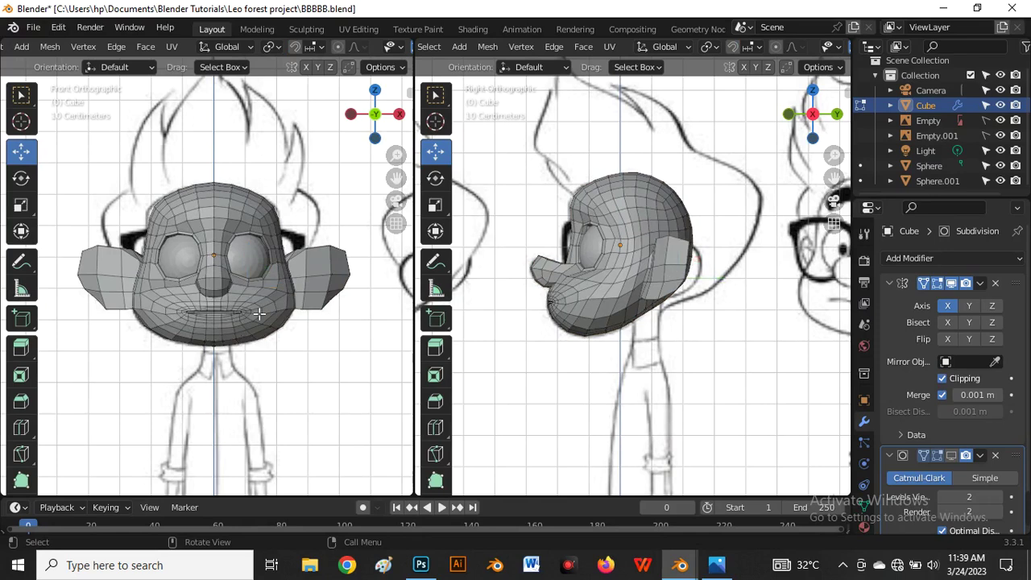
Extrude the ear's front faces in place and scale the new faces down to inset them within the ear outline.
{"action": "scroll", "coordinate": [258, 314], "scroll_direction": "up", "scroll_amount": 2}
{"action": "scroll", "coordinate": [345, 272], "scroll_direction": "up", "scroll_amount": 2}
{"action": "left_click", "coordinate": [327, 246]}
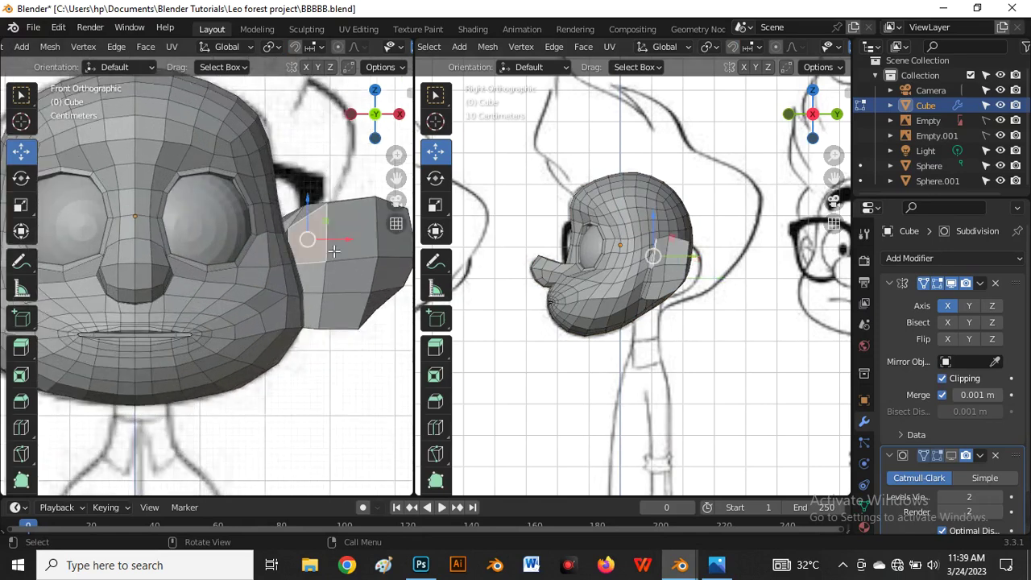
{"action": "left_click", "coordinate": [395, 242], "text": "shift"}
{"action": "left_click", "coordinate": [385, 274], "text": "shift"}
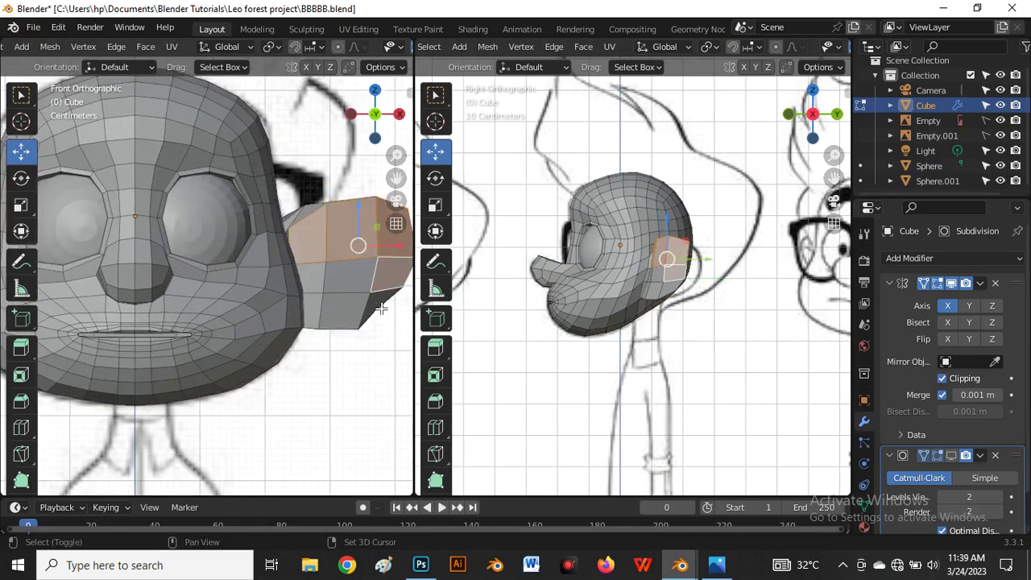
{"action": "left_click", "coordinate": [383, 304], "text": "shift"}
{"action": "left_click", "coordinate": [348, 302], "text": "shift"}
{"action": "left_click", "coordinate": [346, 279], "text": "shift"}
{"action": "left_click", "coordinate": [316, 284], "text": "shift"}
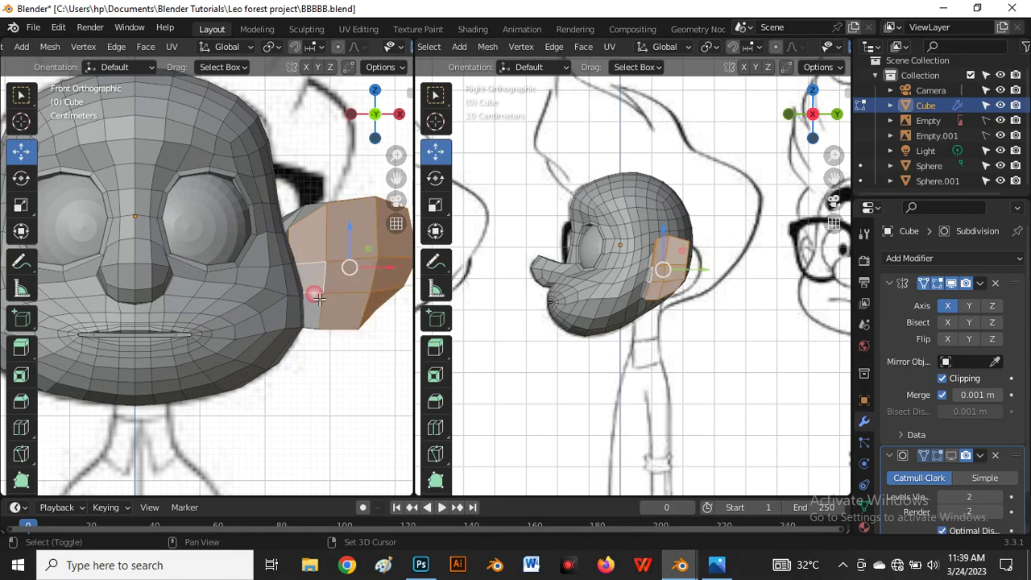
{"action": "left_click", "coordinate": [313, 297], "text": "shift"}
{"action": "middle_click_drag", "start_coordinate": [620, 280], "coordinate": [780, 358]}
{"action": "key", "text": "e"}
{"action": "right_click", "coordinate": [750, 371]}
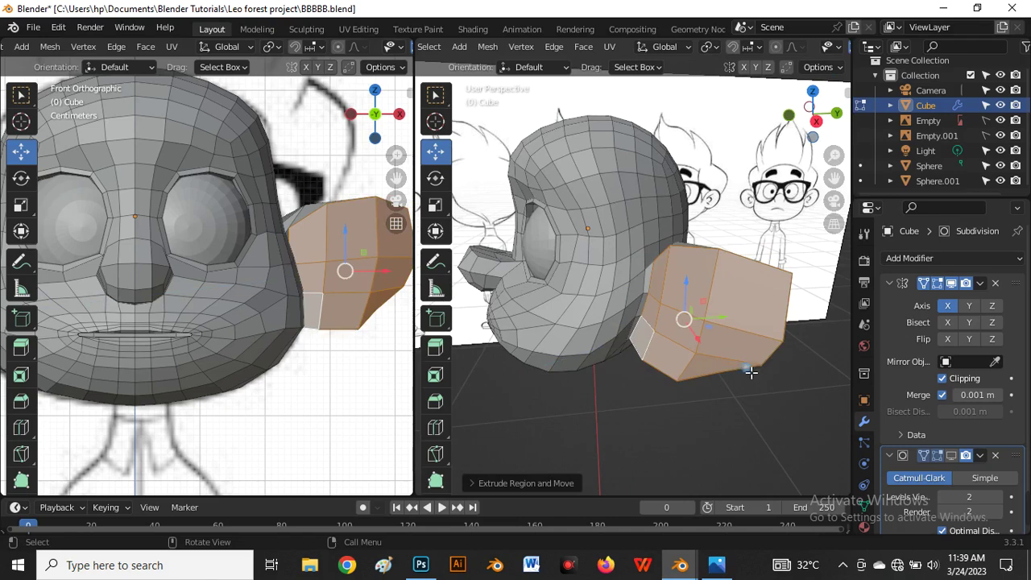
{"action": "key", "text": "s"}
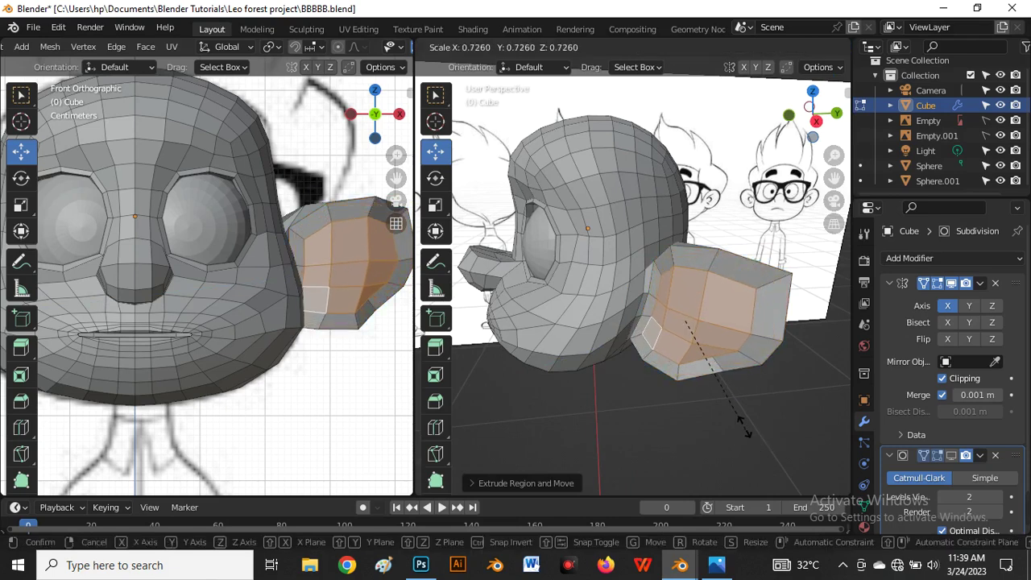
{"action": "left_click", "coordinate": [730, 407]}
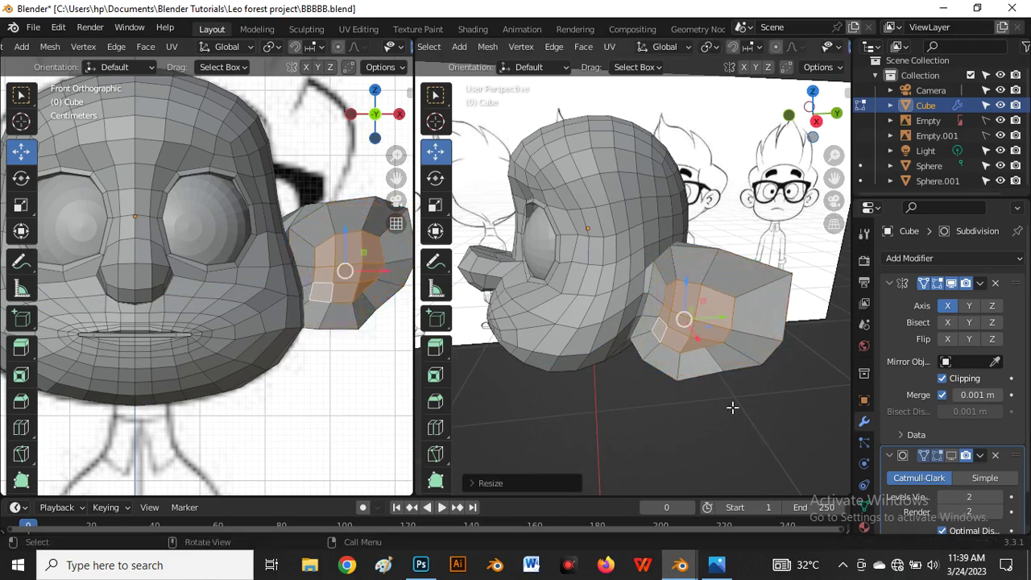
Extrude the inset ear faces inward about 0.02 m to form the inner ear recess.
{"action": "middle_click_drag", "start_coordinate": [732, 408], "coordinate": [623, 418]}
{"action": "scroll", "coordinate": [676, 430], "scroll_direction": "up", "scroll_amount": 2}
{"action": "key", "text": "s"}
{"action": "left_click", "coordinate": [621, 414]}
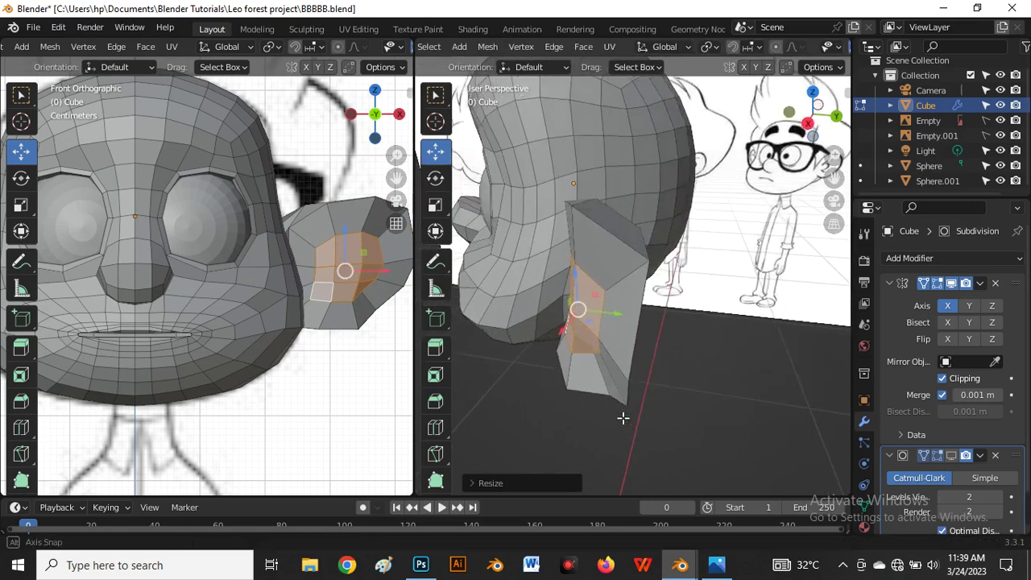
{"action": "key", "text": "e"}
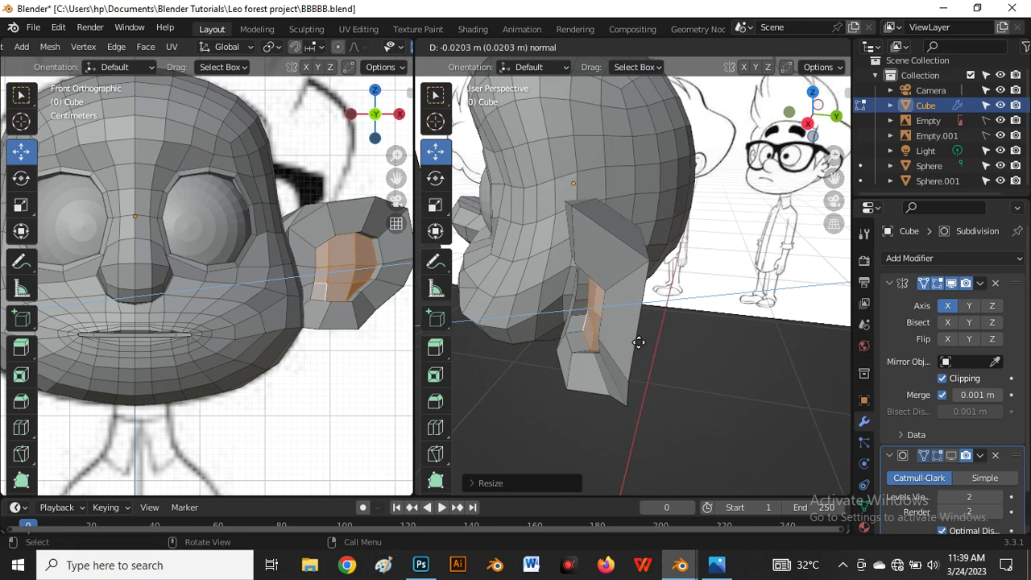
{"action": "left_click", "coordinate": [641, 343]}
Add three loop cuts around the ear rim between the outer edge and the inner recess.
{"action": "middle_click_drag", "start_coordinate": [641, 345], "coordinate": [647, 356]}
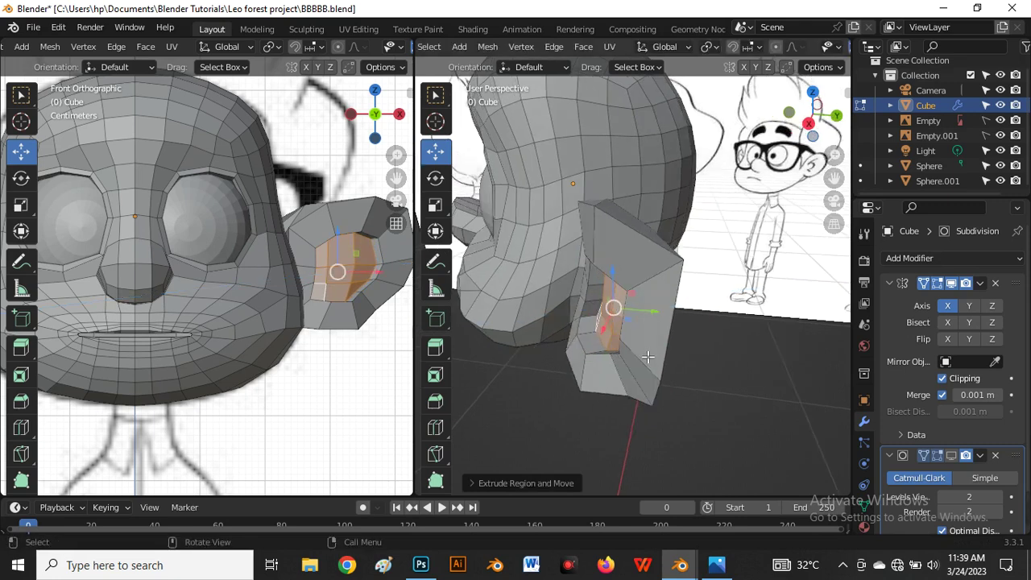
{"action": "key", "text": "ctrl+r"}
{"action": "scroll", "coordinate": [650, 282], "scroll_direction": "up", "scroll_amount": 2}
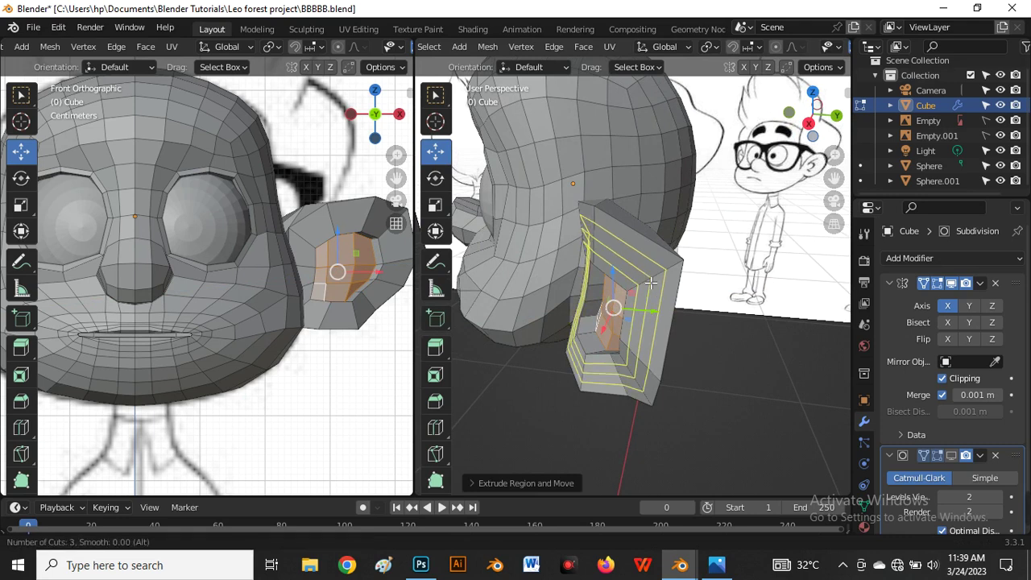
{"action": "left_click", "coordinate": [650, 282]}
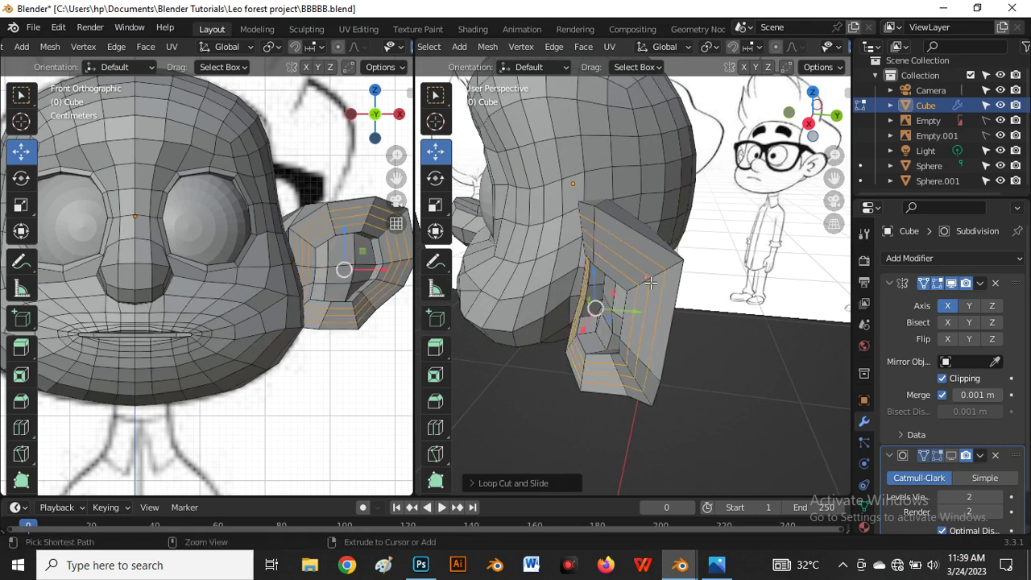
Set the transform orientation to Normal and move the new ear rim loops outward along their normal.
{"action": "left_click", "coordinate": [528, 68]}
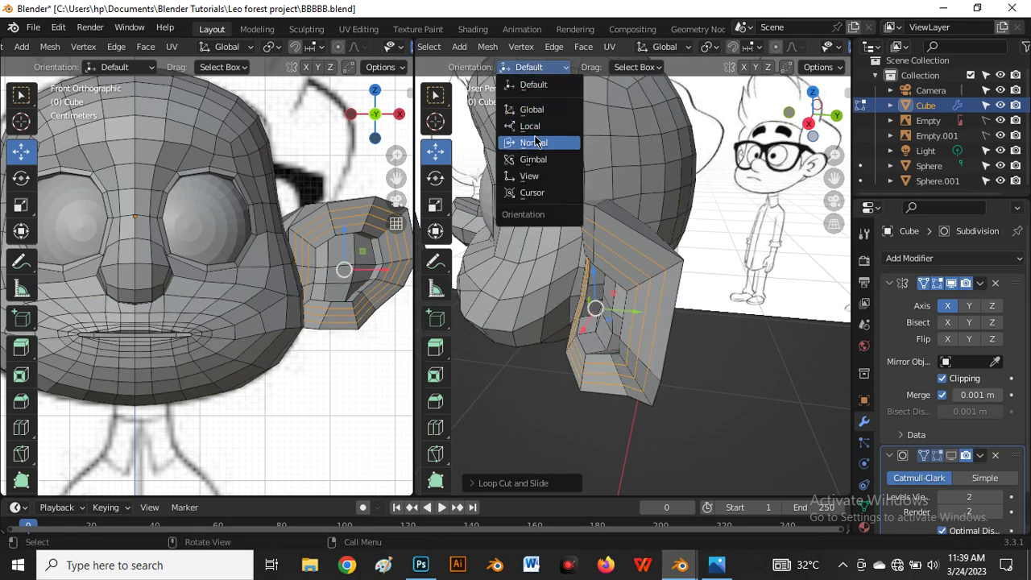
{"action": "left_click", "coordinate": [524, 141]}
{"action": "middle_click_drag", "start_coordinate": [601, 310], "coordinate": [605, 348]}
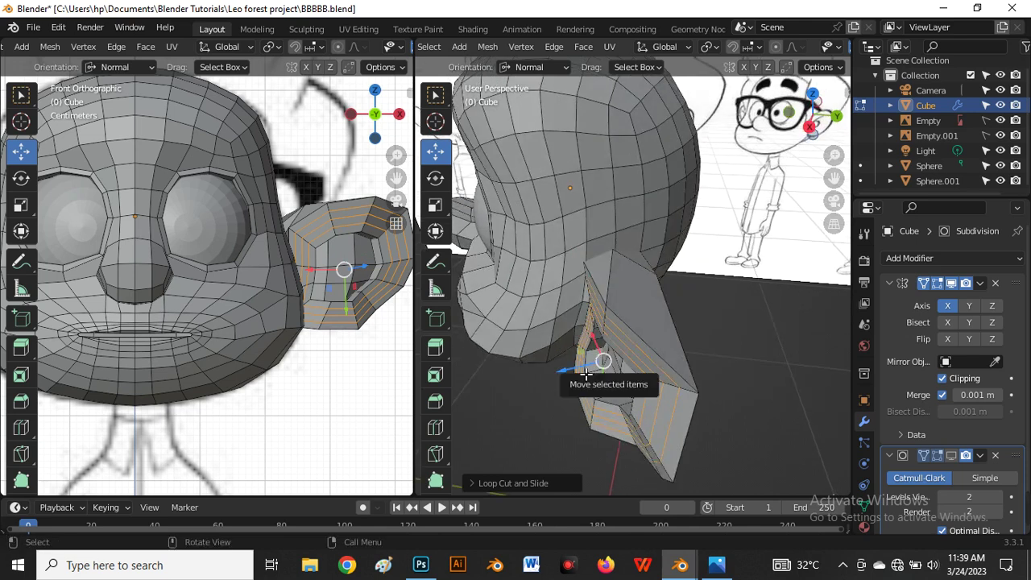
{"action": "mouse_move", "coordinate": [568, 373]}
{"action": "left_mouse_down"}
{"action": "mouse_move", "coordinate": [580, 377]}
{"action": "mouse_move", "coordinate": [561, 374]}
{"action": "left_mouse_up"}
Examine the reshaped ears from the front and side, including a check in Object Mode.
{"action": "middle_click_drag", "start_coordinate": [561, 373], "coordinate": [625, 355]}
{"action": "scroll", "coordinate": [615, 348], "scroll_direction": "down", "scroll_amount": 3}
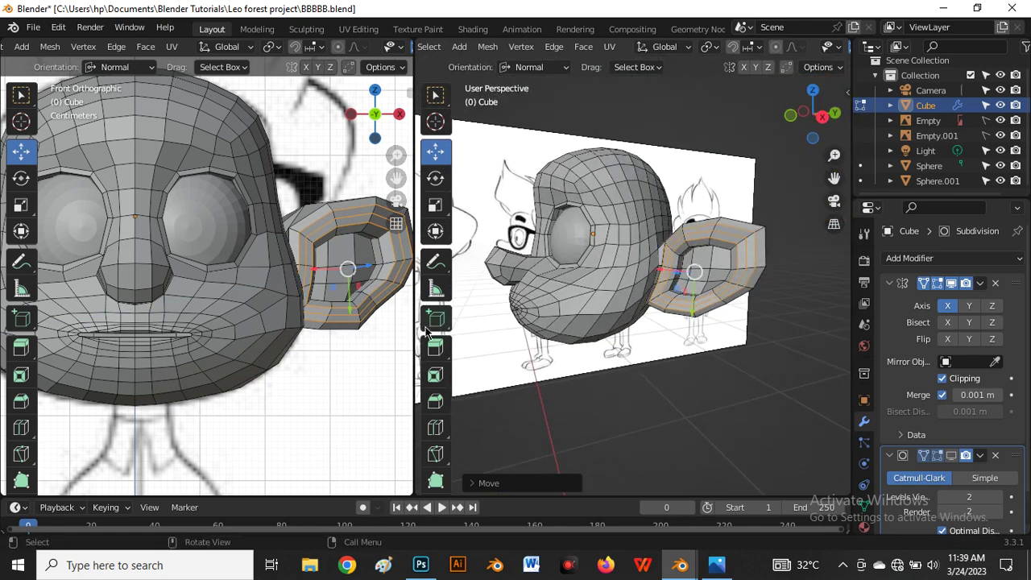
{"action": "scroll", "coordinate": [427, 332], "scroll_direction": "down", "scroll_amount": 3}
{"action": "left_click_drag", "start_coordinate": [421, 318], "coordinate": [587, 318]}
{"action": "scroll", "coordinate": [443, 326], "scroll_direction": "down", "scroll_amount": 5}
{"action": "scroll", "coordinate": [452, 369], "scroll_direction": "up", "scroll_amount": 3}
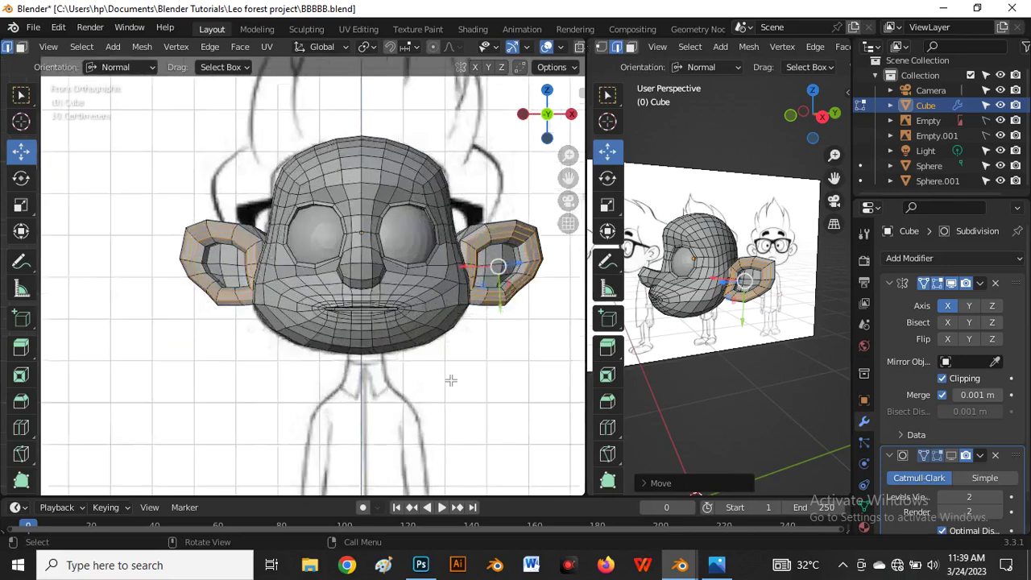
{"action": "key", "text": "Tab"}
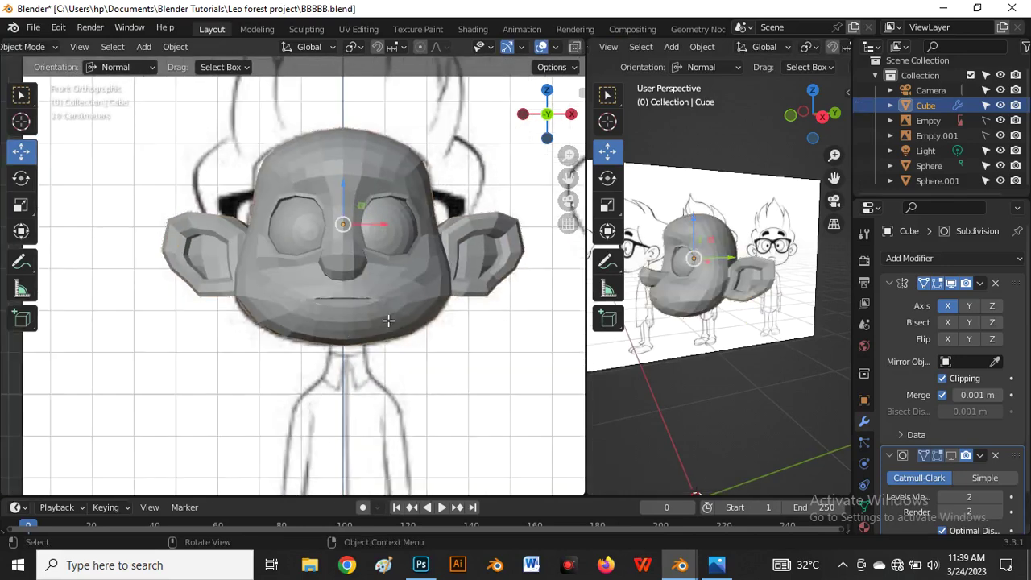
{"action": "key", "text": "Tab"}
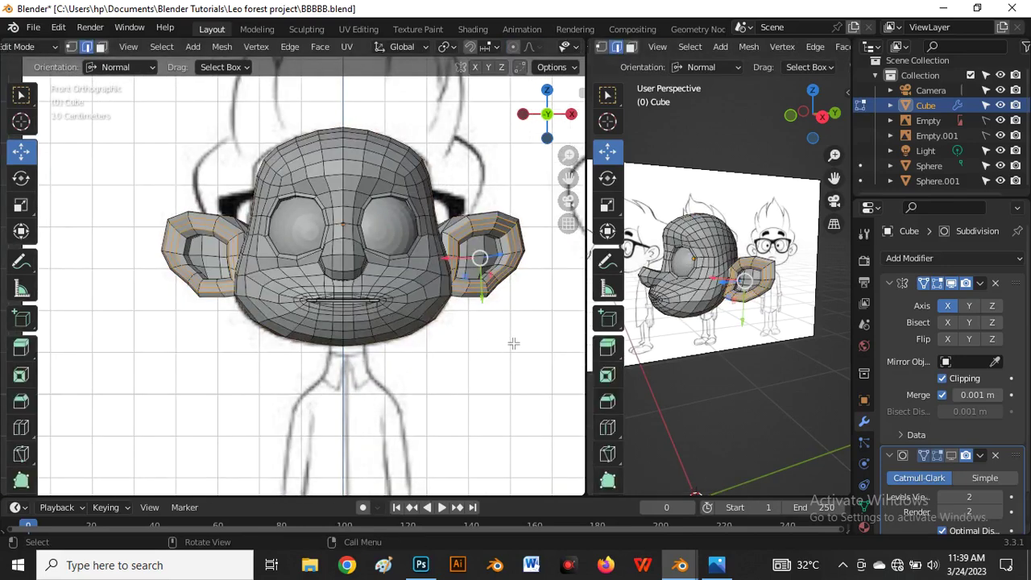
Set up face selection on the head's underside in the right side view and restore the transform orientation to Default.
{"action": "left_click_drag", "start_coordinate": [593, 343], "coordinate": [338, 349]}
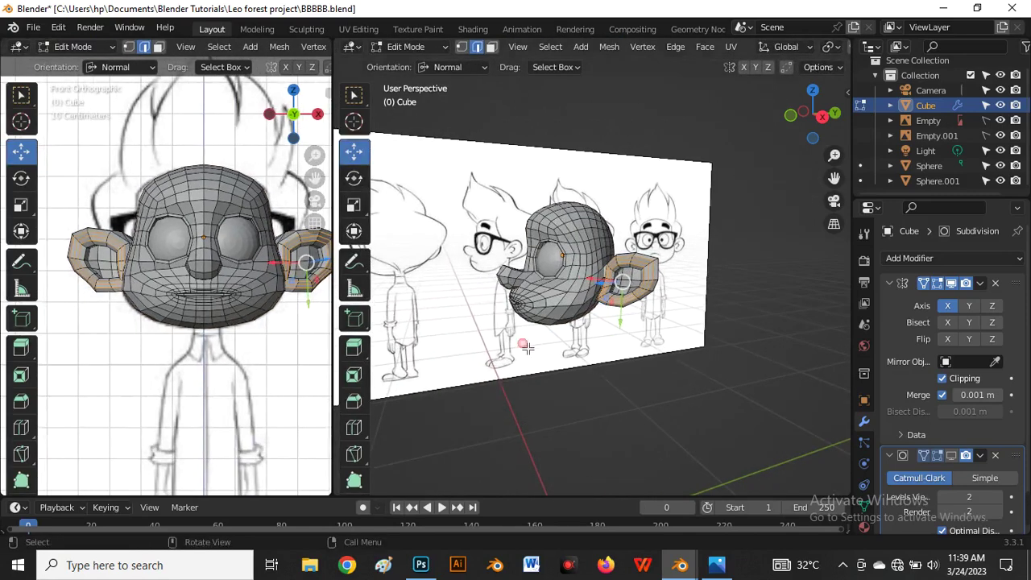
{"action": "scroll", "coordinate": [556, 345], "scroll_direction": "up", "scroll_amount": 1}
{"action": "key", "text": "3"}
{"action": "middle_click_drag", "start_coordinate": [573, 309], "coordinate": [555, 281]}
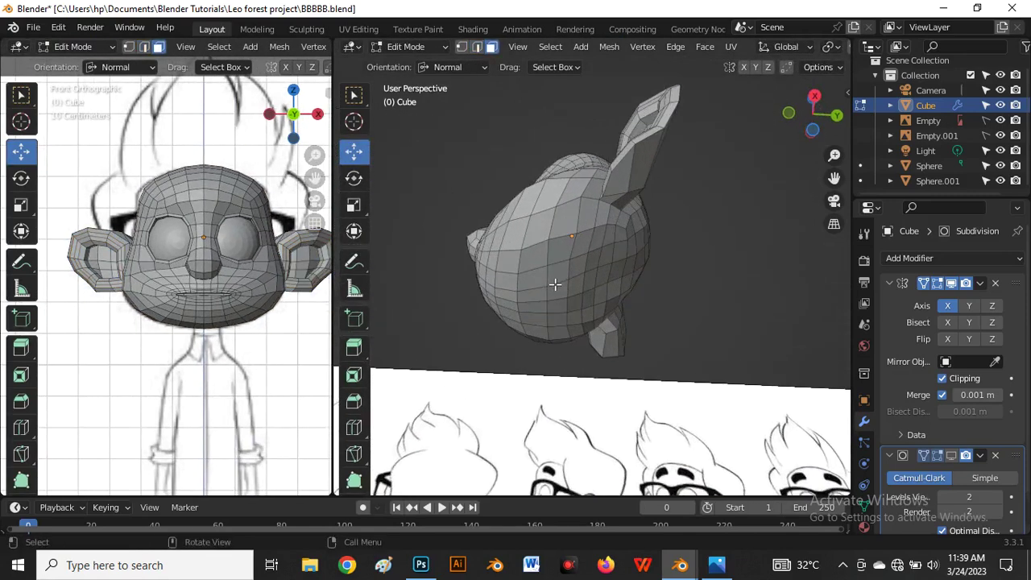
{"action": "key", "text": "grave"}
{"action": "left_click", "coordinate": [658, 282]}
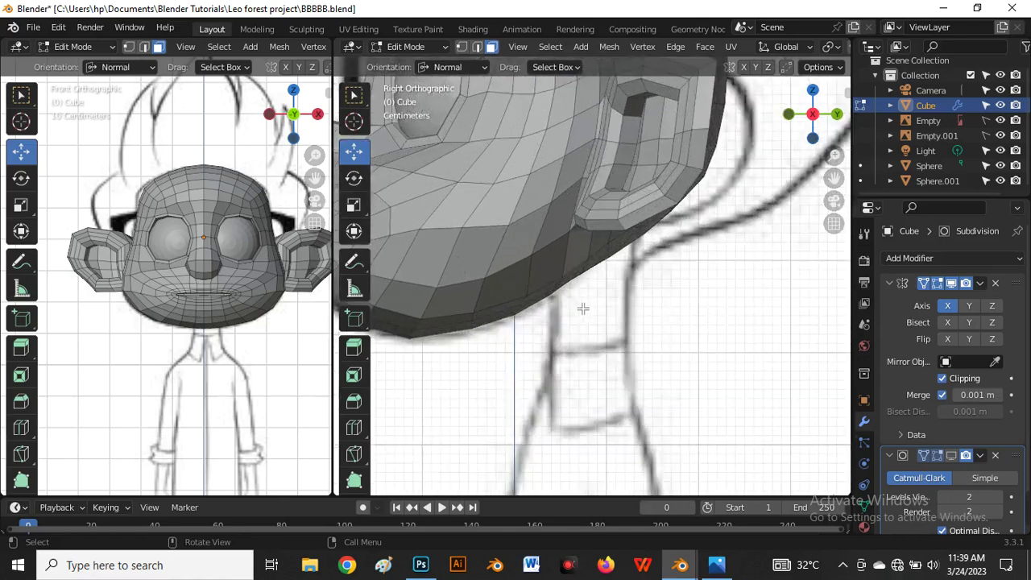
{"action": "left_click", "coordinate": [581, 282]}
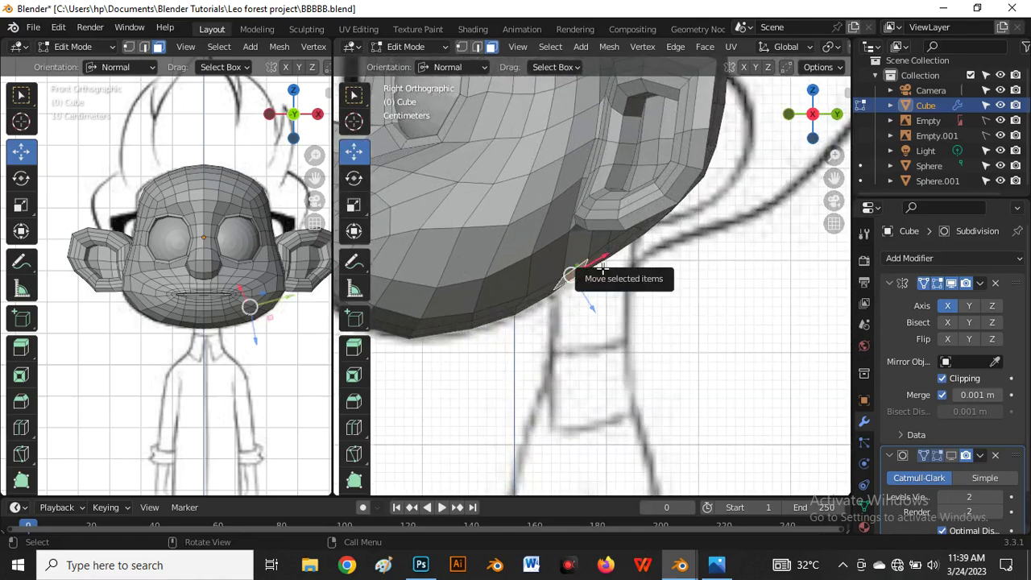
{"action": "left_click", "coordinate": [594, 265]}
{"action": "left_click", "coordinate": [451, 67]}
{"action": "left_click", "coordinate": [477, 88]}
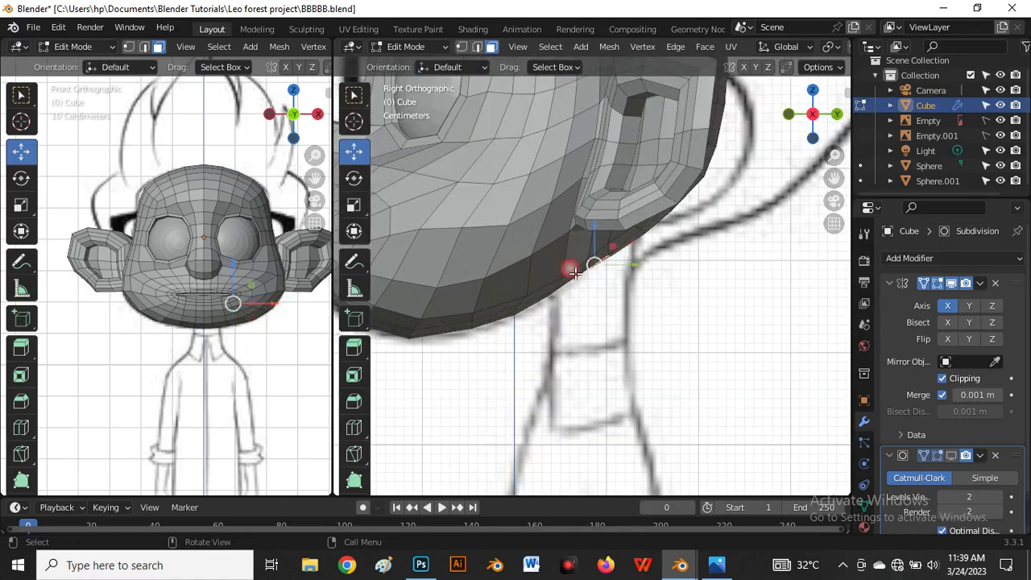
Reshape the central two-by-three block of faces on the head's underside with the LoopTools Circle operation.
{"action": "scroll", "coordinate": [593, 303], "scroll_direction": "up", "scroll_amount": 2}
{"action": "left_click", "coordinate": [571, 270], "text": "shift"}
{"action": "middle_click_drag", "start_coordinate": [582, 252], "coordinate": [483, 242]}
{"action": "left_click", "coordinate": [470, 242]}
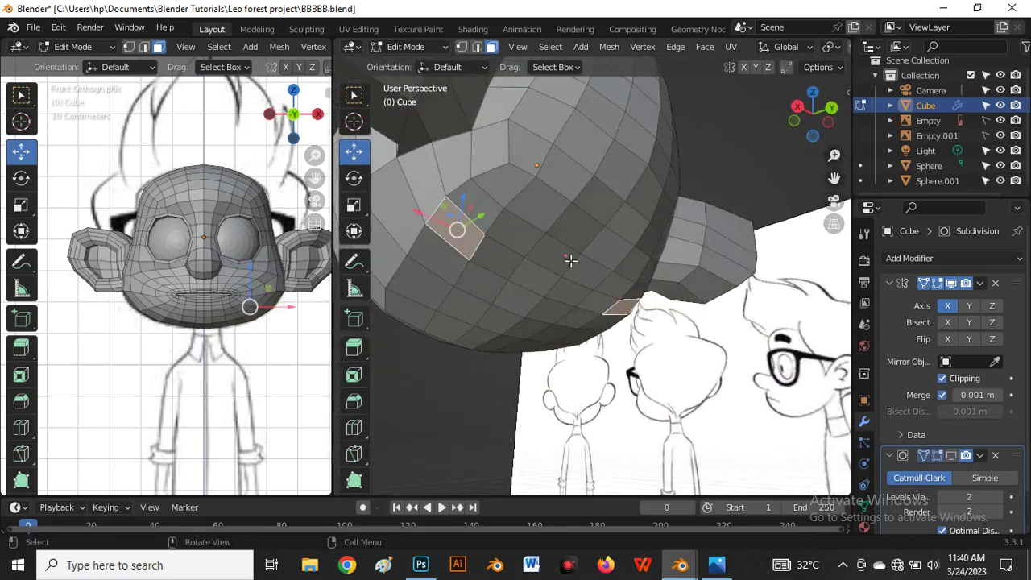
{"action": "left_click", "coordinate": [564, 257]}
{"action": "left_click", "coordinate": [583, 282], "text": "shift"}
{"action": "left_click", "coordinate": [536, 286], "text": "shift"}
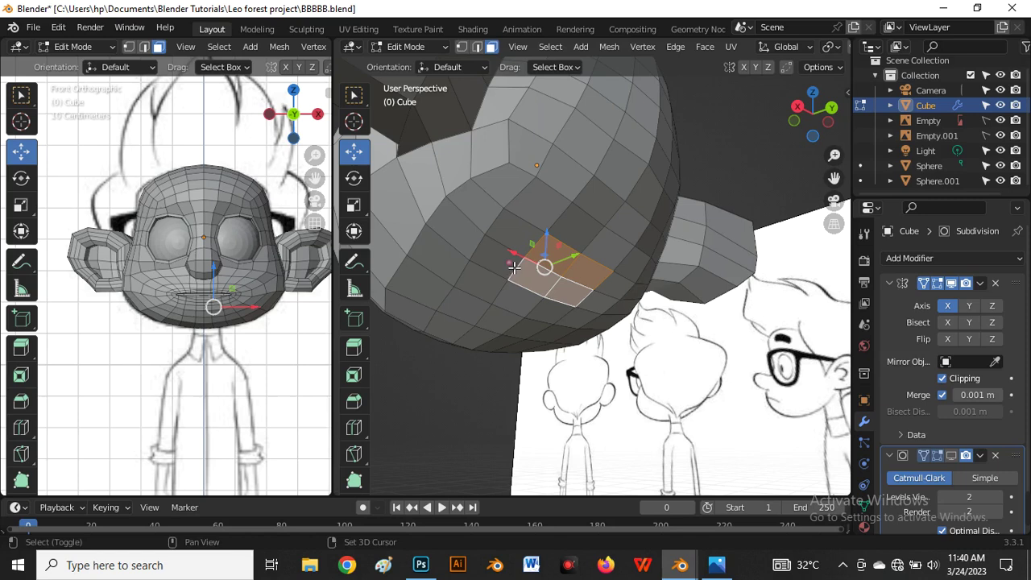
{"action": "left_click", "coordinate": [514, 268], "text": "shift"}
{"action": "left_click", "coordinate": [520, 249], "text": "shift"}
{"action": "middle_click_drag", "start_coordinate": [521, 249], "coordinate": [547, 256]}
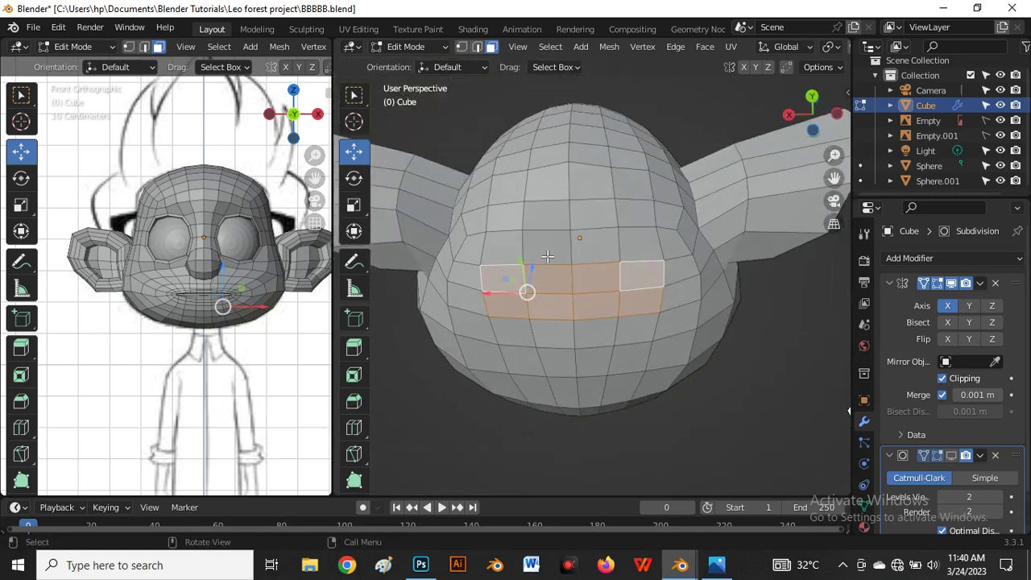
{"action": "left_click", "coordinate": [651, 286], "text": "shift"}
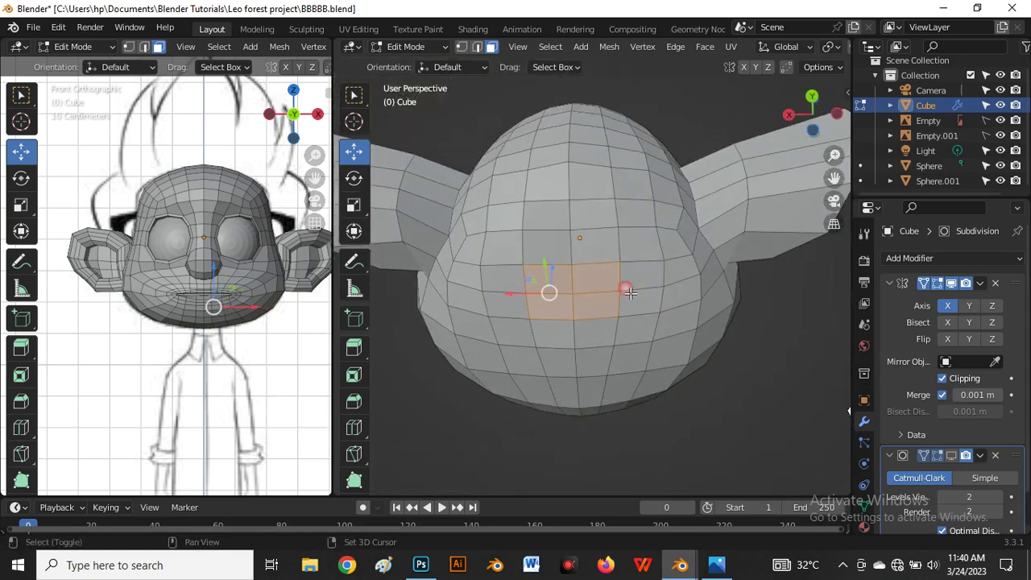
{"action": "left_click", "coordinate": [585, 251], "text": "shift"}
{"action": "middle_click_drag", "start_coordinate": [586, 251], "coordinate": [551, 302]}
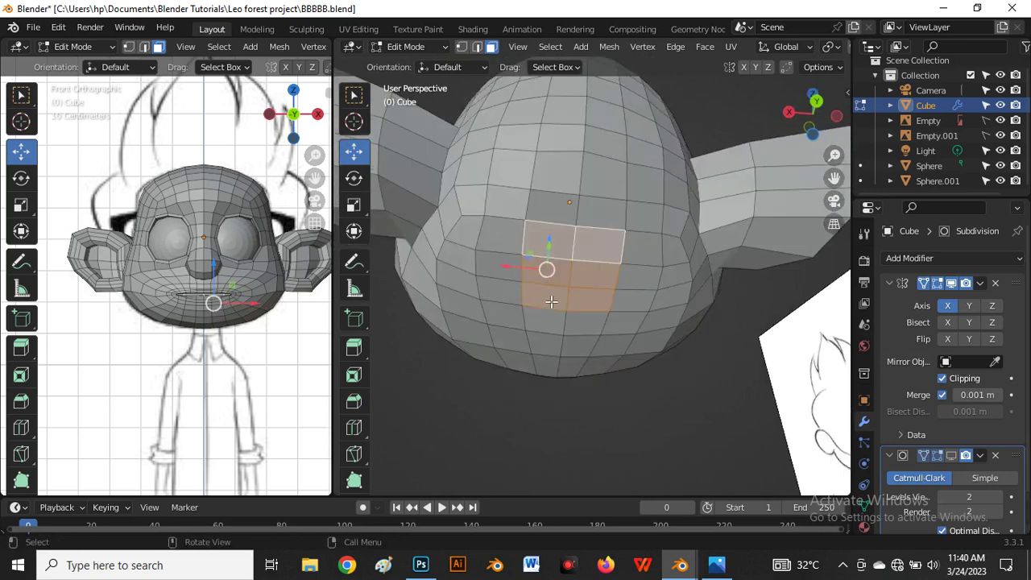
{"action": "right_click", "coordinate": [569, 268]}
{"action": "mouse_move", "coordinate": [511, 213]}
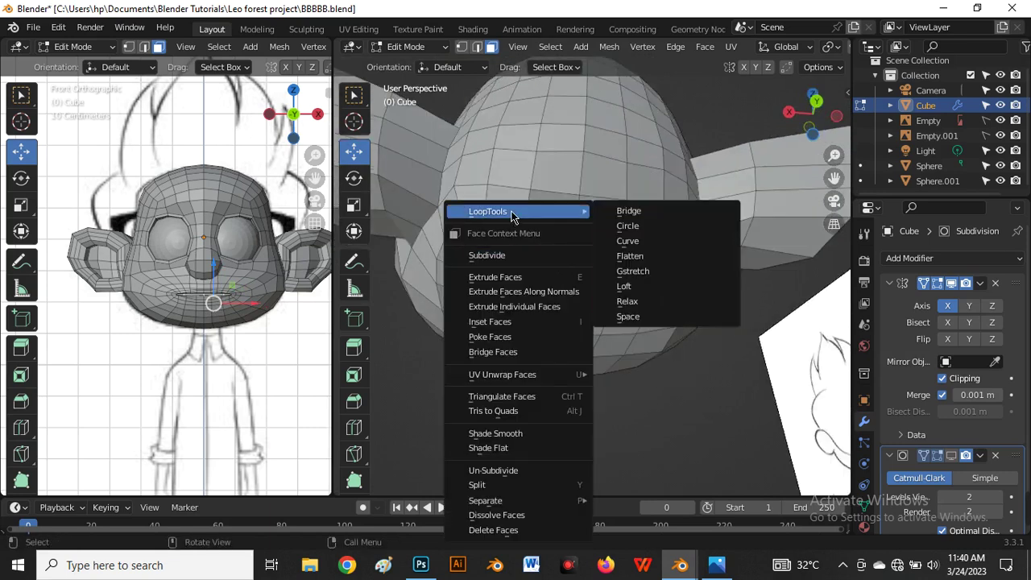
{"action": "left_click", "coordinate": [628, 225]}
Widen the rounded face patch under the head along the X axis and delete its faces to open the neck hole.
{"action": "mouse_move", "coordinate": [564, 259]}
{"action": "middle_mouse_down"}
{"action": "mouse_move", "coordinate": [560, 243]}
{"action": "mouse_move", "coordinate": [552, 269]}
{"action": "middle_mouse_up"}
{"action": "scroll", "coordinate": [549, 282], "scroll_direction": "up", "scroll_amount": 4}
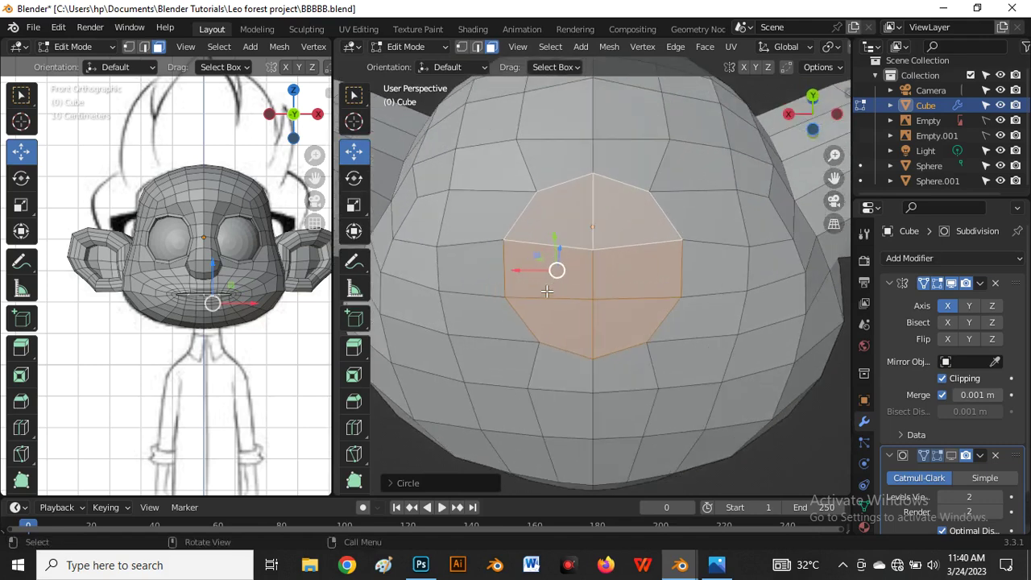
{"action": "key", "text": "s"}
{"action": "key", "text": "x"}
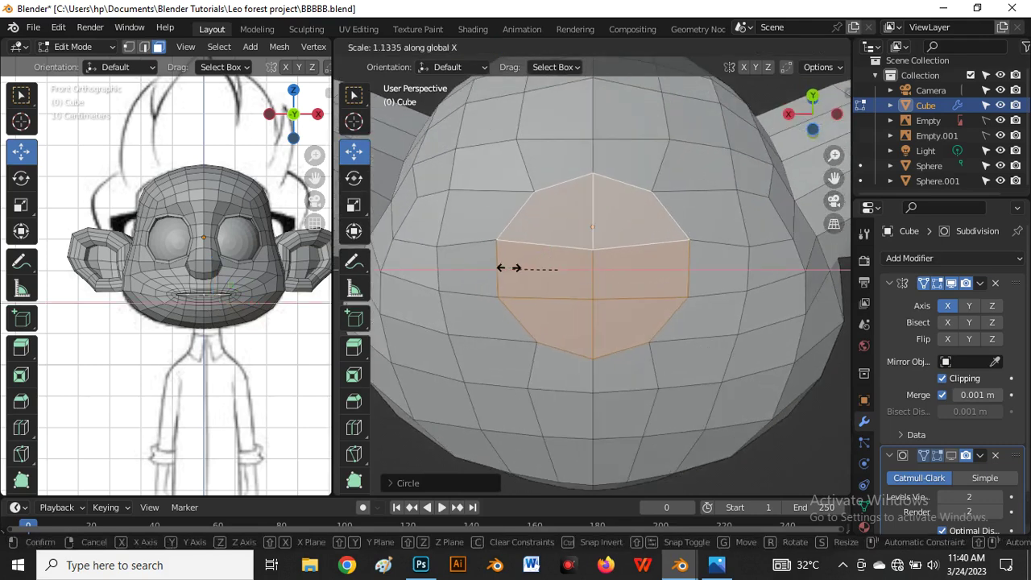
{"action": "left_click", "coordinate": [507, 273]}
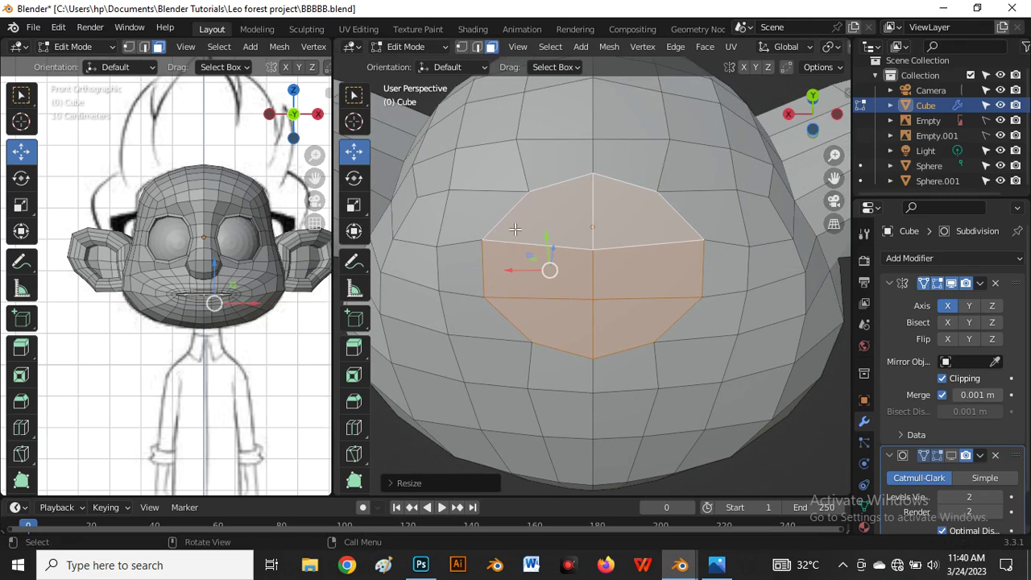
{"action": "key", "text": "x"}
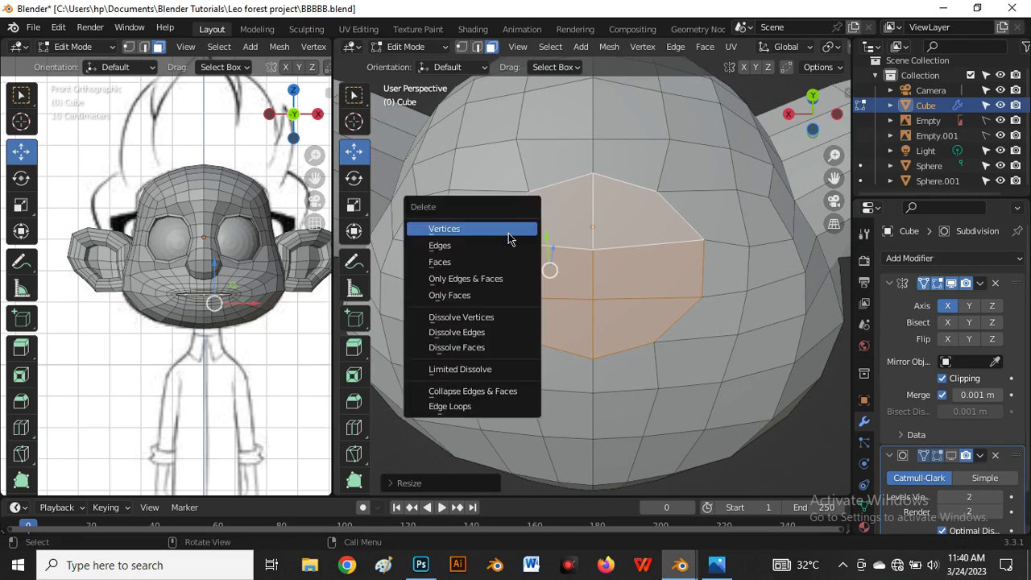
{"action": "left_click", "coordinate": [542, 263]}
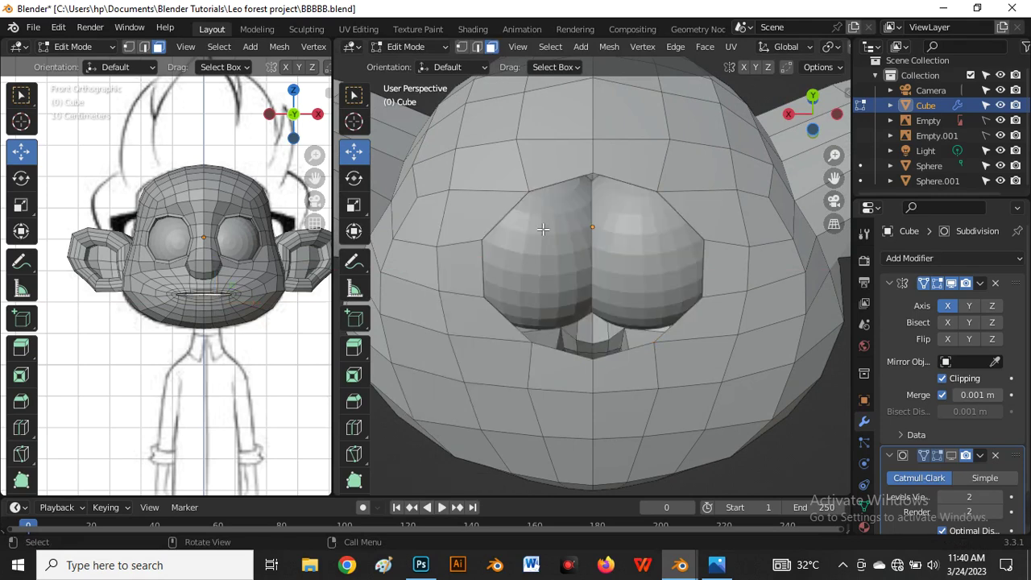
Reposition individual vertices at the front and rear of the neck hole's rim, working from the bottom view, to round its outline.
{"action": "key", "text": "1"}
{"action": "left_click_drag", "start_coordinate": [532, 206], "coordinate": [528, 190]}
{"action": "key", "text": "grave"}
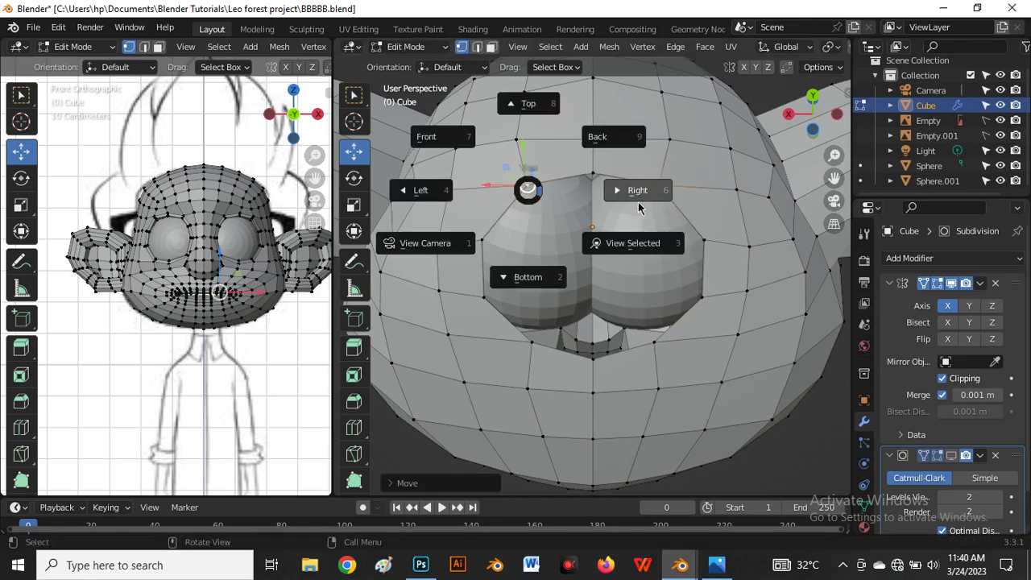
{"action": "left_click", "coordinate": [531, 276]}
{"action": "scroll", "coordinate": [612, 306], "scroll_direction": "down", "scroll_amount": 2}
{"action": "left_click", "coordinate": [635, 226]}
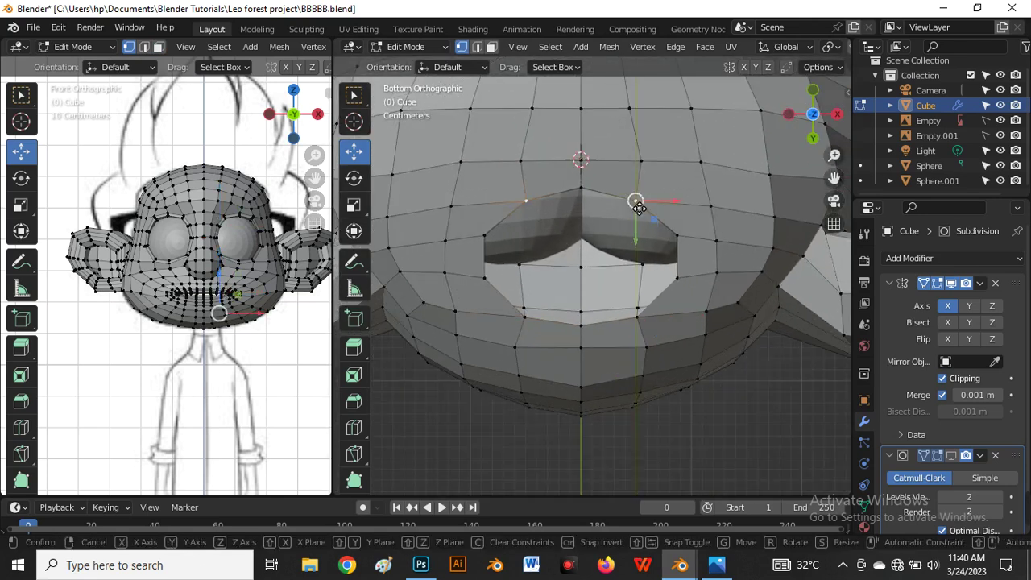
{"action": "left_click_drag", "start_coordinate": [637, 202], "coordinate": [535, 314]}
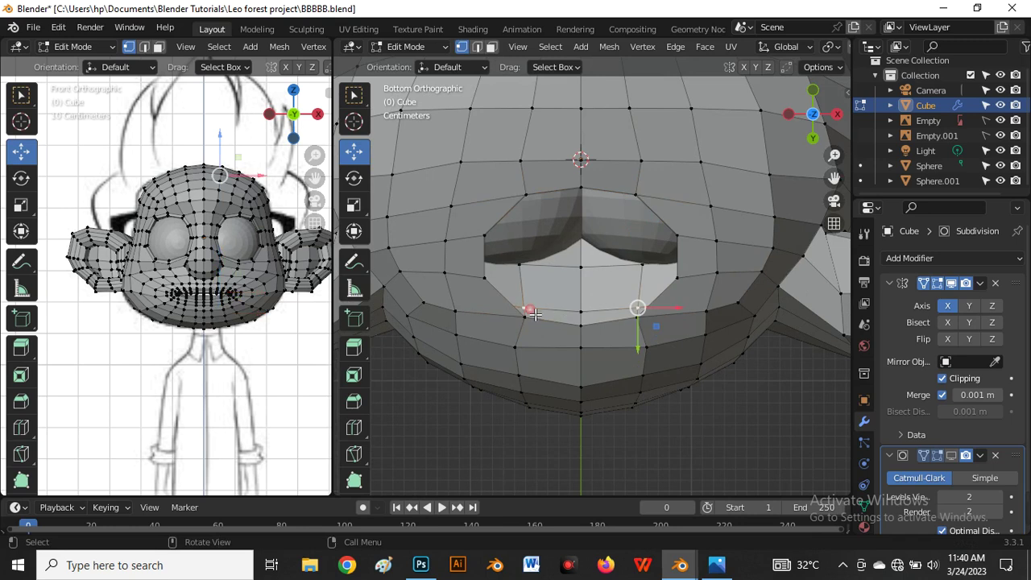
{"action": "left_click_drag", "start_coordinate": [639, 316], "coordinate": [642, 317]}
Nudge the side vertices and remaining corner vertices of the neck hole's rim to even out its curve.
{"action": "left_click", "coordinate": [680, 235]}
{"action": "left_click_drag", "start_coordinate": [679, 233], "coordinate": [674, 233]}
{"action": "middle_click_drag", "start_coordinate": [674, 233], "coordinate": [561, 248]}
{"action": "scroll", "coordinate": [561, 250], "scroll_direction": "up", "scroll_amount": 4}
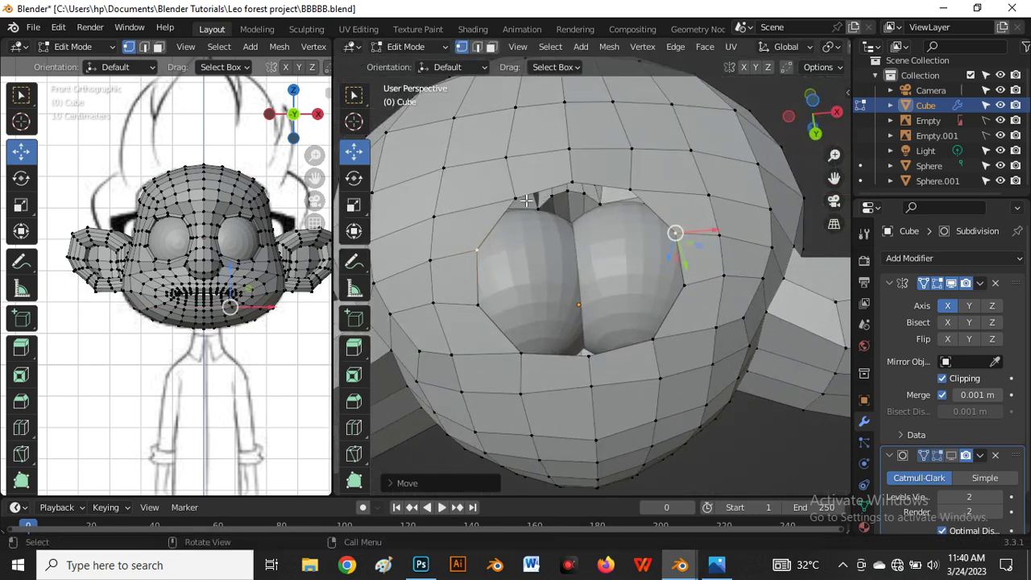
{"action": "left_click", "coordinate": [523, 197]}
{"action": "left_click_drag", "start_coordinate": [526, 209], "coordinate": [526, 202]}
{"action": "left_click_drag", "start_coordinate": [631, 193], "coordinate": [636, 192]}
{"action": "middle_click_drag", "start_coordinate": [637, 192], "coordinate": [523, 335]}
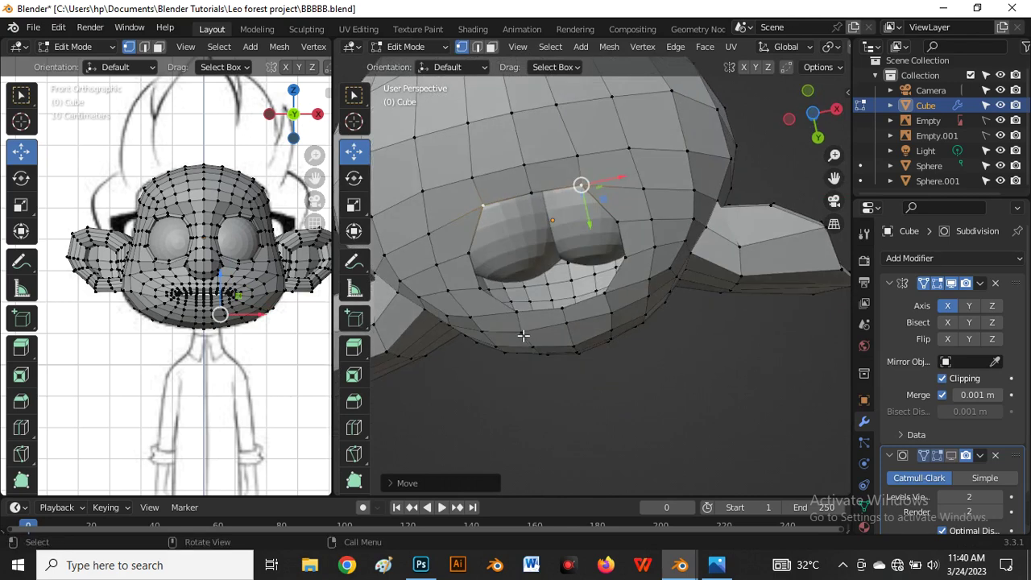
Select the neck hole's boundary edge loop in edge mode and show it in the right side view.
{"action": "key", "text": "2"}
{"action": "key", "text": "l"}
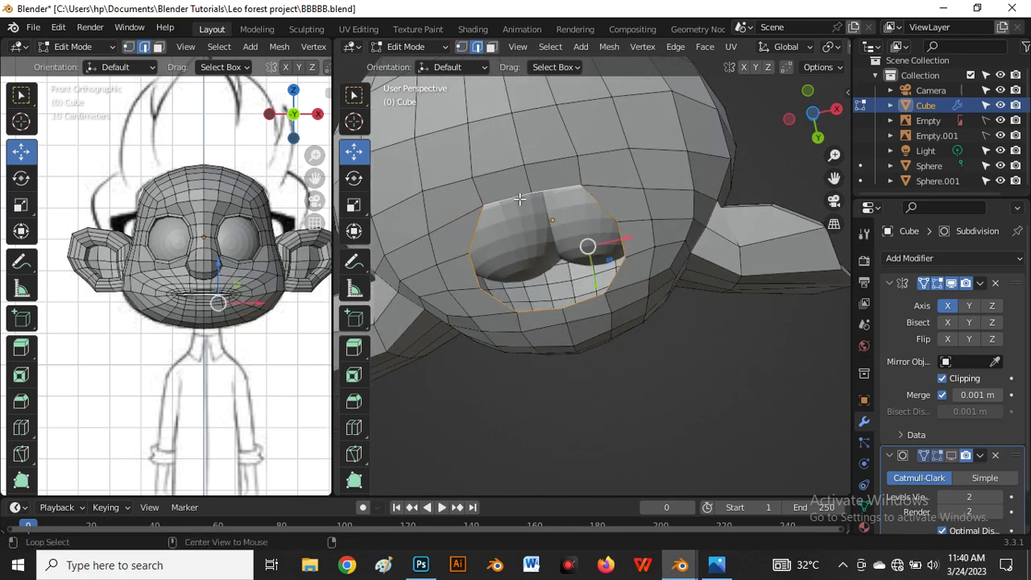
{"action": "middle_click_drag", "start_coordinate": [537, 242], "coordinate": [580, 290]}
{"action": "key", "text": "grave"}
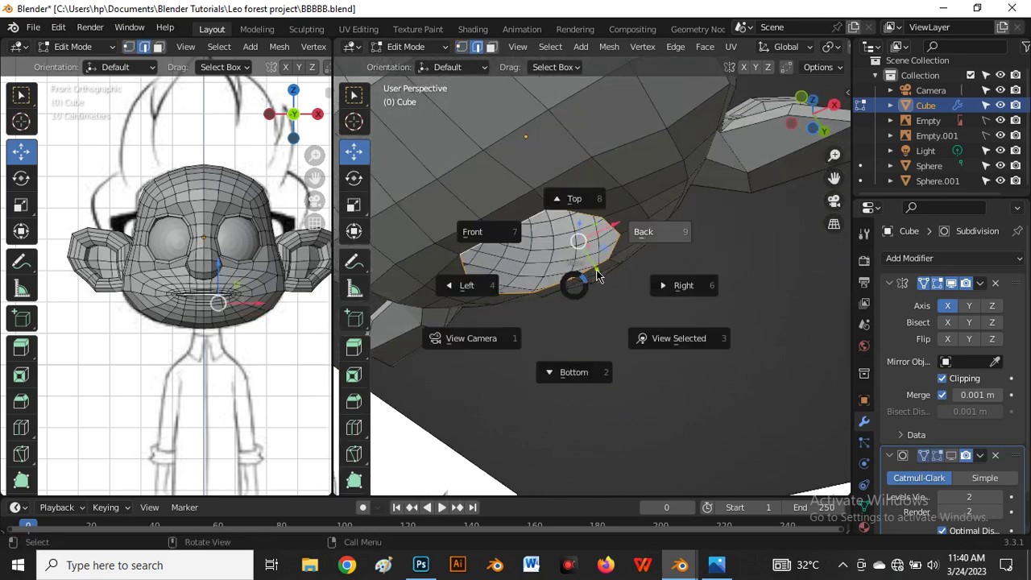
{"action": "left_click", "coordinate": [673, 288]}
{"action": "scroll", "coordinate": [565, 288], "scroll_direction": "up", "scroll_amount": 1}
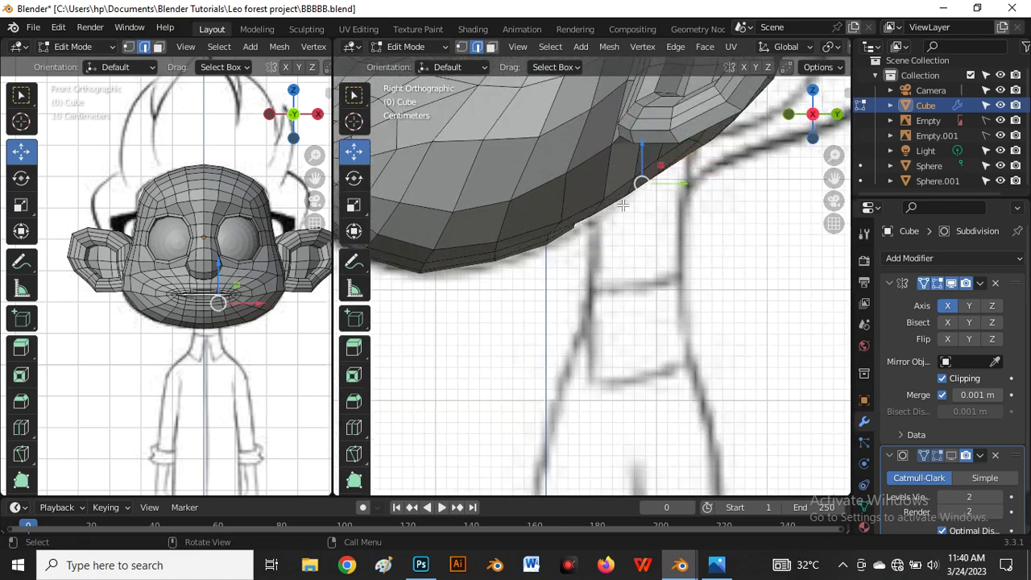
Try to extrude the neck hole's edge loop slightly downward along Z and resize the extruded rim.
{"action": "key", "text": "e"}
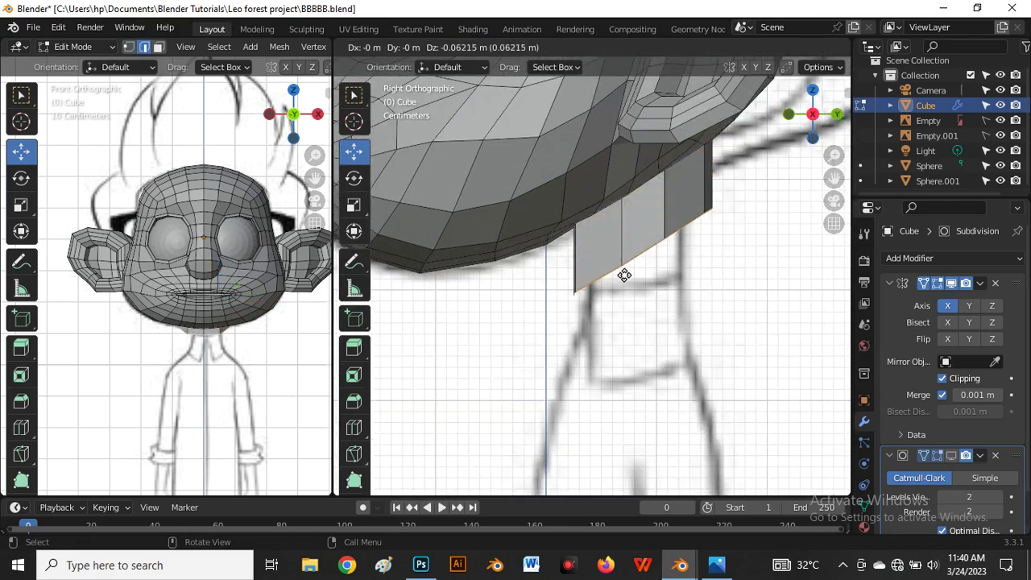
{"action": "right_click", "coordinate": [623, 273]}
{"action": "key", "text": "e"}
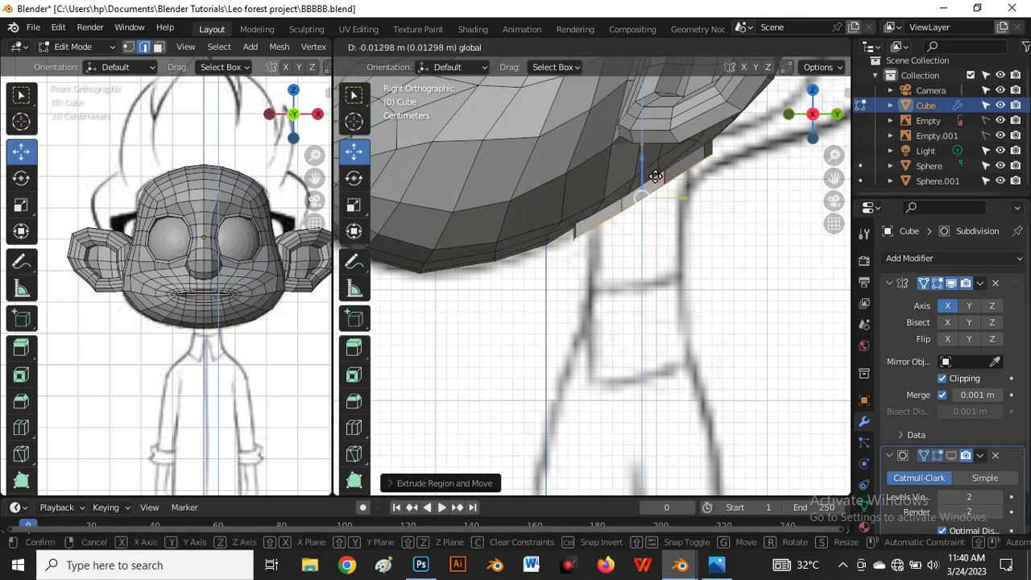
{"action": "left_click", "coordinate": [657, 185]}
{"action": "middle_click_drag", "start_coordinate": [645, 193], "coordinate": [612, 206]}
{"action": "scroll", "coordinate": [636, 242], "scroll_direction": "up", "scroll_amount": 3}
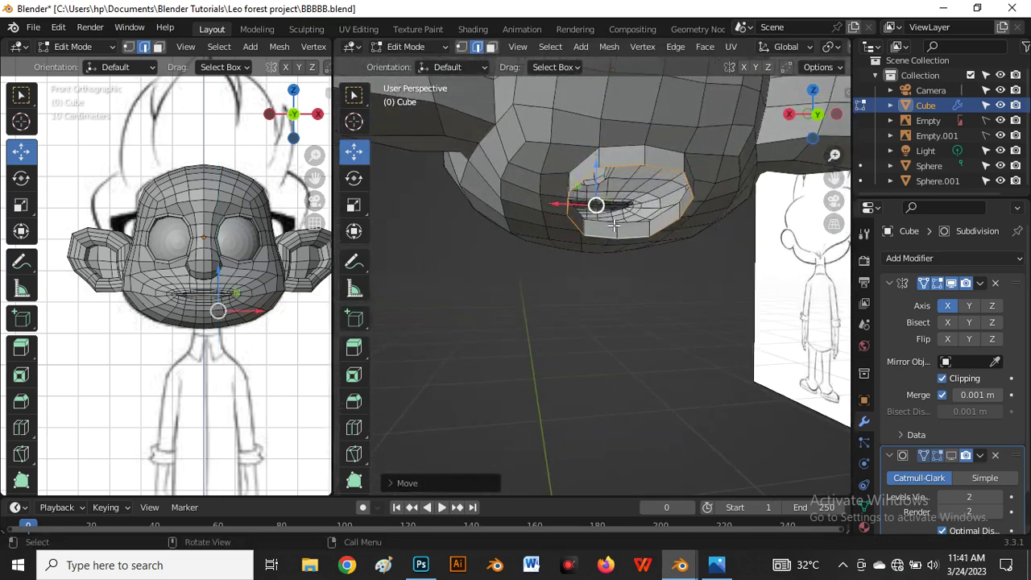
{"action": "key", "text": "s"}
{"action": "left_click", "coordinate": [659, 266]}
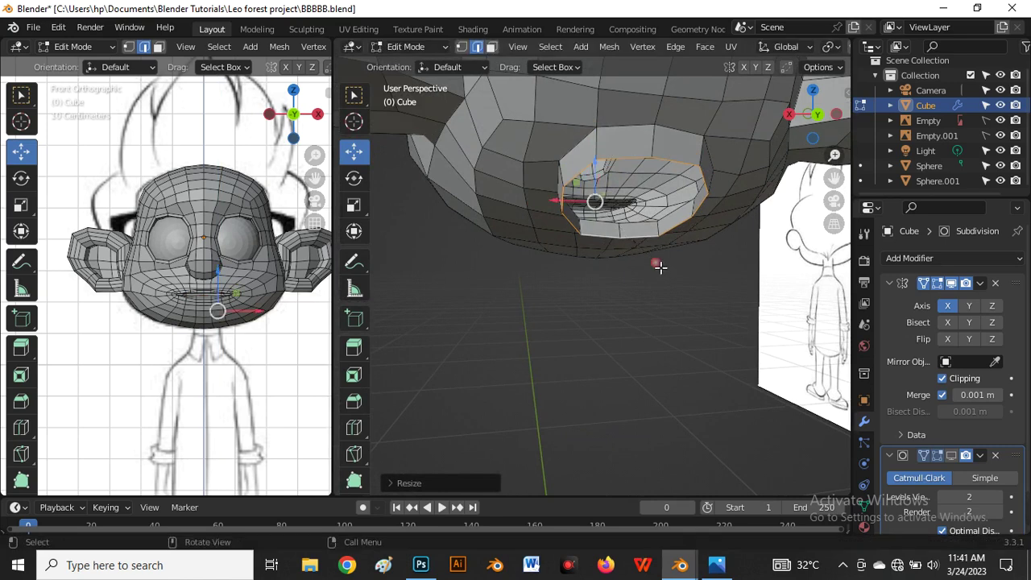
Scale the neck hole's boundary loop to about 0.92 and reposition it to fit the neck's width.
{"action": "middle_click_drag", "start_coordinate": [644, 258], "coordinate": [564, 180]}
{"action": "key", "text": "g"}
{"action": "left_click", "coordinate": [618, 171]}
{"action": "key", "text": "s"}
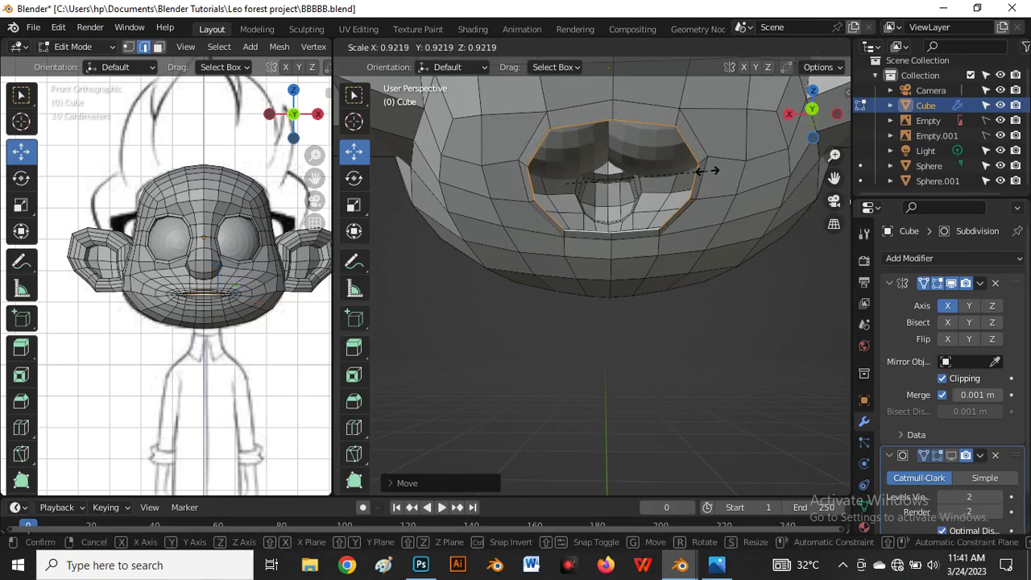
{"action": "left_click", "coordinate": [707, 171]}
{"action": "middle_click_drag", "start_coordinate": [707, 171], "coordinate": [607, 257]}
{"action": "key", "text": "g"}
{"action": "left_click", "coordinate": [538, 201]}
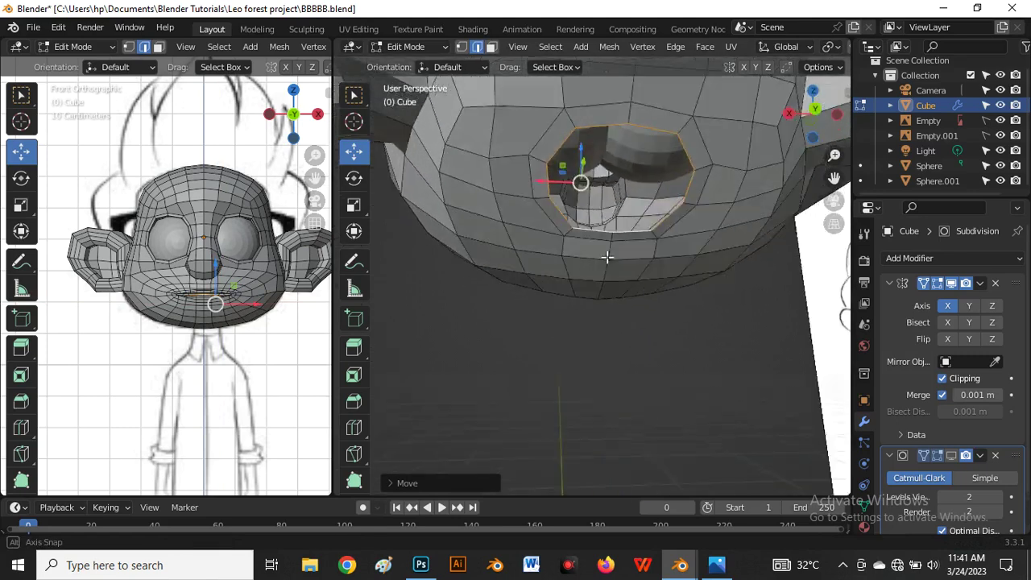
Extrude the hole's edge loop downward in the right side view and rotate the new loop about 25 degrees to level it.
{"action": "key", "text": "grave"}
{"action": "left_click", "coordinate": [685, 246]}
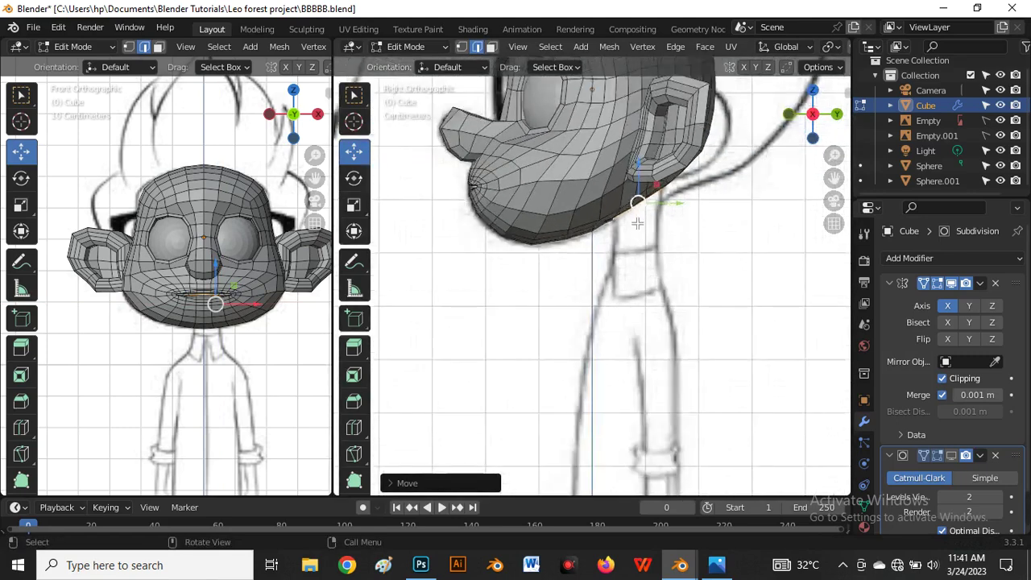
{"action": "scroll", "coordinate": [637, 223], "scroll_direction": "up", "scroll_amount": 2}
{"action": "key", "text": "e"}
{"action": "right_click", "coordinate": [636, 263]}
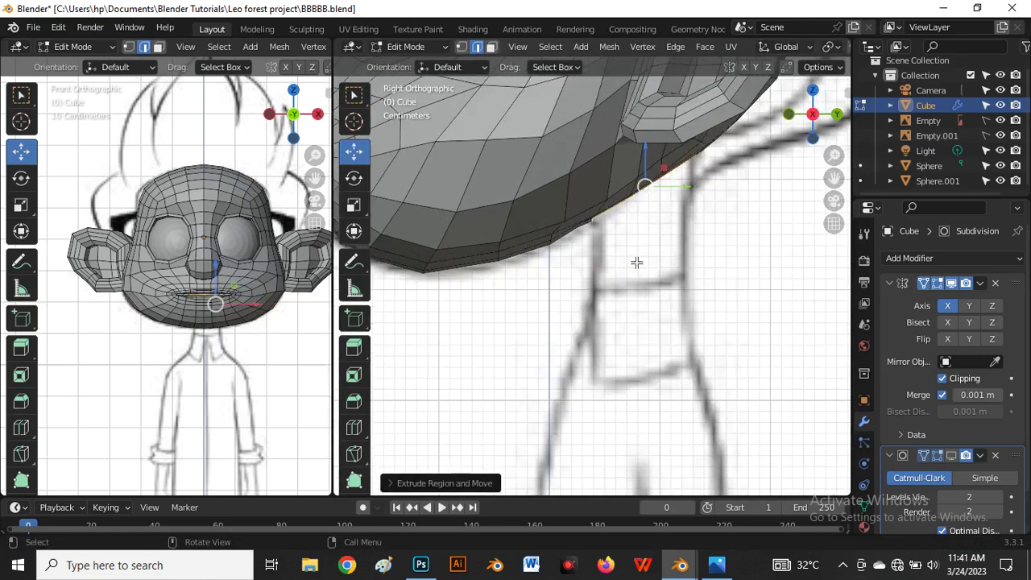
{"action": "key", "text": "g"}
{"action": "left_click", "coordinate": [677, 216]}
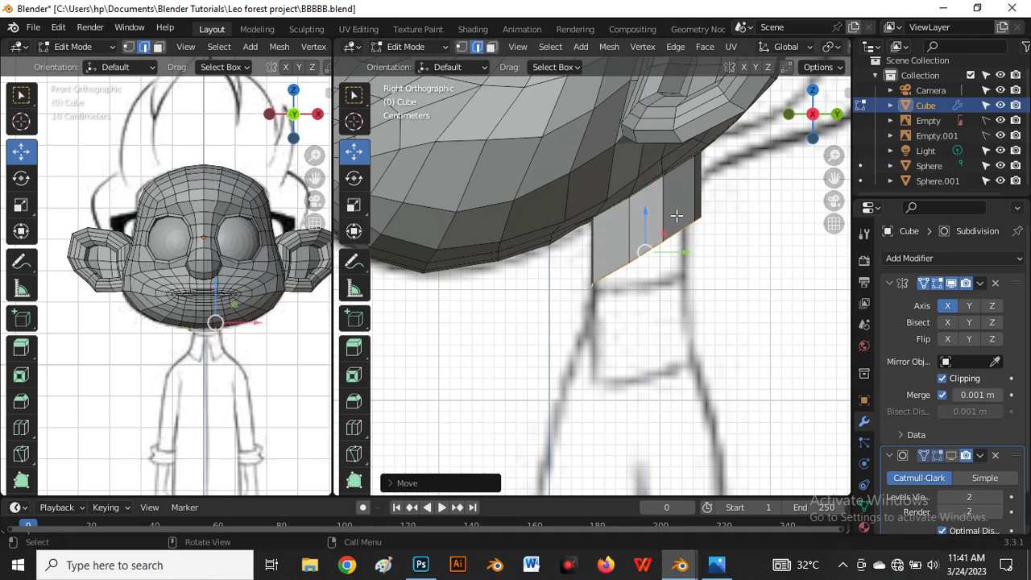
{"action": "key", "text": "r"}
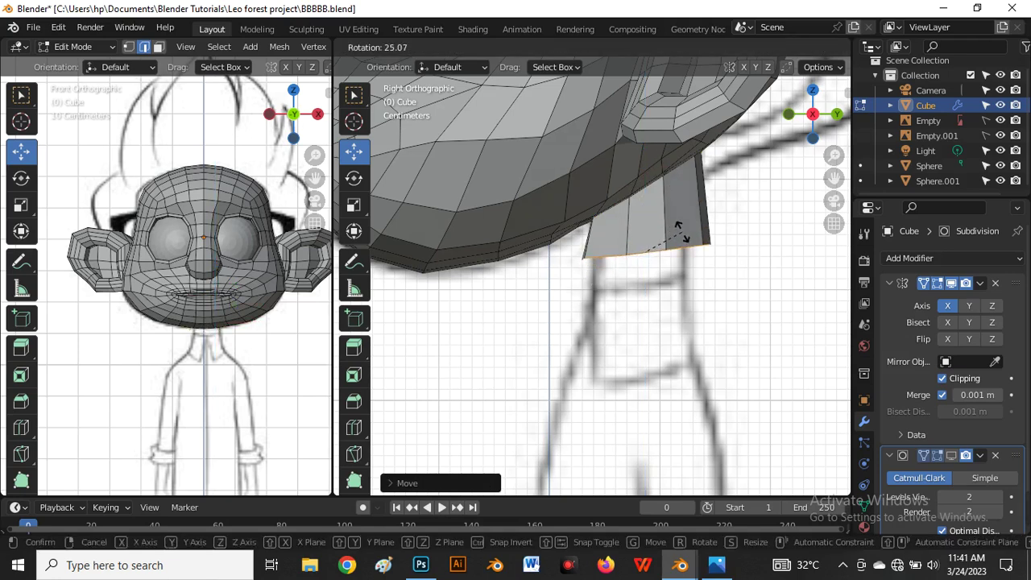
{"action": "left_click", "coordinate": [657, 253]}
Round the neck's lower edge loop with the LoopTools Circle operation and scale it to about 0.76 to match the side reference.
{"action": "mouse_move", "coordinate": [656, 253]}
{"action": "middle_mouse_down"}
{"action": "mouse_move", "coordinate": [698, 228]}
{"action": "mouse_move", "coordinate": [648, 265]}
{"action": "middle_mouse_up"}
{"action": "right_click", "coordinate": [649, 265]}
{"action": "mouse_move", "coordinate": [609, 49]}
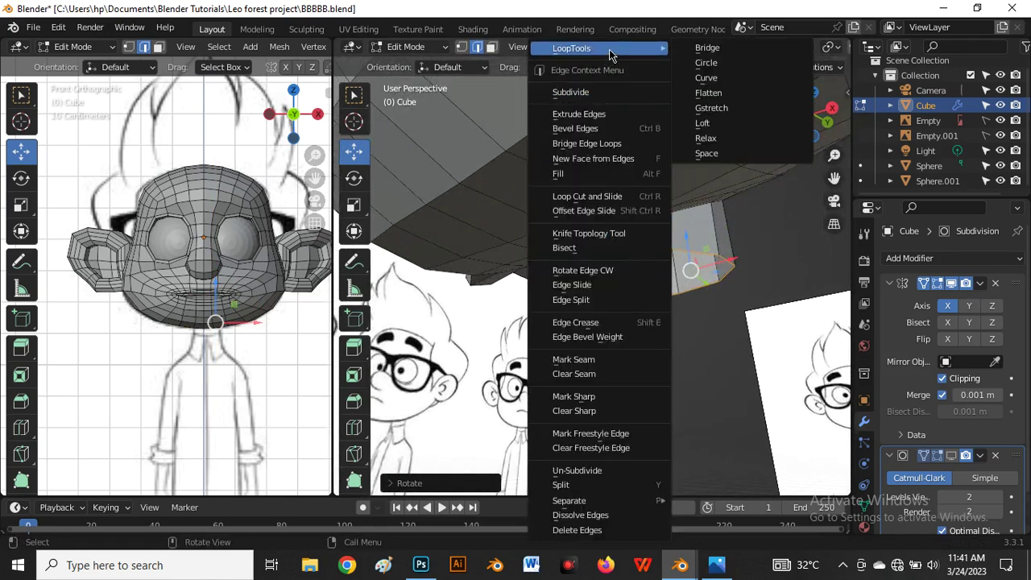
{"action": "left_click", "coordinate": [706, 63]}
{"action": "mouse_move", "coordinate": [707, 63]}
{"action": "middle_mouse_down"}
{"action": "mouse_move", "coordinate": [593, 193]}
{"action": "mouse_move", "coordinate": [570, 279]}
{"action": "mouse_move", "coordinate": [583, 280]}
{"action": "mouse_move", "coordinate": [647, 229]}
{"action": "middle_mouse_up"}
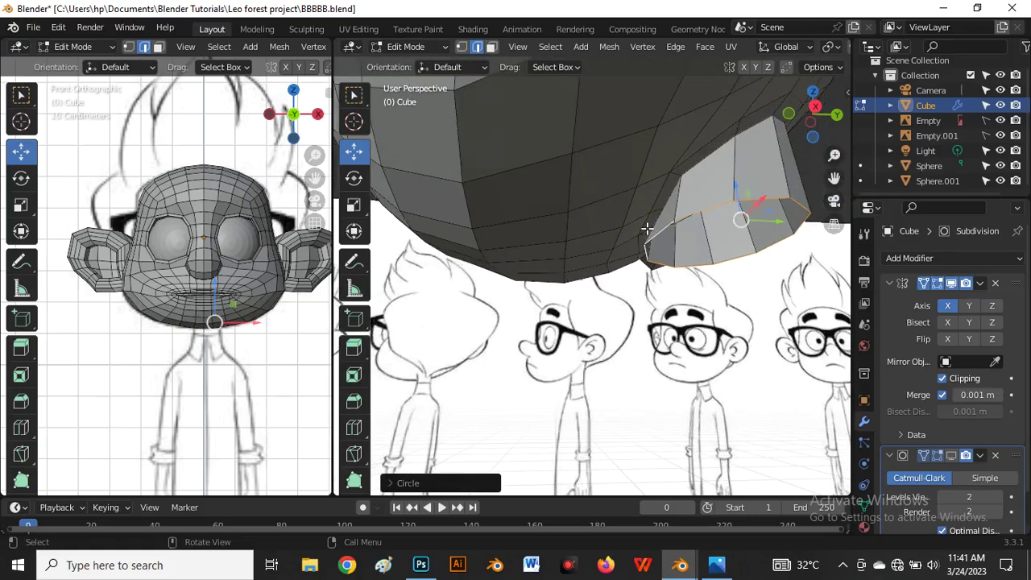
{"action": "key", "text": "grave"}
{"action": "left_click", "coordinate": [750, 240]}
{"action": "scroll", "coordinate": [732, 227], "scroll_direction": "down", "scroll_amount": 1}
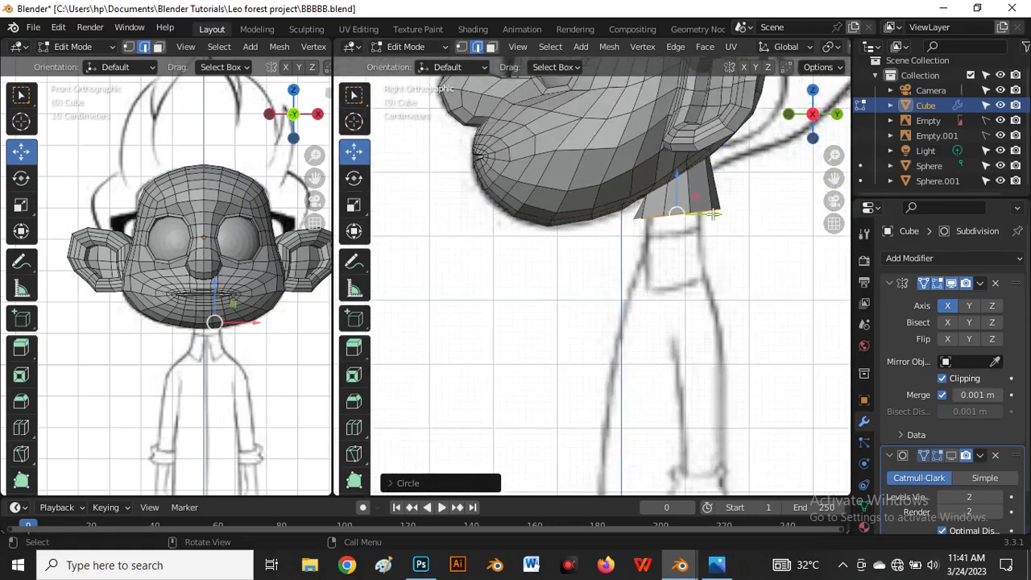
{"action": "scroll", "coordinate": [732, 228], "scroll_direction": "up", "scroll_amount": 1}
{"action": "key", "text": "s"}
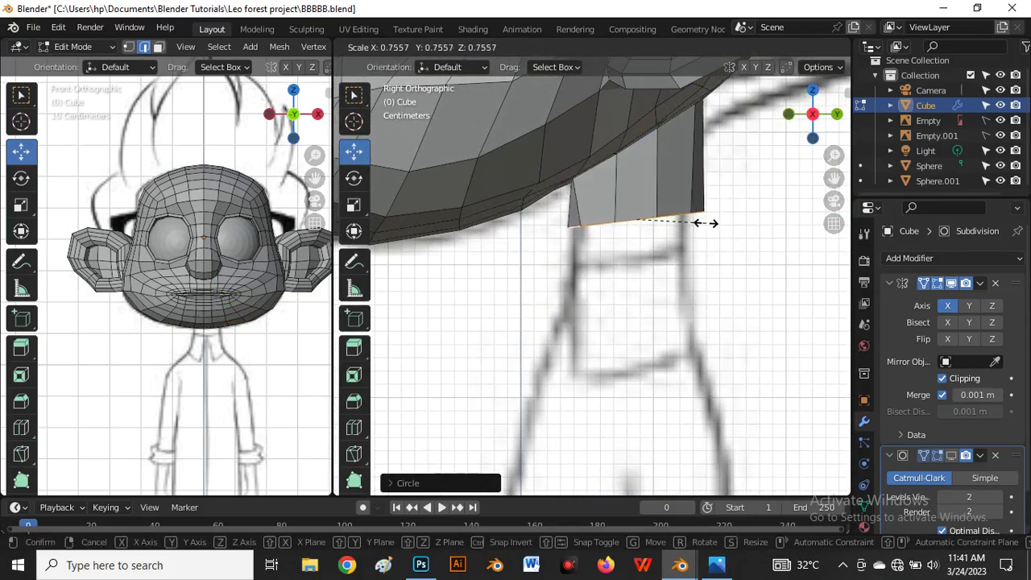
{"action": "left_click", "coordinate": [673, 219]}
Extrude the neck's lower edge loop about 0.11 m down along Z to the shoulders of the reference drawing.
{"action": "key", "text": "e"}
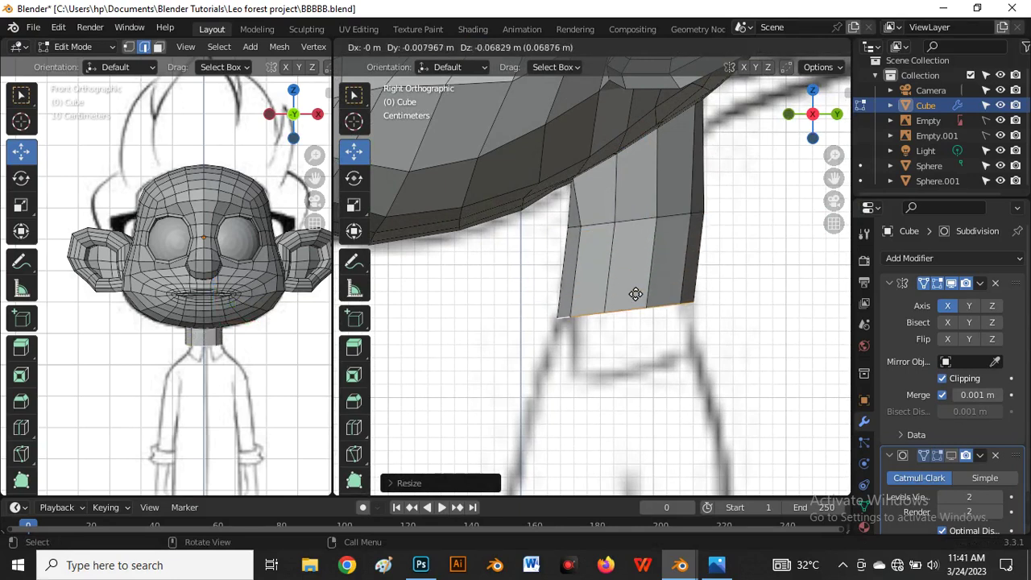
{"action": "right_click", "coordinate": [625, 219]}
{"action": "key", "text": "g"}
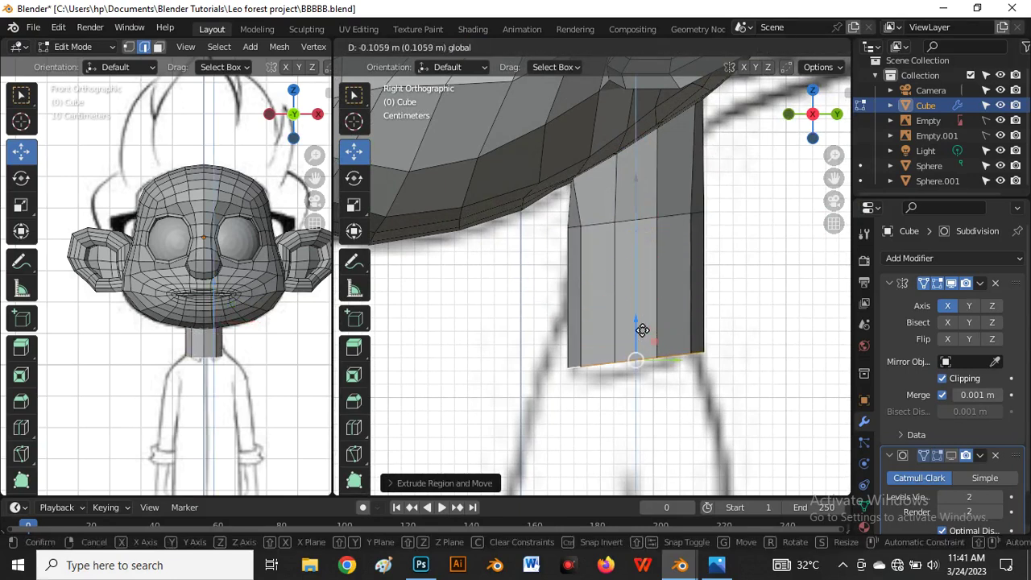
{"action": "left_click", "coordinate": [647, 355]}
{"action": "scroll", "coordinate": [647, 355], "scroll_direction": "down", "scroll_amount": 2}
{"action": "scroll", "coordinate": [247, 304], "scroll_direction": "up", "scroll_amount": 3}
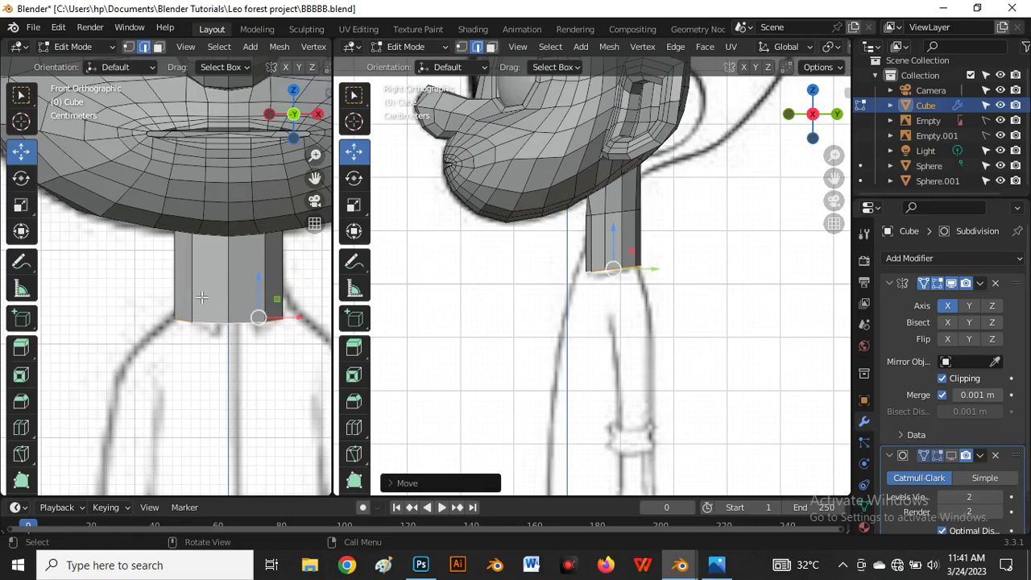
{"action": "scroll", "coordinate": [247, 305], "scroll_direction": "down", "scroll_amount": 1}
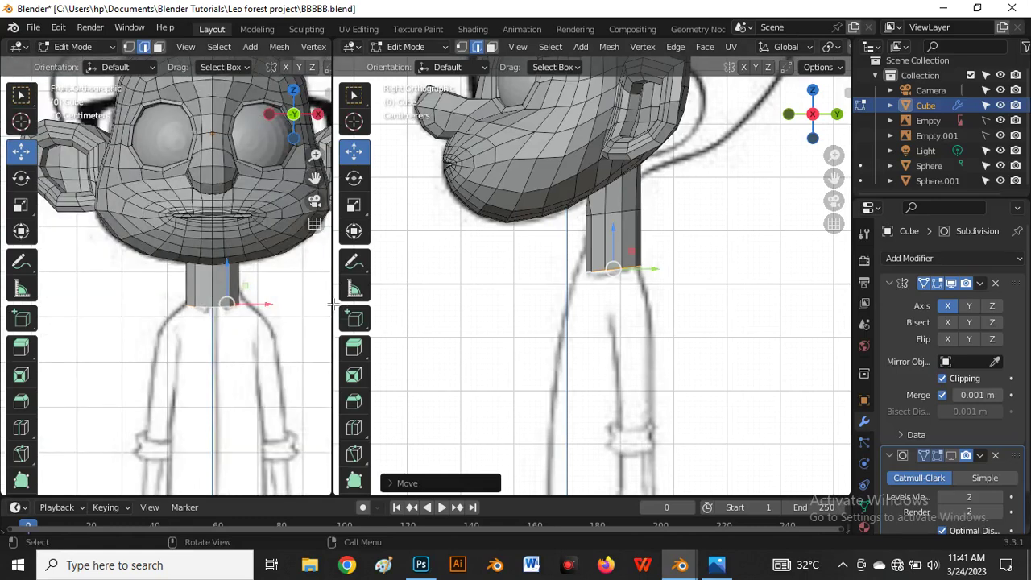
Enlarge the front viewport, add a loop cut around the lower neck in see-through display, and narrow that loop along X.
{"action": "left_click_drag", "start_coordinate": [338, 301], "coordinate": [567, 323]}
{"action": "scroll", "coordinate": [396, 326], "scroll_direction": "up", "scroll_amount": 3}
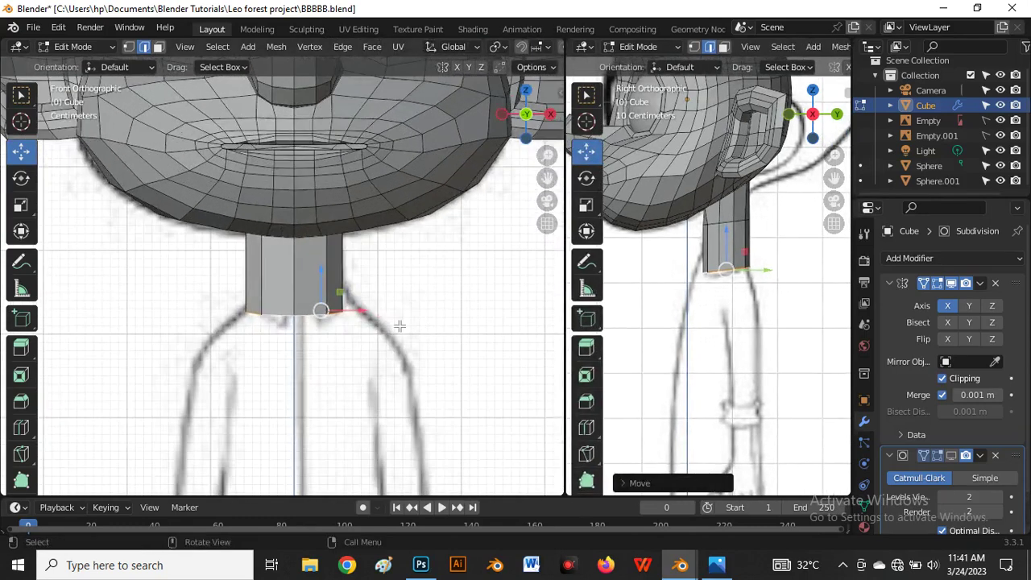
{"action": "scroll", "coordinate": [308, 265], "scroll_direction": "up", "scroll_amount": 3}
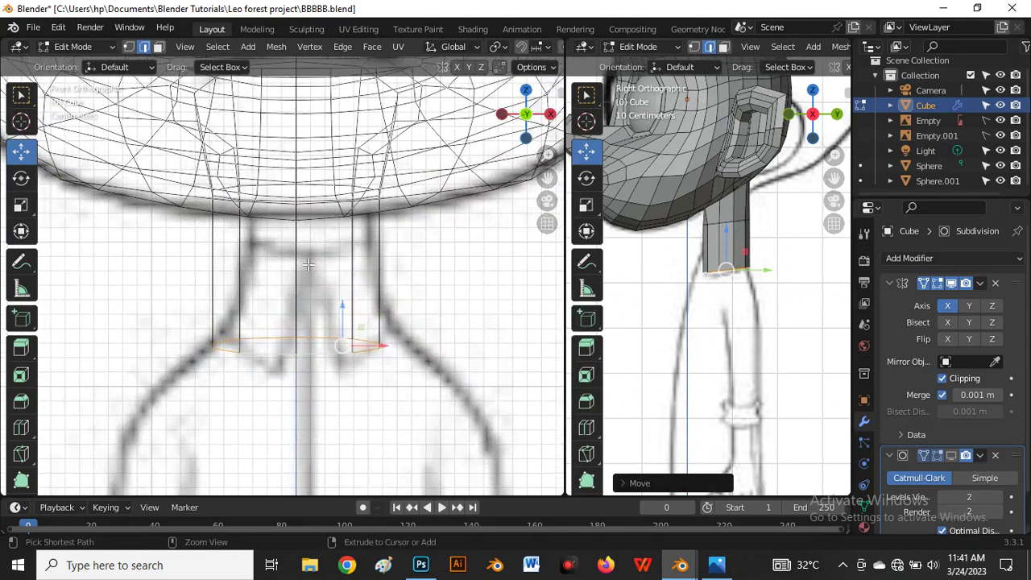
{"action": "key", "text": "ctrl+r"}
{"action": "left_click", "coordinate": [310, 253]}
{"action": "left_click", "coordinate": [309, 254]}
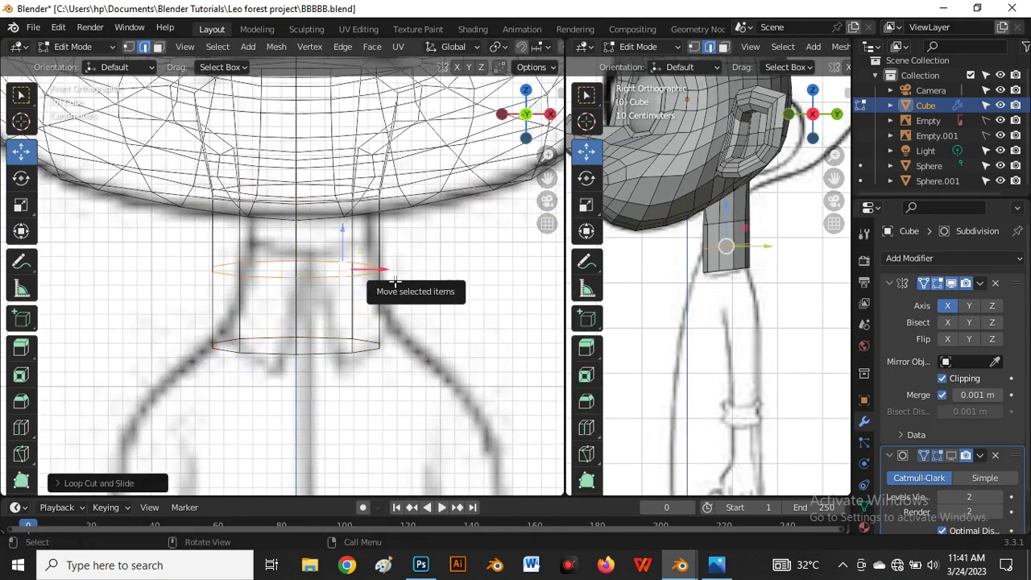
{"action": "left_click_drag", "start_coordinate": [387, 270], "coordinate": [366, 271]}
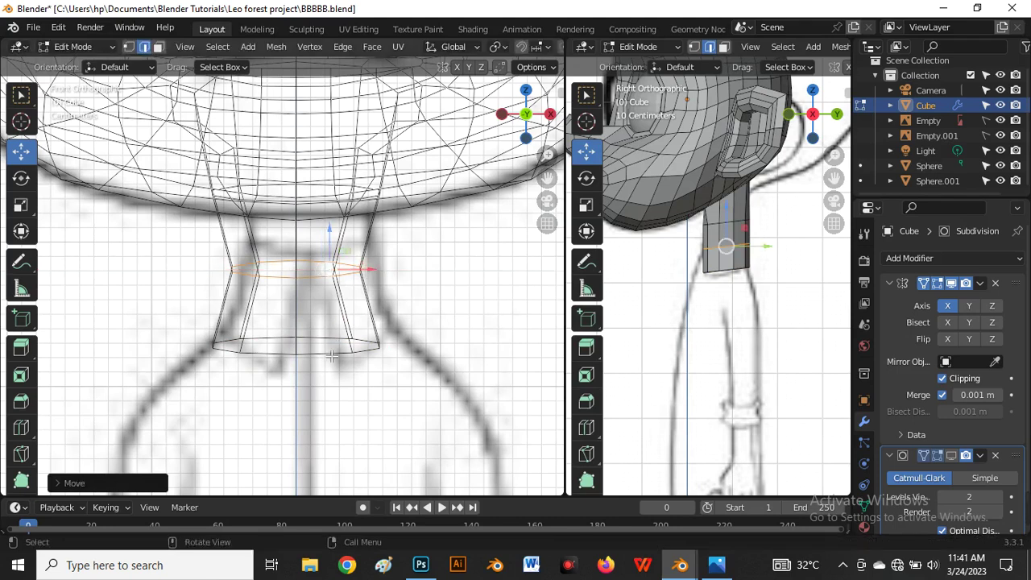
Widen the neck's bottom edge loop along X to meet the shoulder line and return to solid display.
{"action": "left_click", "coordinate": [316, 352], "text": "alt"}
{"action": "left_click_drag", "start_coordinate": [385, 356], "coordinate": [403, 350]}
{"action": "key", "text": "alt+z"}
{"action": "scroll", "coordinate": [372, 322], "scroll_direction": "down", "scroll_amount": 2}
{"action": "scroll", "coordinate": [360, 345], "scroll_direction": "up", "scroll_amount": 1}
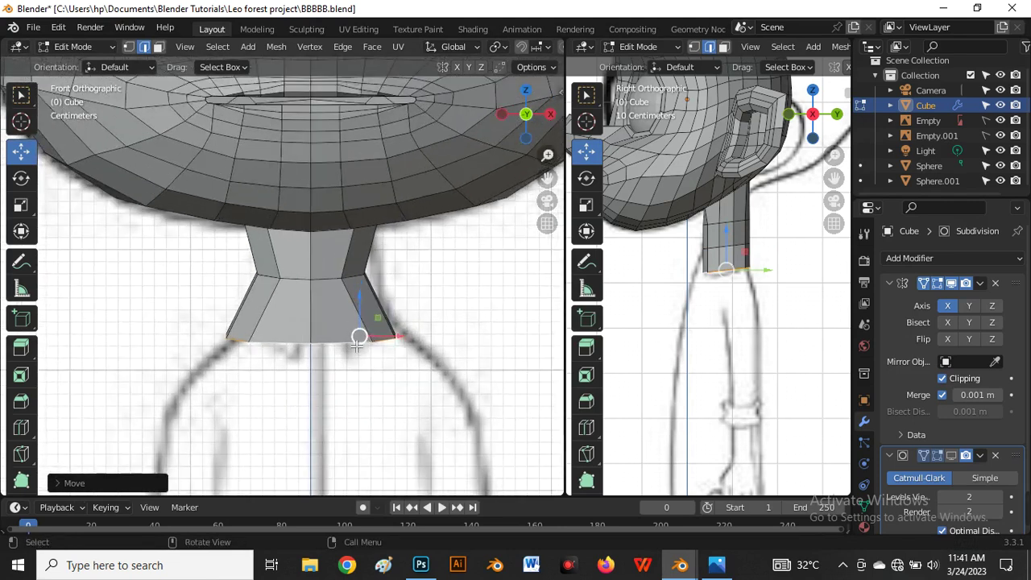
Adjust the front and outer corner vertices of the neck's bottom edge in the front view to follow the reference.
{"action": "key", "text": "1"}
{"action": "left_click_drag", "start_coordinate": [383, 354], "coordinate": [380, 350]}
{"action": "scroll", "coordinate": [379, 351], "scroll_direction": "up", "scroll_amount": 2}
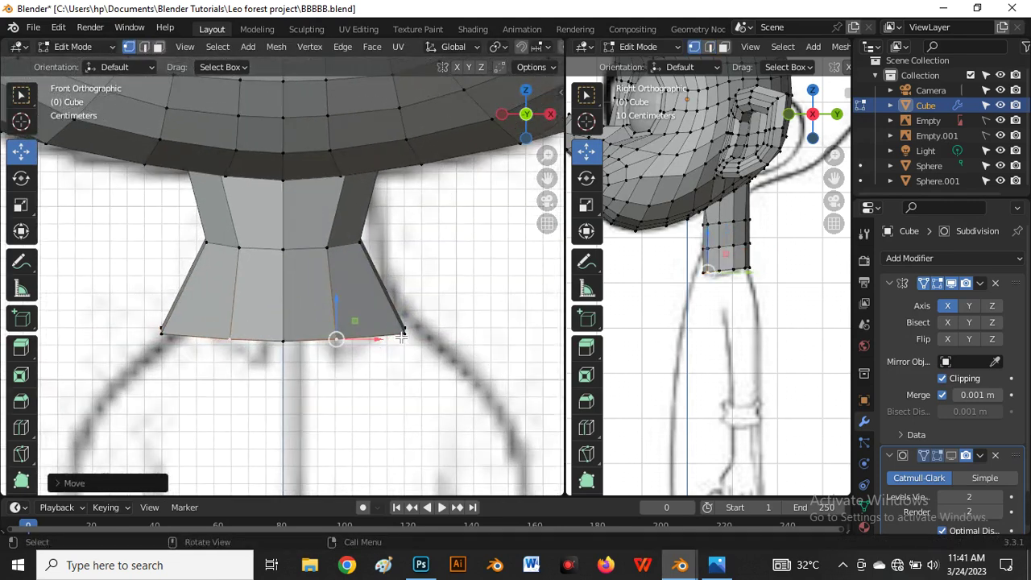
{"action": "left_click", "coordinate": [403, 332]}
{"action": "left_click_drag", "start_coordinate": [454, 343], "coordinate": [416, 332]}
Select the horizontal edge loop on the upper neck, between the head and the added loop, and narrow it along X.
{"action": "scroll", "coordinate": [376, 279], "scroll_direction": "down", "scroll_amount": 3}
{"action": "middle_click_drag", "start_coordinate": [376, 279], "coordinate": [396, 221]}
{"action": "scroll", "coordinate": [379, 172], "scroll_direction": "up", "scroll_amount": 2}
{"action": "left_click", "coordinate": [378, 172], "text": "alt"}
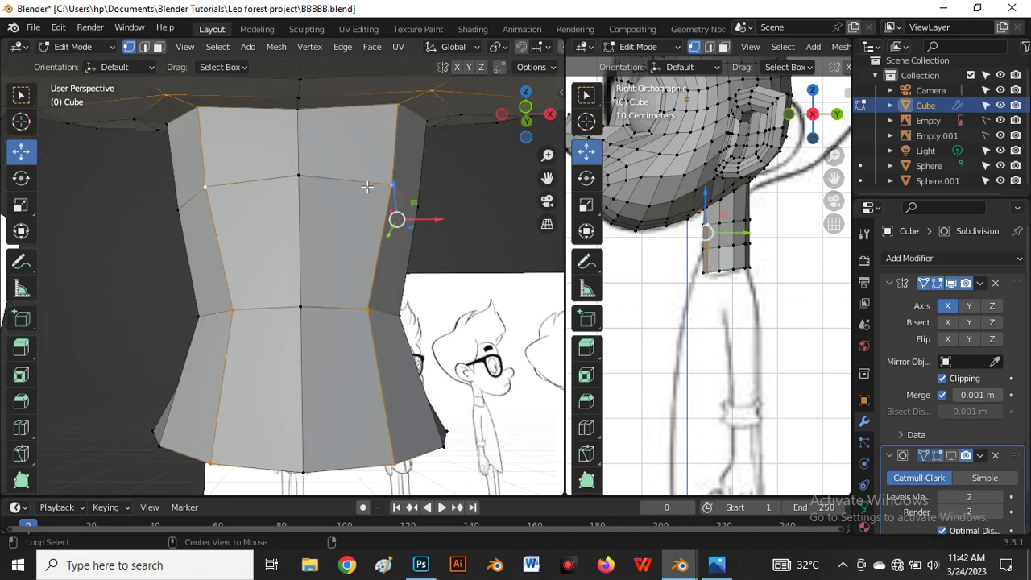
{"action": "left_click", "coordinate": [407, 201], "text": "alt"}
{"action": "left_click_drag", "start_coordinate": [397, 219], "coordinate": [385, 218]}
{"action": "middle_click_drag", "start_coordinate": [385, 218], "coordinate": [191, 299]}
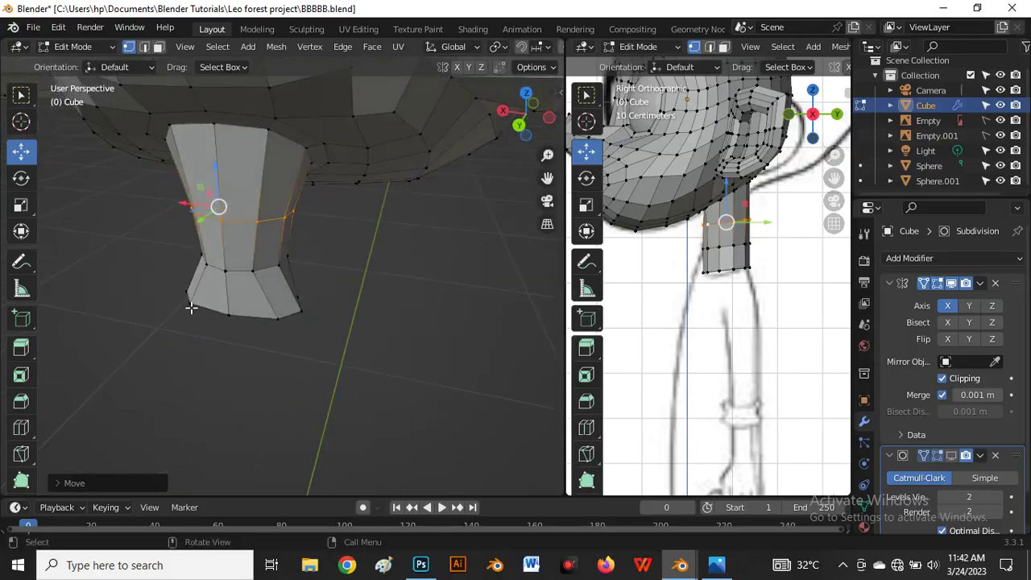
Move a rear vertex of the neck's bottom edge inward along X to smooth the flare at the back.
{"action": "left_click", "coordinate": [185, 299]}
{"action": "scroll", "coordinate": [189, 303], "scroll_direction": "up", "scroll_amount": 3}
{"action": "left_click_drag", "start_coordinate": [170, 289], "coordinate": [216, 303]}
{"action": "middle_click_drag", "start_coordinate": [216, 303], "coordinate": [234, 367]}
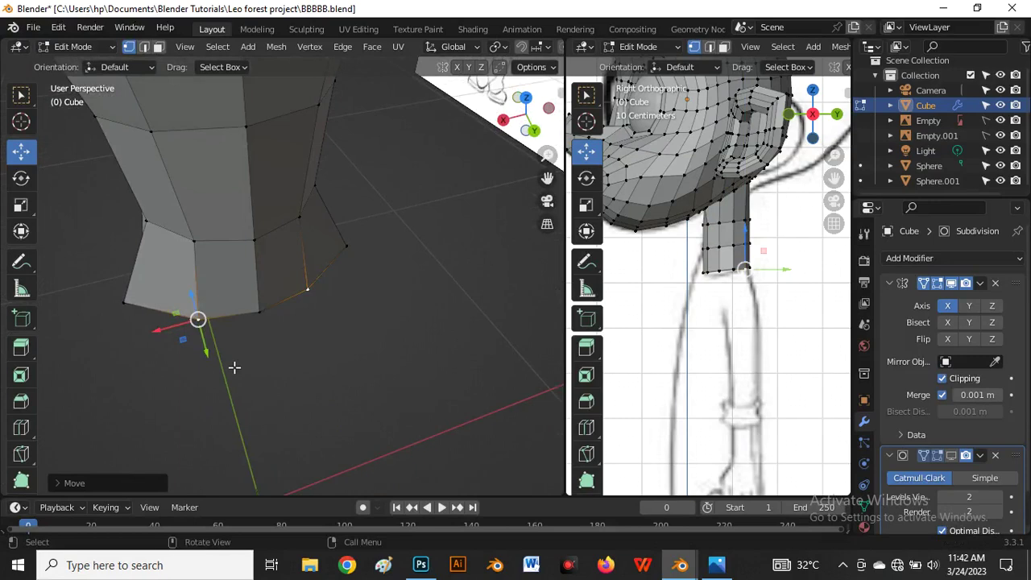
Nudge the selected rear vertex of the neck's bottom edge back along Y and widen the bottom edge loop along Y.
{"action": "left_click_drag", "start_coordinate": [211, 349], "coordinate": [213, 355]}
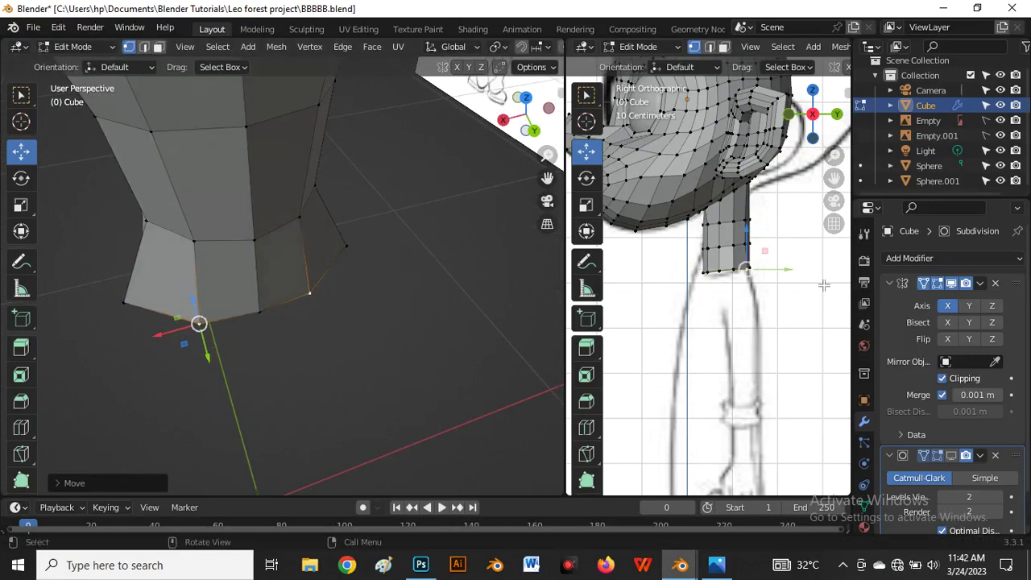
{"action": "scroll", "coordinate": [738, 280], "scroll_direction": "up", "scroll_amount": 4}
{"action": "scroll", "coordinate": [719, 276], "scroll_direction": "down", "scroll_amount": 3}
{"action": "left_click", "coordinate": [708, 269], "text": "alt"}
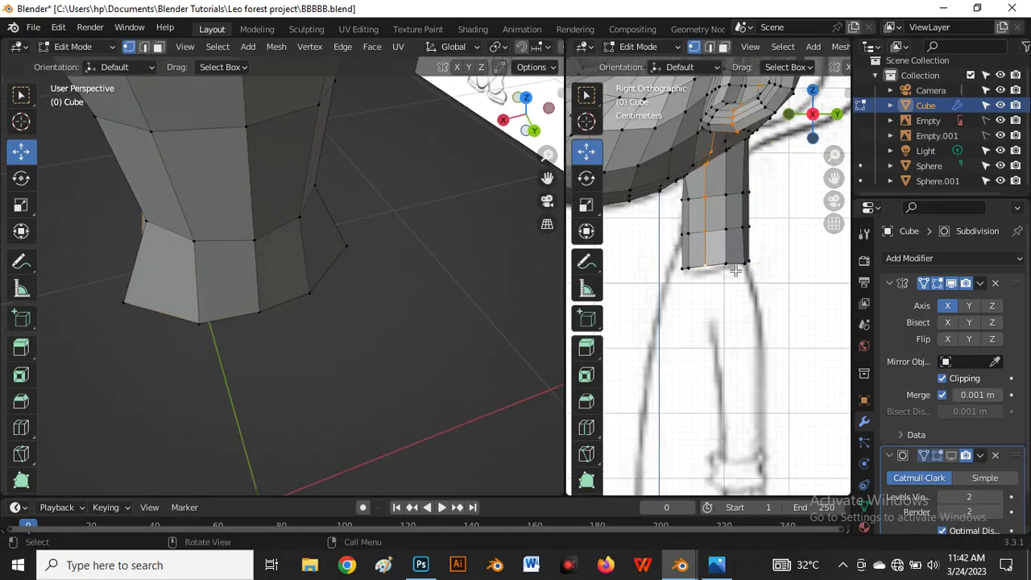
{"action": "left_click", "coordinate": [738, 270], "text": "alt"}
{"action": "scroll", "coordinate": [738, 271], "scroll_direction": "up", "scroll_amount": 1}
{"action": "key", "text": "s"}
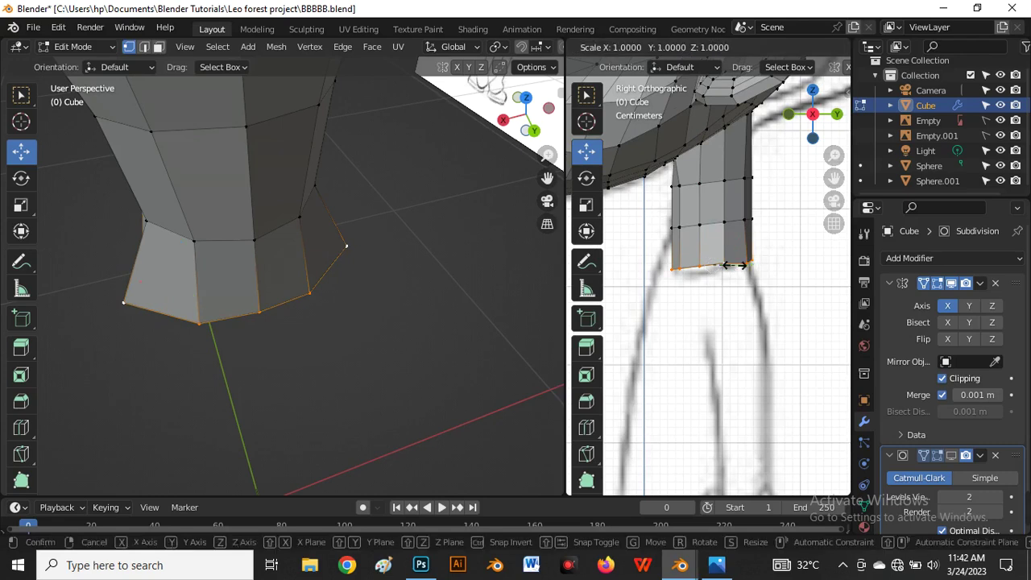
{"action": "key", "text": "y"}
{"action": "left_click", "coordinate": [740, 269]}
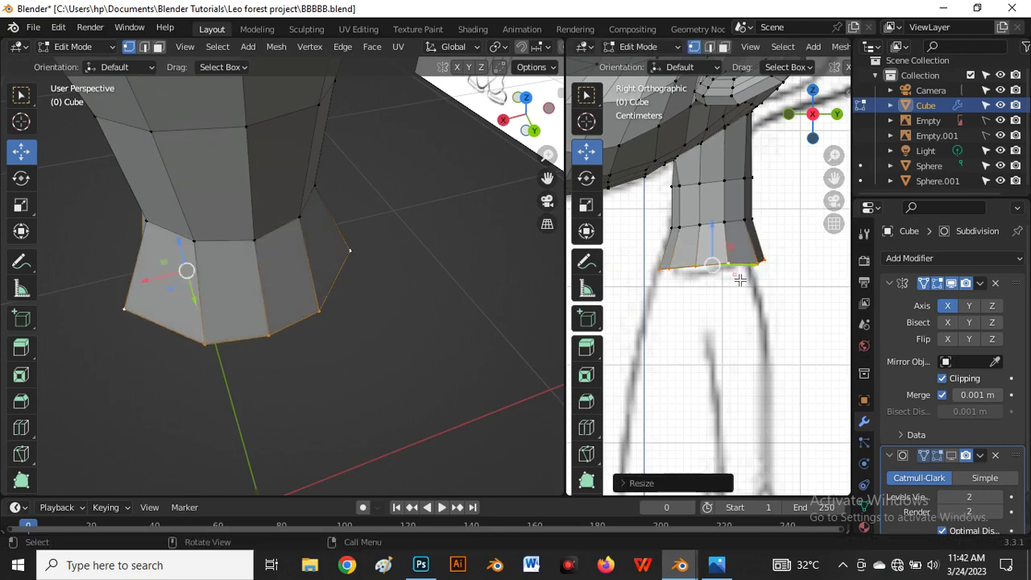
Show the front view beside the side view, enlarge the side viewport and turn on its X-ray display.
{"action": "key", "text": "grave"}
{"action": "left_click", "coordinate": [276, 214]}
{"action": "scroll", "coordinate": [357, 334], "scroll_direction": "down", "scroll_amount": 4}
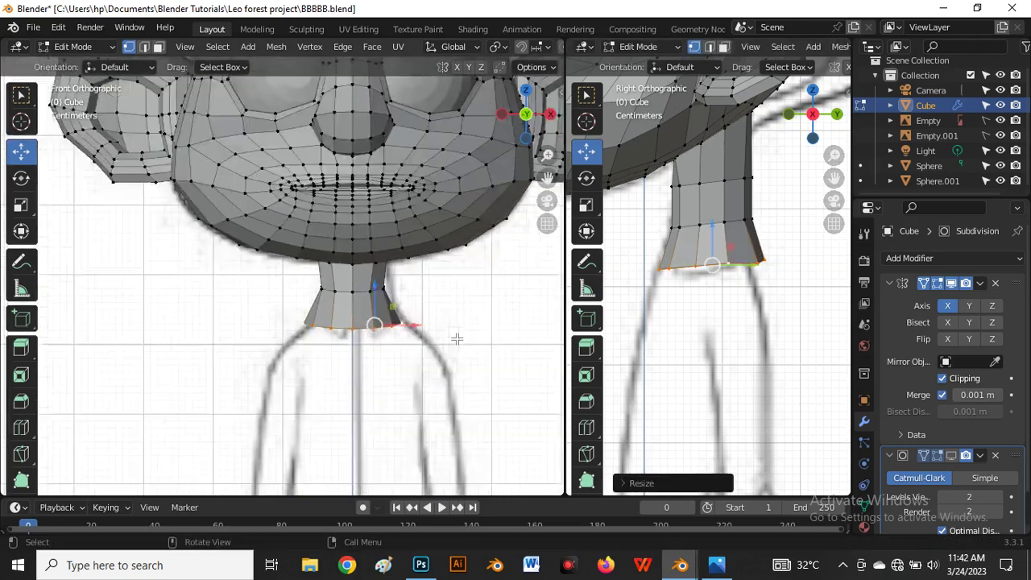
{"action": "left_click_drag", "start_coordinate": [568, 287], "coordinate": [304, 285]}
{"action": "scroll", "coordinate": [553, 258], "scroll_direction": "up", "scroll_amount": 1}
{"action": "key", "text": "alt+z"}
{"action": "scroll", "coordinate": [541, 277], "scroll_direction": "down", "scroll_amount": 3}
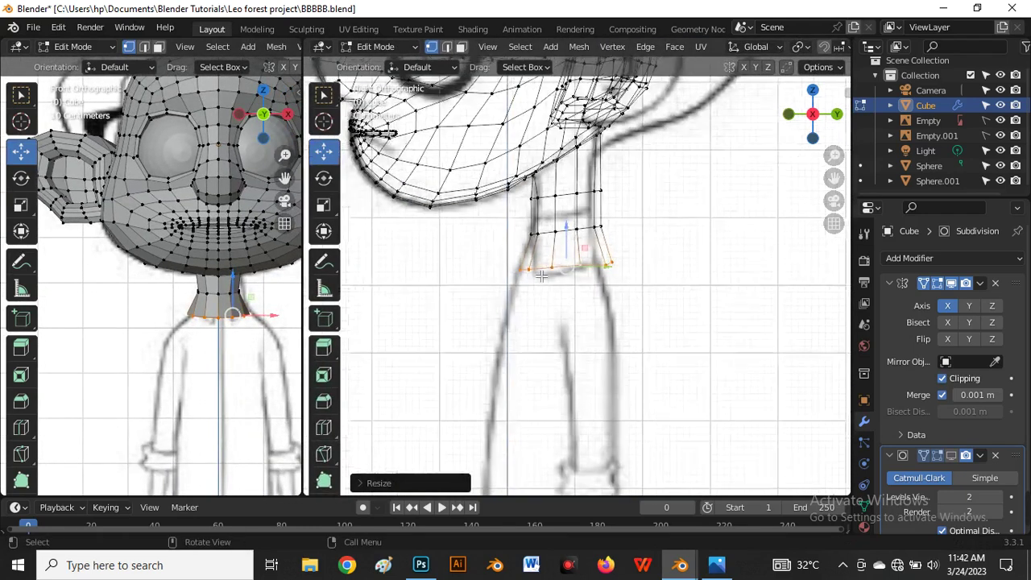
{"action": "scroll", "coordinate": [599, 287], "scroll_direction": "up", "scroll_amount": 1}
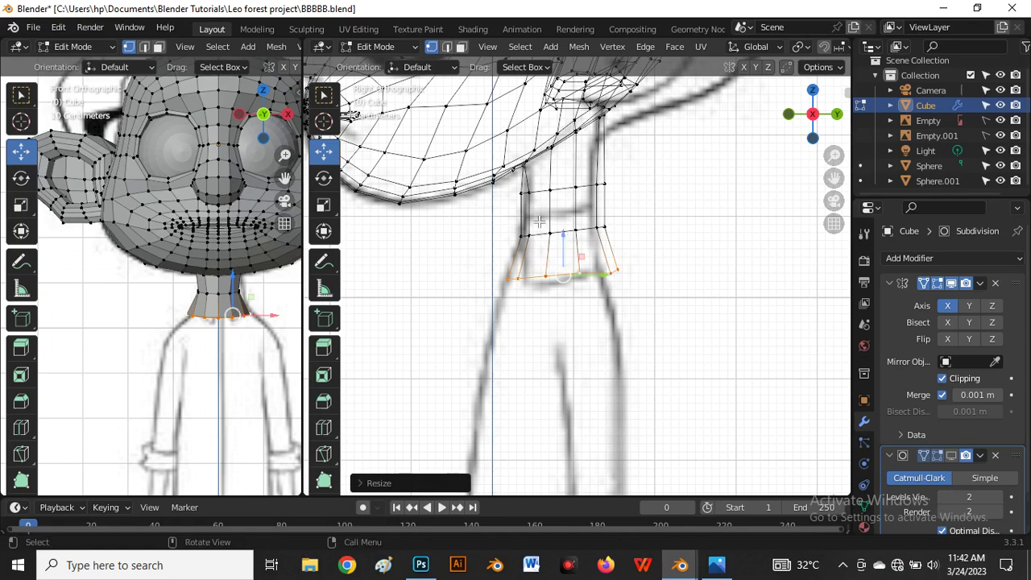
Narrow the upper neck edge loop along Y and shift it forward to match the side reference.
{"action": "left_click", "coordinate": [556, 193], "text": "alt"}
{"action": "scroll", "coordinate": [564, 201], "scroll_direction": "up", "scroll_amount": 2}
{"action": "key", "text": "s"}
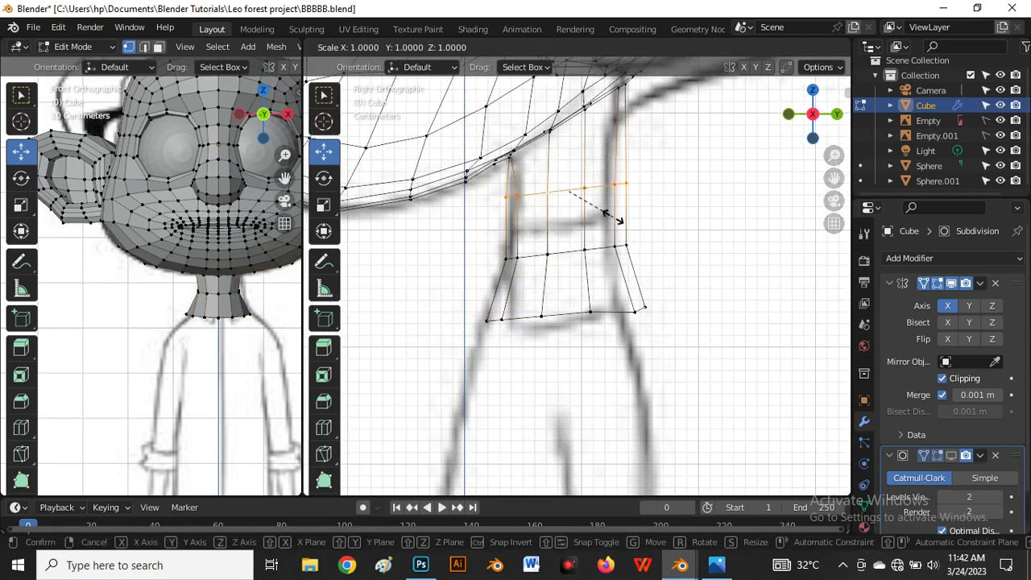
{"action": "key", "text": "y"}
{"action": "left_click", "coordinate": [609, 232]}
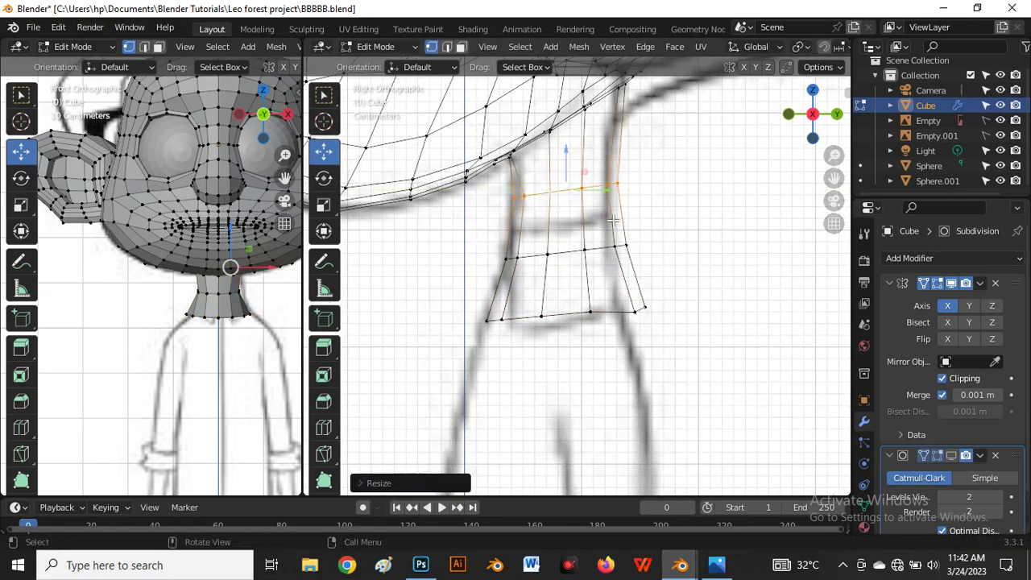
{"action": "left_click_drag", "start_coordinate": [610, 195], "coordinate": [603, 193]}
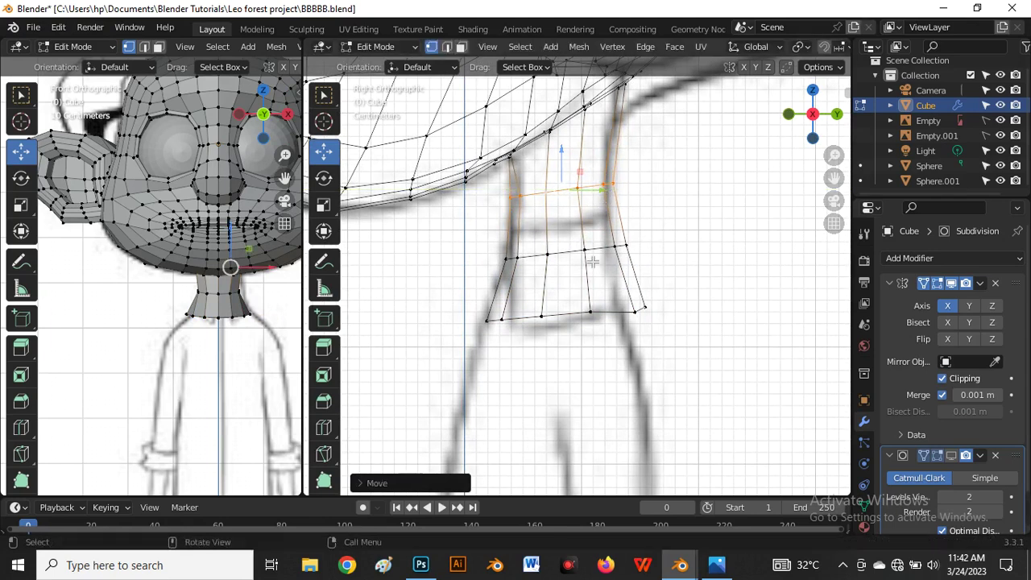
Shift the middle neck edge loop forward along Y and narrow it slightly in the side view.
{"action": "left_click", "coordinate": [613, 257], "text": "alt"}
{"action": "left_click_drag", "start_coordinate": [620, 255], "coordinate": [602, 256]}
{"action": "key", "text": "s"}
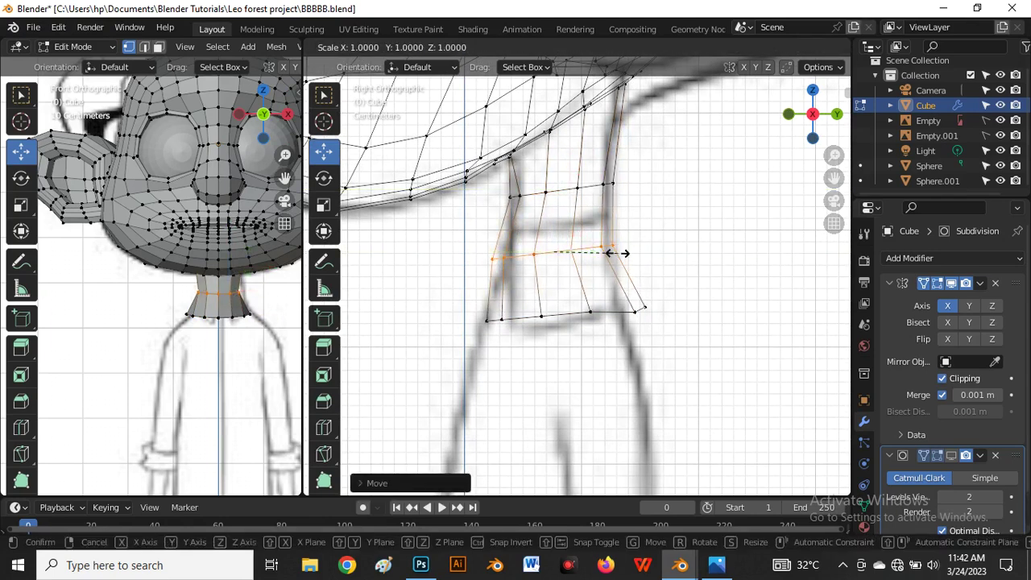
{"action": "key", "text": "y"}
{"action": "left_click", "coordinate": [606, 286]}
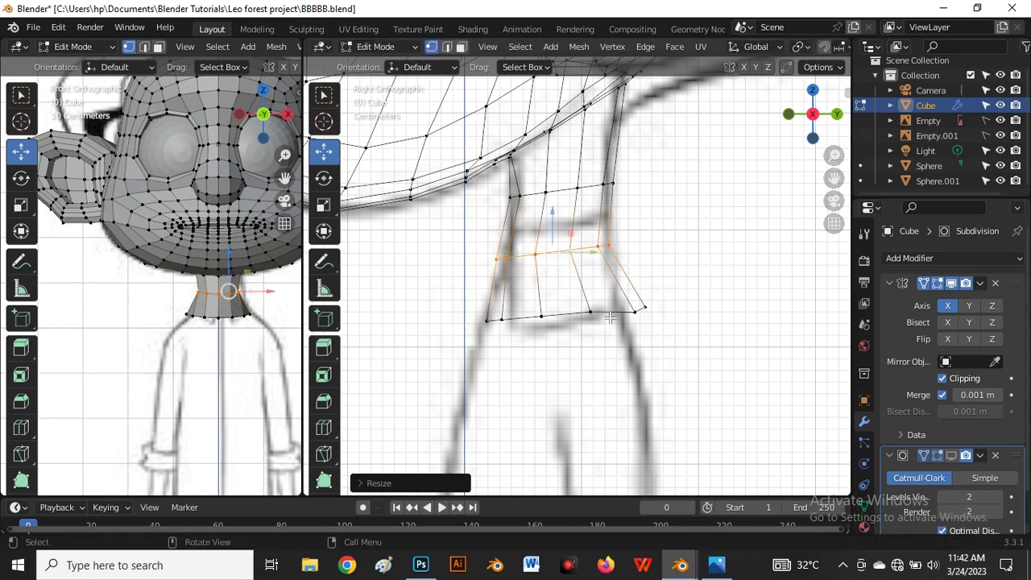
Move the neck's bottom edge loop forward along Y in the side view to meet the torso outline.
{"action": "left_click", "coordinate": [609, 318], "text": "alt"}
{"action": "left_click_drag", "start_coordinate": [616, 321], "coordinate": [573, 319]}
{"action": "left_click", "coordinate": [574, 319]}
{"action": "scroll", "coordinate": [578, 330], "scroll_direction": "down", "scroll_amount": 4}
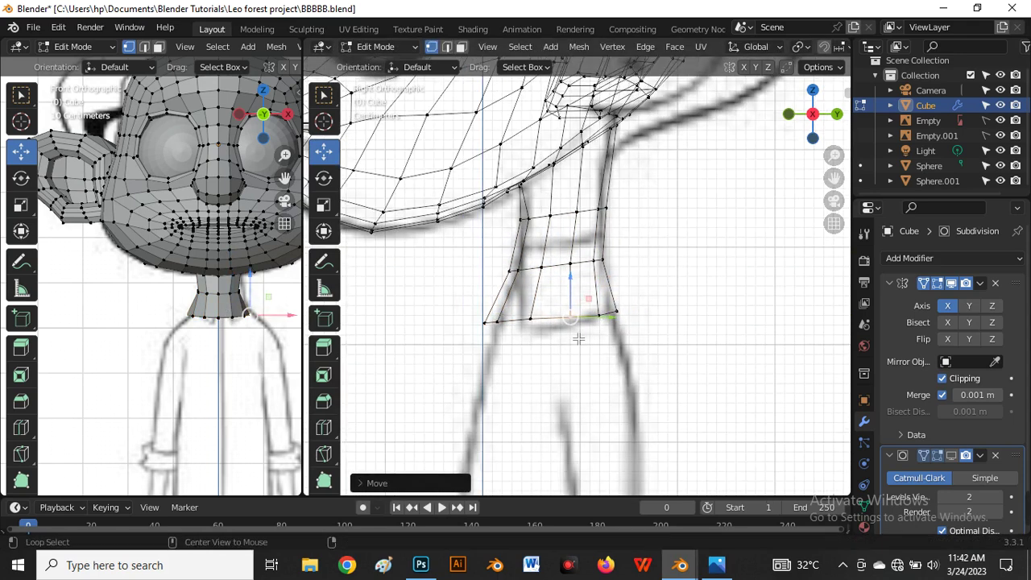
Turn on the Subdivision modifier's viewport display and inspect the smoothed neck in Object Mode.
{"action": "left_click", "coordinate": [951, 456]}
{"action": "mouse_move", "coordinate": [580, 250]}
{"action": "middle_mouse_down"}
{"action": "mouse_move", "coordinate": [495, 272]}
{"action": "mouse_move", "coordinate": [564, 228]}
{"action": "mouse_move", "coordinate": [548, 244]}
{"action": "mouse_move", "coordinate": [486, 249]}
{"action": "mouse_move", "coordinate": [553, 233]}
{"action": "mouse_move", "coordinate": [585, 167]}
{"action": "mouse_move", "coordinate": [632, 239]}
{"action": "middle_mouse_up"}
{"action": "key", "text": "Tab"}
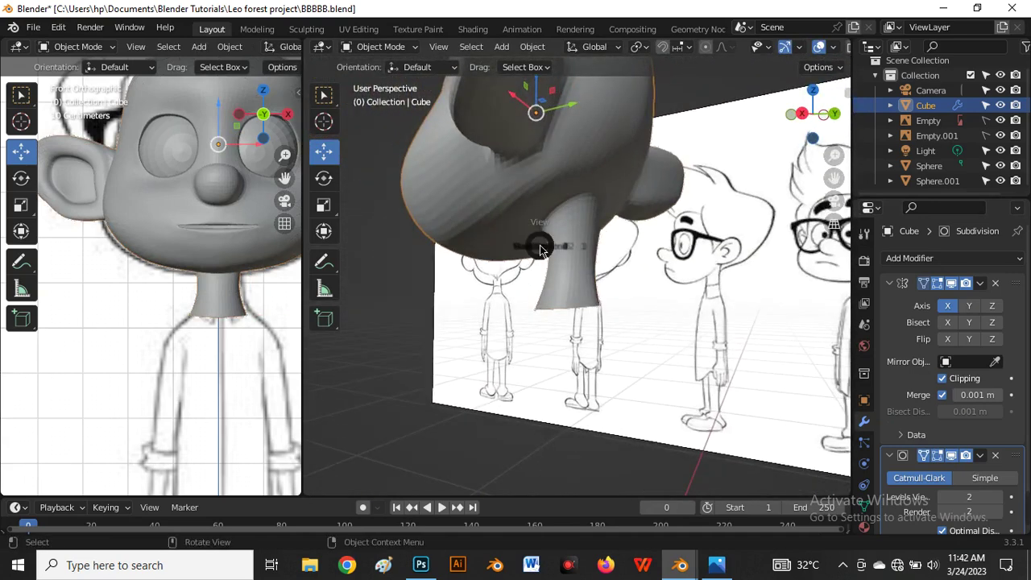
{"action": "left_click", "coordinate": [628, 244]}
{"action": "scroll", "coordinate": [586, 290], "scroll_direction": "up", "scroll_amount": 3}
{"action": "key", "text": "Tab"}
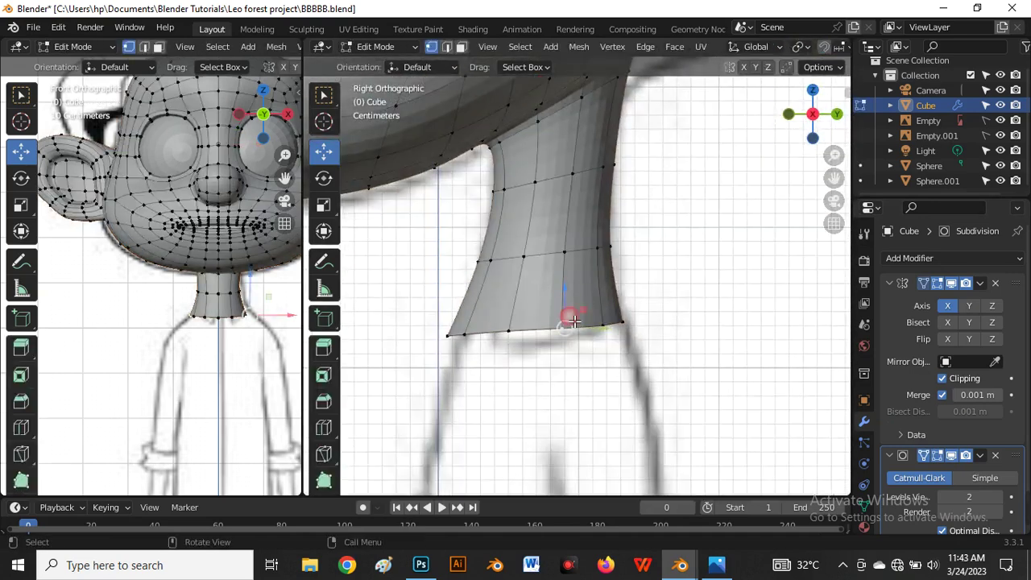
Move two vertices near the rear of the neck's bottom edge backward in the side view.
{"action": "left_click", "coordinate": [597, 331]}
{"action": "key", "text": "g"}
{"action": "left_click", "coordinate": [620, 333]}
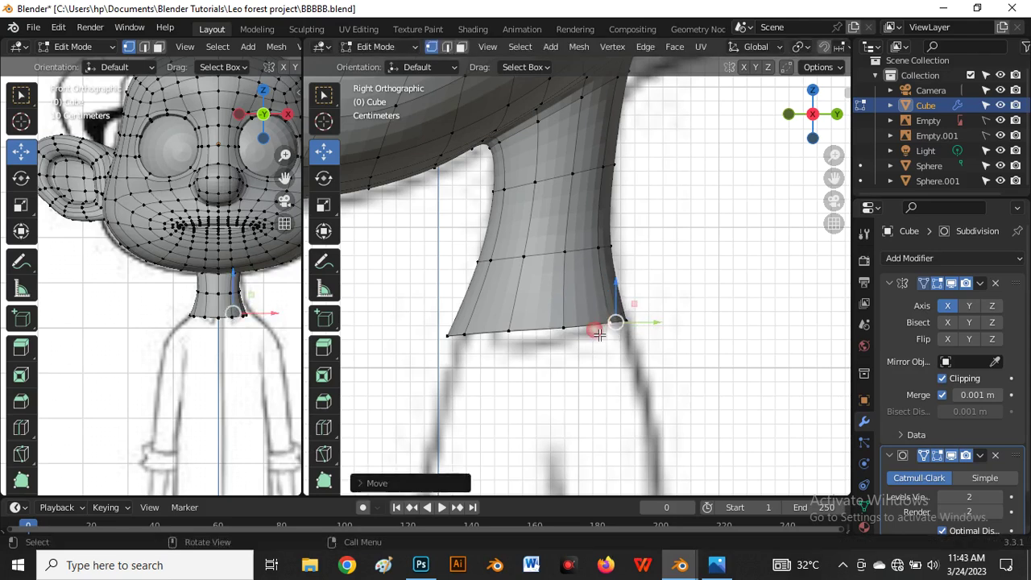
{"action": "left_click", "coordinate": [566, 331]}
{"action": "key", "text": "g"}
{"action": "left_click", "coordinate": [580, 337]}
{"action": "scroll", "coordinate": [605, 312], "scroll_direction": "down", "scroll_amount": 3}
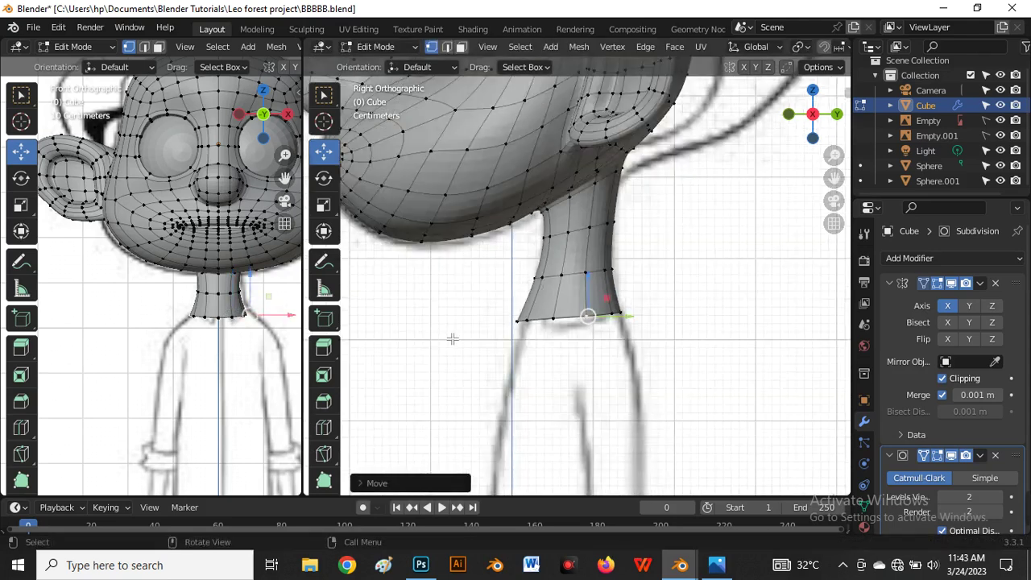
Widen the front viewport, frame the whole figure in both views and turn off the Subdivision modifier's viewport display.
{"action": "scroll", "coordinate": [432, 337], "scroll_direction": "down", "scroll_amount": 3}
{"action": "scroll", "coordinate": [509, 309], "scroll_direction": "down", "scroll_amount": 3}
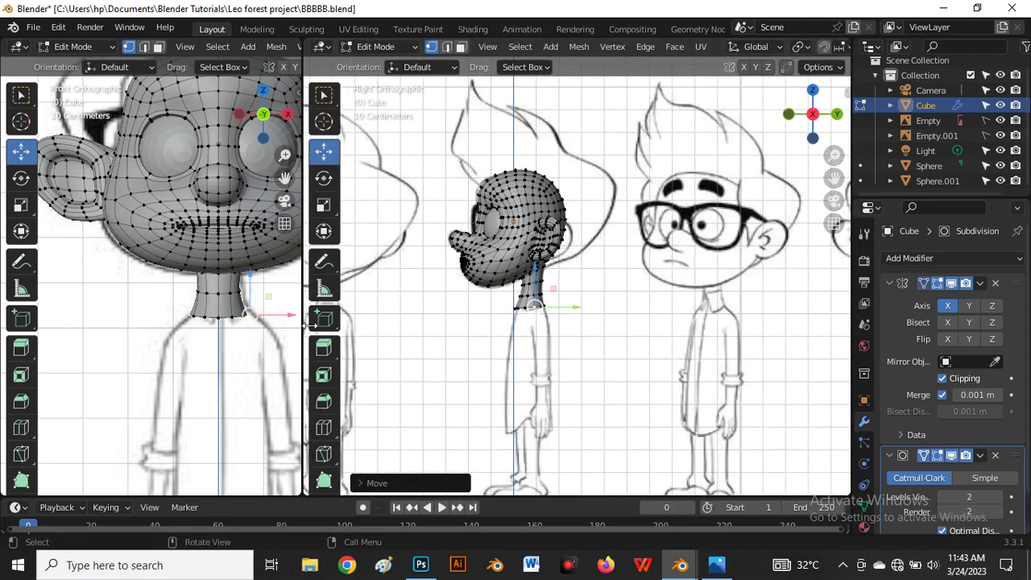
{"action": "left_click_drag", "start_coordinate": [308, 324], "coordinate": [427, 324]}
{"action": "scroll", "coordinate": [282, 322], "scroll_direction": "down", "scroll_amount": 4}
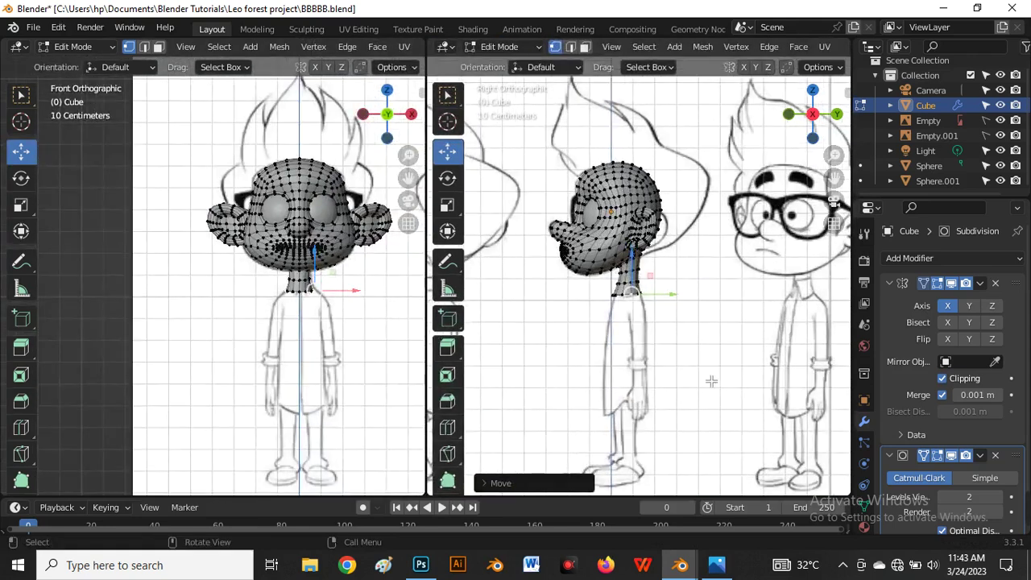
{"action": "left_click", "coordinate": [953, 455]}
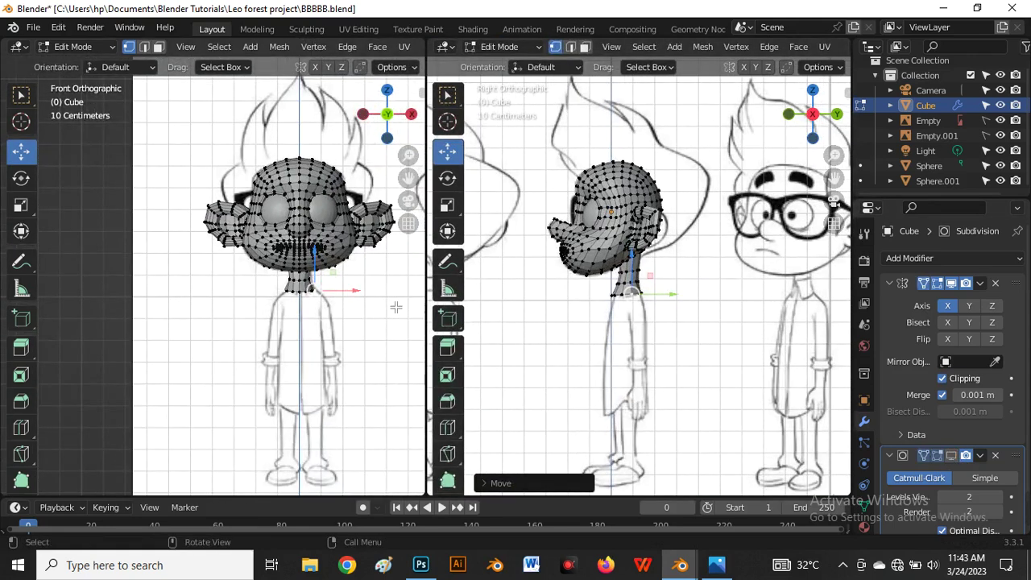
Extrude the neck's bottom edge loop downward in the front view and widen the new edge to the shoulder line.
{"action": "scroll", "coordinate": [356, 306], "scroll_direction": "up", "scroll_amount": 6}
{"action": "key", "text": "2"}
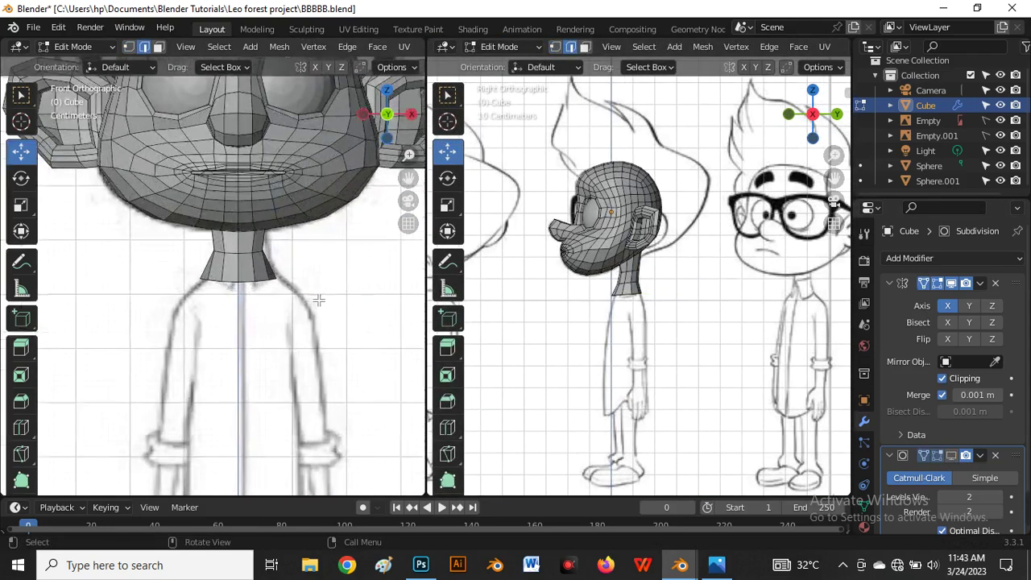
{"action": "left_click", "coordinate": [247, 285], "text": "alt"}
{"action": "scroll", "coordinate": [257, 290], "scroll_direction": "up", "scroll_amount": 2}
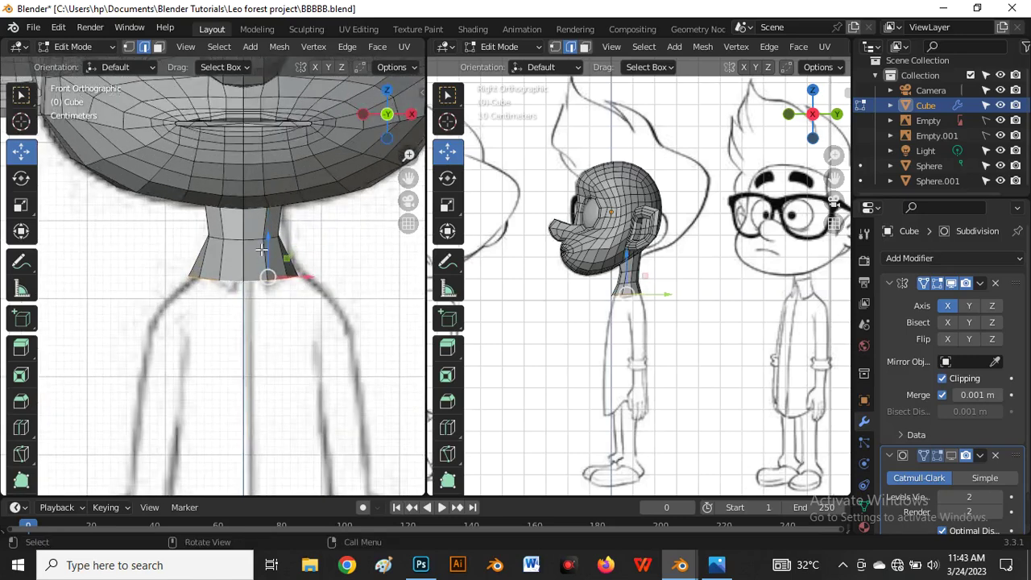
{"action": "key", "text": "e"}
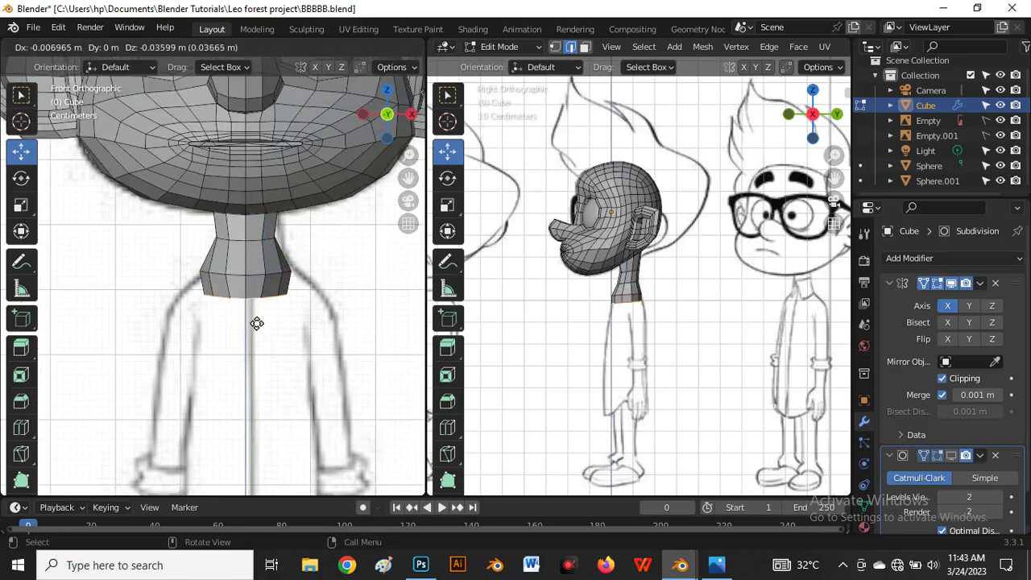
{"action": "right_click", "coordinate": [253, 316]}
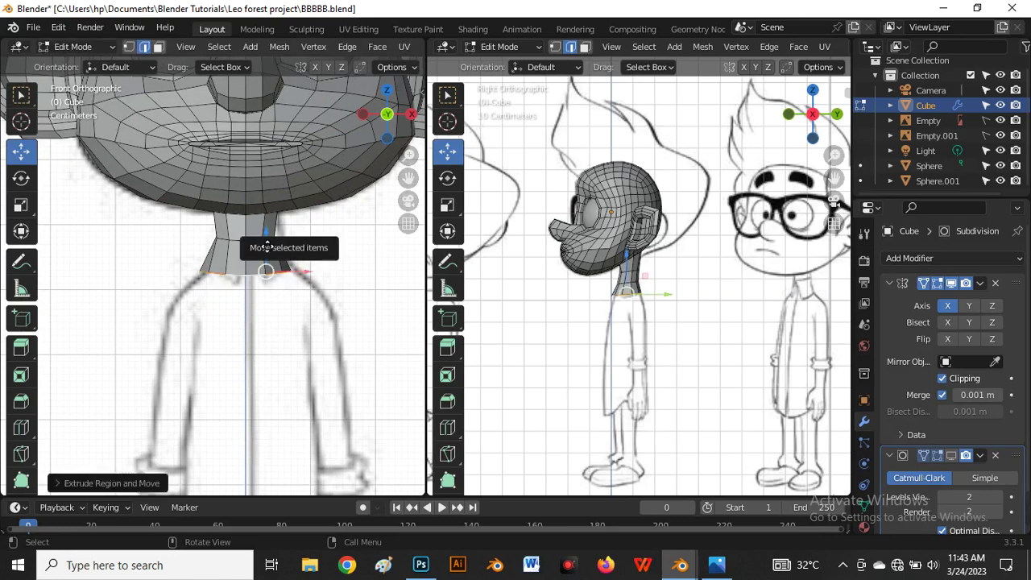
{"action": "left_click_drag", "start_coordinate": [261, 246], "coordinate": [265, 297]}
{"action": "left_click_drag", "start_coordinate": [307, 327], "coordinate": [338, 324]}
{"action": "left_click_drag", "start_coordinate": [297, 299], "coordinate": [282, 319]}
Move individual vertices along the new shoulder edge in the front view to even out their spacing.
{"action": "scroll", "coordinate": [284, 325], "scroll_direction": "up", "scroll_amount": 1}
{"action": "key", "text": "1"}
{"action": "left_click", "coordinate": [298, 314]}
{"action": "scroll", "coordinate": [311, 318], "scroll_direction": "up", "scroll_amount": 2}
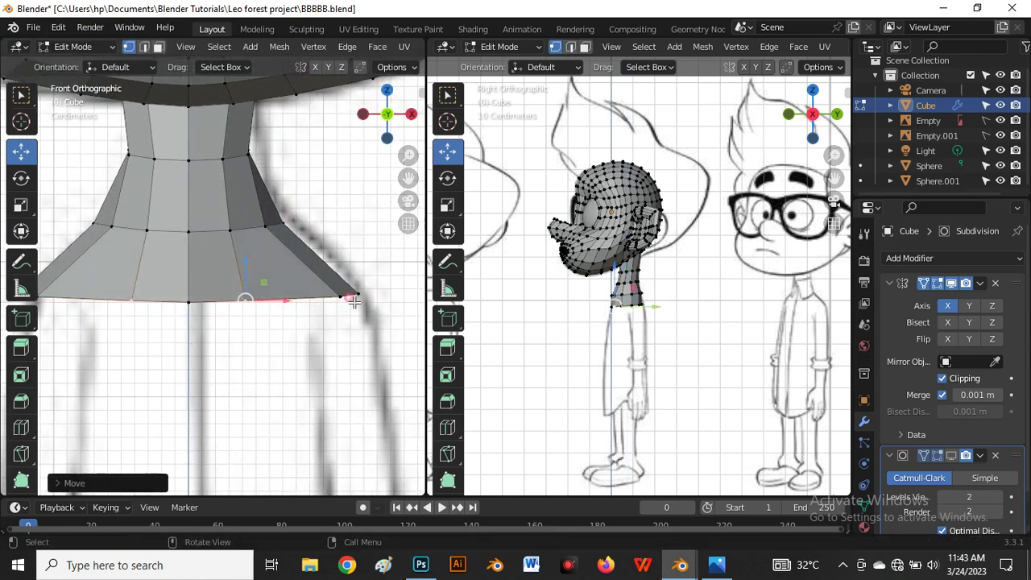
{"action": "left_click", "coordinate": [353, 298]}
{"action": "left_click_drag", "start_coordinate": [345, 294], "coordinate": [333, 304]}
Widen the shoulder edge loop along Y and shift it forward in the X-ray side view to follow the torso reference.
{"action": "scroll", "coordinate": [629, 308], "scroll_direction": "up", "scroll_amount": 5}
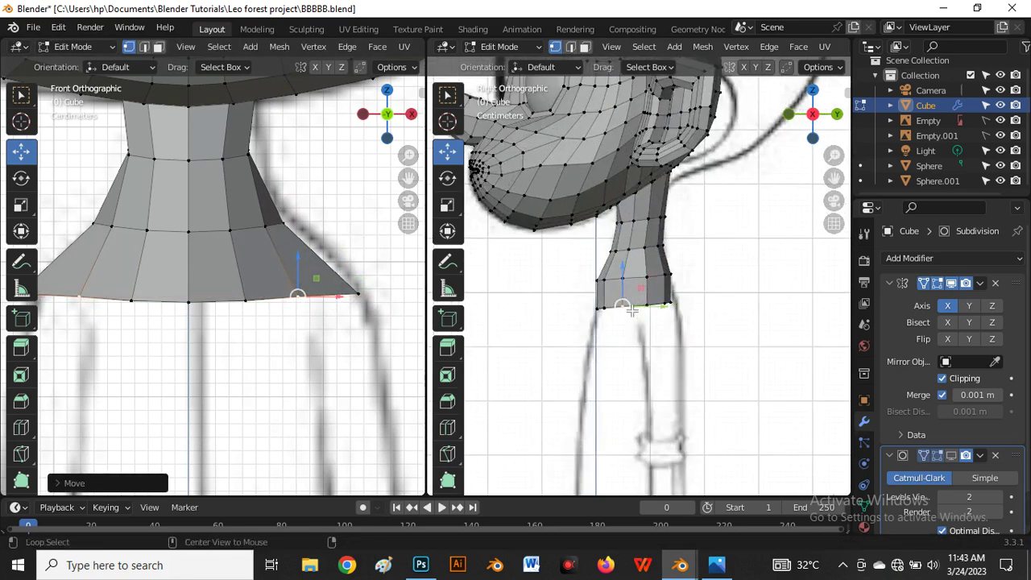
{"action": "key", "text": "alt+z"}
{"action": "scroll", "coordinate": [633, 310], "scroll_direction": "up", "scroll_amount": 3}
{"action": "left_click", "coordinate": [659, 303], "text": "alt"}
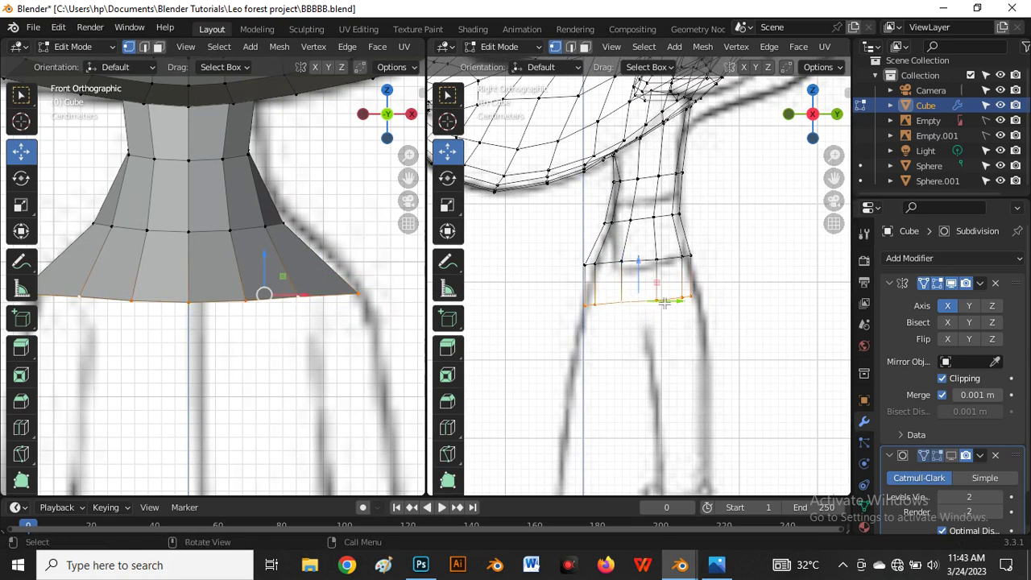
{"action": "key", "text": "s"}
{"action": "key", "text": "y"}
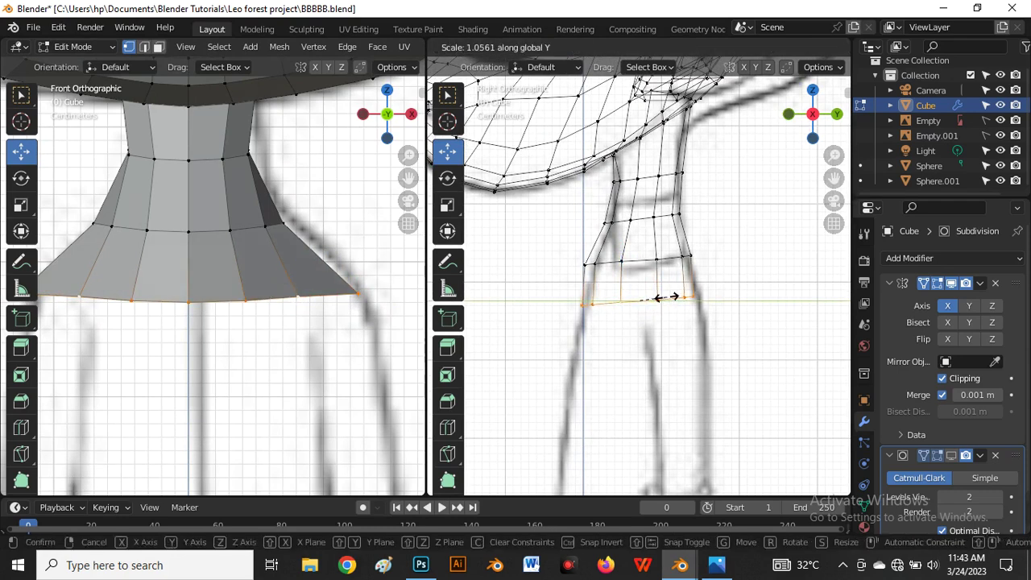
{"action": "left_click", "coordinate": [669, 302]}
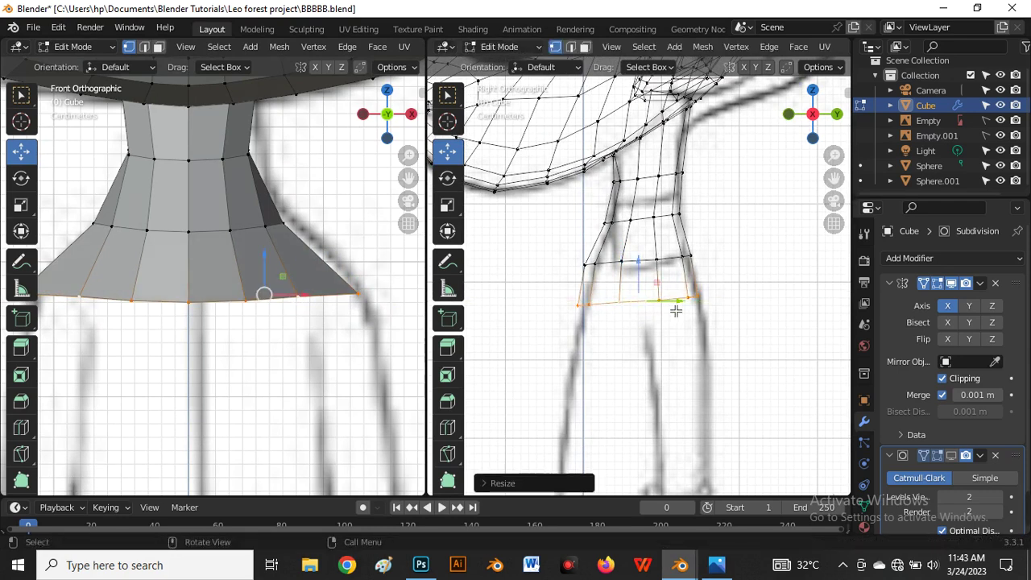
{"action": "left_click_drag", "start_coordinate": [677, 310], "coordinate": [670, 306]}
{"action": "key", "text": "s"}
{"action": "key", "text": "y"}
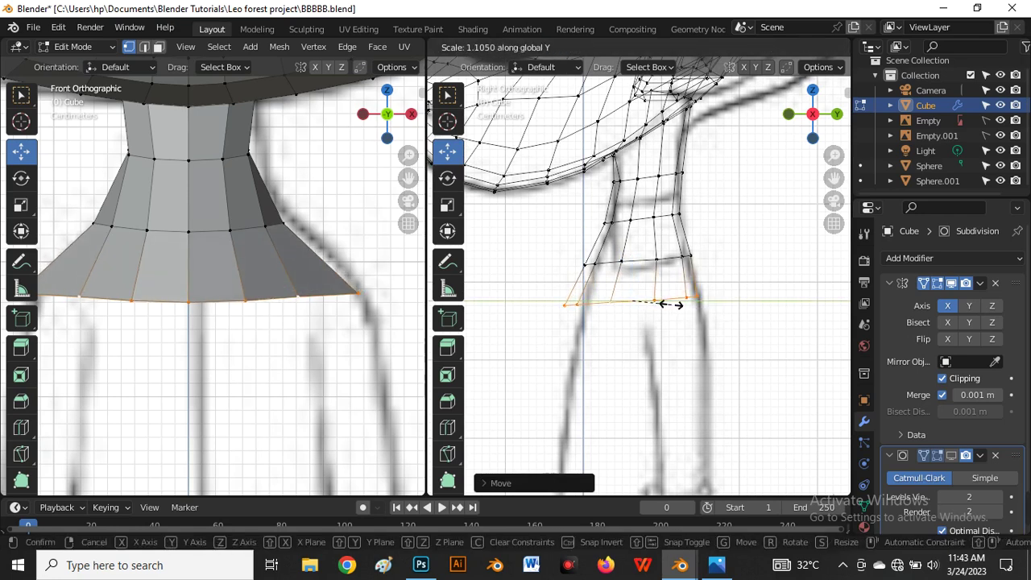
{"action": "left_click", "coordinate": [671, 304]}
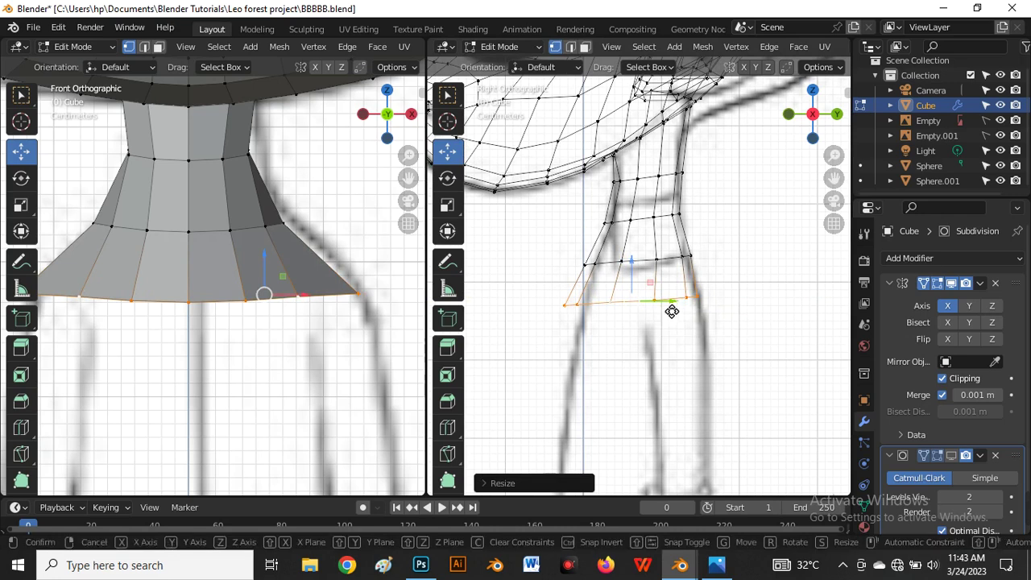
{"action": "left_click_drag", "start_coordinate": [672, 309], "coordinate": [671, 308]}
Reposition the edge loop at the base of the neck and rescale it along Y in the side view.
{"action": "left_click", "coordinate": [608, 264], "text": "alt"}
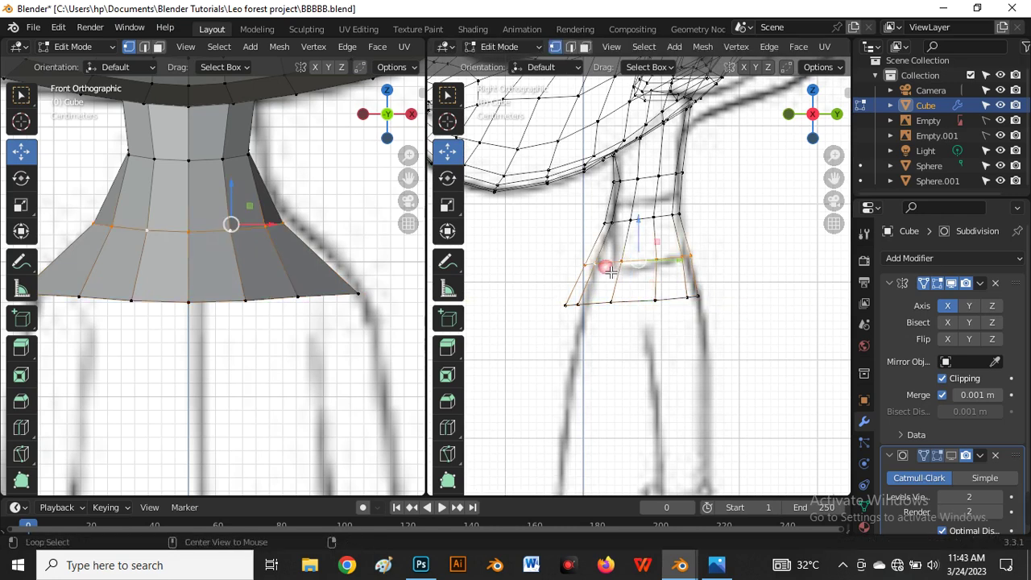
{"action": "left_click_drag", "start_coordinate": [651, 266], "coordinate": [654, 270]}
{"action": "key", "text": "s"}
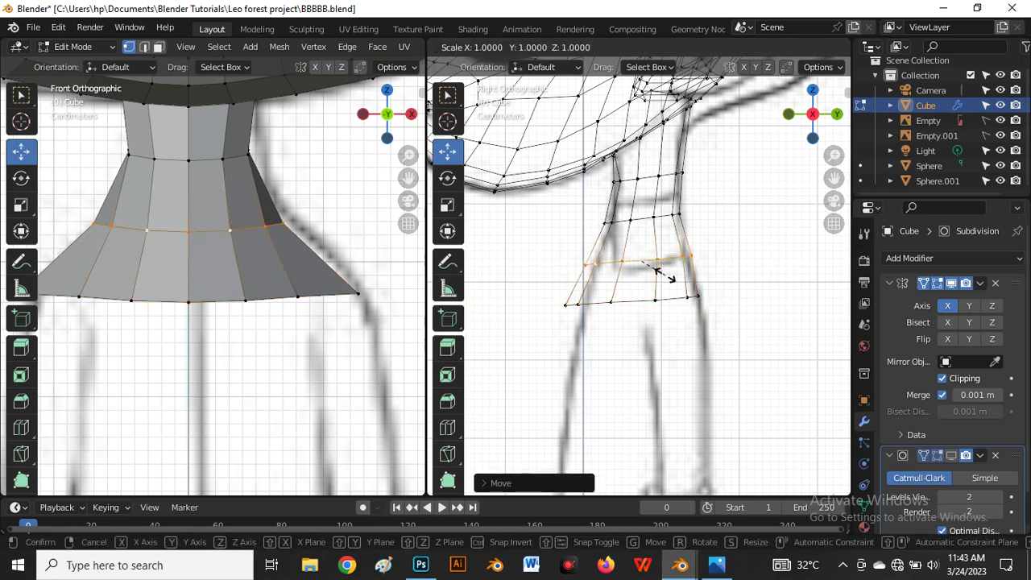
{"action": "key", "text": "y"}
{"action": "left_click", "coordinate": [655, 270]}
Extrude the shoulder edge loop straight down in the front view to start the upper torso.
{"action": "scroll", "coordinate": [625, 292], "scroll_direction": "down", "scroll_amount": 3}
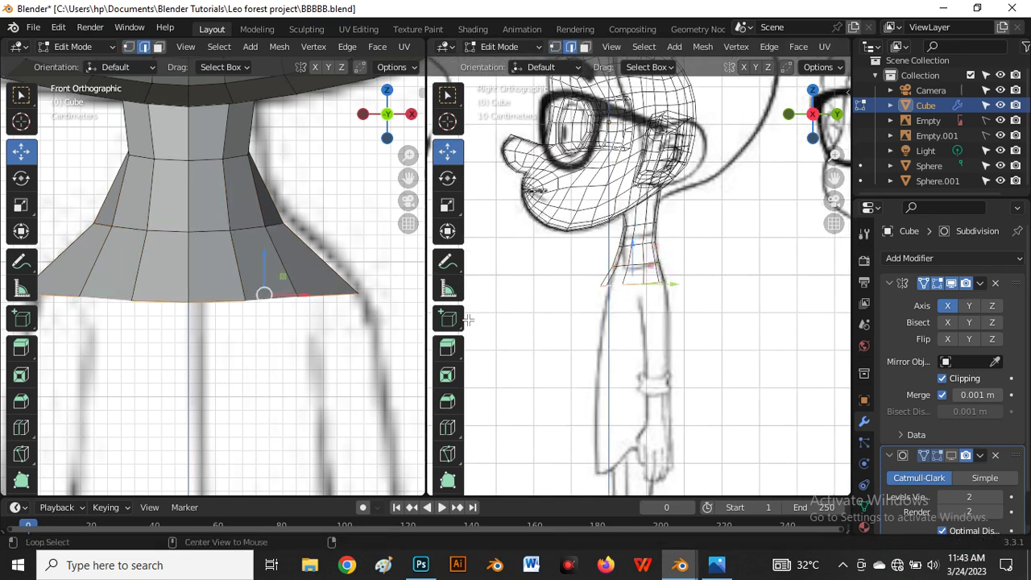
{"action": "scroll", "coordinate": [294, 257], "scroll_direction": "down", "scroll_amount": 4}
{"action": "key", "text": "e"}
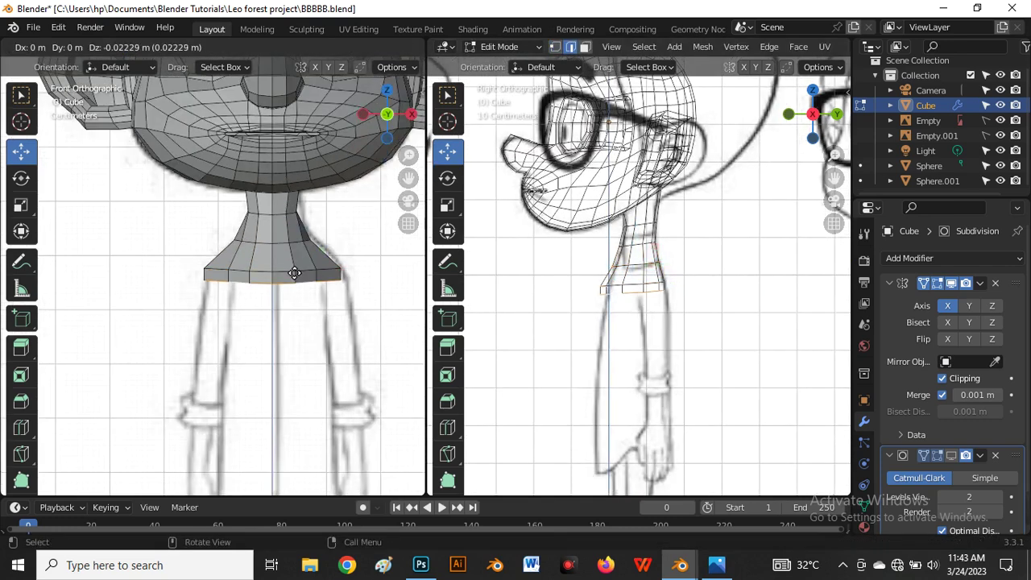
{"action": "left_click", "coordinate": [293, 276]}
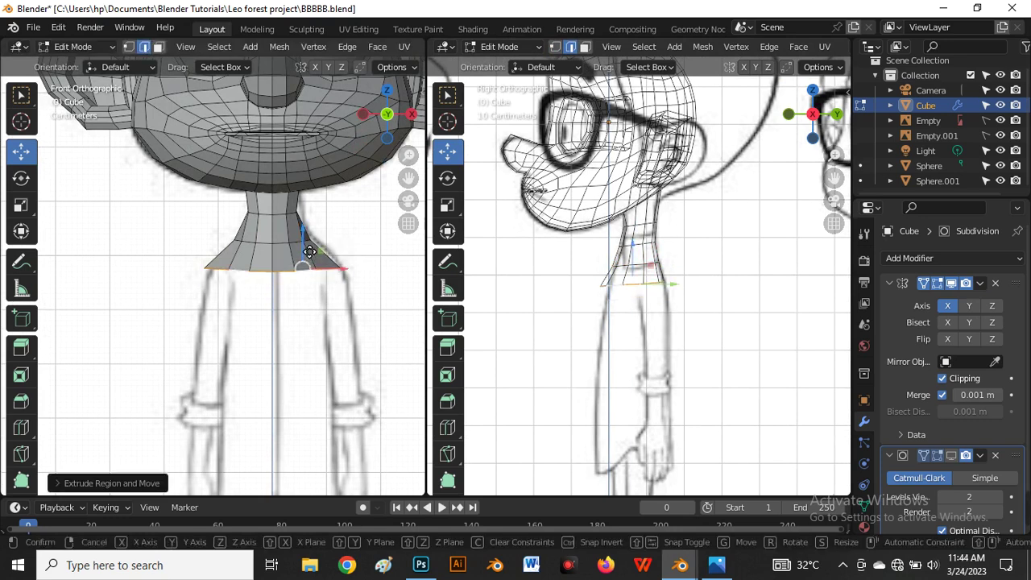
{"action": "key", "text": "e"}
{"action": "left_click", "coordinate": [311, 285]}
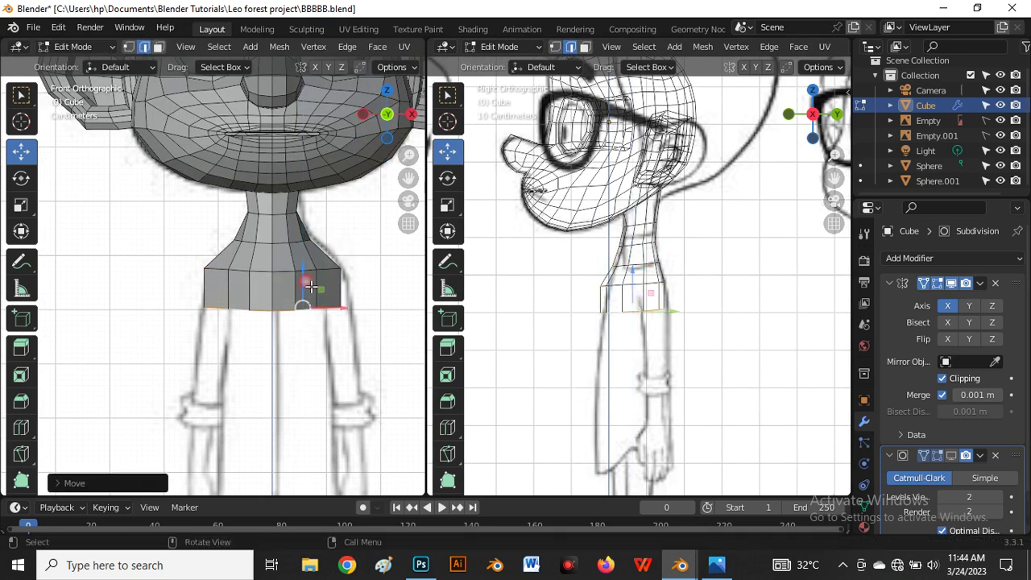
Round the torso's bottom edge loop with the LoopTools Circle operation.
{"action": "key", "text": "alt+z"}
{"action": "scroll", "coordinate": [619, 321], "scroll_direction": "up", "scroll_amount": 5}
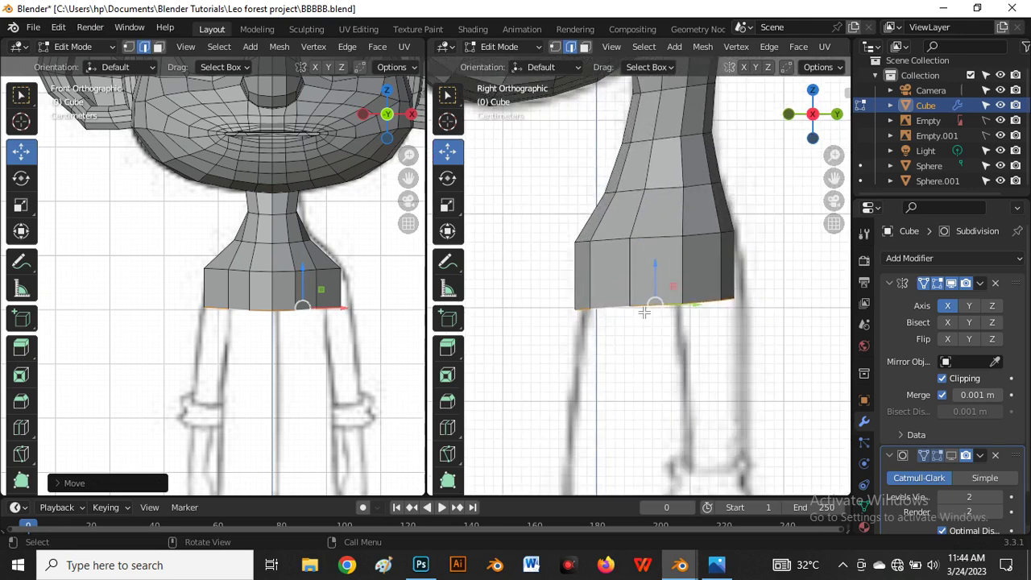
{"action": "right_click", "coordinate": [643, 311]}
{"action": "mouse_move", "coordinate": [596, 48]}
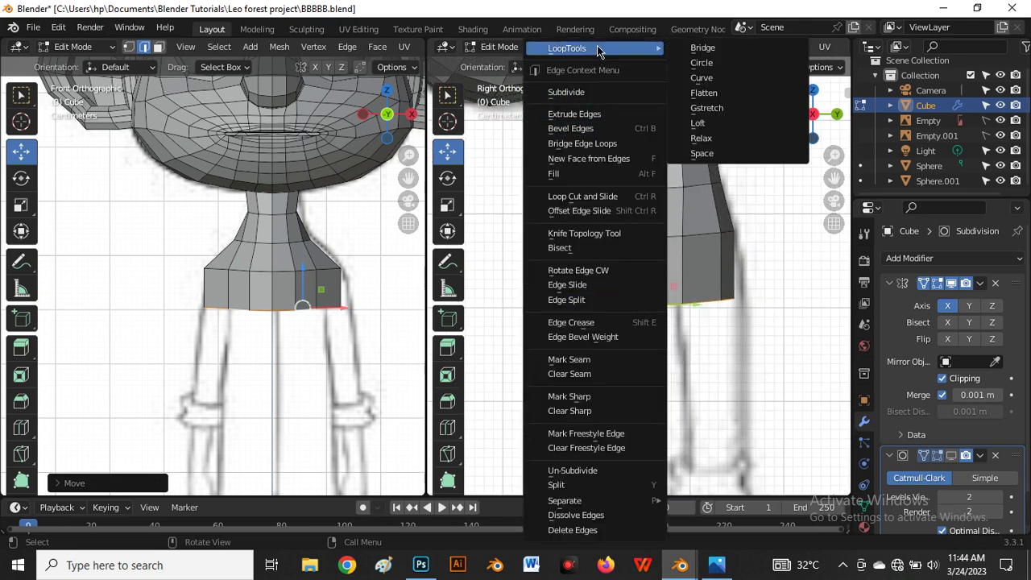
{"action": "left_click", "coordinate": [724, 68]}
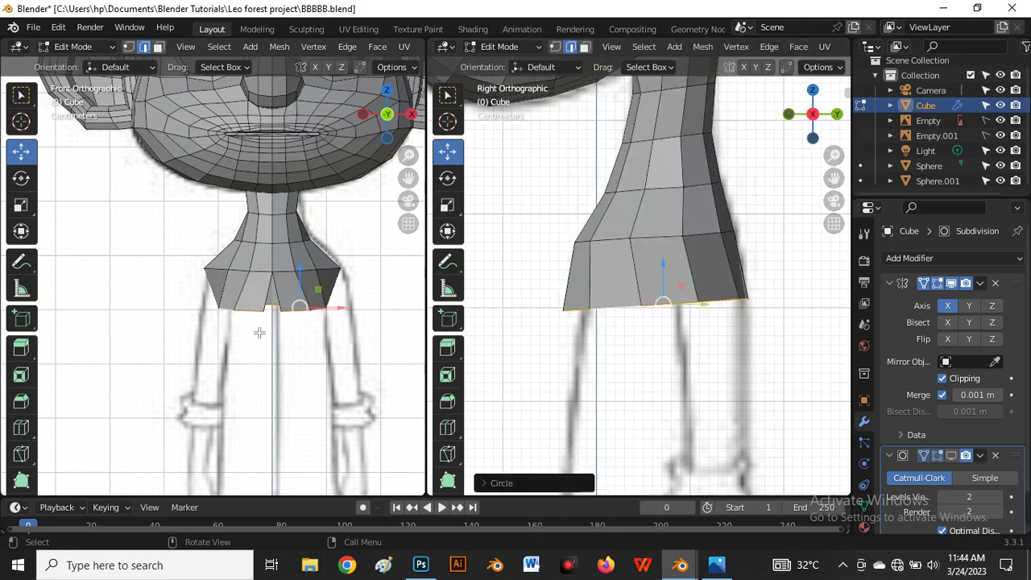
Move the front centre vertex of the torso's bottom edge back along X onto the mirror line.
{"action": "scroll", "coordinate": [300, 328], "scroll_direction": "up", "scroll_amount": 3}
{"action": "key", "text": "1"}
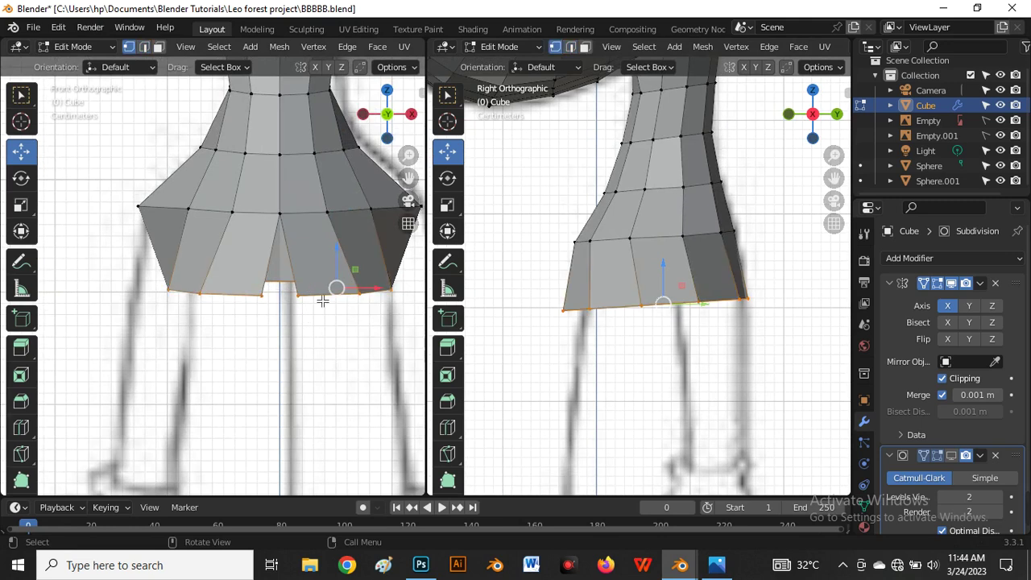
{"action": "left_click", "coordinate": [299, 301]}
{"action": "left_click_drag", "start_coordinate": [328, 303], "coordinate": [298, 302]}
Select the bottom-edge vertices beside the centre using X-ray, move them outward, and rescale them along X to fit the torso width.
{"action": "scroll", "coordinate": [292, 297], "scroll_direction": "down", "scroll_amount": 2}
{"action": "scroll", "coordinate": [367, 297], "scroll_direction": "up", "scroll_amount": 2}
{"action": "key", "text": "alt+z"}
{"action": "scroll", "coordinate": [300, 290], "scroll_direction": "up", "scroll_amount": 1}
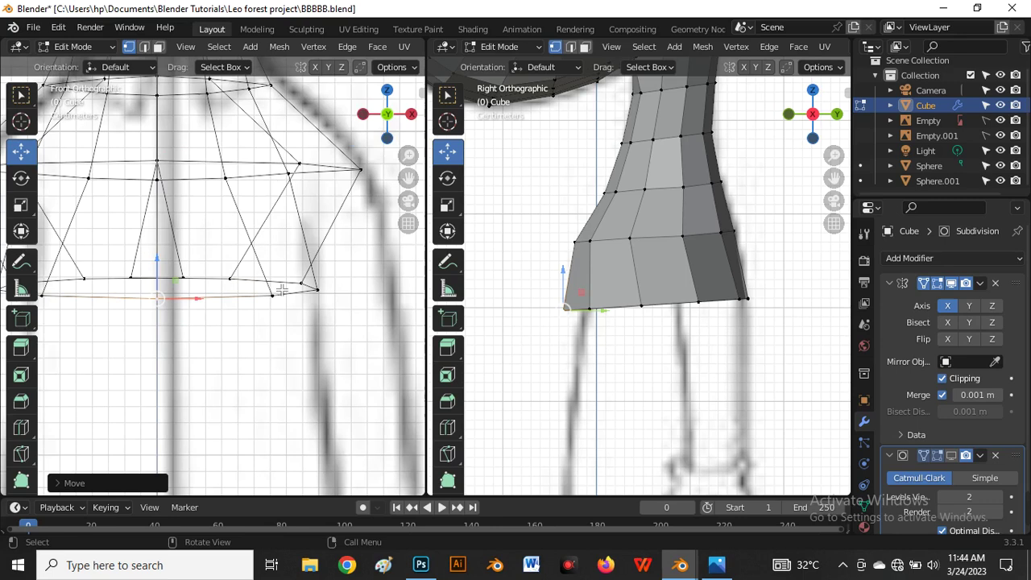
{"action": "left_click", "coordinate": [299, 288]}
{"action": "left_click", "coordinate": [338, 291], "text": "alt"}
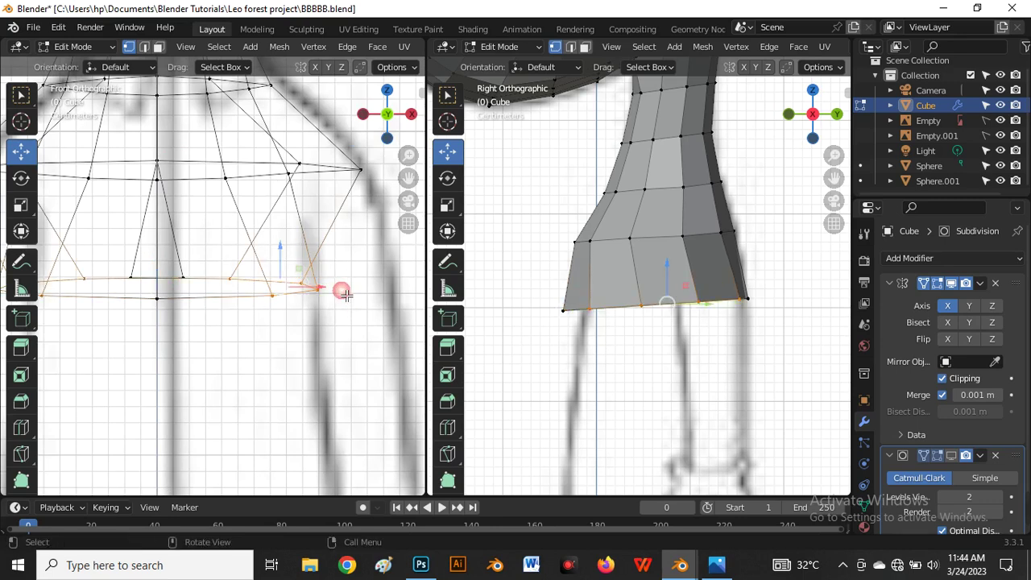
{"action": "key", "text": "g"}
{"action": "left_click", "coordinate": [354, 295]}
{"action": "key", "text": "alt+z"}
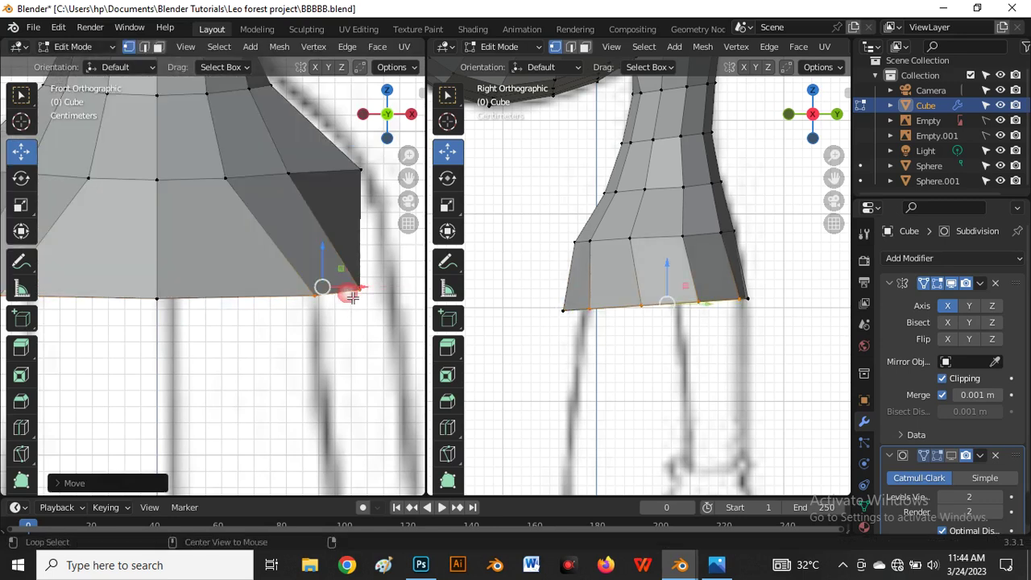
{"action": "key", "text": "s"}
{"action": "key", "text": "x"}
{"action": "left_click", "coordinate": [343, 298]}
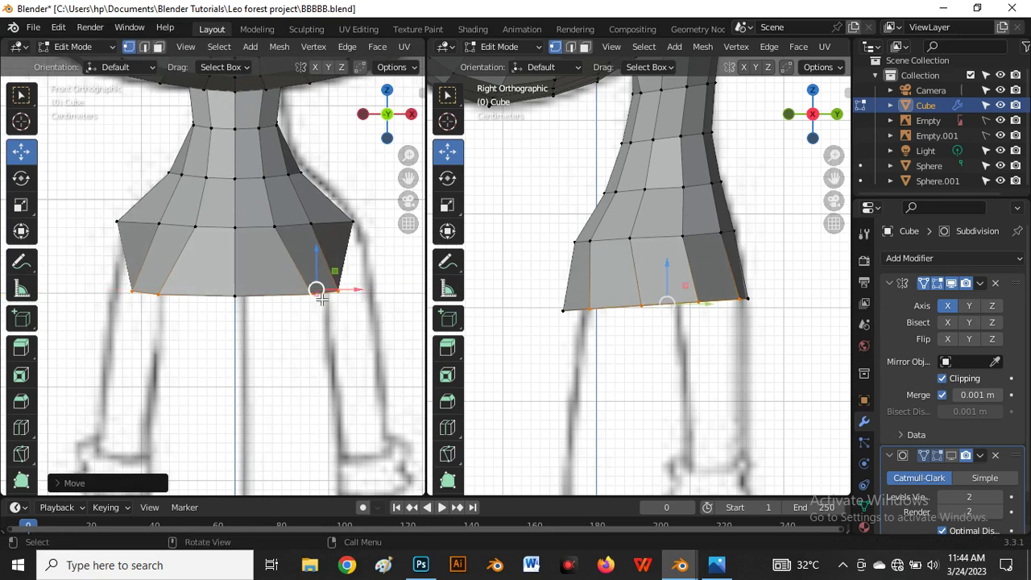
Move the front and back vertices beside the centre along the torso's bottom edge to even out their spacing.
{"action": "left_click", "coordinate": [322, 297]}
{"action": "key", "text": "g"}
{"action": "left_click", "coordinate": [314, 306]}
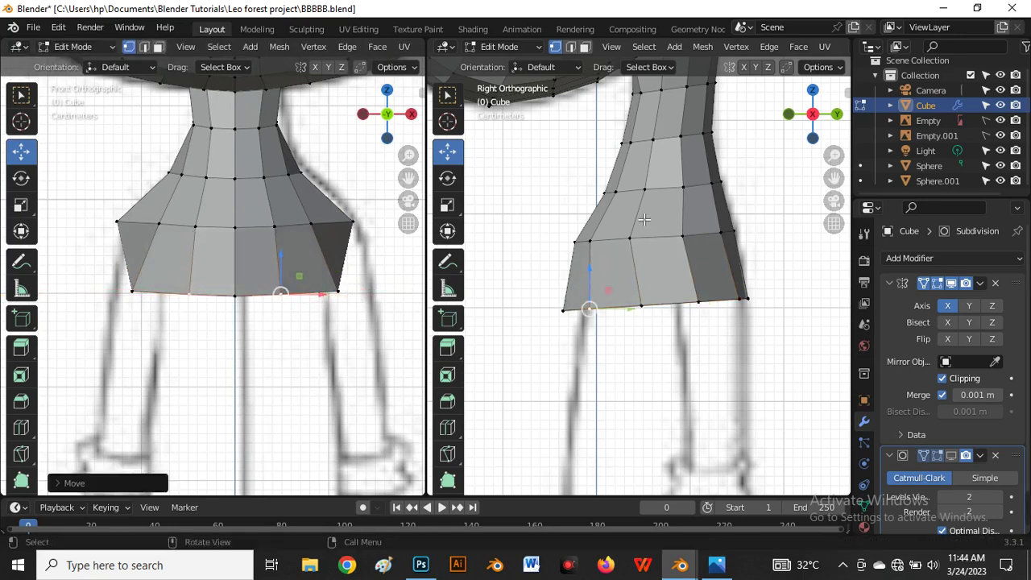
{"action": "middle_click_drag", "start_coordinate": [644, 220], "coordinate": [626, 267]}
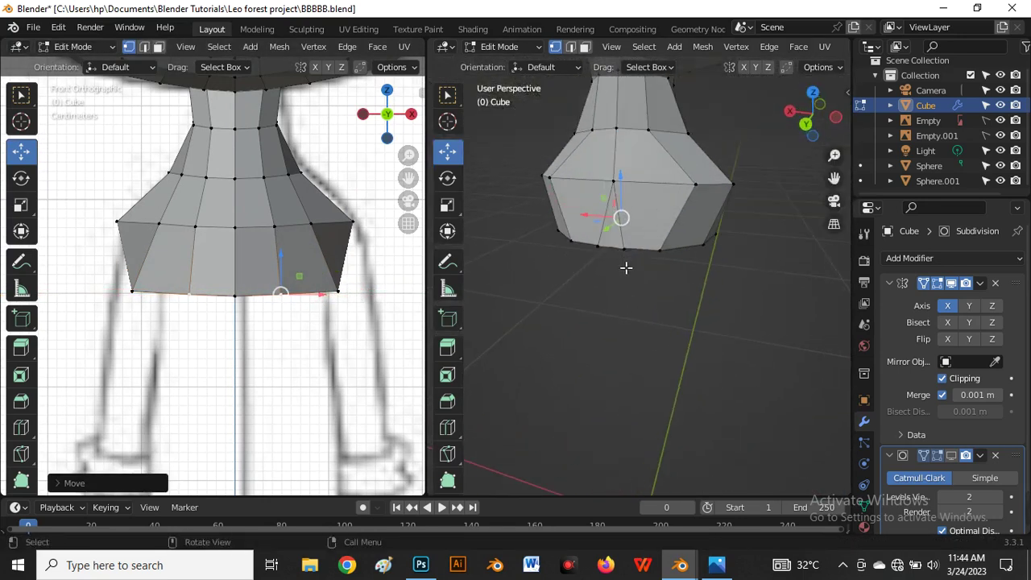
{"action": "left_click", "coordinate": [611, 249]}
{"action": "left_click_drag", "start_coordinate": [604, 244], "coordinate": [571, 250]}
Slide the back shoulder-loop vertex along its edge toward the centre with Vertex Slide.
{"action": "middle_click_drag", "start_coordinate": [571, 249], "coordinate": [564, 205]}
{"action": "left_click", "coordinate": [558, 201]}
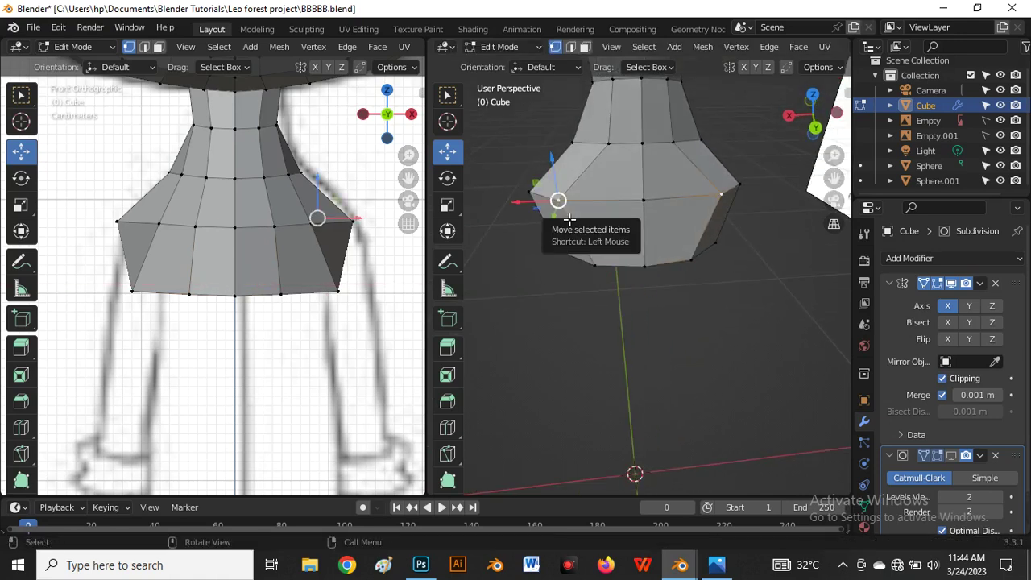
{"action": "key", "text": "shift+v"}
{"action": "left_click", "coordinate": [594, 242]}
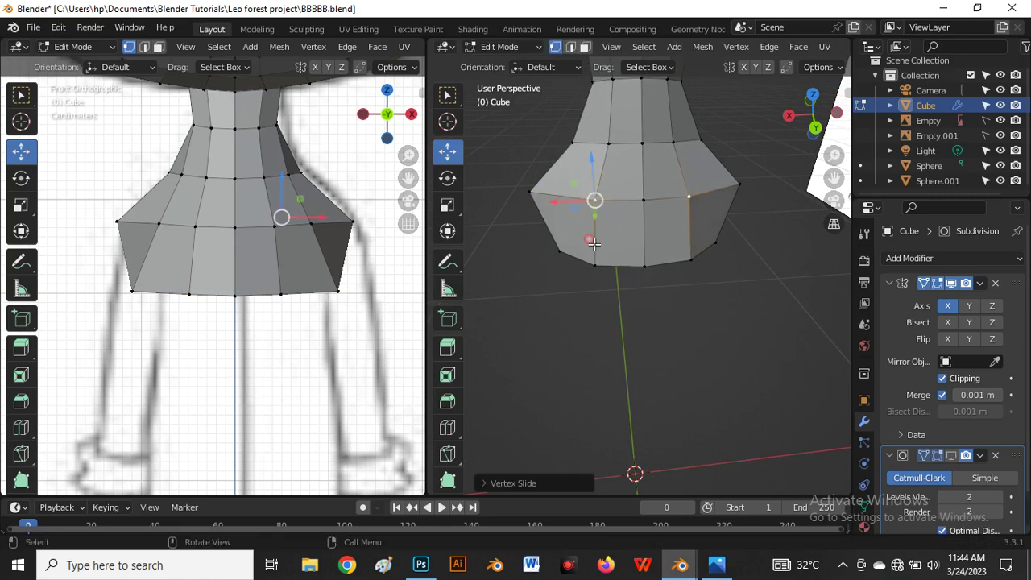
Reposition the individual side vertices of the torso's bottom edge along X to give the body a rounder cross-section.
{"action": "middle_click_drag", "start_coordinate": [594, 242], "coordinate": [564, 216]}
{"action": "left_click", "coordinate": [587, 201]}
{"action": "mouse_move", "coordinate": [557, 213]}
{"action": "left_mouse_down"}
{"action": "mouse_move", "coordinate": [538, 218]}
{"action": "mouse_move", "coordinate": [545, 211]}
{"action": "left_mouse_up"}
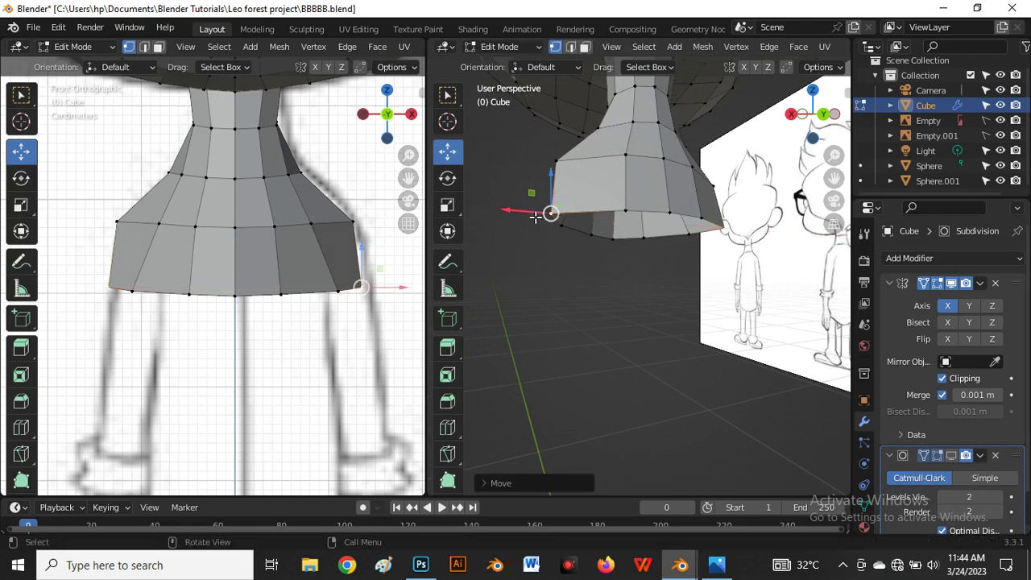
{"action": "middle_click_drag", "start_coordinate": [546, 212], "coordinate": [689, 342]}
{"action": "left_click", "coordinate": [689, 281]}
{"action": "left_click_drag", "start_coordinate": [696, 340], "coordinate": [697, 320]}
{"action": "left_click", "coordinate": [697, 350]}
{"action": "left_click_drag", "start_coordinate": [699, 376], "coordinate": [697, 362]}
{"action": "scroll", "coordinate": [329, 305], "scroll_direction": "up", "scroll_amount": 2}
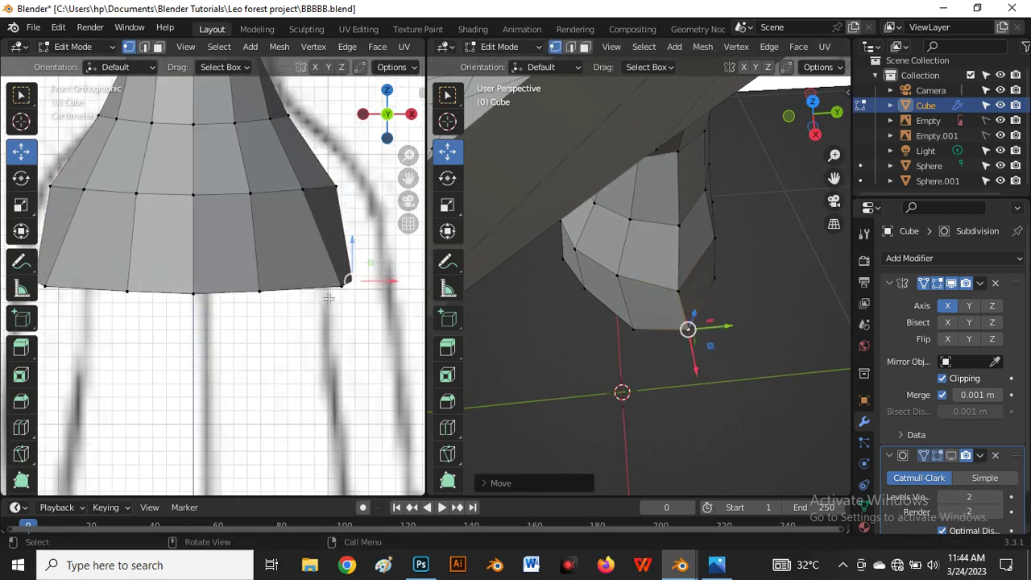
{"action": "left_click", "coordinate": [339, 286]}
{"action": "left_click_drag", "start_coordinate": [371, 287], "coordinate": [352, 293]}
Pull the outer side vertices of the shoulder and bottom loops inward along X to match the torso in the front reference.
{"action": "scroll", "coordinate": [339, 282], "scroll_direction": "down", "scroll_amount": 3}
{"action": "key", "text": "alt+z"}
{"action": "key", "text": "alt+z"}
{"action": "scroll", "coordinate": [340, 254], "scroll_direction": "up", "scroll_amount": 2}
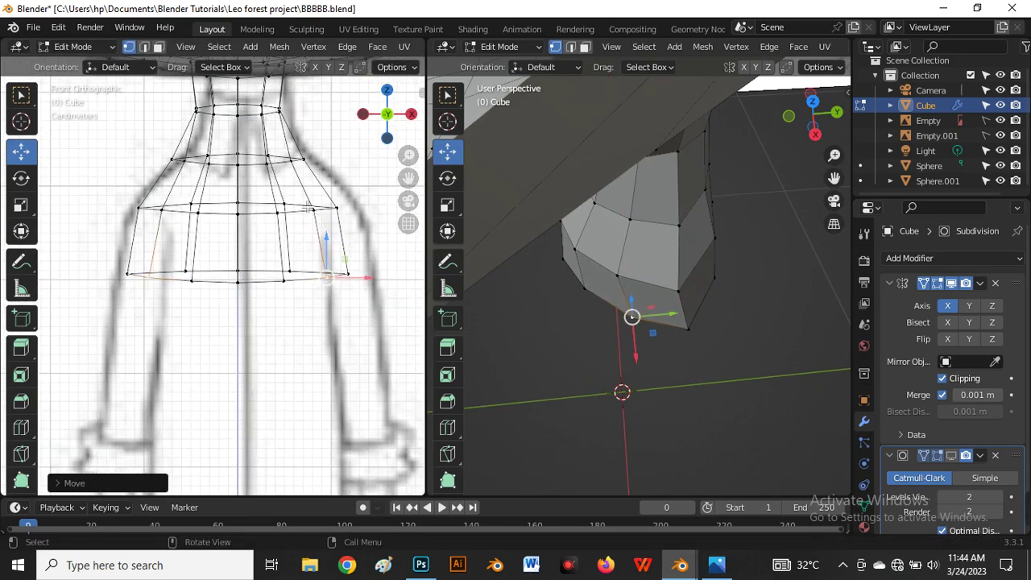
{"action": "left_click", "coordinate": [371, 302], "text": "alt"}
{"action": "mouse_move", "coordinate": [367, 259]}
{"action": "left_mouse_down"}
{"action": "mouse_move", "coordinate": [352, 289]}
{"action": "mouse_move", "coordinate": [357, 277]}
{"action": "left_mouse_up"}
{"action": "left_click", "coordinate": [359, 275], "text": "alt"}
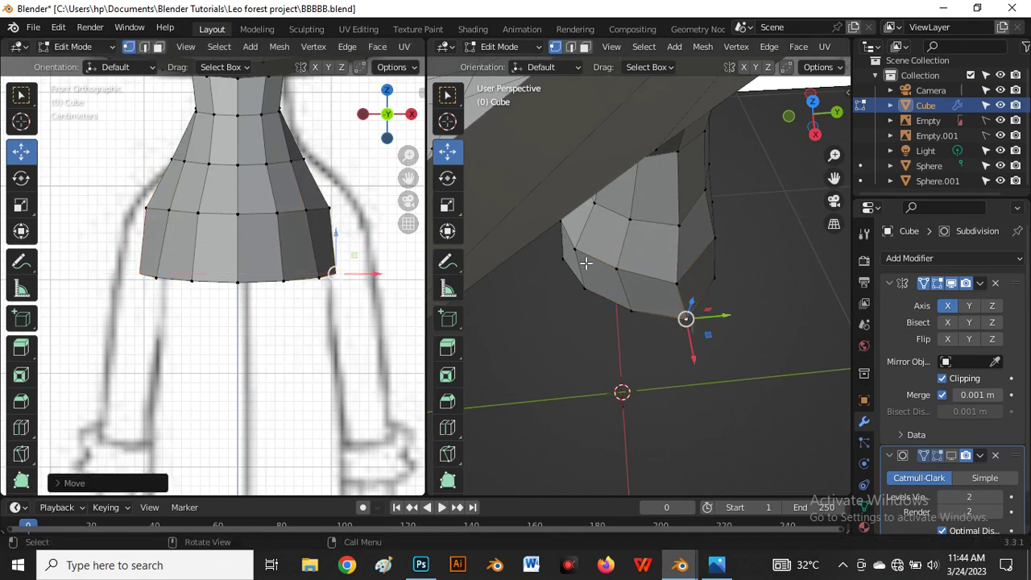
Return to the right side view and shift the side vertices of the torso's bottom edge along Y.
{"action": "middle_click_drag", "start_coordinate": [586, 263], "coordinate": [605, 299]}
{"action": "key", "text": "grave"}
{"action": "left_click", "coordinate": [689, 297]}
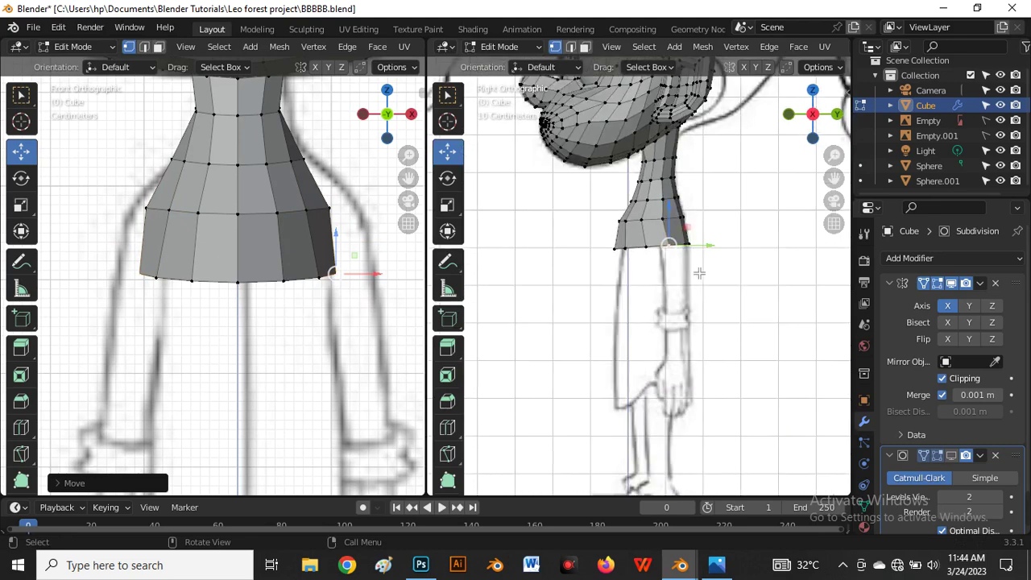
{"action": "scroll", "coordinate": [679, 251], "scroll_direction": "up", "scroll_amount": 4}
{"action": "left_click_drag", "start_coordinate": [602, 249], "coordinate": [688, 252]}
{"action": "scroll", "coordinate": [662, 251], "scroll_direction": "down", "scroll_amount": 2}
{"action": "scroll", "coordinate": [608, 257], "scroll_direction": "up", "scroll_amount": 3}
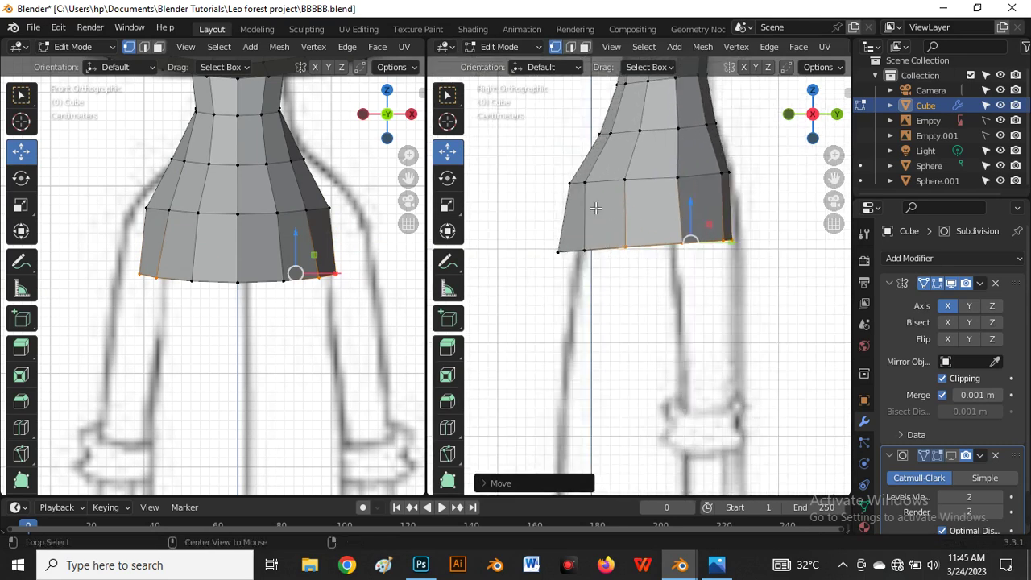
Show the side view in wireframe and move the chest's front vertices back along Y toward the torso reference.
{"action": "key", "text": "shift+z"}
{"action": "left_click_drag", "start_coordinate": [560, 174], "coordinate": [604, 195]}
{"action": "left_click_drag", "start_coordinate": [616, 185], "coordinate": [624, 201]}
{"action": "left_click_drag", "start_coordinate": [548, 228], "coordinate": [574, 266]}
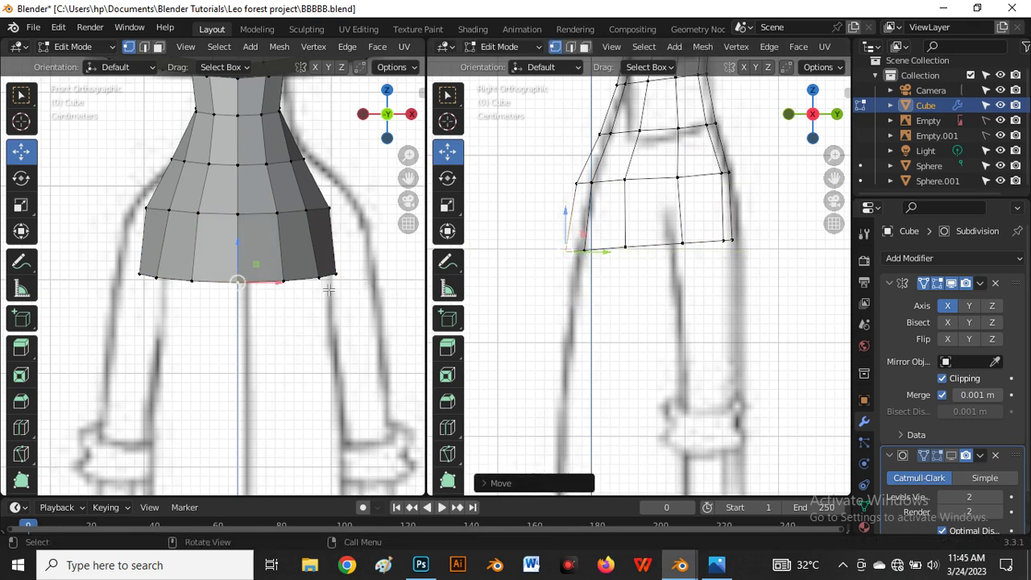
Extrude the torso's bottom edge loop straight down in the front view to just above the shirt hem.
{"action": "key", "text": "2"}
{"action": "left_click", "coordinate": [261, 281], "text": "alt"}
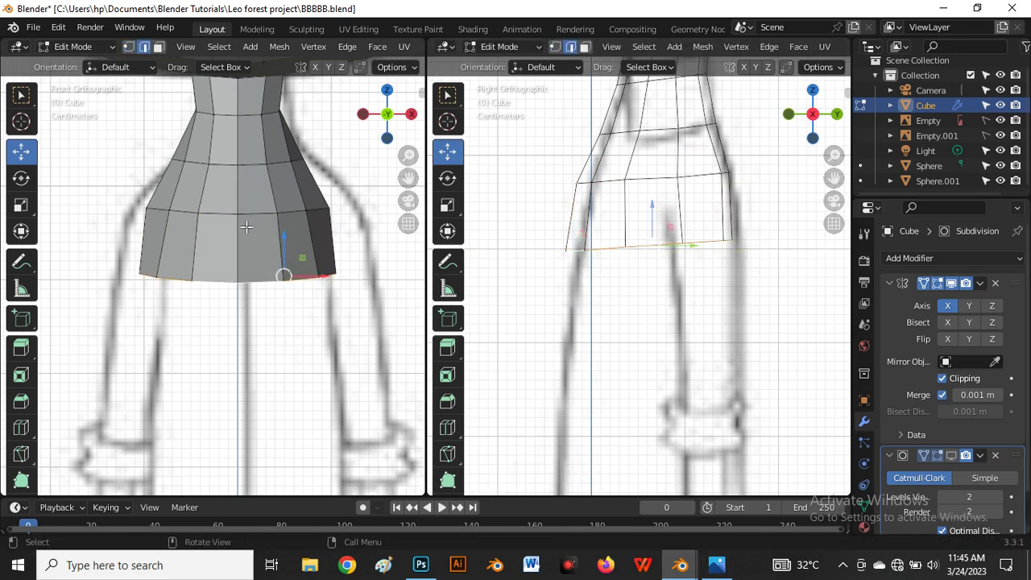
{"action": "scroll", "coordinate": [261, 242], "scroll_direction": "down", "scroll_amount": 4}
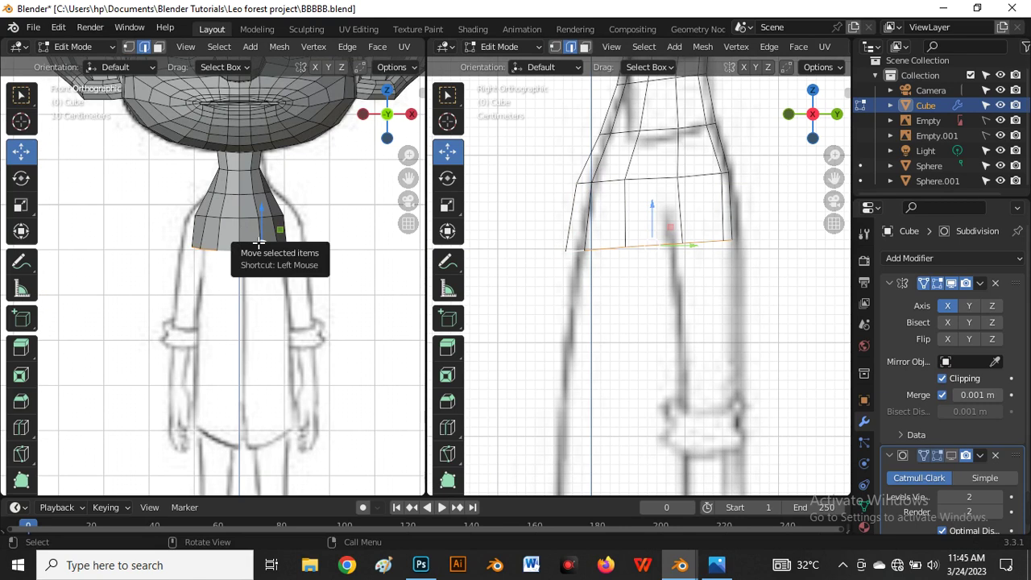
{"action": "key", "text": "e"}
{"action": "right_click", "coordinate": [264, 245]}
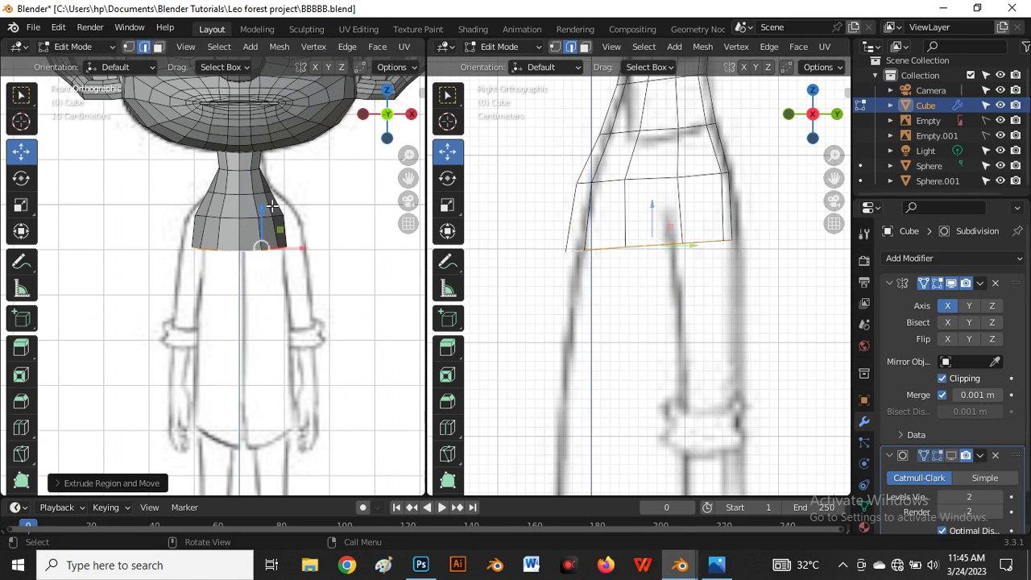
{"action": "key", "text": "e"}
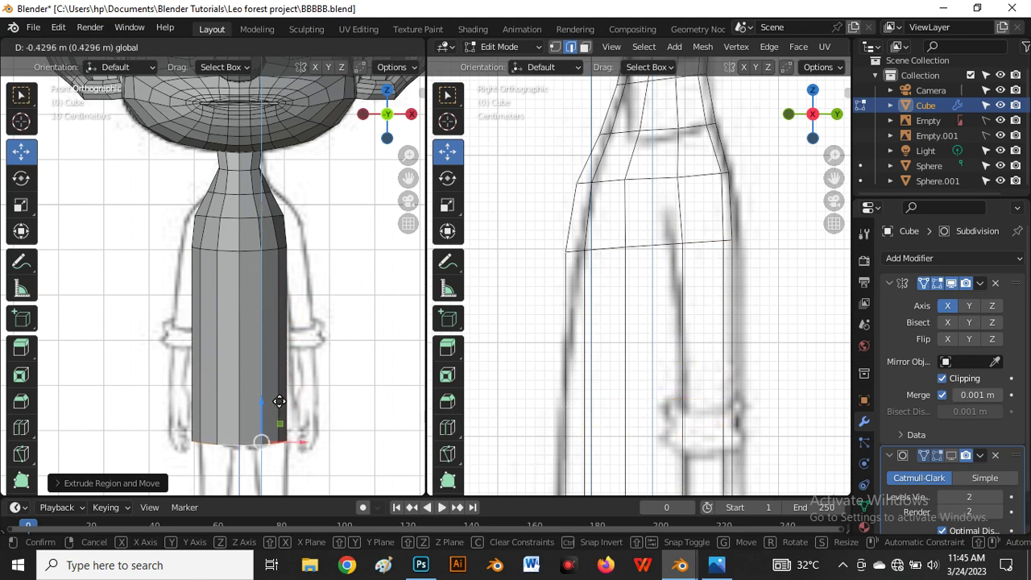
{"action": "left_click", "coordinate": [290, 379]}
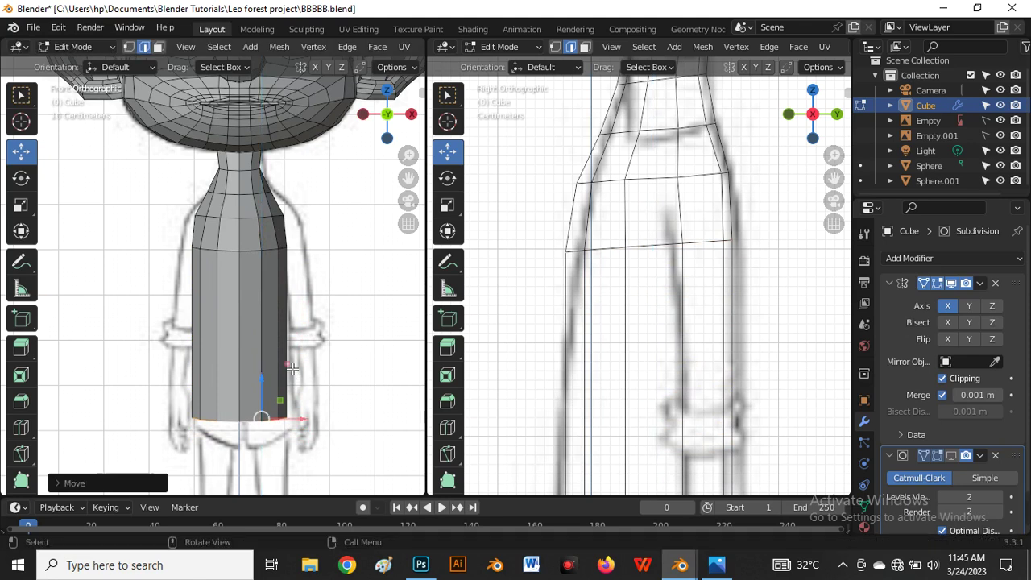
Move the middle side vertices of the upper torso loops along Y in the see-through side view to straighten the vertical edges.
{"action": "scroll", "coordinate": [272, 322], "scroll_direction": "down", "scroll_amount": 4}
{"action": "scroll", "coordinate": [218, 226], "scroll_direction": "up", "scroll_amount": 6}
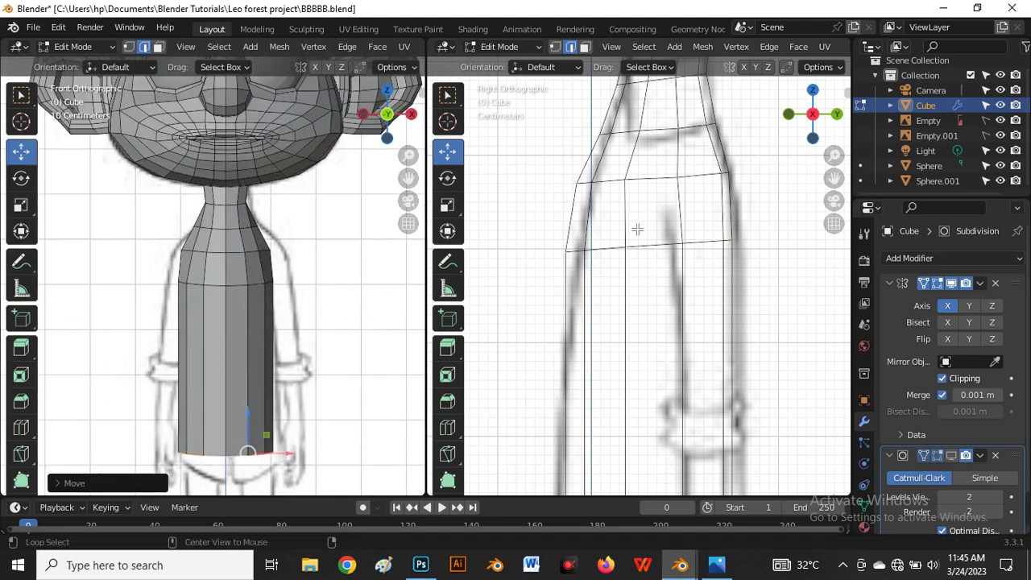
{"action": "key", "text": "alt+z"}
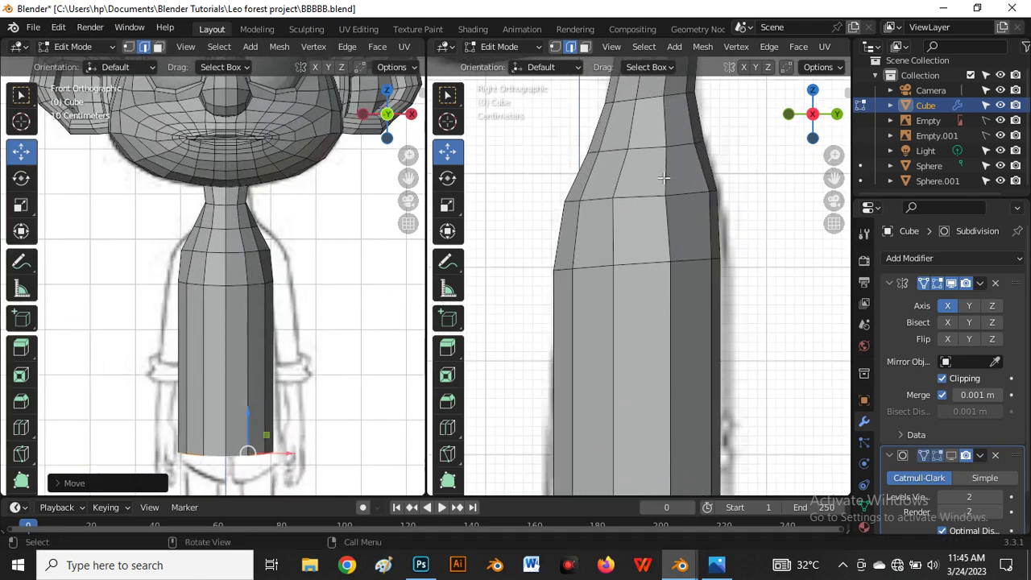
{"action": "key", "text": "1"}
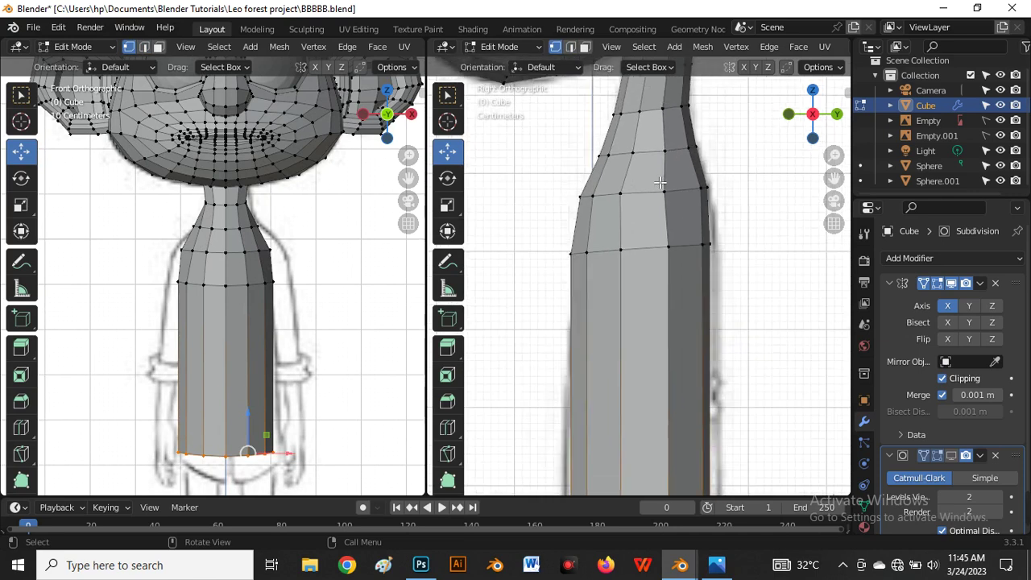
{"action": "key", "text": "alt+z"}
{"action": "scroll", "coordinate": [663, 192], "scroll_direction": "down", "scroll_amount": 2}
{"action": "scroll", "coordinate": [708, 179], "scroll_direction": "up", "scroll_amount": 2}
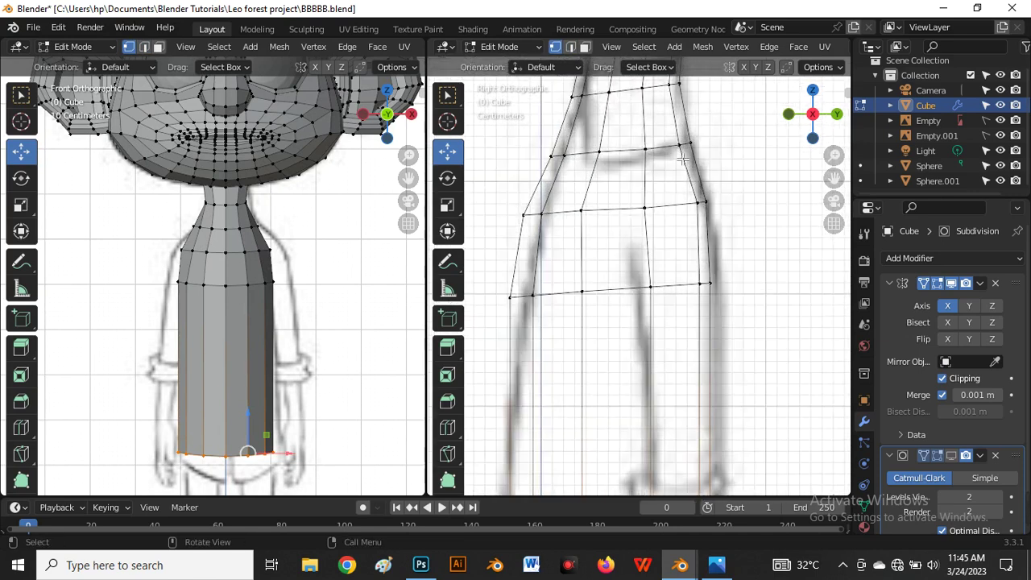
{"action": "left_click_drag", "start_coordinate": [678, 146], "coordinate": [648, 146]}
{"action": "left_click_drag", "start_coordinate": [646, 211], "coordinate": [652, 211]}
{"action": "left_click", "coordinate": [583, 292]}
{"action": "left_click_drag", "start_coordinate": [583, 292], "coordinate": [589, 277]}
Select the side vertices on the shoulder and chest loops in perspective and move them inward along X.
{"action": "middle_click_drag", "start_coordinate": [676, 296], "coordinate": [596, 345]}
{"action": "left_click", "coordinate": [613, 255]}
{"action": "left_click", "coordinate": [619, 325], "text": "shift"}
{"action": "left_click_drag", "start_coordinate": [582, 318], "coordinate": [592, 312]}
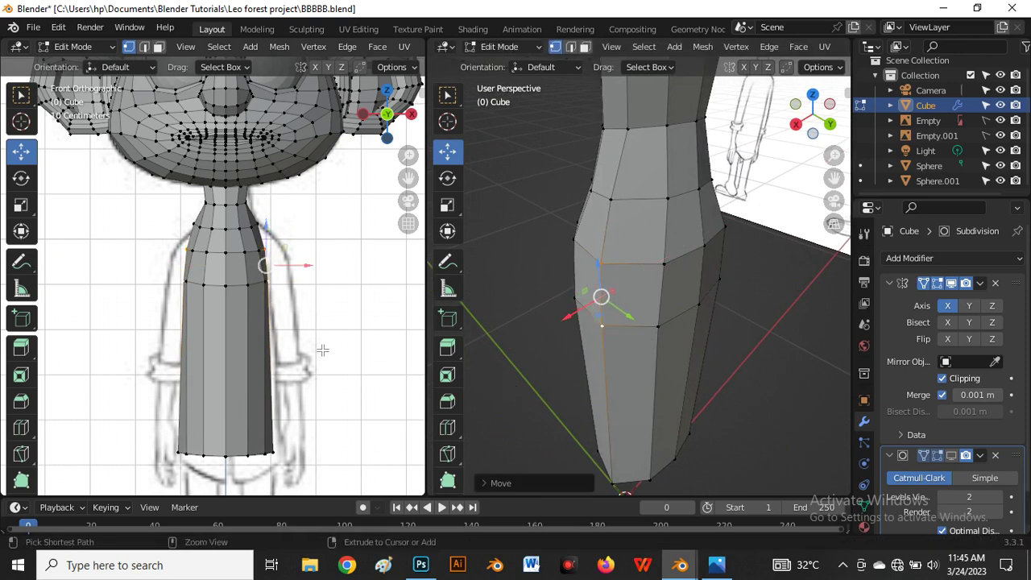
Add a horizontal loop cut around the long torso section and slide it above the middle.
{"action": "key", "text": "ctrl+r"}
{"action": "left_click", "coordinate": [250, 366]}
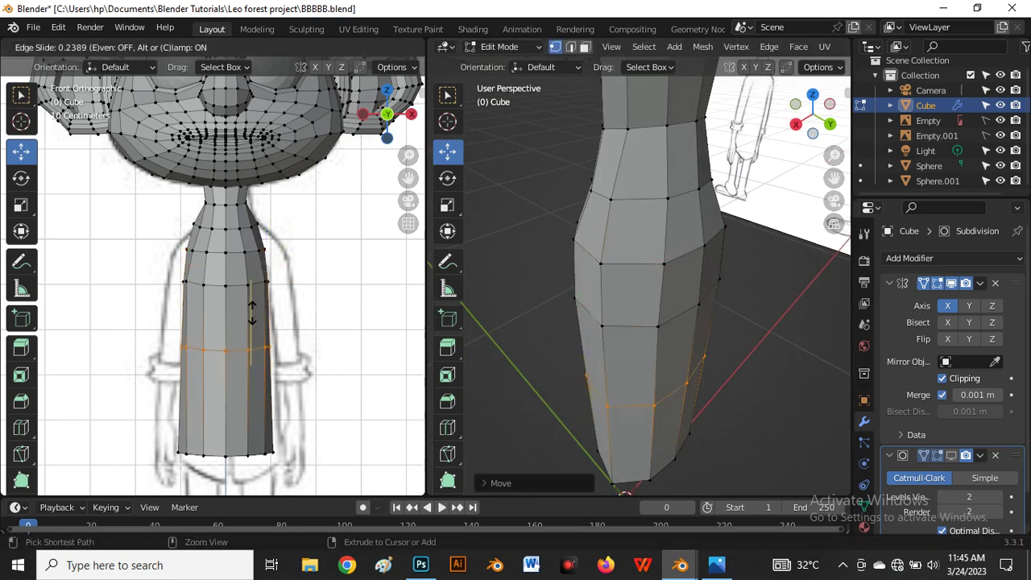
{"action": "left_click", "coordinate": [253, 312]}
Confirm the torso loop cut and move the middle side vertex of the chest slightly inward along X in the perspective view.
{"action": "middle_click_drag", "start_coordinate": [519, 292], "coordinate": [573, 304]}
{"action": "left_click", "coordinate": [626, 288]}
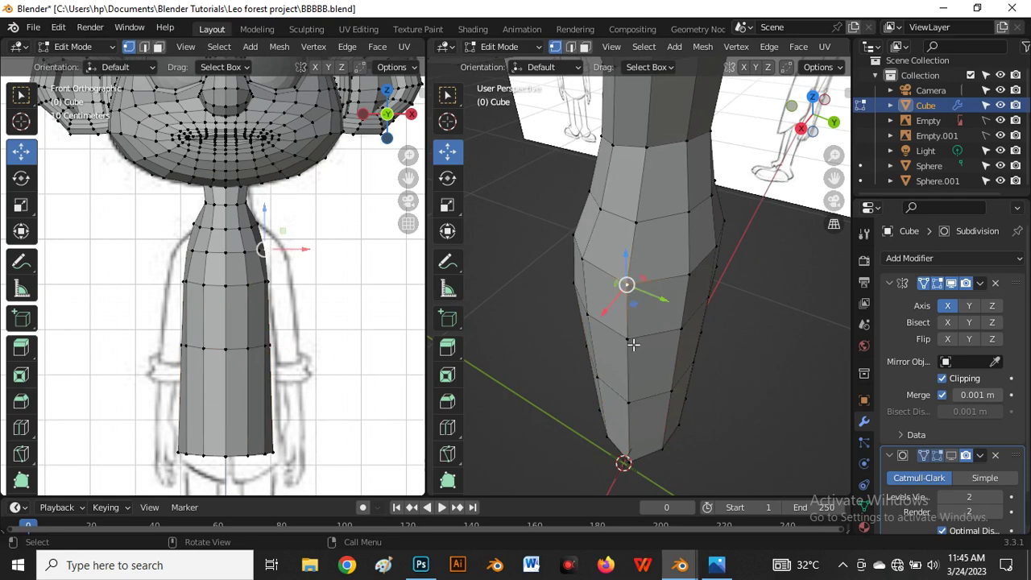
{"action": "middle_click_drag", "start_coordinate": [634, 345], "coordinate": [623, 341]}
{"action": "left_click_drag", "start_coordinate": [602, 310], "coordinate": [602, 303]}
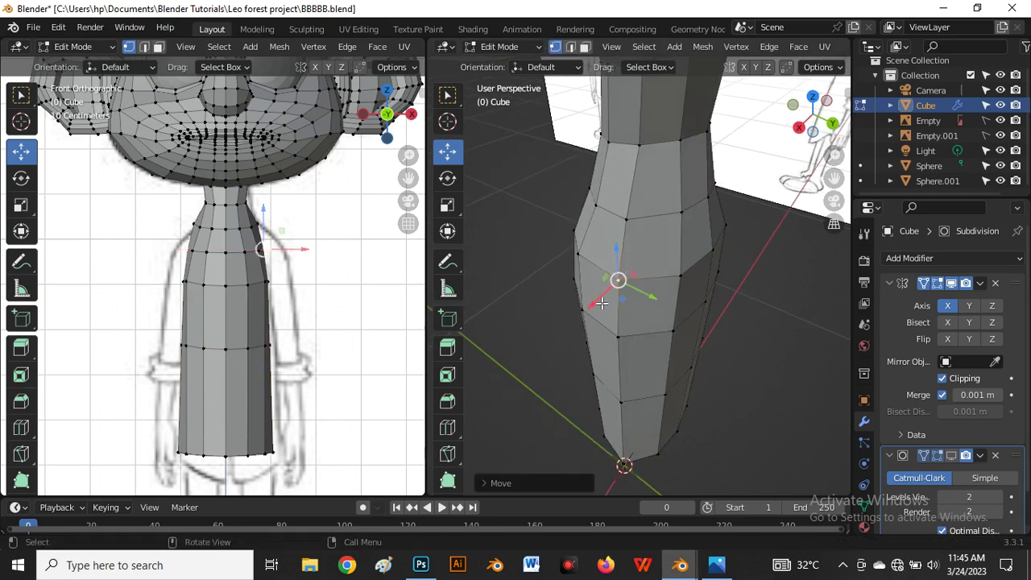
Select the four adjoining side faces between shoulder and chest where the arm begins.
{"action": "key", "text": "3"}
{"action": "left_click", "coordinate": [613, 260]}
{"action": "left_click", "coordinate": [650, 269], "text": "shift"}
{"action": "left_click", "coordinate": [629, 312], "text": "shift"}
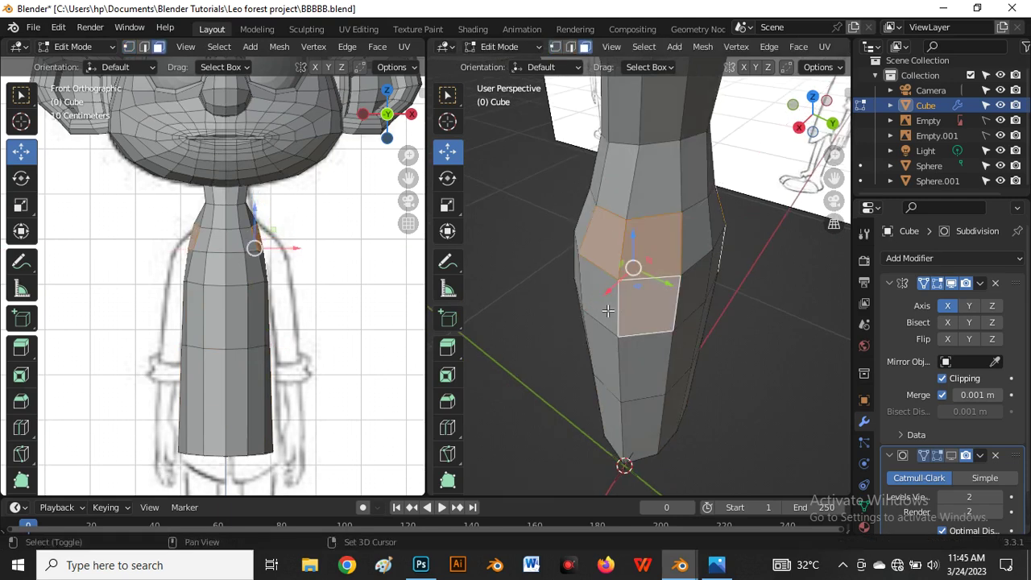
{"action": "left_click", "coordinate": [603, 313], "text": "shift"}
Show the torso from the right side and move the side shoulder vertex inward along X in the front view.
{"action": "key", "text": "grave"}
{"action": "left_click", "coordinate": [674, 295]}
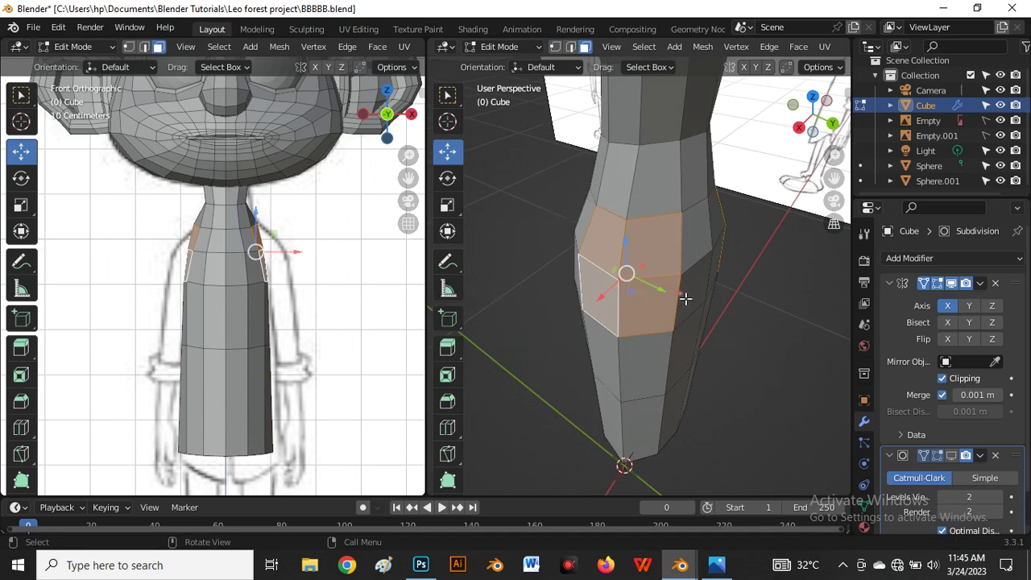
{"action": "scroll", "coordinate": [261, 254], "scroll_direction": "up", "scroll_amount": 4}
{"action": "scroll", "coordinate": [265, 241], "scroll_direction": "up", "scroll_amount": 5}
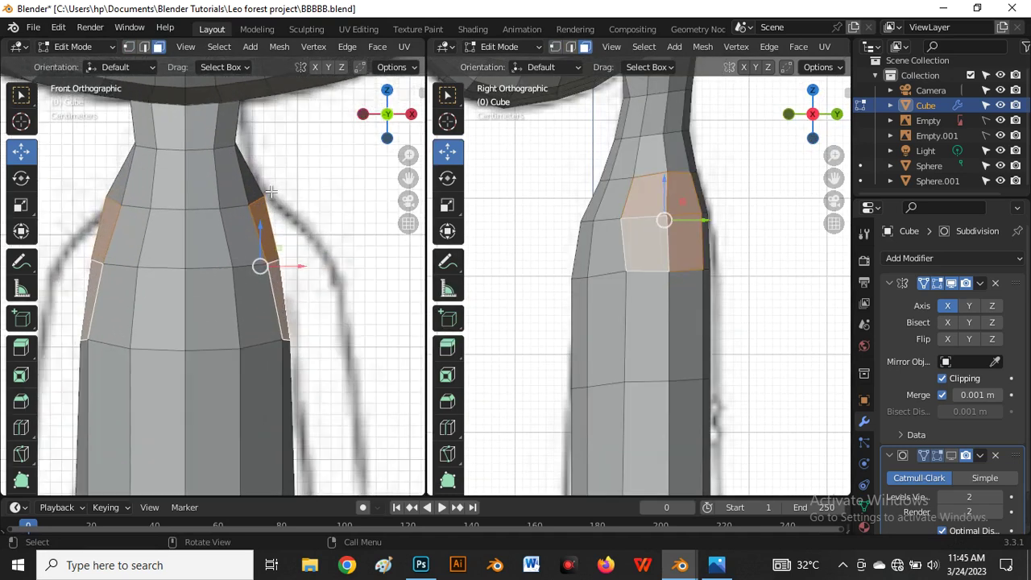
{"action": "key", "text": "1"}
{"action": "left_click", "coordinate": [276, 201]}
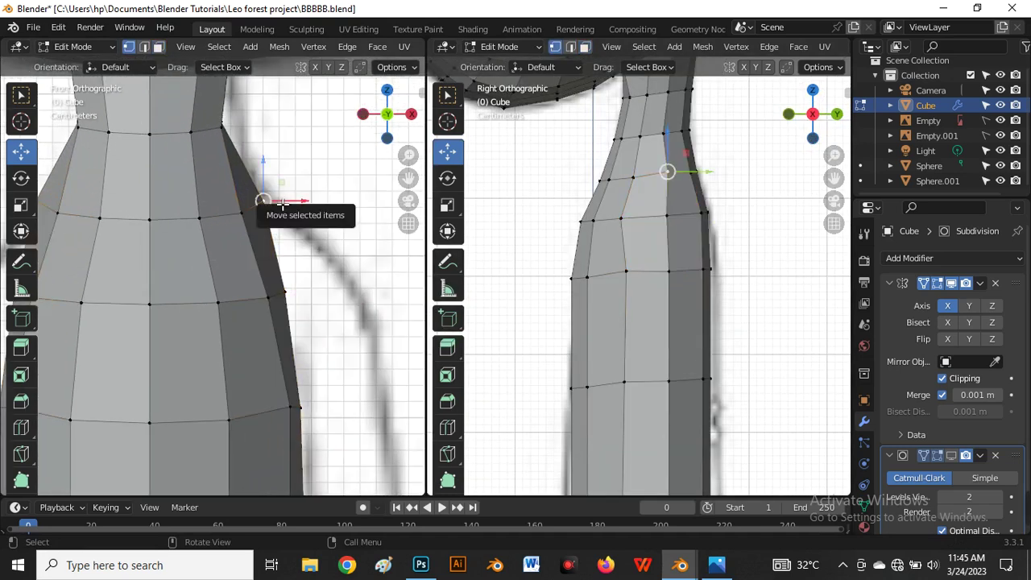
{"action": "mouse_move", "coordinate": [280, 203]}
{"action": "left_mouse_down"}
{"action": "mouse_move", "coordinate": [263, 208]}
{"action": "mouse_move", "coordinate": [266, 200]}
{"action": "left_mouse_up"}
{"action": "scroll", "coordinate": [274, 177], "scroll_direction": "down", "scroll_amount": 3}
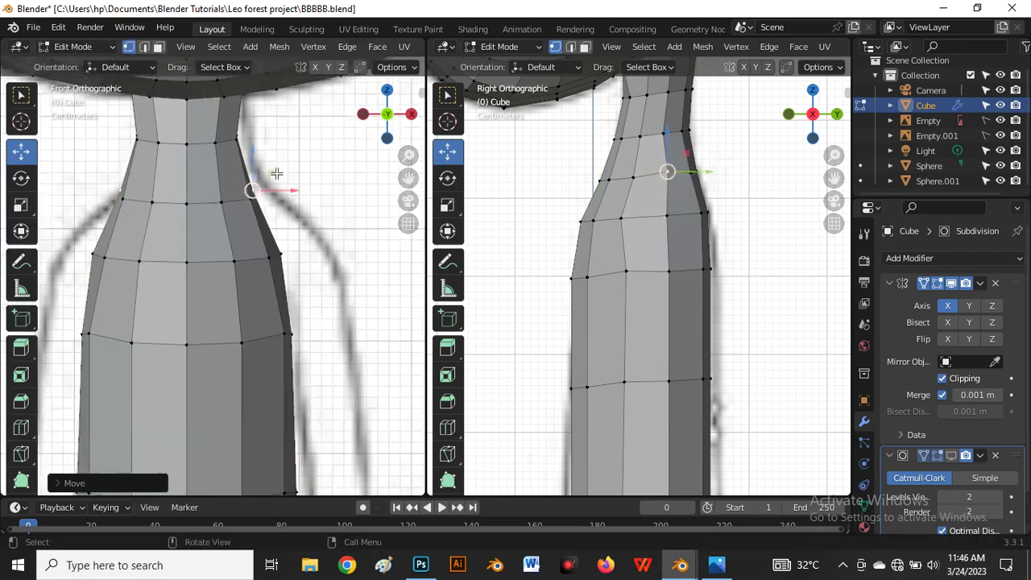
Extrude the four upper side faces outward along X by about 0.06 m and rotate them to slope with the sleeve outline.
{"action": "key", "text": "3"}
{"action": "left_click", "coordinate": [651, 206]}
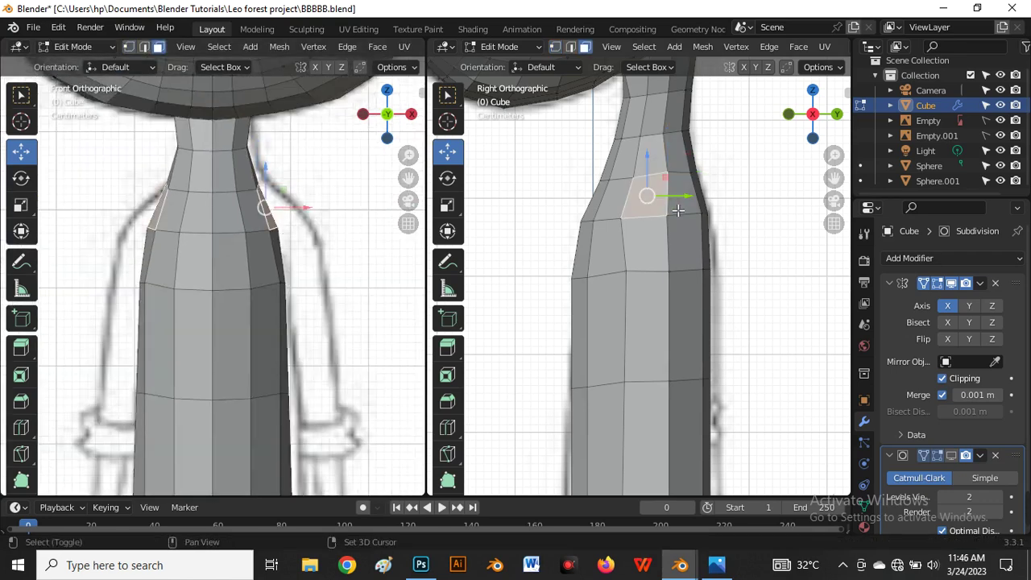
{"action": "left_click", "coordinate": [682, 241], "text": "shift"}
{"action": "left_click", "coordinate": [643, 253], "text": "shift"}
{"action": "scroll", "coordinate": [323, 254], "scroll_direction": "down", "scroll_amount": 2}
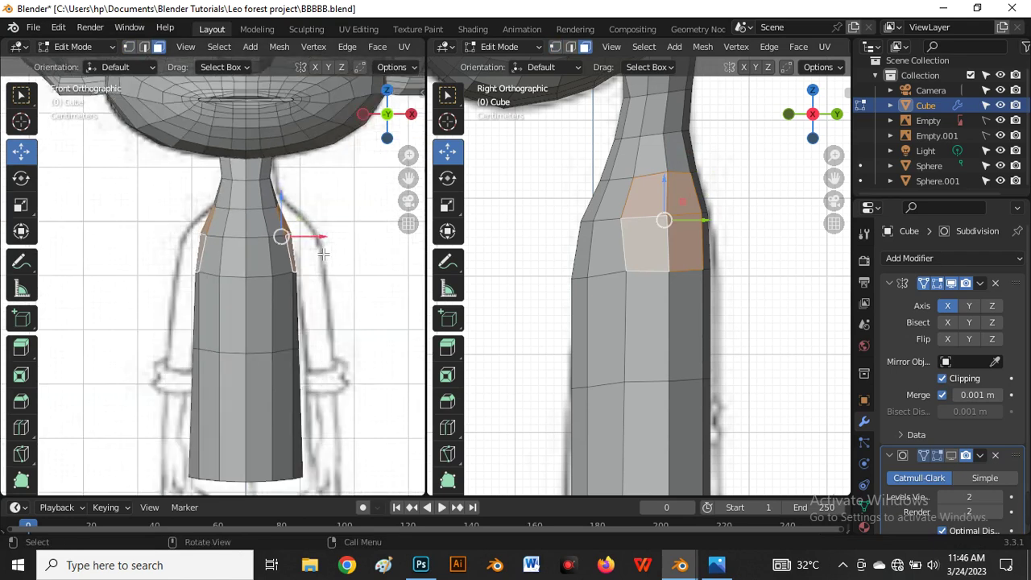
{"action": "key", "text": "e"}
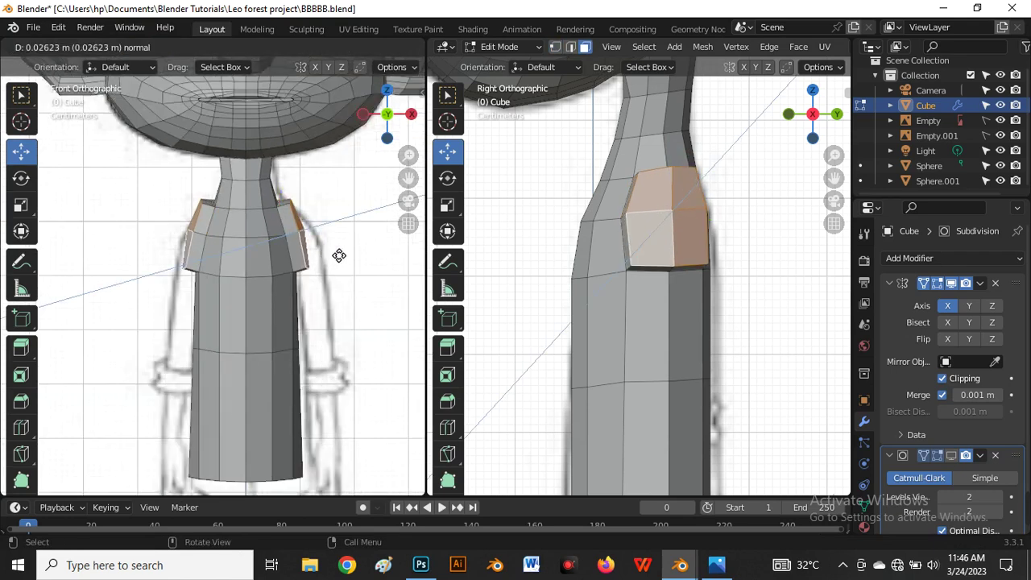
{"action": "right_click", "coordinate": [333, 254]}
{"action": "scroll", "coordinate": [329, 251], "scroll_direction": "up", "scroll_amount": 2}
{"action": "key", "text": "g"}
{"action": "key", "text": "x"}
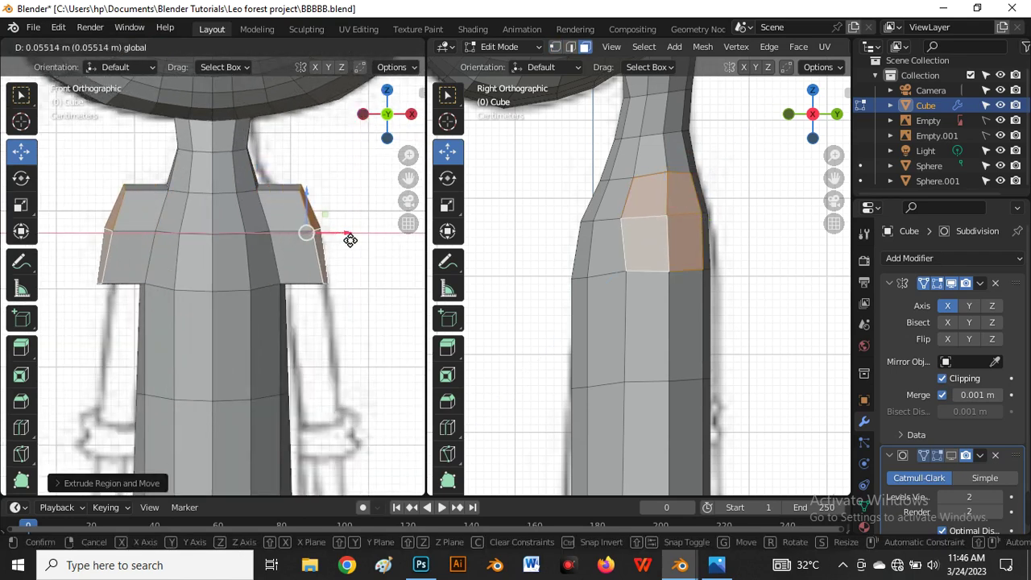
{"action": "left_click", "coordinate": [351, 238]}
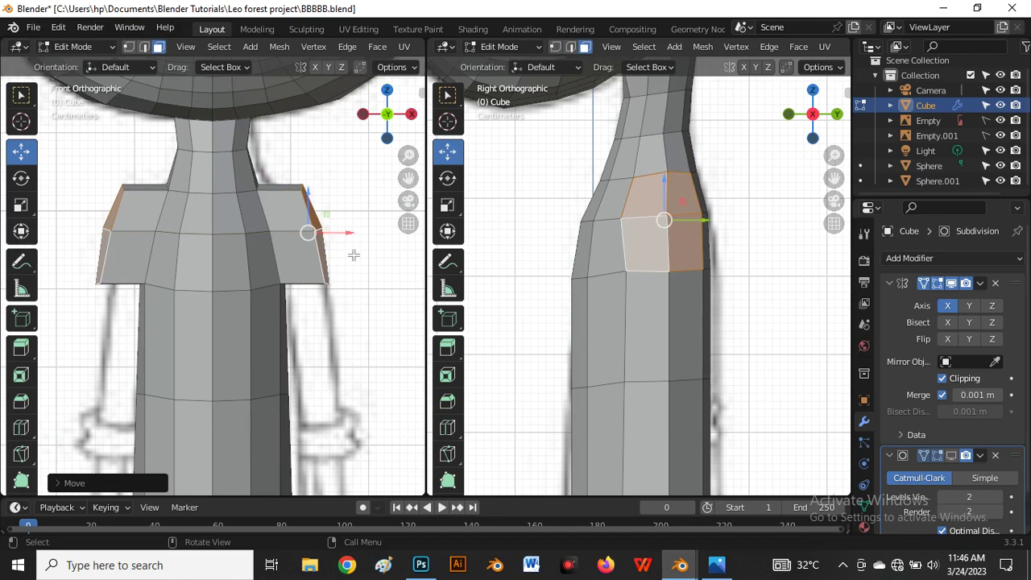
{"action": "key", "text": "r"}
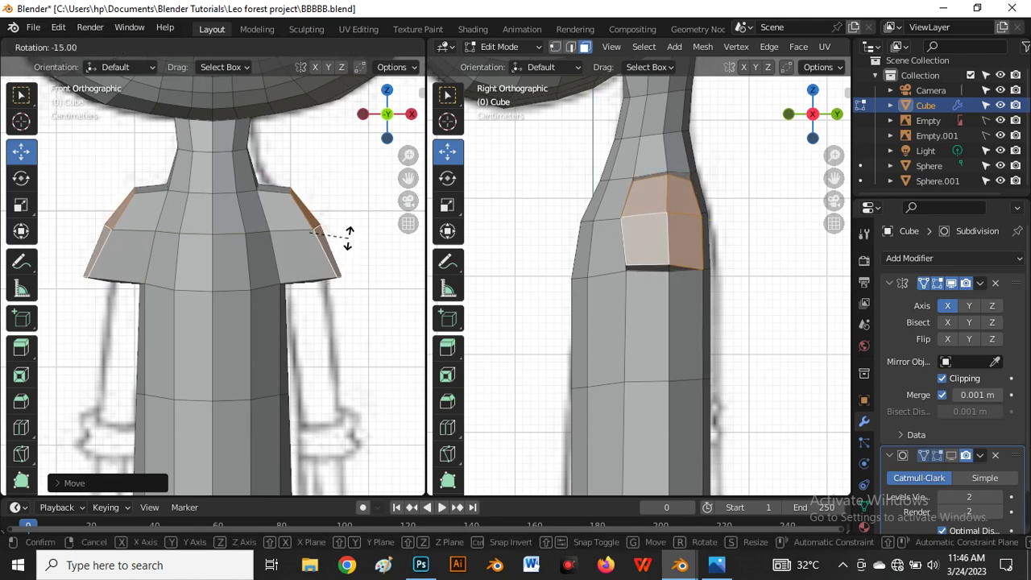
{"action": "left_click", "coordinate": [345, 235]}
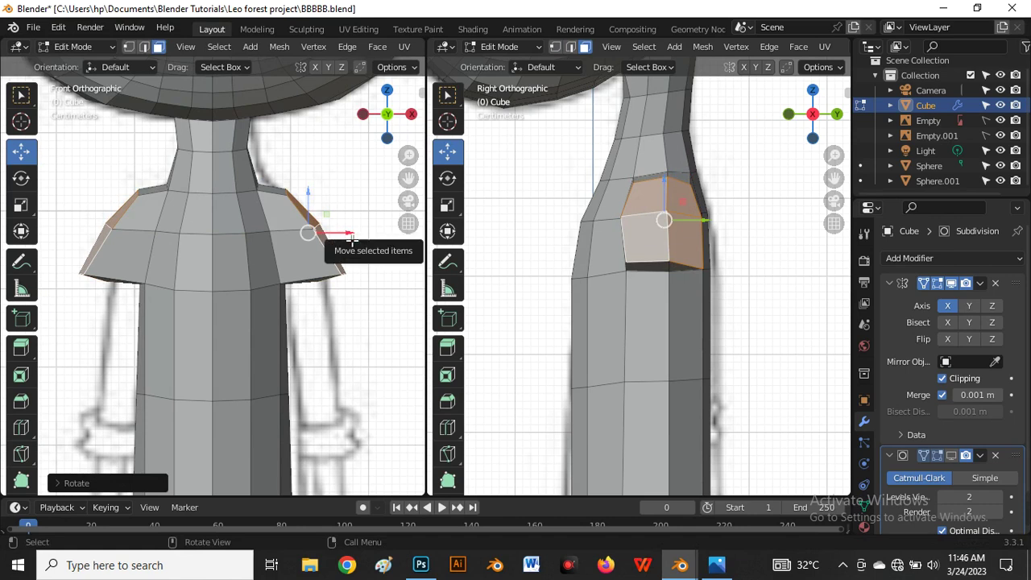
Move the middle row of the extruded sleeve's outer vertices outward in the see-through front view to meet the shoulder outline.
{"action": "key", "text": "alt+z"}
{"action": "scroll", "coordinate": [343, 217], "scroll_direction": "up", "scroll_amount": 4}
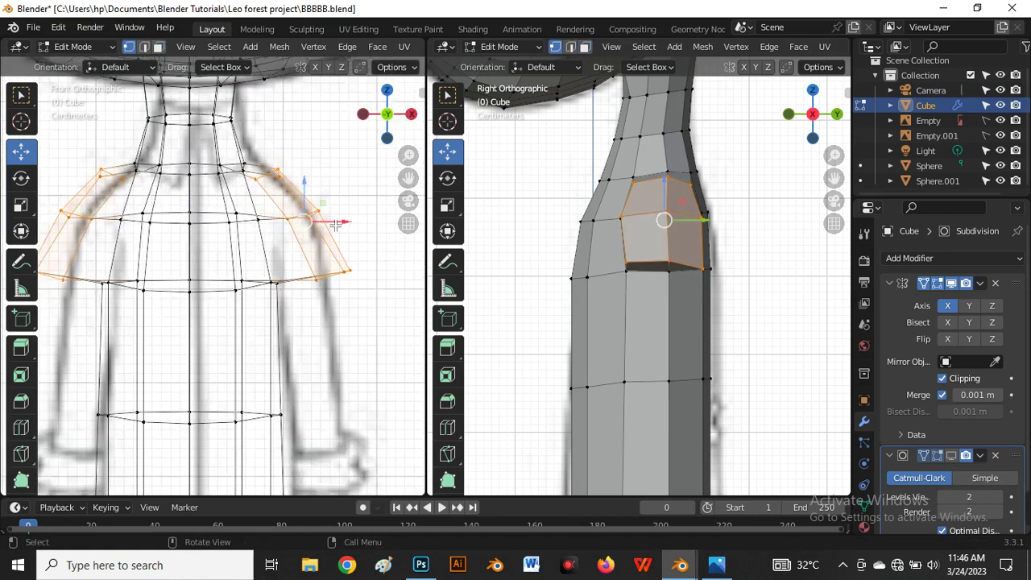
{"action": "left_click", "coordinate": [266, 238]}
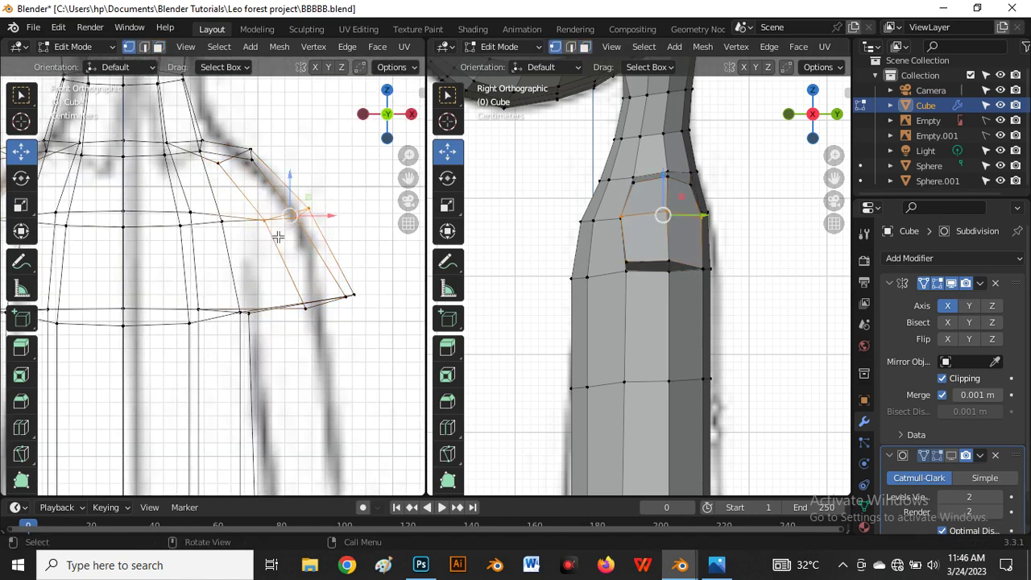
{"action": "key", "text": "g"}
{"action": "left_click", "coordinate": [303, 232]}
{"action": "key", "text": "alt+z"}
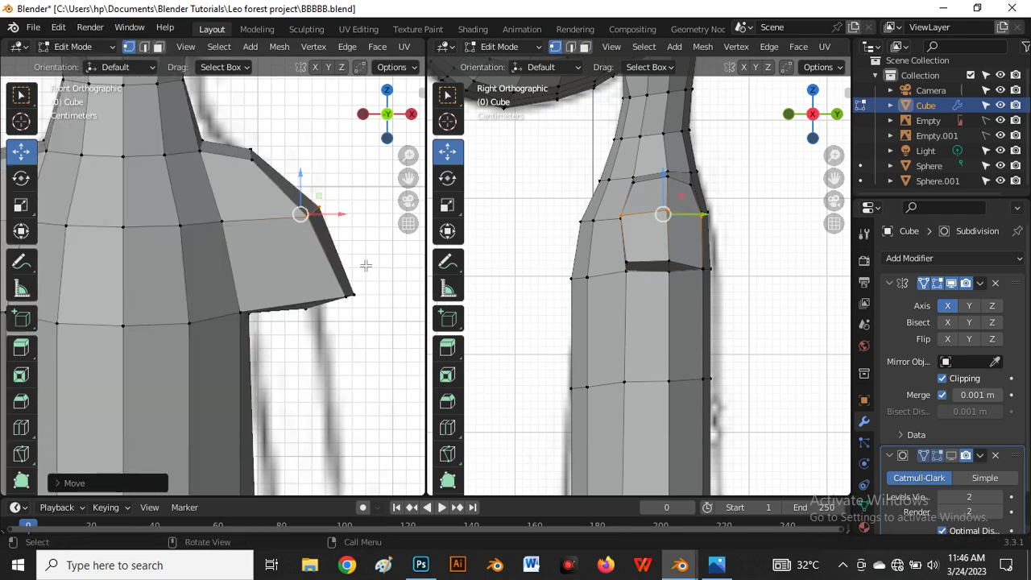
Move the lower outer vertices of the sleeve stub inward to line up with the sleeve's outer outline in the front view.
{"action": "left_click", "coordinate": [351, 294]}
{"action": "key", "text": "g"}
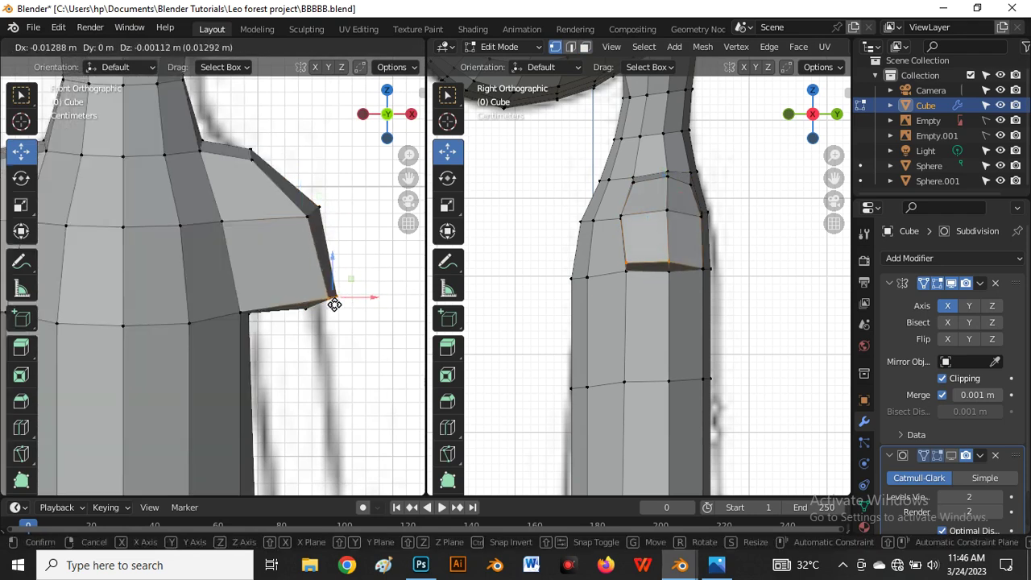
{"action": "left_click", "coordinate": [322, 302]}
{"action": "scroll", "coordinate": [266, 161], "scroll_direction": "down", "scroll_amount": 2}
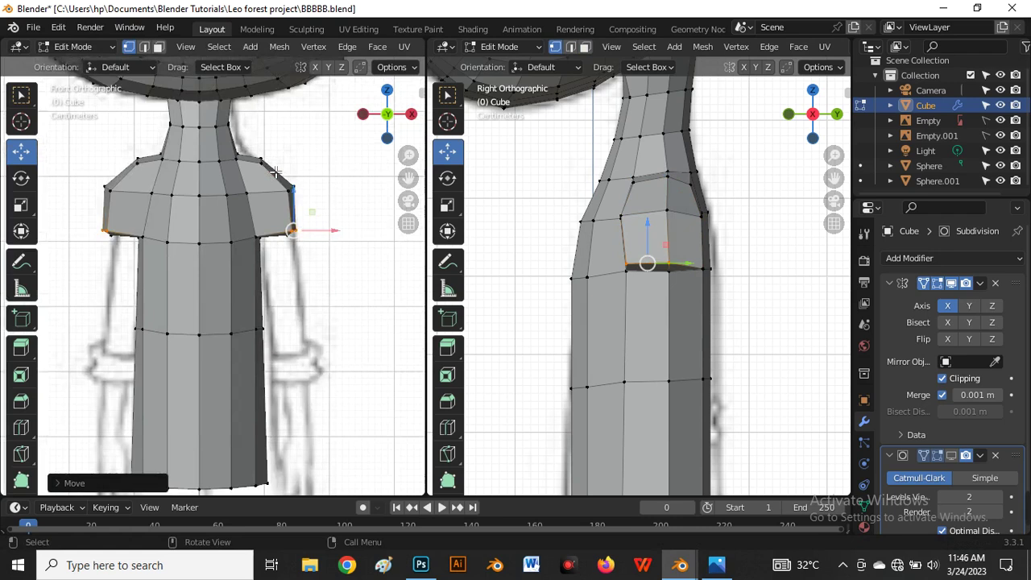
Raise the vertices where the sleeve's top meets the neck base slightly to follow the shoulder line in the front view.
{"action": "scroll", "coordinate": [287, 148], "scroll_direction": "up", "scroll_amount": 3}
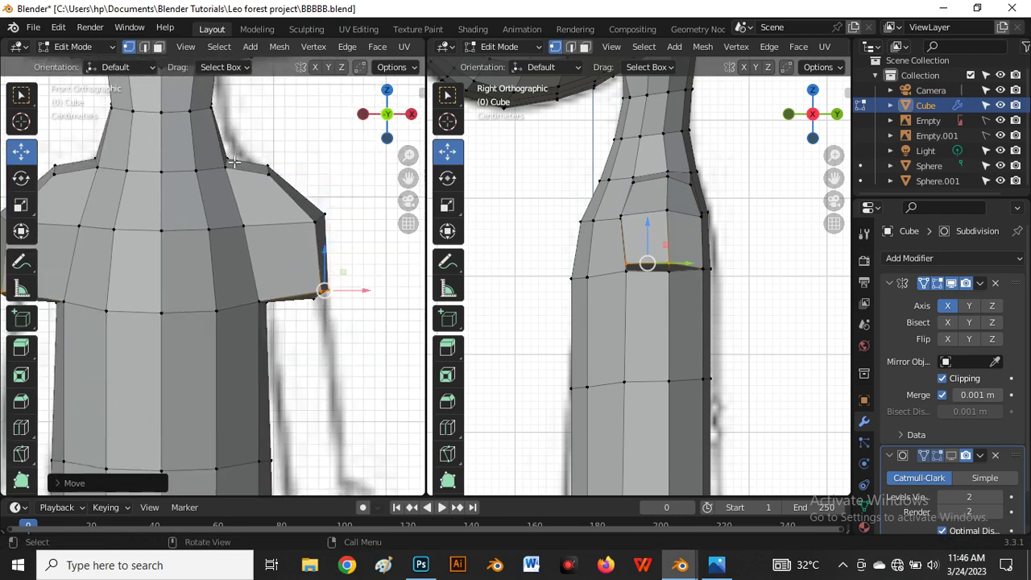
{"action": "key", "text": "alt+z"}
{"action": "key", "text": "alt+z"}
{"action": "left_click_drag", "start_coordinate": [228, 179], "coordinate": [227, 163]}
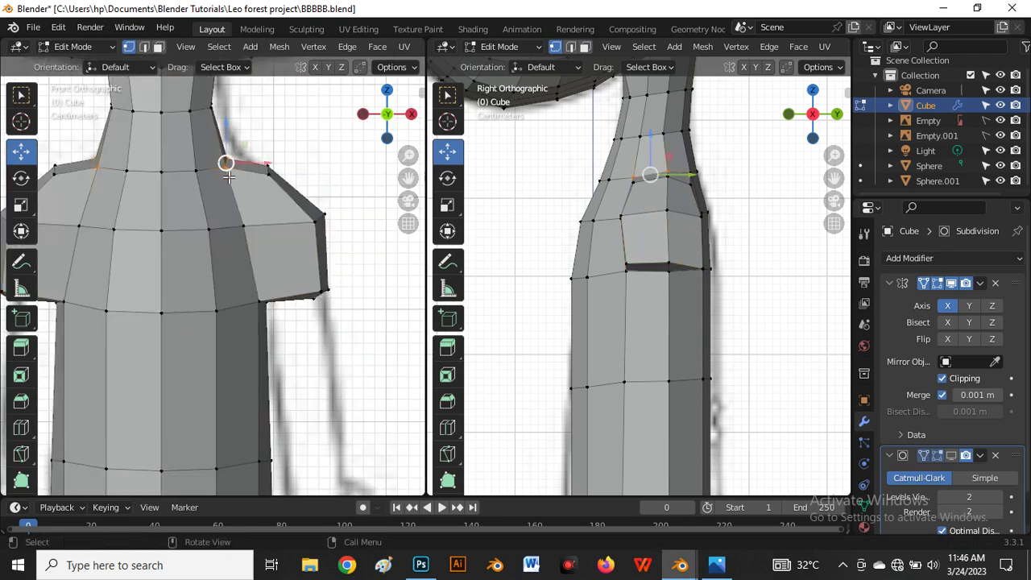
{"action": "key", "text": "g"}
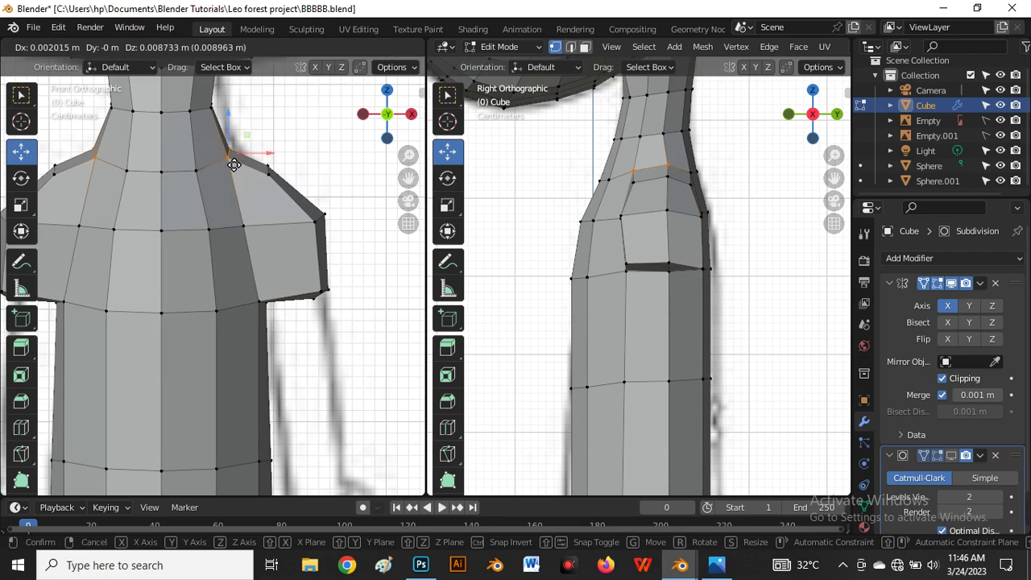
{"action": "left_click", "coordinate": [233, 163]}
{"action": "scroll", "coordinate": [230, 173], "scroll_direction": "down", "scroll_amount": 3}
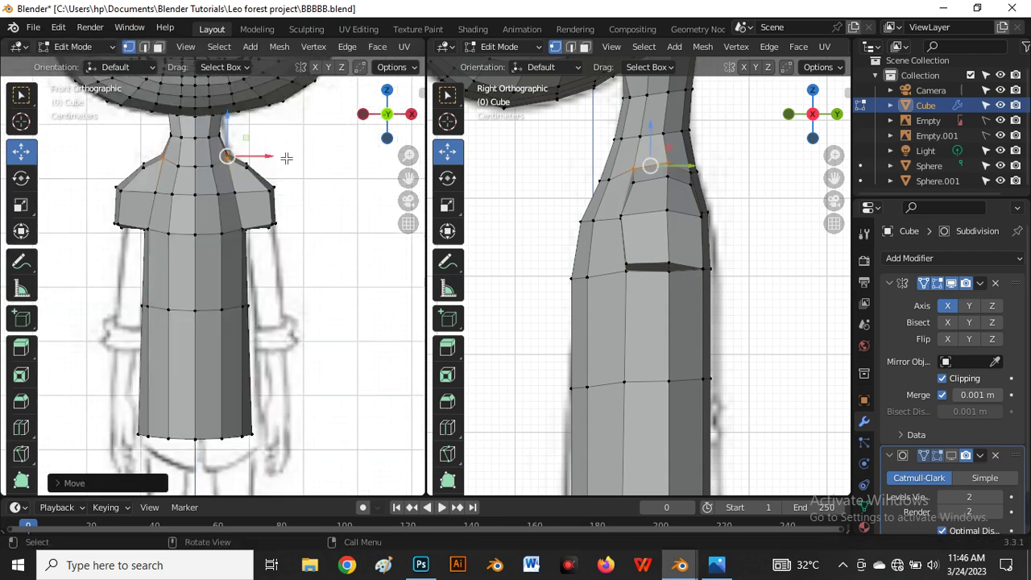
Adjust the position of the rear vertex at the base of the shoulder in the right side view.
{"action": "left_click", "coordinate": [298, 167]}
{"action": "scroll", "coordinate": [723, 161], "scroll_direction": "up", "scroll_amount": 3}
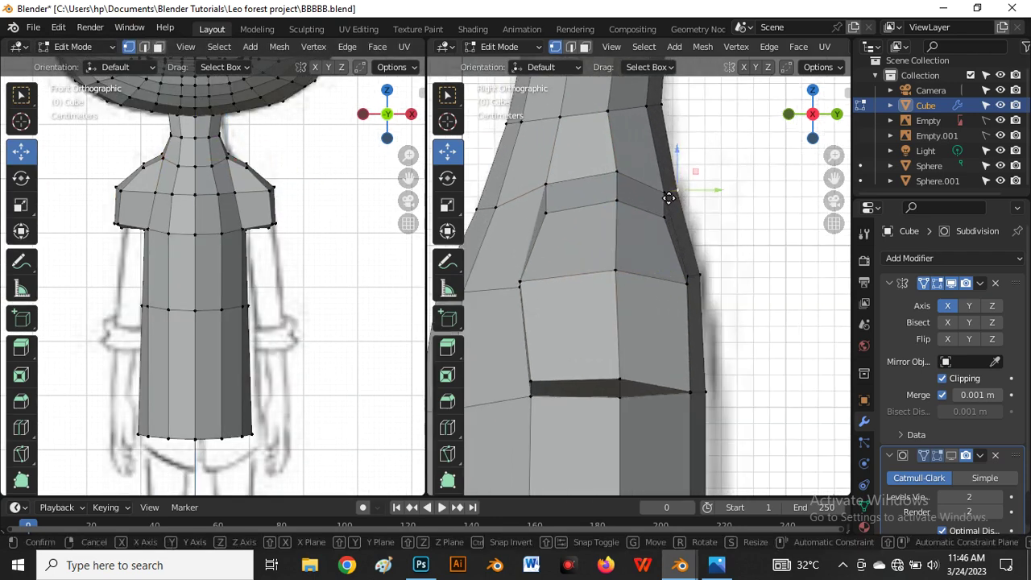
{"action": "mouse_move", "coordinate": [667, 202]}
{"action": "left_mouse_down"}
{"action": "mouse_move", "coordinate": [676, 188]}
{"action": "mouse_move", "coordinate": [669, 193]}
{"action": "left_mouse_up"}
Select the outermost middle vertex of the sleeve stub in perspective and move it along X.
{"action": "middle_click_drag", "start_coordinate": [277, 206], "coordinate": [125, 239]}
{"action": "scroll", "coordinate": [129, 234], "scroll_direction": "up", "scroll_amount": 2}
{"action": "scroll", "coordinate": [104, 182], "scroll_direction": "up", "scroll_amount": 2}
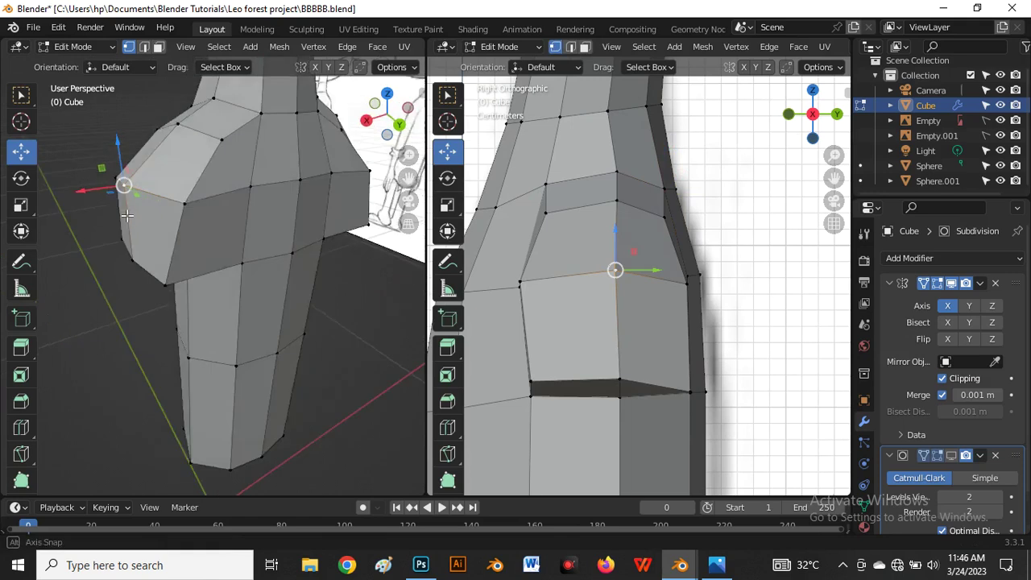
{"action": "left_click_drag", "start_coordinate": [110, 192], "coordinate": [104, 191]}
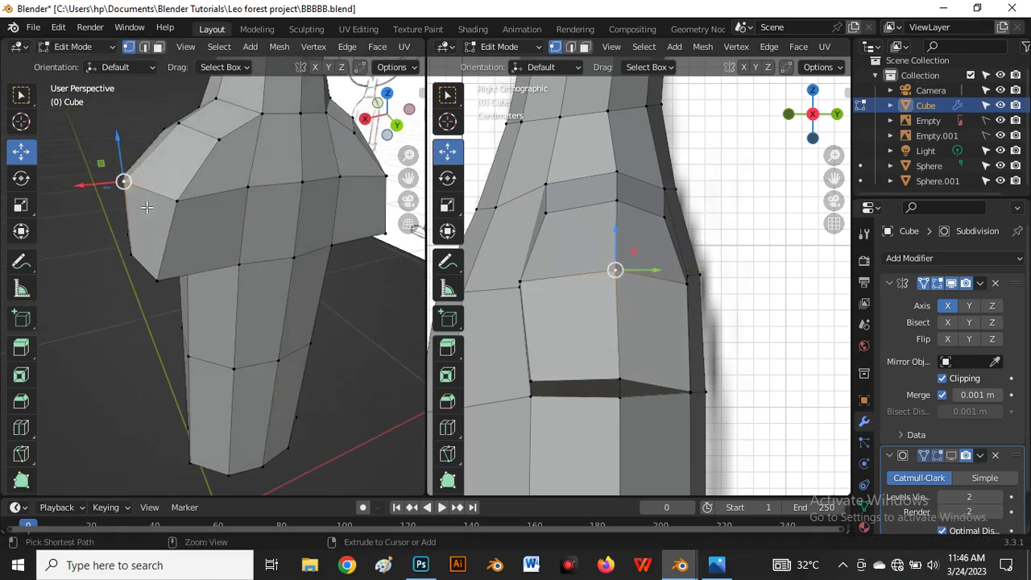
Move the rear middle vertex of the sleeve's open end outward along X and slightly forward along Y.
{"action": "left_click", "coordinate": [171, 198]}
{"action": "left_click_drag", "start_coordinate": [171, 198], "coordinate": [158, 203]}
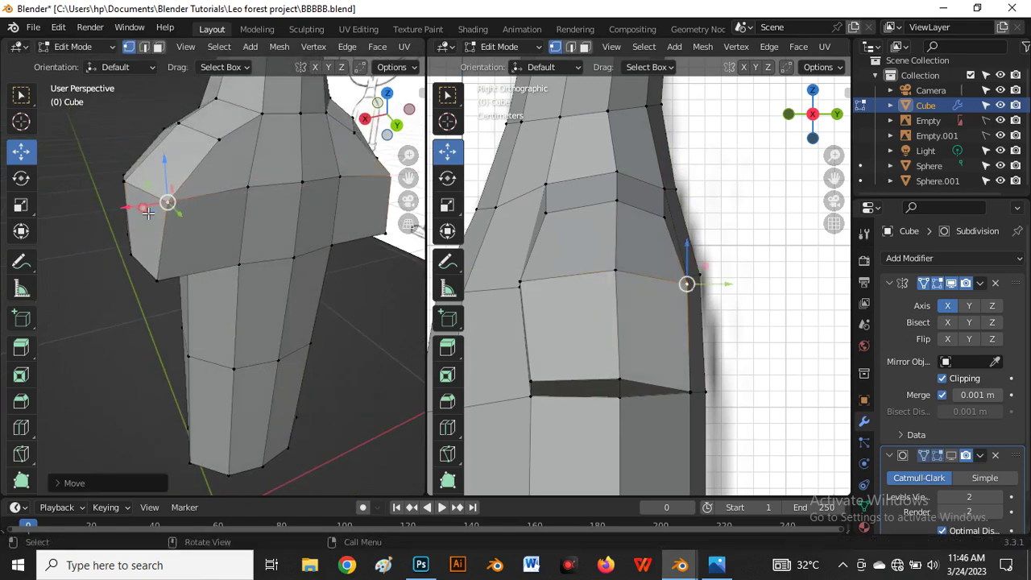
{"action": "middle_click_drag", "start_coordinate": [157, 203], "coordinate": [219, 269]}
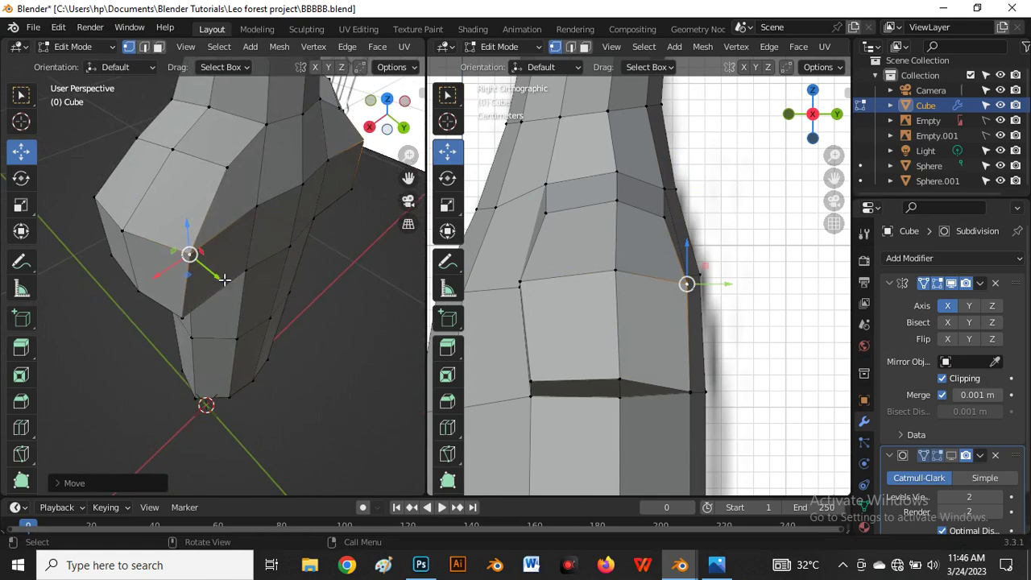
{"action": "left_click_drag", "start_coordinate": [220, 276], "coordinate": [276, 255]}
Select the path of rear vertices from shoulder to armpit at the sleeve base and move it forward along Y.
{"action": "middle_click_drag", "start_coordinate": [277, 255], "coordinate": [276, 138]}
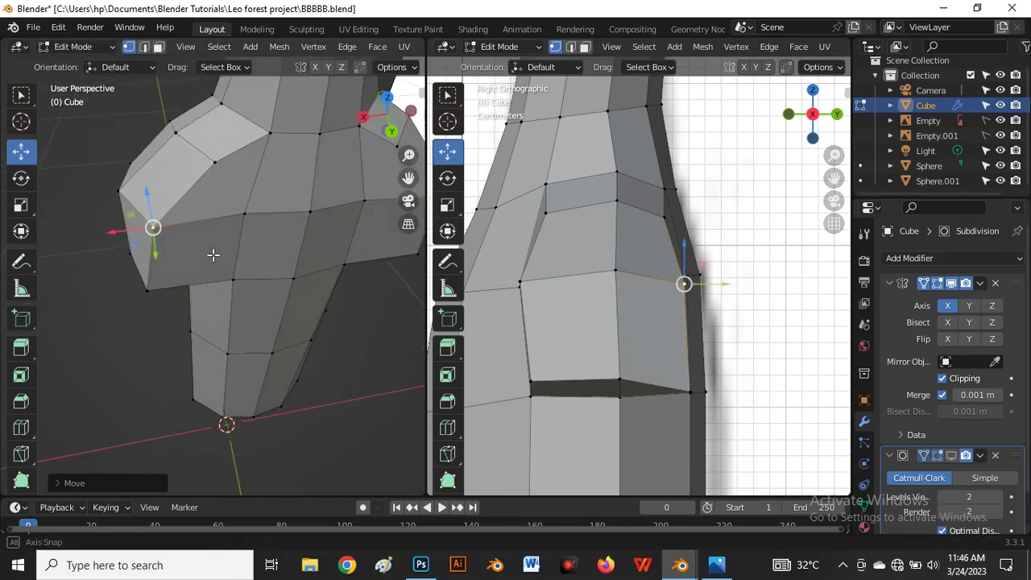
{"action": "left_click", "coordinate": [270, 136]}
{"action": "left_click", "coordinate": [248, 260], "text": "ctrl"}
{"action": "key", "text": "g"}
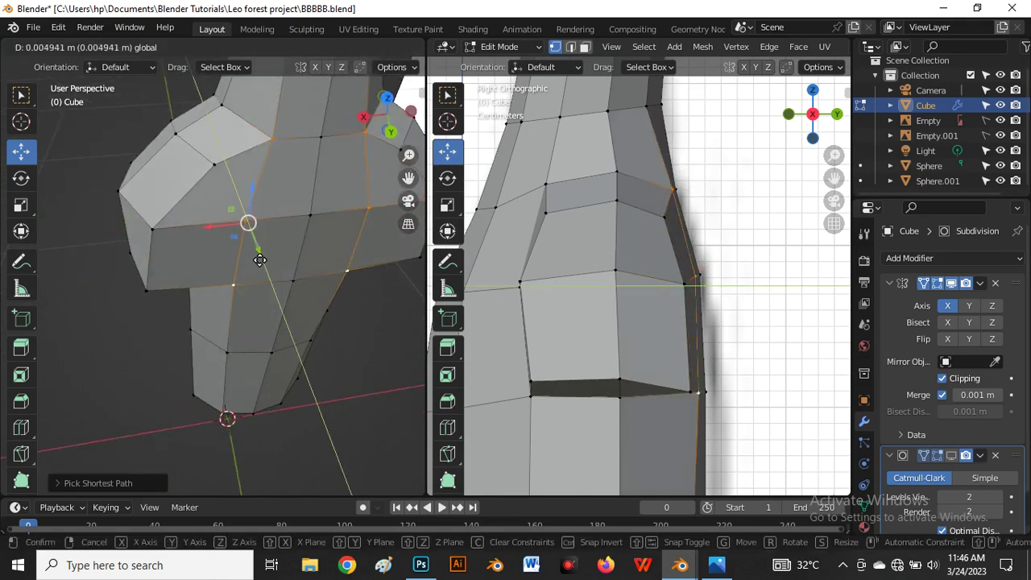
{"action": "left_click", "coordinate": [281, 233]}
Add a loop cut around the sleeve stub, centred between the torso and its outer end.
{"action": "mouse_move", "coordinate": [281, 232]}
{"action": "middle_mouse_down"}
{"action": "mouse_move", "coordinate": [306, 239]}
{"action": "mouse_move", "coordinate": [240, 277]}
{"action": "mouse_move", "coordinate": [256, 248]}
{"action": "middle_mouse_up"}
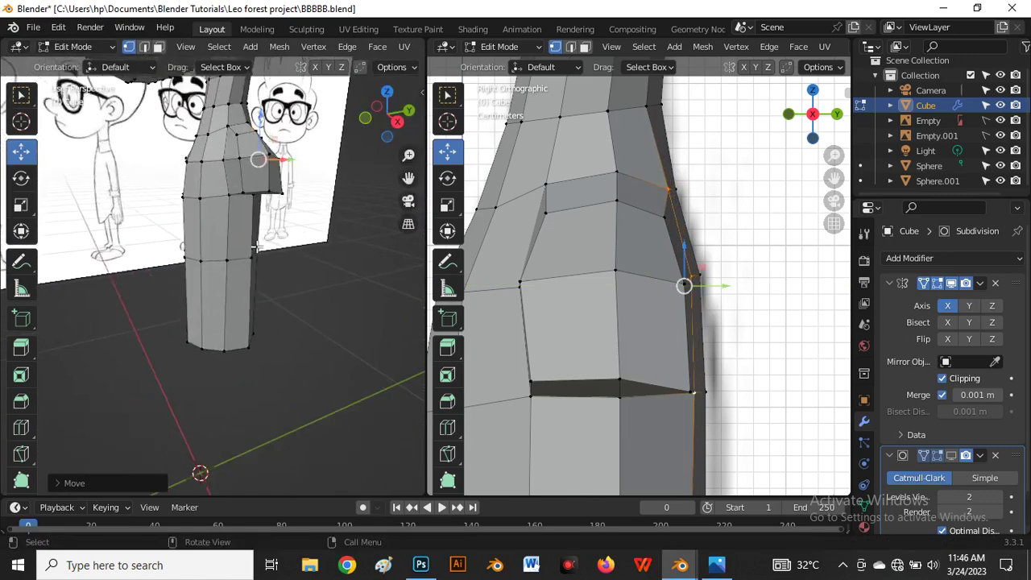
{"action": "scroll", "coordinate": [709, 334], "scroll_direction": "up", "scroll_amount": 1}
{"action": "mouse_move", "coordinate": [292, 215]}
{"action": "middle_mouse_down"}
{"action": "mouse_move", "coordinate": [218, 225]}
{"action": "mouse_move", "coordinate": [237, 158]}
{"action": "mouse_move", "coordinate": [198, 242]}
{"action": "middle_mouse_up"}
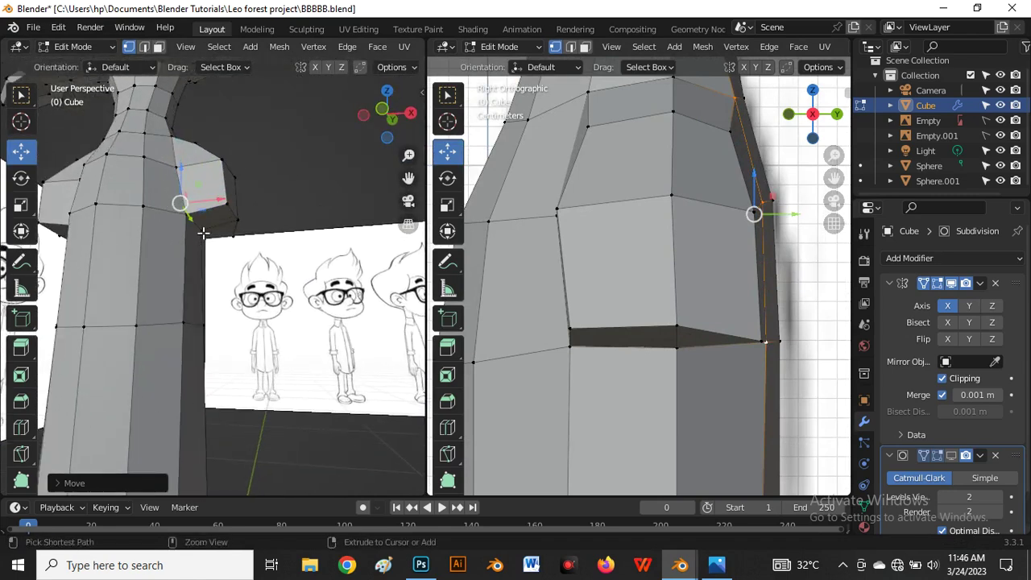
{"action": "key", "text": "ctrl+r"}
{"action": "left_click", "coordinate": [202, 221]}
{"action": "left_click", "coordinate": [202, 219]}
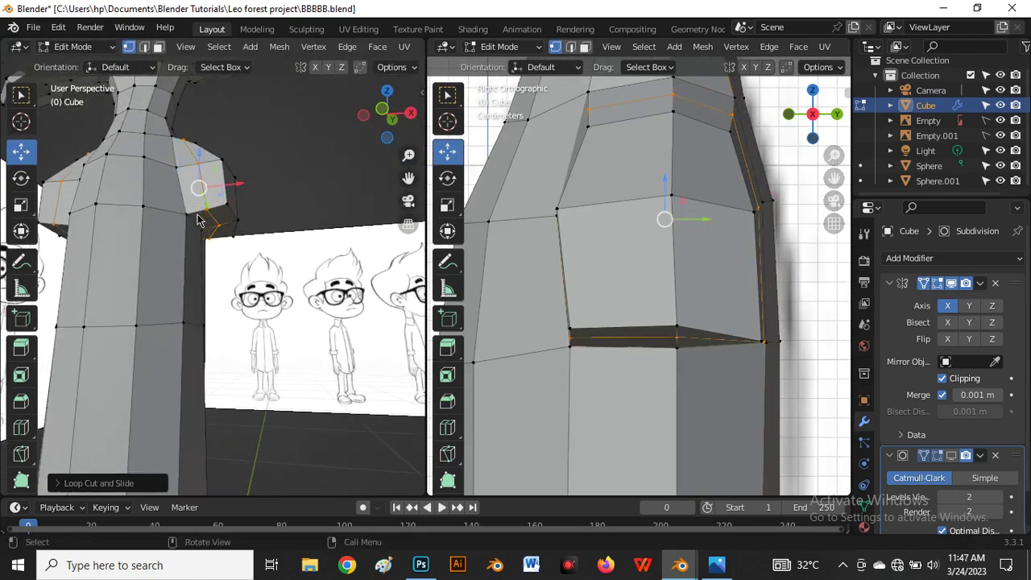
In front view, select the upper outer vertices of the sleeve's shoulder slope and move them outward and slightly down.
{"action": "key", "text": "grave"}
{"action": "left_click", "coordinate": [165, 185]}
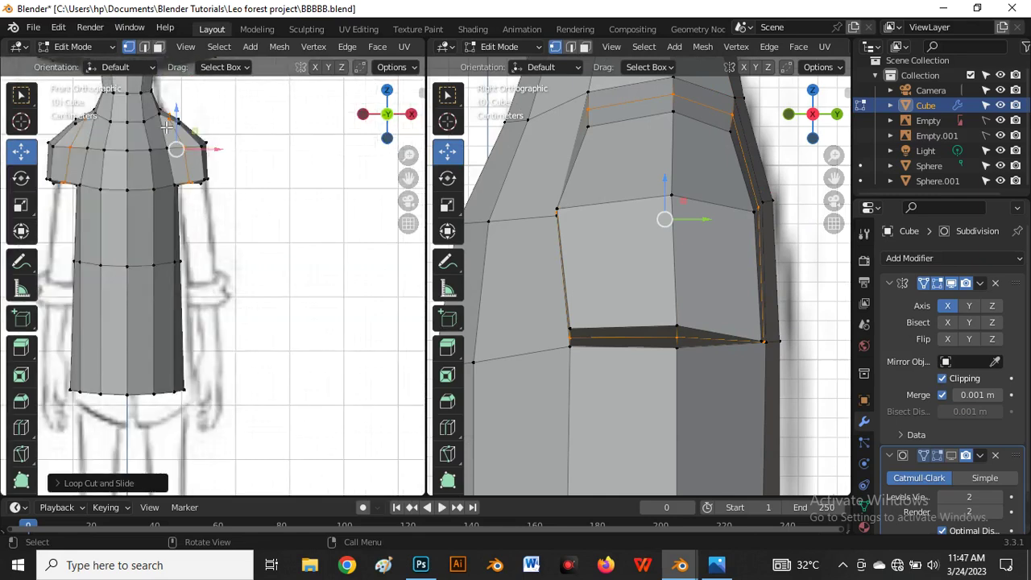
{"action": "scroll", "coordinate": [202, 185], "scroll_direction": "up", "scroll_amount": 5}
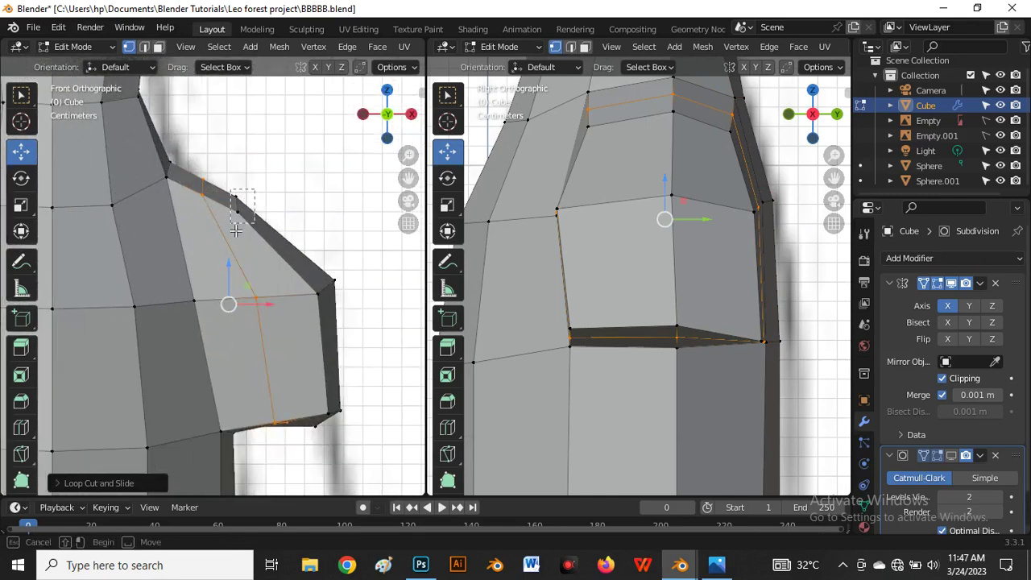
{"action": "left_click_drag", "start_coordinate": [236, 230], "coordinate": [237, 202]}
{"action": "key", "text": "g"}
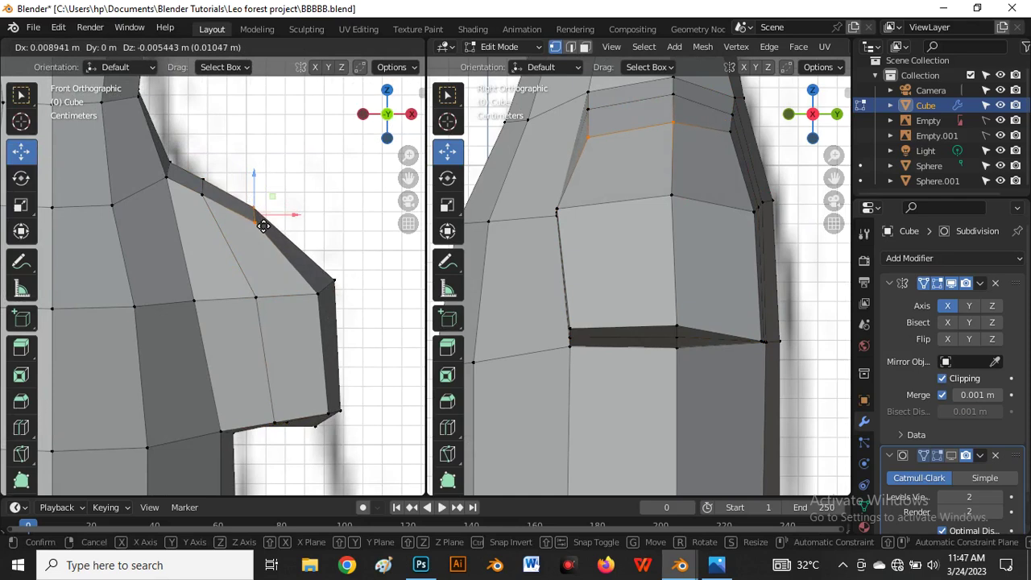
{"action": "left_click", "coordinate": [292, 250]}
Move the sleeve's outer mid-height vertices, including the hidden ones, slightly inward toward the reference outline in front view.
{"action": "scroll", "coordinate": [292, 251], "scroll_direction": "down", "scroll_amount": 4}
{"action": "key", "text": "alt+z"}
{"action": "scroll", "coordinate": [345, 254], "scroll_direction": "up", "scroll_amount": 4}
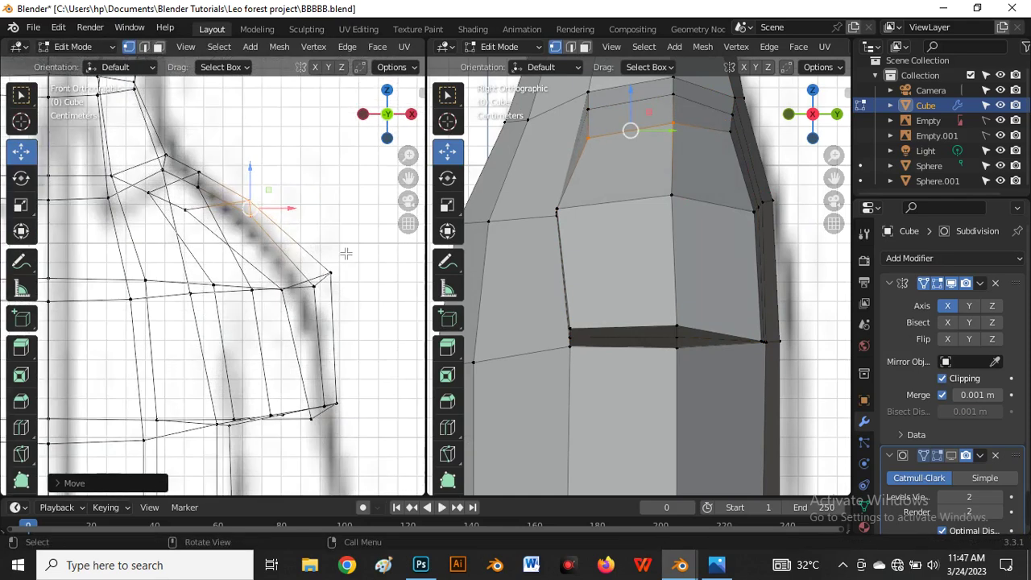
{"action": "left_click_drag", "start_coordinate": [313, 296], "coordinate": [313, 296]}
{"action": "key", "text": "g"}
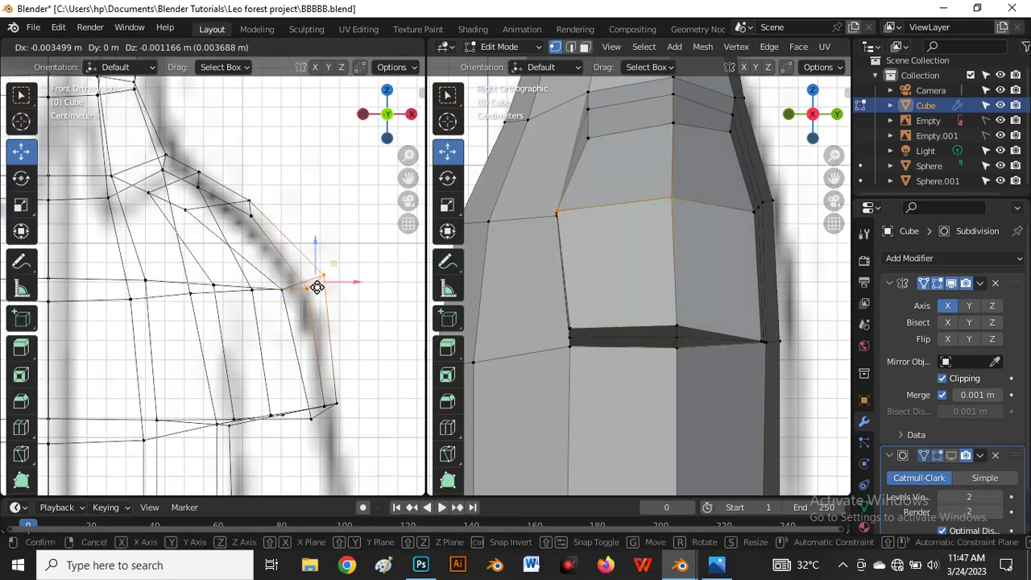
{"action": "left_click", "coordinate": [311, 287]}
{"action": "key", "text": "alt+z"}
{"action": "scroll", "coordinate": [311, 283], "scroll_direction": "down", "scroll_amount": 3}
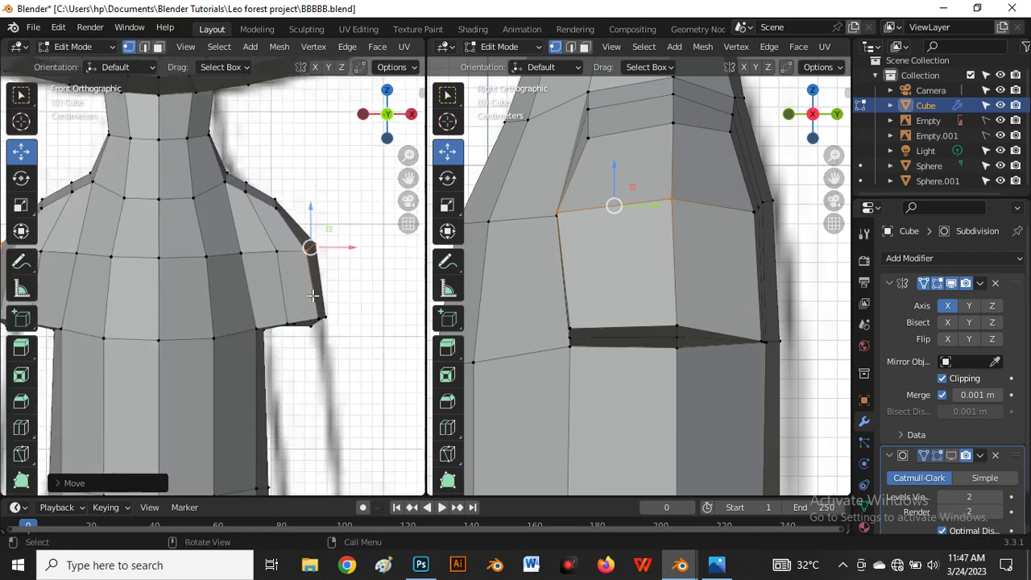
{"action": "scroll", "coordinate": [311, 242], "scroll_direction": "up", "scroll_amount": 3}
{"action": "key", "text": "g"}
{"action": "left_click", "coordinate": [319, 238]}
Select the rear corner vertex on the sleeve's lower edge and raise it slightly along Z.
{"action": "scroll", "coordinate": [314, 226], "scroll_direction": "up", "scroll_amount": 2}
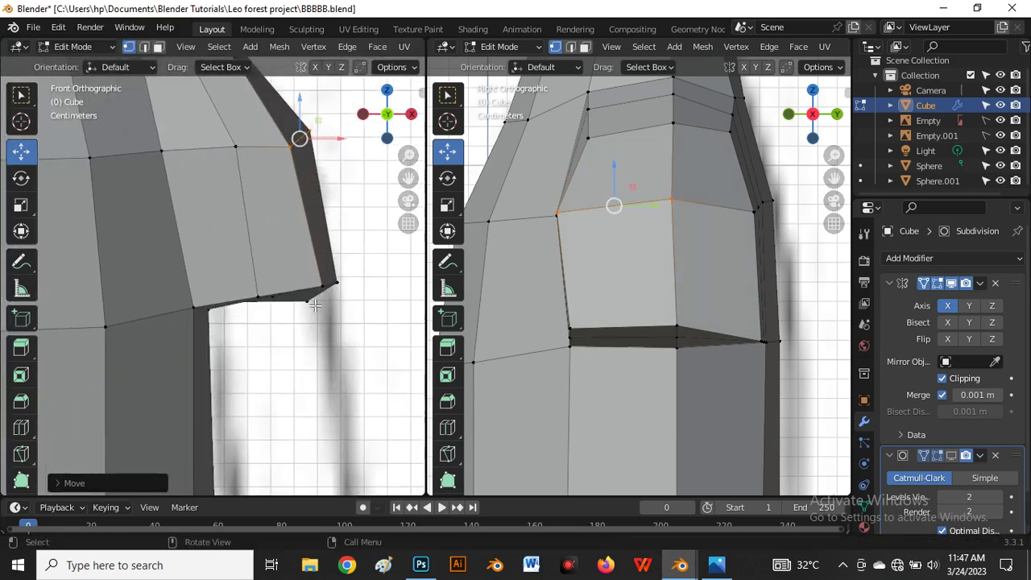
{"action": "mouse_move", "coordinate": [314, 225]}
{"action": "middle_mouse_down"}
{"action": "mouse_move", "coordinate": [210, 252]}
{"action": "mouse_move", "coordinate": [364, 315]}
{"action": "mouse_move", "coordinate": [258, 329]}
{"action": "mouse_move", "coordinate": [121, 374]}
{"action": "mouse_move", "coordinate": [81, 330]}
{"action": "mouse_move", "coordinate": [76, 341]}
{"action": "mouse_move", "coordinate": [191, 271]}
{"action": "mouse_move", "coordinate": [254, 284]}
{"action": "mouse_move", "coordinate": [239, 277]}
{"action": "middle_mouse_up"}
{"action": "left_click", "coordinate": [242, 270]}
{"action": "left_click", "coordinate": [248, 273]}
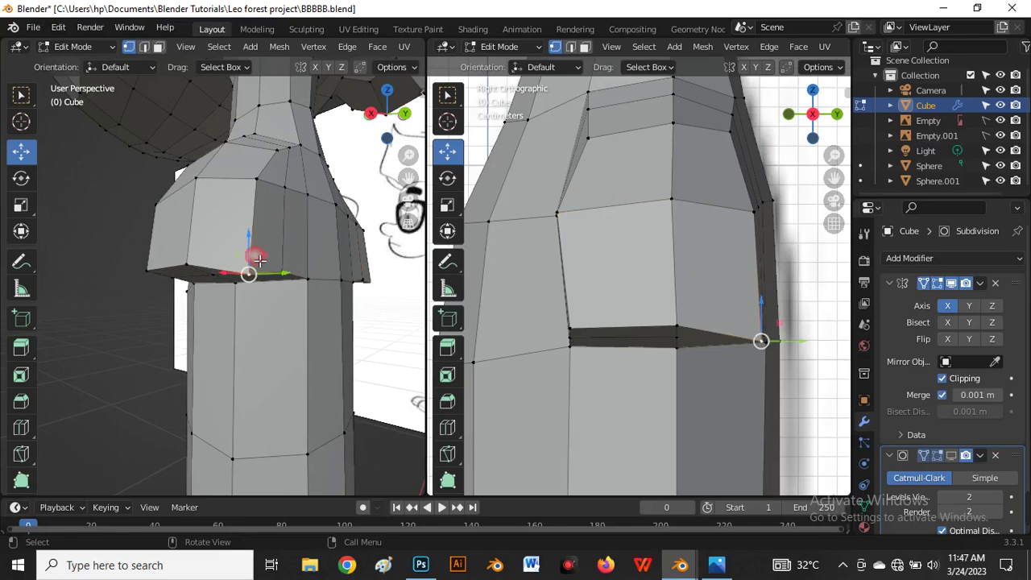
{"action": "left_click_drag", "start_coordinate": [250, 245], "coordinate": [259, 237]}
Select the faces on the underside of the sleeve and round them with the LoopTools Circle operation.
{"action": "middle_click_drag", "start_coordinate": [202, 289], "coordinate": [228, 259]}
{"action": "key", "text": "3"}
{"action": "left_click", "coordinate": [249, 272], "text": "alt"}
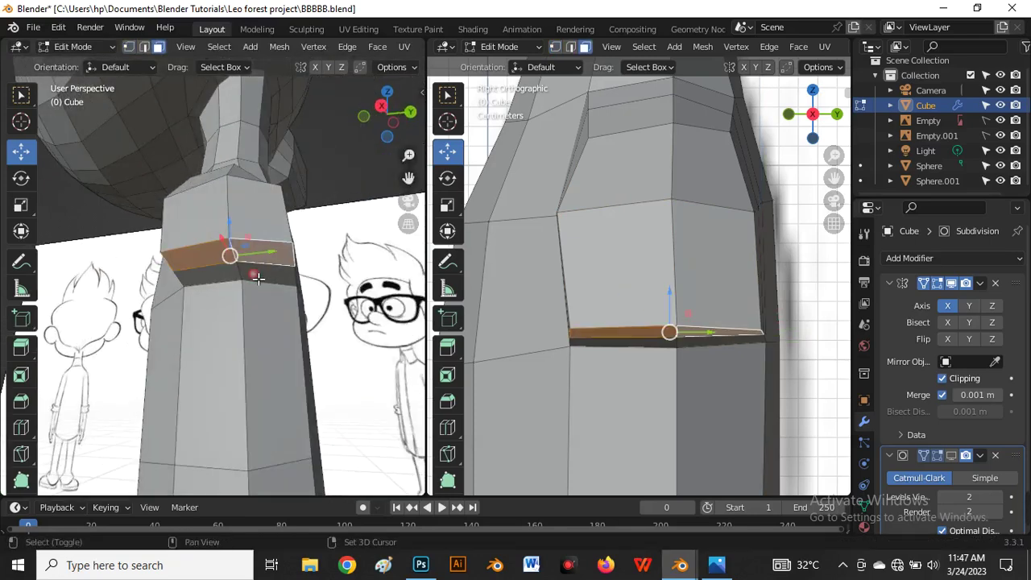
{"action": "right_click", "coordinate": [213, 269]}
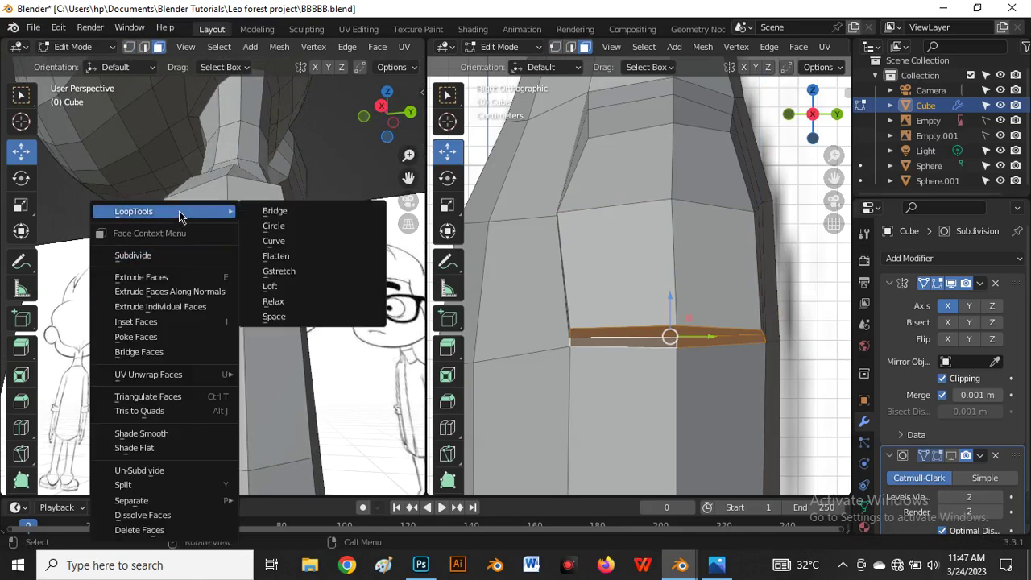
{"action": "left_click", "coordinate": [274, 227]}
Move the rounded underside of the sleeve outward along X, away from the torso, in front view.
{"action": "middle_click_drag", "start_coordinate": [166, 288], "coordinate": [237, 299]}
{"action": "key", "text": "grave"}
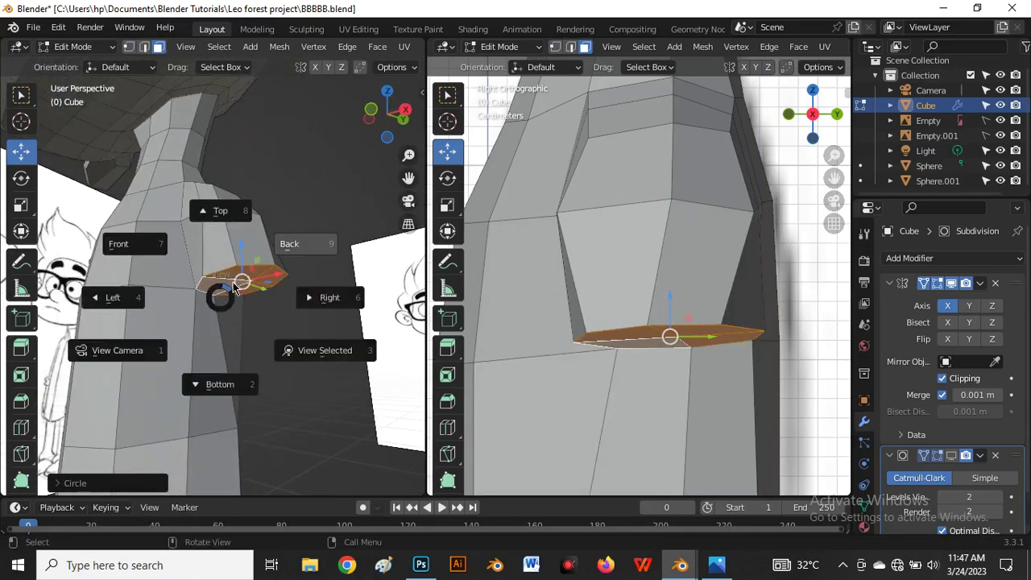
{"action": "left_click", "coordinate": [126, 243]}
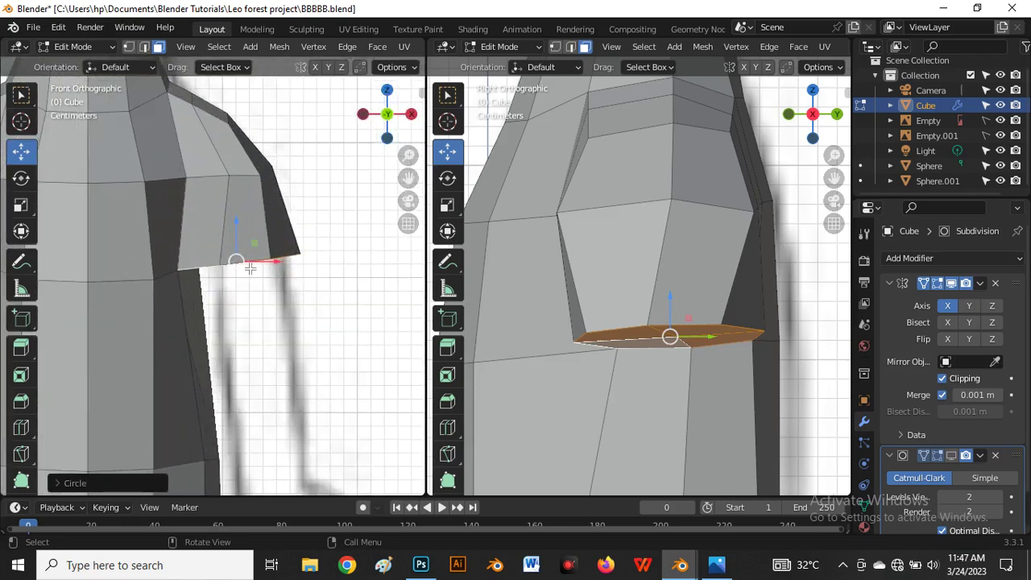
{"action": "left_click_drag", "start_coordinate": [265, 266], "coordinate": [283, 267]}
{"action": "scroll", "coordinate": [286, 264], "scroll_direction": "up", "scroll_amount": 2}
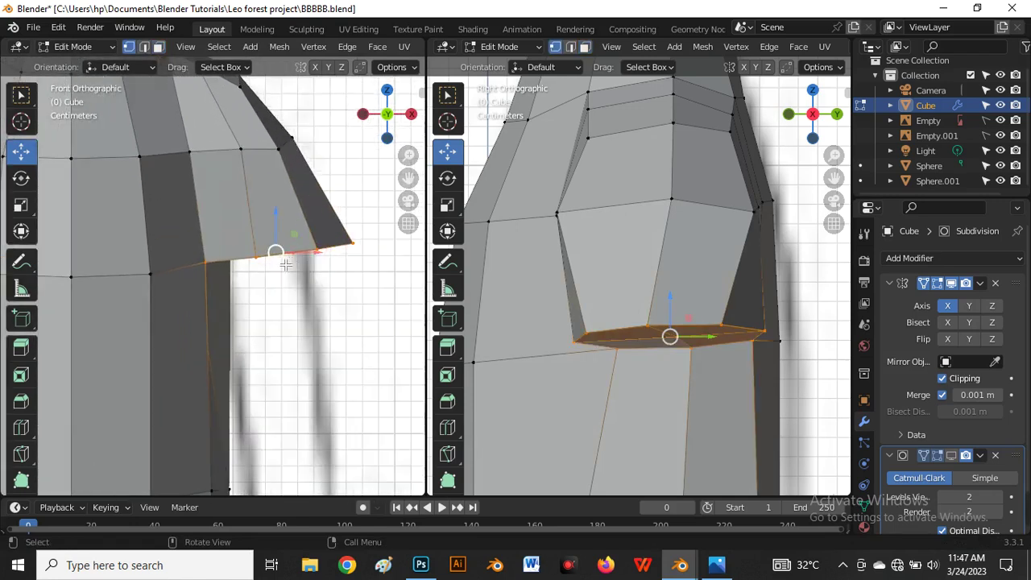
Select all outer vertices of the sleeve's lower rim, including hidden ones, and move them inward along X by about 0.012 m.
{"action": "key", "text": "alt+z"}
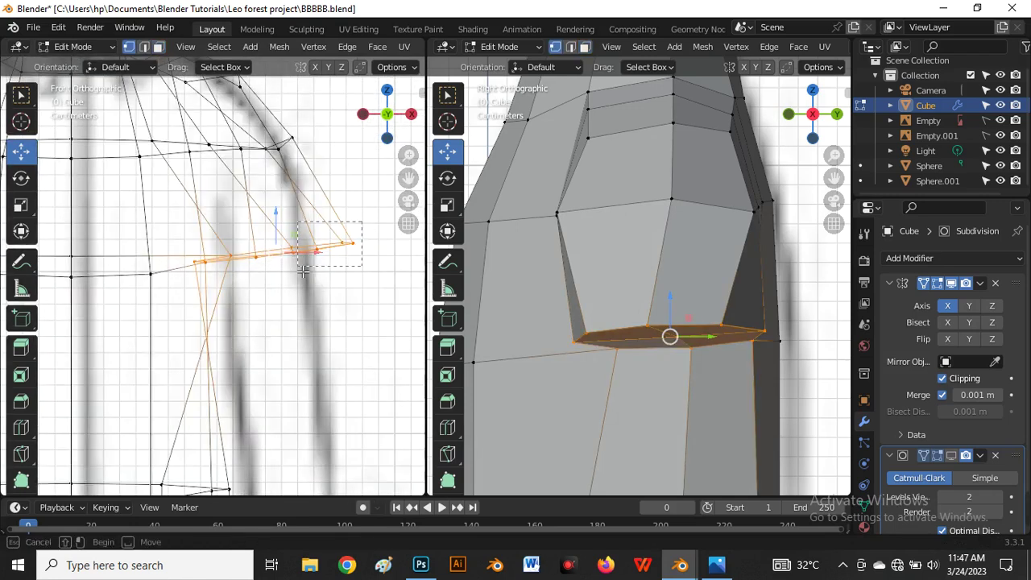
{"action": "left_click_drag", "start_coordinate": [303, 273], "coordinate": [304, 271]}
{"action": "key", "text": "alt+z"}
{"action": "key", "text": "g"}
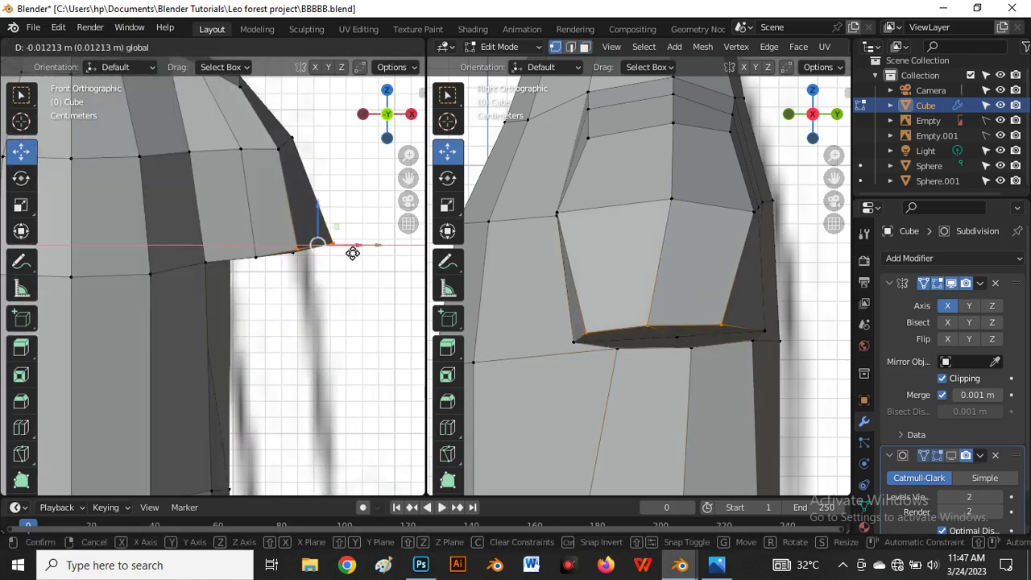
{"action": "left_click", "coordinate": [352, 249]}
{"action": "scroll", "coordinate": [330, 234], "scroll_direction": "down", "scroll_amount": 4}
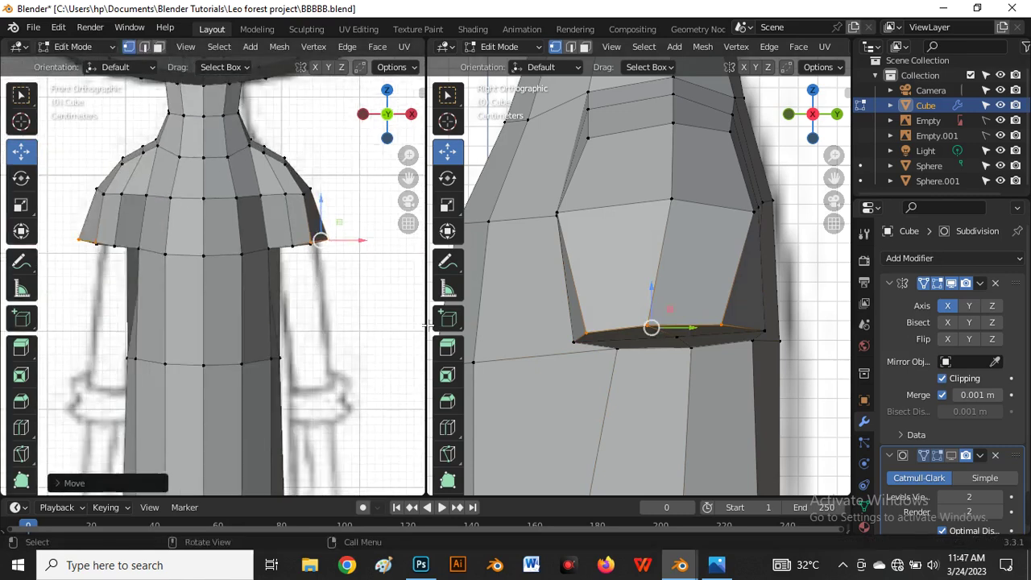
Widen the side-view viewport, orbit to the sleeve and reposition a vertex near its top.
{"action": "left_click_drag", "start_coordinate": [433, 322], "coordinate": [193, 323]}
{"action": "middle_click_drag", "start_coordinate": [387, 266], "coordinate": [459, 225]}
{"action": "middle_click_drag", "start_coordinate": [488, 135], "coordinate": [427, 289], "text": "shift"}
{"action": "left_click", "coordinate": [477, 203]}
{"action": "key", "text": "g"}
{"action": "left_click", "coordinate": [452, 217]}
Slide the sleeve's front and rear mid-height vertices along their edges toward the middle of the sleeve.
{"action": "left_click", "coordinate": [410, 287]}
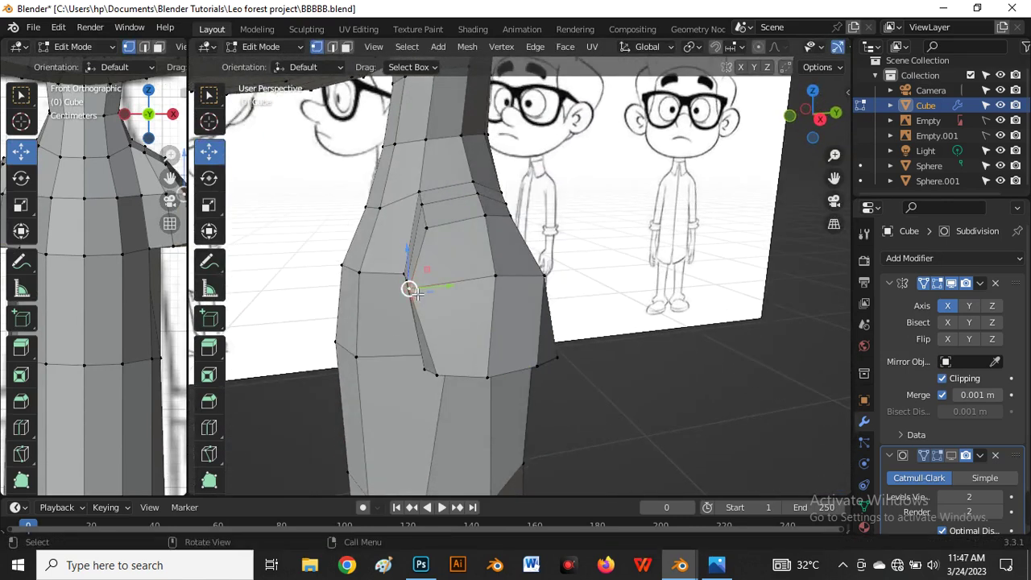
{"action": "key", "text": "shift+v"}
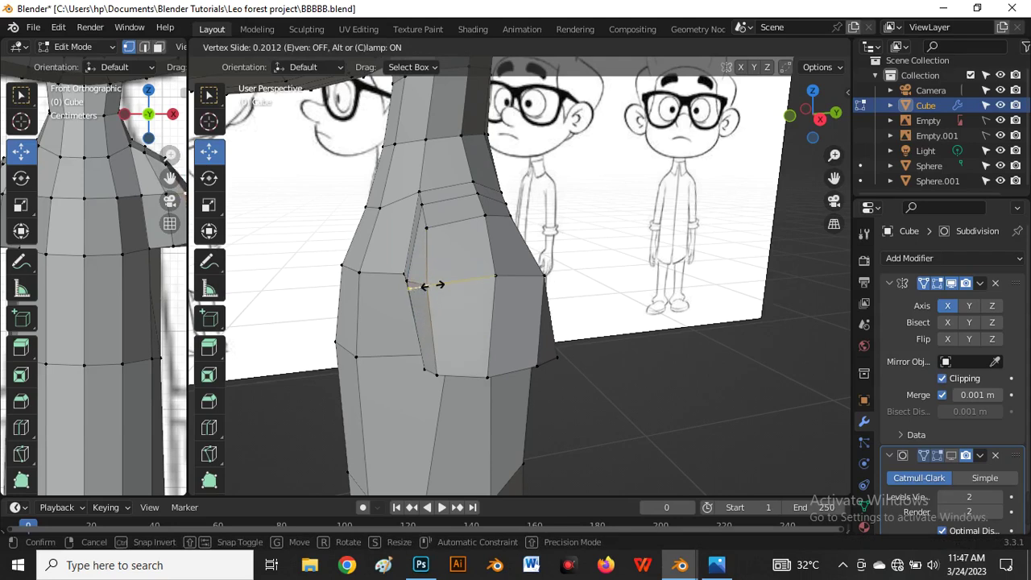
{"action": "left_click", "coordinate": [510, 306]}
{"action": "middle_click_drag", "start_coordinate": [510, 306], "coordinate": [475, 298]}
{"action": "left_click", "coordinate": [493, 286]}
{"action": "key", "text": "shift+v"}
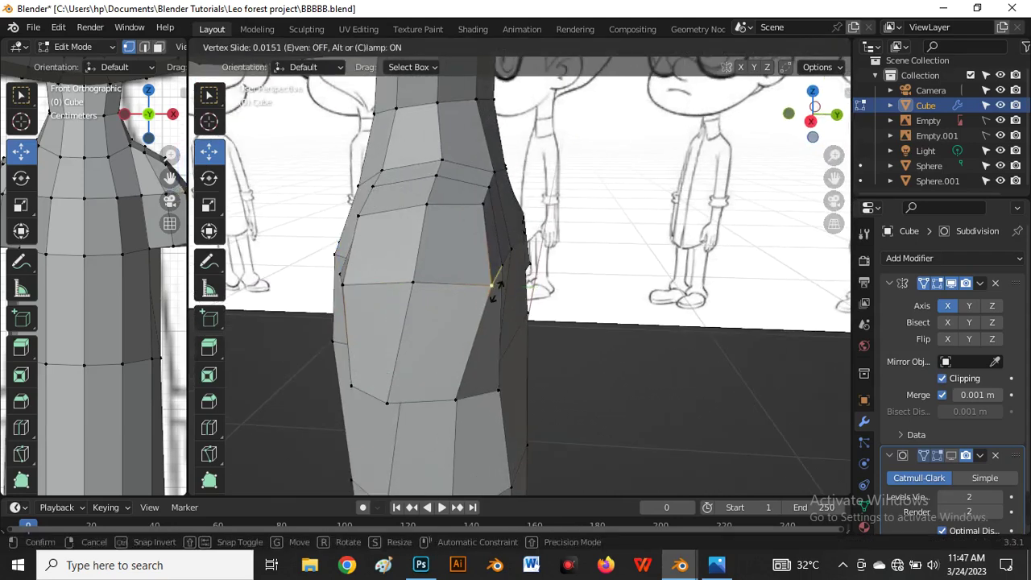
{"action": "left_click", "coordinate": [477, 286]}
Slide the rear and front vertices of the sleeve's upper row down along their edges with Vertex Slide.
{"action": "left_click", "coordinate": [483, 206]}
{"action": "key", "text": "shift+v"}
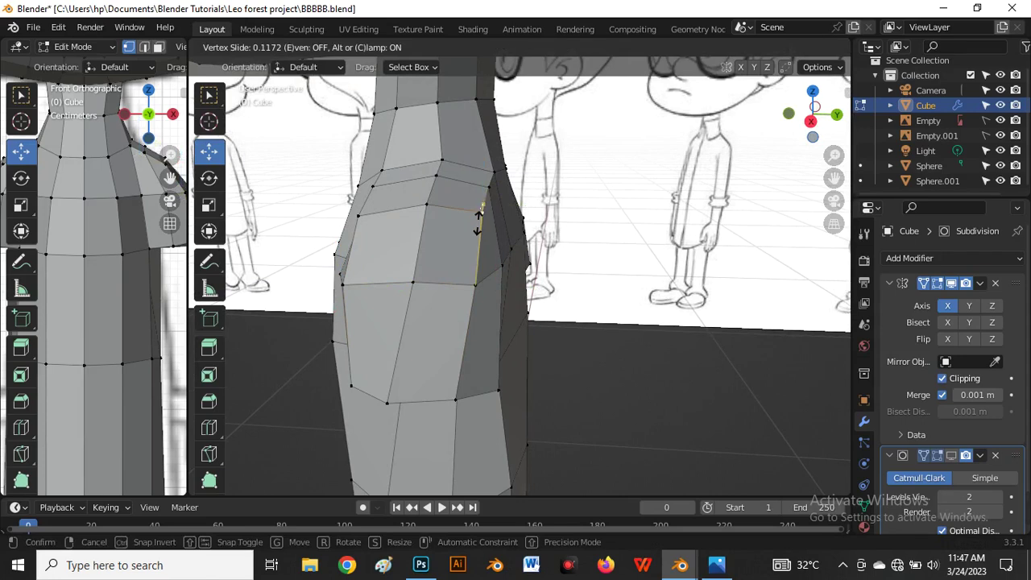
{"action": "left_click", "coordinate": [471, 234]}
{"action": "left_click", "coordinate": [359, 219]}
{"action": "key", "text": "shift+v"}
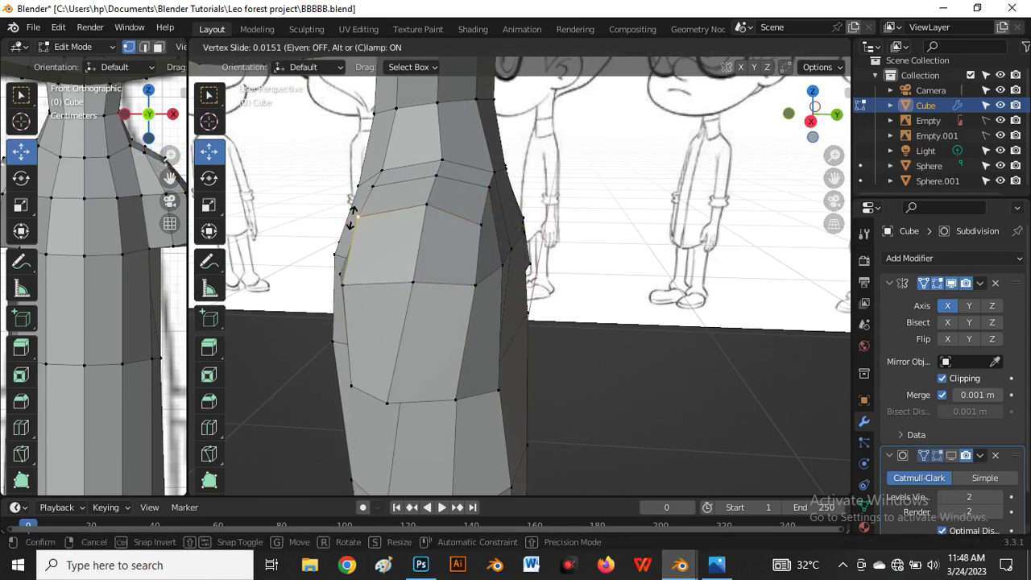
{"action": "left_click", "coordinate": [364, 241]}
{"action": "key", "text": "shift+v"}
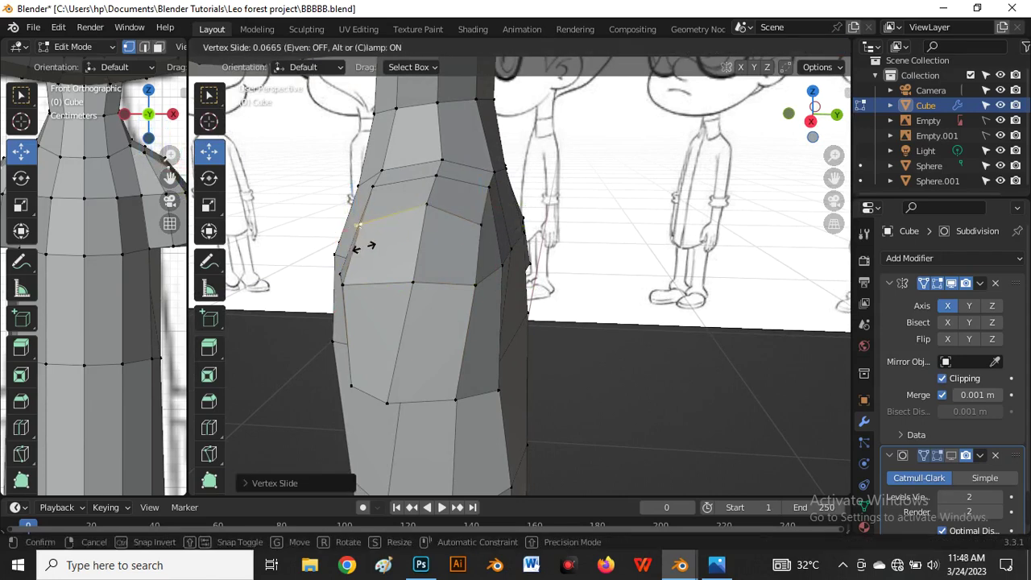
{"action": "left_click", "coordinate": [362, 227]}
Select the four faces closing the sleeve's lower end, extrude them very slightly and delete the faces to open the sleeve.
{"action": "middle_click_drag", "start_coordinate": [362, 227], "coordinate": [536, 200]}
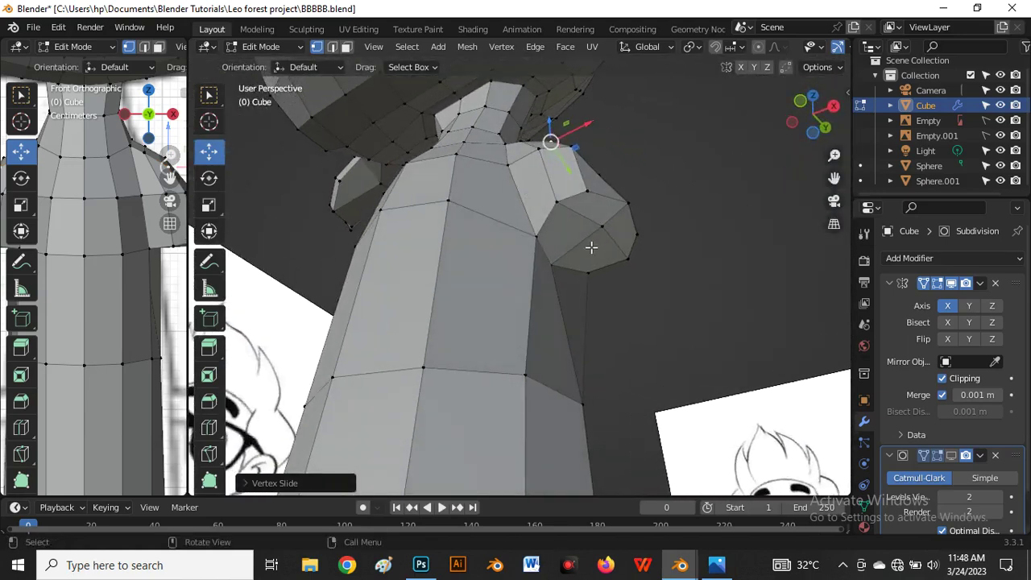
{"action": "key", "text": "3"}
{"action": "left_click", "coordinate": [596, 211]}
{"action": "left_click", "coordinate": [568, 230], "text": "shift"}
{"action": "left_click", "coordinate": [603, 248], "text": "shift"}
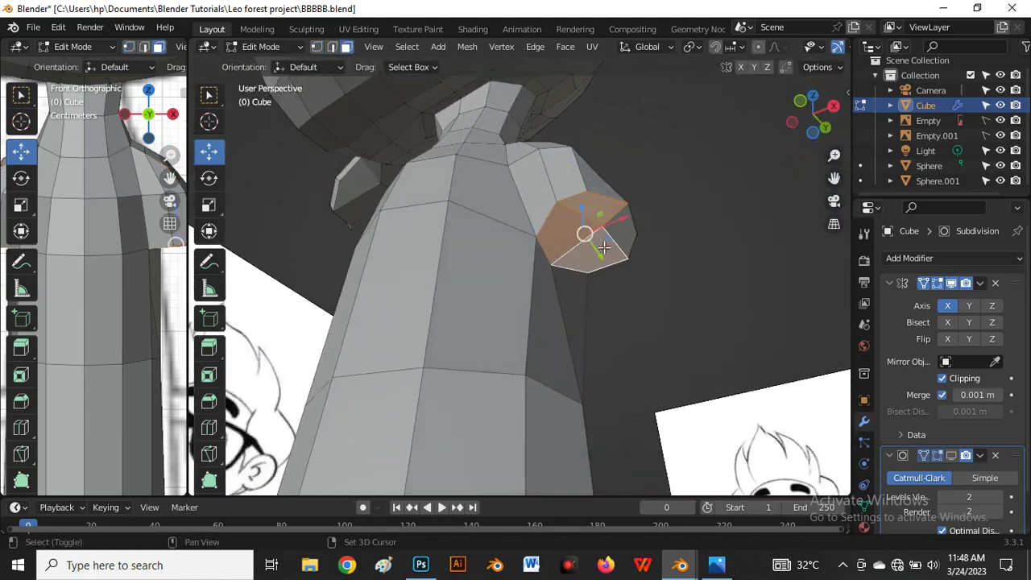
{"action": "left_click", "coordinate": [617, 238], "text": "shift"}
{"action": "middle_click_drag", "start_coordinate": [583, 298], "coordinate": [586, 337]}
{"action": "key", "text": "e"}
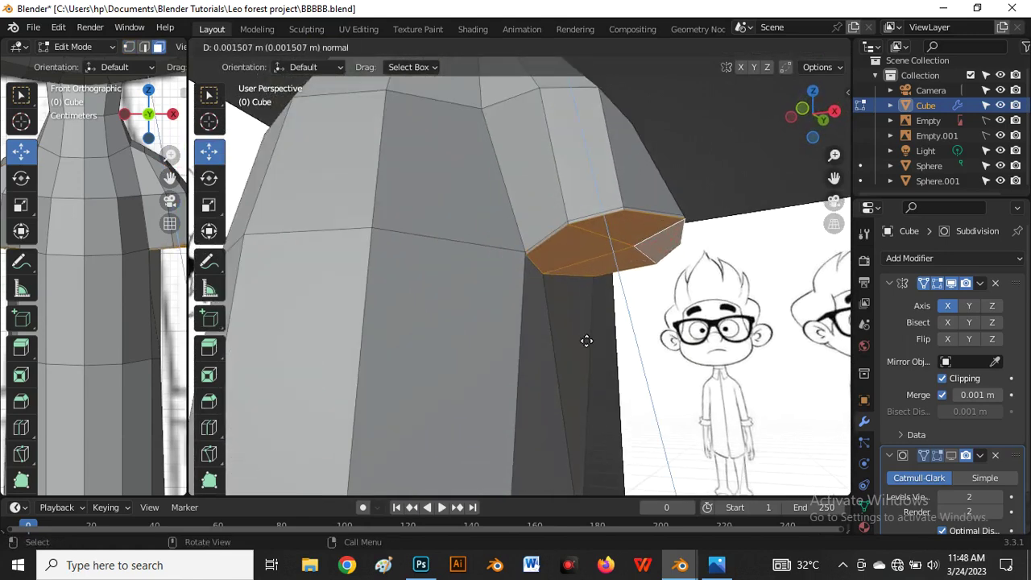
{"action": "left_click", "coordinate": [585, 340]}
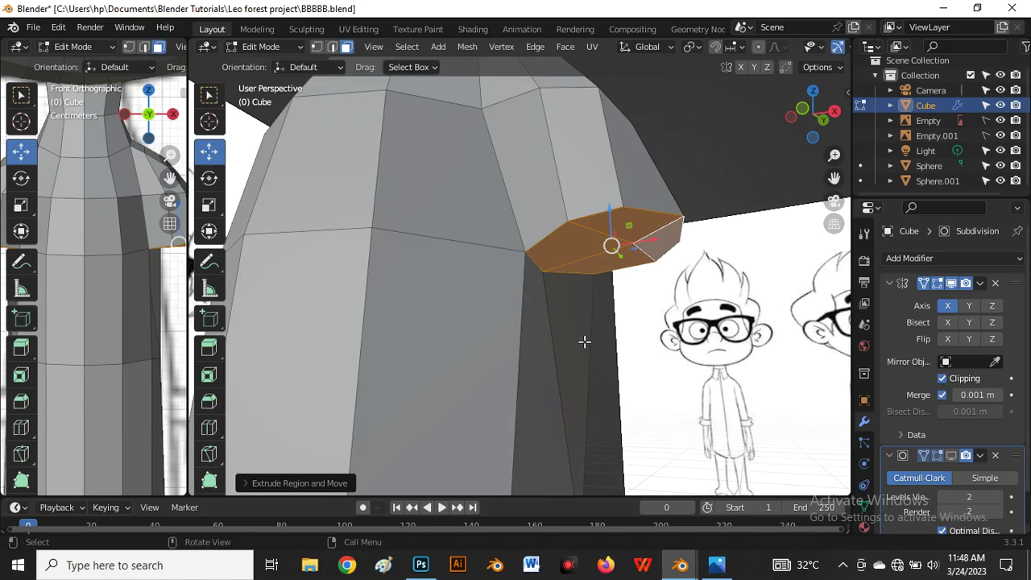
{"action": "key", "text": "x"}
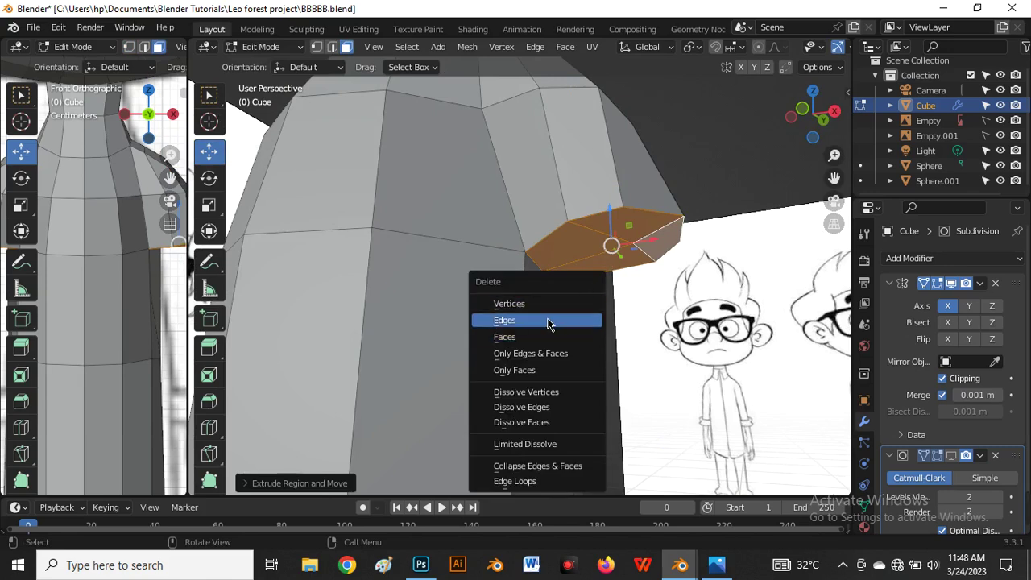
{"action": "left_click", "coordinate": [546, 337]}
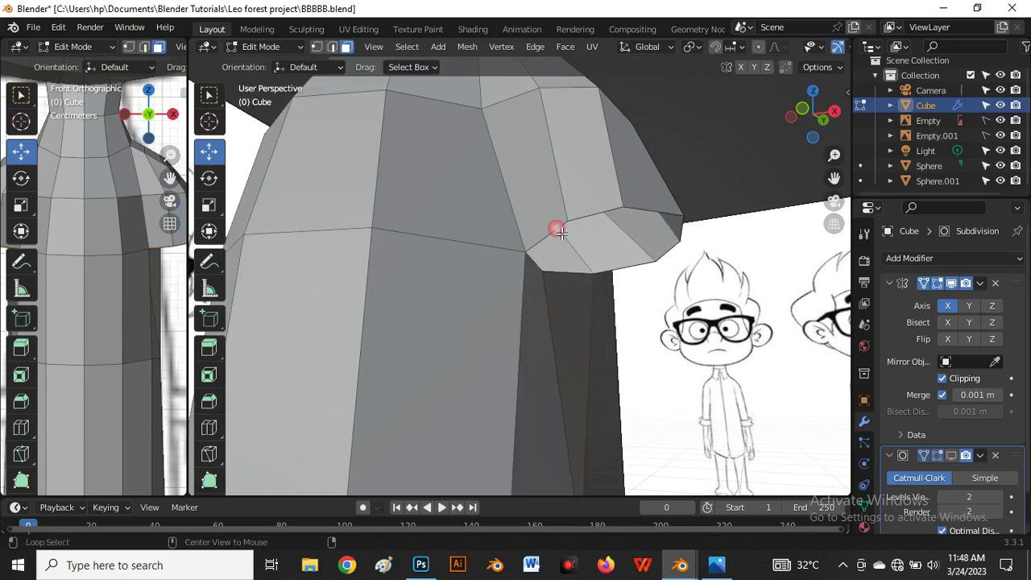
{"action": "key", "text": "2"}
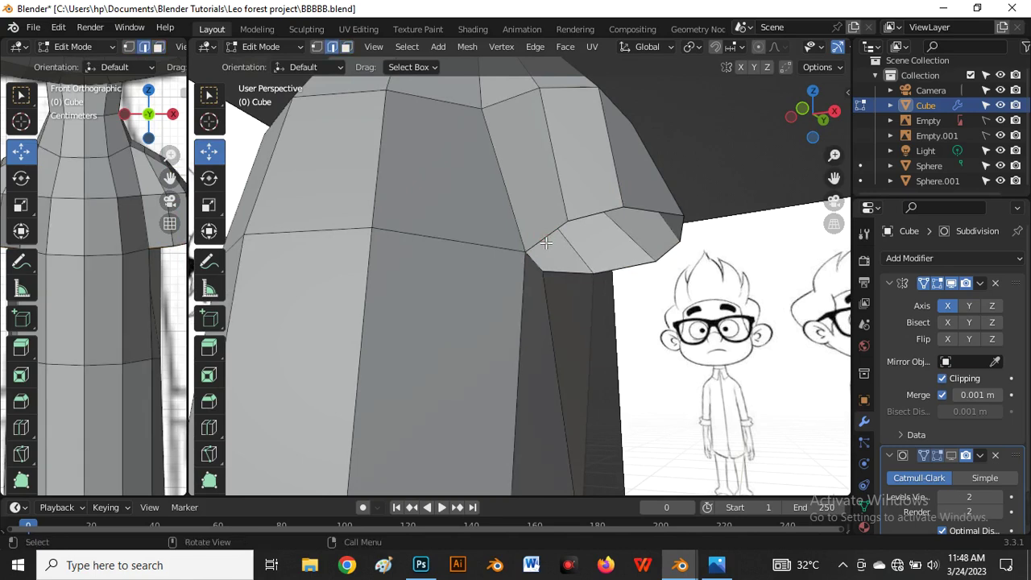
{"action": "left_click", "coordinate": [544, 245], "text": "alt"}
{"action": "key", "text": "e"}
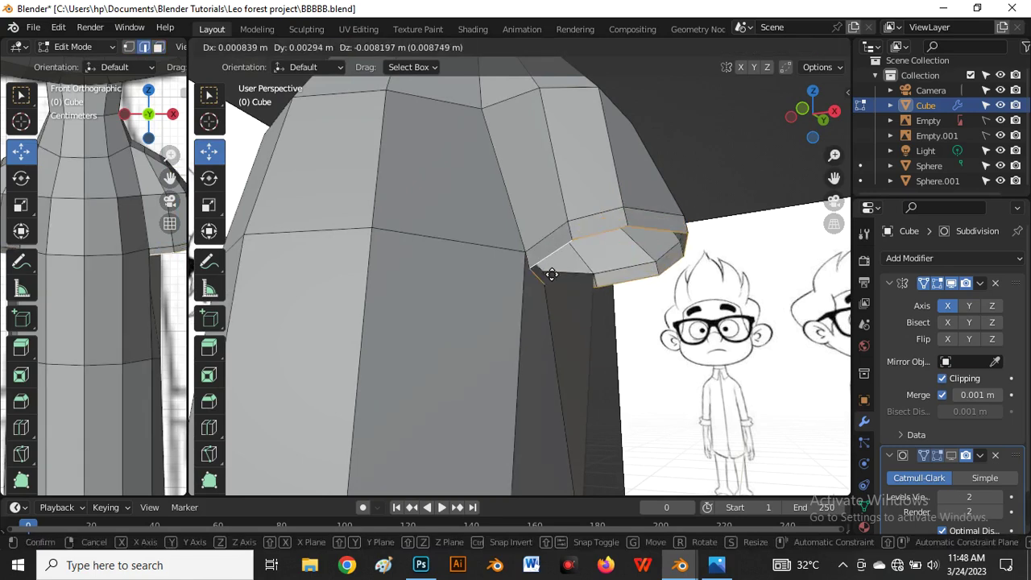
{"action": "right_click", "coordinate": [560, 305]}
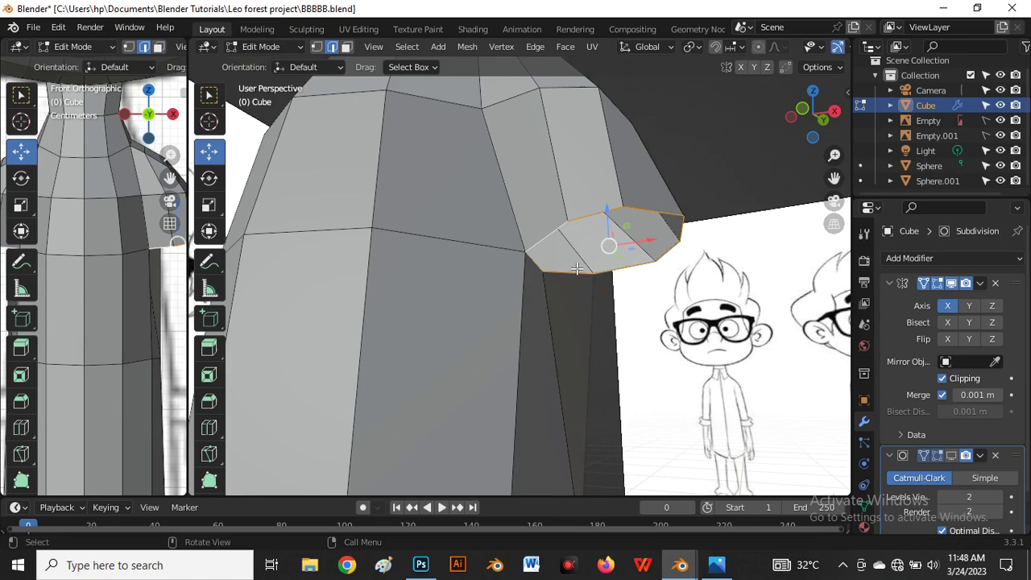
{"action": "key", "text": "1"}
{"action": "key", "text": "x"}
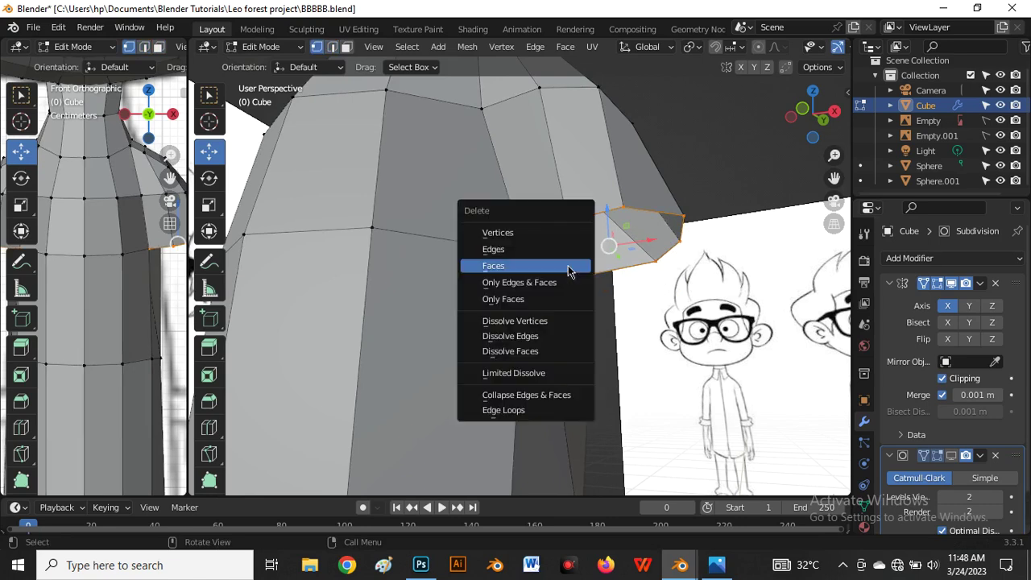
{"action": "left_click", "coordinate": [574, 232]}
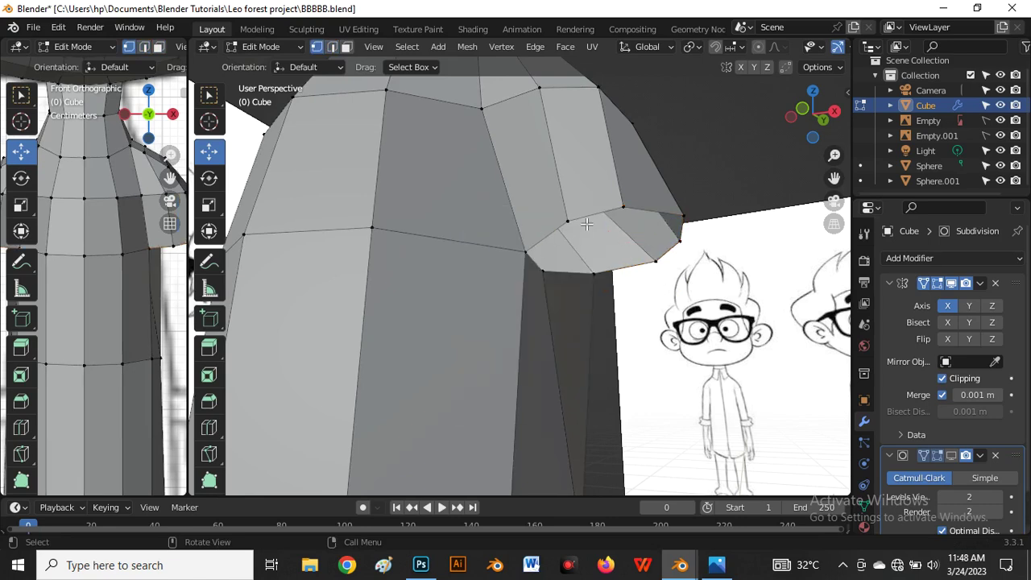
In the right view, move the two torso vertices below the sleeve opening toward the front along the Y axis.
{"action": "middle_click_drag", "start_coordinate": [567, 240], "coordinate": [453, 294]}
{"action": "key", "text": "grave"}
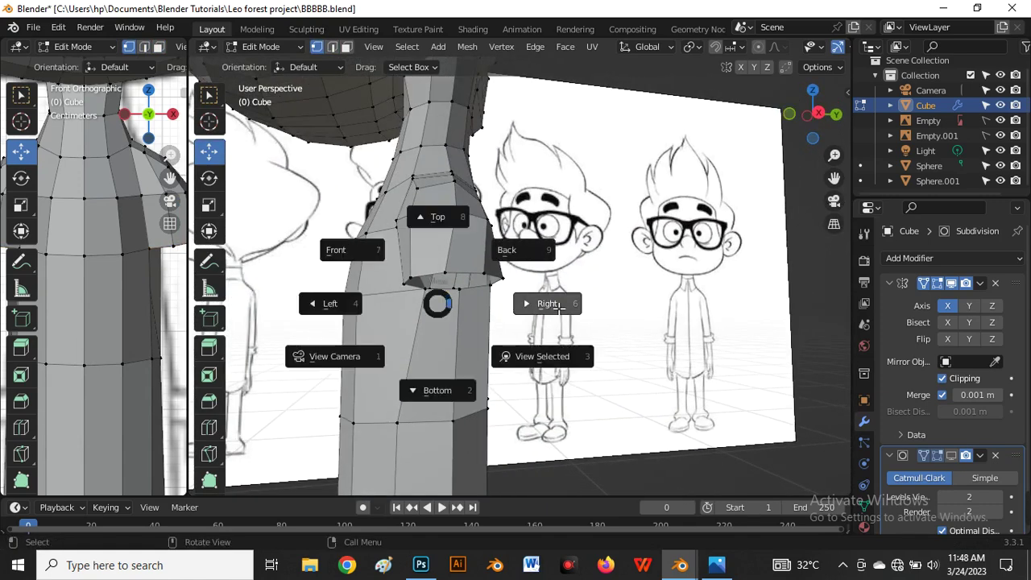
{"action": "left_click", "coordinate": [464, 300]}
{"action": "scroll", "coordinate": [420, 314], "scroll_direction": "up", "scroll_amount": 2}
{"action": "key", "text": "g"}
{"action": "key", "text": "y"}
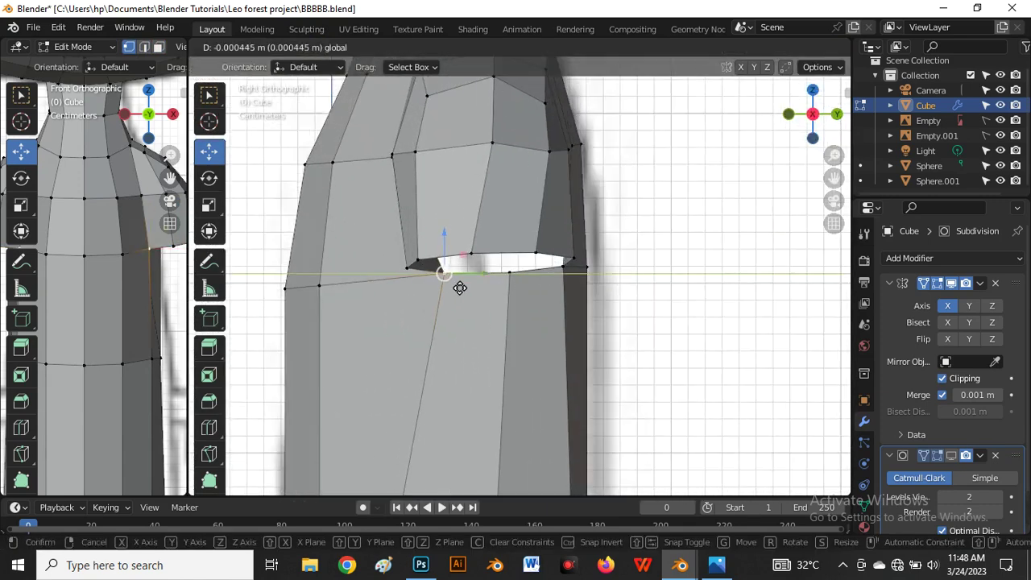
{"action": "left_click", "coordinate": [440, 294]}
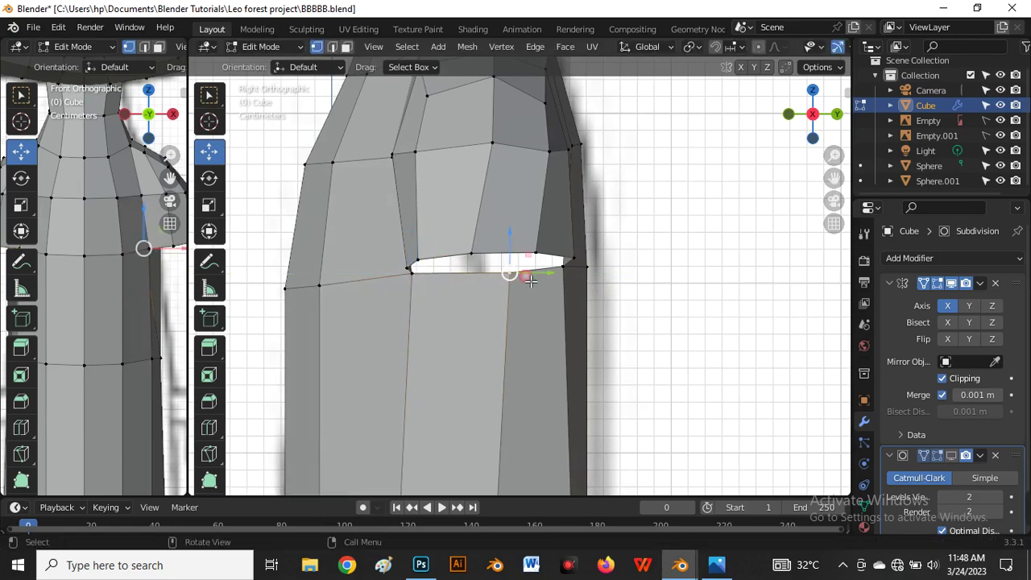
{"action": "key", "text": "g"}
{"action": "key", "text": "y"}
{"action": "left_click", "coordinate": [487, 274]}
{"action": "scroll", "coordinate": [516, 322], "scroll_direction": "down", "scroll_amount": 3}
{"action": "scroll", "coordinate": [508, 382], "scroll_direction": "up", "scroll_amount": 2}
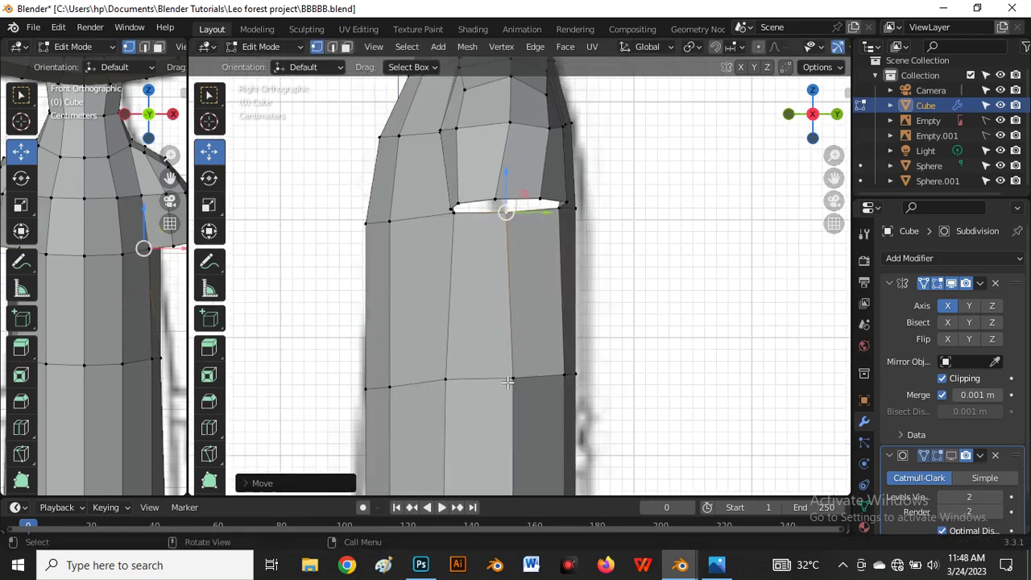
Add a horizontal loop cut midway between the torso's lowest two rows, keeping it centred, and show the mesh in wireframe.
{"action": "middle_click_drag", "start_coordinate": [537, 285], "coordinate": [567, 293]}
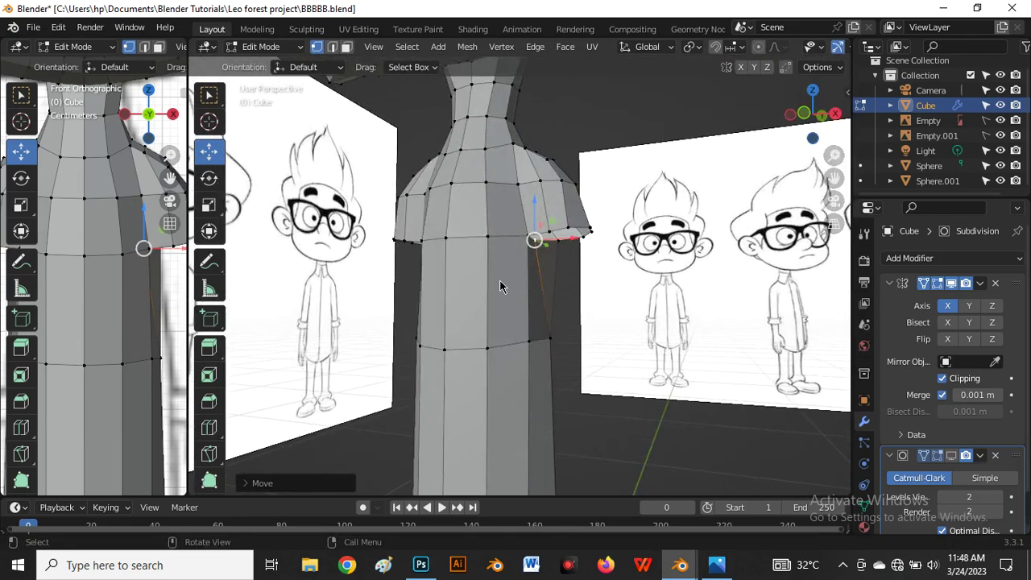
{"action": "key", "text": "grave"}
{"action": "left_click", "coordinate": [398, 233]}
{"action": "scroll", "coordinate": [570, 232], "scroll_direction": "up", "scroll_amount": 4}
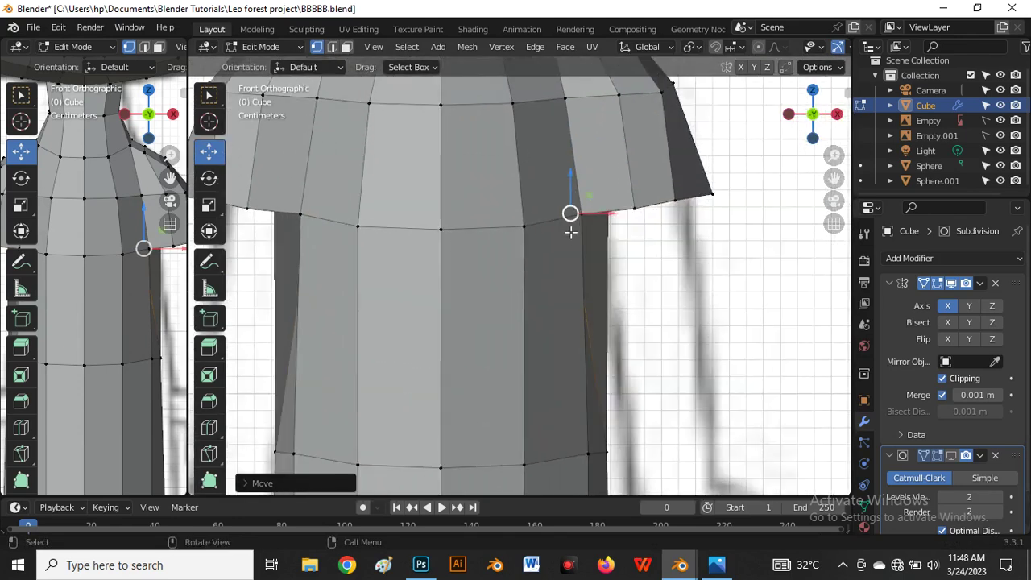
{"action": "scroll", "coordinate": [570, 232], "scroll_direction": "down", "scroll_amount": 3}
{"action": "scroll", "coordinate": [516, 298], "scroll_direction": "down", "scroll_amount": 3}
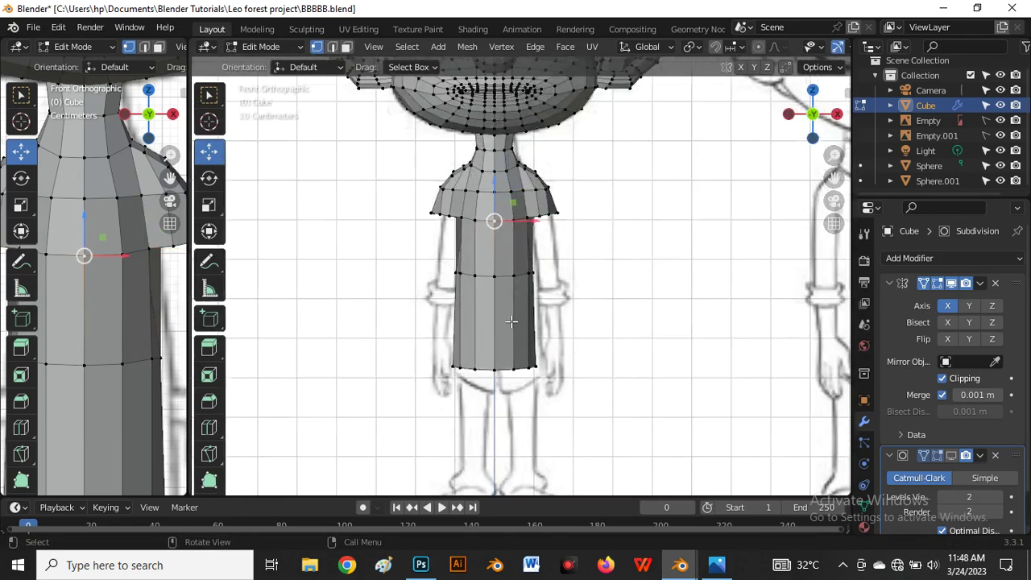
{"action": "key", "text": "ctrl+r"}
{"action": "left_click", "coordinate": [511, 320]}
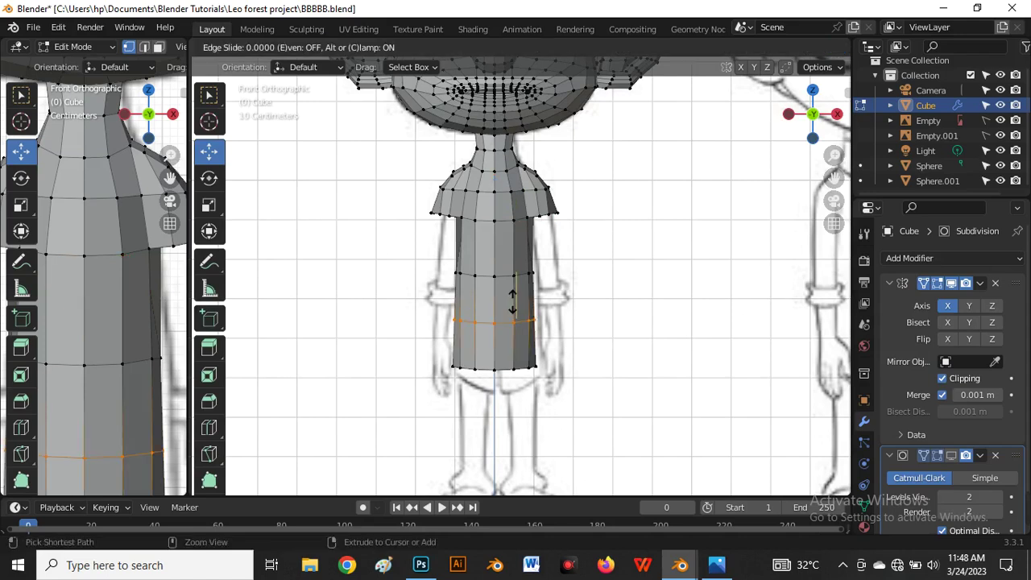
{"action": "right_click", "coordinate": [506, 292]}
{"action": "key", "text": "shift+z"}
{"action": "scroll", "coordinate": [475, 282], "scroll_direction": "up", "scroll_amount": 3}
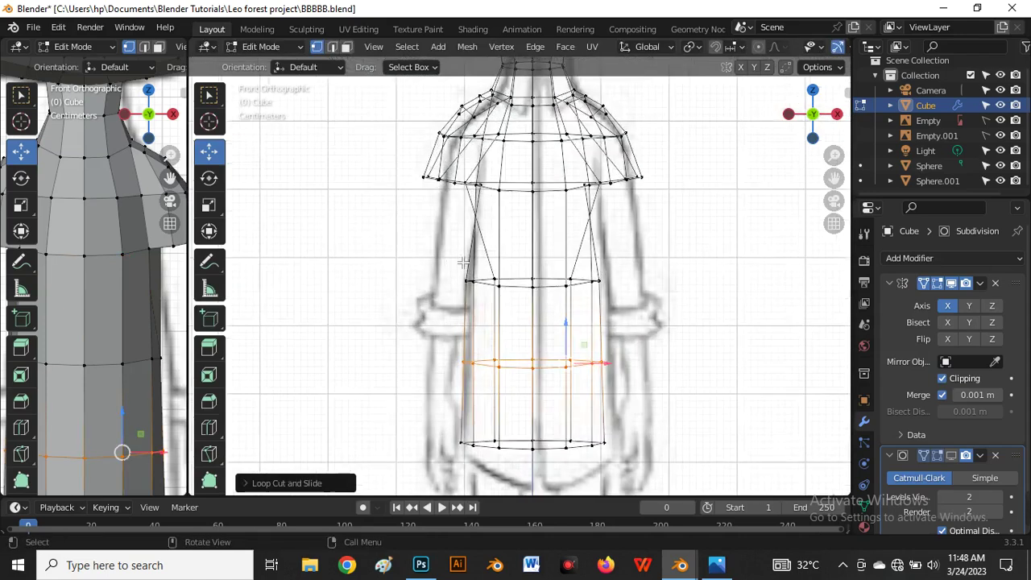
{"action": "left_click", "coordinate": [499, 288], "text": "alt"}
{"action": "left_click", "coordinate": [996, 361]}
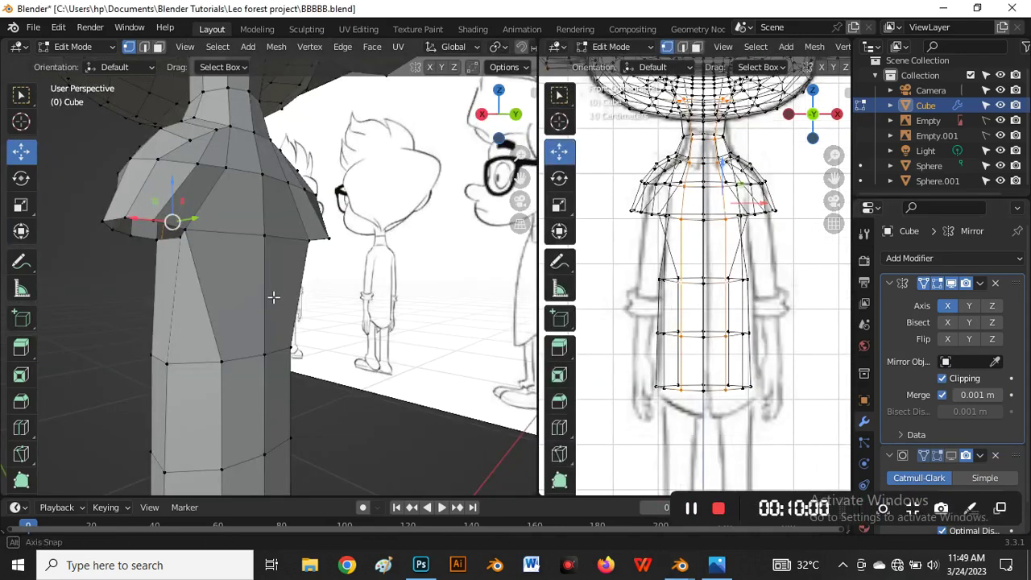
Select the rear torso vertex near the armpit and slide it along its edge toward the centre of the back.
{"action": "middle_click_drag", "start_coordinate": [272, 295], "coordinate": [169, 249]}
{"action": "left_click", "coordinate": [152, 248]}
{"action": "middle_click_drag", "start_coordinate": [240, 286], "coordinate": [215, 310]}
{"action": "scroll", "coordinate": [153, 263], "scroll_direction": "up", "scroll_amount": 2}
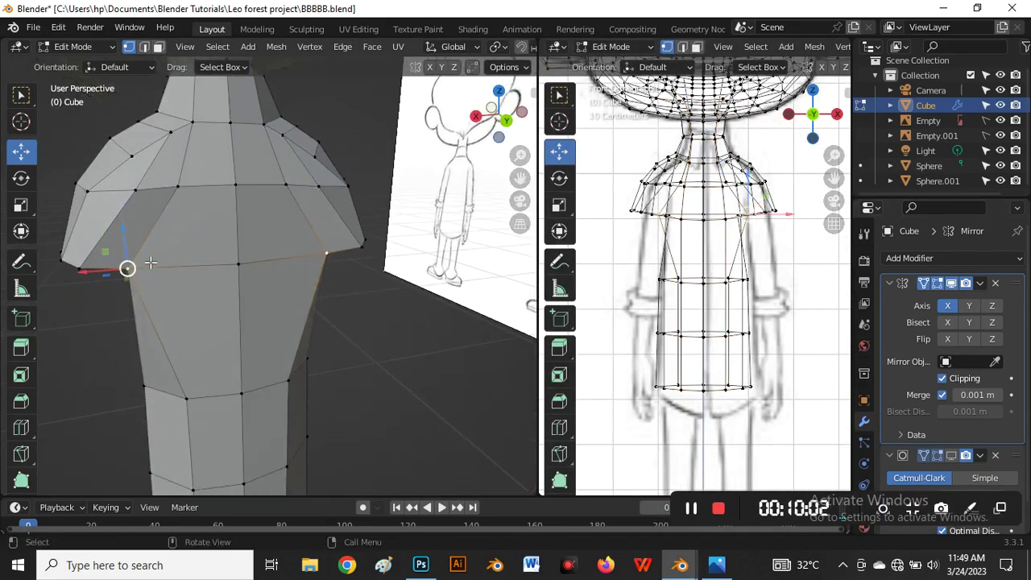
{"action": "key", "text": "shift+v"}
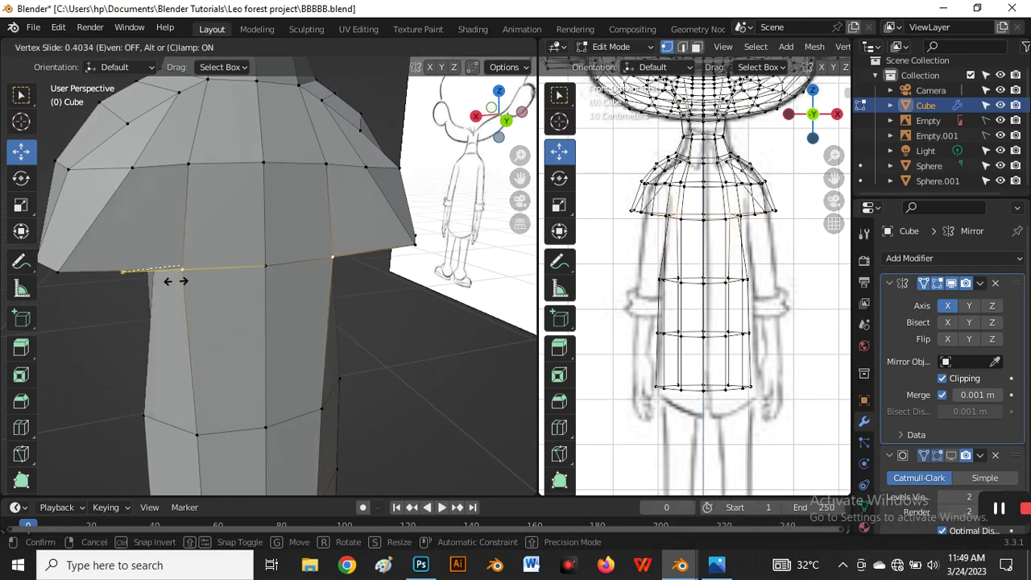
{"action": "left_click", "coordinate": [191, 286]}
Move the rear armpit vertex forward along the Y axis, using the right view in solid shading to judge its position.
{"action": "scroll", "coordinate": [190, 286], "scroll_direction": "down", "scroll_amount": 3}
{"action": "middle_click_drag", "start_coordinate": [190, 286], "coordinate": [311, 225]}
{"action": "middle_click_drag", "start_coordinate": [307, 223], "coordinate": [274, 258]}
{"action": "left_click_drag", "start_coordinate": [266, 240], "coordinate": [255, 232]}
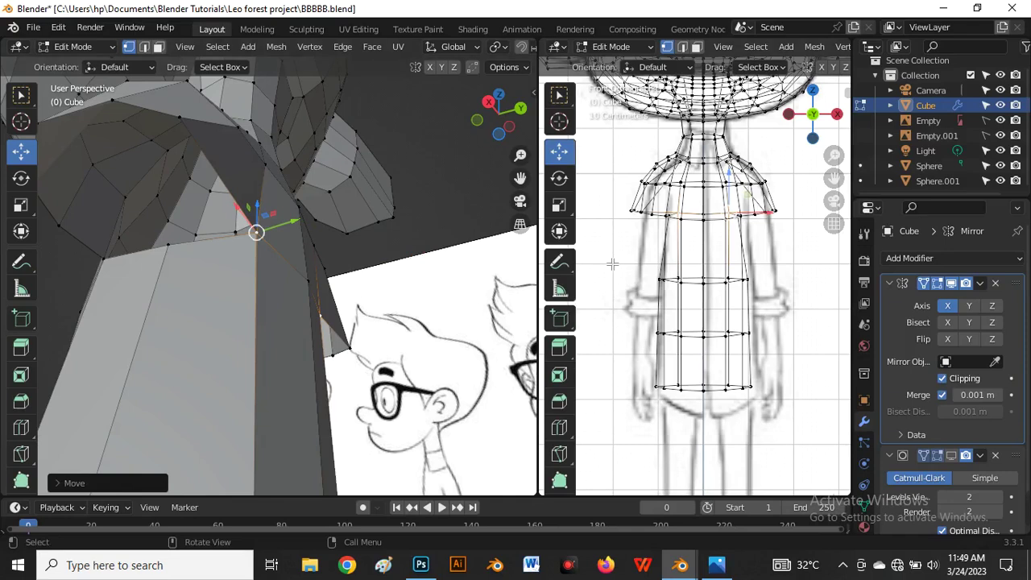
{"action": "key", "text": "grave"}
{"action": "left_click", "coordinate": [761, 279]}
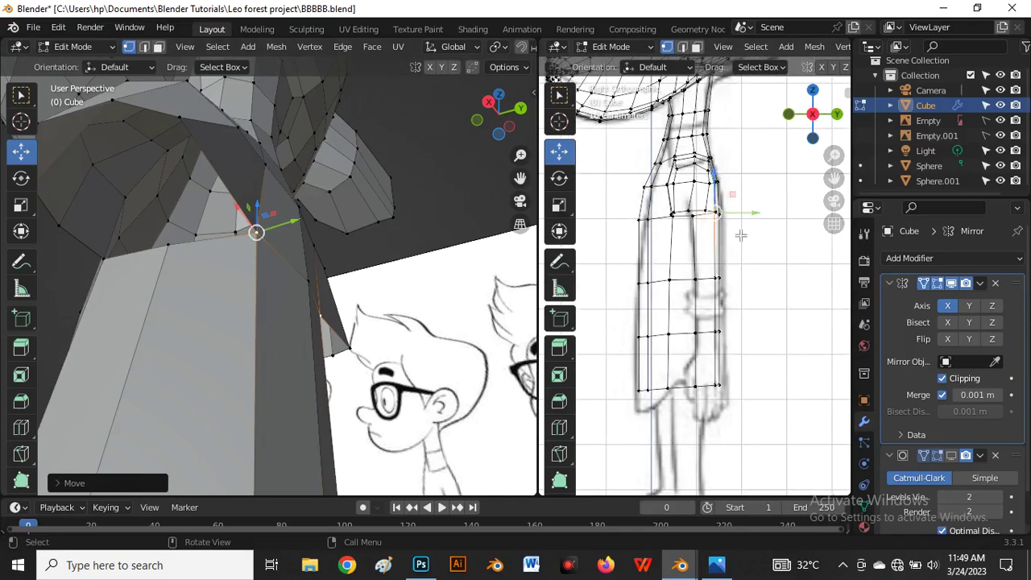
{"action": "scroll", "coordinate": [741, 234], "scroll_direction": "up", "scroll_amount": 5}
{"action": "left_click_drag", "start_coordinate": [711, 196], "coordinate": [710, 197]}
{"action": "left_click_drag", "start_coordinate": [287, 230], "coordinate": [274, 230]}
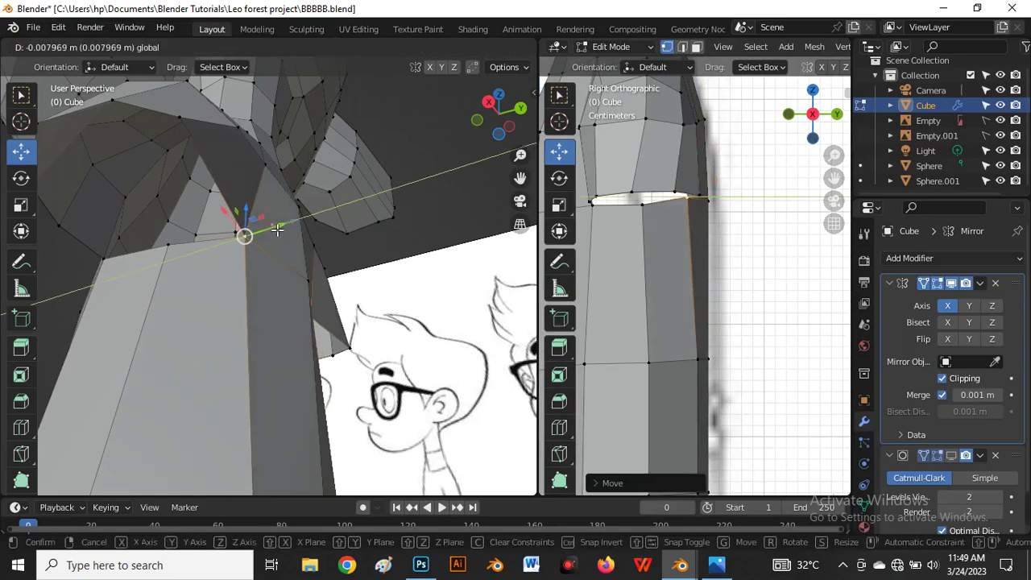
{"action": "middle_click_drag", "start_coordinate": [274, 231], "coordinate": [249, 352]}
{"action": "scroll", "coordinate": [249, 351], "scroll_direction": "up", "scroll_amount": 5}
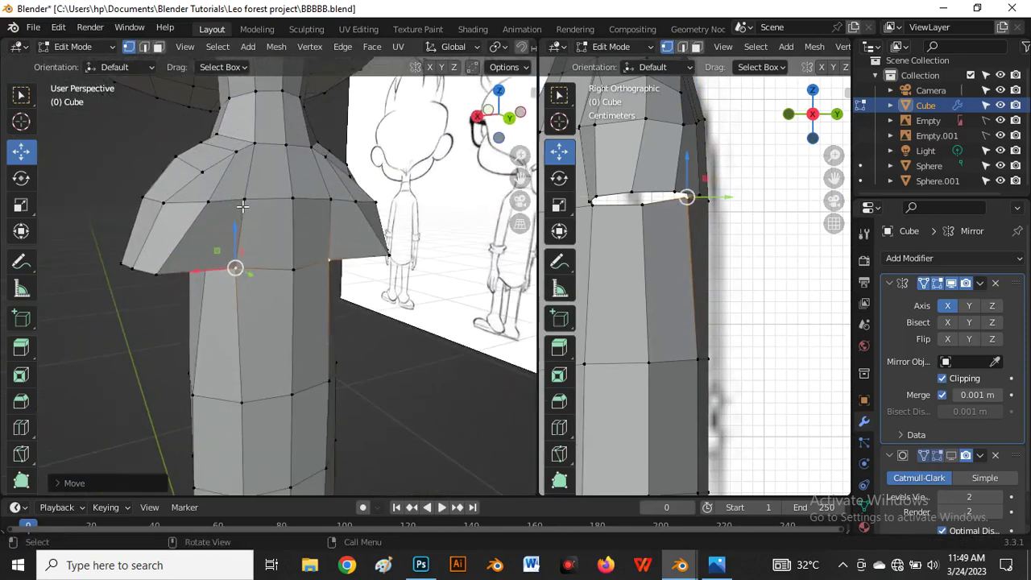
Try a horizontal loop cut around the chest and sleeves just above the sleeve openings, and undo it.
{"action": "middle_click_drag", "start_coordinate": [274, 218], "coordinate": [420, 264]}
{"action": "key", "text": "ctrl+r"}
{"action": "left_click", "coordinate": [246, 225]}
{"action": "left_click", "coordinate": [239, 225]}
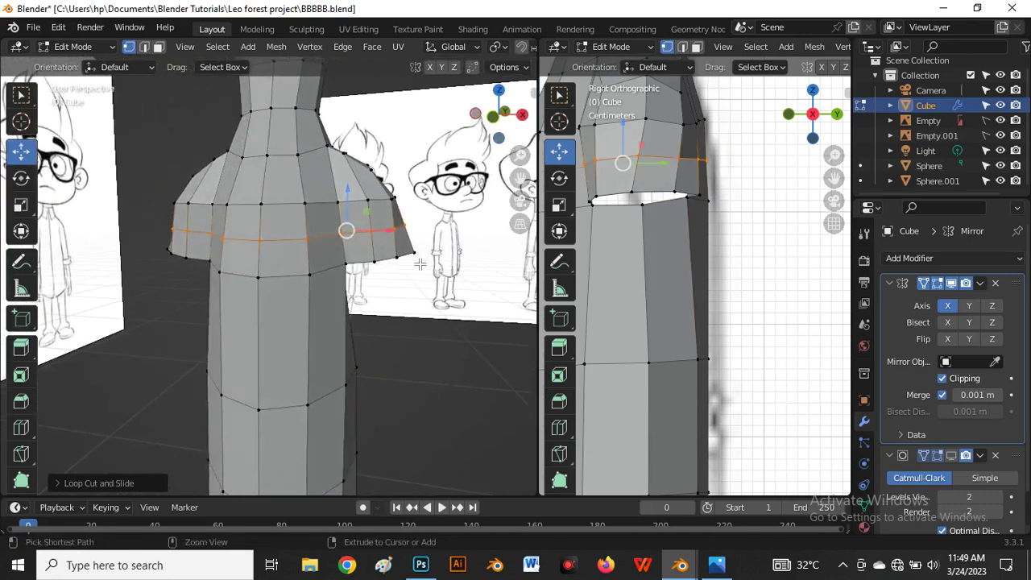
{"action": "key", "text": "ctrl+z"}
In the front view, nudge the front vertex in the sleeve's middle row slightly up and toward the body.
{"action": "key", "text": "grave"}
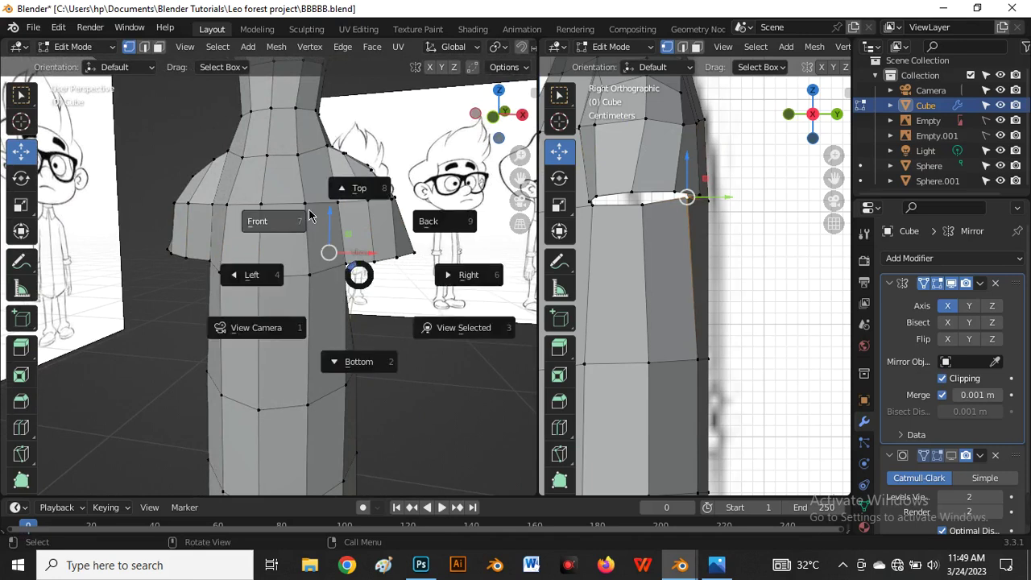
{"action": "left_click", "coordinate": [315, 216]}
{"action": "scroll", "coordinate": [251, 170], "scroll_direction": "up", "scroll_amount": 3}
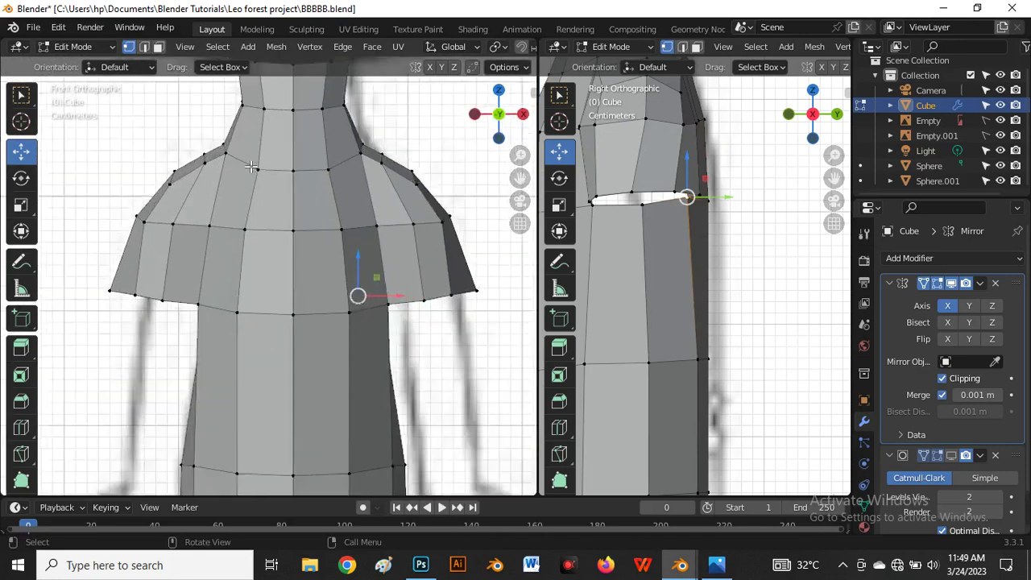
{"action": "scroll", "coordinate": [251, 170], "scroll_direction": "down", "scroll_amount": 4}
{"action": "scroll", "coordinate": [346, 232], "scroll_direction": "up", "scroll_amount": 4}
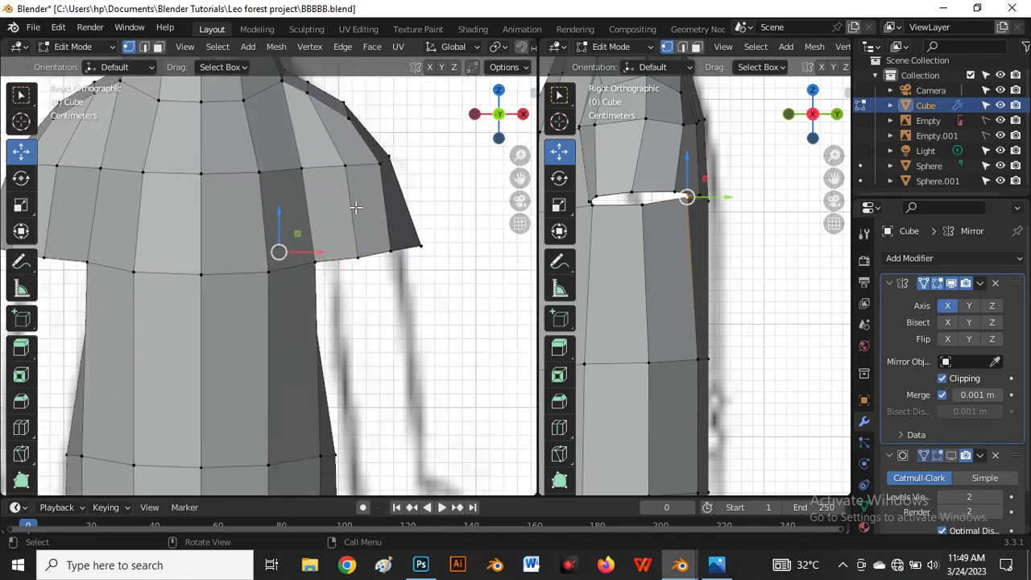
{"action": "scroll", "coordinate": [356, 208], "scroll_direction": "down", "scroll_amount": 4}
{"action": "scroll", "coordinate": [356, 207], "scroll_direction": "up", "scroll_amount": 6}
{"action": "key", "text": "g"}
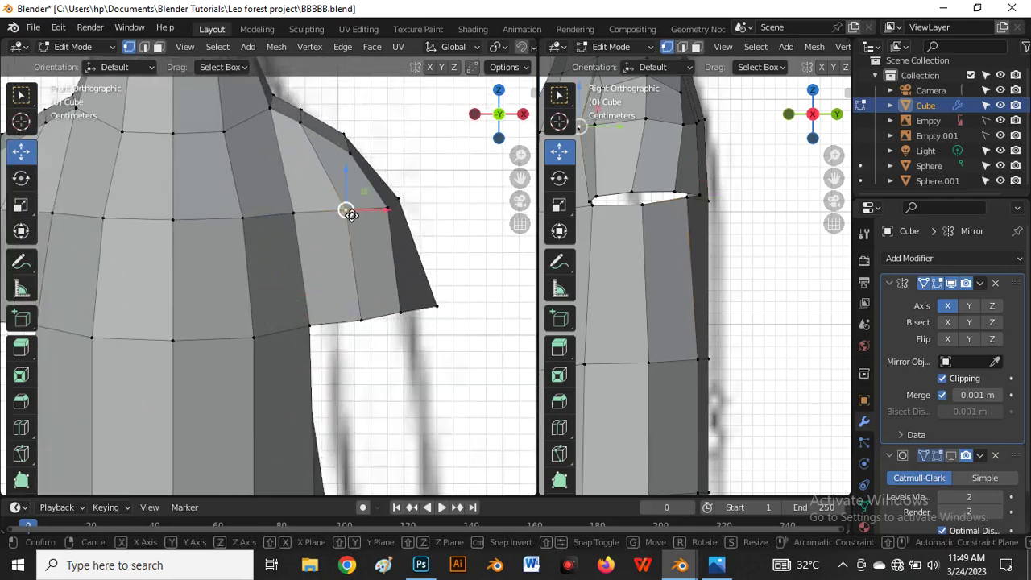
{"action": "left_click", "coordinate": [341, 202]}
{"action": "scroll", "coordinate": [330, 207], "scroll_direction": "down", "scroll_amount": 5}
{"action": "middle_click_drag", "start_coordinate": [329, 207], "coordinate": [283, 349]}
In front wireframe view, select the torso edge loop below the armpits and edge-slide it up closer to the sleeves.
{"action": "key", "text": "grave"}
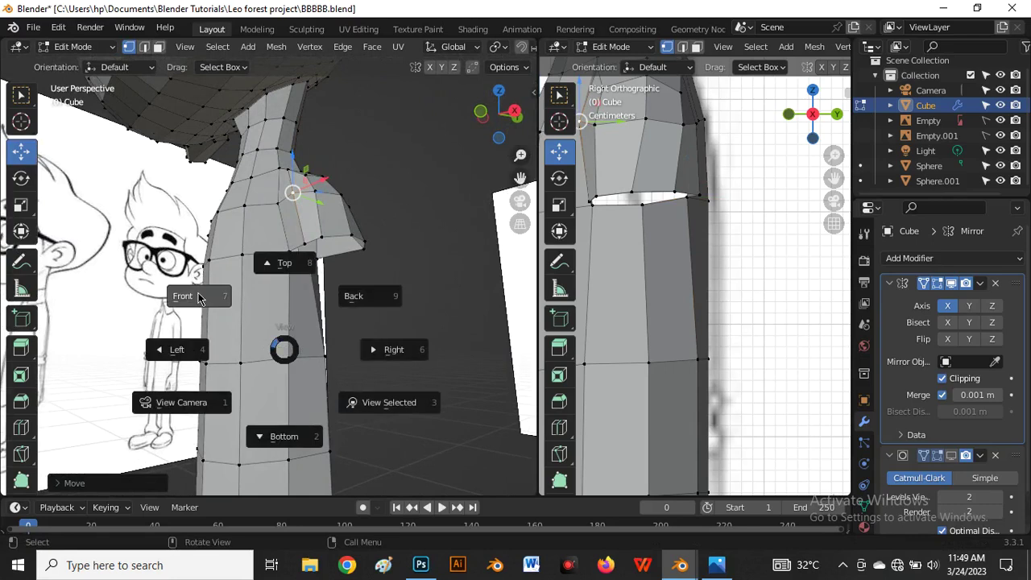
{"action": "left_click", "coordinate": [199, 298]}
{"action": "scroll", "coordinate": [318, 342], "scroll_direction": "up", "scroll_amount": 4}
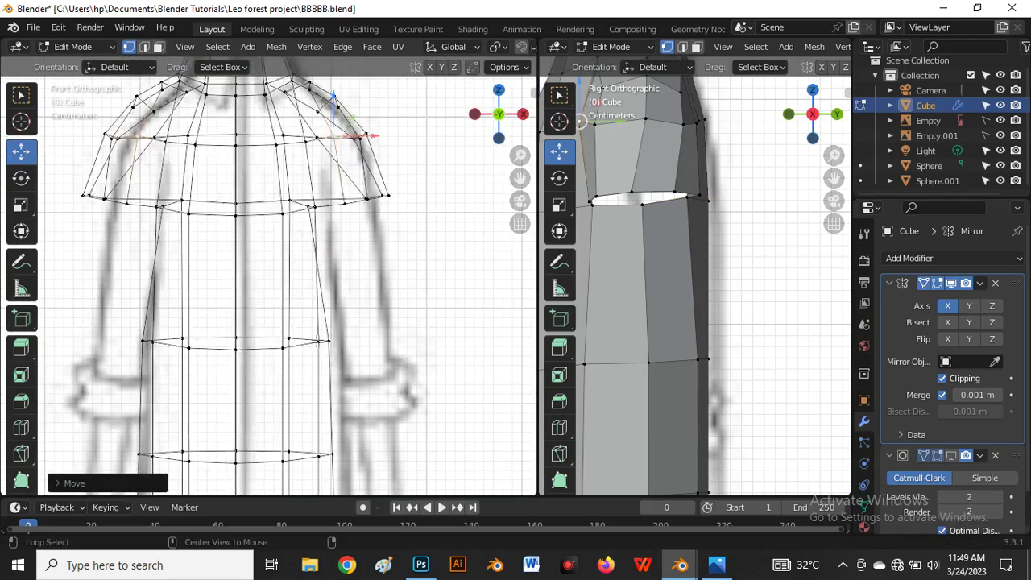
{"action": "left_click", "coordinate": [277, 348], "text": "alt"}
{"action": "key", "text": "g"}
{"action": "key", "text": "g"}
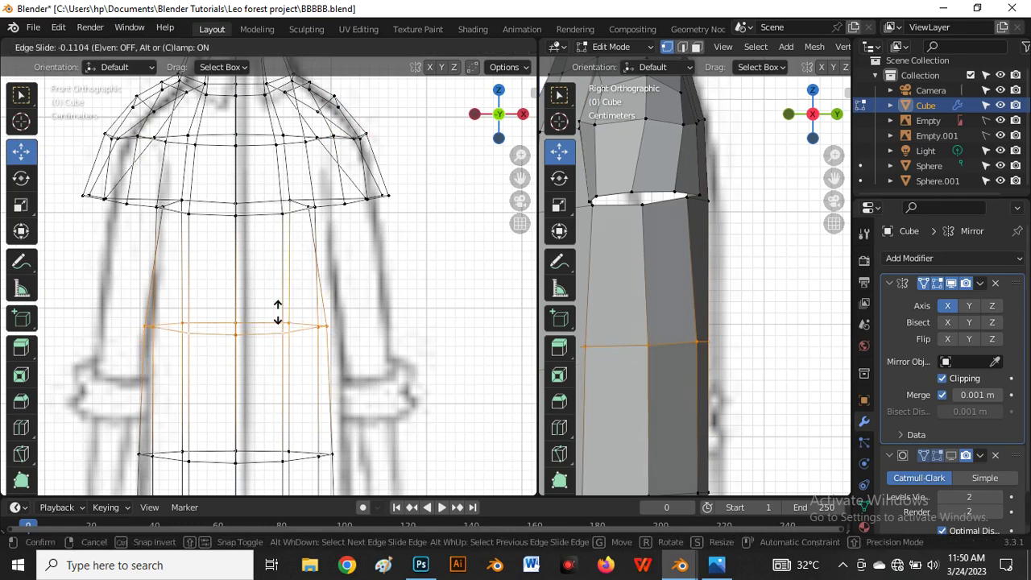
{"action": "left_click", "coordinate": [278, 262]}
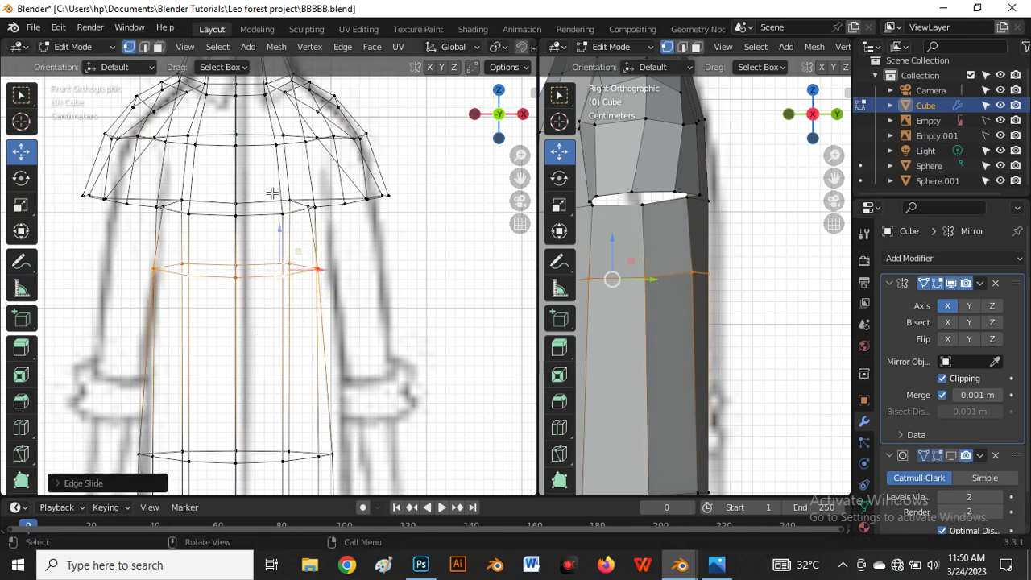
Select the armpit-level edge loop, move it slightly outward along the X axis and return to solid shading.
{"action": "left_click", "coordinate": [298, 211], "text": "alt"}
{"action": "key", "text": "g"}
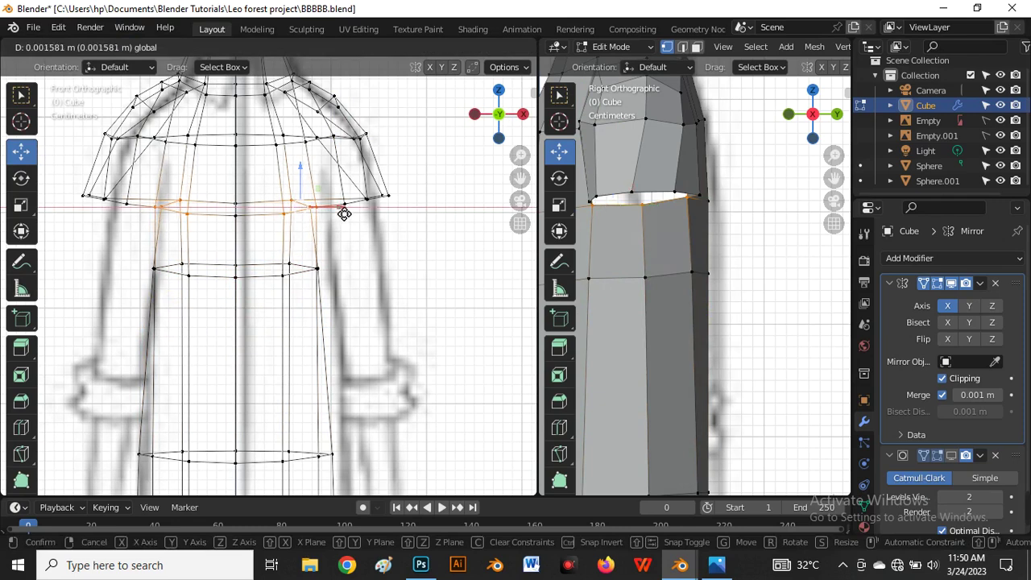
{"action": "left_click", "coordinate": [347, 210]}
{"action": "key", "text": "shift+z"}
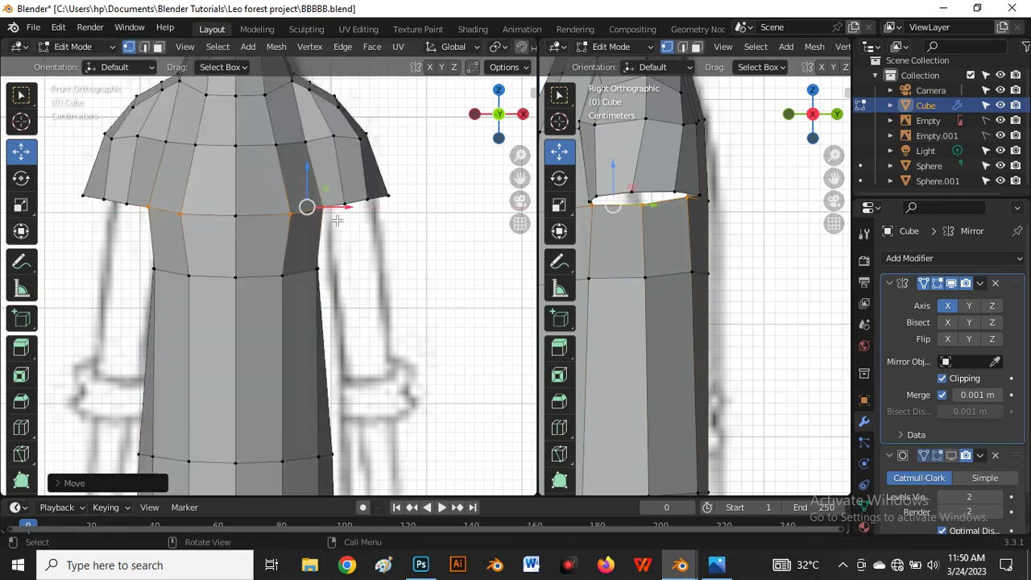
Move the inner front vertices of the armpit row and the chest row above it inward along the X axis.
{"action": "left_click", "coordinate": [302, 220]}
{"action": "left_click_drag", "start_coordinate": [331, 221], "coordinate": [321, 227]}
{"action": "scroll", "coordinate": [308, 269], "scroll_direction": "up", "scroll_amount": 1}
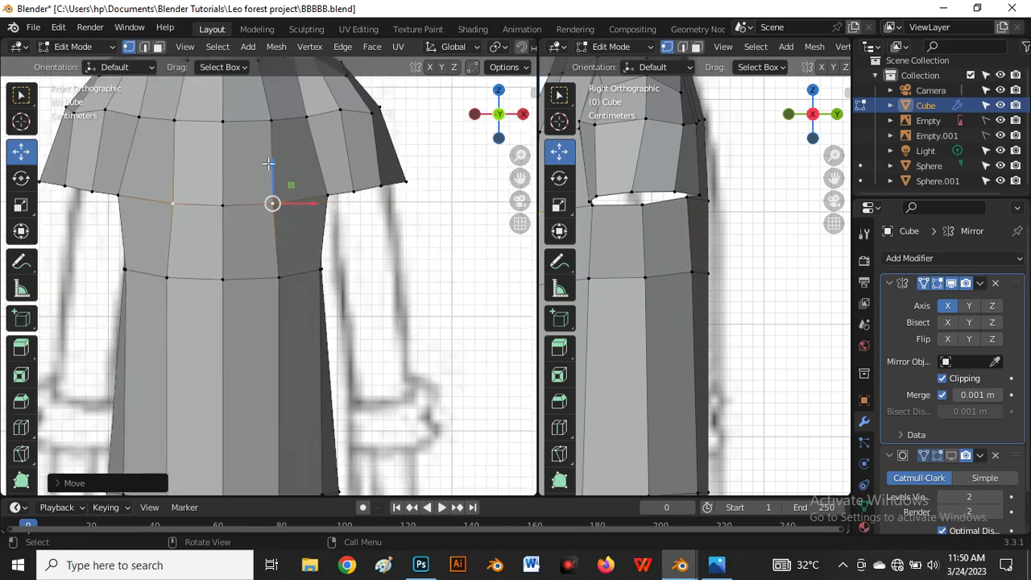
{"action": "left_click", "coordinate": [282, 122]}
{"action": "left_click_drag", "start_coordinate": [304, 126], "coordinate": [297, 132]}
{"action": "scroll", "coordinate": [283, 193], "scroll_direction": "down", "scroll_amount": 3}
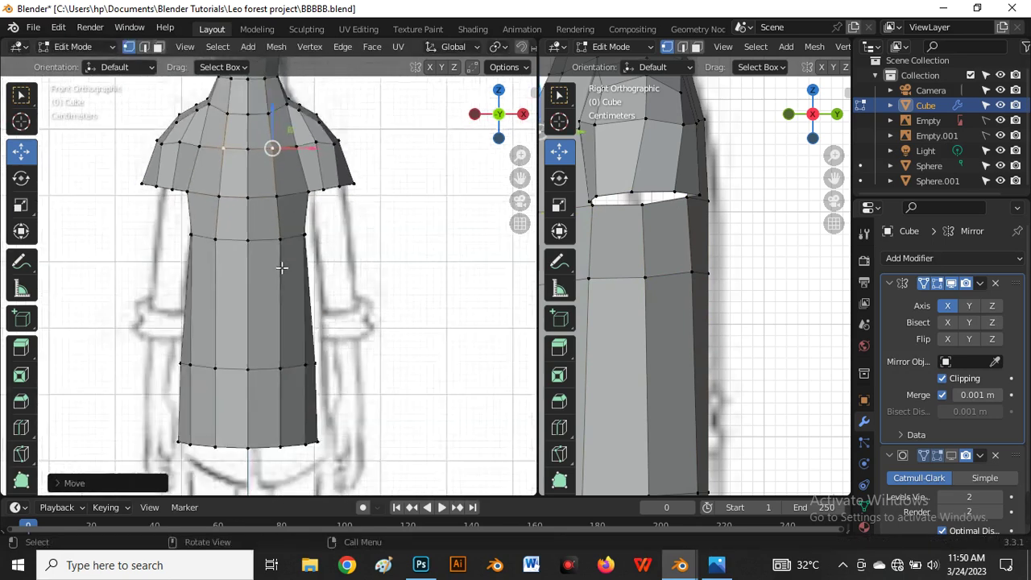
Reposition the outer front vertex of the row below the armpit along X and move the armpit vertex above it inward.
{"action": "scroll", "coordinate": [283, 269], "scroll_direction": "up", "scroll_amount": 2}
{"action": "left_click", "coordinate": [296, 235]}
{"action": "left_click_drag", "start_coordinate": [316, 226], "coordinate": [337, 228]}
{"action": "scroll", "coordinate": [316, 221], "scroll_direction": "up", "scroll_amount": 2}
{"action": "left_click", "coordinate": [324, 227]}
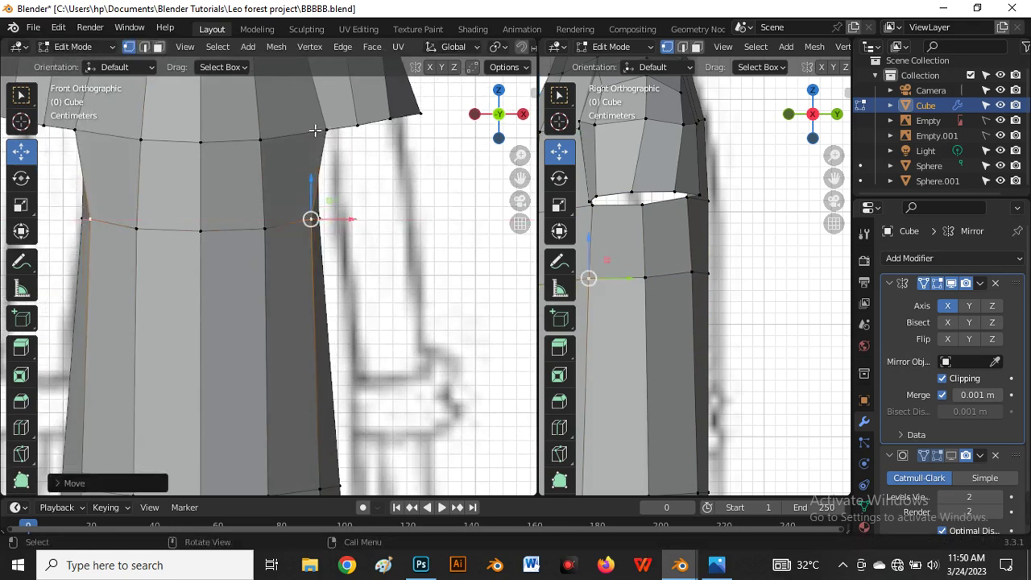
{"action": "left_click", "coordinate": [332, 134]}
{"action": "left_click_drag", "start_coordinate": [363, 139], "coordinate": [345, 141]}
{"action": "scroll", "coordinate": [331, 226], "scroll_direction": "down", "scroll_amount": 4}
{"action": "scroll", "coordinate": [320, 293], "scroll_direction": "up", "scroll_amount": 1}
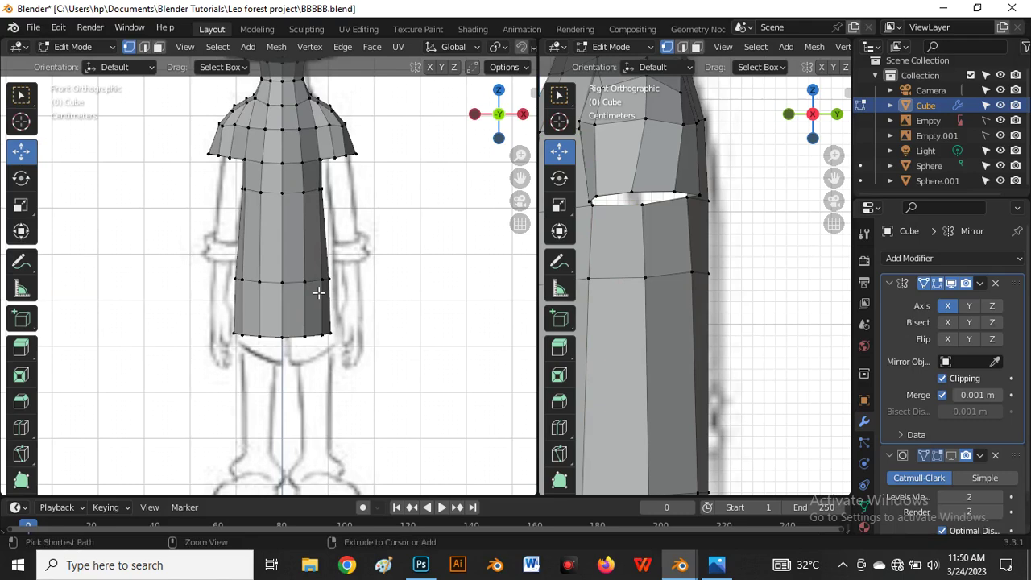
Add a horizontal loop cut across the torso's long middle section, positioned slightly below its midpoint.
{"action": "key", "text": "ctrl+r"}
{"action": "left_click", "coordinate": [294, 259]}
{"action": "left_click", "coordinate": [294, 270]}
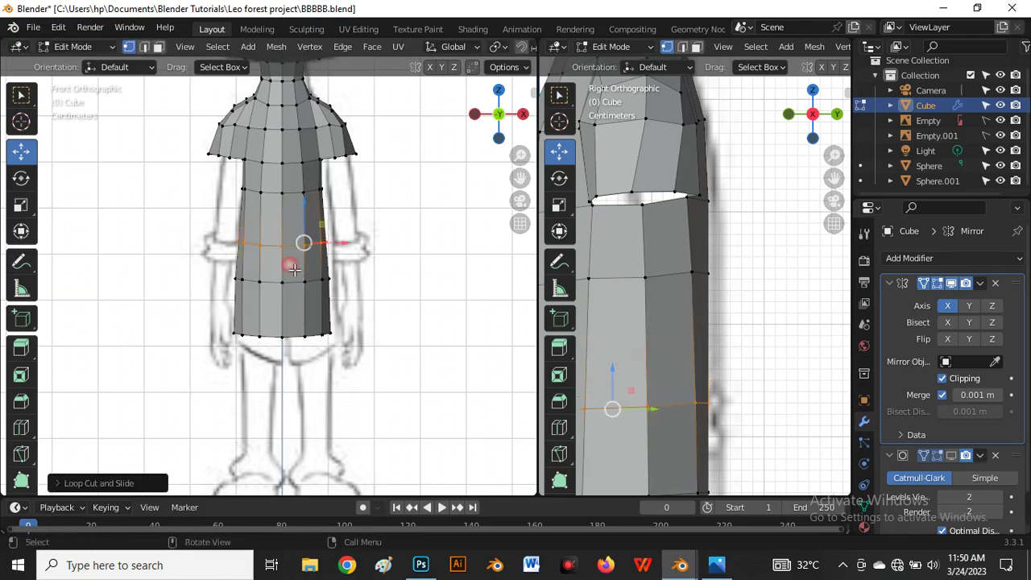
Select the torso edge loop just above the hem and move it slightly inward along the X axis.
{"action": "key", "text": "shift+z"}
{"action": "scroll", "coordinate": [326, 265], "scroll_direction": "up", "scroll_amount": 2}
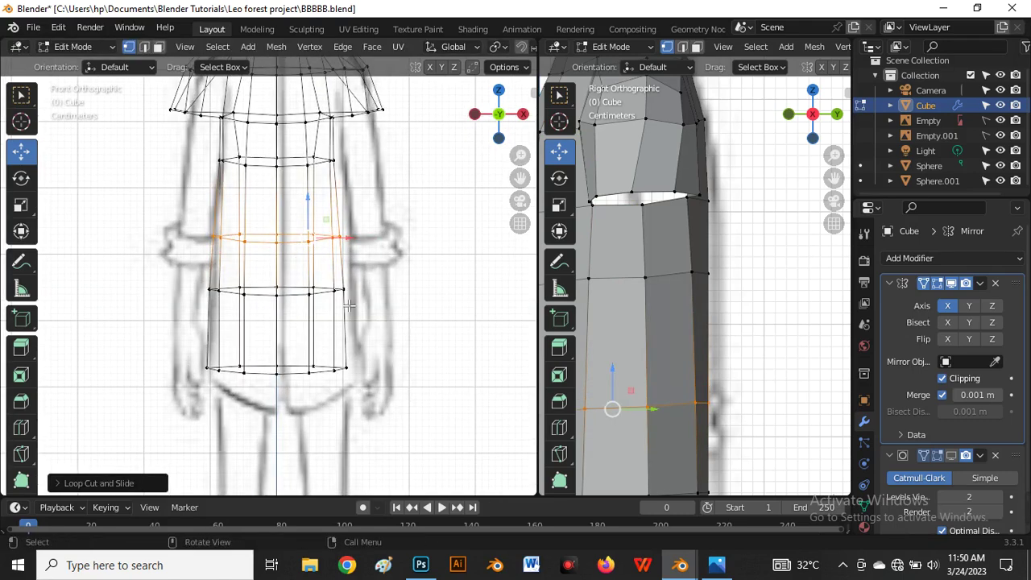
{"action": "left_click", "coordinate": [320, 301], "text": "alt"}
{"action": "key", "text": "shift+z"}
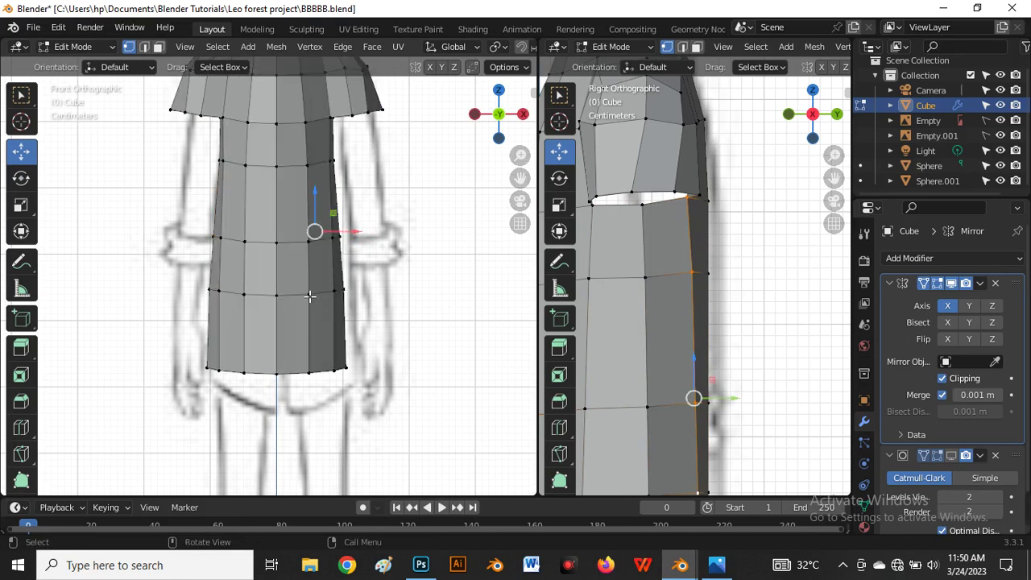
{"action": "scroll", "coordinate": [312, 290], "scroll_direction": "down", "scroll_amount": 1}
{"action": "scroll", "coordinate": [318, 290], "scroll_direction": "up", "scroll_amount": 3}
{"action": "left_click", "coordinate": [353, 297], "text": "alt"}
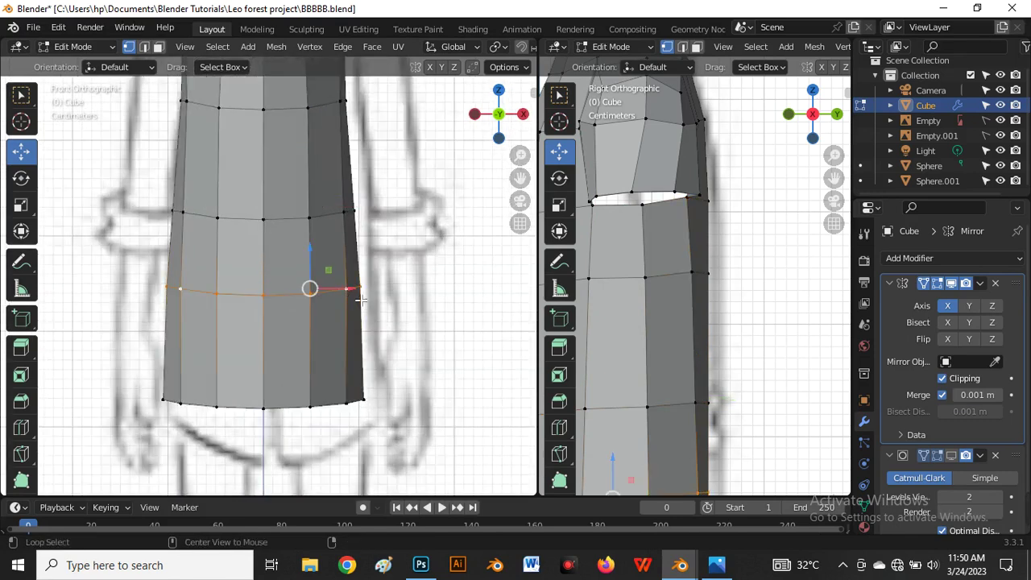
{"action": "key", "text": "s"}
{"action": "right_click", "coordinate": [376, 299]}
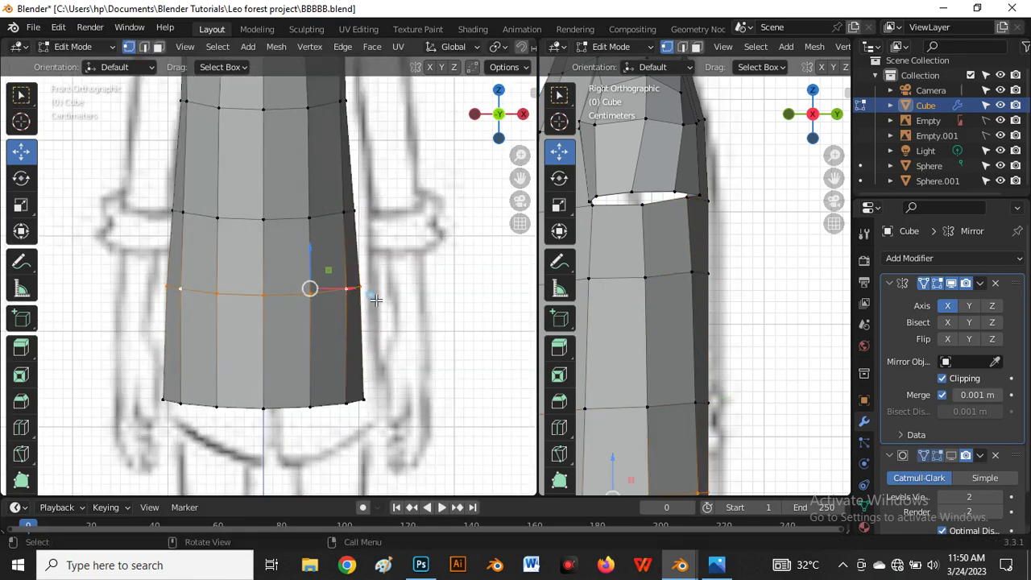
{"action": "left_click_drag", "start_coordinate": [356, 294], "coordinate": [346, 292]}
{"action": "scroll", "coordinate": [333, 277], "scroll_direction": "down", "scroll_amount": 3}
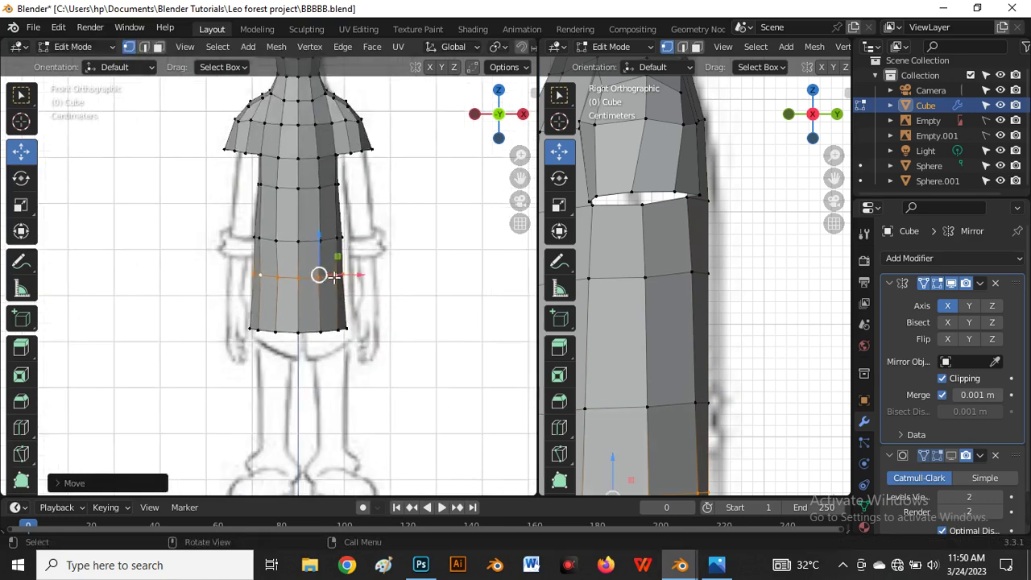
Move the cuff-level torso edge loop slightly inward along the X axis.
{"action": "scroll", "coordinate": [326, 240], "scroll_direction": "up", "scroll_amount": 2}
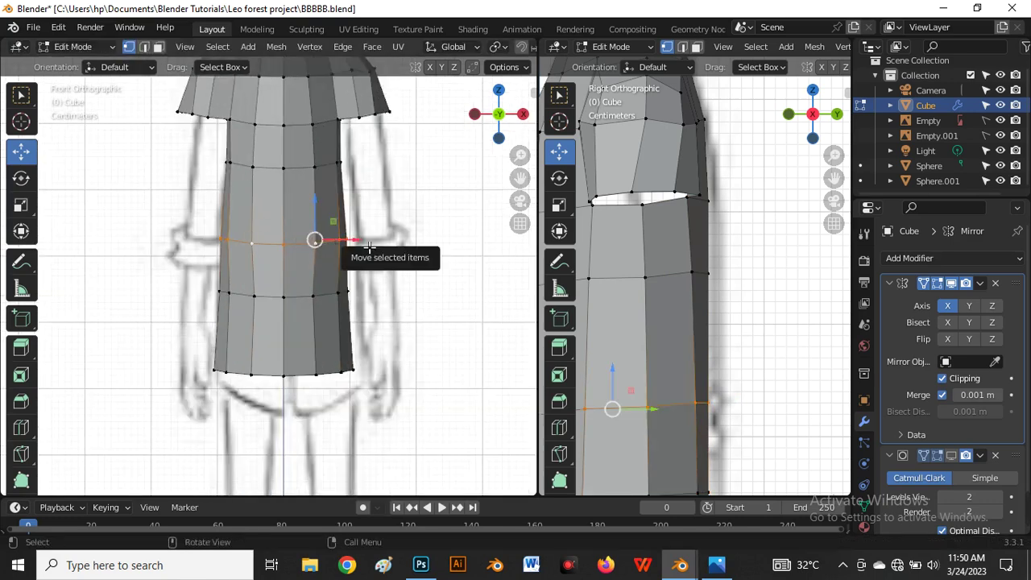
{"action": "left_click_drag", "start_coordinate": [355, 241], "coordinate": [363, 250]}
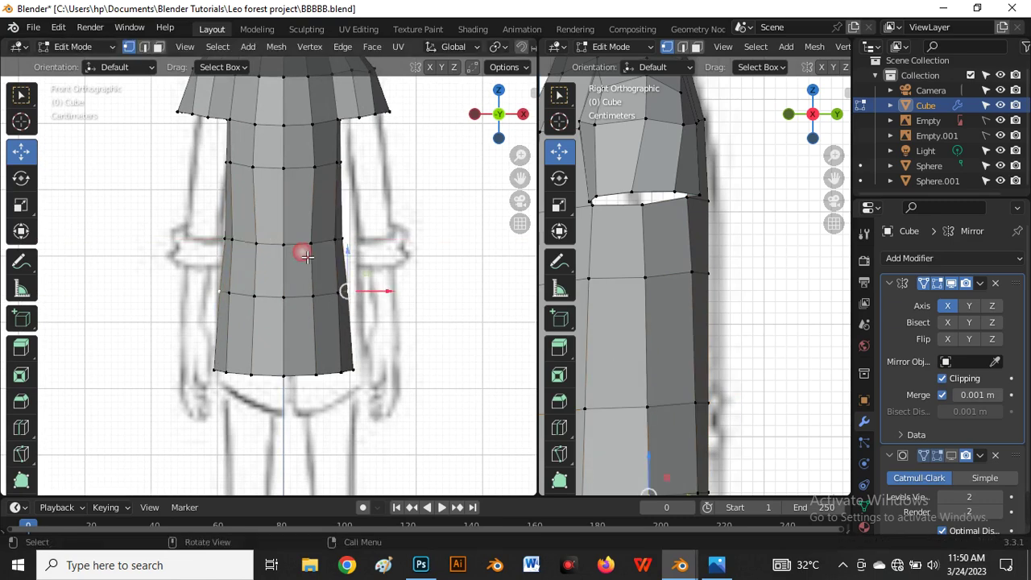
{"action": "scroll", "coordinate": [226, 293], "scroll_direction": "down", "scroll_amount": 3}
{"action": "scroll", "coordinate": [187, 227], "scroll_direction": "up", "scroll_amount": 5}
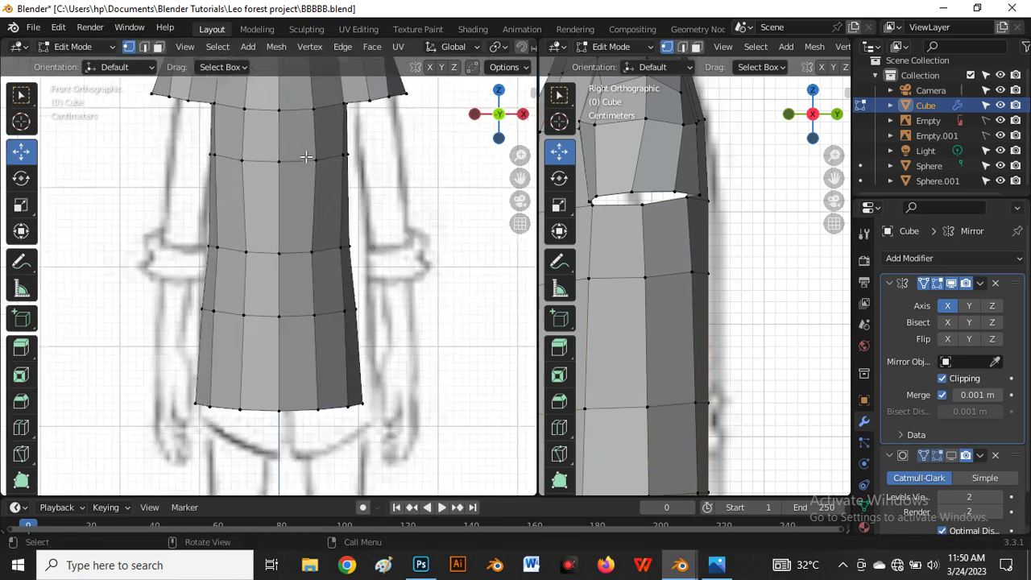
Select the edge loop below the sleeve opening, one row above cuff level, and adjust its width along X.
{"action": "left_click", "coordinate": [362, 167], "text": "alt"}
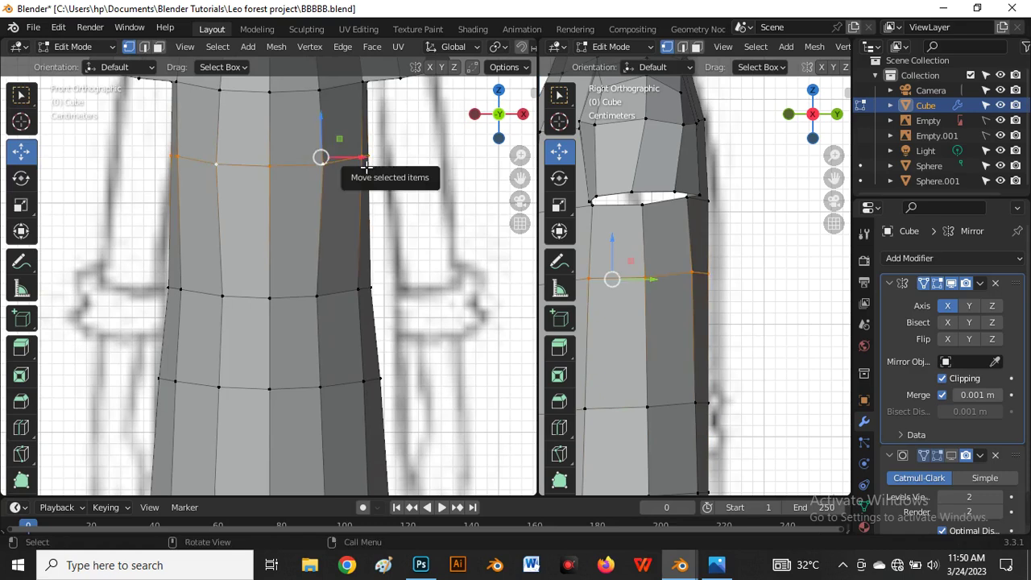
{"action": "left_click_drag", "start_coordinate": [366, 167], "coordinate": [337, 139]}
{"action": "scroll", "coordinate": [290, 251], "scroll_direction": "down", "scroll_amount": 4}
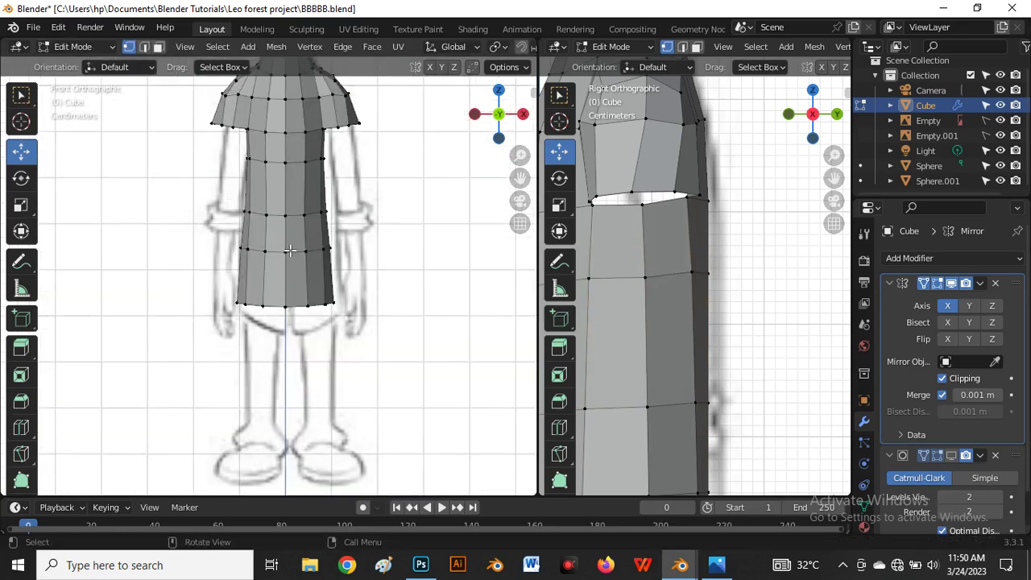
Select the shirt's bottom vertex row in x-ray side view and raise it about 0.04 m along the Z axis.
{"action": "scroll", "coordinate": [290, 250], "scroll_direction": "down", "scroll_amount": 2}
{"action": "scroll", "coordinate": [293, 306], "scroll_direction": "up", "scroll_amount": 4}
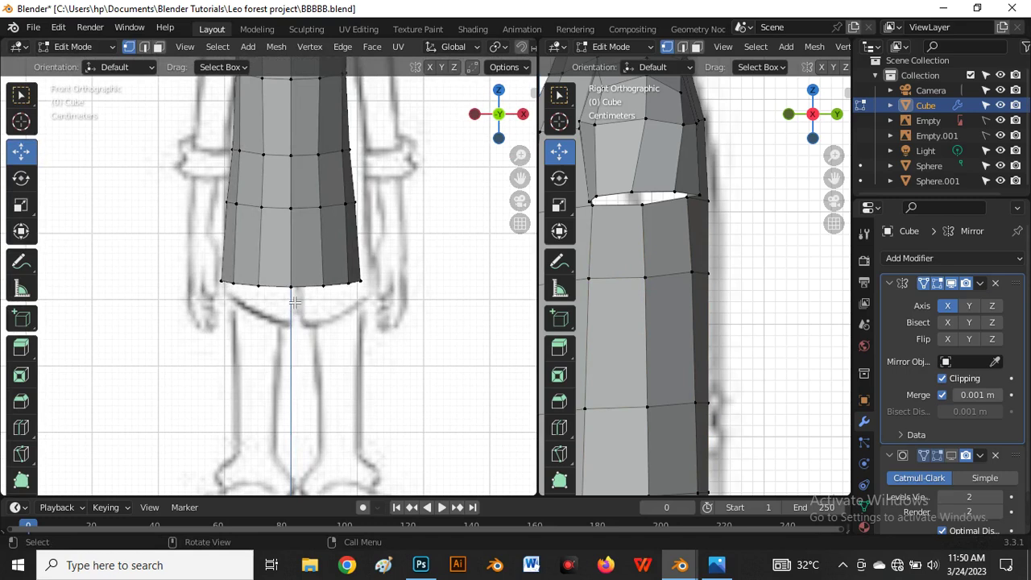
{"action": "scroll", "coordinate": [294, 302], "scroll_direction": "up", "scroll_amount": 1}
{"action": "scroll", "coordinate": [289, 302], "scroll_direction": "down", "scroll_amount": 1}
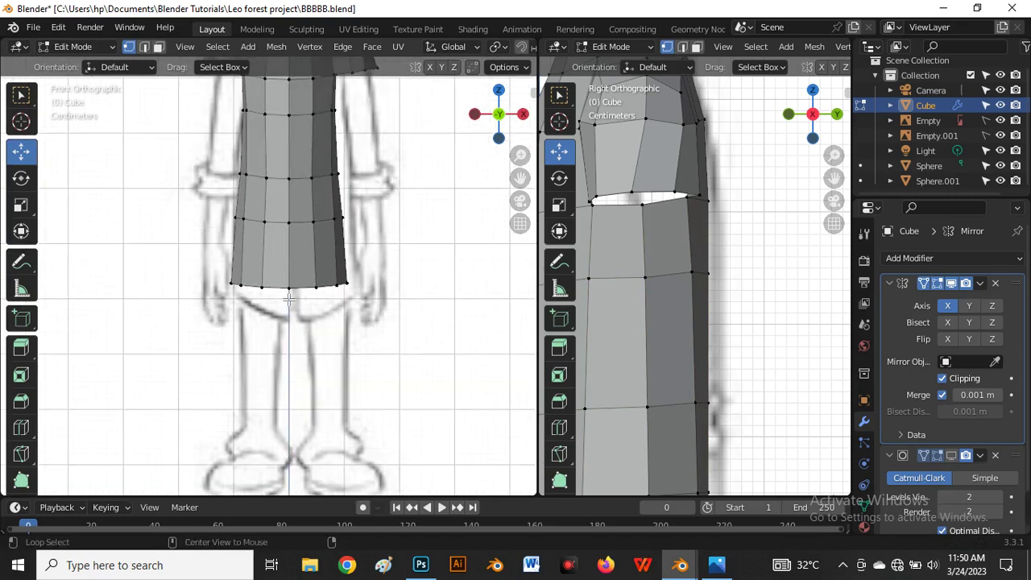
{"action": "key", "text": "shift+z"}
{"action": "scroll", "coordinate": [677, 210], "scroll_direction": "down", "scroll_amount": 4}
{"action": "key", "text": "shift+z"}
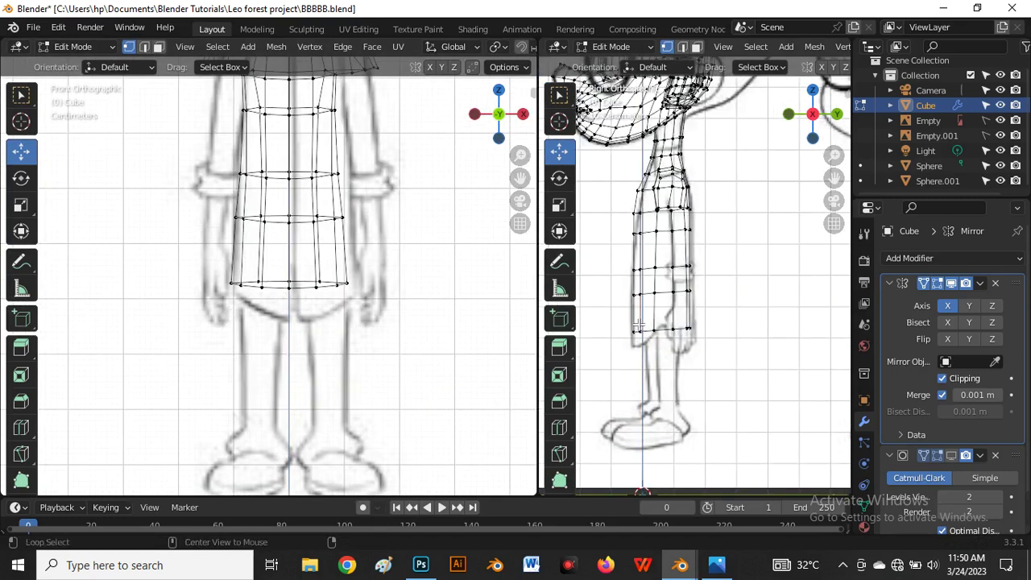
{"action": "scroll", "coordinate": [640, 325], "scroll_direction": "up", "scroll_amount": 4}
{"action": "left_click_drag", "start_coordinate": [635, 294], "coordinate": [813, 403]}
{"action": "scroll", "coordinate": [605, 299], "scroll_direction": "down", "scroll_amount": 3}
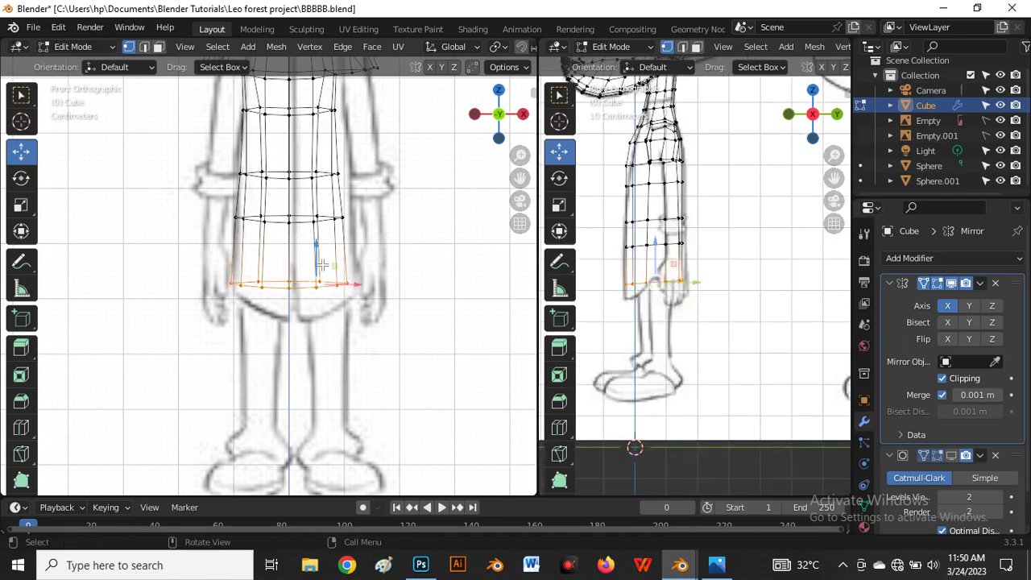
{"action": "key", "text": "g"}
{"action": "key", "text": "z"}
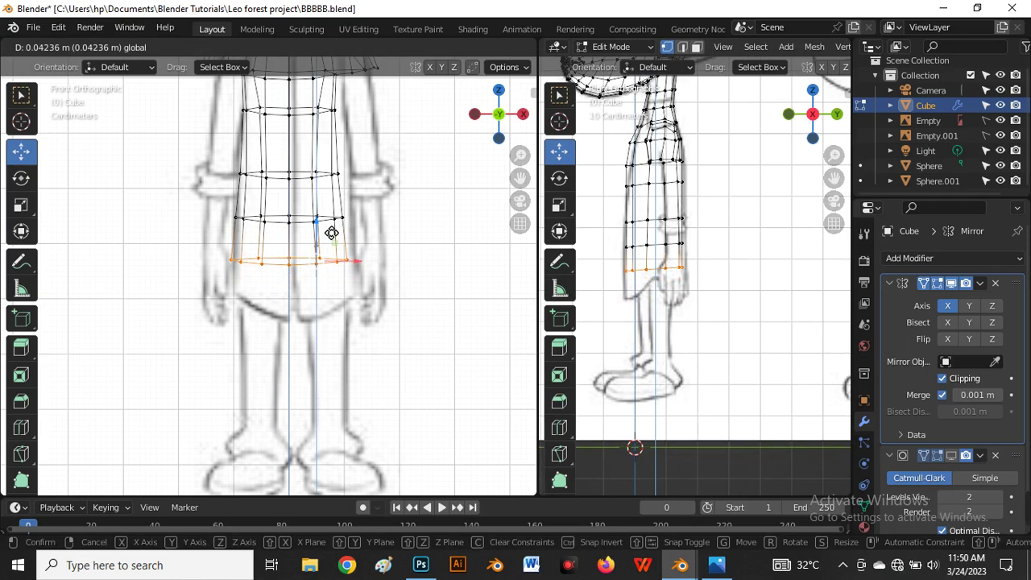
{"action": "left_click", "coordinate": [331, 233]}
Delete the shirt's bottom vertex row and move the new bottom row slightly down along the Z axis.
{"action": "key", "text": "KP_5"}
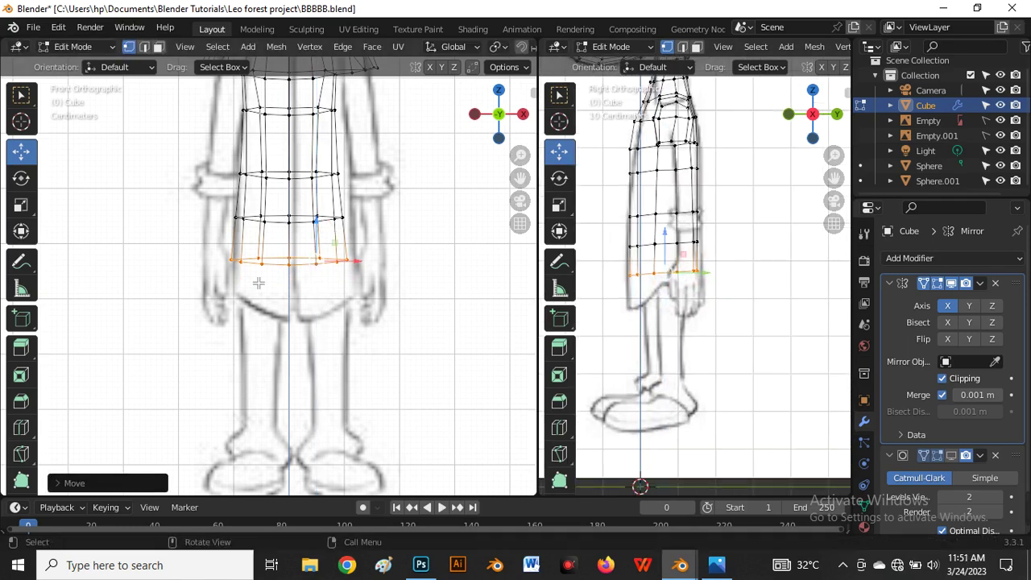
{"action": "scroll", "coordinate": [258, 283], "scroll_direction": "down", "scroll_amount": 2}
{"action": "scroll", "coordinate": [277, 249], "scroll_direction": "up", "scroll_amount": 4}
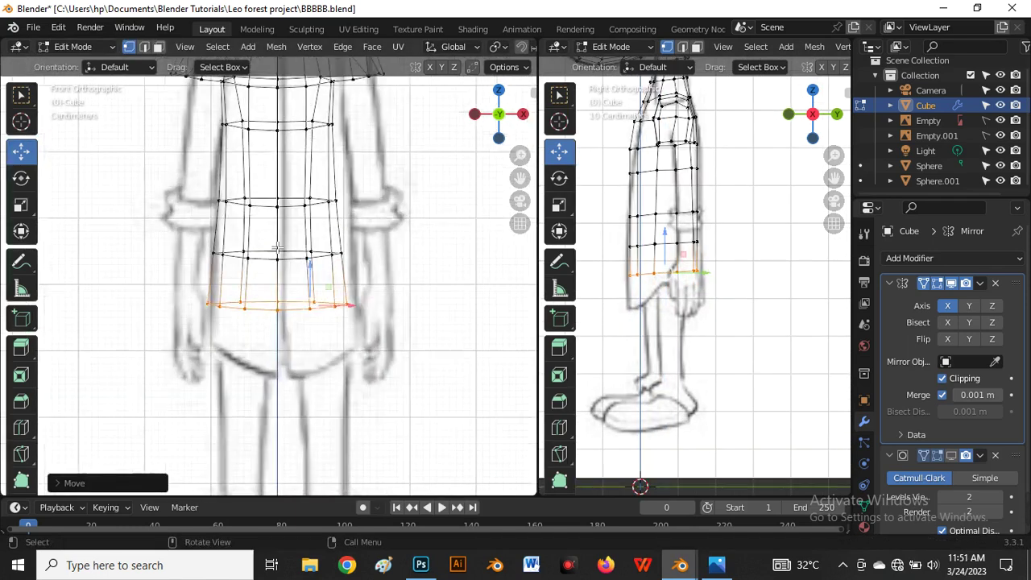
{"action": "key", "text": "x"}
{"action": "left_click", "coordinate": [228, 304]}
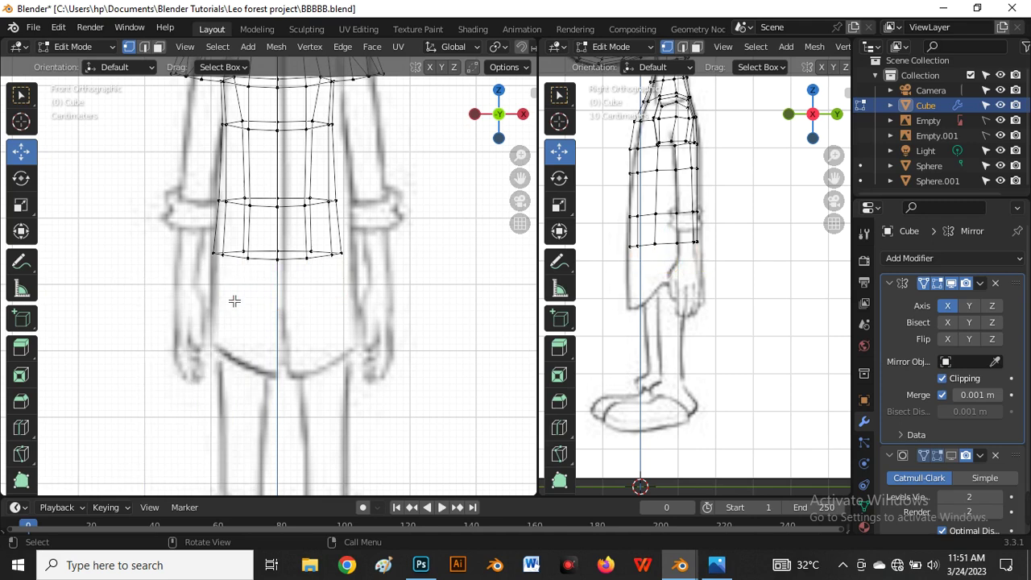
{"action": "left_click_drag", "start_coordinate": [240, 248], "coordinate": [340, 279]}
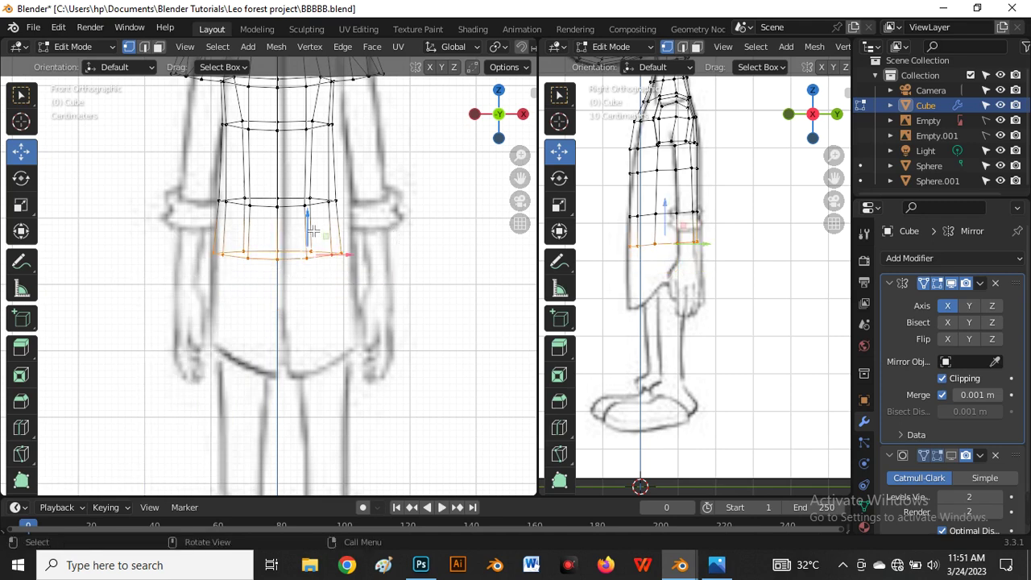
{"action": "left_click_drag", "start_coordinate": [312, 232], "coordinate": [314, 247]}
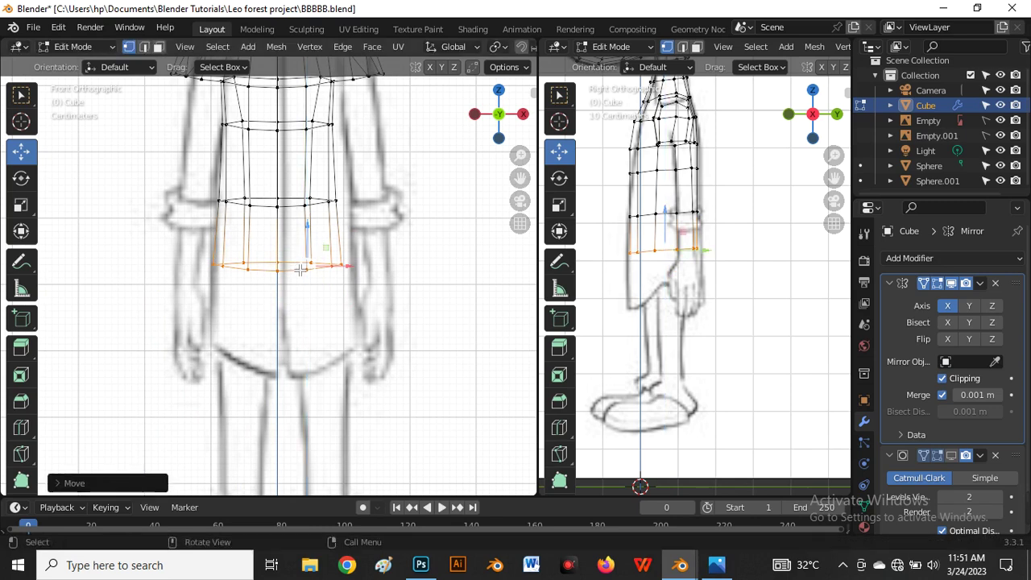
In edge mode, bridge the two central front hem edges to the opposite back edges with faces across the torso's open underside.
{"action": "scroll", "coordinate": [301, 271], "scroll_direction": "up", "scroll_amount": 2}
{"action": "middle_click_drag", "start_coordinate": [301, 271], "coordinate": [289, 238]}
{"action": "key", "text": "2"}
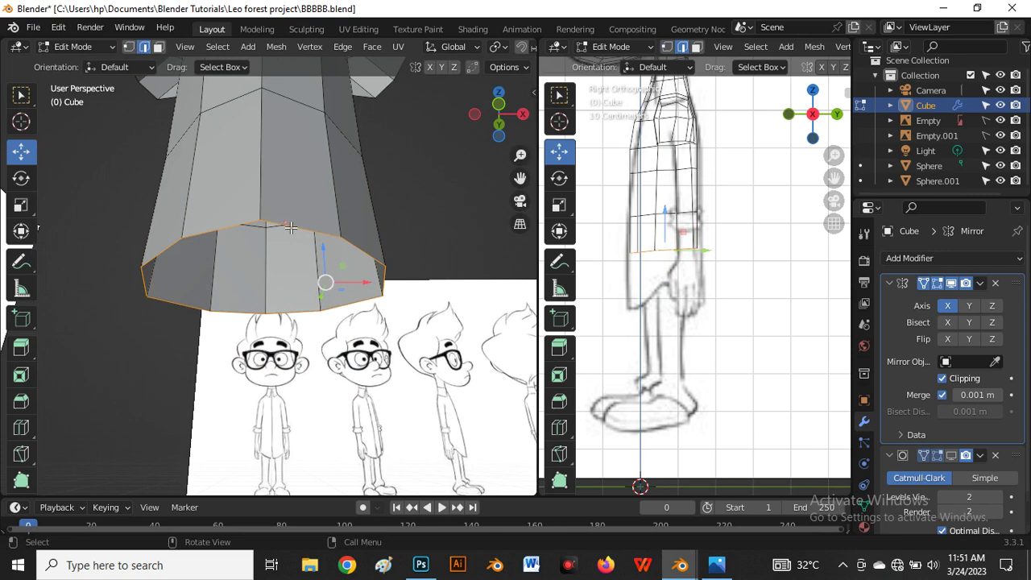
{"action": "left_click", "coordinate": [291, 228], "text": "alt"}
{"action": "left_click", "coordinate": [282, 318], "text": "alt+shift"}
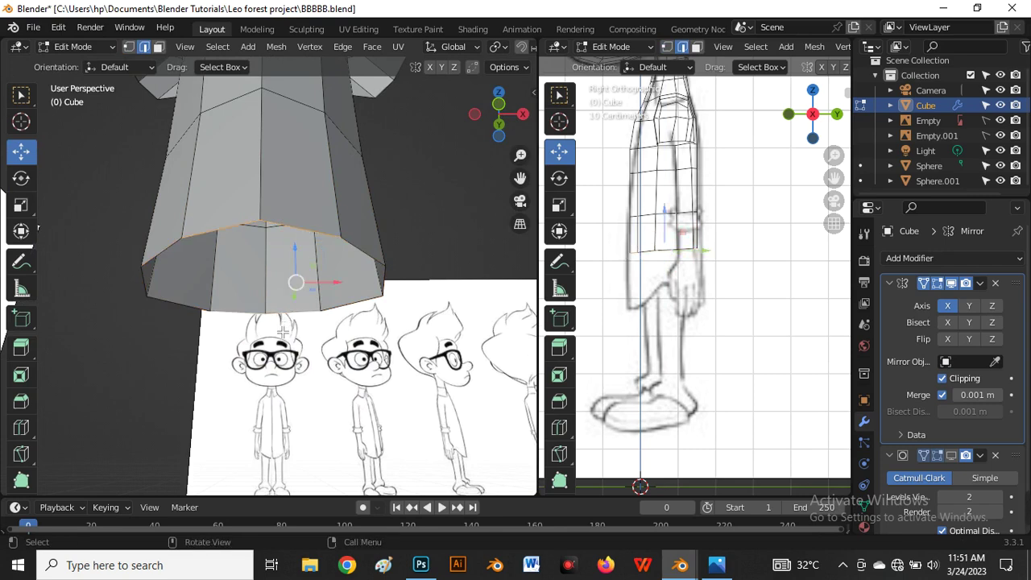
{"action": "key", "text": "f"}
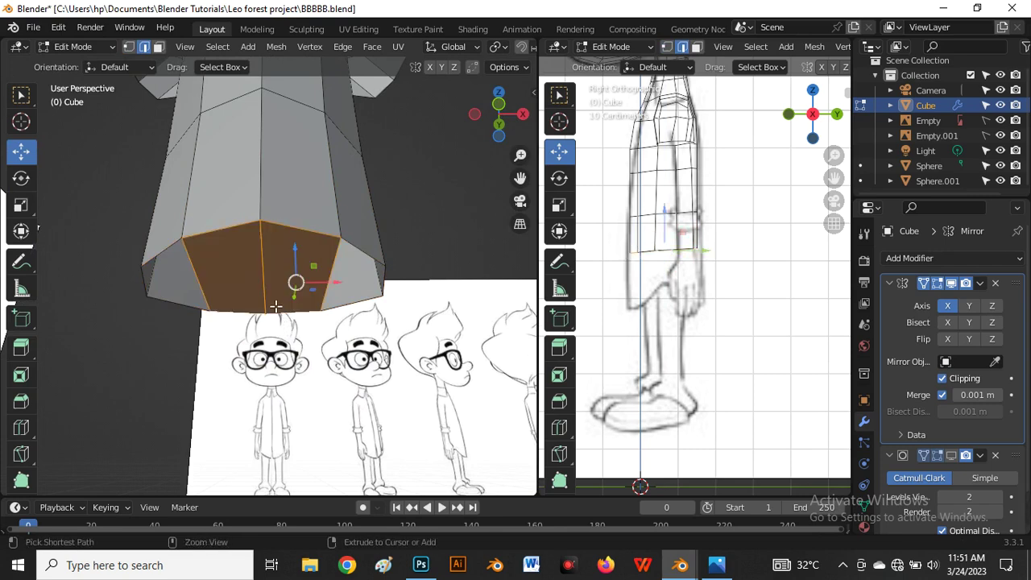
Add three evenly spaced loop cuts across the new underside faces and move them inward along the X axis.
{"action": "key", "text": "ctrl+r"}
{"action": "scroll", "coordinate": [288, 285], "scroll_direction": "up", "scroll_amount": 1}
{"action": "left_click", "coordinate": [288, 285]}
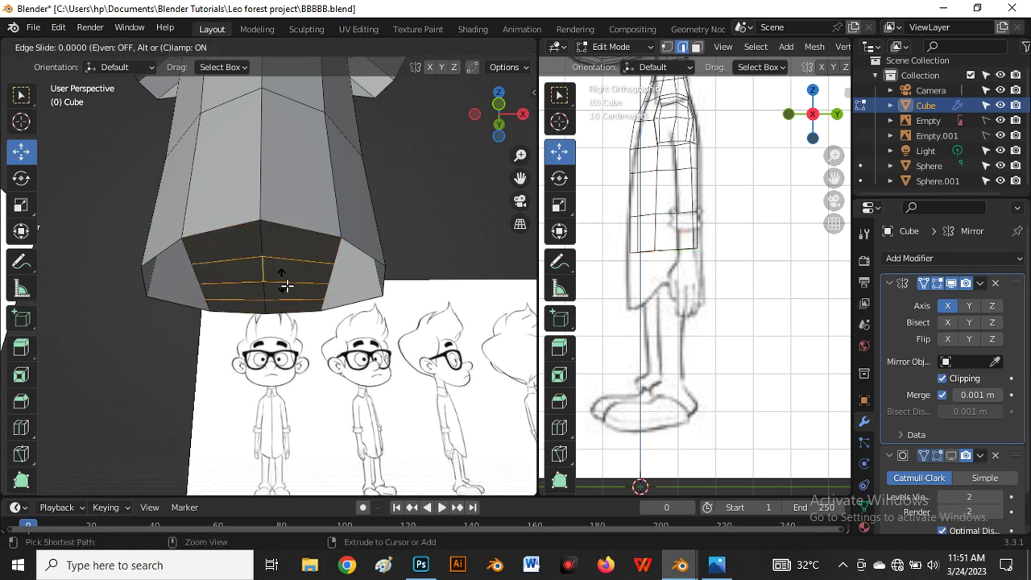
{"action": "right_click", "coordinate": [278, 286]}
{"action": "middle_click_drag", "start_coordinate": [272, 290], "coordinate": [296, 301]}
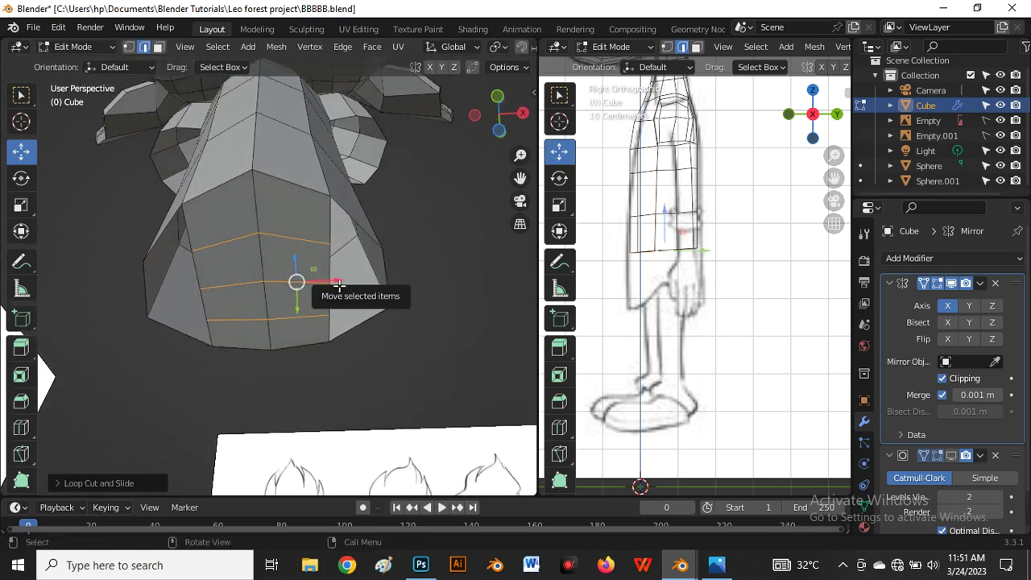
{"action": "left_click_drag", "start_coordinate": [336, 282], "coordinate": [296, 281]}
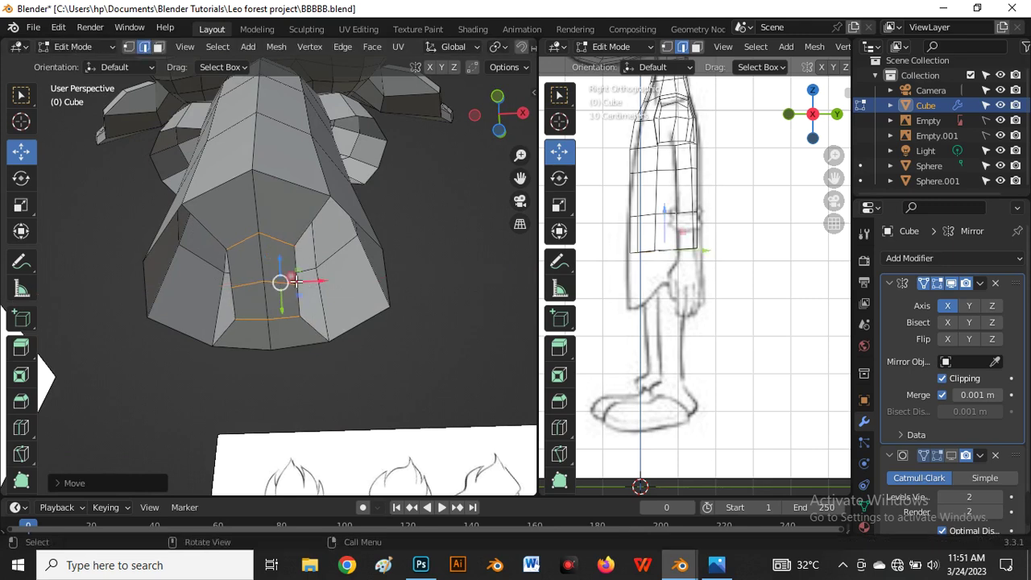
In vertex mode, move the outer vertex of the front underside cut inward and level with the centre vertex.
{"action": "key", "text": "1"}
{"action": "scroll", "coordinate": [238, 258], "scroll_direction": "up", "scroll_amount": 2}
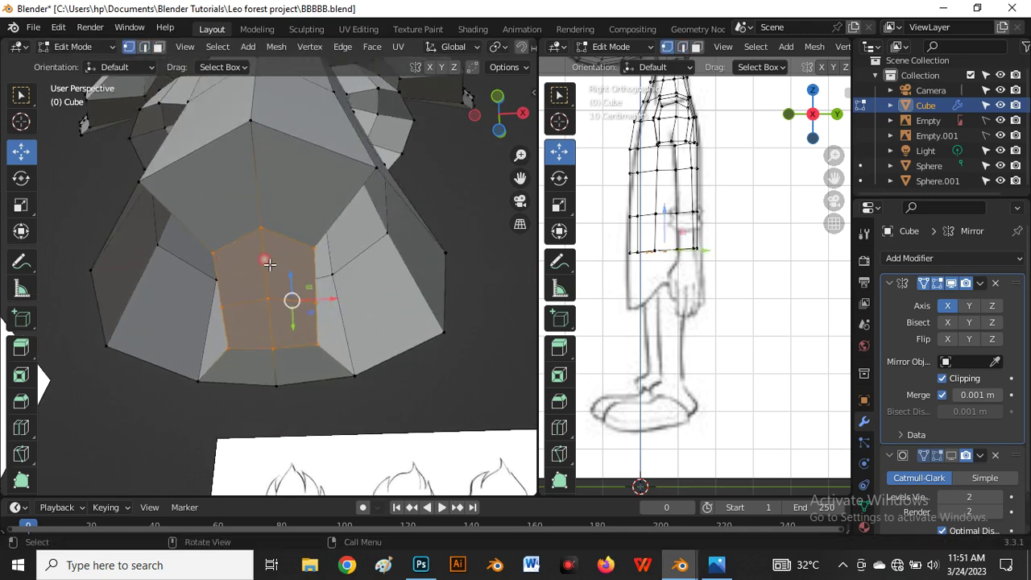
{"action": "left_click", "coordinate": [322, 257]}
{"action": "left_click_drag", "start_coordinate": [323, 275], "coordinate": [296, 237]}
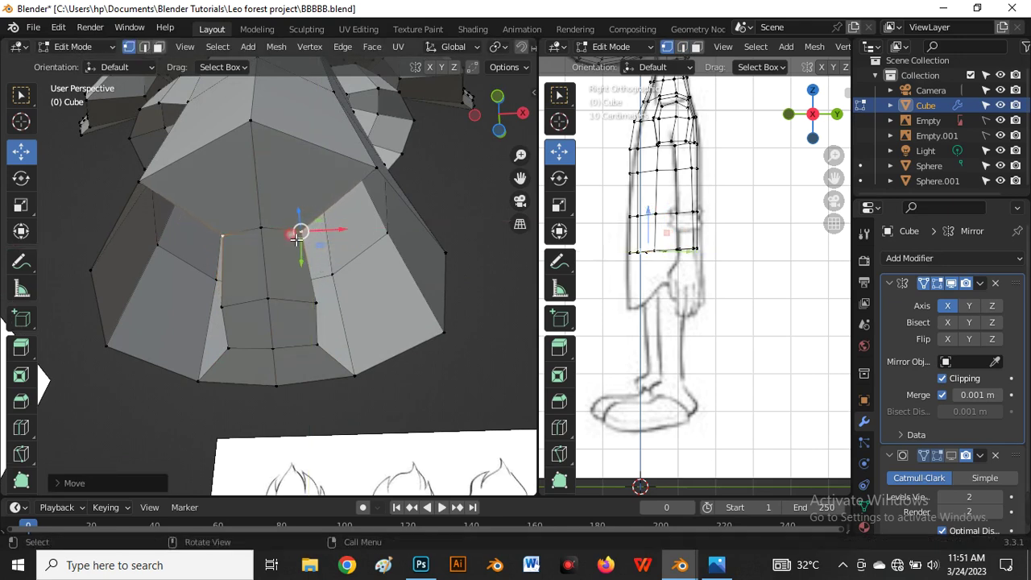
{"action": "left_click", "coordinate": [263, 229], "text": "shift"}
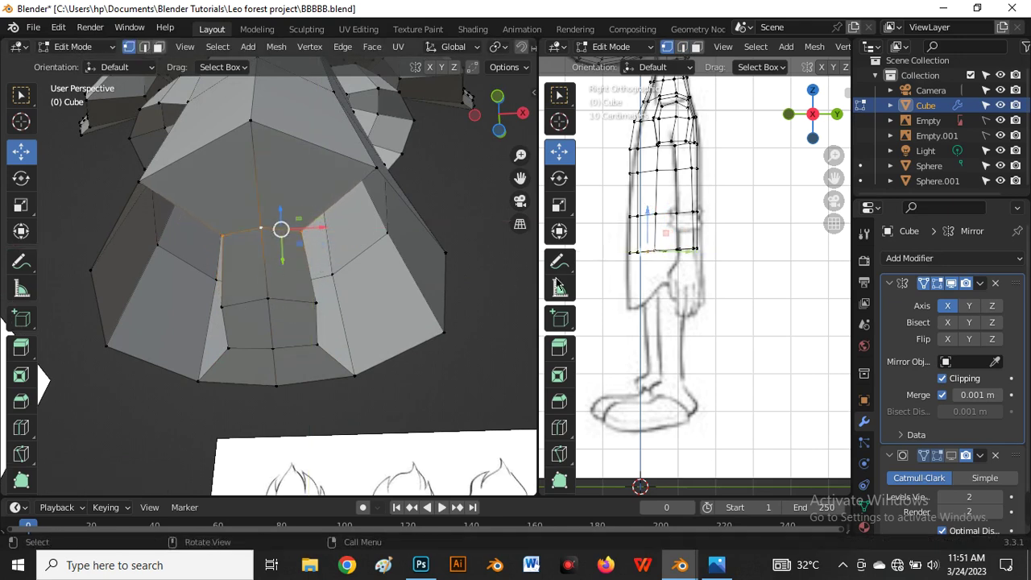
Select the middle row of underside vertices and lower it along the Z axis in the side view.
{"action": "left_click", "coordinate": [267, 299]}
{"action": "left_click", "coordinate": [315, 303], "text": "shift"}
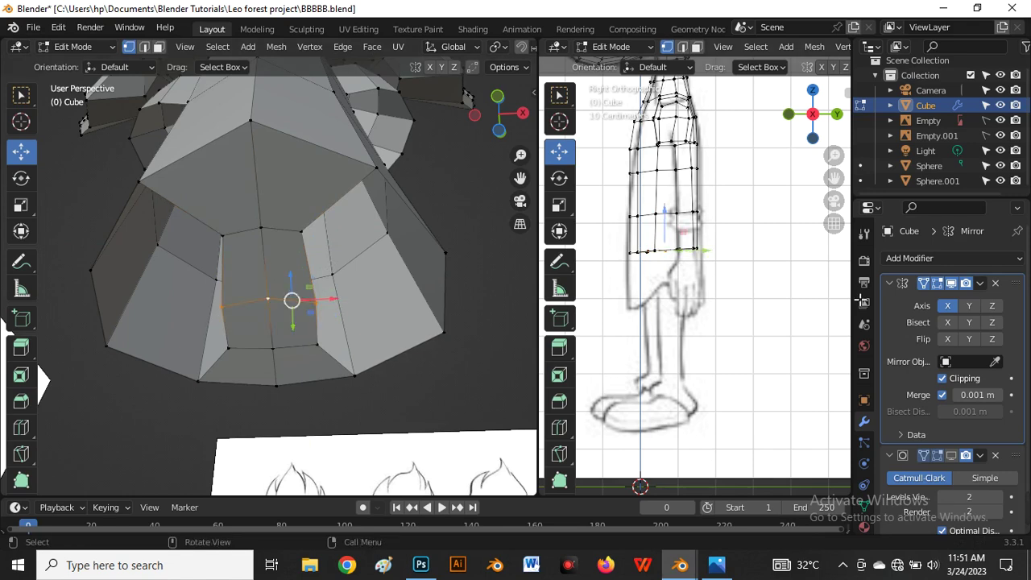
{"action": "scroll", "coordinate": [681, 282], "scroll_direction": "up", "scroll_amount": 3}
{"action": "scroll", "coordinate": [680, 282], "scroll_direction": "up", "scroll_amount": 1}
{"action": "left_click_drag", "start_coordinate": [657, 201], "coordinate": [661, 236]}
Select the front row of underside vertices and lower it along Z to about the middle row's height.
{"action": "left_click", "coordinate": [245, 242], "text": "alt"}
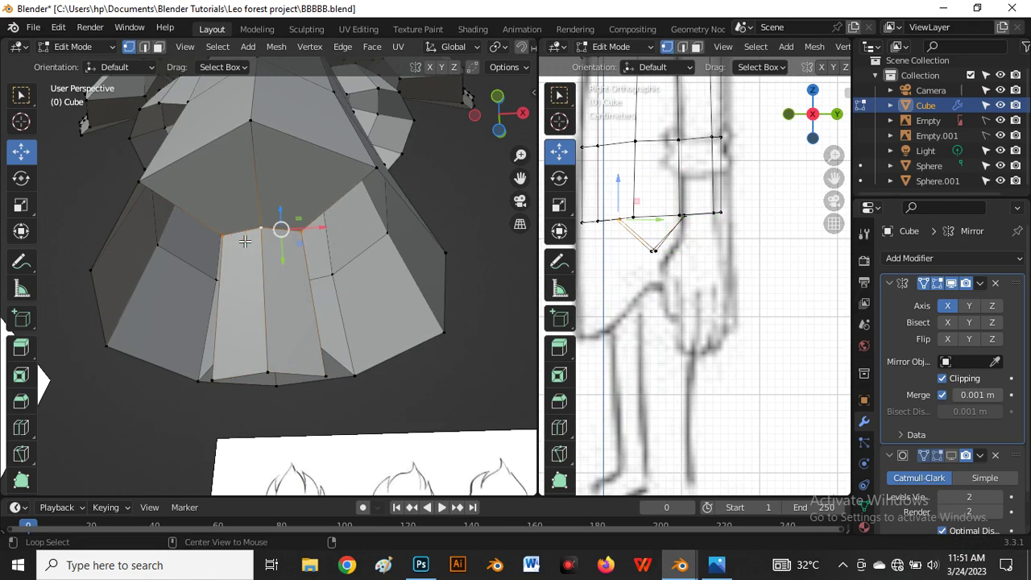
{"action": "scroll", "coordinate": [717, 203], "scroll_direction": "down", "scroll_amount": 3}
{"action": "scroll", "coordinate": [717, 203], "scroll_direction": "up", "scroll_amount": 3}
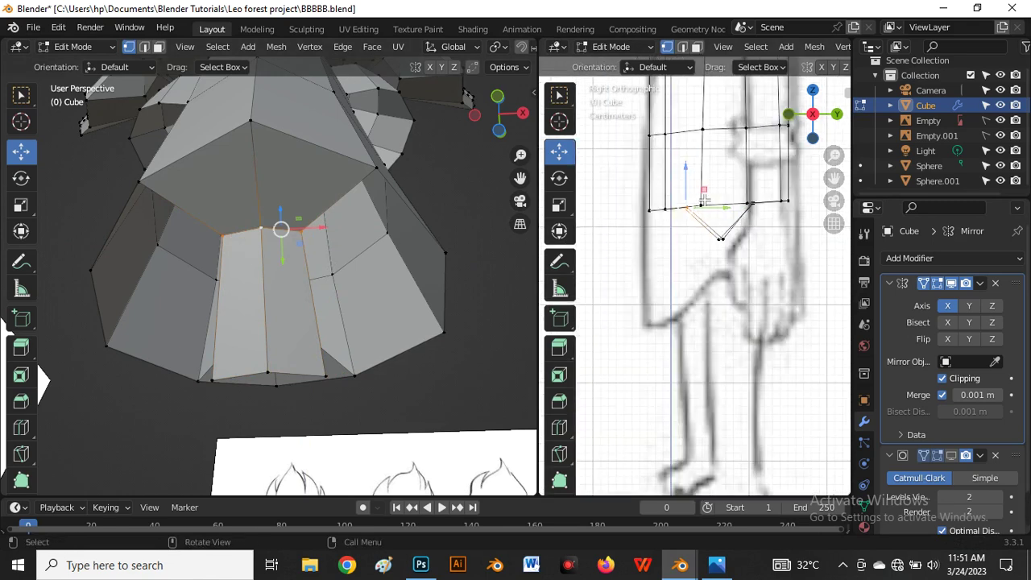
{"action": "left_click_drag", "start_coordinate": [704, 201], "coordinate": [703, 235]}
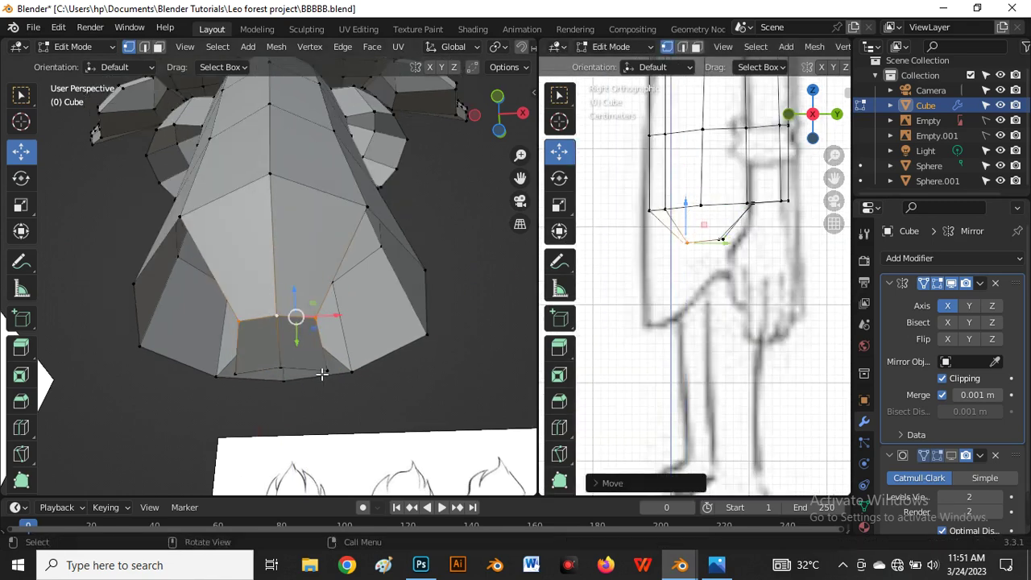
Lower the back row of underside vertices and move the middle row further down to form the crotch's lowest point.
{"action": "left_click", "coordinate": [326, 370], "text": "alt"}
{"action": "scroll", "coordinate": [758, 226], "scroll_direction": "up", "scroll_amount": 2}
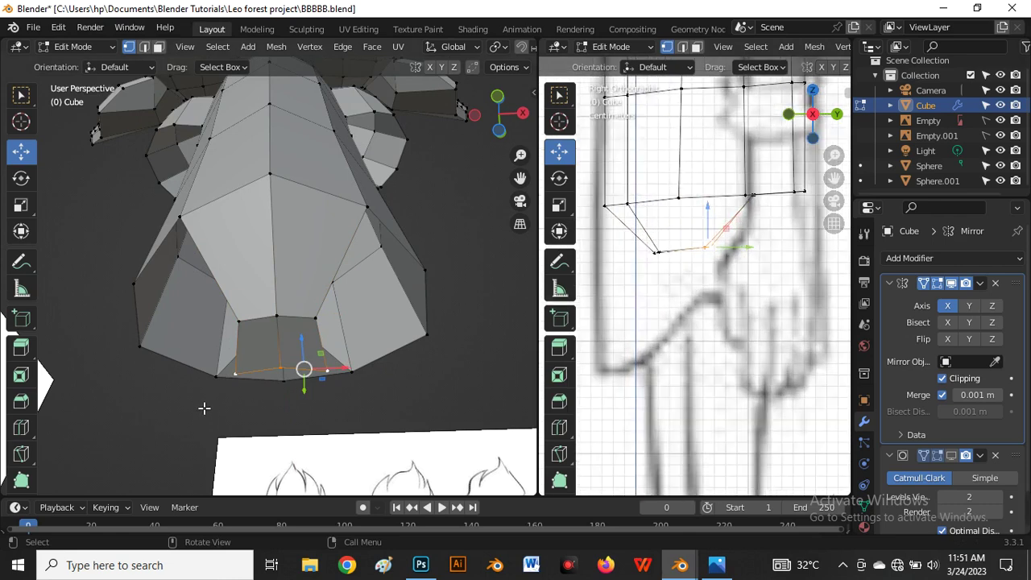
{"action": "middle_click_drag", "start_coordinate": [204, 409], "coordinate": [195, 320]}
{"action": "left_click", "coordinate": [274, 362], "text": "alt"}
{"action": "scroll", "coordinate": [270, 371], "scroll_direction": "down", "scroll_amount": 3}
{"action": "mouse_move", "coordinate": [270, 379]}
{"action": "middle_mouse_down"}
{"action": "mouse_move", "coordinate": [226, 404]}
{"action": "mouse_move", "coordinate": [533, 309]}
{"action": "middle_mouse_up"}
{"action": "left_click_drag", "start_coordinate": [767, 204], "coordinate": [788, 249]}
{"action": "mouse_move", "coordinate": [705, 260]}
{"action": "left_mouse_down"}
{"action": "mouse_move", "coordinate": [728, 263]}
{"action": "mouse_move", "coordinate": [709, 257]}
{"action": "left_mouse_up"}
{"action": "scroll", "coordinate": [680, 254], "scroll_direction": "down", "scroll_amount": 2}
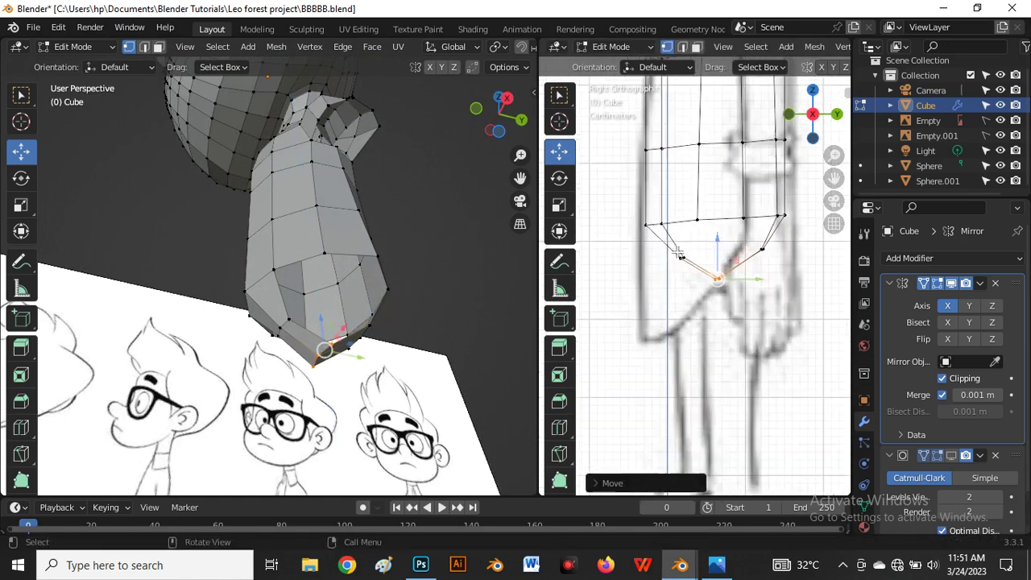
Move the front row of underside vertices toward the torso's front and slightly down in the side view.
{"action": "scroll", "coordinate": [679, 254], "scroll_direction": "up", "scroll_amount": 2}
{"action": "left_click", "coordinate": [677, 272]}
{"action": "key", "text": "g"}
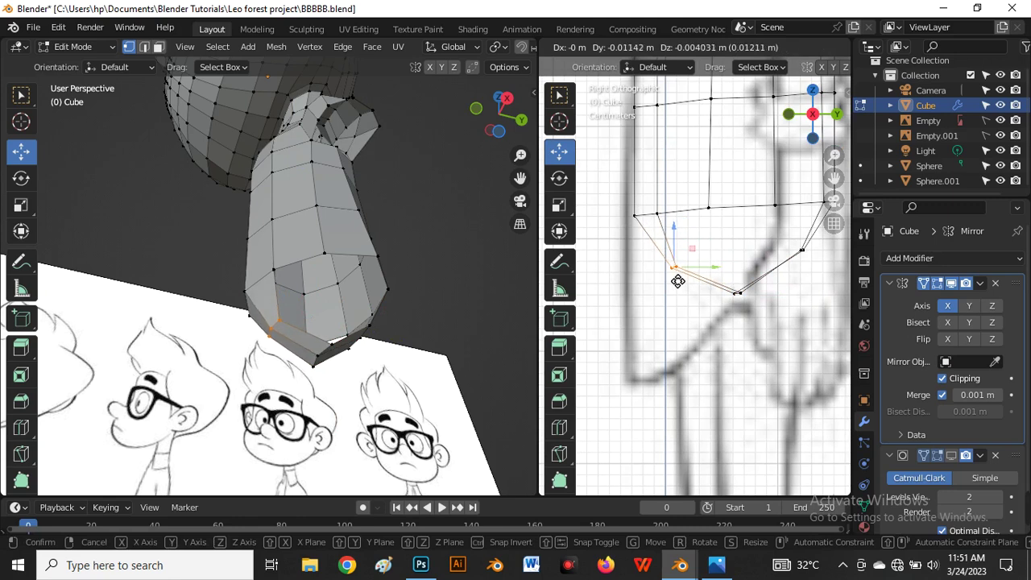
{"action": "left_click", "coordinate": [677, 279]}
{"action": "middle_click_drag", "start_coordinate": [414, 338], "coordinate": [347, 375]}
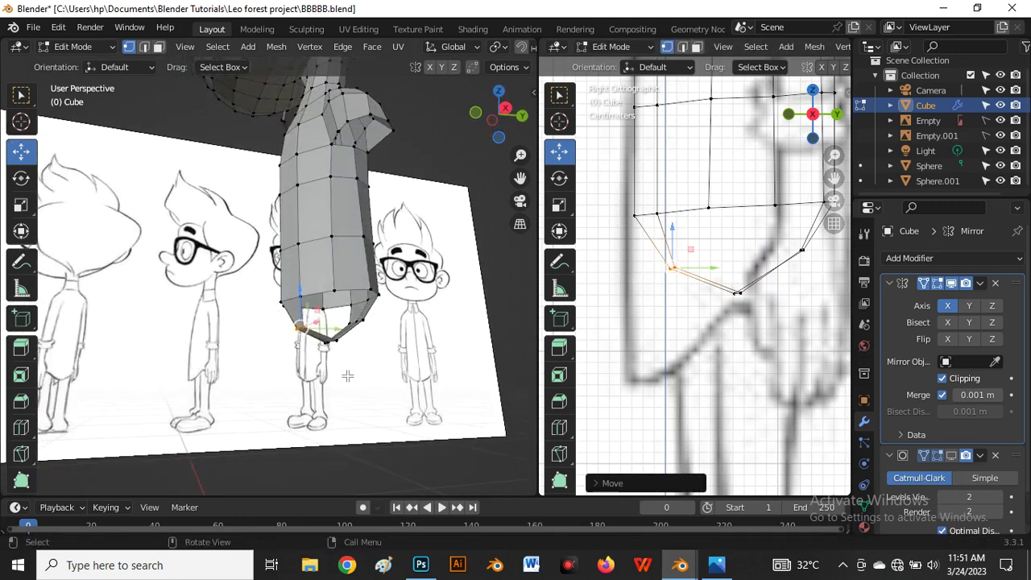
In the front view, grow the selection up to the torso's bottom rim and raise it slightly along Z.
{"action": "key", "text": "grave"}
{"action": "left_click", "coordinate": [223, 304]}
{"action": "scroll", "coordinate": [337, 273], "scroll_direction": "up", "scroll_amount": 3}
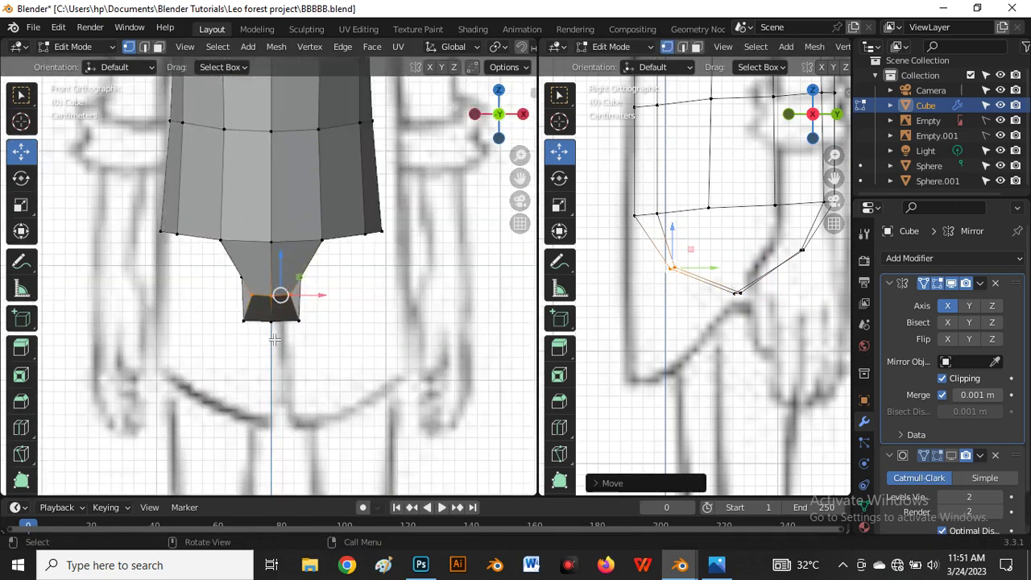
{"action": "scroll", "coordinate": [337, 273], "scroll_direction": "down", "scroll_amount": 3}
{"action": "key", "text": "alt+z"}
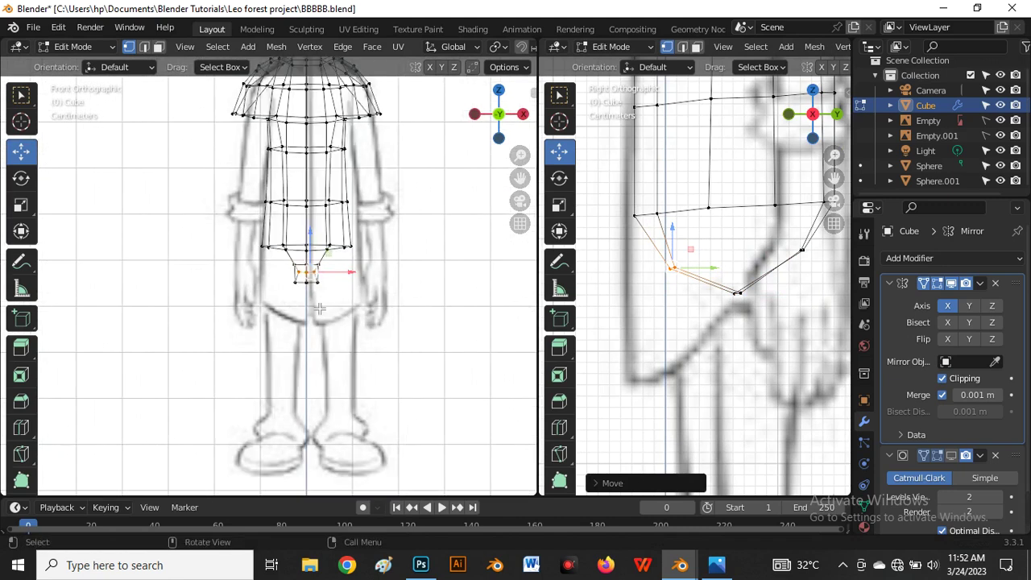
{"action": "scroll", "coordinate": [274, 240], "scroll_direction": "up", "scroll_amount": 3}
{"action": "key", "text": "ctrl+KP_Add"}
{"action": "scroll", "coordinate": [375, 256], "scroll_direction": "down", "scroll_amount": 3}
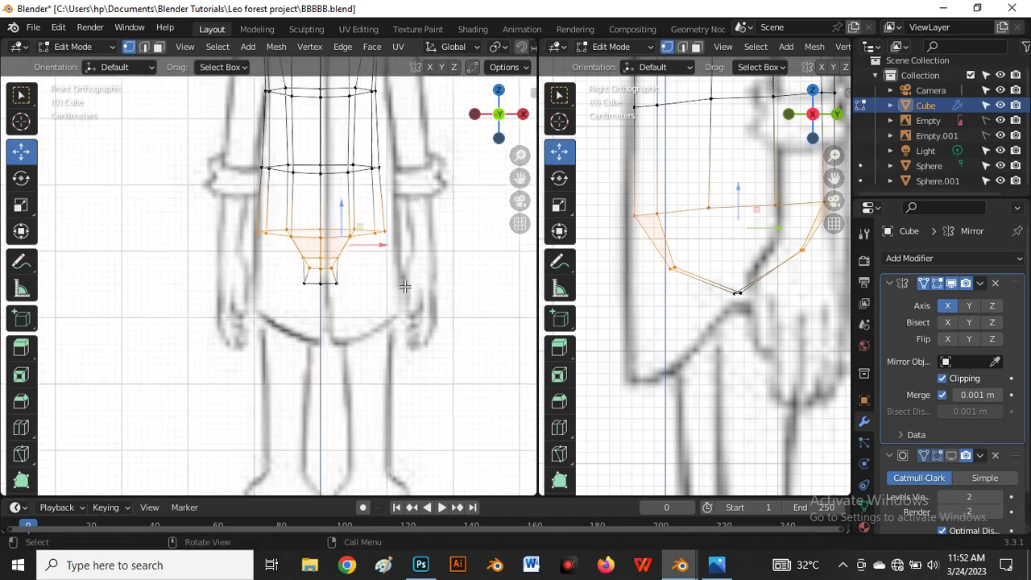
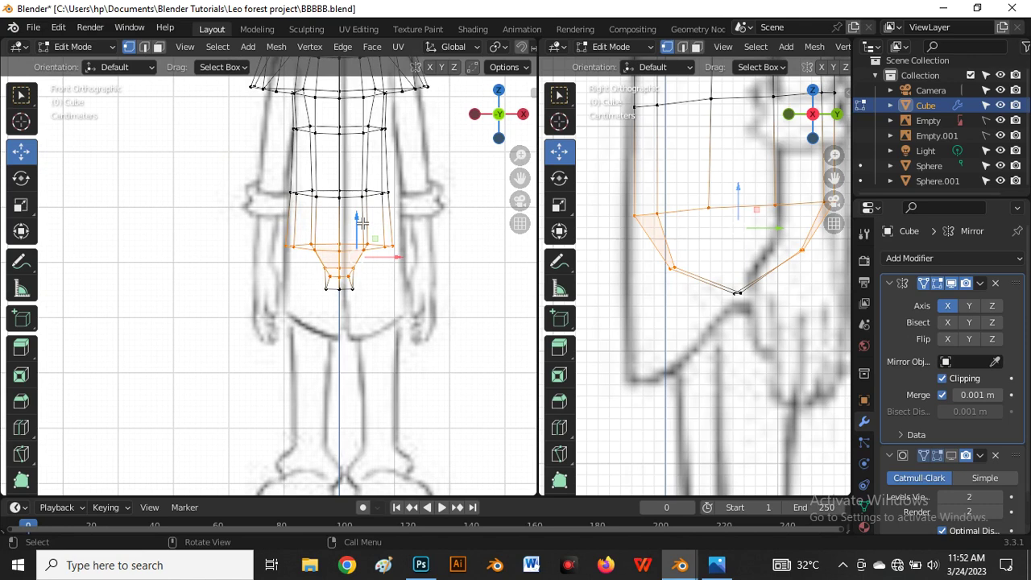
{"action": "left_click_drag", "start_coordinate": [357, 227], "coordinate": [364, 222]}
{"action": "scroll", "coordinate": [292, 295], "scroll_direction": "up", "scroll_amount": 3}
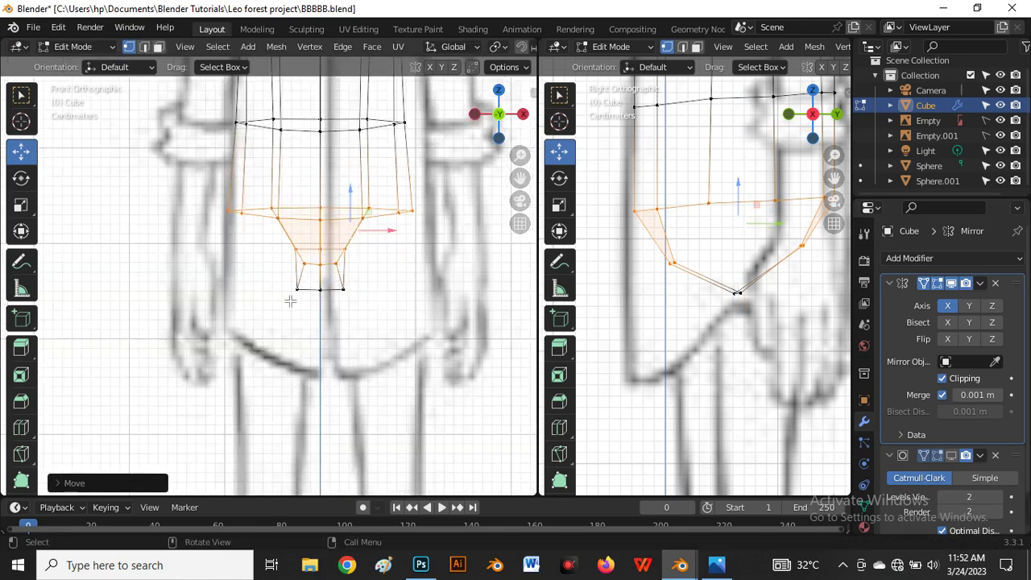
Select the crotch's lowest row of vertices and raise it slightly.
{"action": "left_click_drag", "start_coordinate": [290, 276], "coordinate": [369, 308]}
{"action": "key", "text": "g"}
{"action": "left_click", "coordinate": [338, 259]}
{"action": "key", "text": "alt+z"}
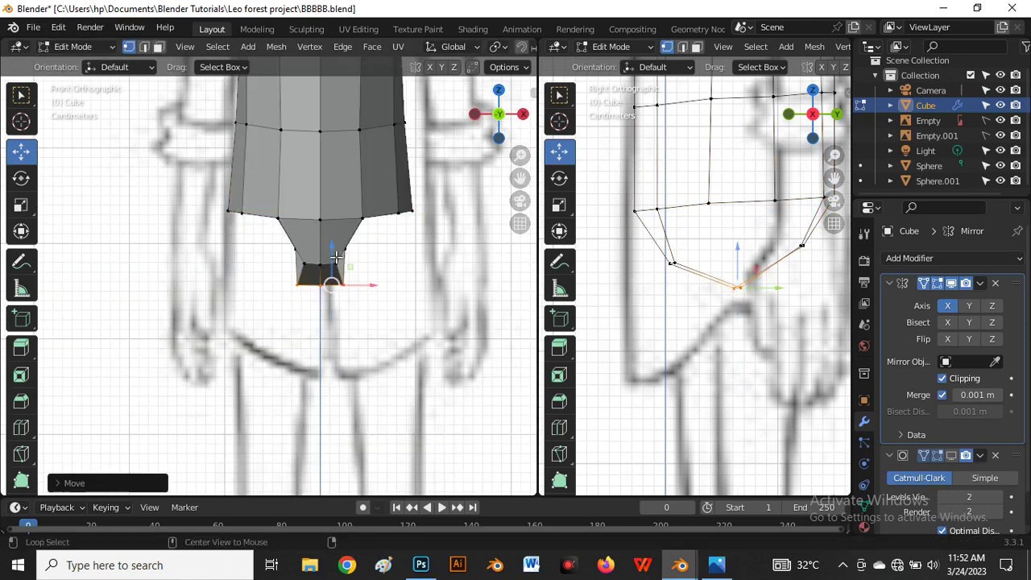
{"action": "scroll", "coordinate": [344, 312], "scroll_direction": "down", "scroll_amount": 3}
{"action": "scroll", "coordinate": [344, 311], "scroll_direction": "up", "scroll_amount": 3}
Select the outer vertices of the crotch strip and move them slightly inward along X to narrow it.
{"action": "key", "text": "alt+z"}
{"action": "scroll", "coordinate": [322, 258], "scroll_direction": "up", "scroll_amount": 3}
{"action": "left_click_drag", "start_coordinate": [364, 283], "coordinate": [316, 161]}
{"action": "key", "text": "alt+z"}
{"action": "key", "text": "b"}
{"action": "key", "text": "g"}
{"action": "key", "text": "x"}
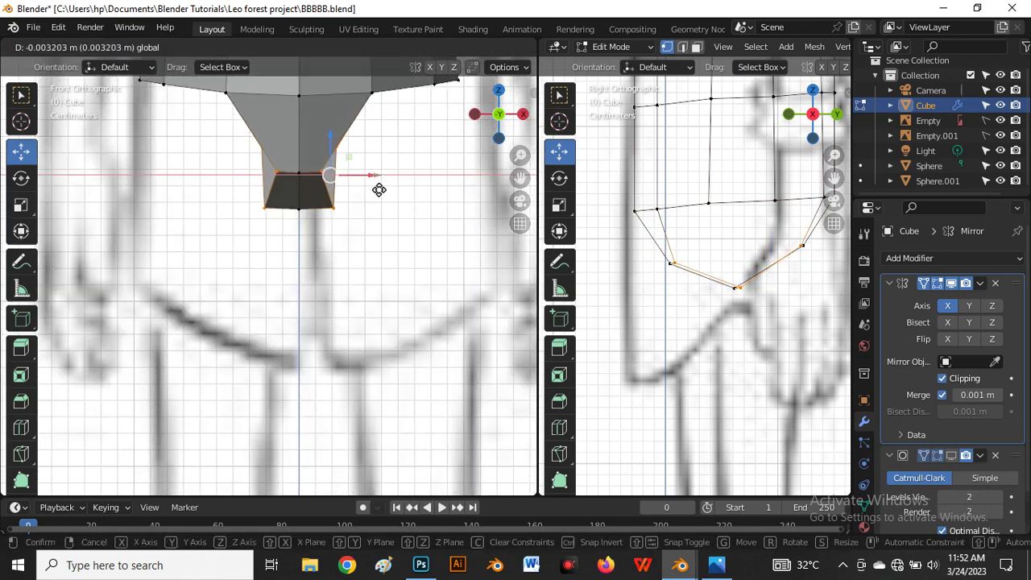
{"action": "left_click", "coordinate": [350, 197]}
Move the crotch's lowest outer vertex further inward along X, in line with the strip's front edge.
{"action": "left_click", "coordinate": [340, 221]}
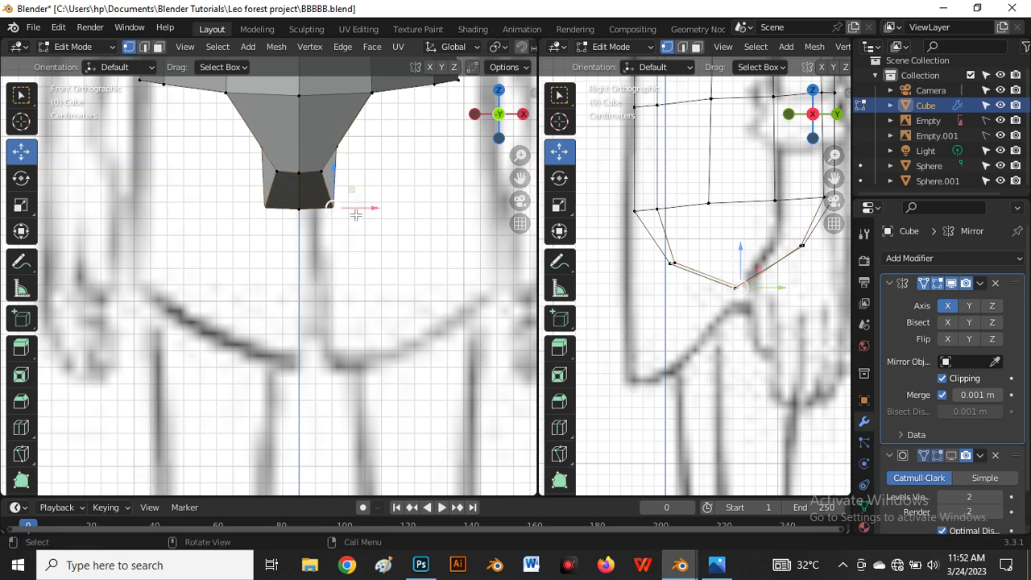
{"action": "key", "text": "g"}
{"action": "key", "text": "x"}
{"action": "left_click", "coordinate": [374, 219]}
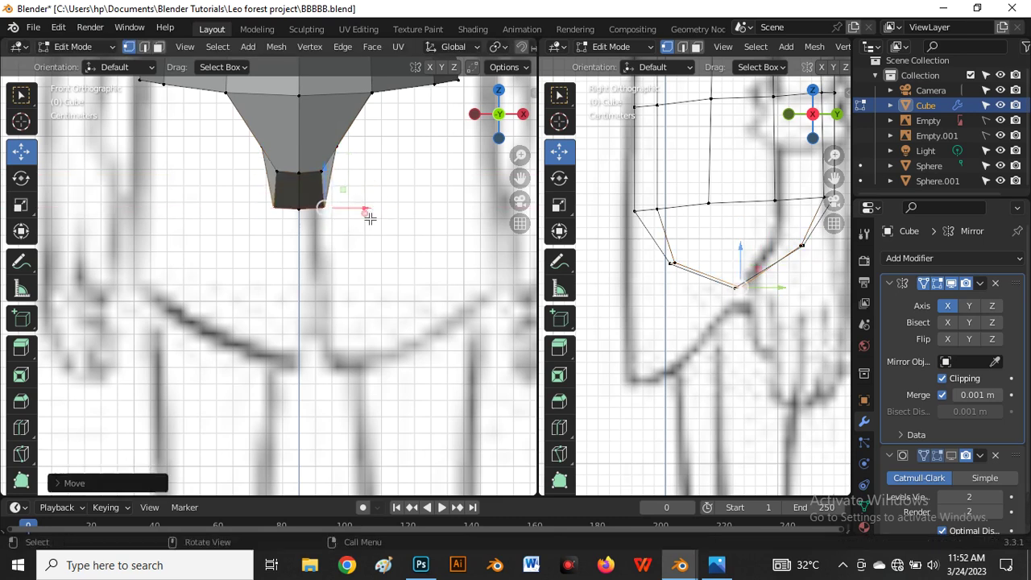
{"action": "left_click", "coordinate": [345, 265]}
In the side view, move the back row of underside vertices outward toward the reference's back outline.
{"action": "scroll", "coordinate": [339, 270], "scroll_direction": "down", "scroll_amount": 5}
{"action": "scroll", "coordinate": [320, 283], "scroll_direction": "down", "scroll_amount": 1}
{"action": "scroll", "coordinate": [693, 262], "scroll_direction": "down", "scroll_amount": 4}
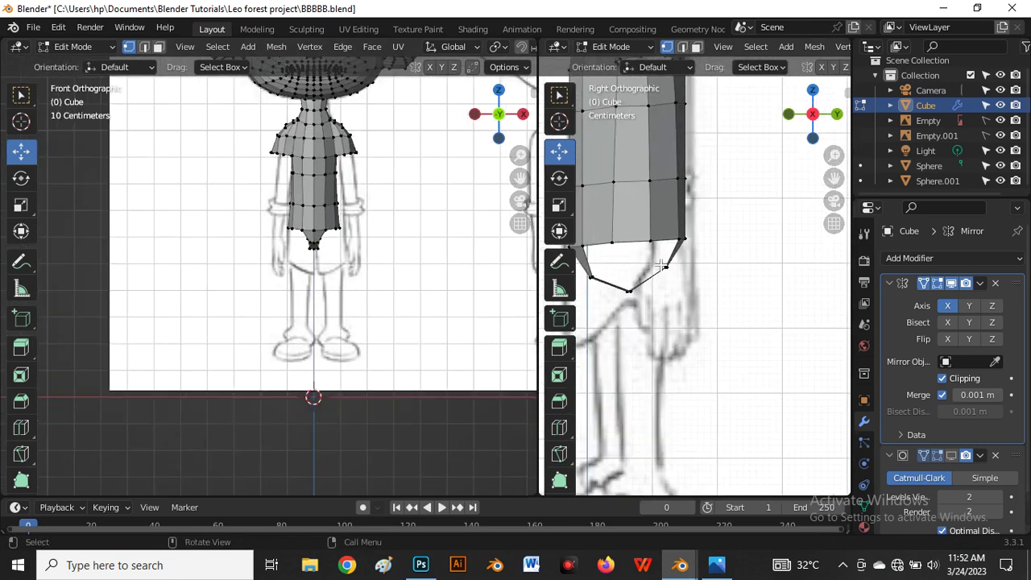
{"action": "scroll", "coordinate": [661, 266], "scroll_direction": "up", "scroll_amount": 1}
{"action": "left_click", "coordinate": [661, 294]}
{"action": "key", "text": "g"}
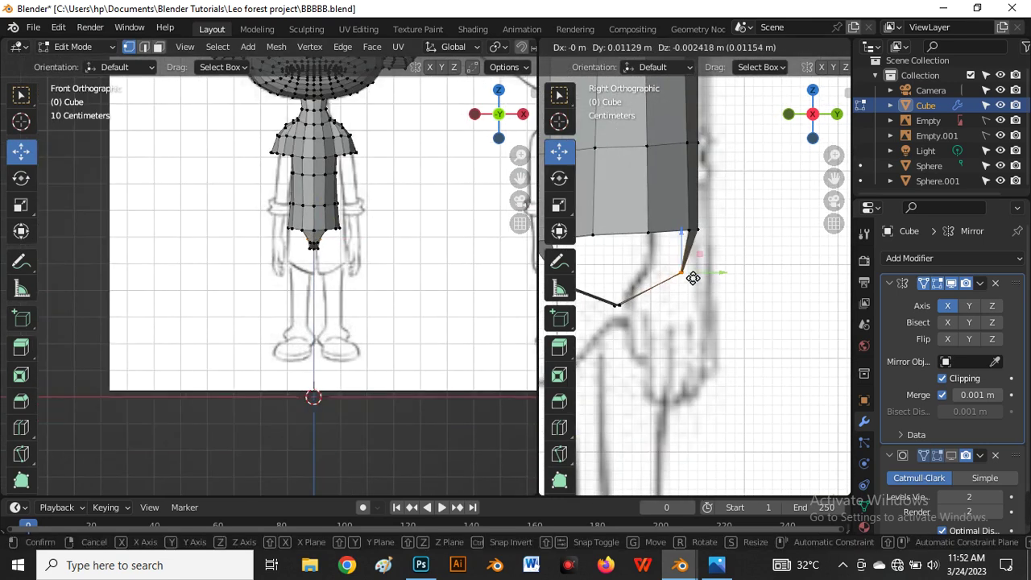
{"action": "left_click", "coordinate": [703, 280]}
Add a loop cut between the crotch's lowest point and its back row, and move it down and backward for a rounder curve.
{"action": "scroll", "coordinate": [693, 290], "scroll_direction": "up", "scroll_amount": 3}
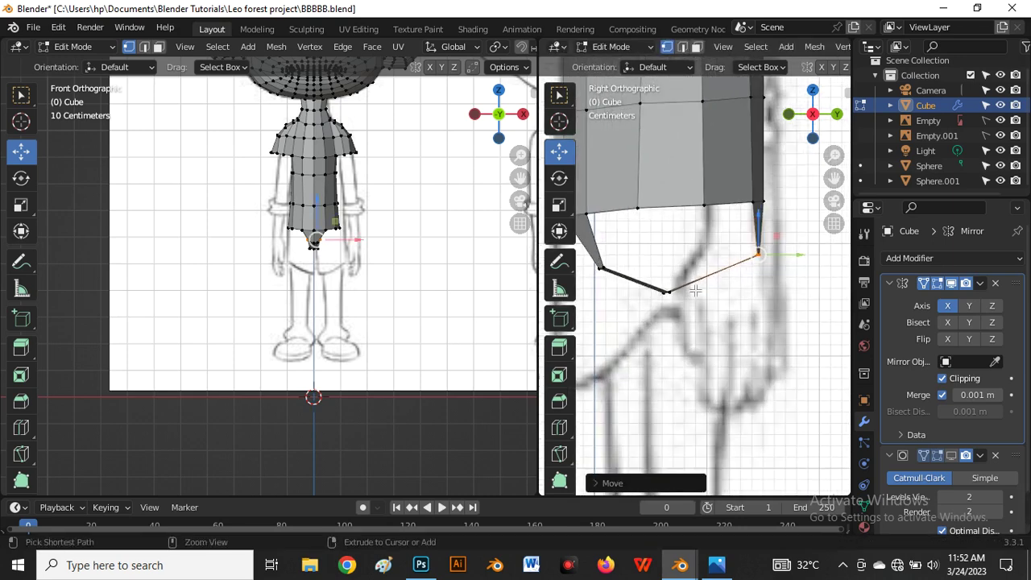
{"action": "key", "text": "ctrl+r"}
{"action": "left_click", "coordinate": [715, 278]}
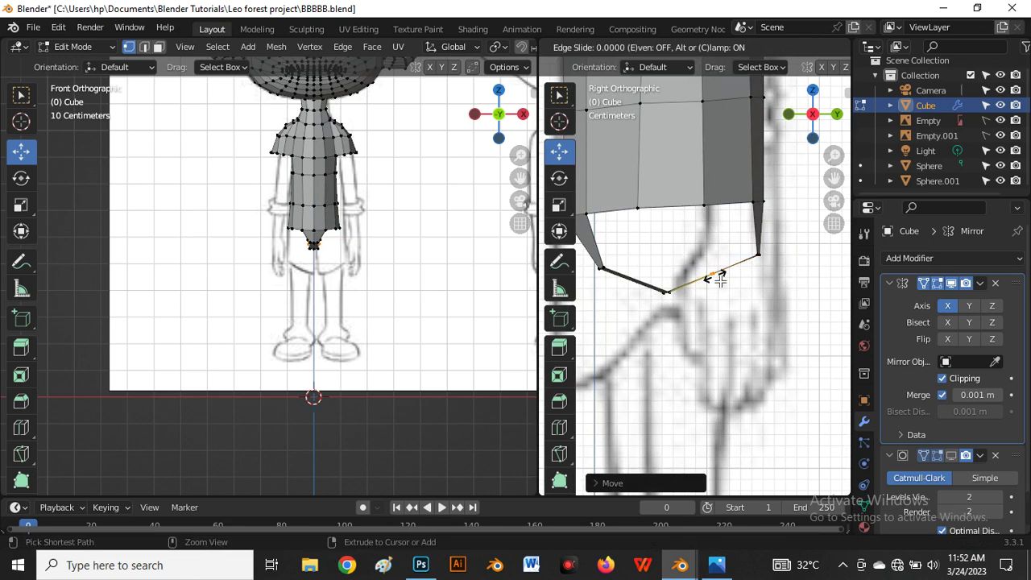
{"action": "left_click", "coordinate": [715, 279]}
{"action": "key", "text": "g"}
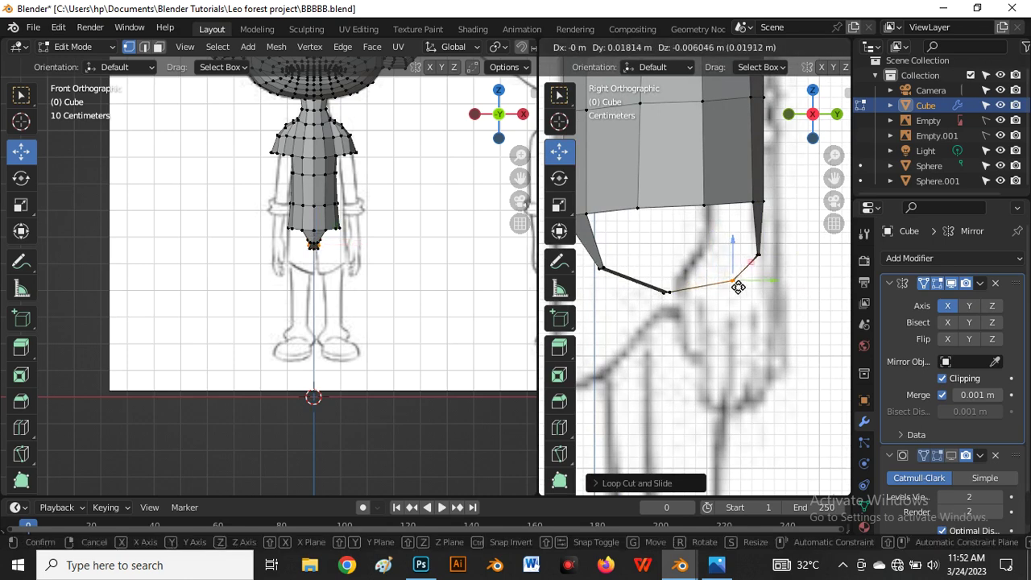
{"action": "left_click", "coordinate": [742, 288]}
Adjust the vertices at the torso rim's back corner and shift the back underside row further outward.
{"action": "scroll", "coordinate": [773, 243], "scroll_direction": "down", "scroll_amount": 2}
{"action": "scroll", "coordinate": [774, 200], "scroll_direction": "up", "scroll_amount": 4}
{"action": "left_click_drag", "start_coordinate": [792, 208], "coordinate": [735, 275]}
{"action": "key", "text": "g"}
{"action": "left_click", "coordinate": [759, 258]}
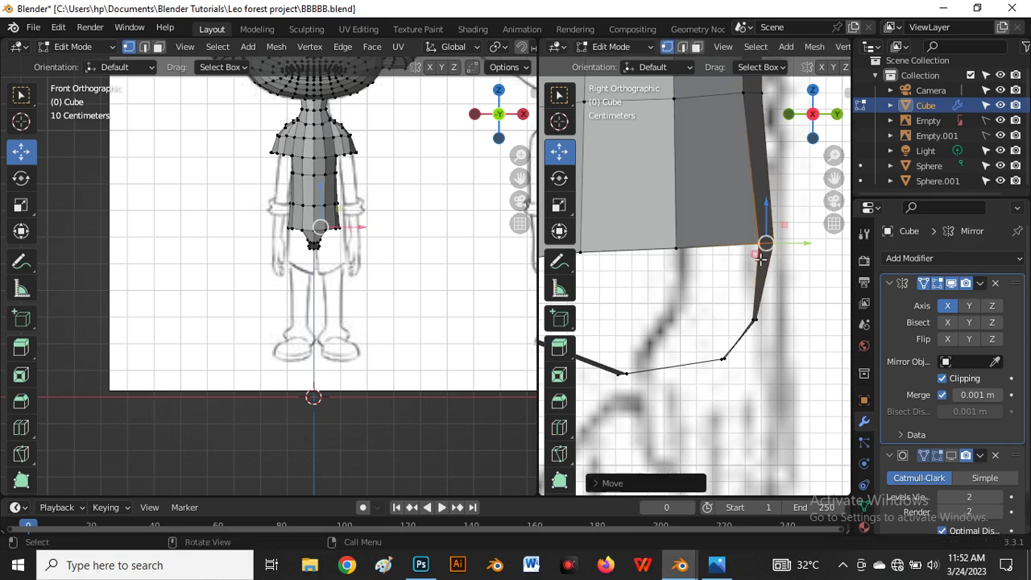
{"action": "scroll", "coordinate": [758, 258], "scroll_direction": "down", "scroll_amount": 2}
{"action": "key", "text": "g"}
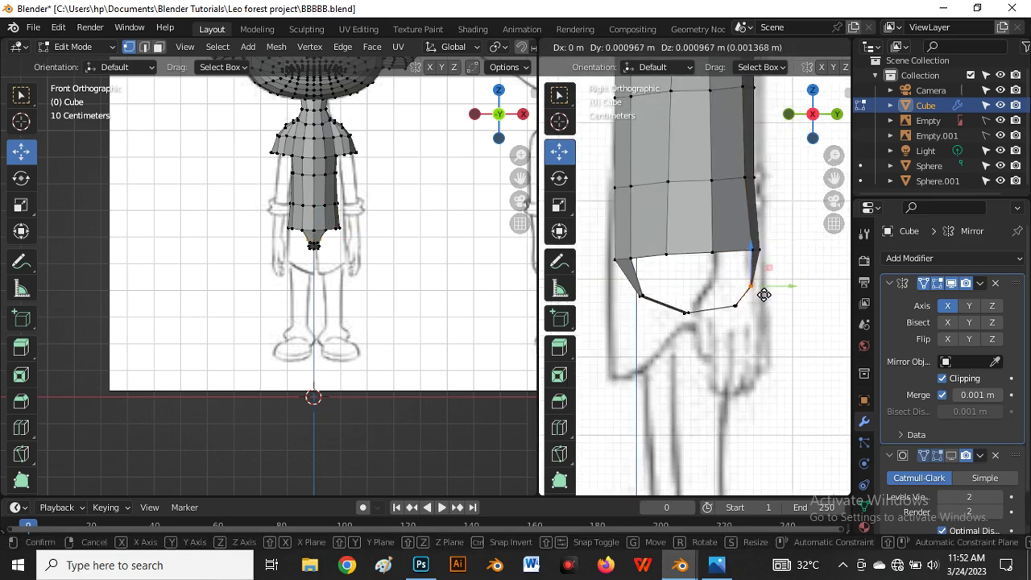
{"action": "left_click", "coordinate": [770, 294]}
Raise the rim's back-corner and side vertices slightly to arch the top of the leg opening.
{"action": "left_click_drag", "start_coordinate": [745, 235], "coordinate": [786, 271]}
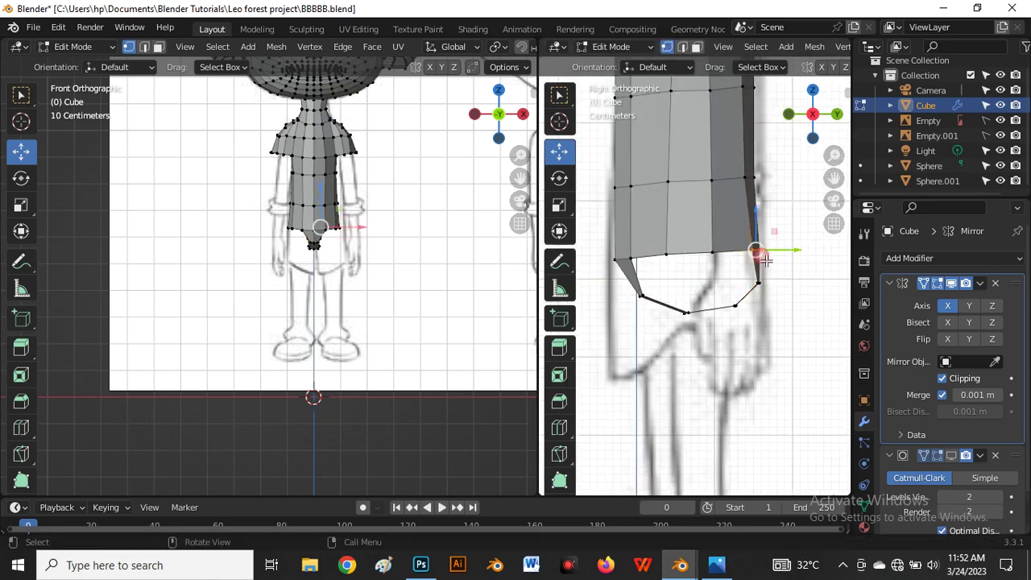
{"action": "key", "text": "g"}
{"action": "left_click", "coordinate": [773, 253]}
{"action": "left_click", "coordinate": [713, 252]}
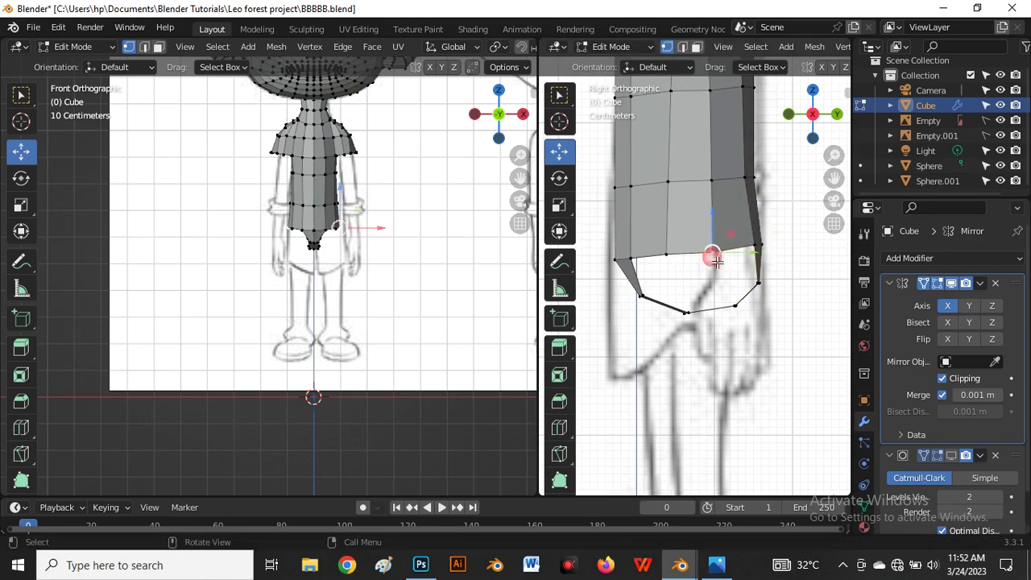
{"action": "key", "text": "g"}
{"action": "left_click", "coordinate": [687, 266]}
{"action": "left_click_drag", "start_coordinate": [672, 248], "coordinate": [671, 233]}
{"action": "scroll", "coordinate": [672, 235], "scroll_direction": "down", "scroll_amount": 2}
{"action": "scroll", "coordinate": [686, 280], "scroll_direction": "up", "scroll_amount": 3}
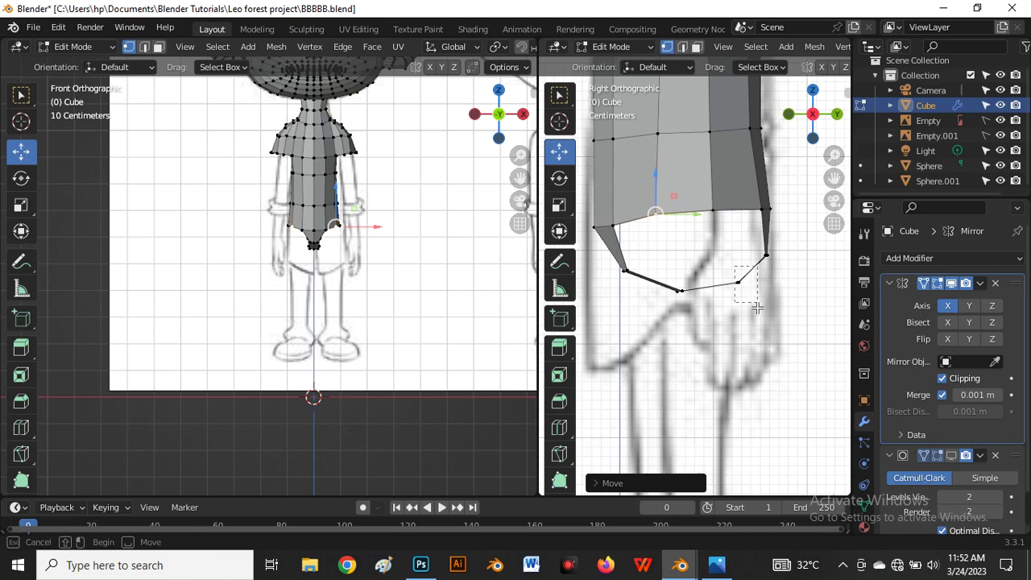
Shift the new cut's vertices slightly backward and the crotch's lowest vertices slightly forward and down.
{"action": "left_click", "coordinate": [740, 282]}
{"action": "mouse_move", "coordinate": [681, 300]}
{"action": "left_mouse_down"}
{"action": "mouse_move", "coordinate": [675, 308]}
{"action": "mouse_move", "coordinate": [675, 294]}
{"action": "left_mouse_up"}
{"action": "left_click", "coordinate": [656, 215]}
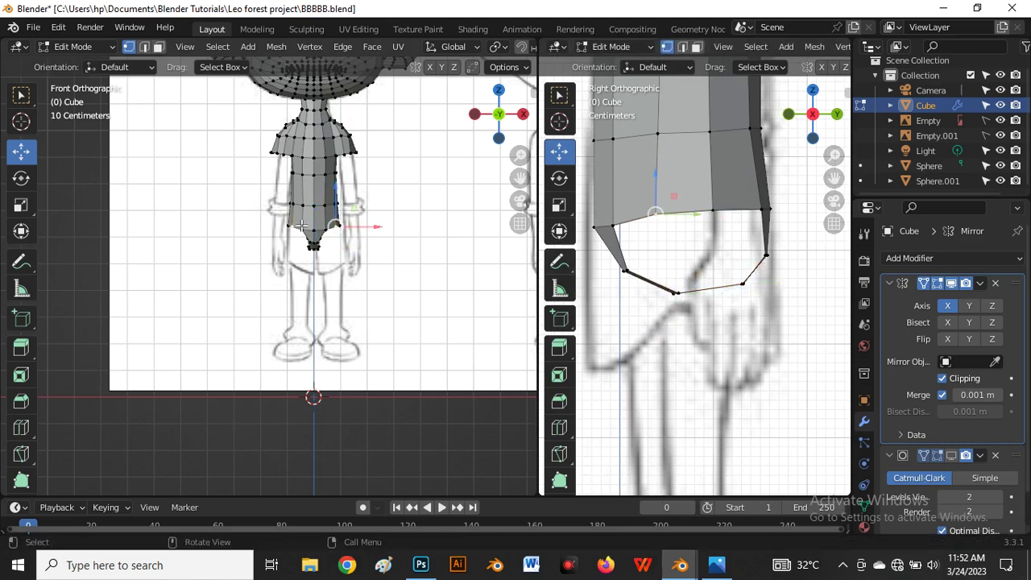
Examine the torso's overall shape against the front reference in both Object Mode and Edit Mode.
{"action": "scroll", "coordinate": [314, 268], "scroll_direction": "up", "scroll_amount": 3}
{"action": "scroll", "coordinate": [314, 268], "scroll_direction": "down", "scroll_amount": 2}
{"action": "scroll", "coordinate": [314, 268], "scroll_direction": "up", "scroll_amount": 2}
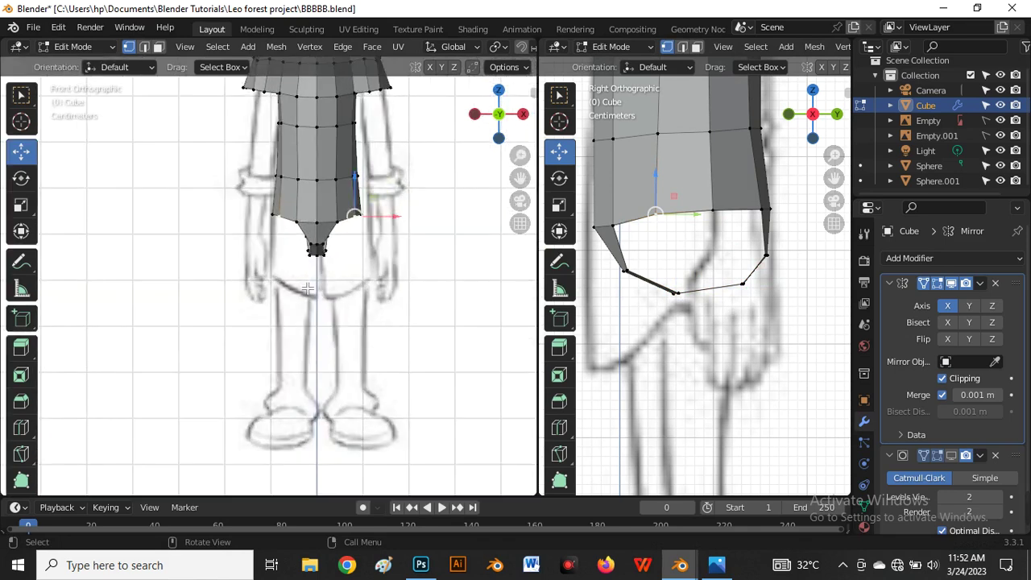
{"action": "scroll", "coordinate": [307, 288], "scroll_direction": "down", "scroll_amount": 4}
{"action": "scroll", "coordinate": [320, 242], "scroll_direction": "up", "scroll_amount": 2}
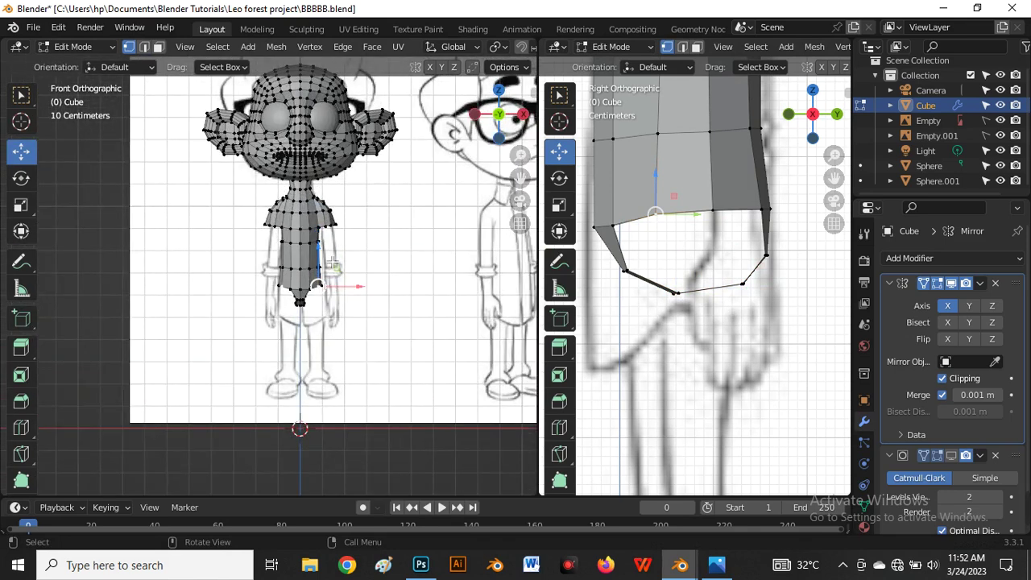
{"action": "scroll", "coordinate": [321, 235], "scroll_direction": "up", "scroll_amount": 2}
{"action": "key", "text": "Tab"}
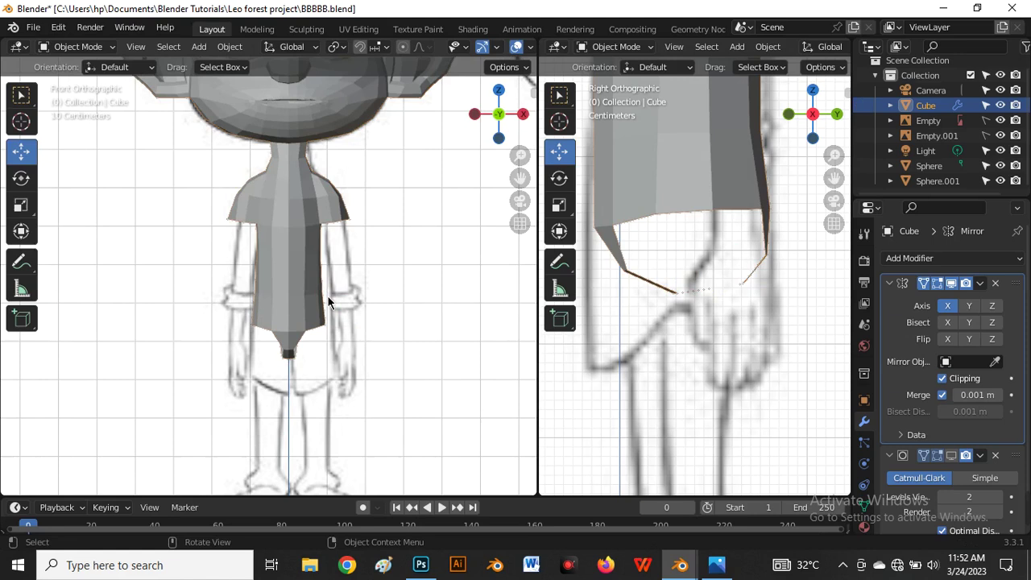
{"action": "key", "text": "Tab"}
{"action": "scroll", "coordinate": [327, 295], "scroll_direction": "up", "scroll_amount": 4}
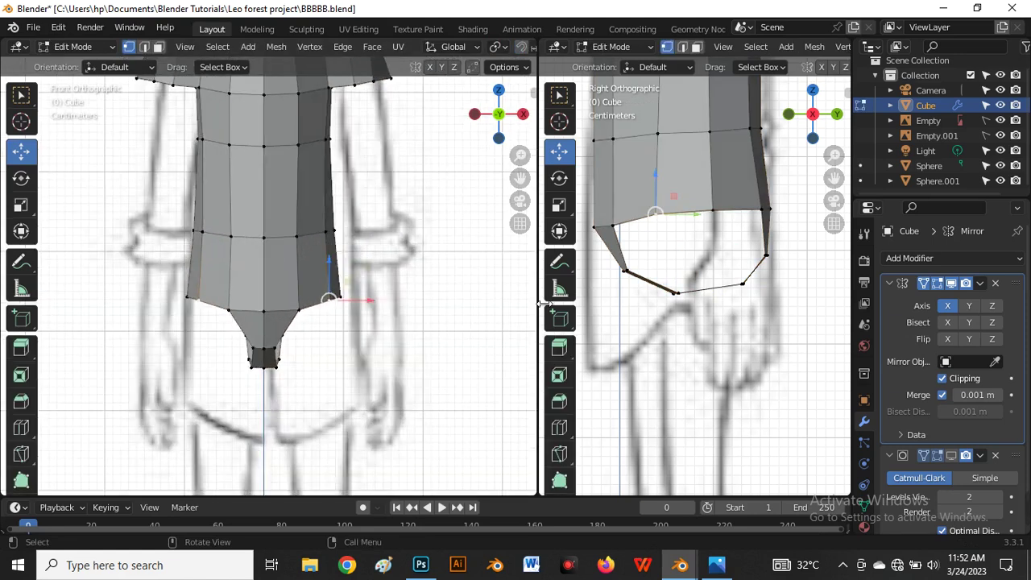
Widen the side-view viewport, select the leg opening's edge loop and examine its shape from several angles.
{"action": "left_click_drag", "start_coordinate": [544, 302], "coordinate": [301, 299]}
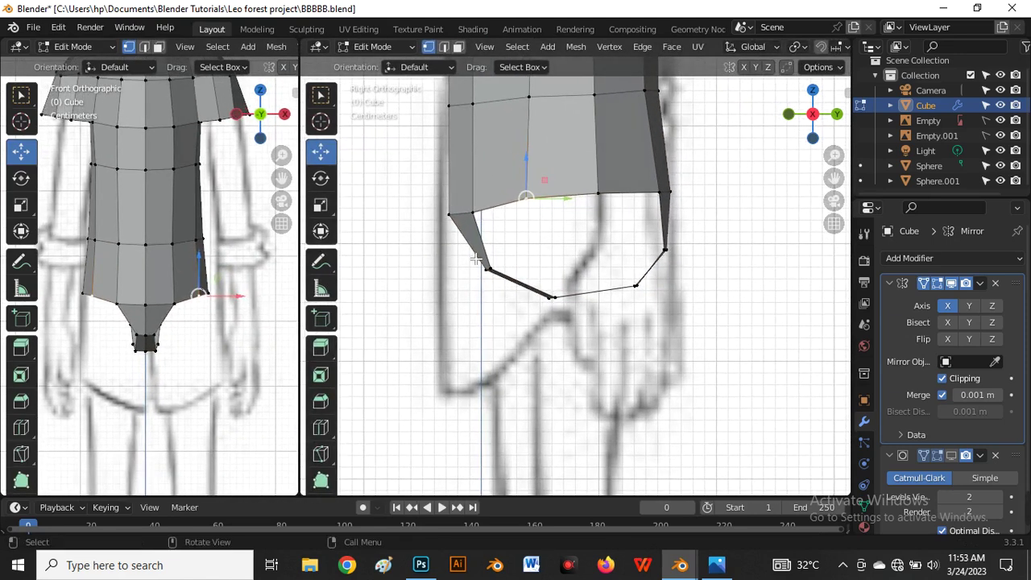
{"action": "middle_click_drag", "start_coordinate": [476, 258], "coordinate": [530, 209]}
{"action": "key", "text": "a"}
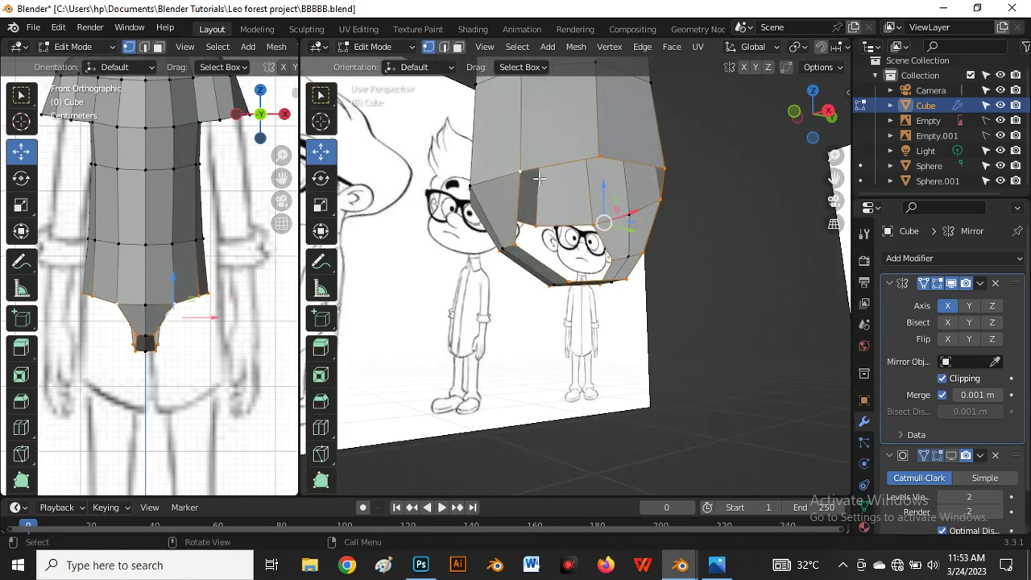
{"action": "middle_click_drag", "start_coordinate": [603, 164], "coordinate": [612, 184]}
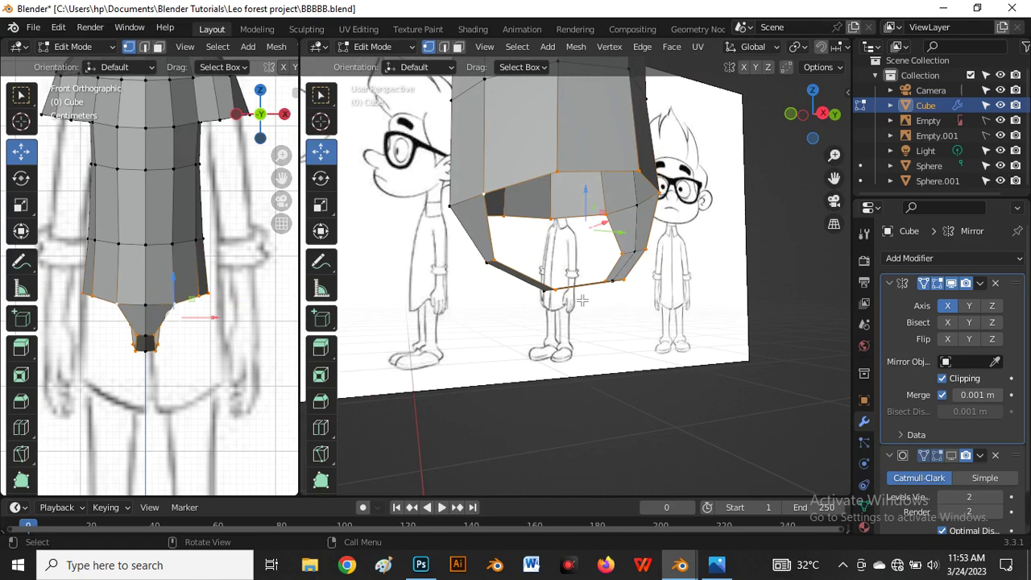
{"action": "middle_click_drag", "start_coordinate": [532, 270], "coordinate": [510, 258]}
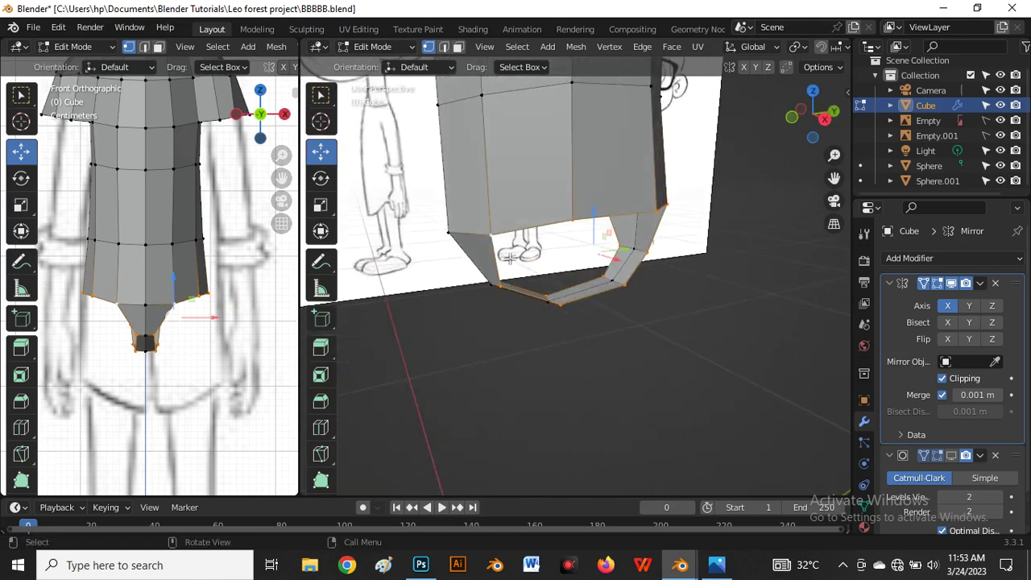
{"action": "middle_click_drag", "start_coordinate": [661, 222], "coordinate": [646, 193]}
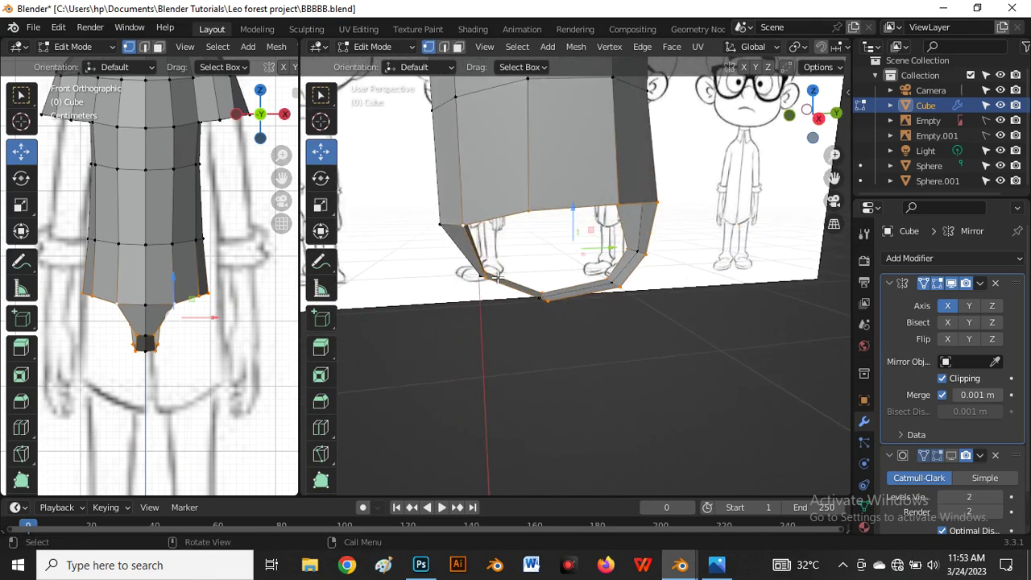
{"action": "middle_click_drag", "start_coordinate": [499, 303], "coordinate": [569, 298]}
Switch the larger viewport to the front view, leave Edit Mode and add a cylinder mesh.
{"action": "key", "text": "grave"}
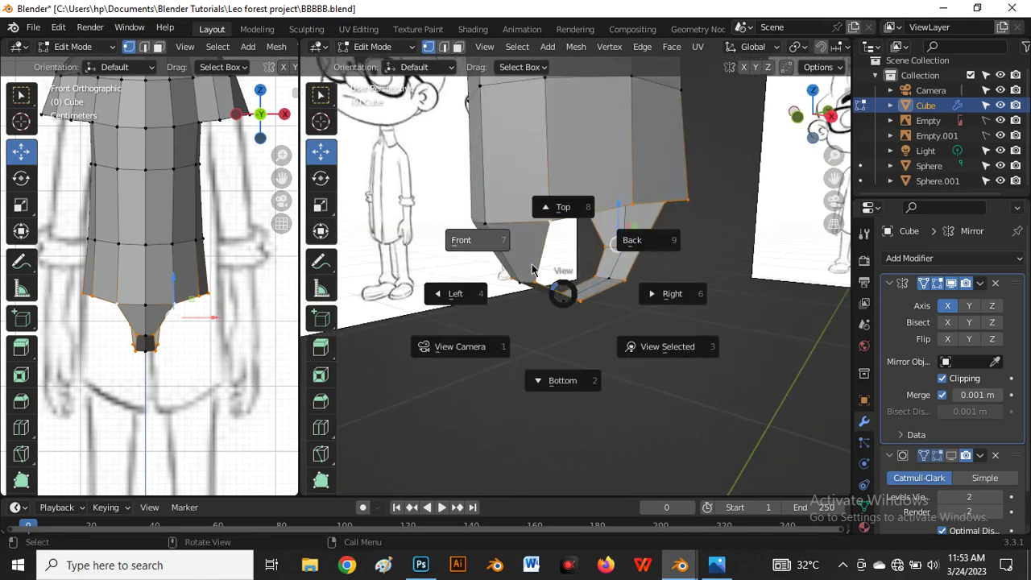
{"action": "key", "text": "Tab"}
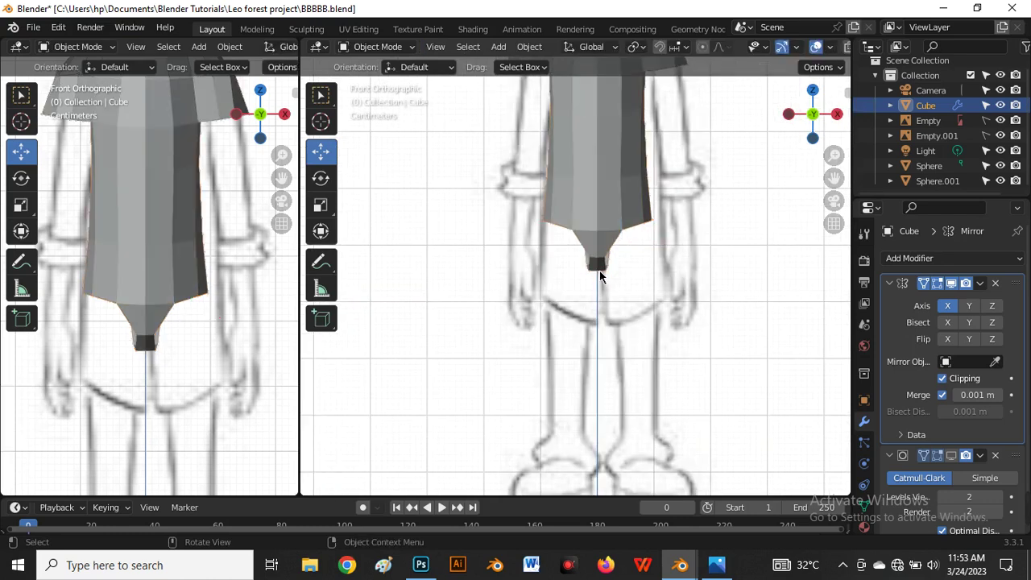
{"action": "key", "text": "shift+a"}
{"action": "mouse_move", "coordinate": [523, 242]}
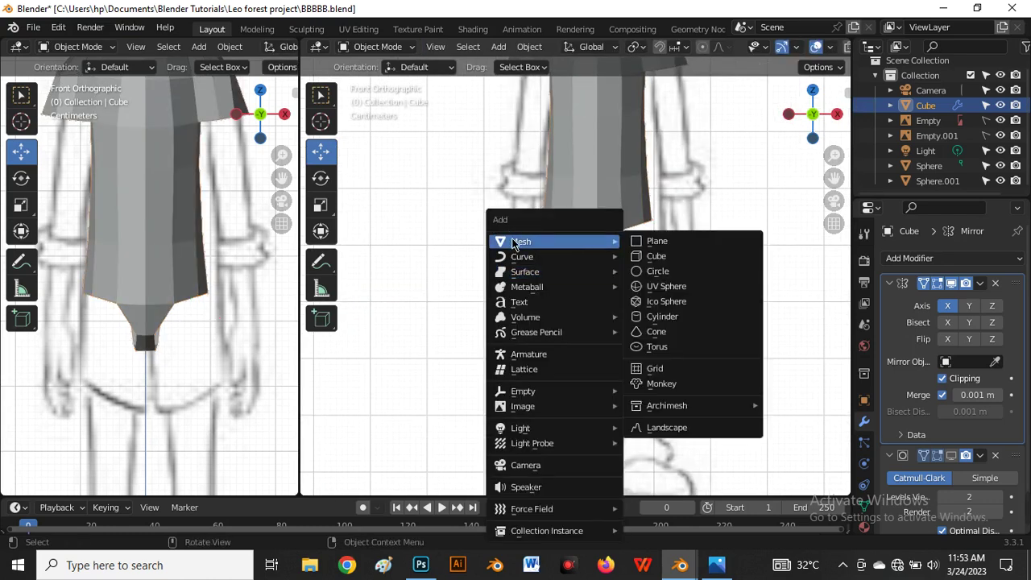
{"action": "left_click", "coordinate": [662, 316]}
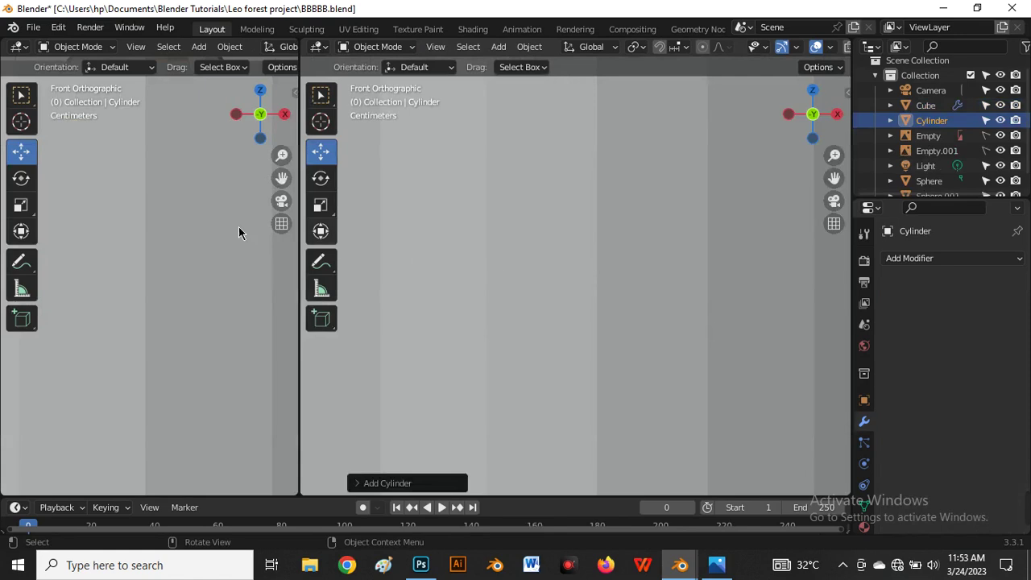
Reduce the new cylinder's vertex count to 8 in its creation settings.
{"action": "left_click", "coordinate": [358, 483]}
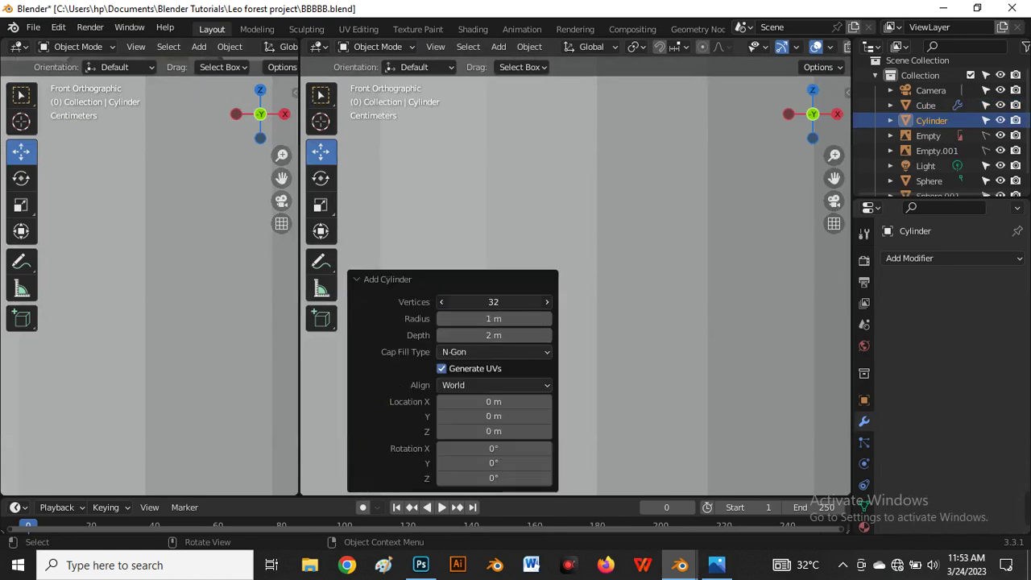
{"action": "left_click", "coordinate": [504, 305]}
{"action": "type", "text": "8"}
{"action": "key", "text": "Return"}
{"action": "scroll", "coordinate": [596, 244], "scroll_direction": "down", "scroll_amount": 2}
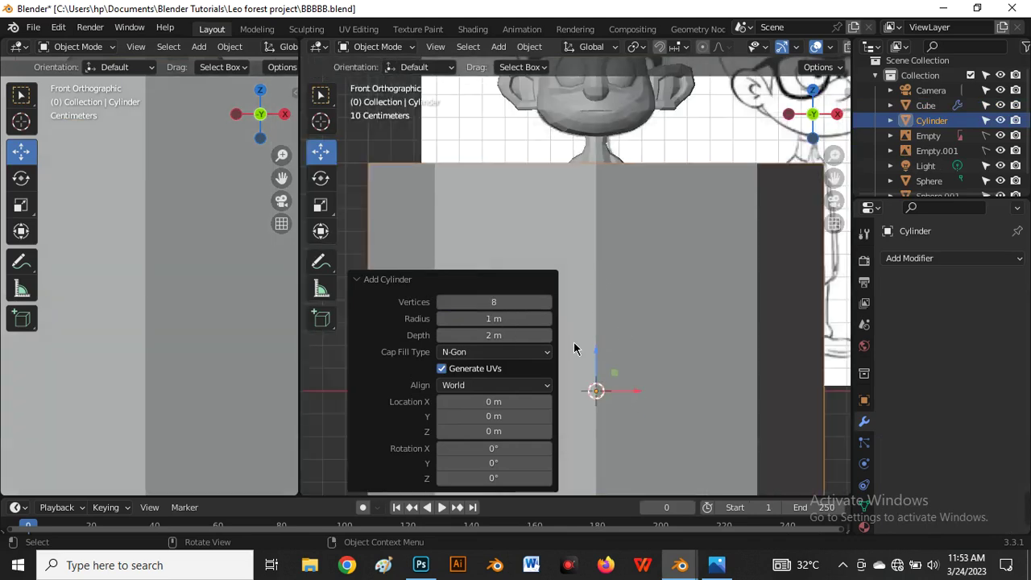
{"action": "left_click", "coordinate": [465, 292]}
Scale the cylinder down uniformly to about 0.076 of its size.
{"action": "scroll", "coordinate": [506, 242], "scroll_direction": "down", "scroll_amount": 4}
{"action": "key", "text": "s"}
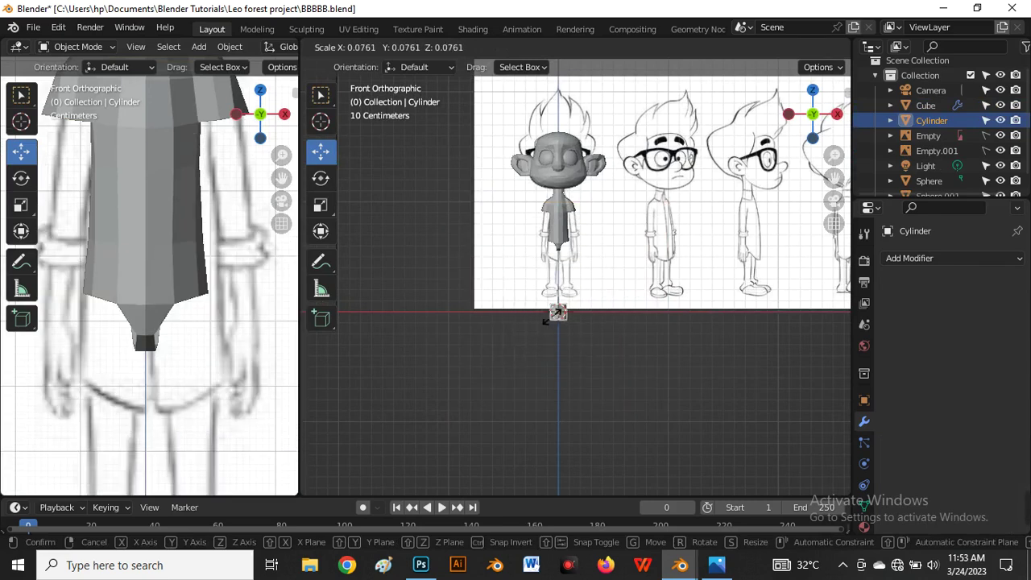
{"action": "left_click", "coordinate": [562, 317]}
{"action": "scroll", "coordinate": [562, 240], "scroll_direction": "up", "scroll_amount": 1}
{"action": "scroll", "coordinate": [561, 241], "scroll_direction": "up", "scroll_amount": 2}
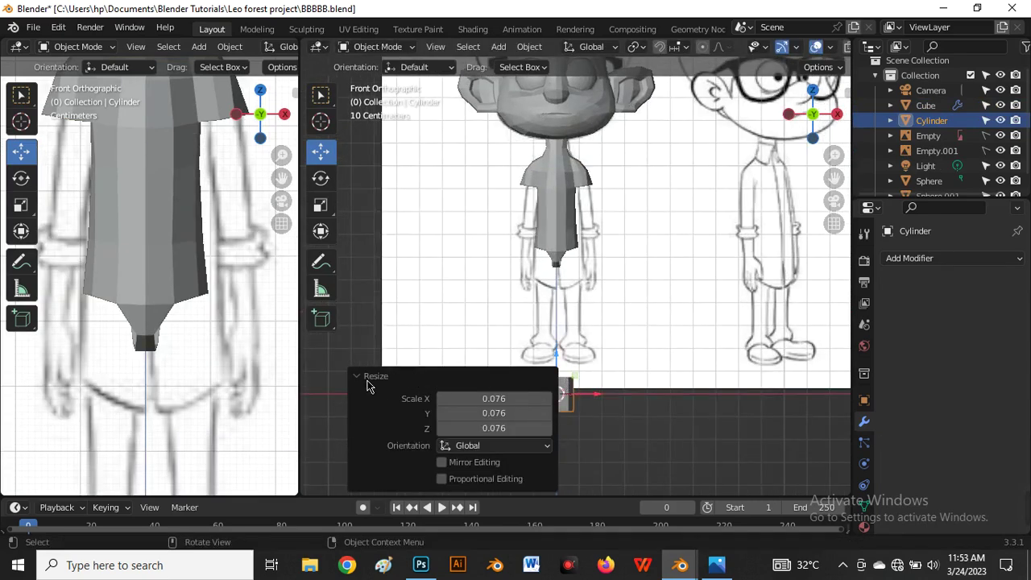
{"action": "left_click", "coordinate": [368, 382]}
Move the cylinder up onto the front reference's thigh beside the crotch and scale it down to about 0.46.
{"action": "key", "text": "g"}
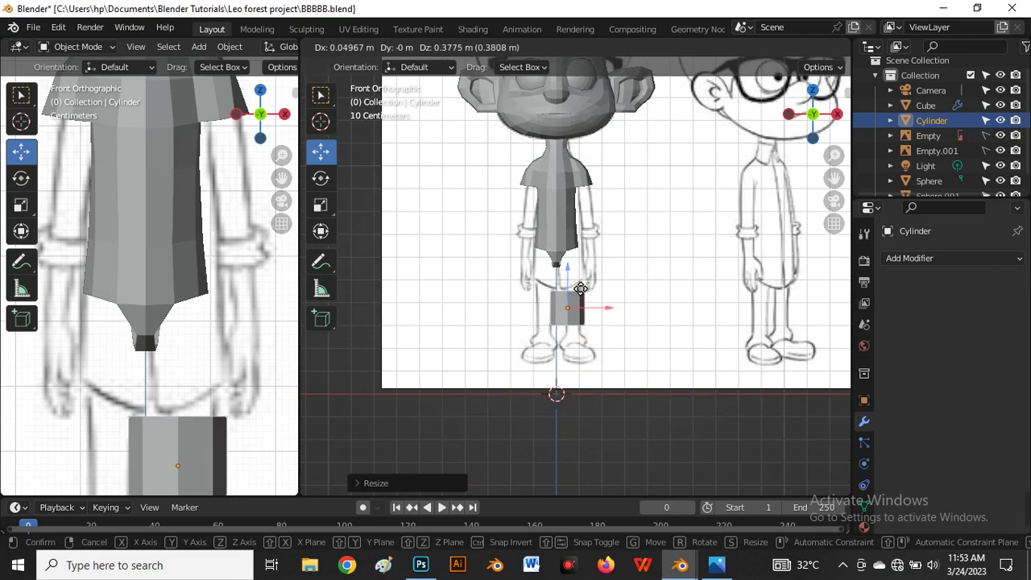
{"action": "left_click", "coordinate": [568, 278]}
{"action": "scroll", "coordinate": [602, 326], "scroll_direction": "up", "scroll_amount": 4}
{"action": "key", "text": "g"}
{"action": "key", "text": "s"}
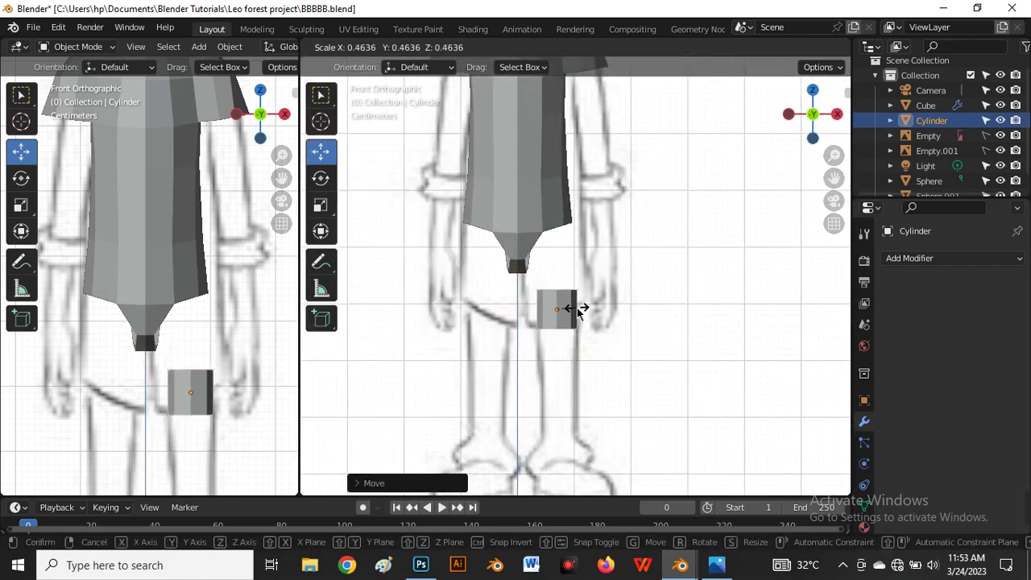
{"action": "left_click", "coordinate": [575, 309]}
In the right side view, move the cylinder about 0.074 m backward and 0.032 m up, beneath the torso's leg opening.
{"action": "key", "text": "grave"}
{"action": "left_click", "coordinate": [684, 311]}
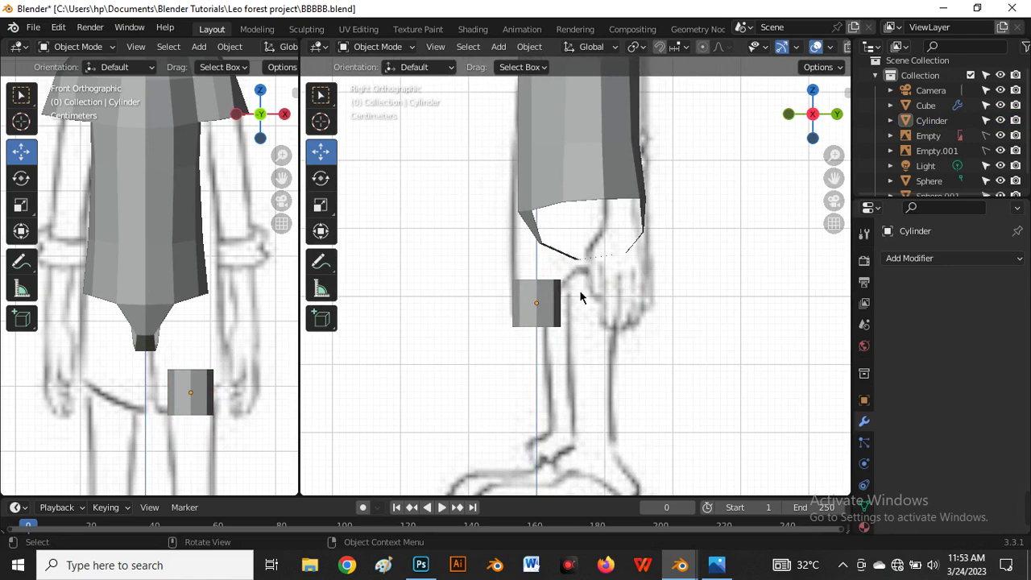
{"action": "left_click", "coordinate": [546, 299]}
{"action": "key", "text": "g"}
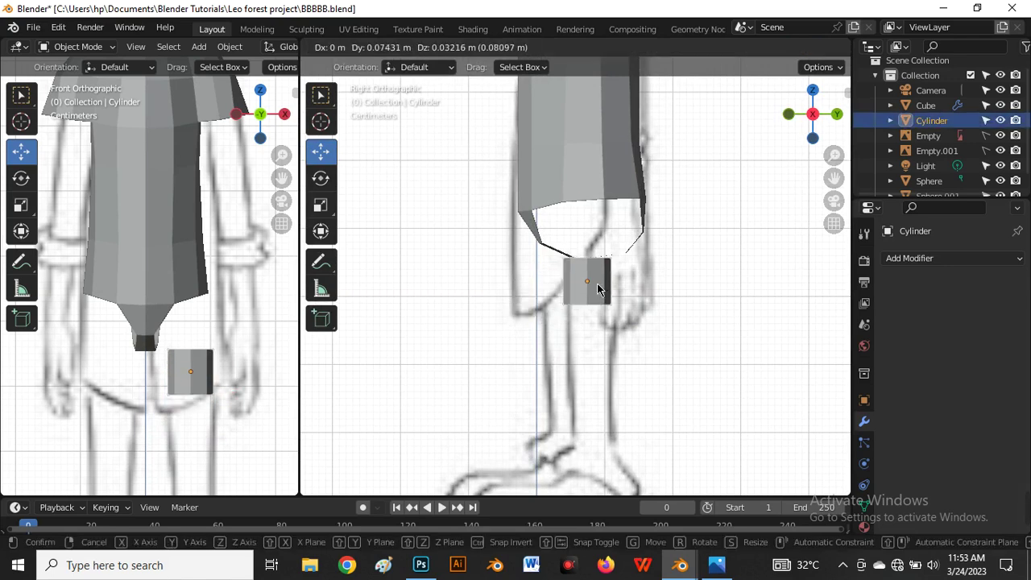
{"action": "left_click", "coordinate": [598, 290]}
Resize the cylinder to fit the leg's width in the front reference and nudge it into line with the leg.
{"action": "scroll", "coordinate": [193, 274], "scroll_direction": "down", "scroll_amount": 3}
{"action": "scroll", "coordinate": [207, 362], "scroll_direction": "up", "scroll_amount": 3}
{"action": "key", "text": "s"}
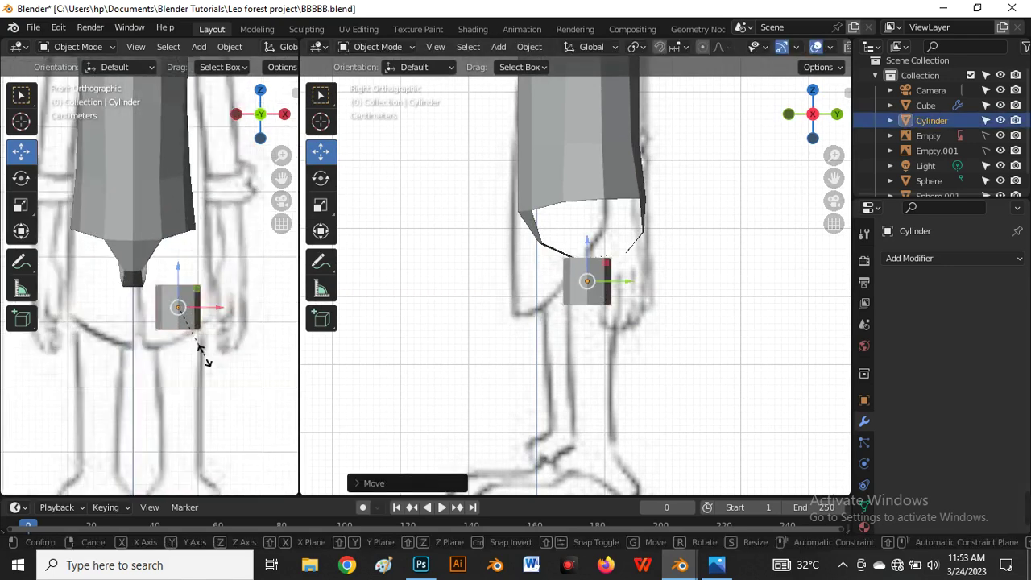
{"action": "left_click", "coordinate": [211, 369]}
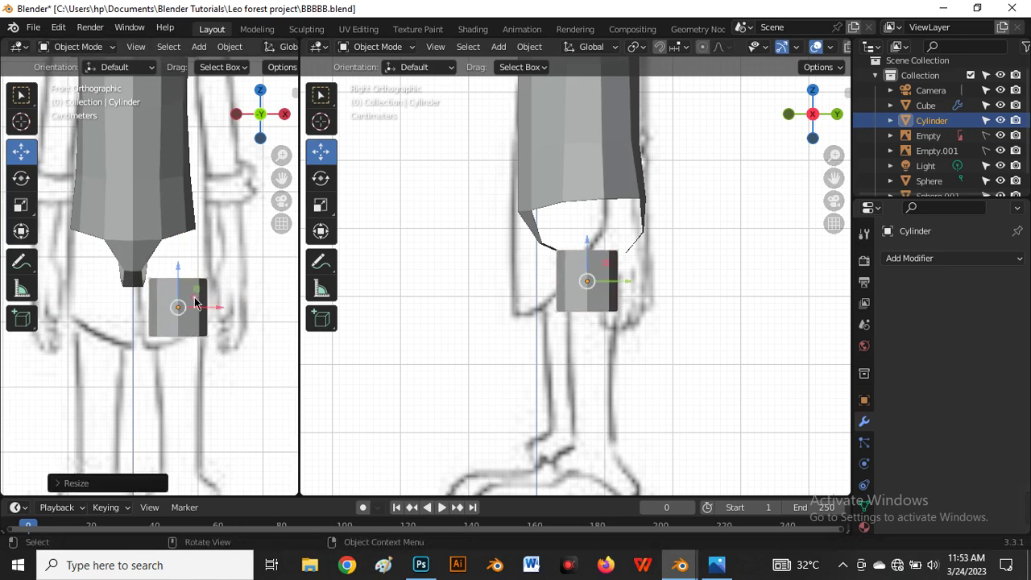
{"action": "scroll", "coordinate": [195, 303], "scroll_direction": "down", "scroll_amount": 3}
{"action": "scroll", "coordinate": [170, 250], "scroll_direction": "up", "scroll_amount": 3}
{"action": "key", "text": "s"}
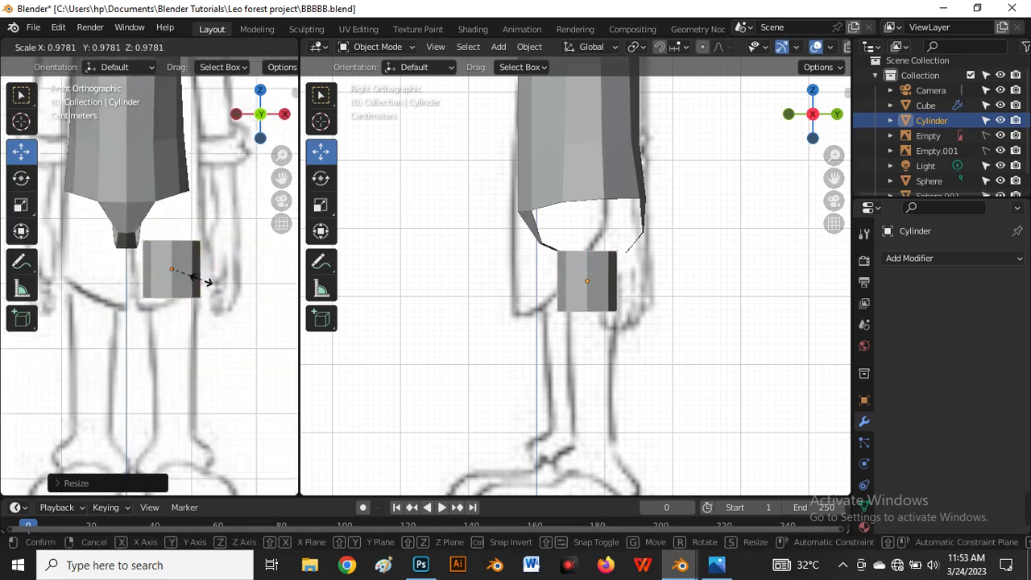
{"action": "left_click", "coordinate": [172, 277]}
{"action": "left_click_drag", "start_coordinate": [178, 276], "coordinate": [174, 274]}
{"action": "scroll", "coordinate": [182, 286], "scroll_direction": "down", "scroll_amount": 3}
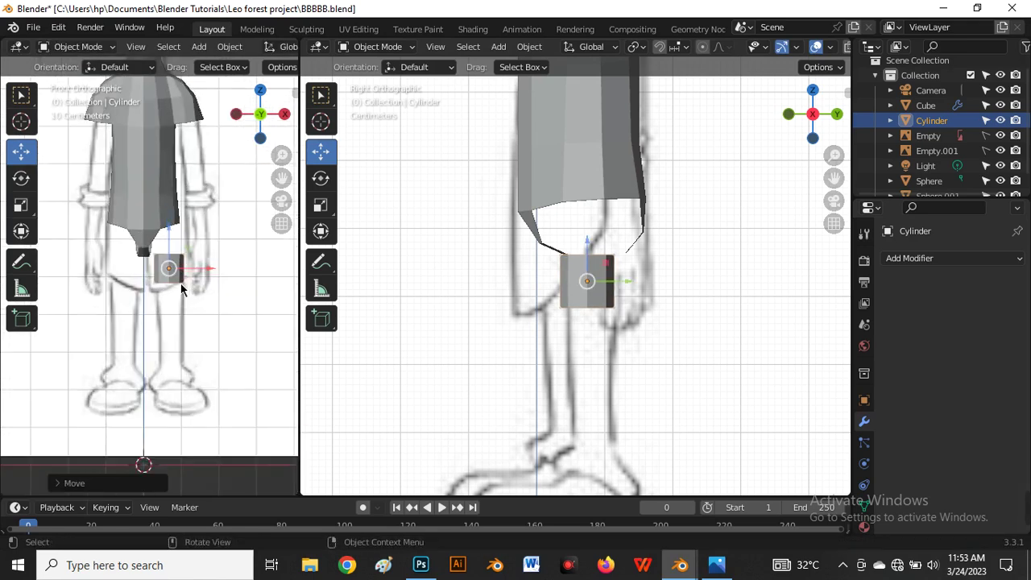
In Edit Mode, extrude the cylinder's bottom face straight down by about 0.075 m to lengthen the thigh.
{"action": "scroll", "coordinate": [181, 289], "scroll_direction": "up", "scroll_amount": 2}
{"action": "key", "text": "Tab"}
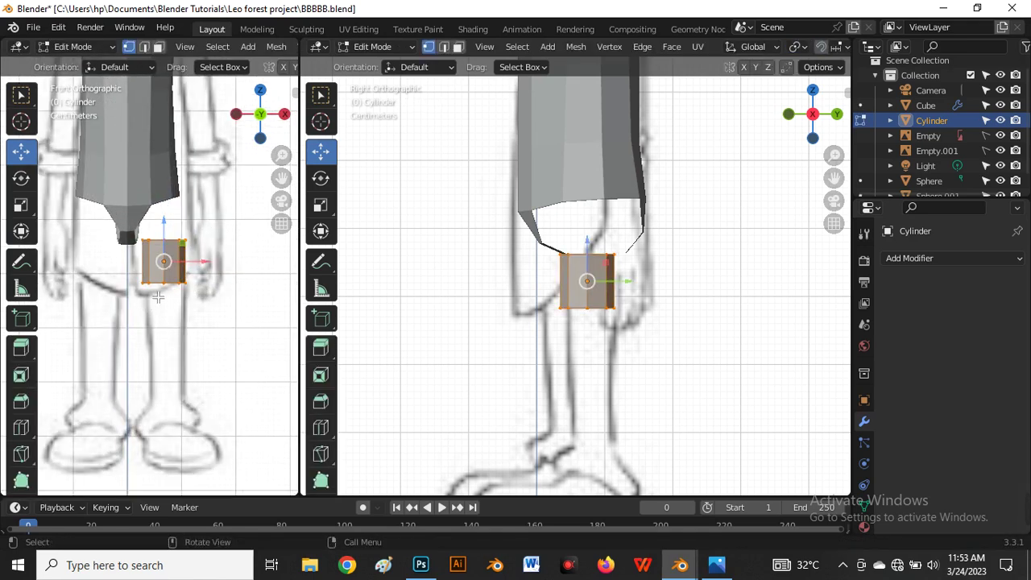
{"action": "scroll", "coordinate": [225, 273], "scroll_direction": "down", "scroll_amount": 2}
{"action": "scroll", "coordinate": [210, 266], "scroll_direction": "up", "scroll_amount": 2}
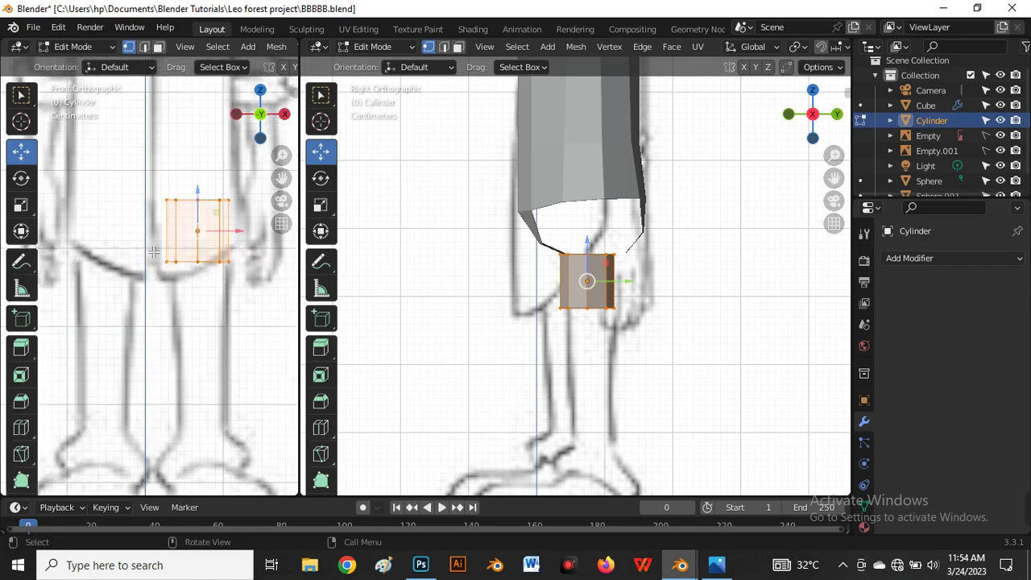
{"action": "scroll", "coordinate": [145, 238], "scroll_direction": "down", "scroll_amount": 1}
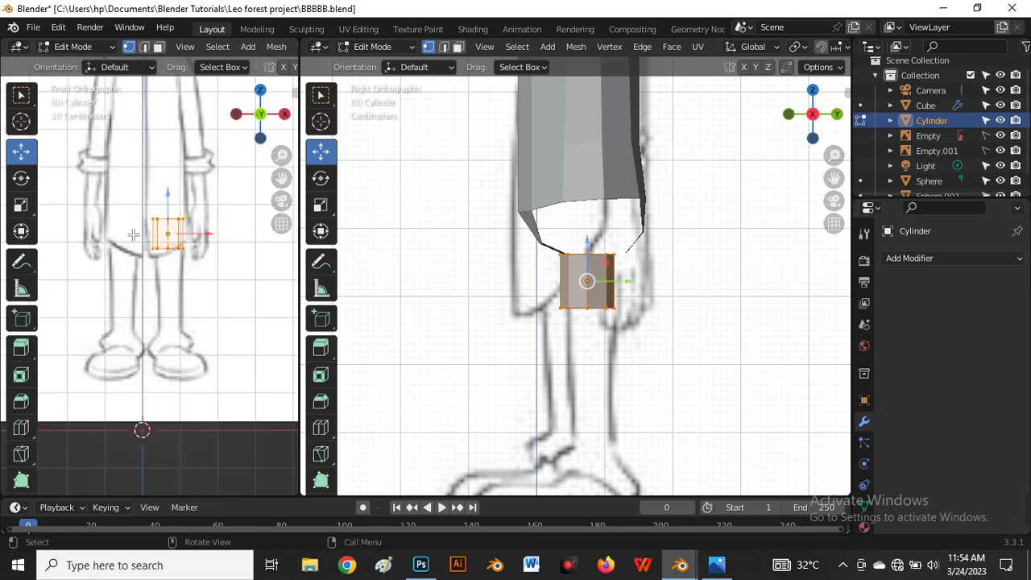
{"action": "key", "text": "alt+a"}
{"action": "scroll", "coordinate": [161, 235], "scroll_direction": "up", "scroll_amount": 2}
{"action": "key", "text": "3"}
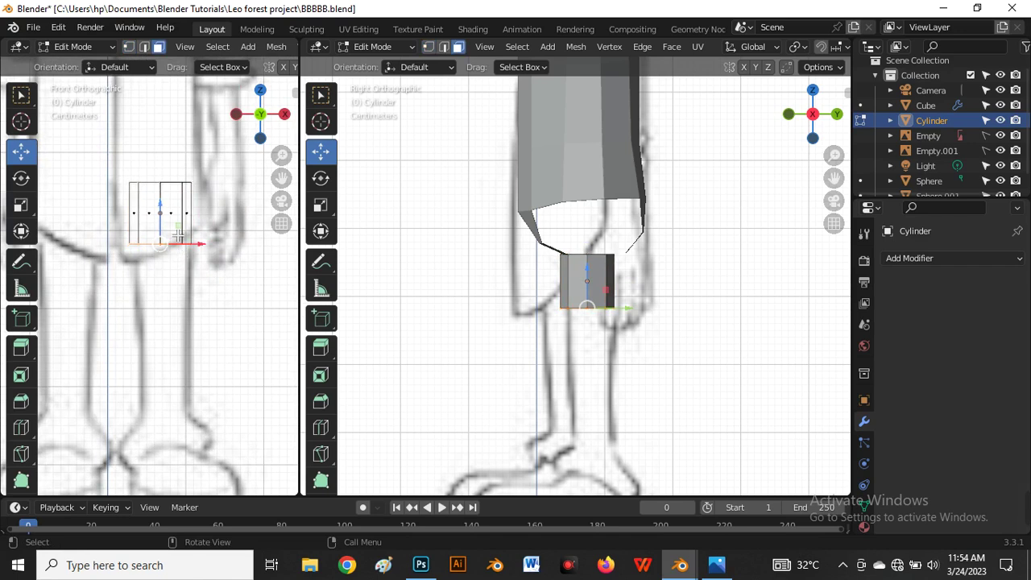
{"action": "key", "text": "alt+z"}
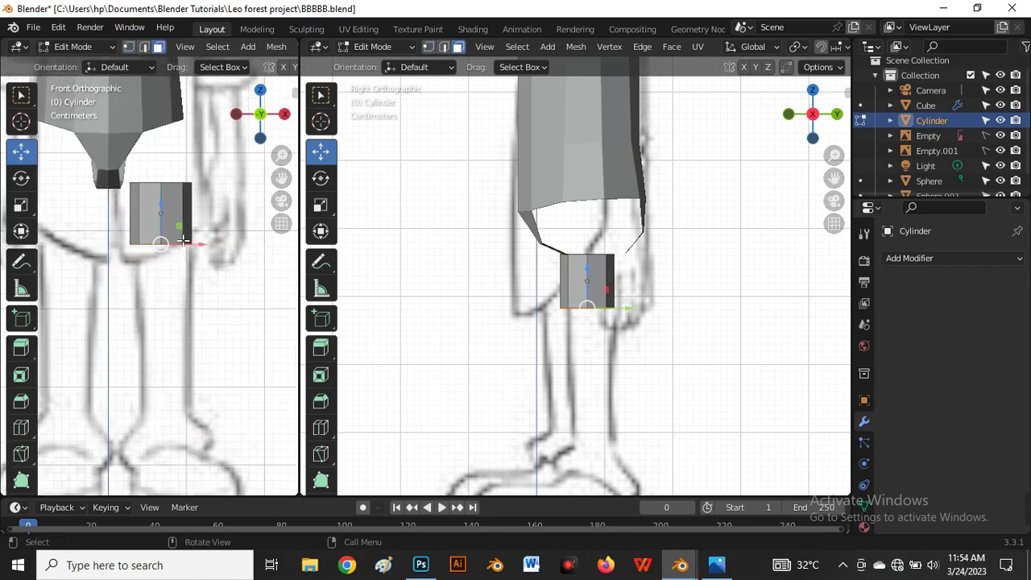
{"action": "key", "text": "e"}
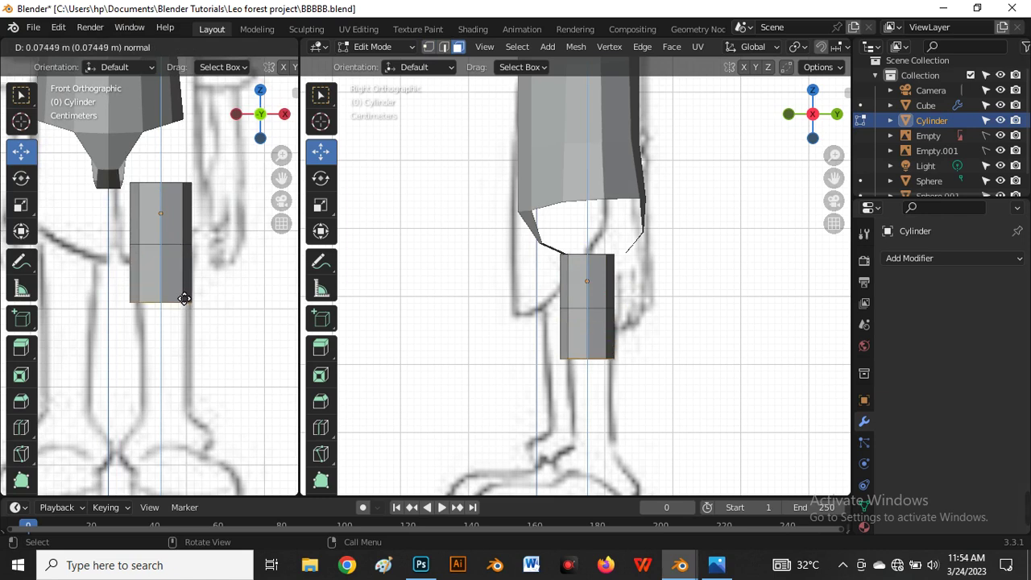
{"action": "left_click", "coordinate": [183, 298]}
Scale the extruded bottom face to about 0.66 to taper the leg toward the knee.
{"action": "scroll", "coordinate": [177, 219], "scroll_direction": "down", "scroll_amount": 4}
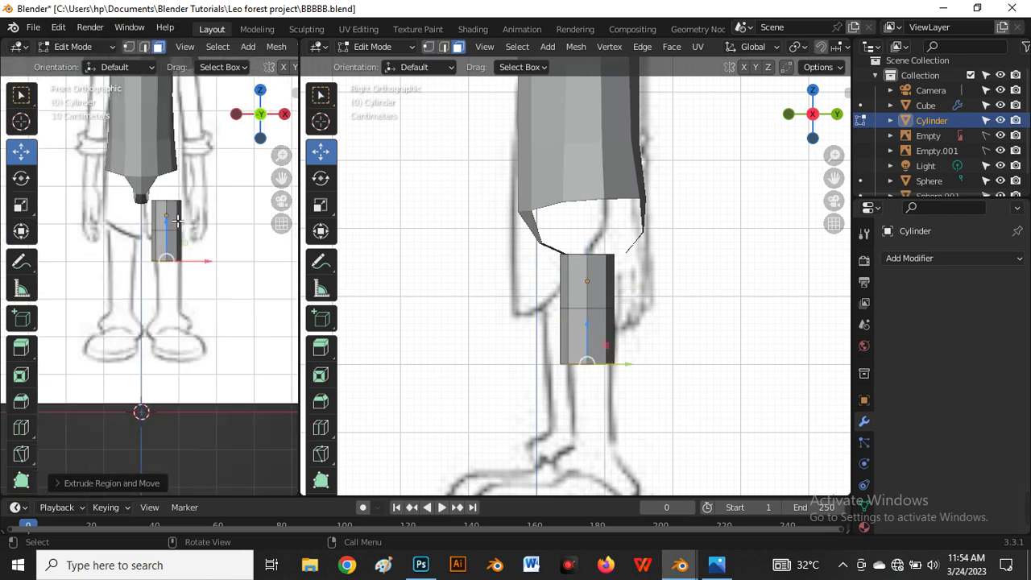
{"action": "scroll", "coordinate": [180, 279], "scroll_direction": "up", "scroll_amount": 2}
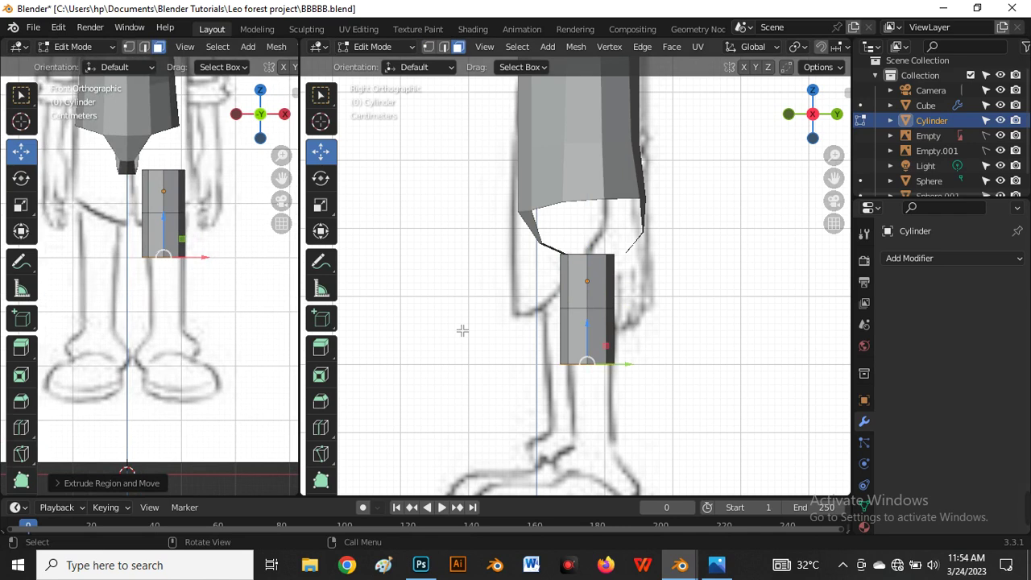
{"action": "scroll", "coordinate": [561, 365], "scroll_direction": "up", "scroll_amount": 2}
{"action": "key", "text": "s"}
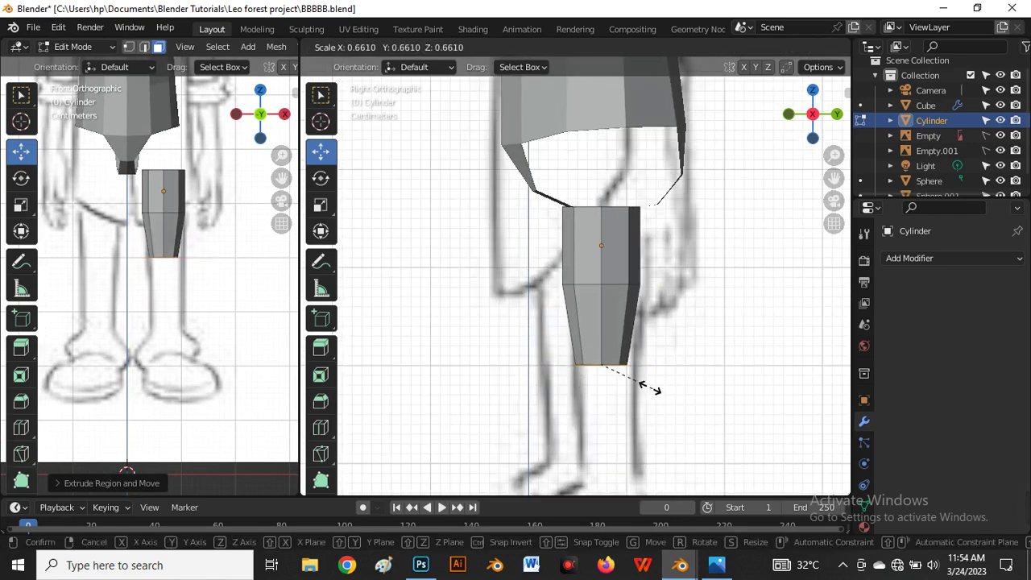
{"action": "left_click", "coordinate": [656, 395]}
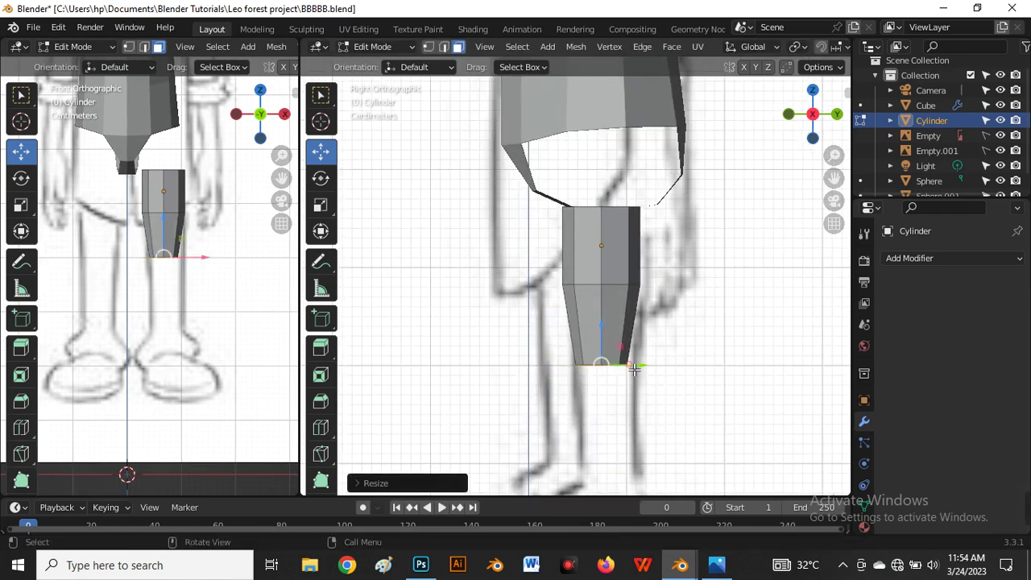
Extrude the narrowed bottom face about 0.115 m down to just above the shoe in the reference sketch.
{"action": "scroll", "coordinate": [603, 369], "scroll_direction": "down", "scroll_amount": 3}
{"action": "key", "text": "e"}
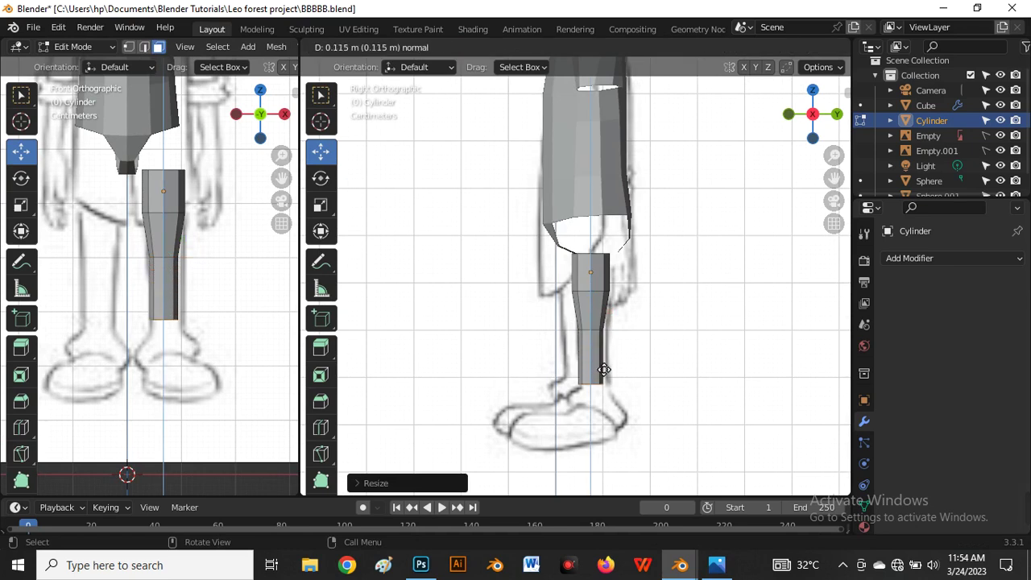
{"action": "left_click", "coordinate": [603, 378]}
Delete the face that closes the upper end of the leg cylinder.
{"action": "scroll", "coordinate": [187, 341], "scroll_direction": "up", "scroll_amount": 1}
{"action": "scroll", "coordinate": [187, 322], "scroll_direction": "down", "scroll_amount": 2}
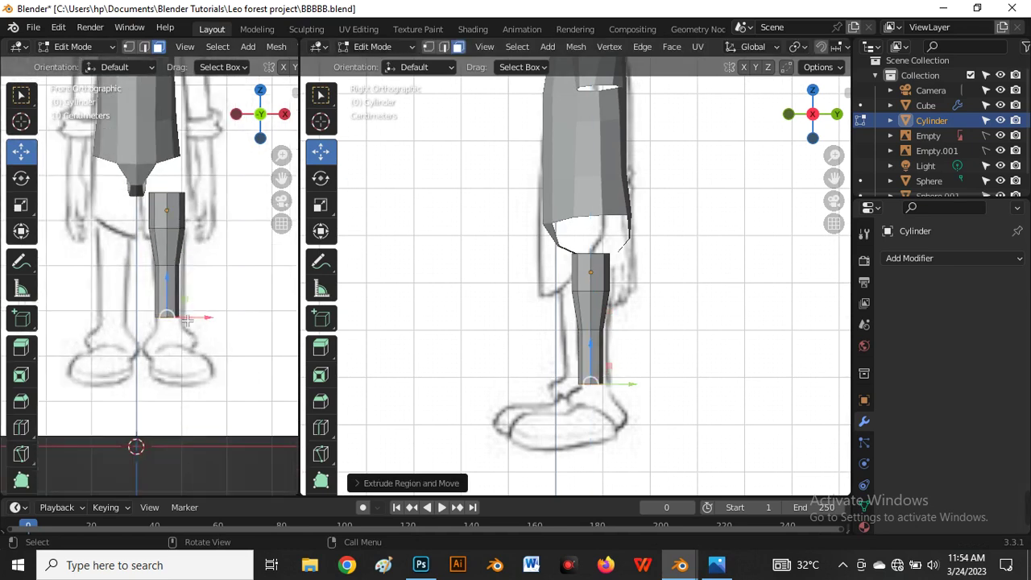
{"action": "scroll", "coordinate": [181, 218], "scroll_direction": "up", "scroll_amount": 4}
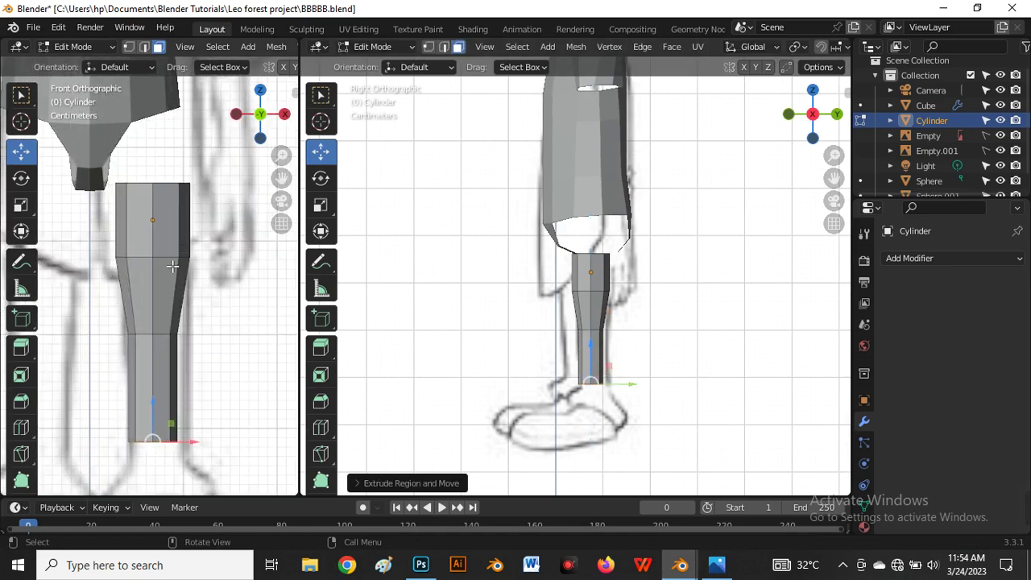
{"action": "key", "text": "1"}
{"action": "key", "text": "alt+z"}
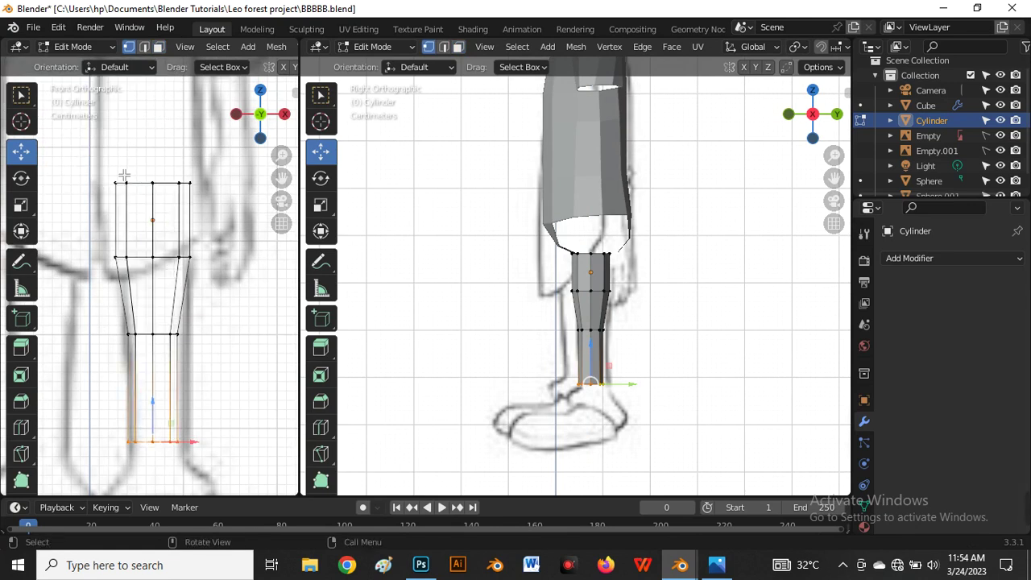
{"action": "left_click_drag", "start_coordinate": [112, 173], "coordinate": [211, 228]}
{"action": "key", "text": "3"}
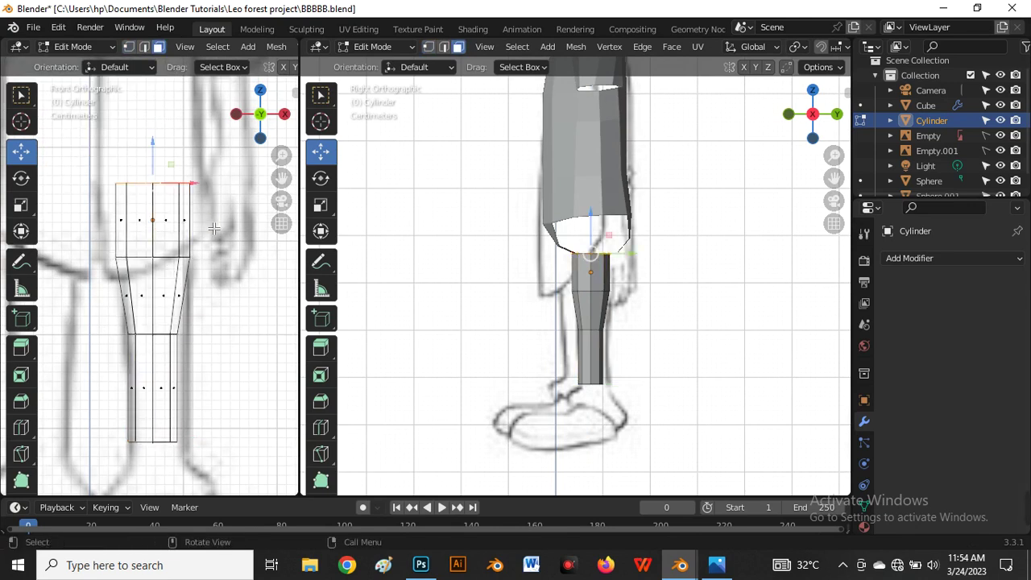
{"action": "key", "text": "alt+z"}
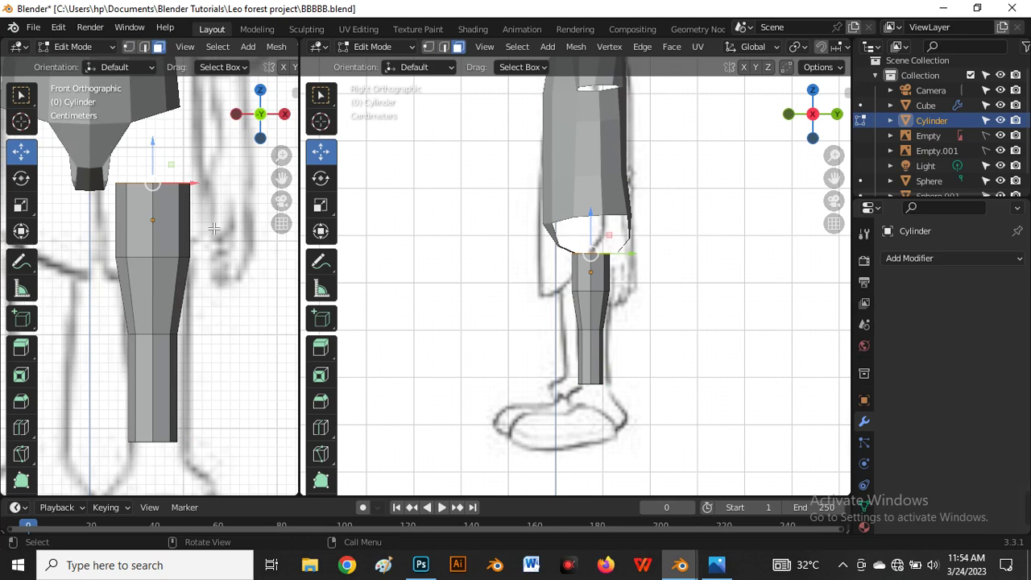
{"action": "key", "text": "x"}
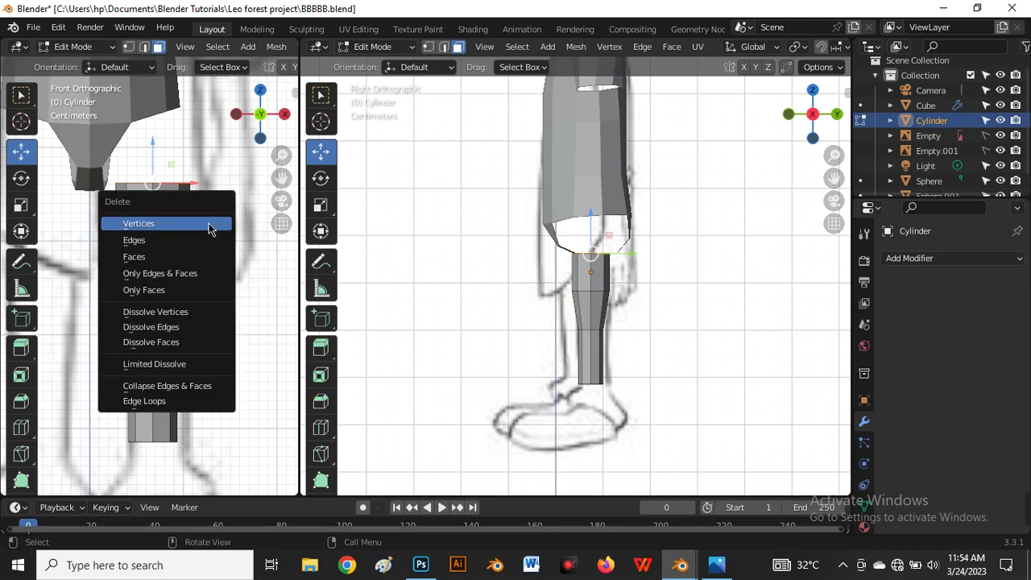
{"action": "left_click", "coordinate": [144, 256]}
Rotate the leg's open top edge loop by about -27° in the front view and raise it along Z toward the torso.
{"action": "scroll", "coordinate": [167, 153], "scroll_direction": "up", "scroll_amount": 4}
{"action": "key", "text": "2"}
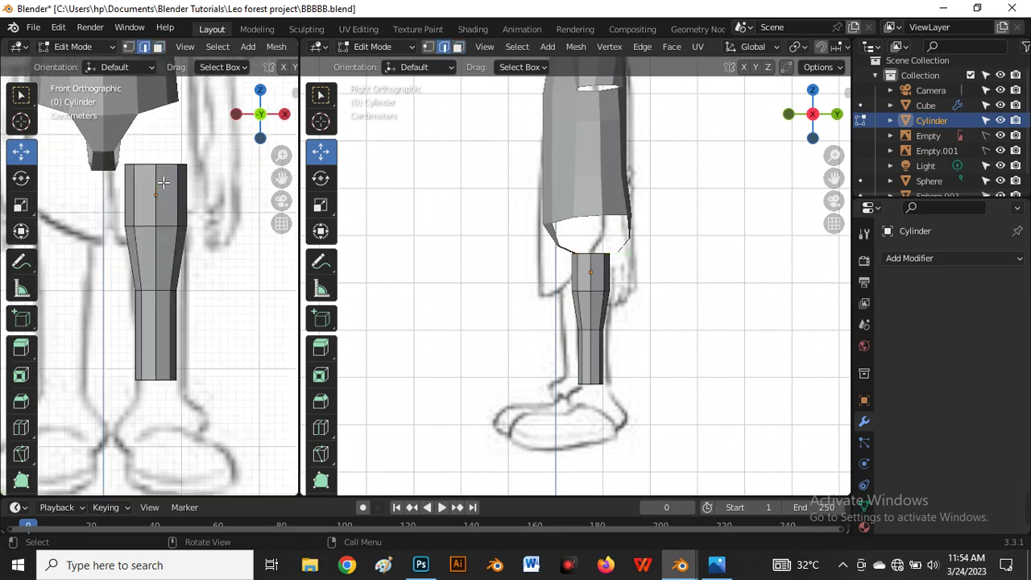
{"action": "left_click", "coordinate": [171, 169], "text": "alt"}
{"action": "scroll", "coordinate": [172, 167], "scroll_direction": "down", "scroll_amount": 1, "text": "alt"}
{"action": "scroll", "coordinate": [172, 167], "scroll_direction": "down", "scroll_amount": 1}
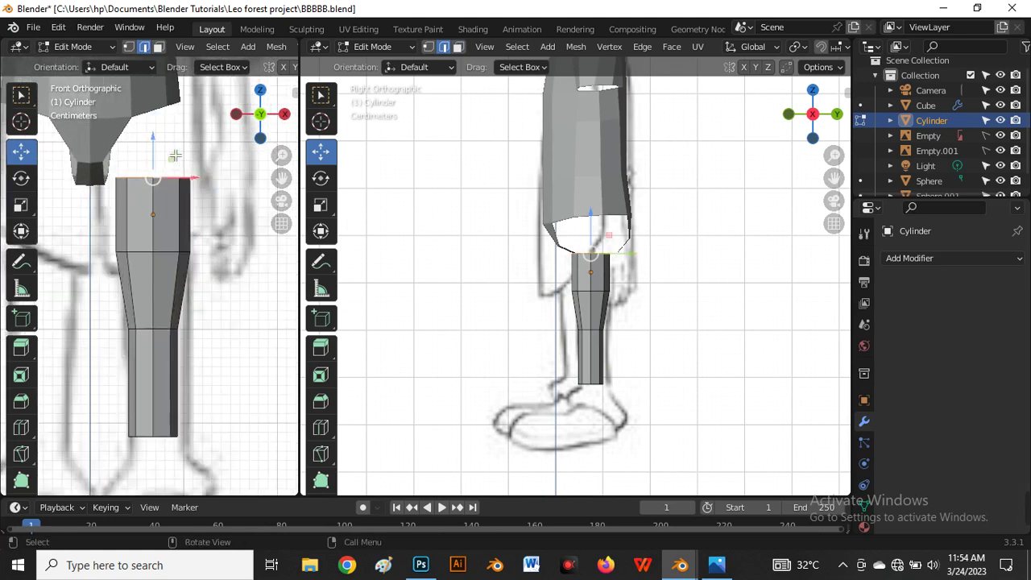
{"action": "key", "text": "r"}
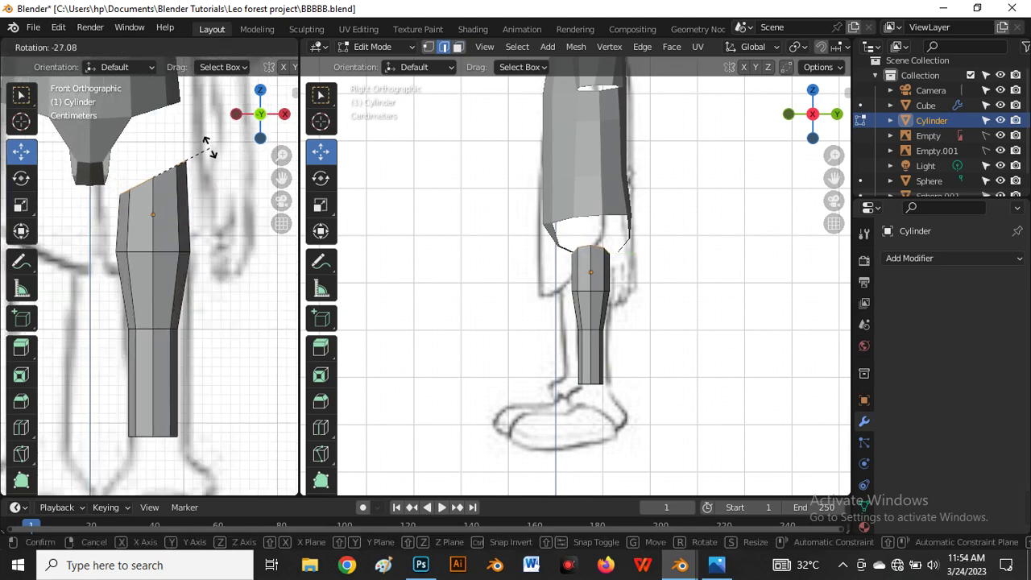
{"action": "left_click", "coordinate": [202, 151]}
{"action": "key", "text": "g"}
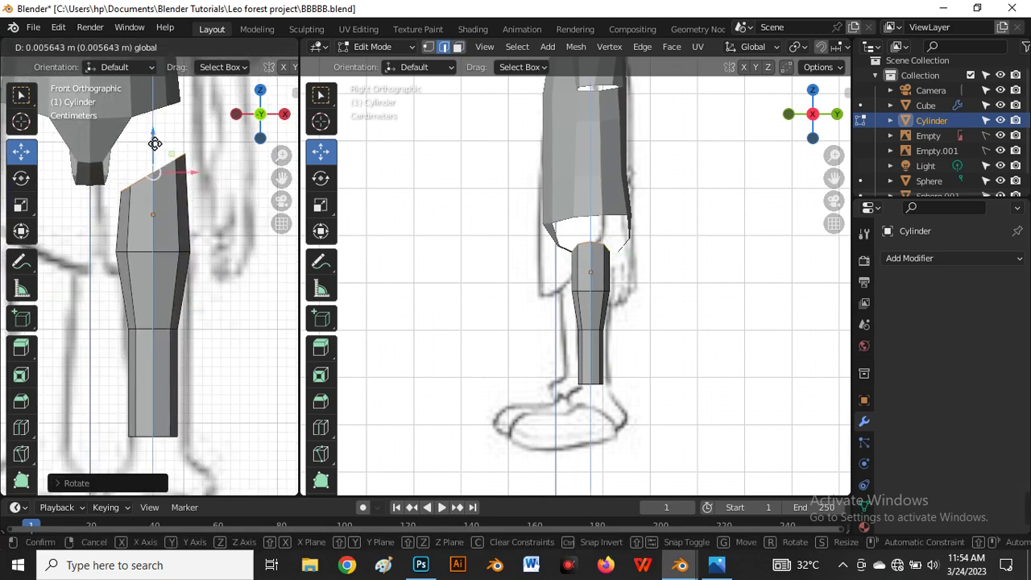
{"action": "left_click", "coordinate": [161, 170]}
Enlarge the tilted top edge loop to about 1.34 overall and widen it by about 1.3 along Y in the side view.
{"action": "key", "text": "s"}
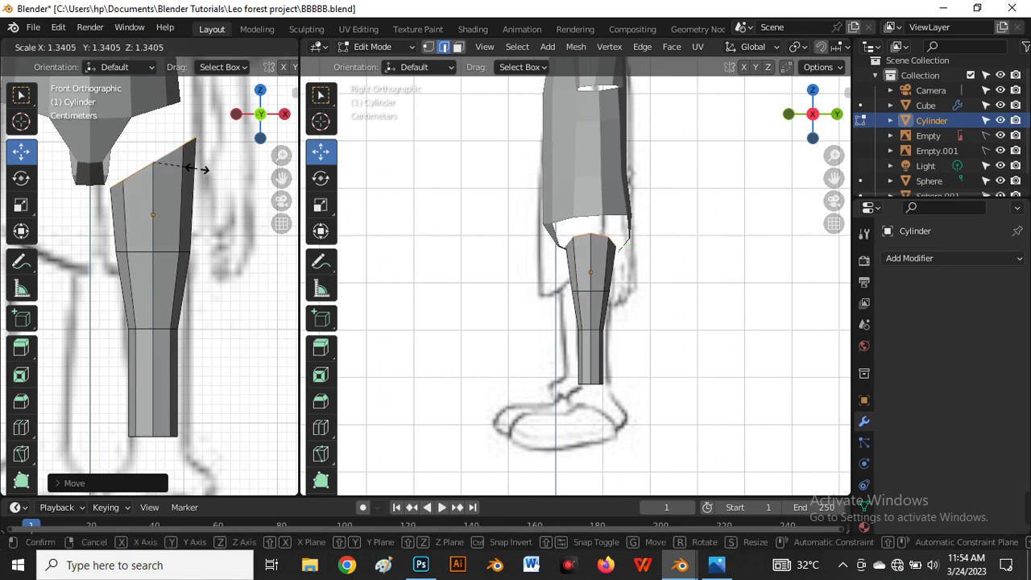
{"action": "left_click", "coordinate": [205, 170]}
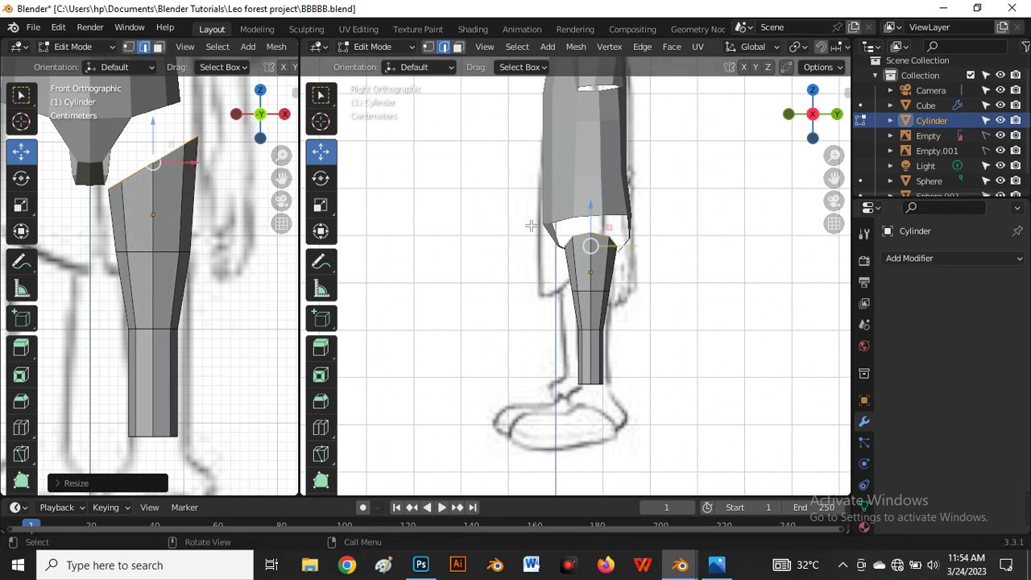
{"action": "scroll", "coordinate": [630, 256], "scroll_direction": "up", "scroll_amount": 3}
{"action": "key", "text": "s"}
{"action": "key", "text": "y"}
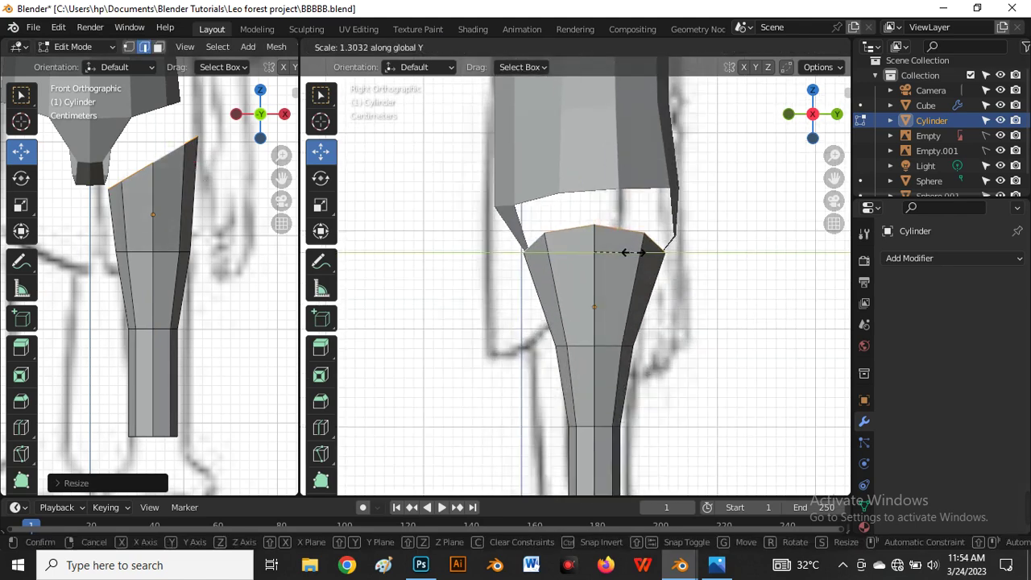
{"action": "left_click", "coordinate": [632, 252]}
Display the side view in wireframe to compare the leg with the reference sketch.
{"action": "scroll", "coordinate": [604, 323], "scroll_direction": "down", "scroll_amount": 3}
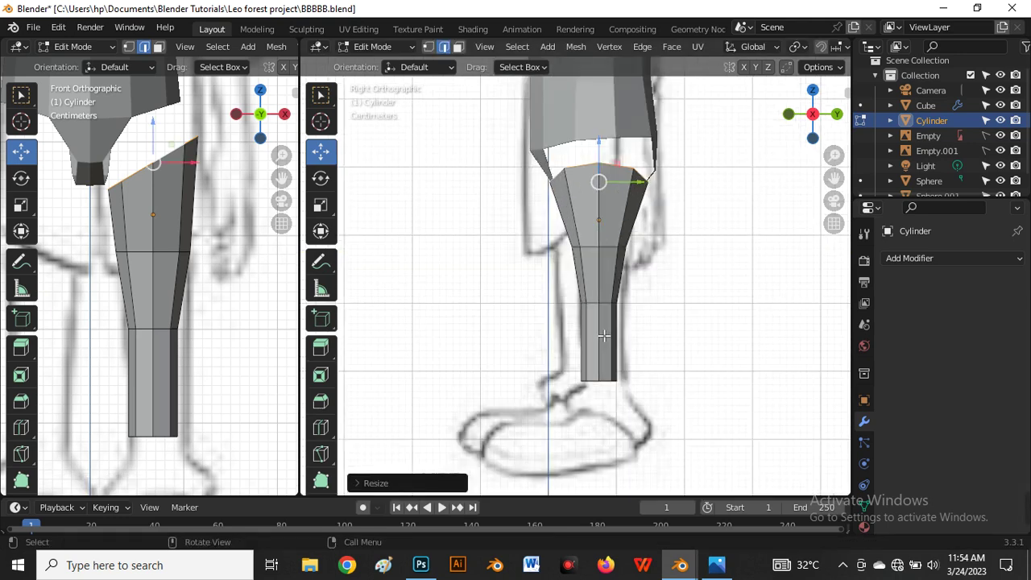
{"action": "scroll", "coordinate": [201, 302], "scroll_direction": "down", "scroll_amount": 4}
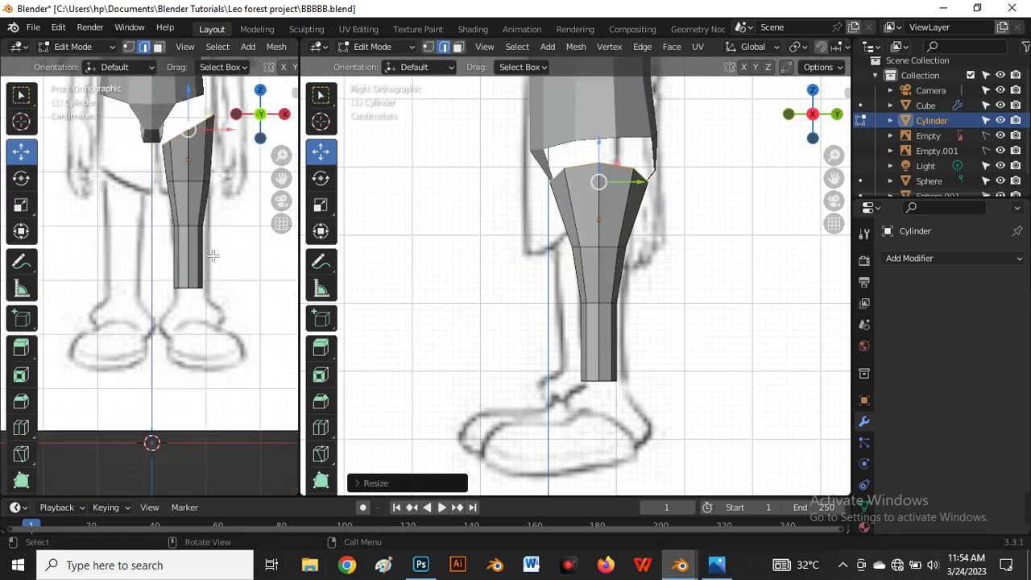
{"action": "scroll", "coordinate": [594, 260], "scroll_direction": "up", "scroll_amount": 2}
{"action": "key", "text": "shift+z"}
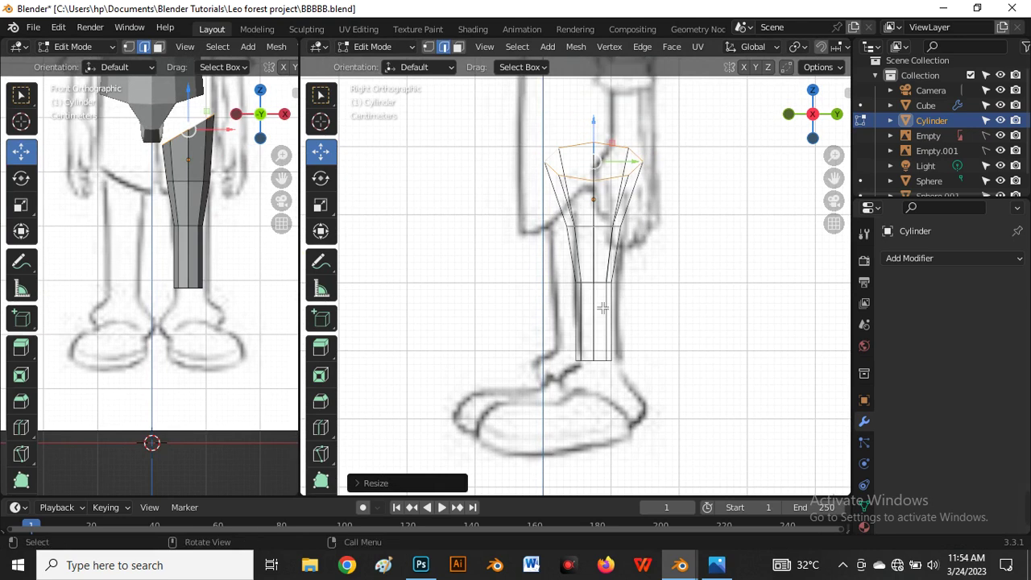
{"action": "scroll", "coordinate": [602, 308], "scroll_direction": "up", "scroll_amount": 1}
{"action": "scroll", "coordinate": [543, 244], "scroll_direction": "down", "scroll_amount": 3}
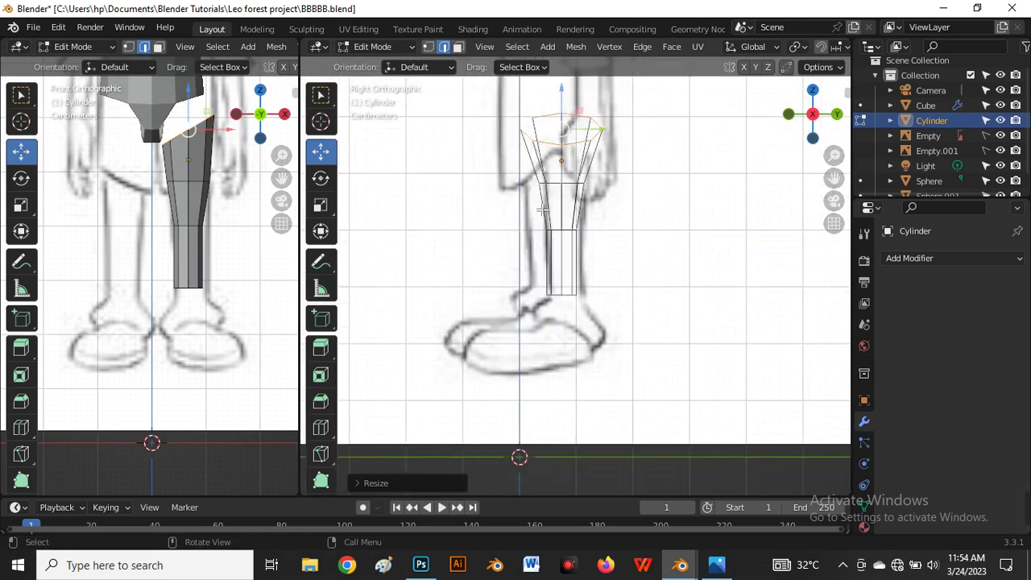
{"action": "scroll", "coordinate": [183, 197], "scroll_direction": "down", "scroll_amount": 2}
{"action": "scroll", "coordinate": [165, 242], "scroll_direction": "up", "scroll_amount": 5}
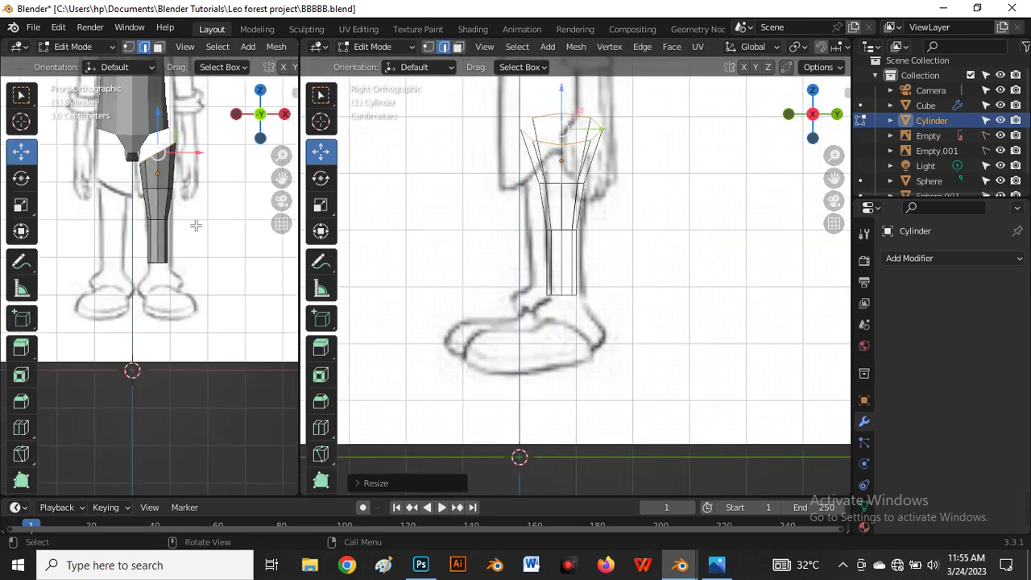
Delete the face that closes the lower end of the leg.
{"action": "left_click", "coordinate": [172, 234], "text": "alt"}
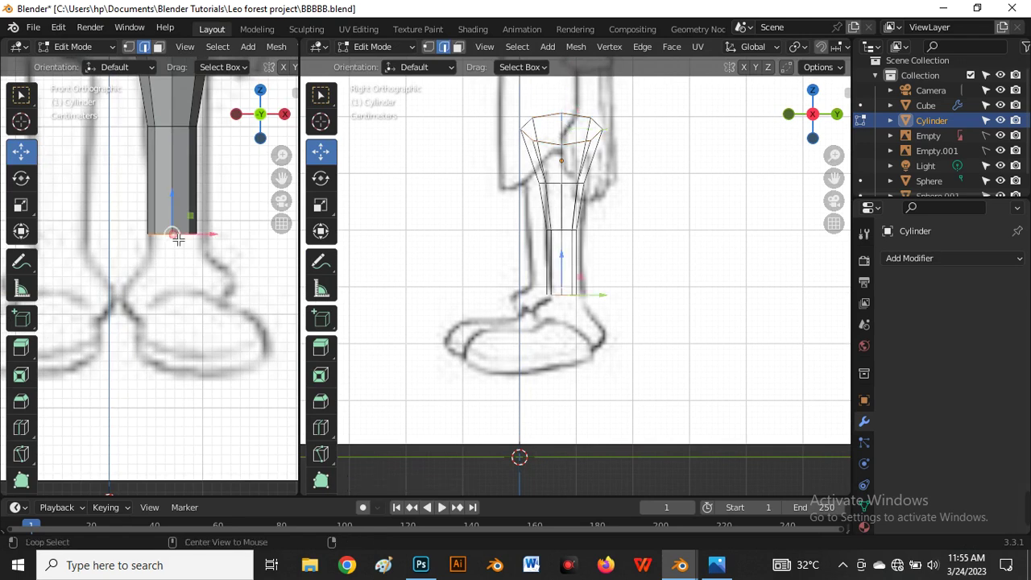
{"action": "middle_click_drag", "start_coordinate": [174, 230], "coordinate": [177, 336]}
{"action": "key", "text": "x"}
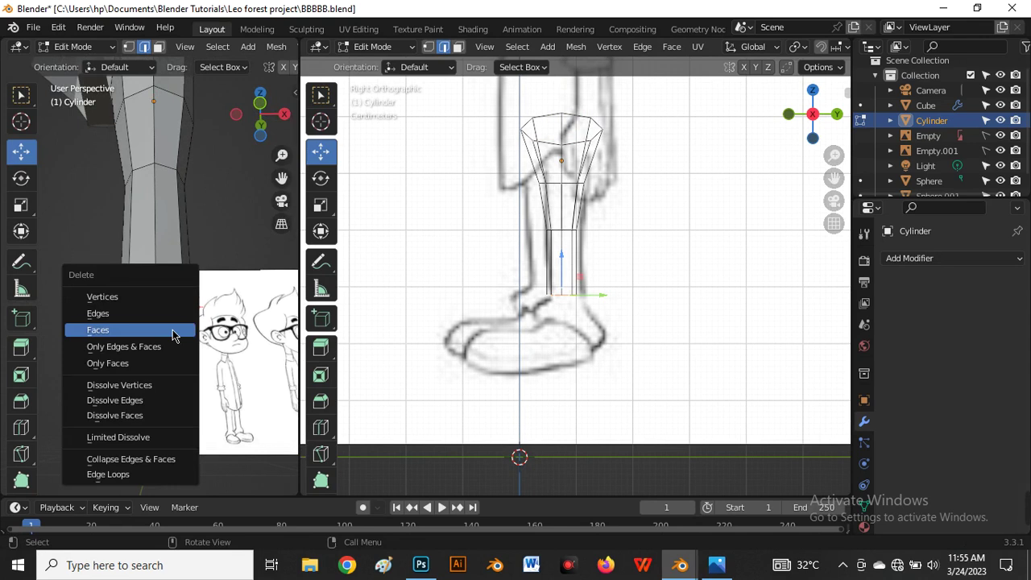
{"action": "left_click", "coordinate": [171, 332]}
Restore the front view, enlarge its viewport, and lower the leg's bottom edge loop to the top of the shoe.
{"action": "key", "text": "grave"}
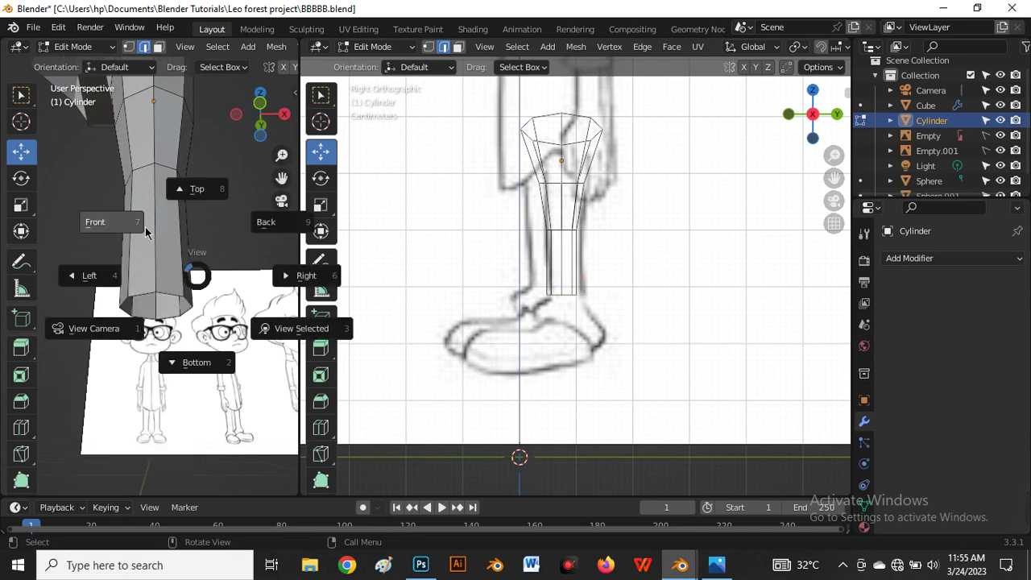
{"action": "left_click", "coordinate": [121, 225]}
{"action": "left_click_drag", "start_coordinate": [304, 304], "coordinate": [541, 339]}
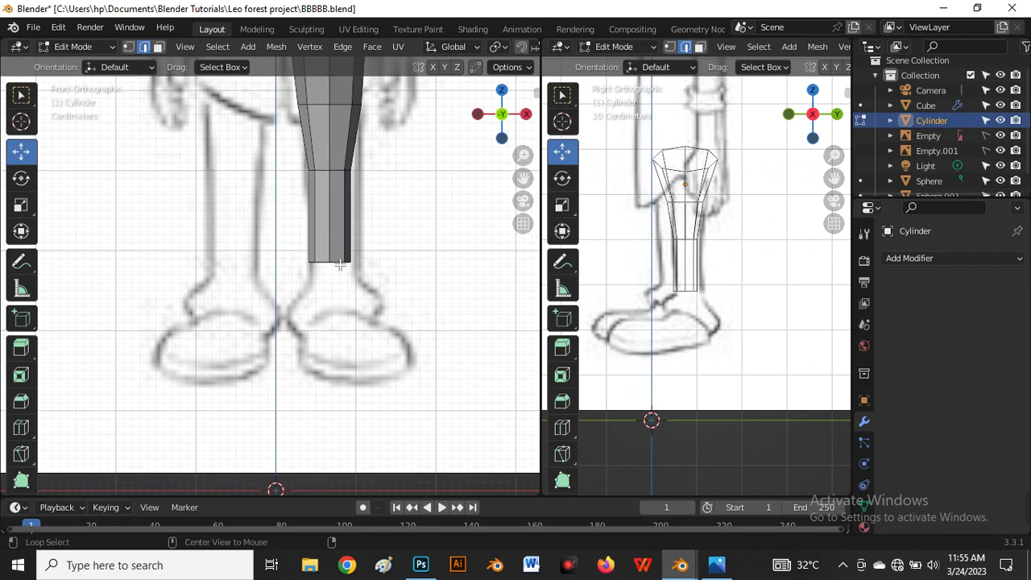
{"action": "left_click", "coordinate": [337, 261], "text": "alt"}
{"action": "left_click_drag", "start_coordinate": [330, 229], "coordinate": [336, 277]}
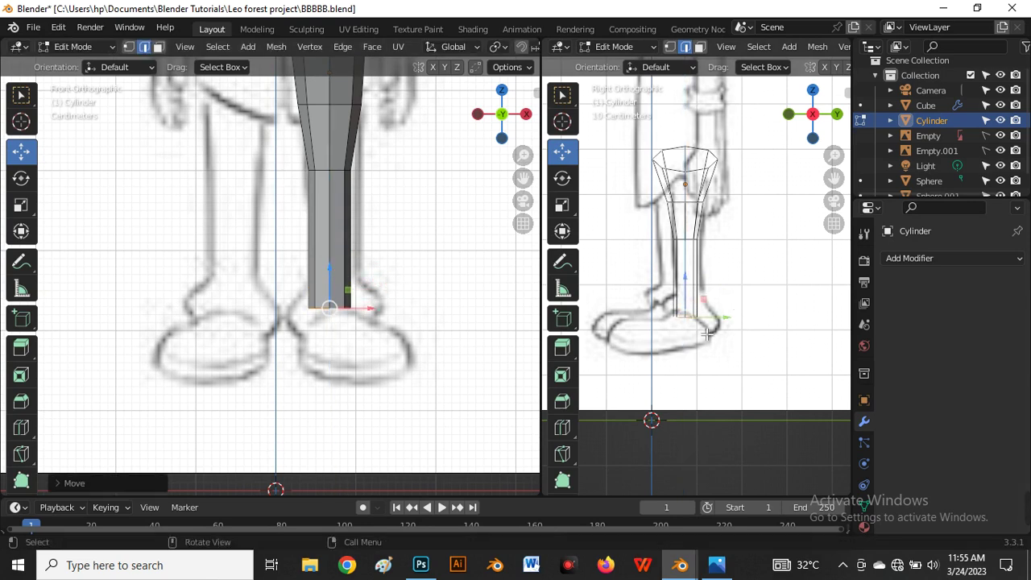
{"action": "scroll", "coordinate": [707, 333], "scroll_direction": "up", "scroll_amount": 3}
{"action": "left_click_drag", "start_coordinate": [684, 281], "coordinate": [684, 272]}
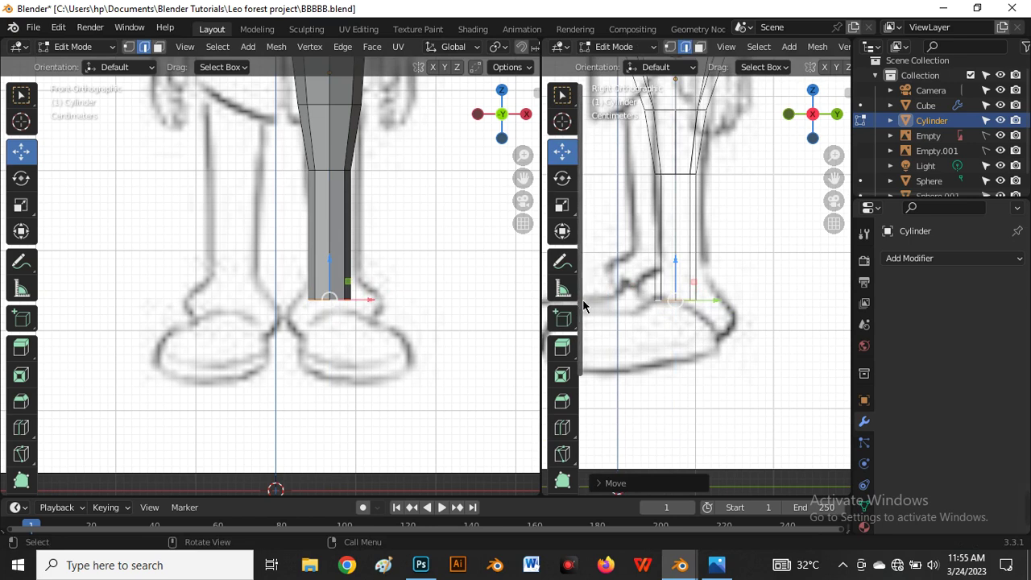
Widen the side viewport and raise the leg's bottom edge loop slightly above the shoe.
{"action": "left_click_drag", "start_coordinate": [543, 305], "coordinate": [382, 301]}
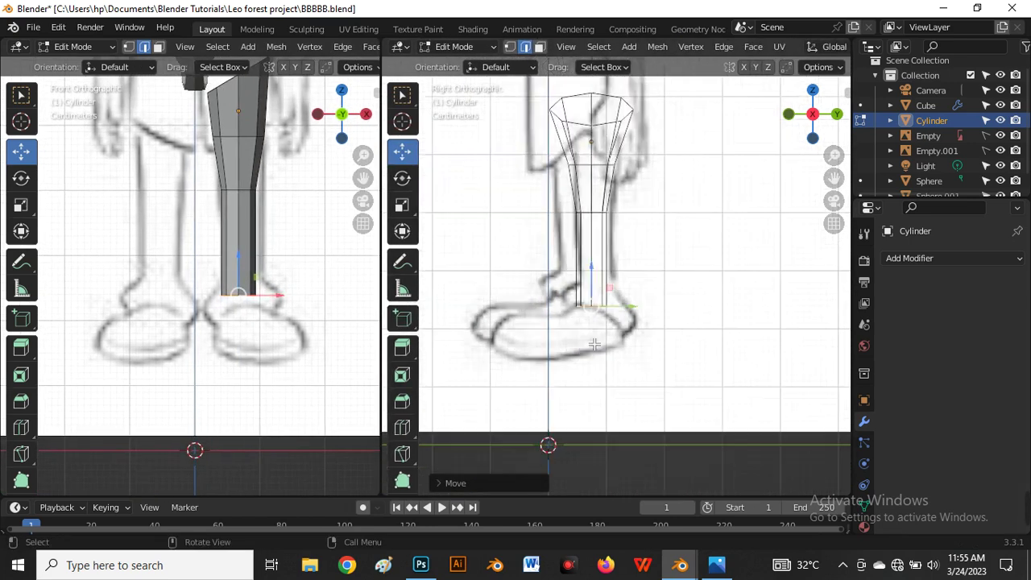
{"action": "scroll", "coordinate": [594, 344], "scroll_direction": "up", "scroll_amount": 3}
{"action": "left_click_drag", "start_coordinate": [604, 288], "coordinate": [603, 276]}
{"action": "scroll", "coordinate": [321, 296], "scroll_direction": "down", "scroll_amount": 2}
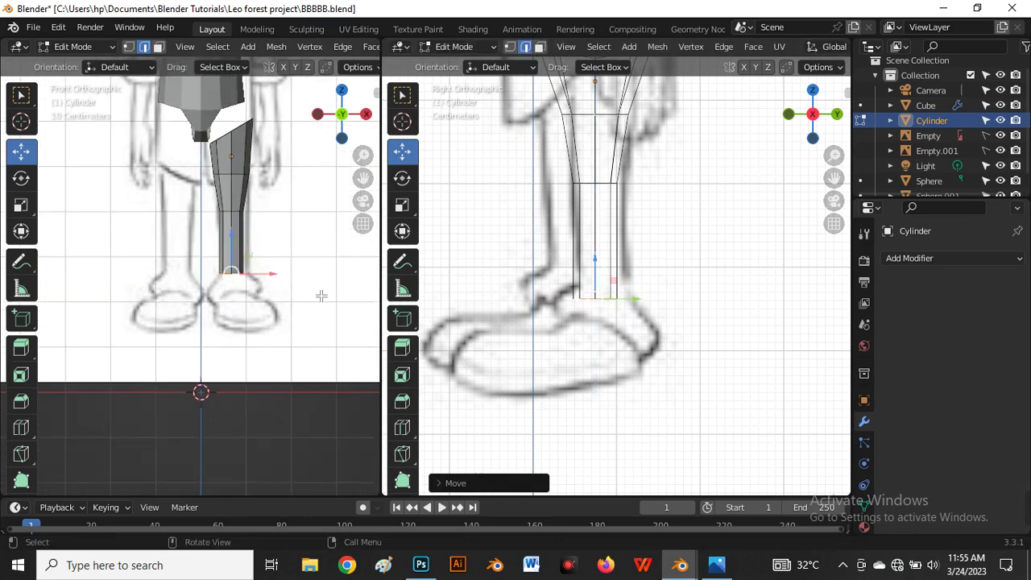
Extrude the leg's bottom edge loop and move the new loop straight down into the shoe.
{"action": "key", "text": "e"}
{"action": "left_click", "coordinate": [274, 296]}
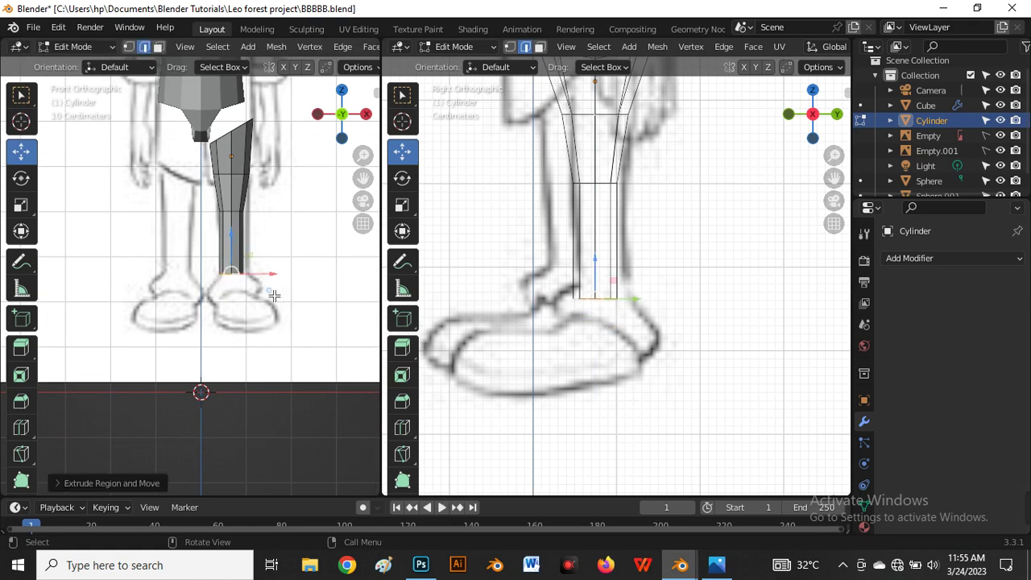
{"action": "key", "text": "g"}
{"action": "left_click", "coordinate": [236, 265]}
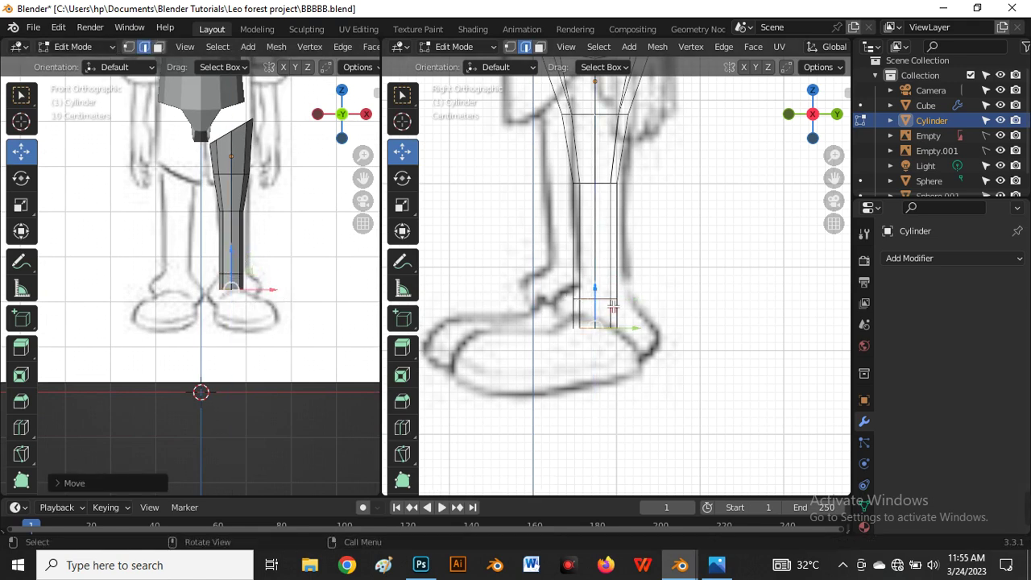
Edge-slide the loop just above the leg's lower end upward along the shin.
{"action": "left_click", "coordinate": [612, 306], "text": "alt+shift"}
{"action": "scroll", "coordinate": [612, 306], "scroll_direction": "up", "scroll_amount": 2}
{"action": "key", "text": "g"}
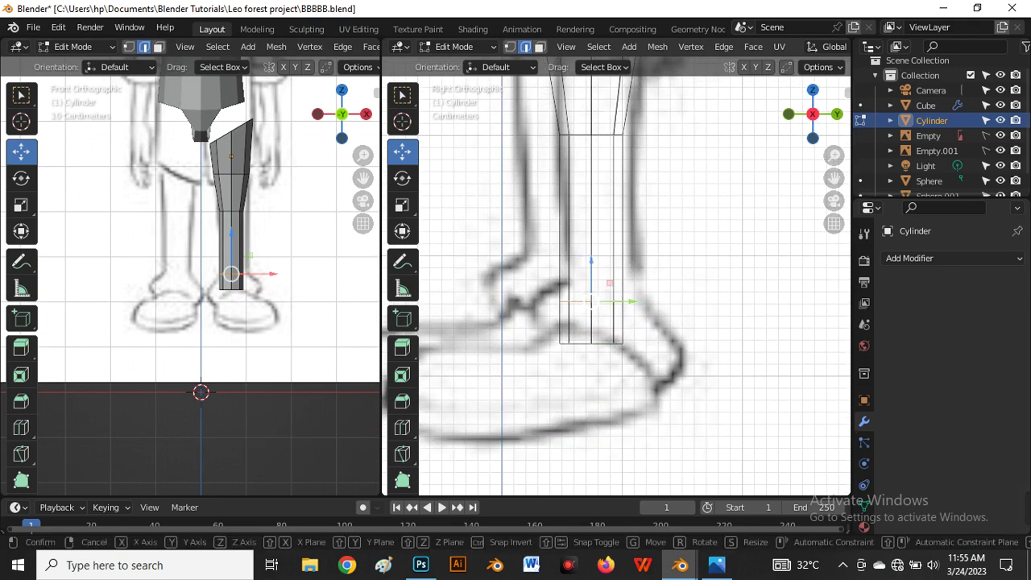
{"action": "key", "text": "g"}
{"action": "left_click", "coordinate": [611, 274]}
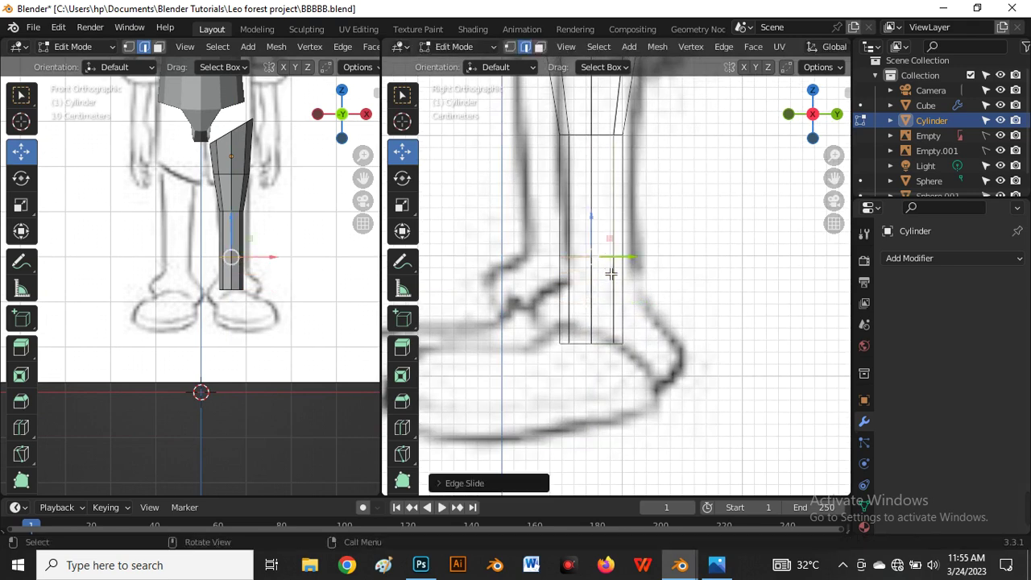
Edge-slide the leg's bottom loop up to the top of the shoe.
{"action": "left_click", "coordinate": [606, 345], "text": "alt"}
{"action": "key", "text": "g"}
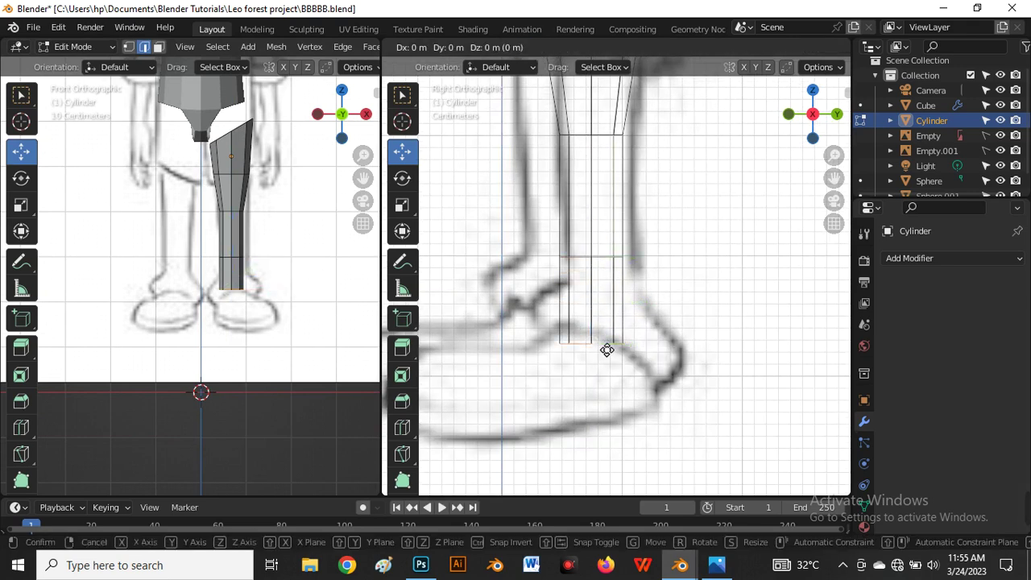
{"action": "key", "text": "g"}
{"action": "left_click", "coordinate": [600, 329]}
Shrink the leg's bottom edge loop slightly and scale the loop above it to about 0.91.
{"action": "scroll", "coordinate": [258, 265], "scroll_direction": "up", "scroll_amount": 3}
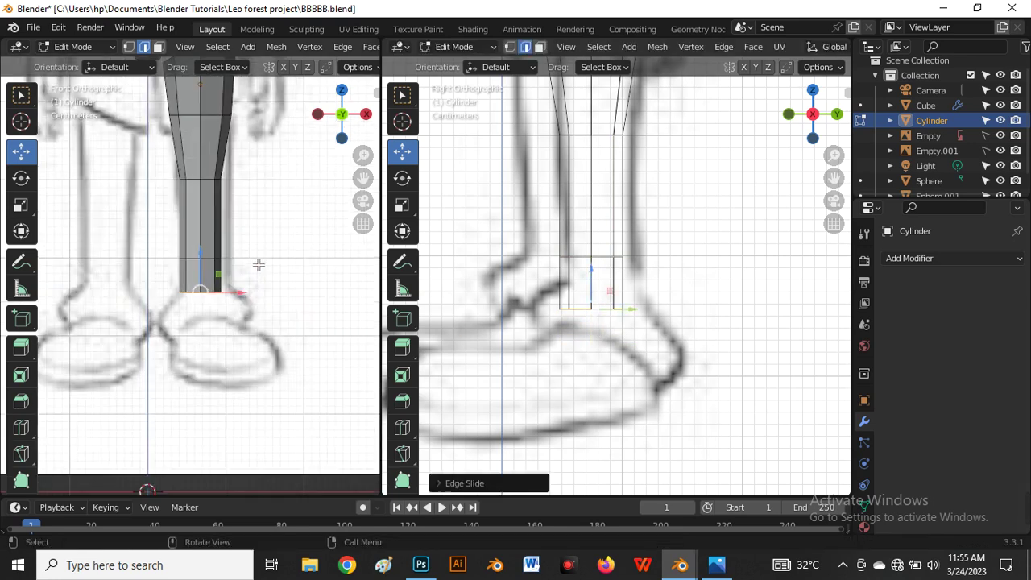
{"action": "scroll", "coordinate": [195, 266], "scroll_direction": "up", "scroll_amount": 3}
{"action": "key", "text": "s"}
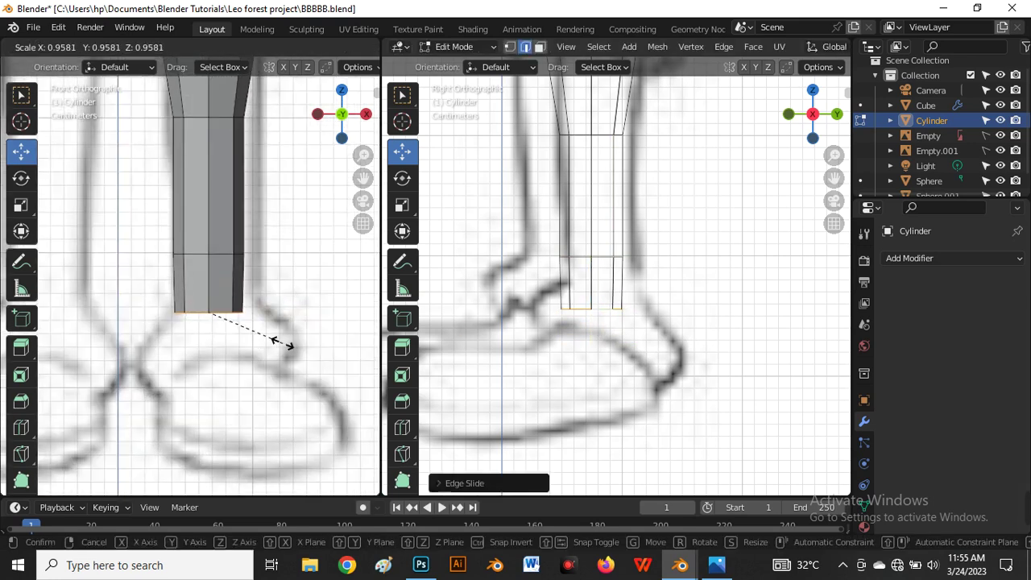
{"action": "left_click", "coordinate": [273, 342]}
{"action": "left_click", "coordinate": [230, 257], "text": "alt"}
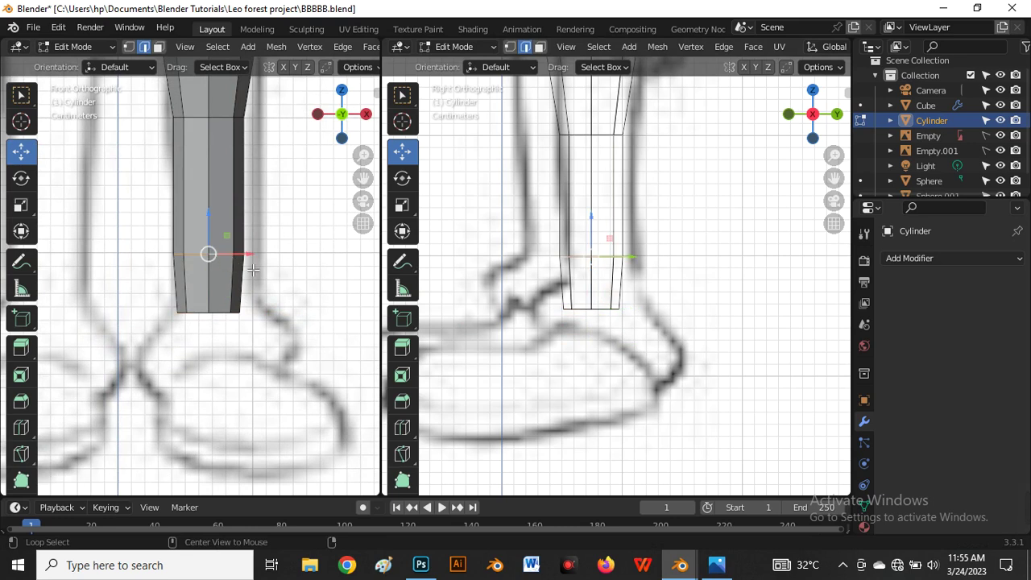
{"action": "key", "text": "s"}
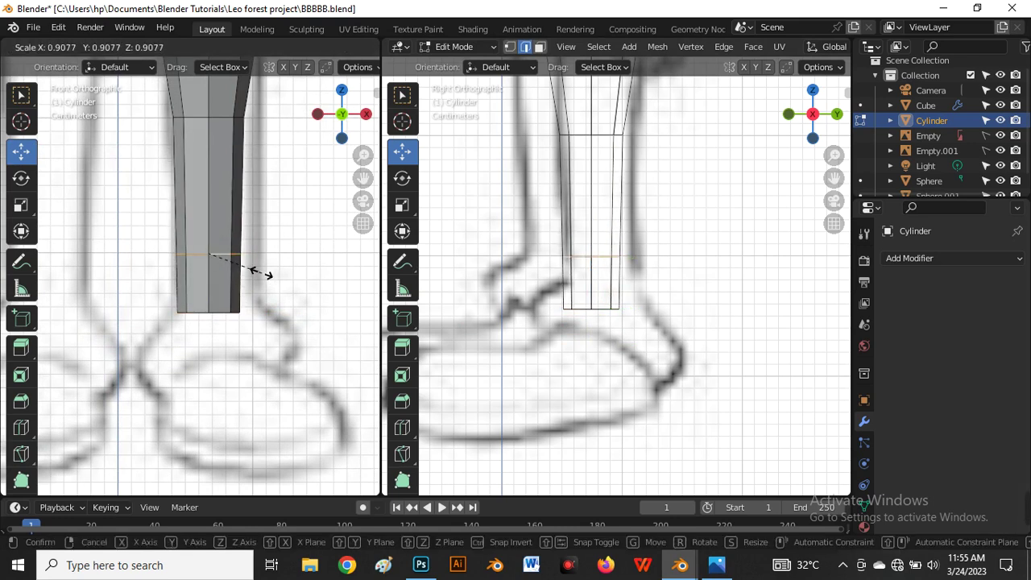
{"action": "left_click", "coordinate": [266, 276]}
Examine the leg's shape and proportions against the front reference sketch.
{"action": "scroll", "coordinate": [259, 282], "scroll_direction": "down", "scroll_amount": 5}
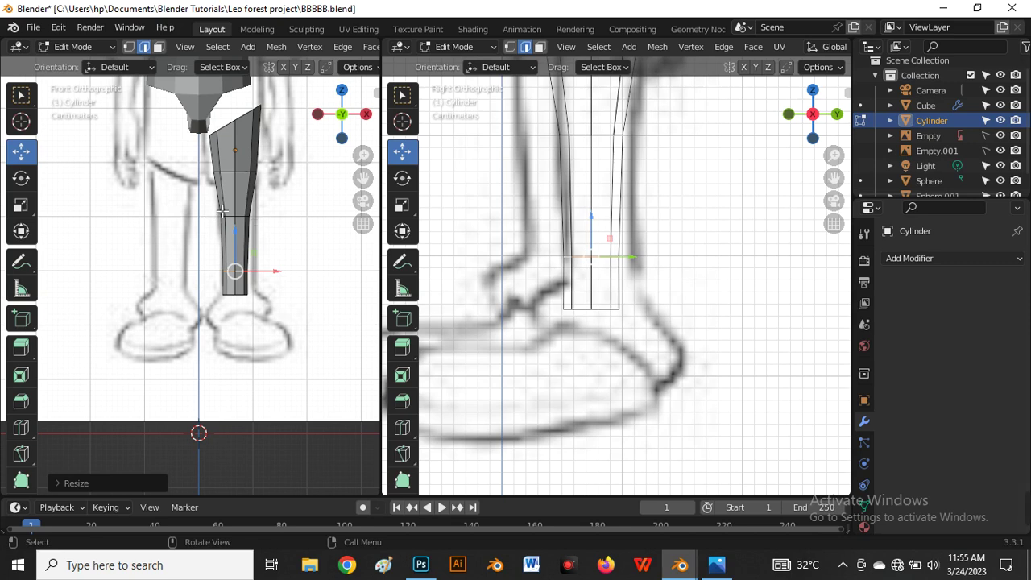
{"action": "scroll", "coordinate": [222, 211], "scroll_direction": "up", "scroll_amount": 3}
{"action": "scroll", "coordinate": [130, 224], "scroll_direction": "down", "scroll_amount": 3}
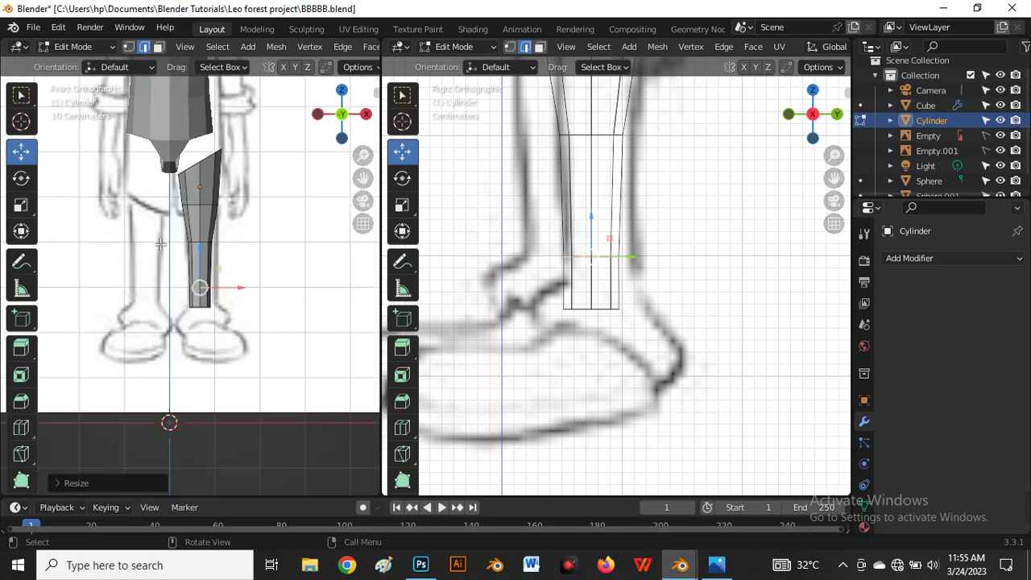
{"action": "scroll", "coordinate": [195, 216], "scroll_direction": "up", "scroll_amount": 2}
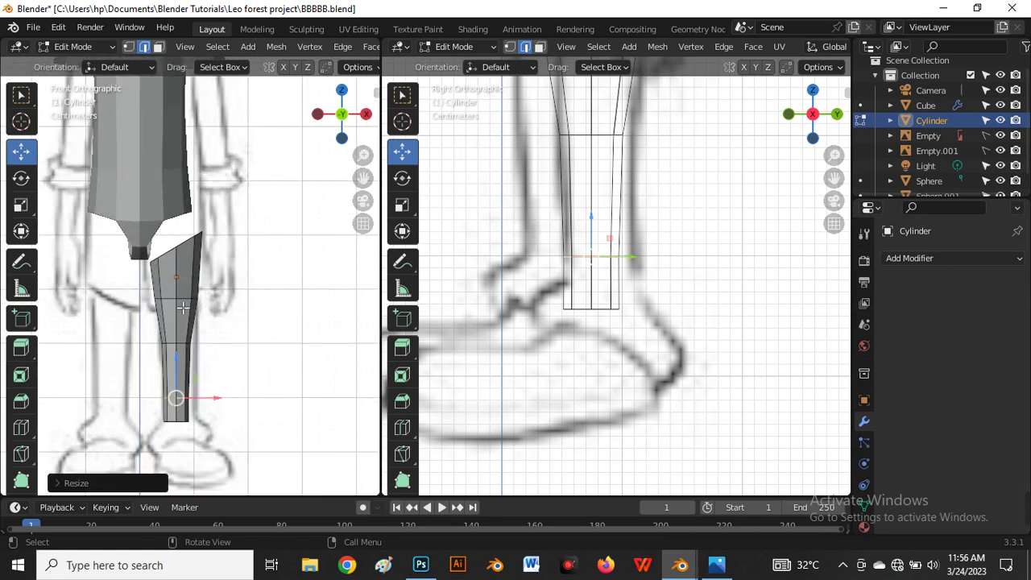
{"action": "scroll", "coordinate": [129, 222], "scroll_direction": "up", "scroll_amount": 1}
{"action": "scroll", "coordinate": [129, 221], "scroll_direction": "down", "scroll_amount": 3}
{"action": "scroll", "coordinate": [195, 240], "scroll_direction": "up", "scroll_amount": 4}
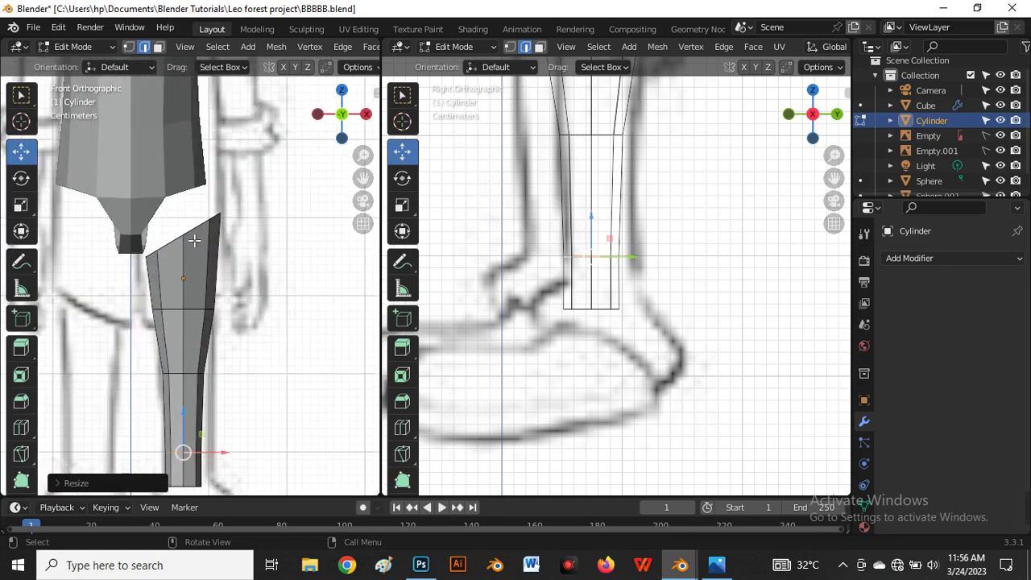
{"action": "scroll", "coordinate": [182, 247], "scroll_direction": "down", "scroll_amount": 3}
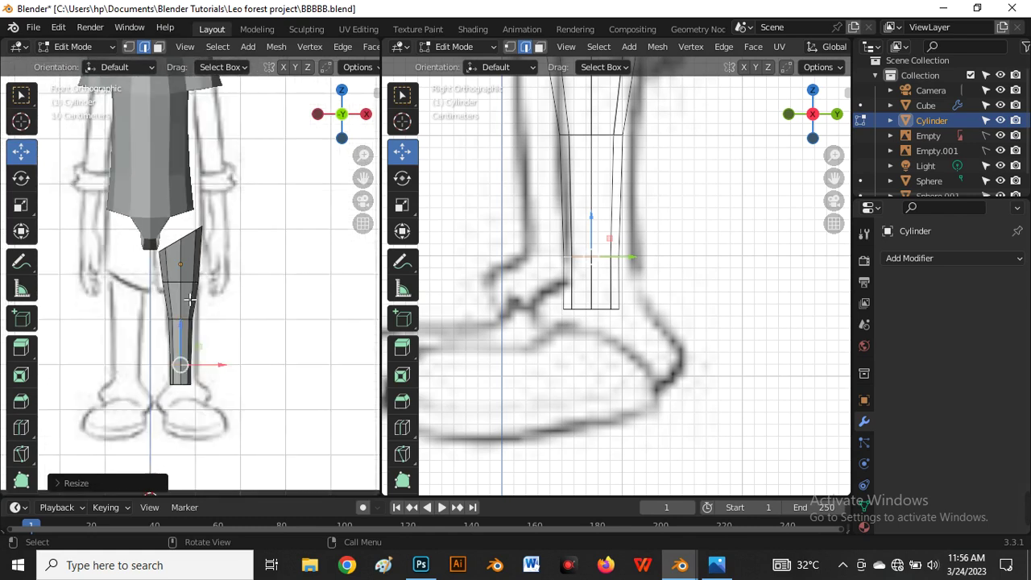
{"action": "scroll", "coordinate": [582, 235], "scroll_direction": "down", "scroll_amount": 1}
Add one loop cut between the thigh and knee loops and another just below the knee loop.
{"action": "middle_click_drag", "start_coordinate": [565, 94], "coordinate": [570, 175], "text": "shift"}
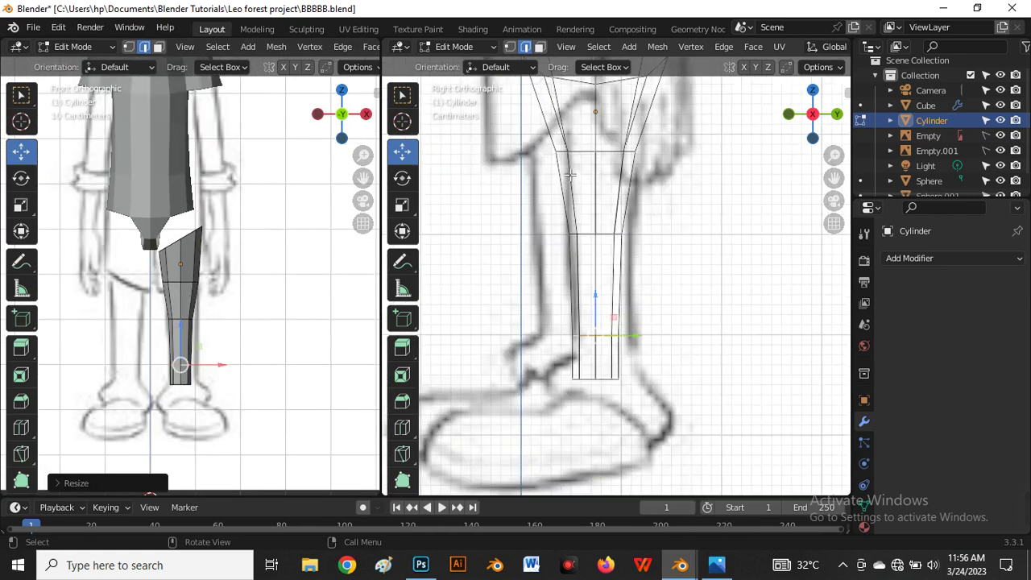
{"action": "key", "text": "ctrl+r"}
{"action": "left_click", "coordinate": [588, 224]}
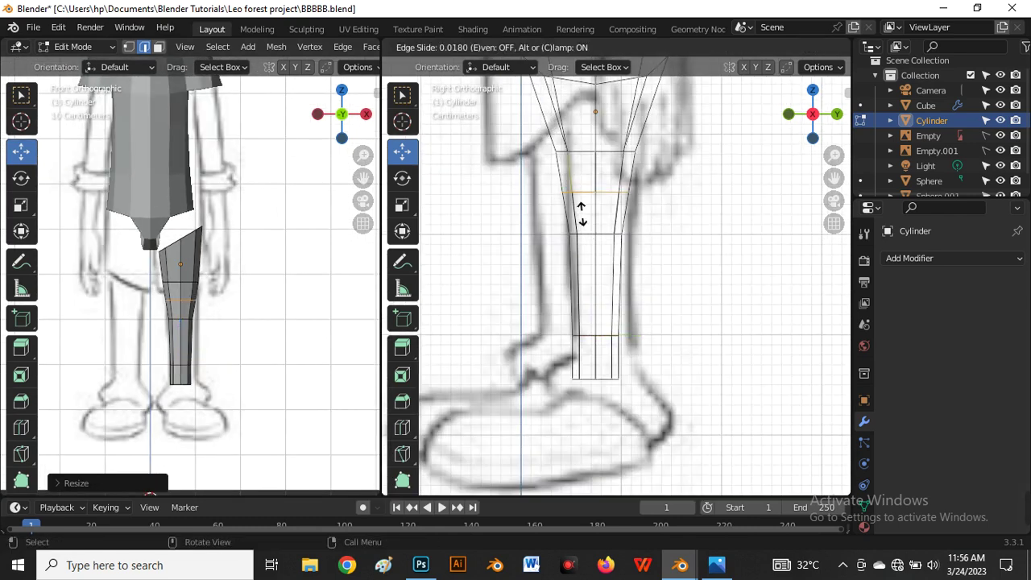
{"action": "left_click", "coordinate": [447, 298]}
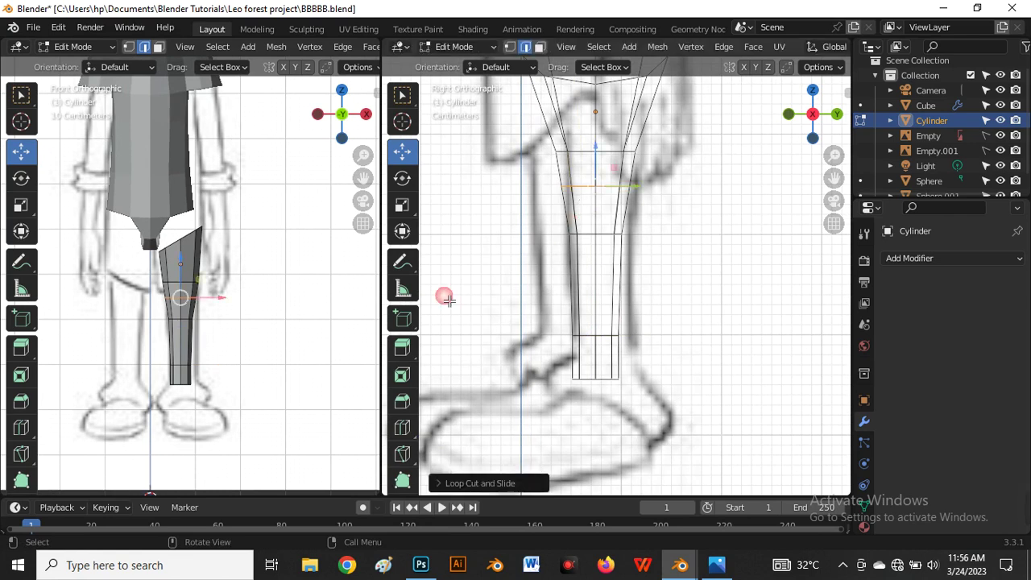
{"action": "key", "text": "ctrl+r"}
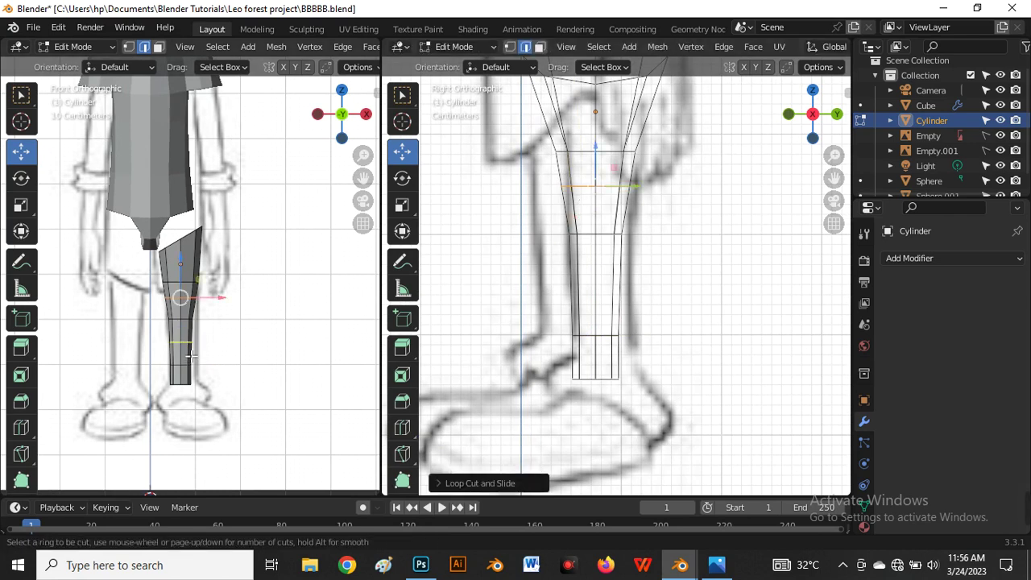
{"action": "left_click", "coordinate": [187, 345]}
{"action": "left_click", "coordinate": [187, 338]}
Select the knee loop together with the new loop below it and slide both upward.
{"action": "scroll", "coordinate": [180, 334], "scroll_direction": "up", "scroll_amount": 3}
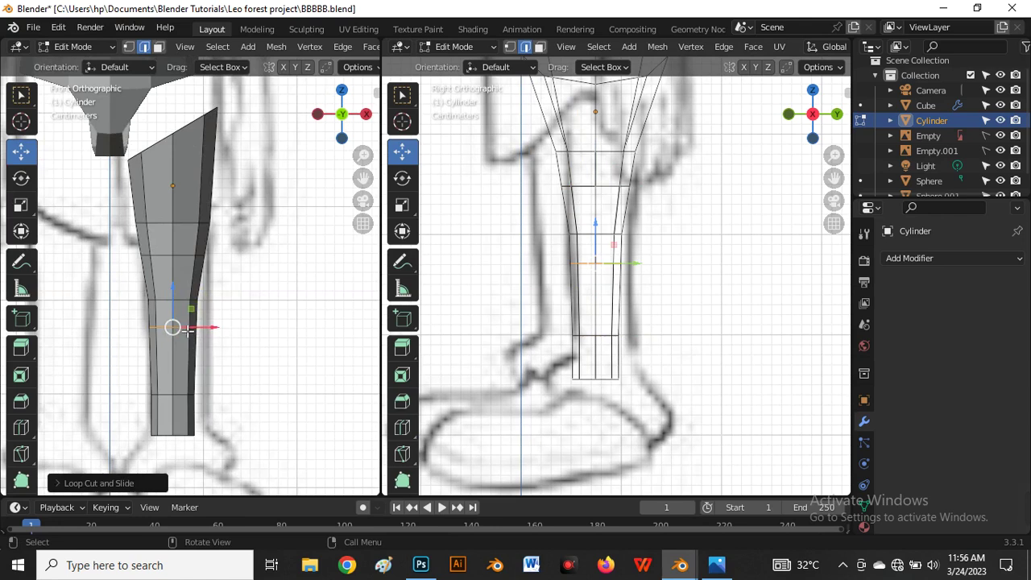
{"action": "left_click", "coordinate": [178, 307], "text": "alt+shift"}
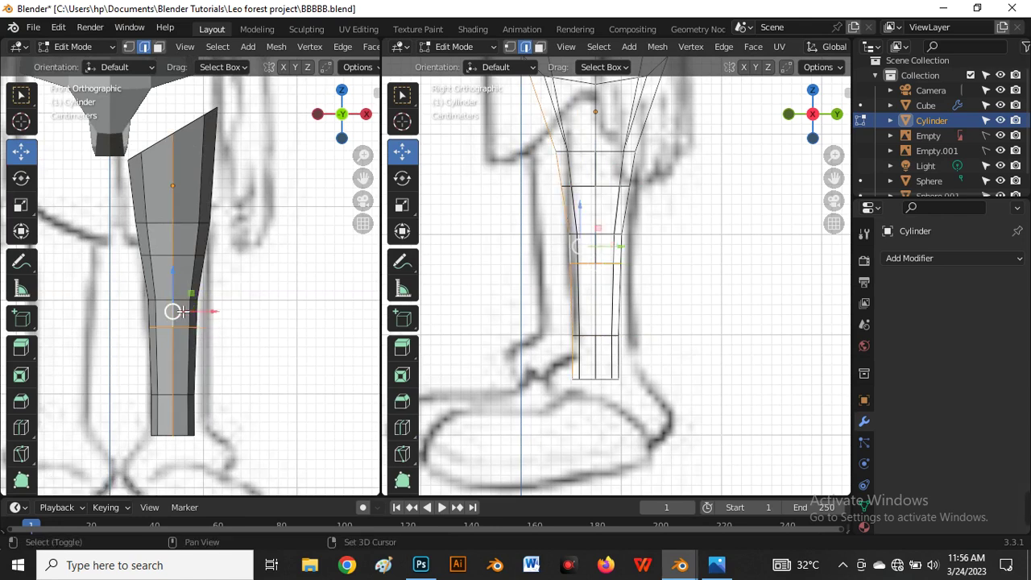
{"action": "key", "text": "ctrl+z"}
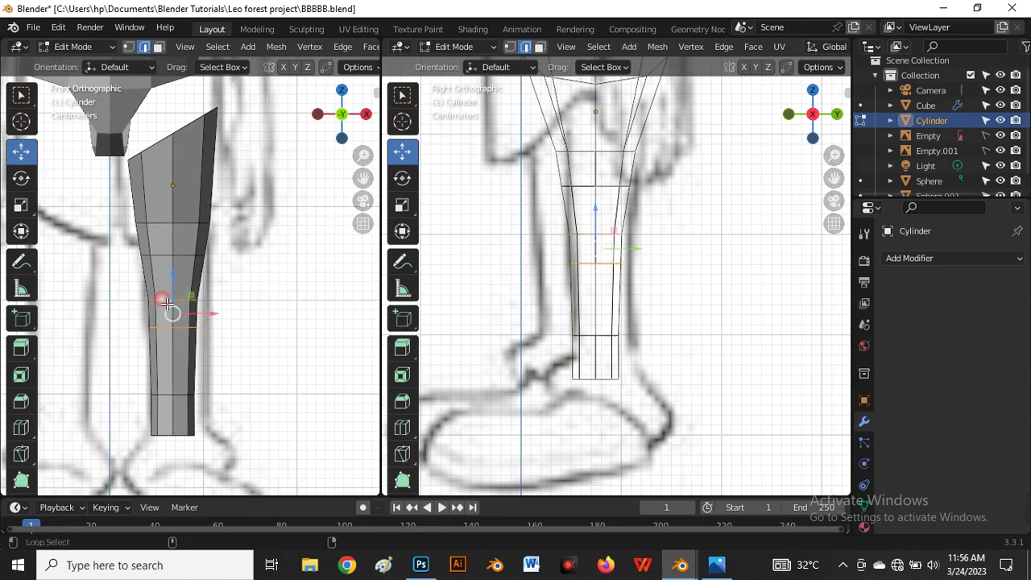
{"action": "scroll", "coordinate": [166, 304], "scroll_direction": "up", "scroll_amount": 1}
{"action": "key", "text": "ctrl+r"}
{"action": "left_click", "coordinate": [161, 296]}
{"action": "left_click_drag", "start_coordinate": [161, 287], "coordinate": [166, 270]}
Edge-slide the lower knee loop farther up, closer to the middle knee loop.
{"action": "left_click", "coordinate": [182, 320], "text": "alt"}
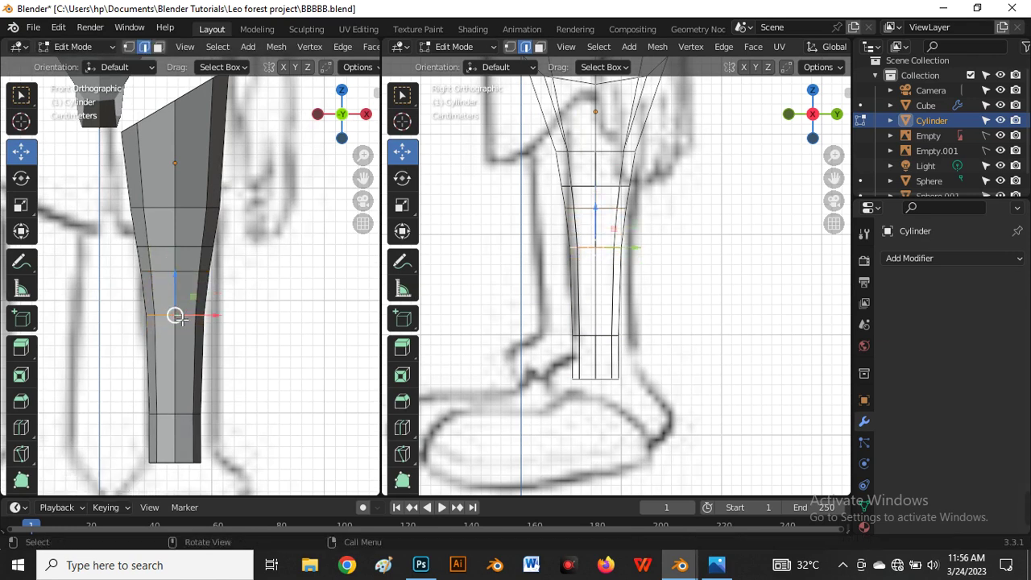
{"action": "key", "text": "g"}
{"action": "key", "text": "g"}
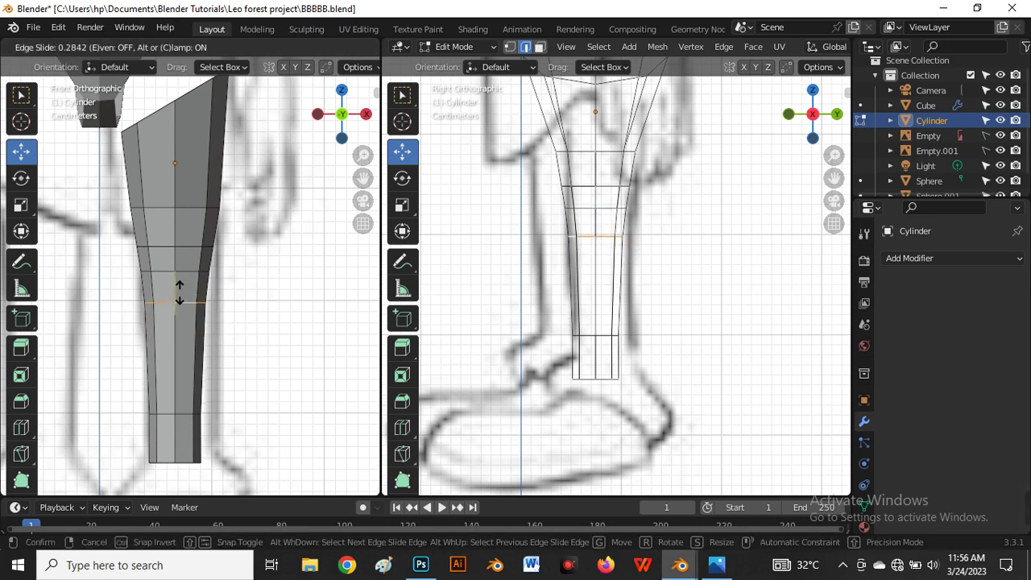
{"action": "left_click", "coordinate": [179, 293]}
Shift the middle knee loop slightly toward the front of the leg along Y in the side view.
{"action": "scroll", "coordinate": [179, 292], "scroll_direction": "down", "scroll_amount": 5}
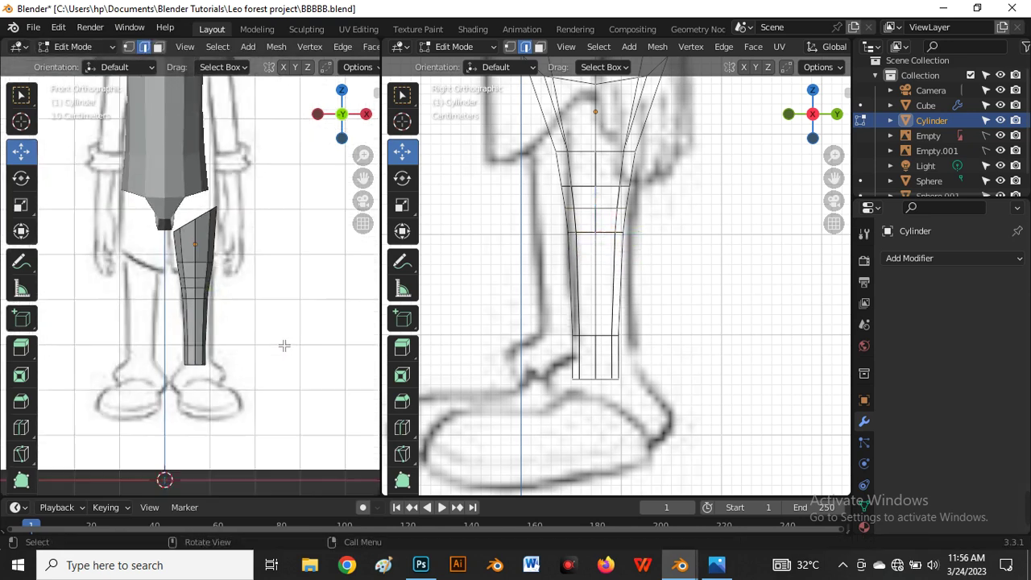
{"action": "scroll", "coordinate": [221, 301], "scroll_direction": "up", "scroll_amount": 4}
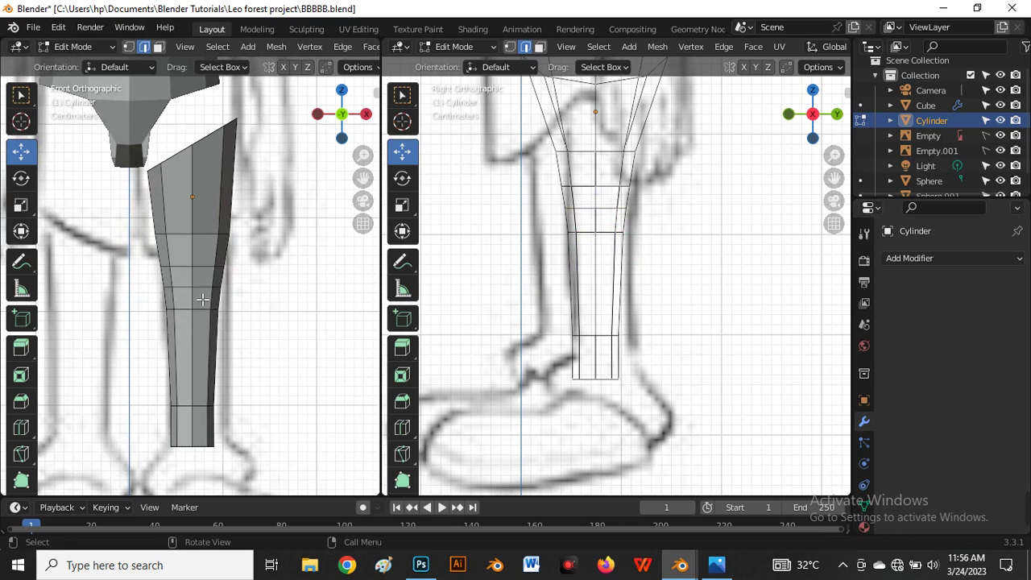
{"action": "scroll", "coordinate": [548, 226], "scroll_direction": "up", "scroll_amount": 3}
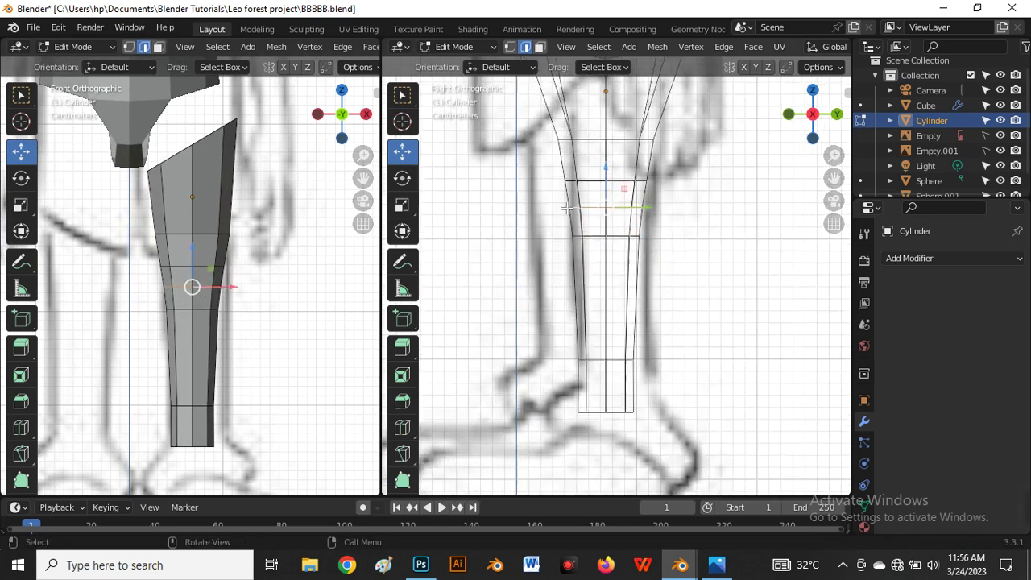
{"action": "left_click_drag", "start_coordinate": [670, 207], "coordinate": [662, 208]}
{"action": "scroll", "coordinate": [200, 293], "scroll_direction": "up", "scroll_amount": 2}
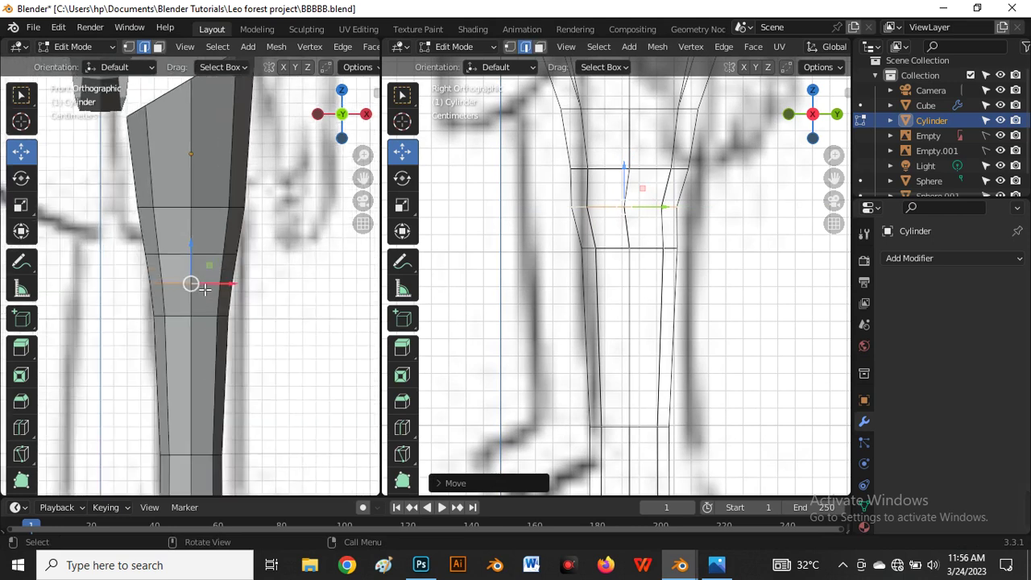
Select the block of faces across the front of the knee, extrude it in place, and scale it to about 0.77.
{"action": "key", "text": "3"}
{"action": "left_click", "coordinate": [195, 269]}
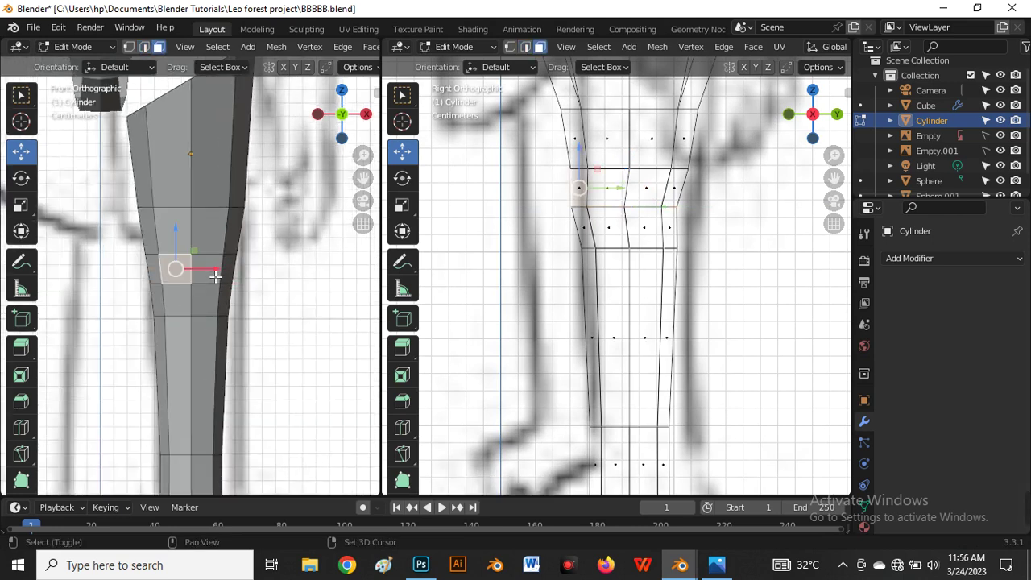
{"action": "left_click", "coordinate": [173, 270], "text": "shift"}
{"action": "left_click", "coordinate": [203, 298], "text": "shift"}
{"action": "left_click", "coordinate": [179, 309], "text": "shift"}
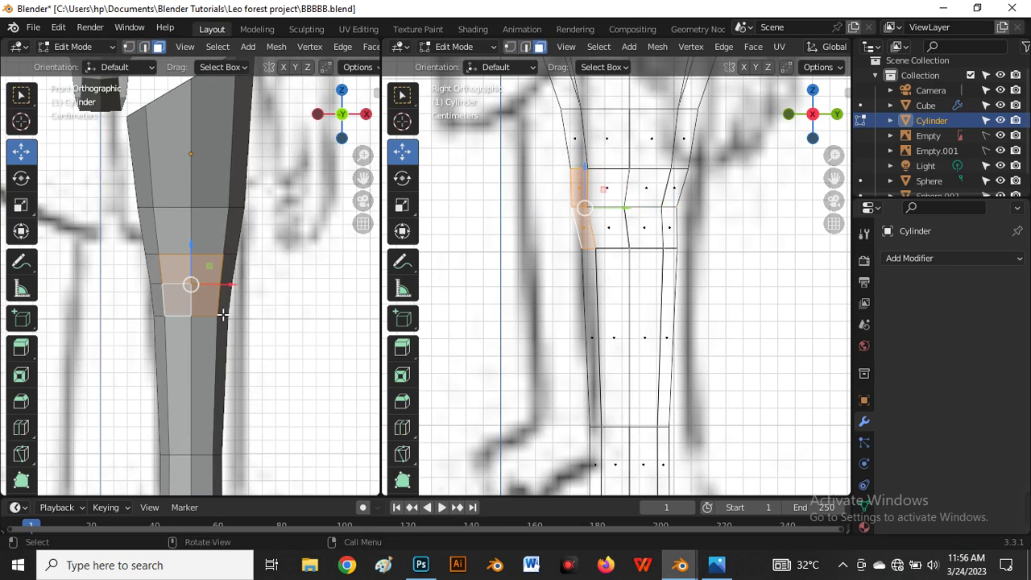
{"action": "mouse_move", "coordinate": [208, 319]}
{"action": "middle_mouse_down"}
{"action": "mouse_move", "coordinate": [206, 302]}
{"action": "mouse_move", "coordinate": [120, 339]}
{"action": "mouse_move", "coordinate": [271, 253]}
{"action": "mouse_move", "coordinate": [113, 328]}
{"action": "mouse_move", "coordinate": [228, 327]}
{"action": "mouse_move", "coordinate": [115, 318]}
{"action": "mouse_move", "coordinate": [269, 327]}
{"action": "mouse_move", "coordinate": [210, 355]}
{"action": "mouse_move", "coordinate": [264, 314]}
{"action": "mouse_move", "coordinate": [231, 323]}
{"action": "middle_mouse_up"}
{"action": "left_click", "coordinate": [287, 258], "text": "shift"}
{"action": "scroll", "coordinate": [228, 327], "scroll_direction": "up", "scroll_amount": 3}
{"action": "left_click", "coordinate": [131, 266], "text": "shift"}
{"action": "left_click", "coordinate": [139, 290], "text": "shift"}
{"action": "scroll", "coordinate": [209, 356], "scroll_direction": "up", "scroll_amount": 2}
{"action": "key", "text": "e"}
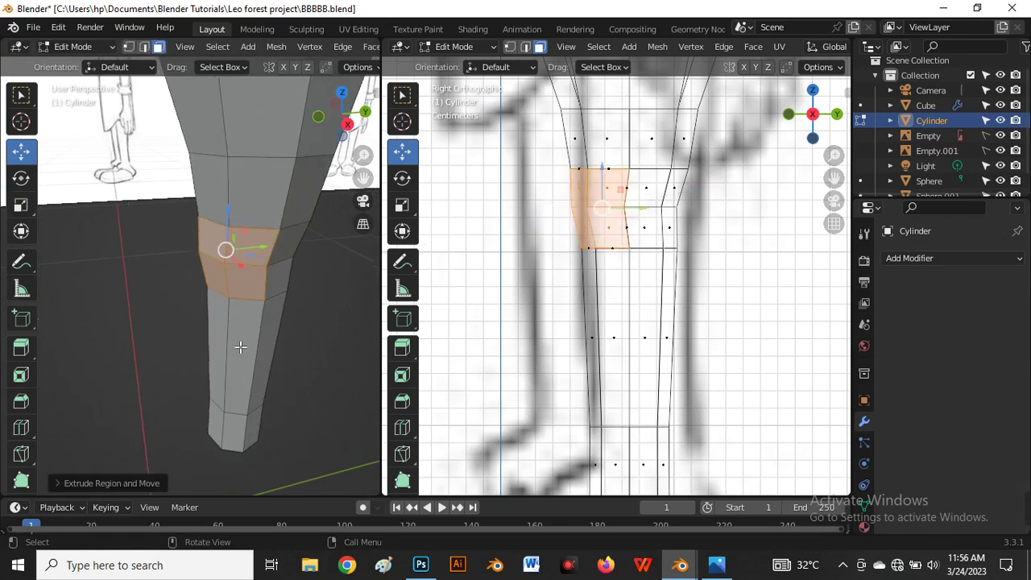
{"action": "key", "text": "s"}
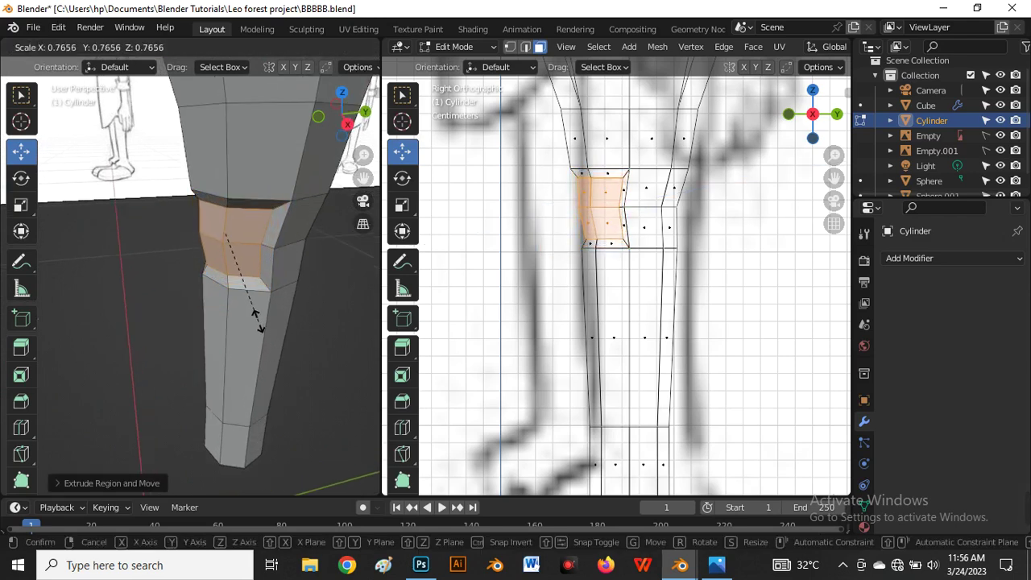
{"action": "left_click", "coordinate": [258, 322]}
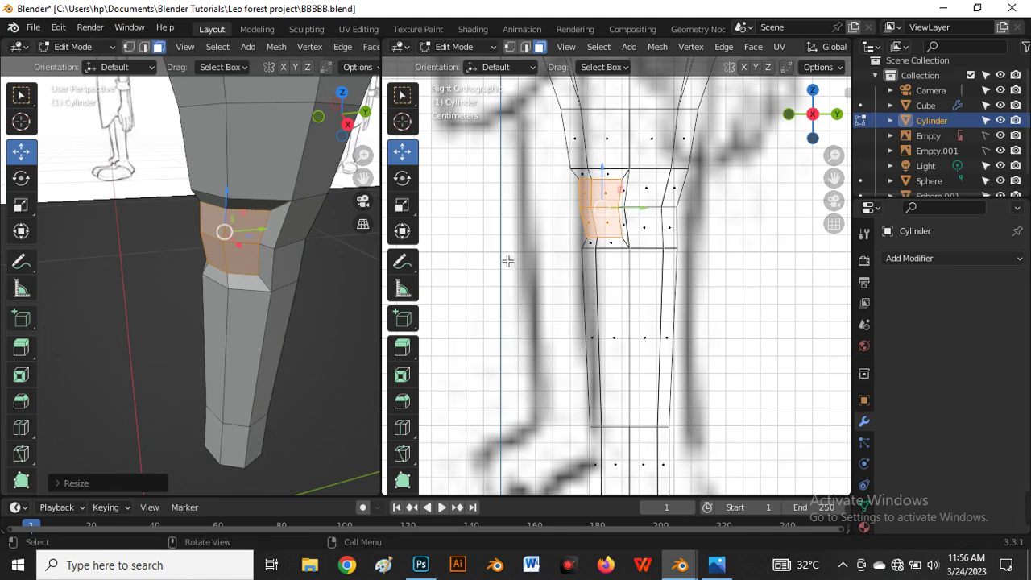
Move the extruded knee faces forward along Y in the side view.
{"action": "scroll", "coordinate": [564, 241], "scroll_direction": "up", "scroll_amount": 2}
{"action": "key", "text": "g"}
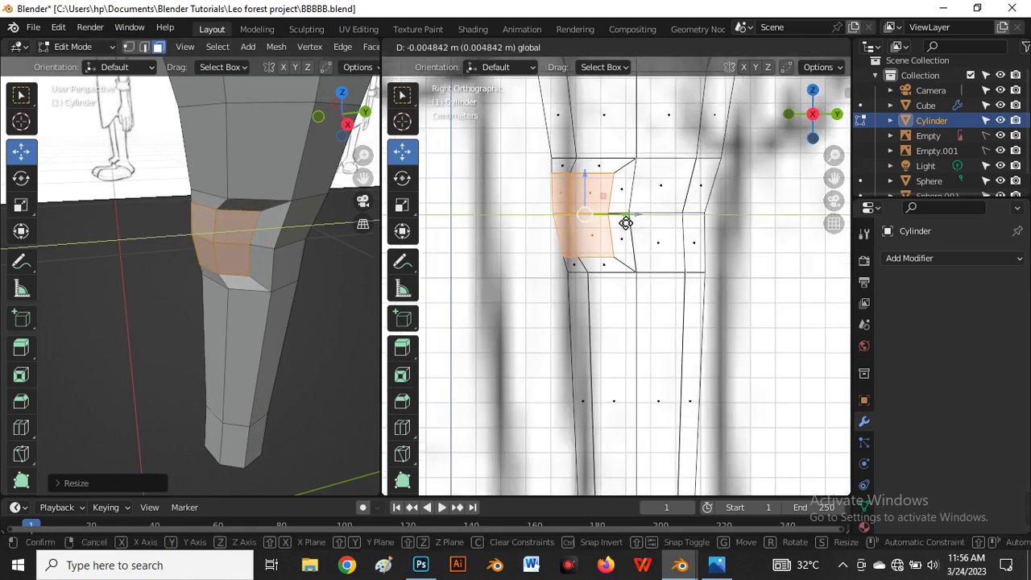
{"action": "left_click", "coordinate": [617, 223]}
Select the middle row of the extruded knee's vertices and pull it farther forward along Y to form a point.
{"action": "key", "text": "1"}
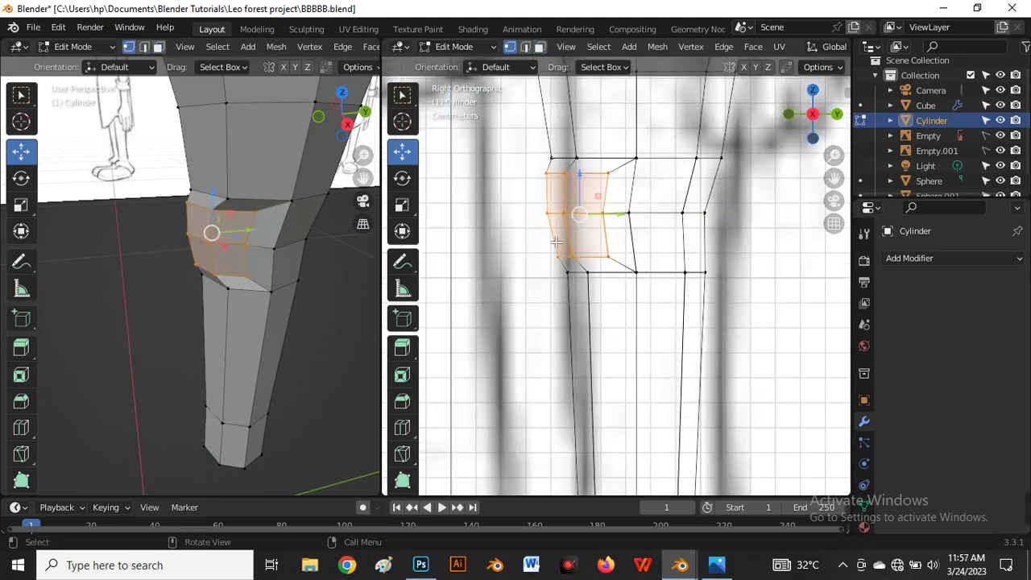
{"action": "key", "text": "b"}
{"action": "left_click_drag", "start_coordinate": [617, 237], "coordinate": [615, 235]}
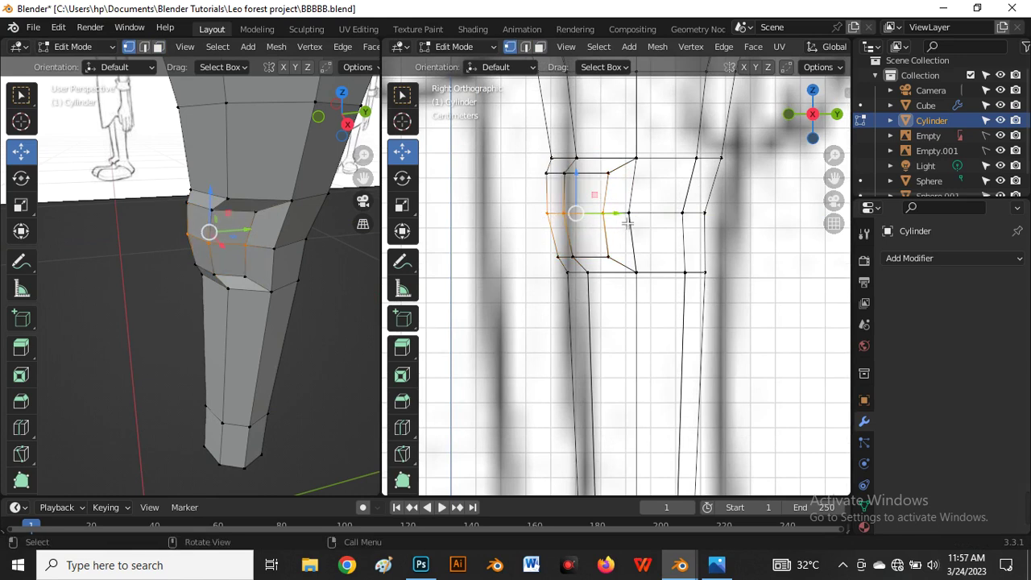
{"action": "key", "text": "g"}
{"action": "left_click", "coordinate": [615, 223]}
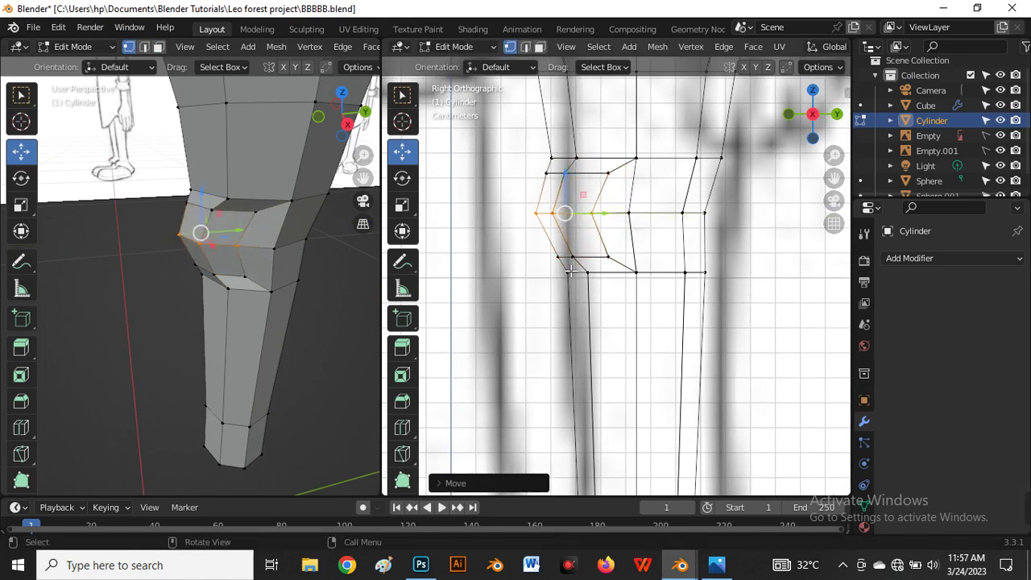
Show the leg as solid in the side view and shift the side vertex just above the kneecap slightly forward along Y.
{"action": "middle_click_drag", "start_coordinate": [297, 269], "coordinate": [101, 240]}
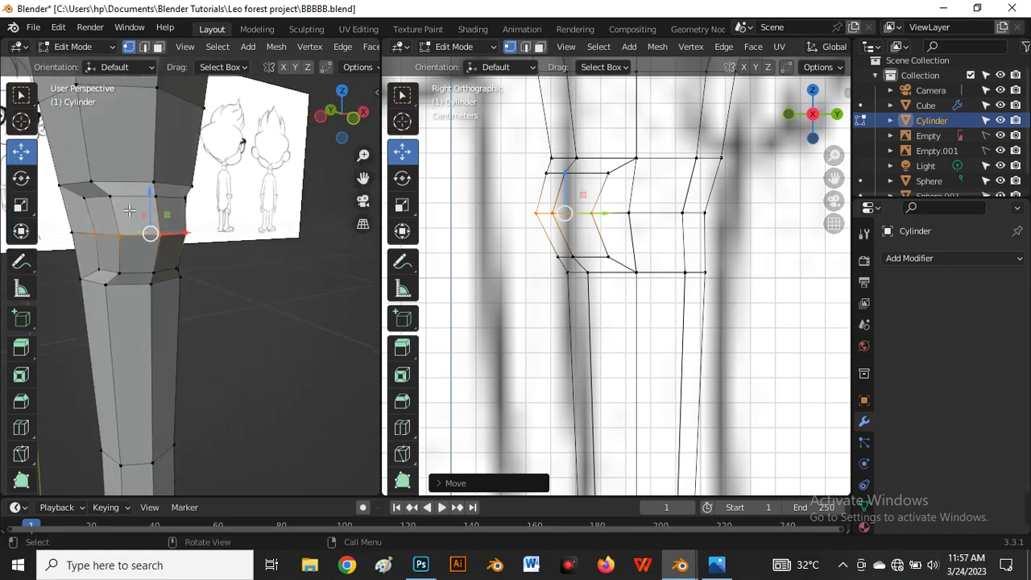
{"action": "key", "text": "grave"}
{"action": "left_click", "coordinate": [84, 189]}
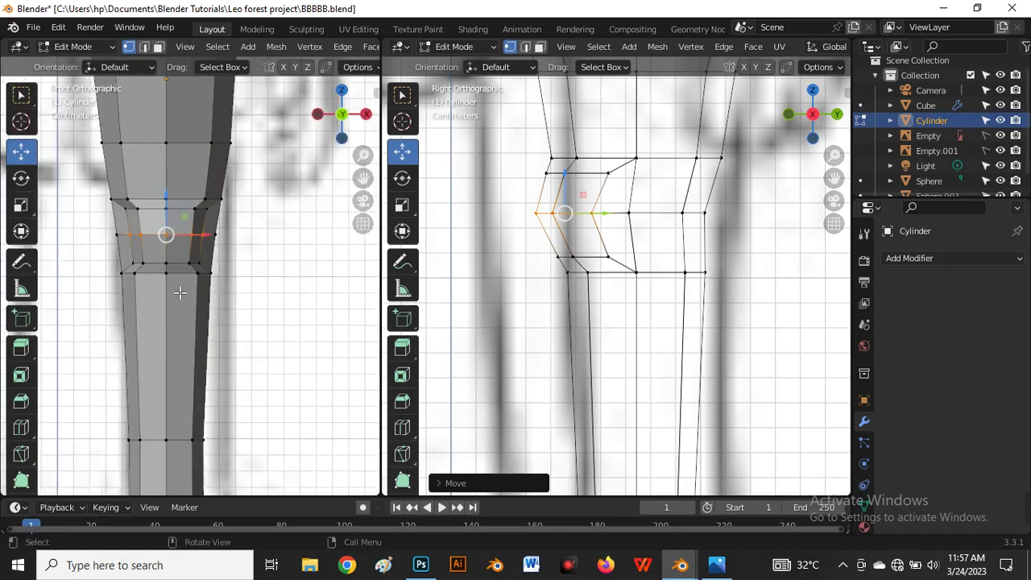
{"action": "scroll", "coordinate": [482, 270], "scroll_direction": "up", "scroll_amount": 3}
{"action": "key", "text": "alt+z"}
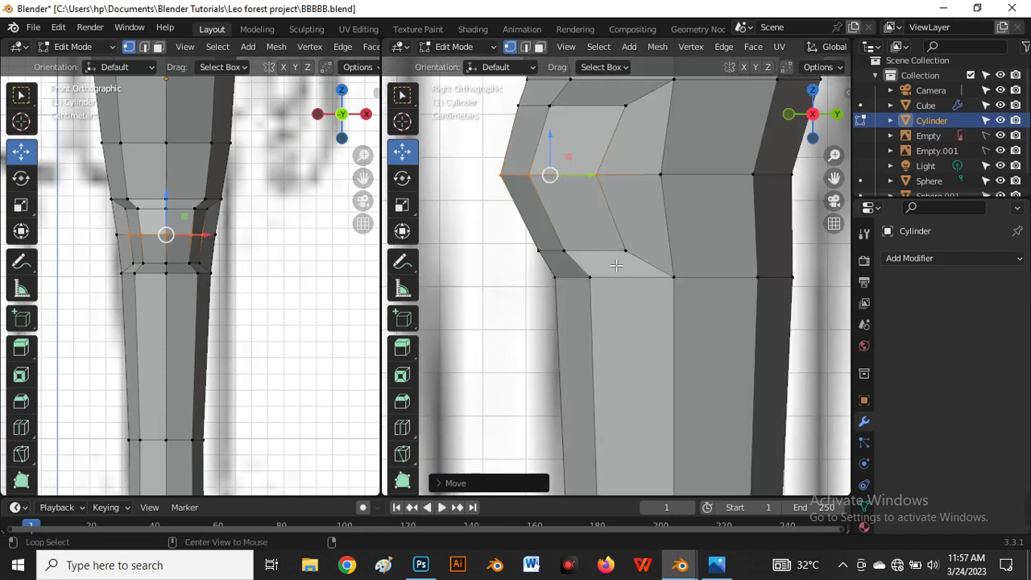
{"action": "scroll", "coordinate": [605, 275], "scroll_direction": "down", "scroll_amount": 2}
{"action": "scroll", "coordinate": [606, 167], "scroll_direction": "up", "scroll_amount": 3}
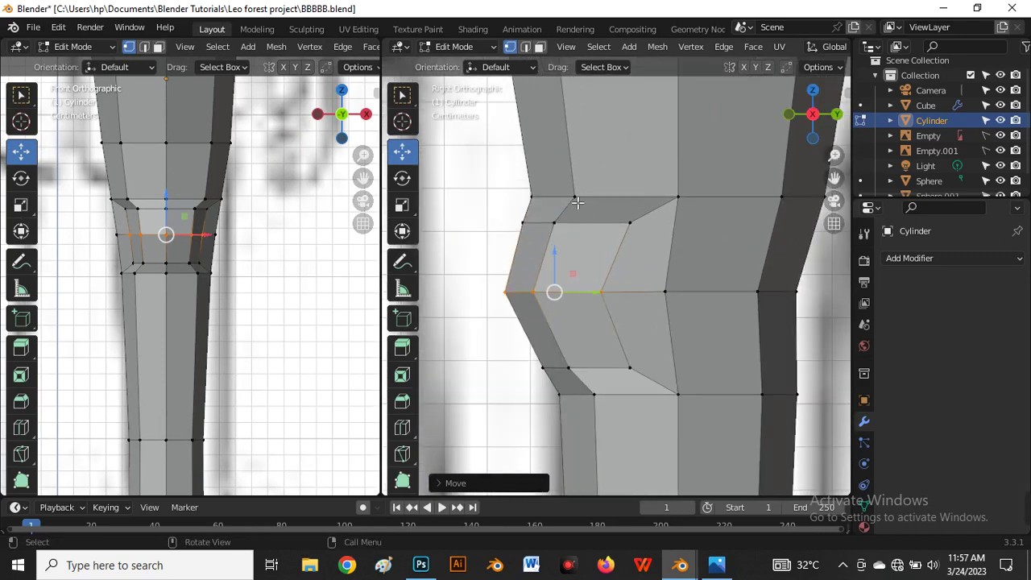
{"action": "left_click", "coordinate": [575, 198]}
{"action": "key", "text": "g"}
{"action": "left_click", "coordinate": [587, 200]}
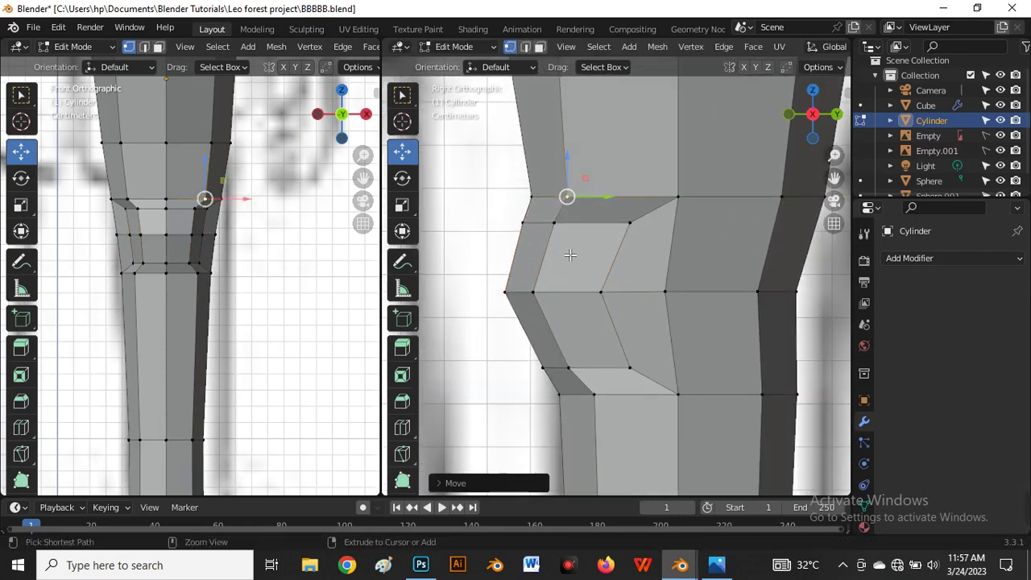
Leave mesh editing and widen the front viewport to show the finished leg beneath the character's torso.
{"action": "scroll", "coordinate": [570, 254], "scroll_direction": "down", "scroll_amount": 2}
{"action": "scroll", "coordinate": [574, 250], "scroll_direction": "up", "scroll_amount": 1}
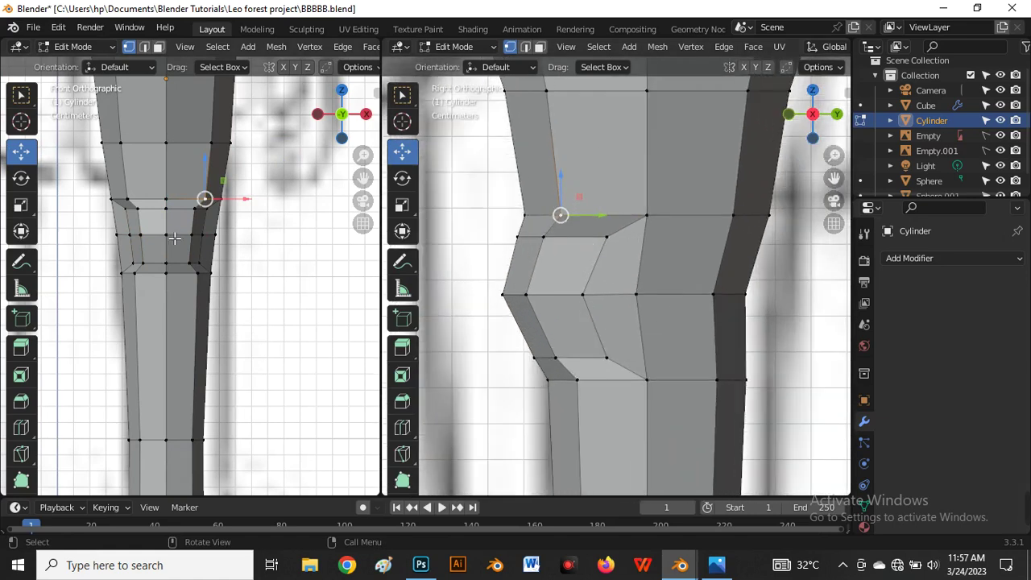
{"action": "scroll", "coordinate": [174, 239], "scroll_direction": "up", "scroll_amount": 2}
{"action": "scroll", "coordinate": [624, 310], "scroll_direction": "down", "scroll_amount": 3}
{"action": "scroll", "coordinate": [637, 318], "scroll_direction": "down", "scroll_amount": 2}
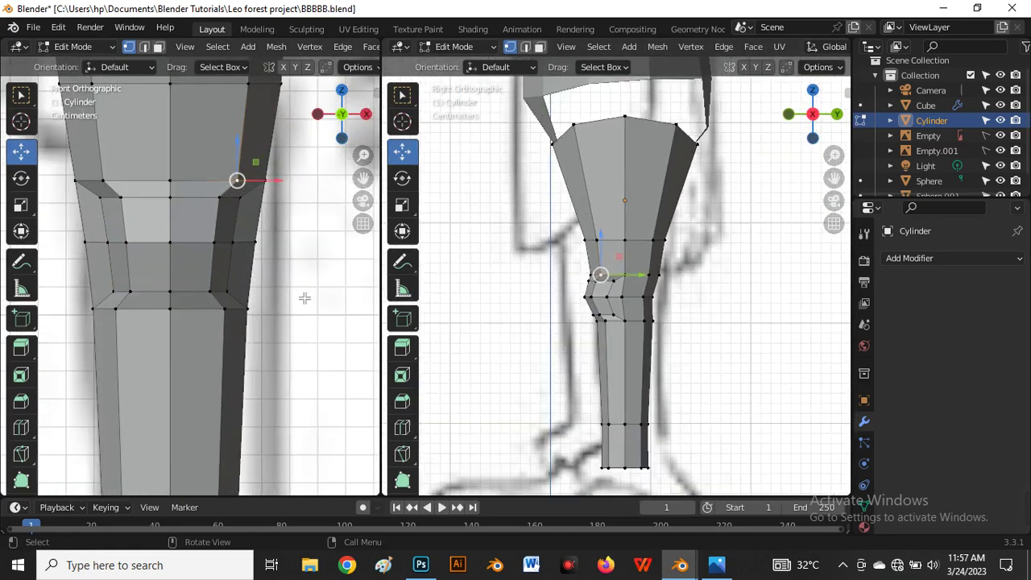
{"action": "scroll", "coordinate": [227, 170], "scroll_direction": "down", "scroll_amount": 3}
{"action": "scroll", "coordinate": [228, 170], "scroll_direction": "up", "scroll_amount": 1}
{"action": "scroll", "coordinate": [227, 170], "scroll_direction": "down", "scroll_amount": 3}
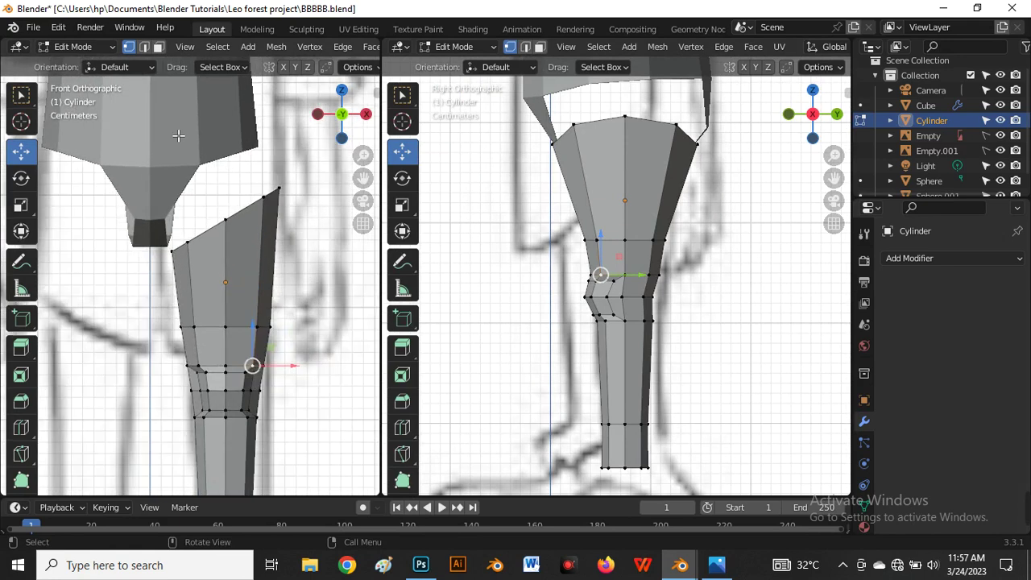
{"action": "key", "text": "Tab"}
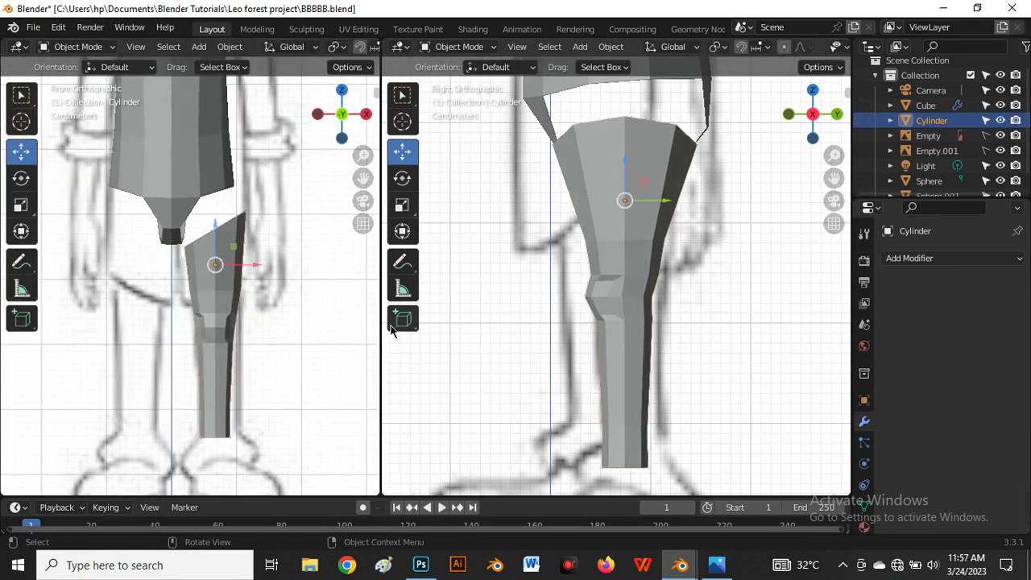
{"action": "left_click_drag", "start_coordinate": [389, 323], "coordinate": [476, 342]}
{"action": "scroll", "coordinate": [310, 326], "scroll_direction": "down", "scroll_amount": 2}
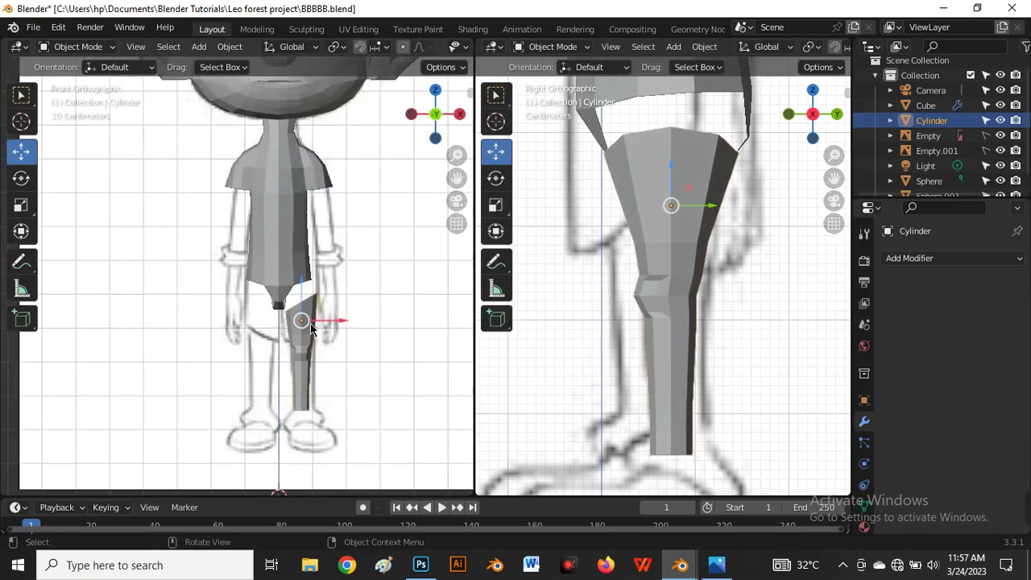
{"action": "scroll", "coordinate": [306, 328], "scroll_direction": "up", "scroll_amount": 1}
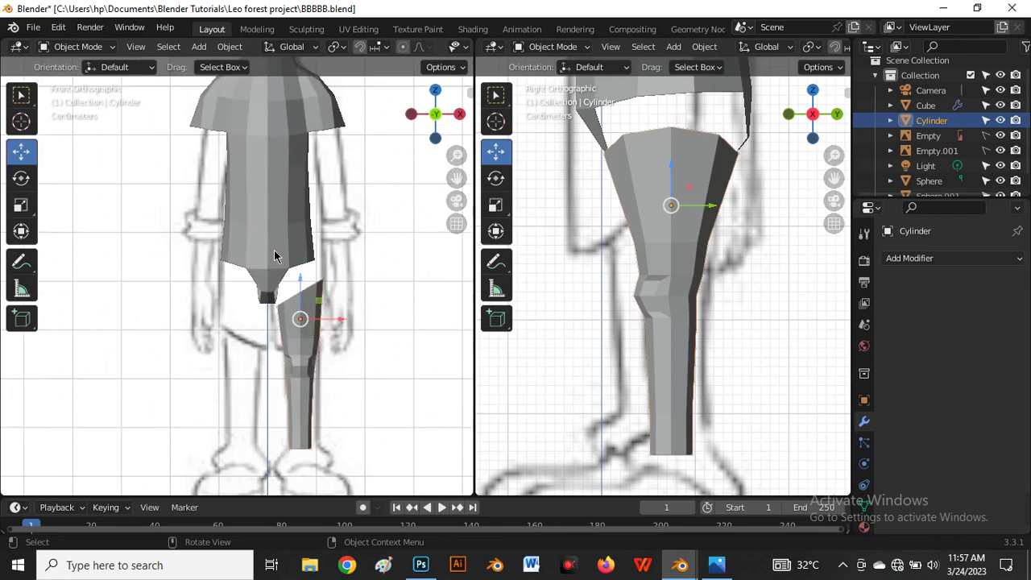
Join the leg cylinder into the torso object so that it shares the torso's Mirror modifier.
{"action": "key", "text": "shift"}
{"action": "left_click", "coordinate": [265, 220], "text": "shift"}
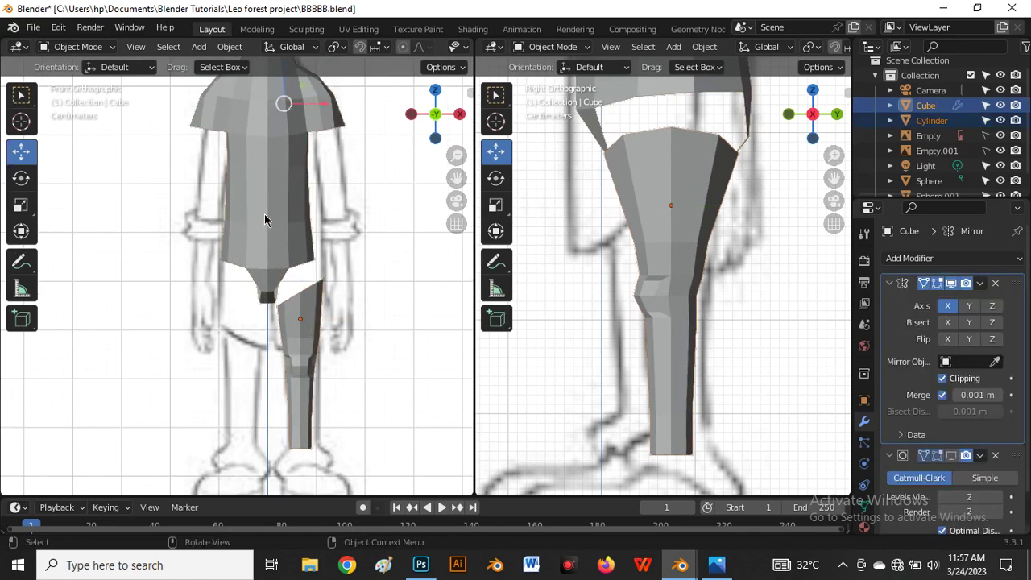
{"action": "key", "text": "ctrl+j"}
{"action": "key", "text": "ctrl+m"}
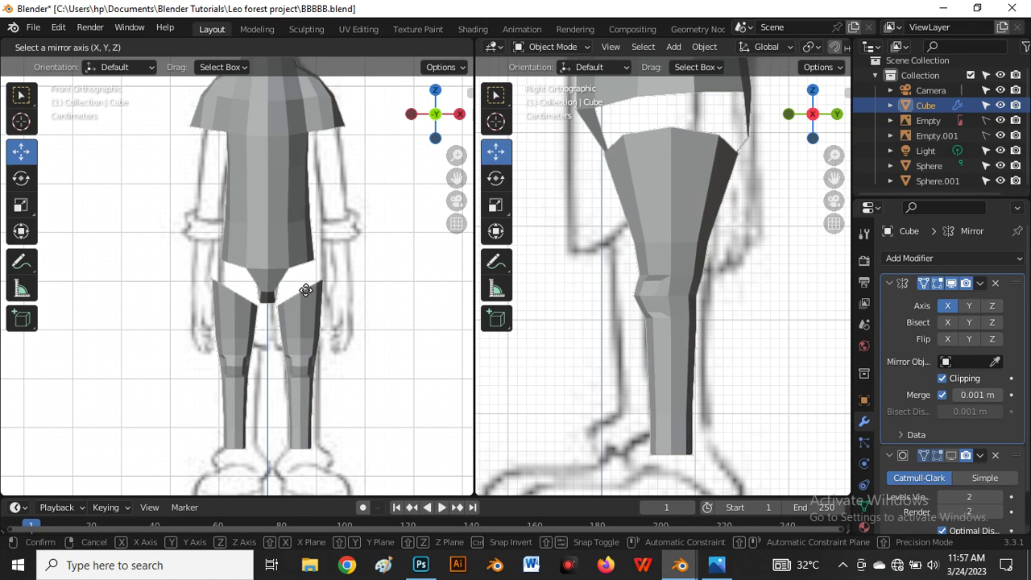
{"action": "left_click", "coordinate": [349, 338]}
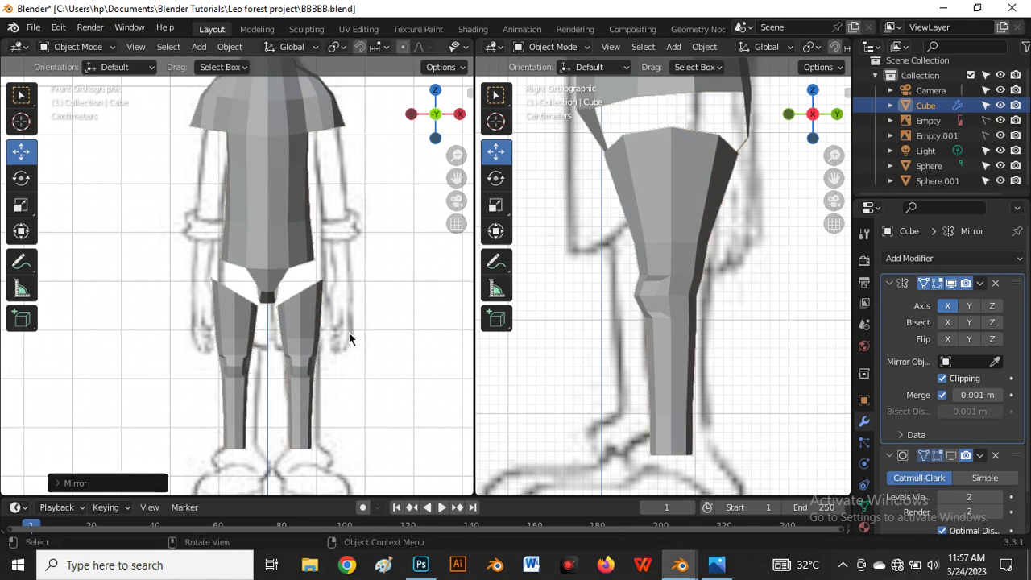
Edit the joined mesh, select all crotch vertices in wireframe from the front, and raise them slightly along Z.
{"action": "scroll", "coordinate": [298, 314], "scroll_direction": "up", "scroll_amount": 2}
{"action": "key", "text": "Tab"}
{"action": "scroll", "coordinate": [310, 307], "scroll_direction": "up", "scroll_amount": 3}
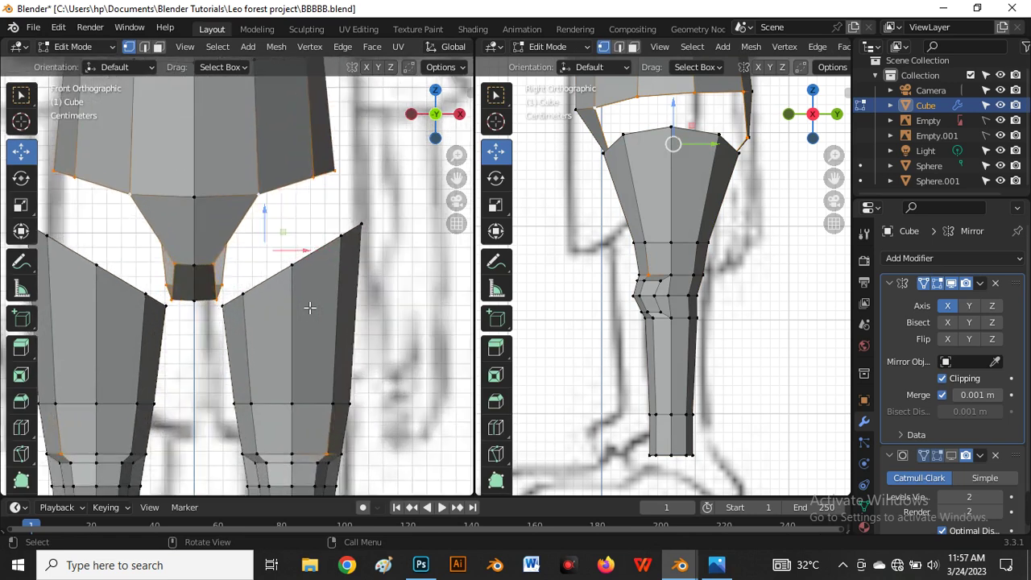
{"action": "left_click", "coordinate": [274, 289]}
{"action": "scroll", "coordinate": [256, 250], "scroll_direction": "down", "scroll_amount": 3}
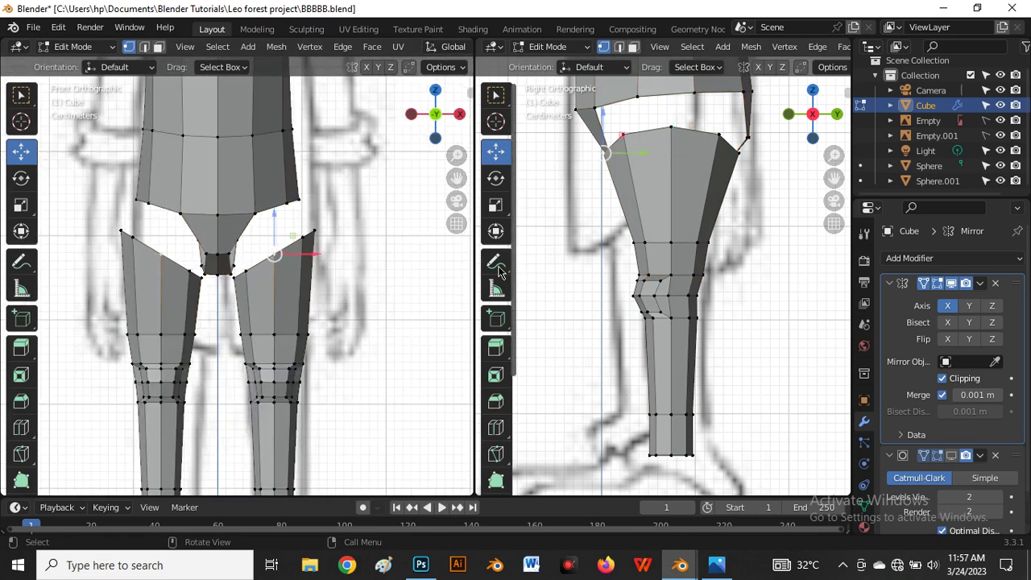
{"action": "scroll", "coordinate": [295, 260], "scroll_direction": "up", "scroll_amount": 3}
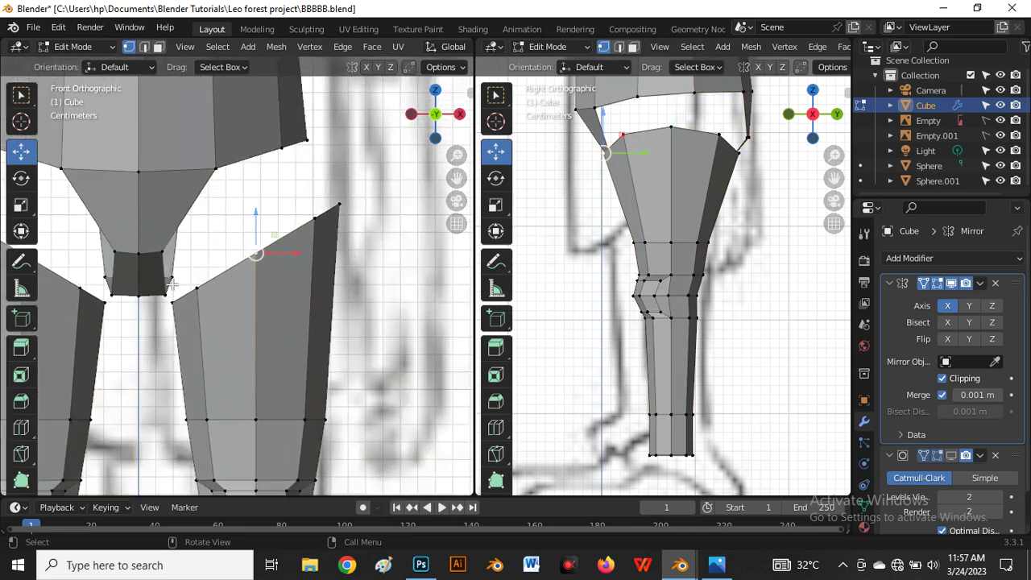
{"action": "scroll", "coordinate": [171, 283], "scroll_direction": "down", "scroll_amount": 2}
{"action": "key", "text": "shift+z"}
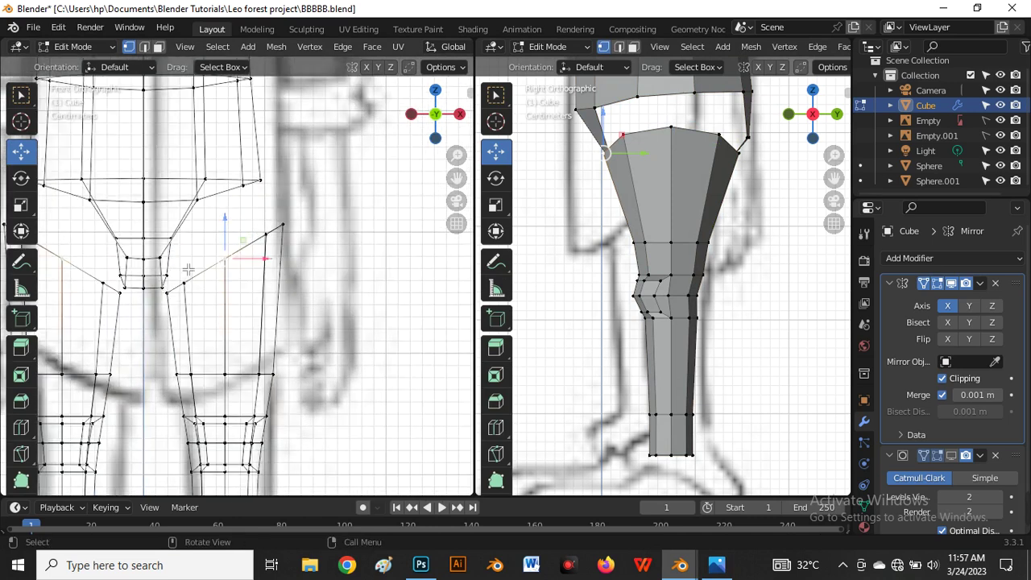
{"action": "scroll", "coordinate": [175, 270], "scroll_direction": "up", "scroll_amount": 2}
{"action": "left_click_drag", "start_coordinate": [120, 224], "coordinate": [187, 303]}
{"action": "left_click_drag", "start_coordinate": [170, 249], "coordinate": [168, 231]}
{"action": "key", "text": "shift+z"}
{"action": "scroll", "coordinate": [185, 250], "scroll_direction": "down", "scroll_amount": 3}
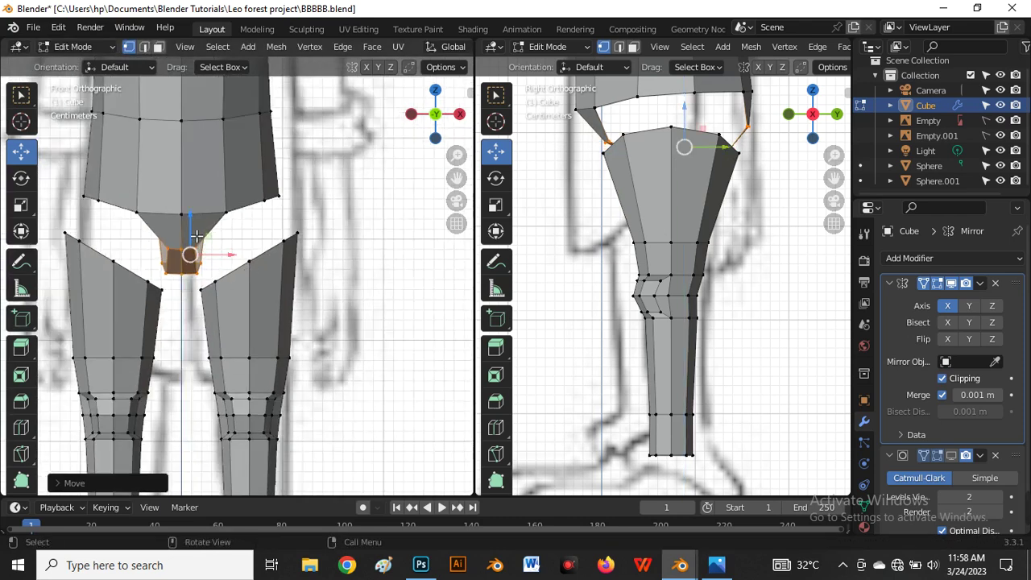
Select the leg's top edge loop and raise it slightly along Z toward the torso.
{"action": "left_click", "coordinate": [242, 265], "text": "alt"}
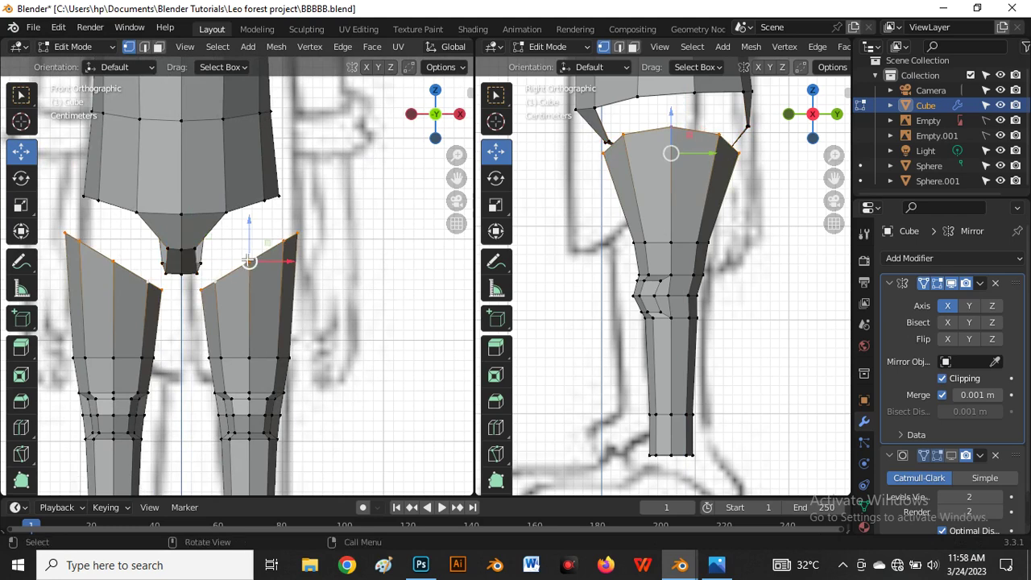
{"action": "left_click_drag", "start_coordinate": [250, 243], "coordinate": [249, 222]}
{"action": "scroll", "coordinate": [249, 223], "scroll_direction": "up", "scroll_amount": 2}
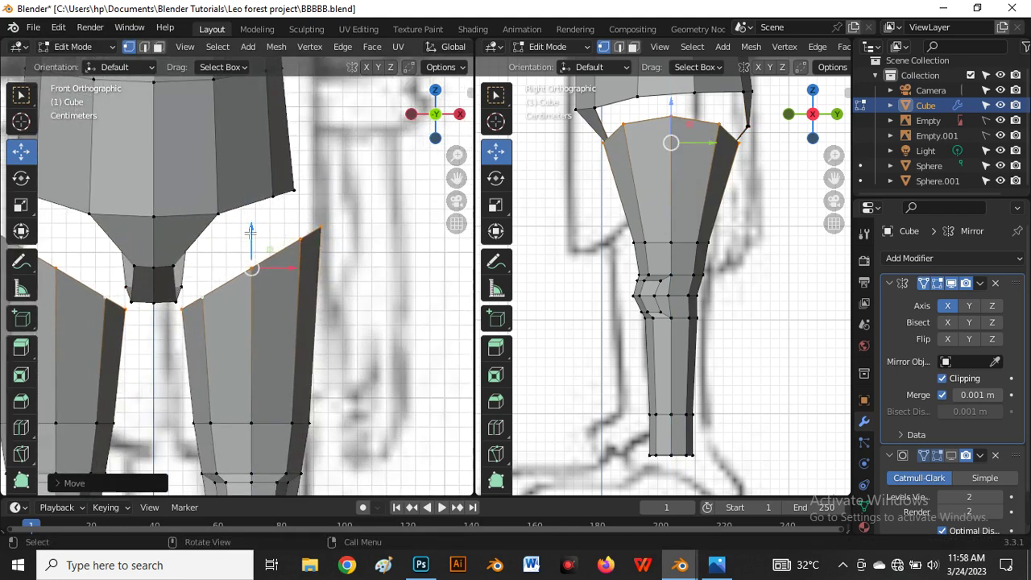
Merge the leg's front middle top vertex into the torso's hem vertex at the crotch corner, using At Last.
{"action": "left_click", "coordinate": [253, 271]}
{"action": "left_click", "coordinate": [219, 216], "text": "shift"}
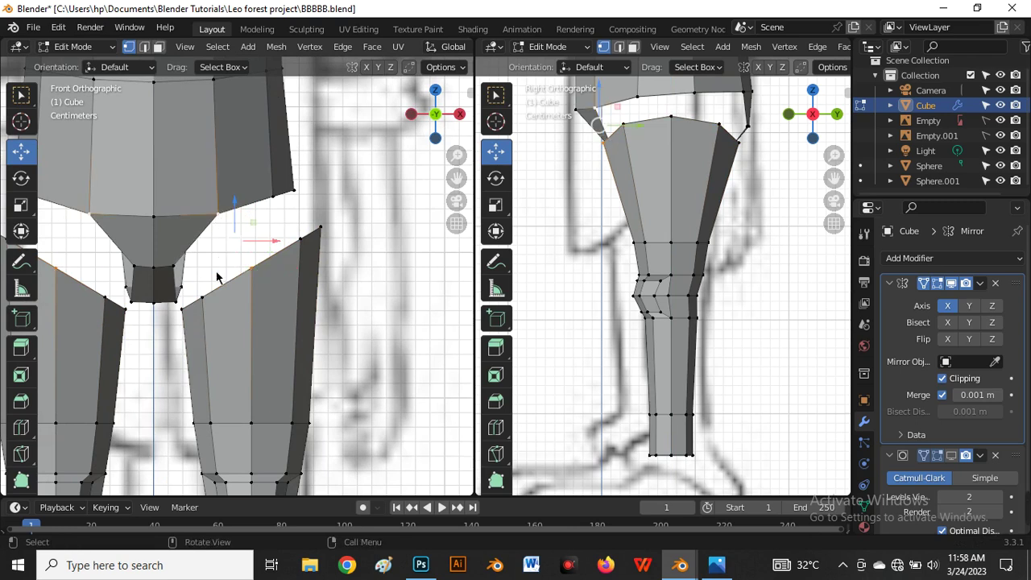
{"action": "key", "text": "m"}
{"action": "left_click", "coordinate": [214, 339]}
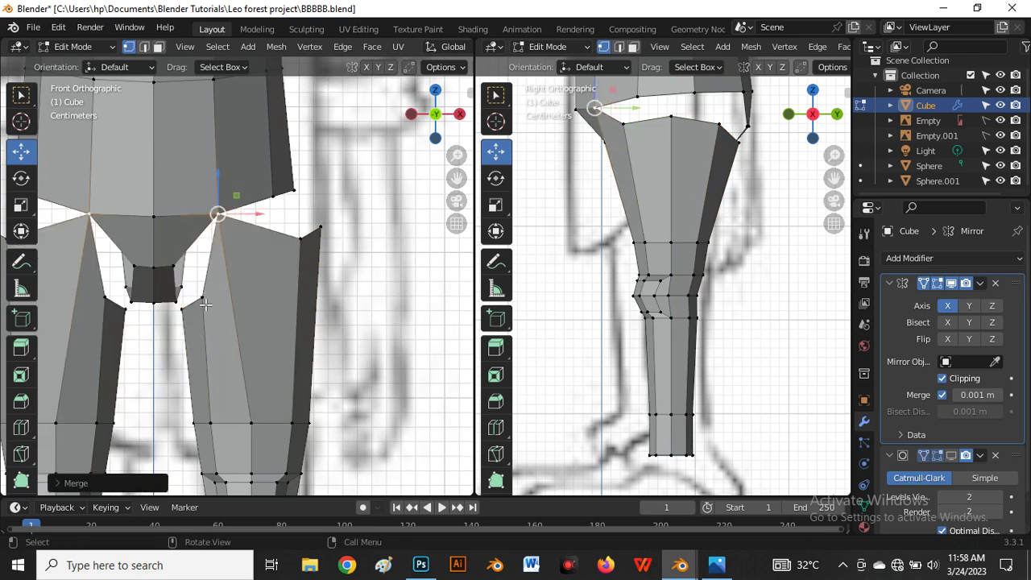
Merge the leg's front outer top vertex into the neighbouring outer hem vertex of the torso, using At Last.
{"action": "left_click", "coordinate": [299, 243]}
{"action": "left_click", "coordinate": [275, 199], "text": "shift"}
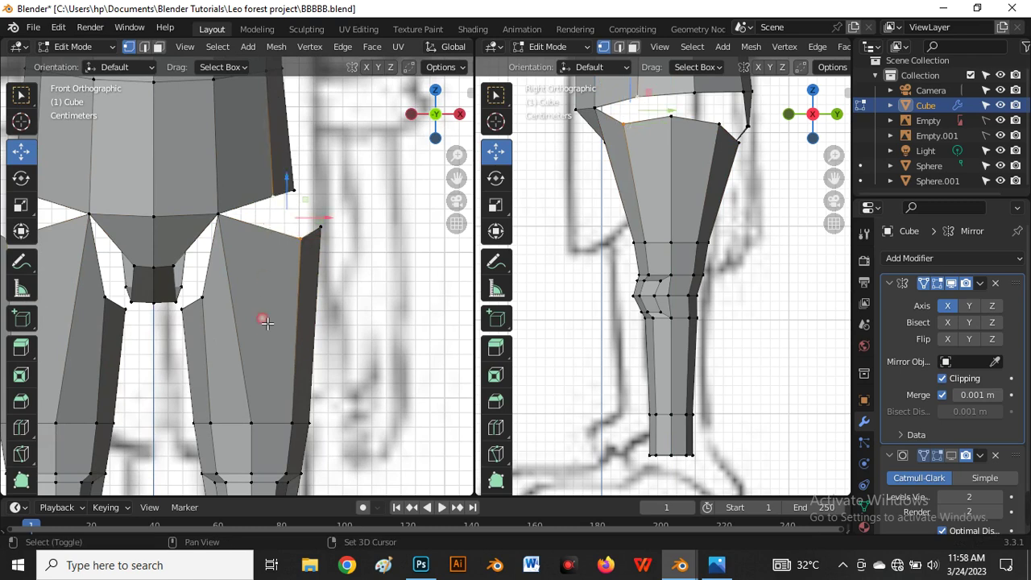
{"action": "key", "text": "m"}
{"action": "left_click", "coordinate": [263, 324]}
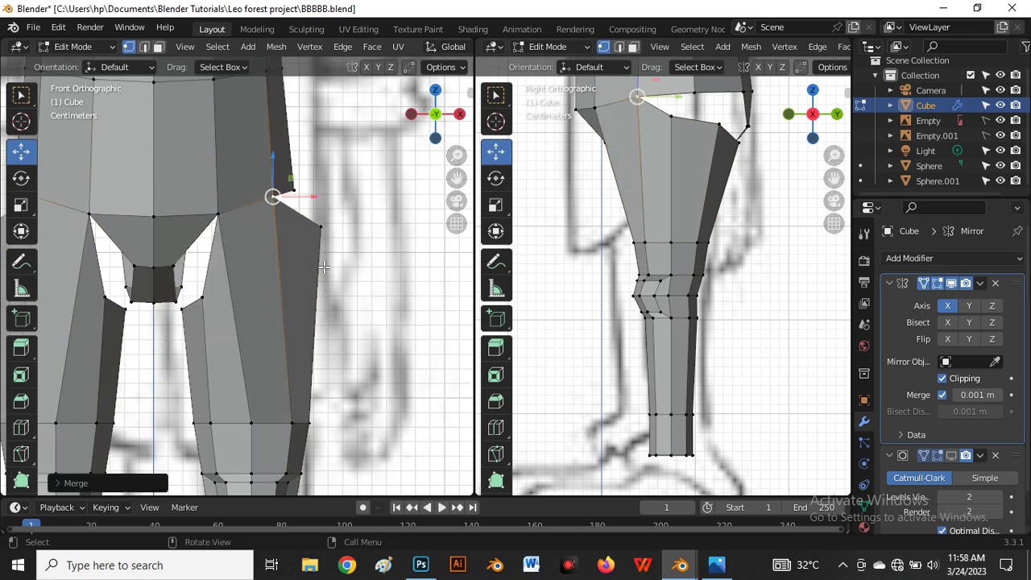
Merge the outermost top vertex on the leg's side into the matching side hem vertex of the torso, using At Last.
{"action": "middle_click_drag", "start_coordinate": [323, 267], "coordinate": [138, 301]}
{"action": "mouse_move", "coordinate": [268, 267]}
{"action": "middle_mouse_down"}
{"action": "mouse_move", "coordinate": [246, 260]}
{"action": "mouse_move", "coordinate": [276, 260]}
{"action": "middle_mouse_up"}
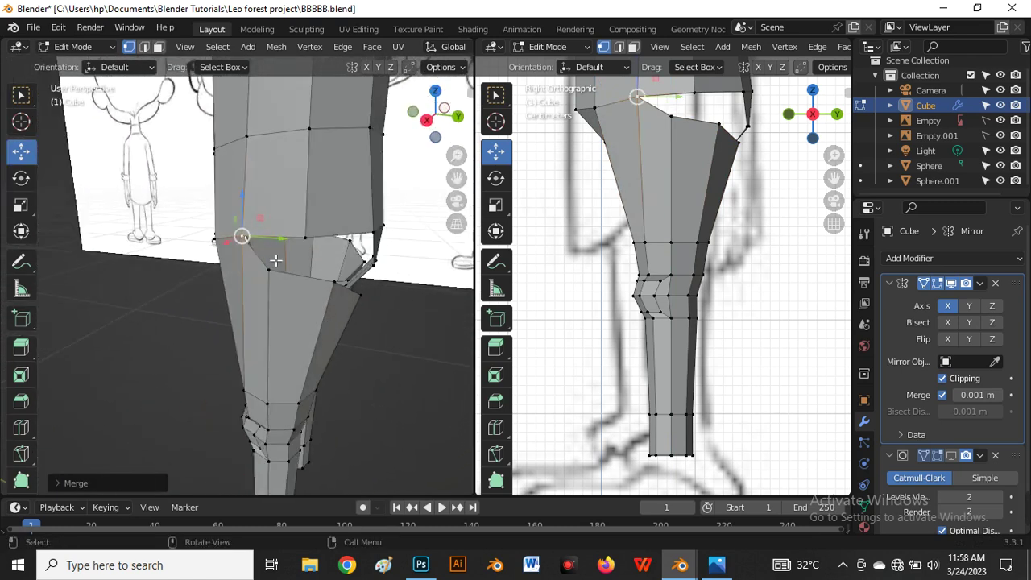
{"action": "left_click", "coordinate": [268, 269]}
{"action": "left_click", "coordinate": [305, 238], "text": "shift"}
{"action": "key", "text": "m"}
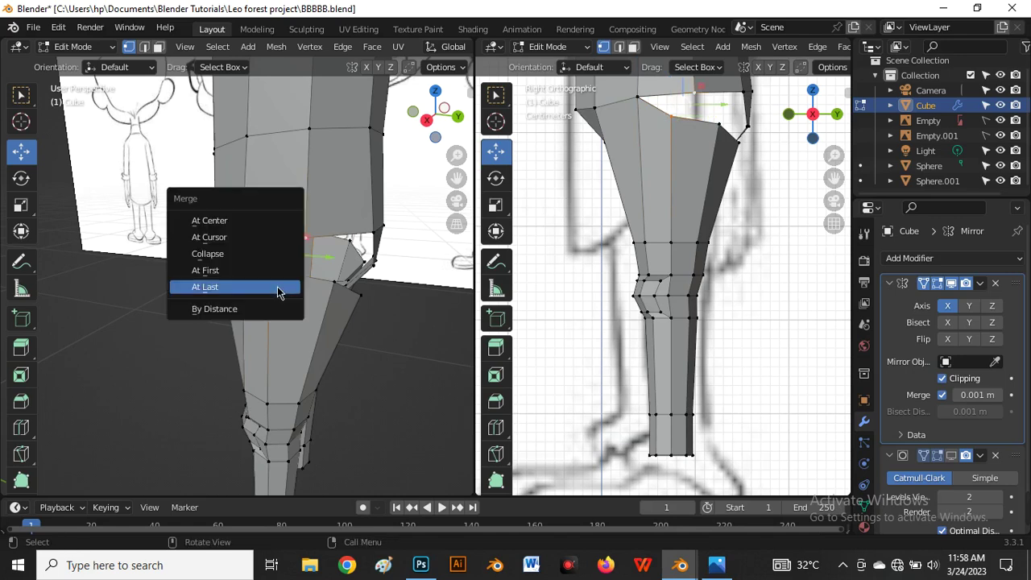
{"action": "left_click", "coordinate": [282, 287]}
Merge the leg's rear outer top vertex into the torso's back hem vertex at the crotch corner, using At Last.
{"action": "middle_click_drag", "start_coordinate": [301, 309], "coordinate": [255, 236]}
{"action": "left_click", "coordinate": [255, 237], "text": "ctrl"}
{"action": "left_click", "coordinate": [182, 288]}
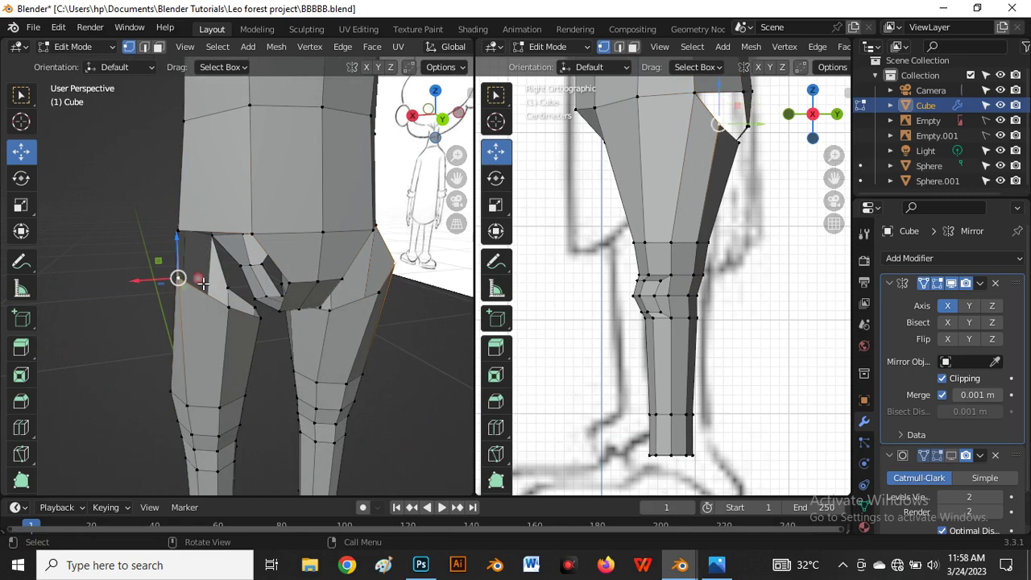
{"action": "left_click", "coordinate": [251, 236], "text": "ctrl"}
{"action": "key", "text": "m"}
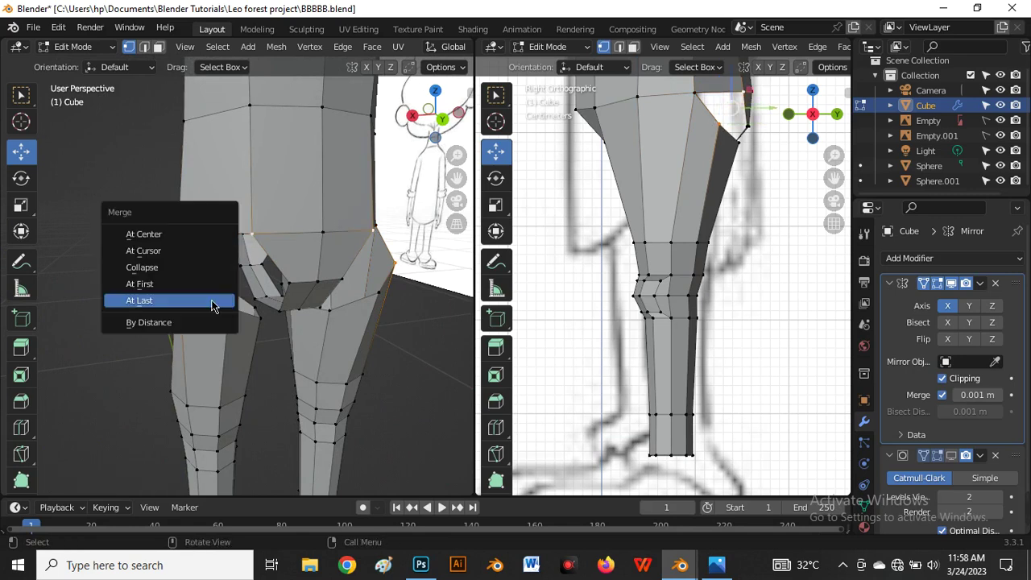
{"action": "left_click", "coordinate": [215, 302]}
Move the merged vertex at the back of the hip outward along X.
{"action": "middle_click_drag", "start_coordinate": [271, 323], "coordinate": [242, 288]}
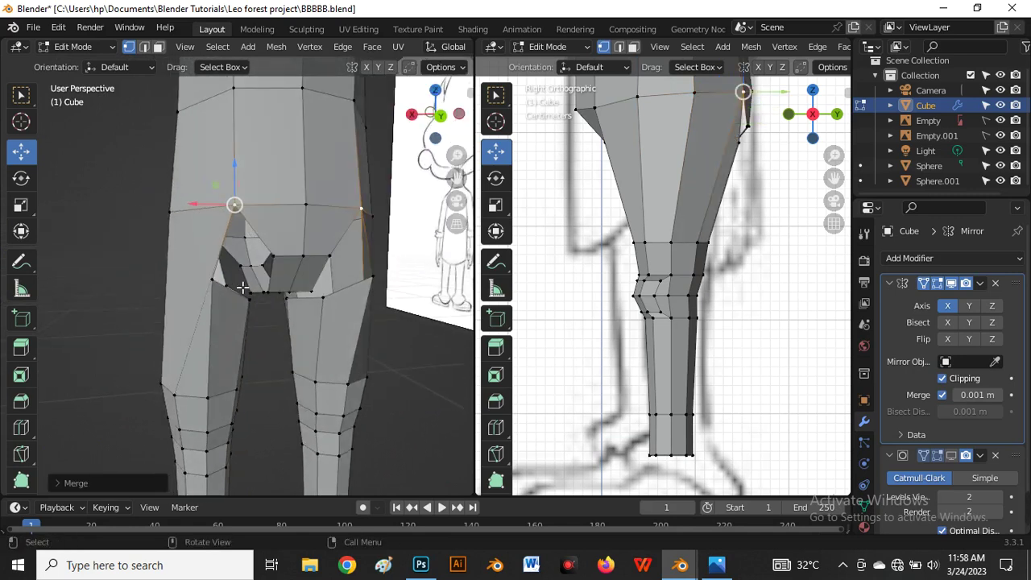
{"action": "key", "text": "g"}
{"action": "left_click", "coordinate": [205, 203]}
{"action": "middle_click_drag", "start_coordinate": [207, 204], "coordinate": [193, 270]}
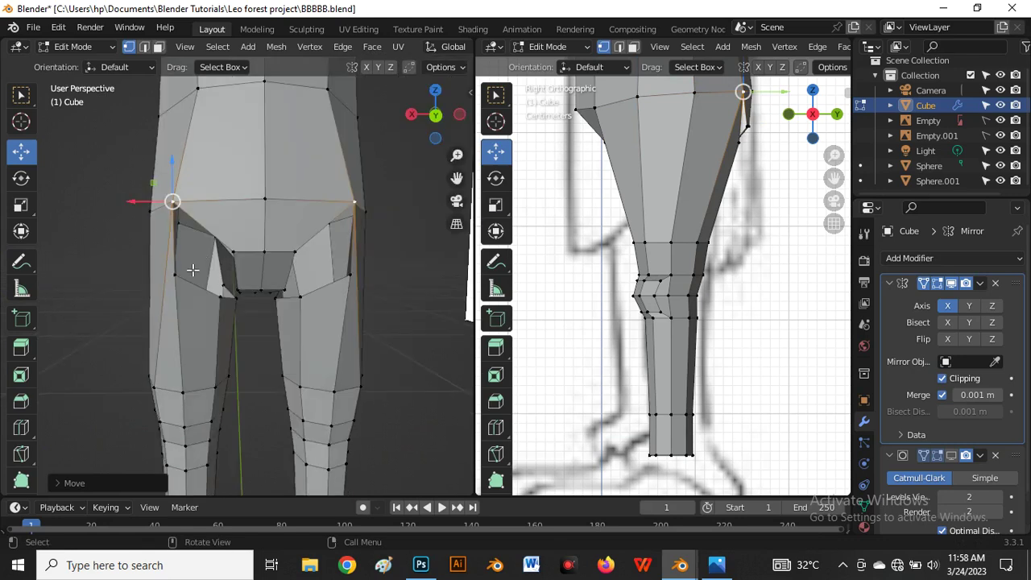
Merge the leg's rear top vertex into the torso's back crotch corner vertex, using At Last.
{"action": "left_click", "coordinate": [173, 276]}
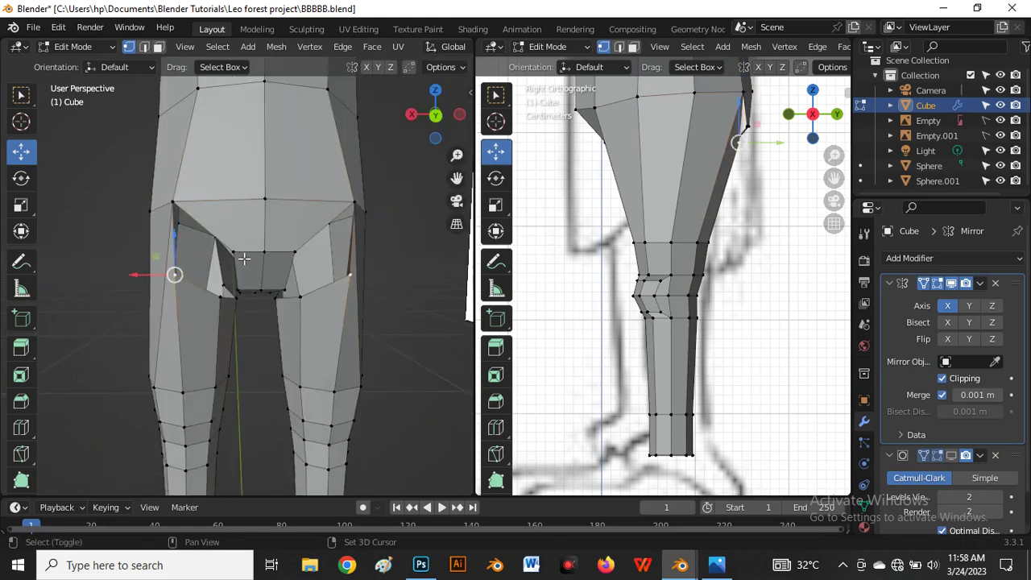
{"action": "key", "text": "m"}
{"action": "left_click", "coordinate": [219, 302]}
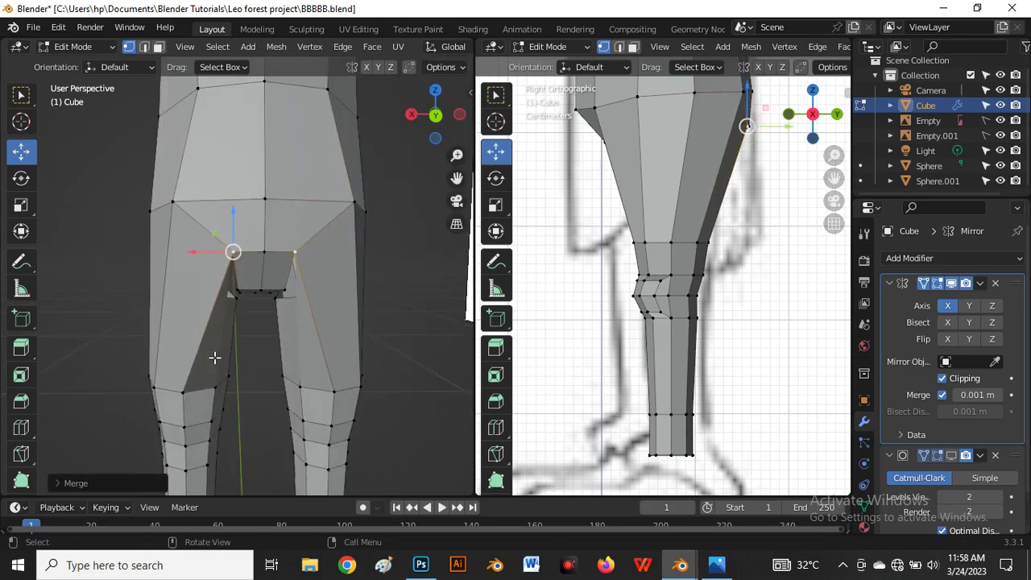
Merge the leg's remaining inner rear top vertices into the crotch vertices on the torso's underside.
{"action": "middle_click_drag", "start_coordinate": [214, 356], "coordinate": [154, 276]}
{"action": "left_click", "coordinate": [134, 268]}
{"action": "middle_click_drag", "start_coordinate": [147, 313], "coordinate": [232, 272]}
{"action": "key", "text": "m"}
{"action": "left_click", "coordinate": [158, 316]}
{"action": "left_click", "coordinate": [232, 273]}
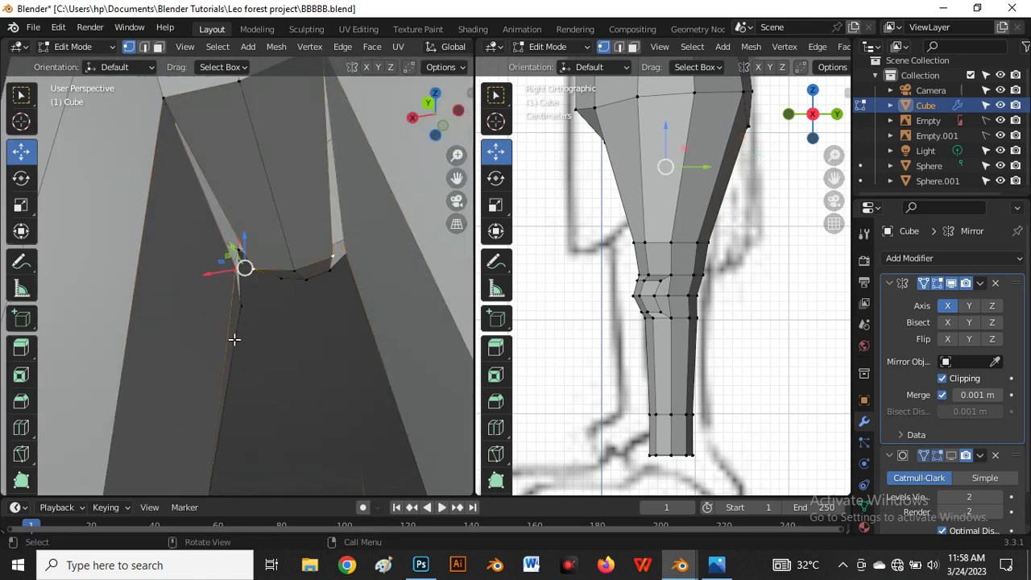
{"action": "middle_click_drag", "start_coordinate": [233, 341], "coordinate": [222, 312]}
{"action": "key", "text": "m"}
{"action": "left_click", "coordinate": [214, 305]}
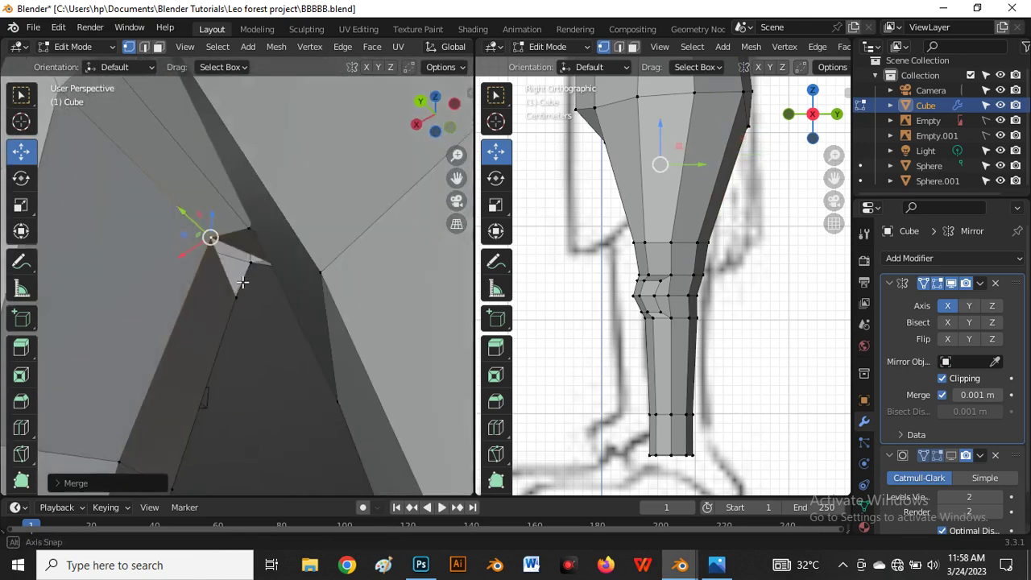
Merge the leg's inner front top vertex into the torso's front crotch corner vertex.
{"action": "middle_click_drag", "start_coordinate": [242, 278], "coordinate": [147, 357]}
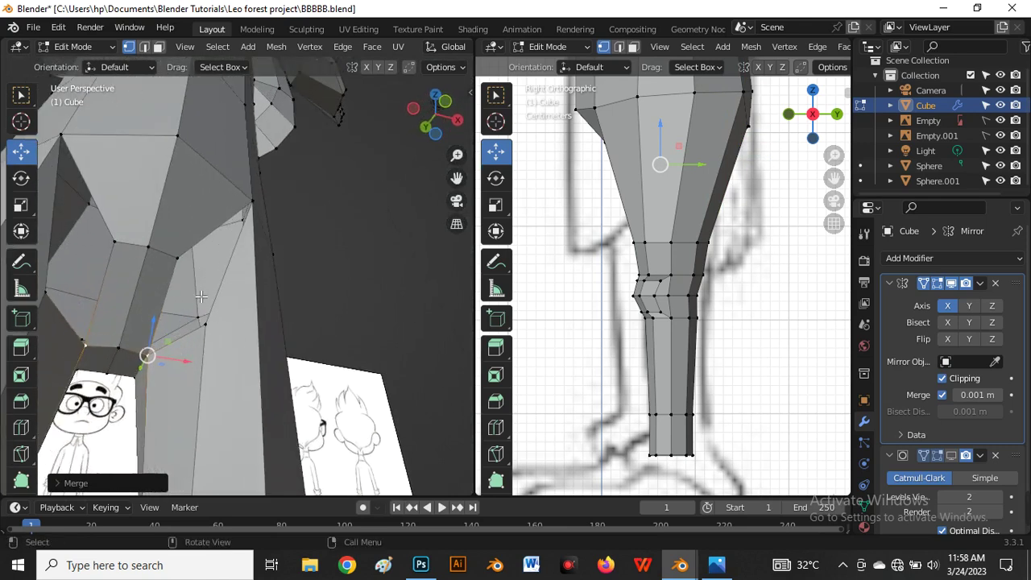
{"action": "left_click", "coordinate": [207, 309]}
{"action": "left_click", "coordinate": [179, 262], "text": "shift"}
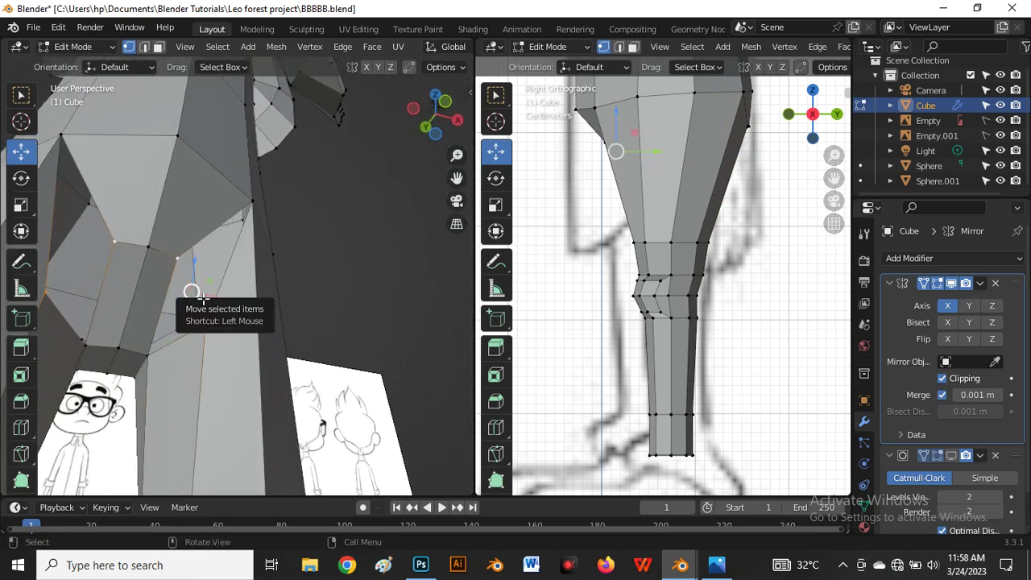
{"action": "key", "text": "m"}
{"action": "left_click", "coordinate": [193, 292]}
{"action": "middle_click_drag", "start_coordinate": [136, 323], "coordinate": [220, 299]}
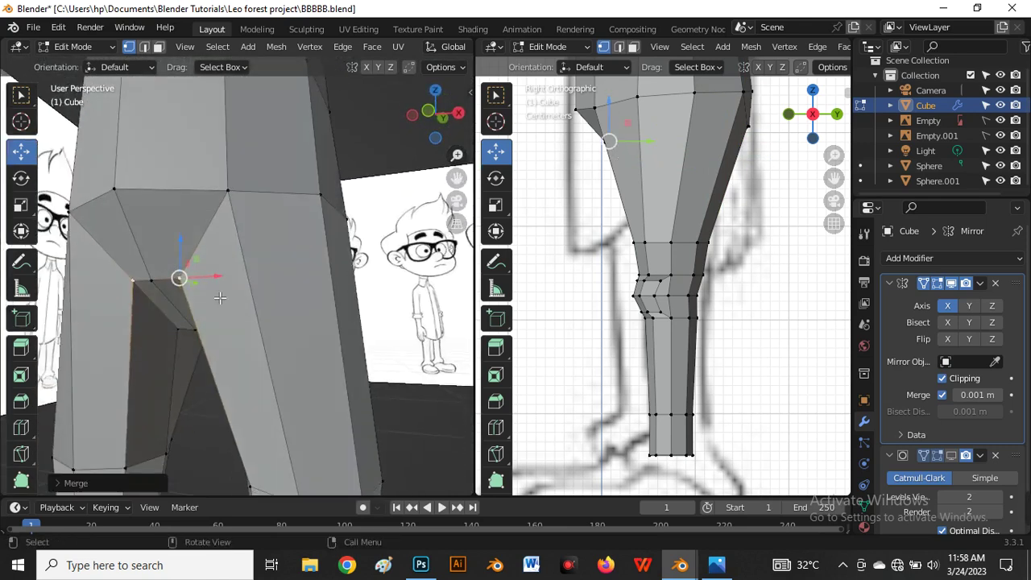
Slide the front crotch corner vertex down along the inner leg edge and fine-tune its position in the front view.
{"action": "key", "text": "grave"}
{"action": "left_click", "coordinate": [175, 215]}
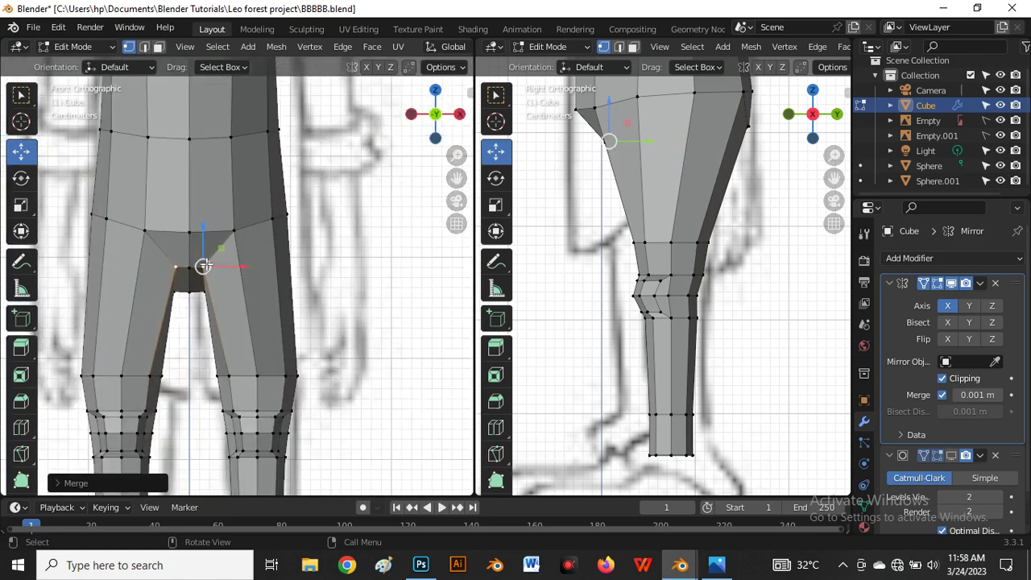
{"action": "left_click", "coordinate": [253, 216]}
{"action": "left_click_drag", "start_coordinate": [301, 213], "coordinate": [308, 212]}
{"action": "scroll", "coordinate": [277, 177], "scroll_direction": "down", "scroll_amount": 4}
{"action": "scroll", "coordinate": [230, 241], "scroll_direction": "up", "scroll_amount": 5}
{"action": "left_click", "coordinate": [279, 183]}
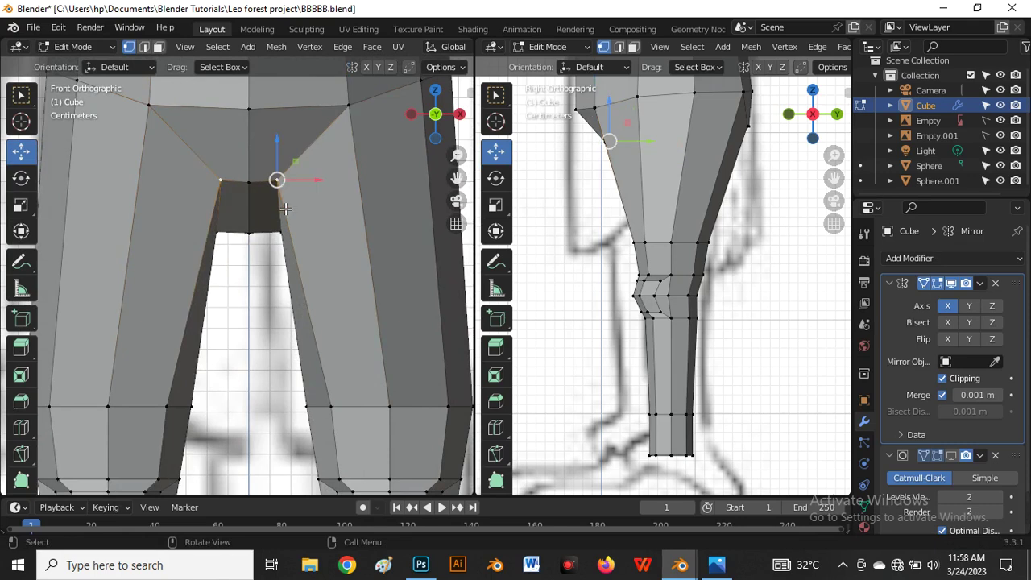
{"action": "key", "text": "shift+v"}
{"action": "left_click", "coordinate": [301, 214]}
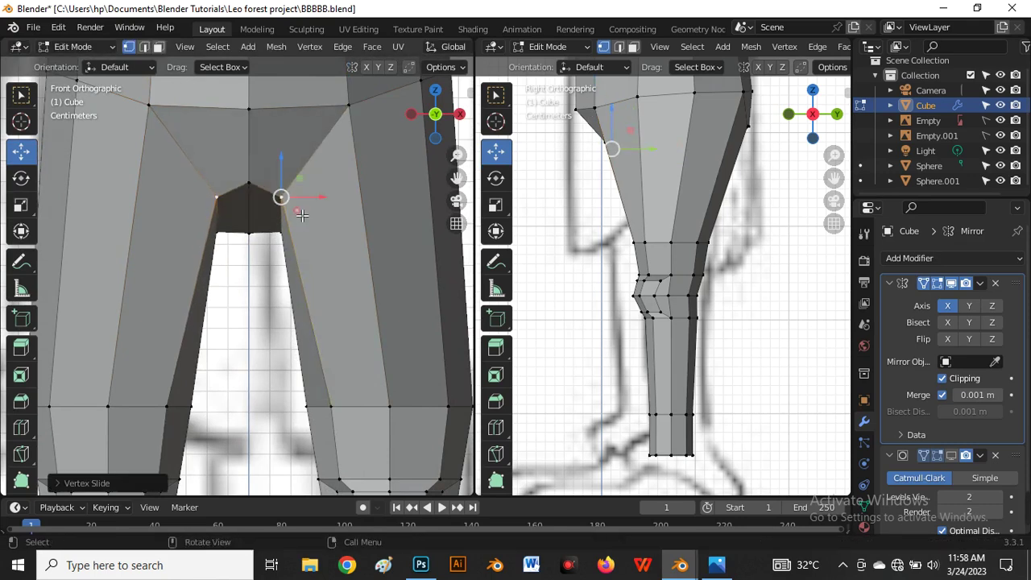
{"action": "left_click_drag", "start_coordinate": [300, 206], "coordinate": [281, 176]}
{"action": "scroll", "coordinate": [281, 176], "scroll_direction": "down", "scroll_amount": 4}
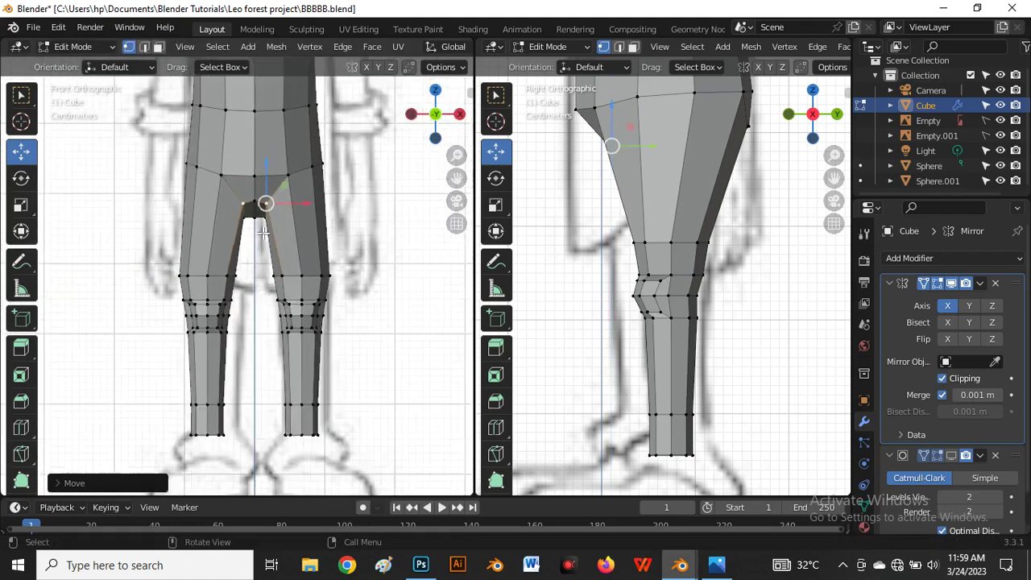
Move the front centre vertex of the hip loop backward along Y in the side view.
{"action": "scroll", "coordinate": [649, 246], "scroll_direction": "down", "scroll_amount": 2}
{"action": "scroll", "coordinate": [649, 246], "scroll_direction": "up", "scroll_amount": 5}
{"action": "left_click", "coordinate": [648, 246]}
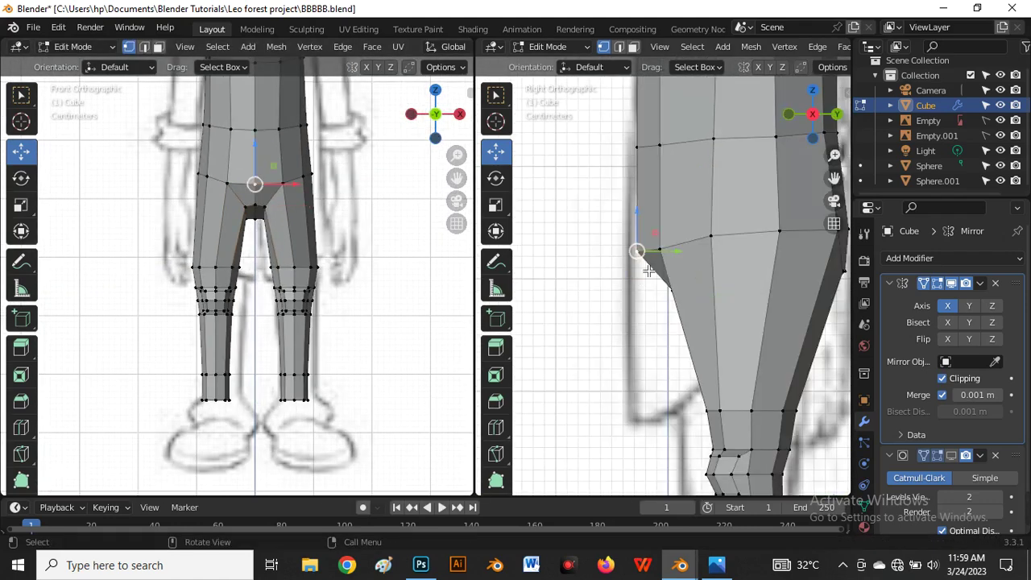
{"action": "left_click_drag", "start_coordinate": [648, 248], "coordinate": [677, 260]}
{"action": "middle_click_drag", "start_coordinate": [297, 254], "coordinate": [274, 212]}
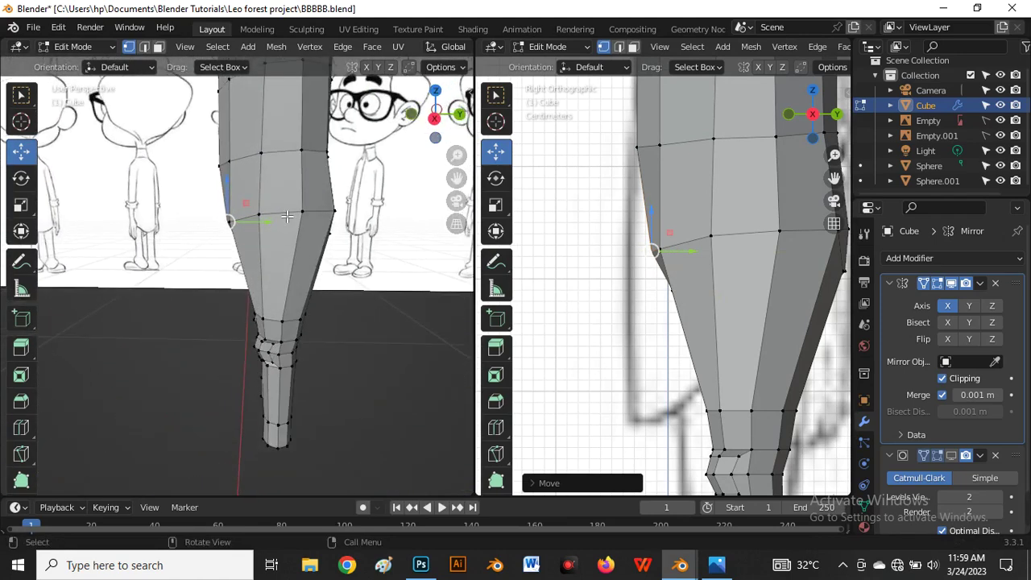
Slide the outer side vertex of the hip loop slightly forward along its edge in the side view.
{"action": "key", "text": "grave"}
{"action": "left_click", "coordinate": [177, 156]}
{"action": "scroll", "coordinate": [291, 239], "scroll_direction": "up", "scroll_amount": 2}
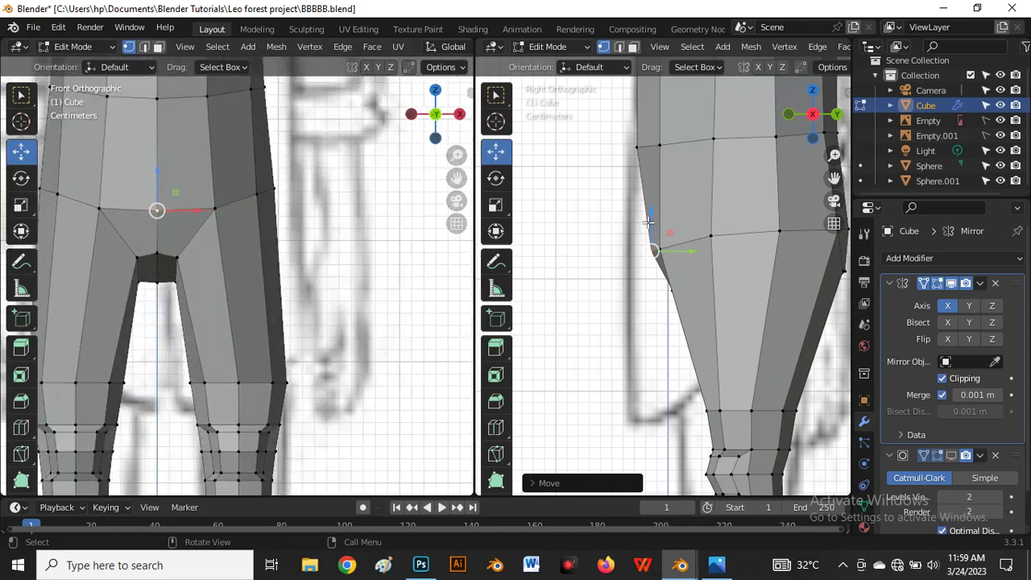
{"action": "scroll", "coordinate": [648, 223], "scroll_direction": "down", "scroll_amount": 2}
{"action": "scroll", "coordinate": [715, 246], "scroll_direction": "up", "scroll_amount": 3}
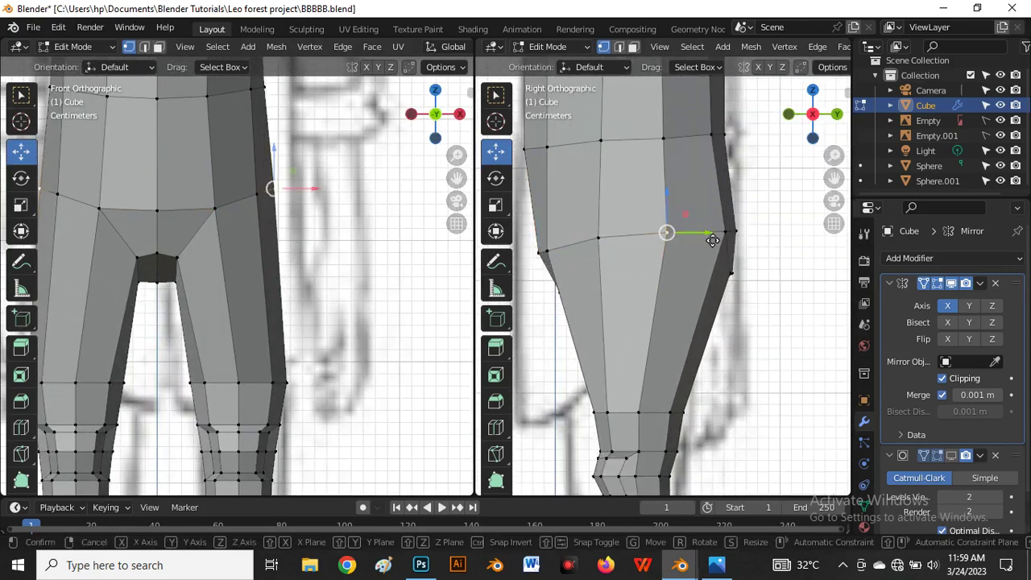
{"action": "key", "text": "shift+v"}
{"action": "left_click", "coordinate": [686, 233]}
Slide the rear outer hip vertex and the side vertex in the loop above forward to even out the edge spacing.
{"action": "left_click", "coordinate": [725, 234]}
{"action": "key", "text": "shift+v"}
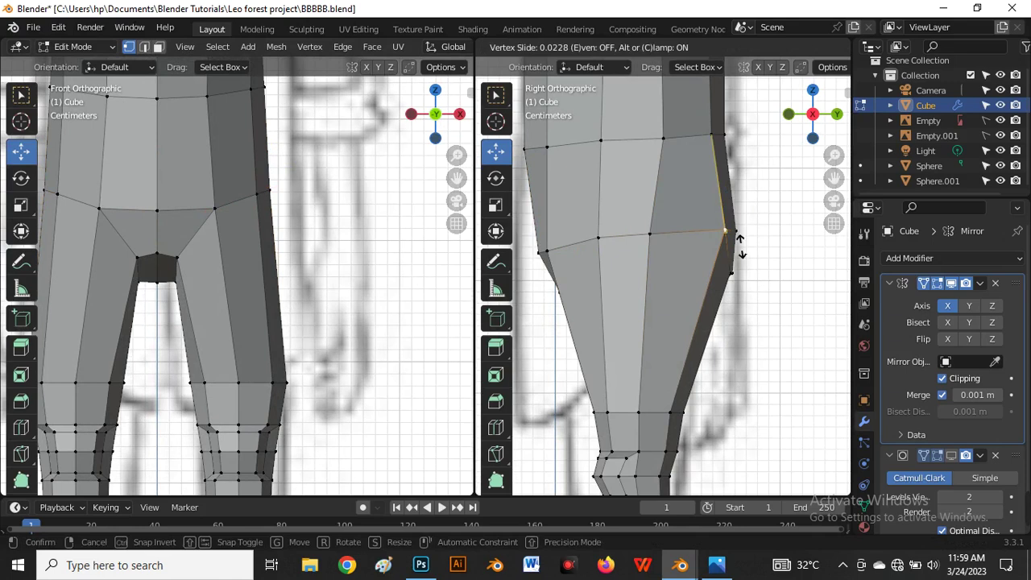
{"action": "left_click", "coordinate": [690, 234]}
{"action": "scroll", "coordinate": [681, 195], "scroll_direction": "down", "scroll_amount": 3}
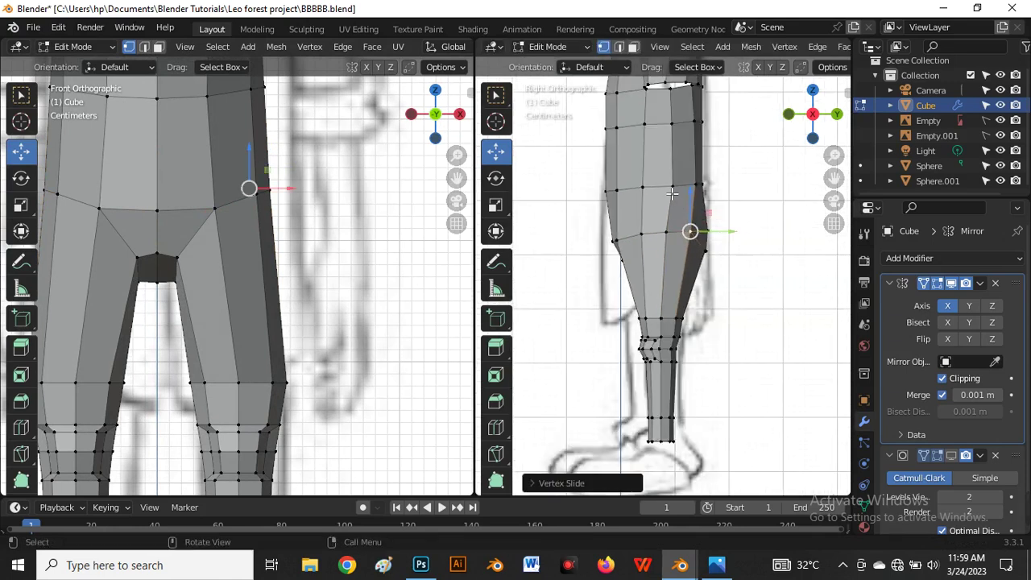
{"action": "scroll", "coordinate": [680, 195], "scroll_direction": "up", "scroll_amount": 2}
{"action": "left_click", "coordinate": [673, 190]}
{"action": "key", "text": "shift+v"}
{"action": "left_click", "coordinate": [709, 213]}
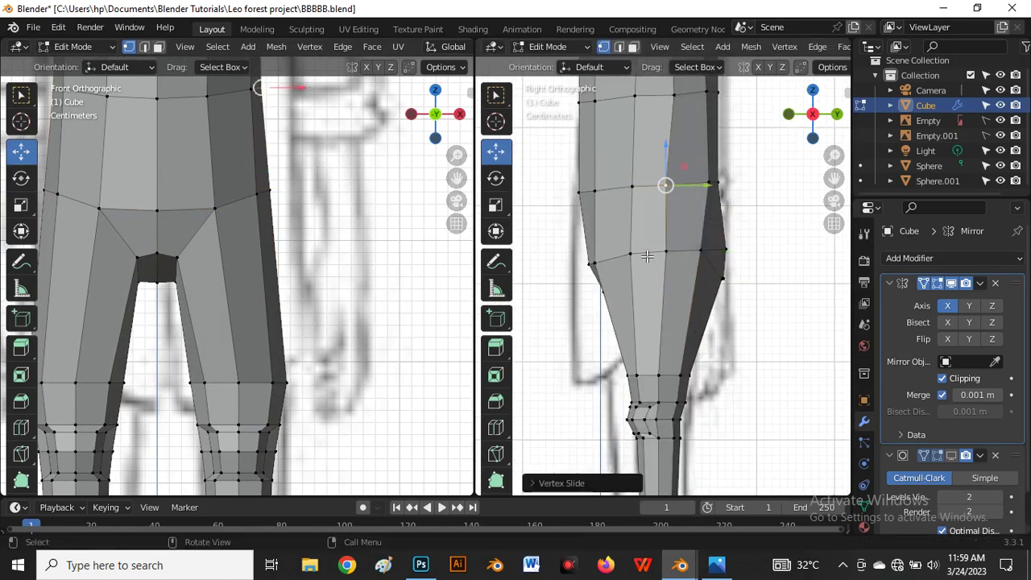
Add a centred loop cut around the thigh, halfway between the hip and the top knee loop.
{"action": "scroll", "coordinate": [647, 257], "scroll_direction": "down", "scroll_amount": 2}
{"action": "key", "text": "ctrl+r"}
{"action": "left_click", "coordinate": [650, 294]}
{"action": "right_click", "coordinate": [649, 295]}
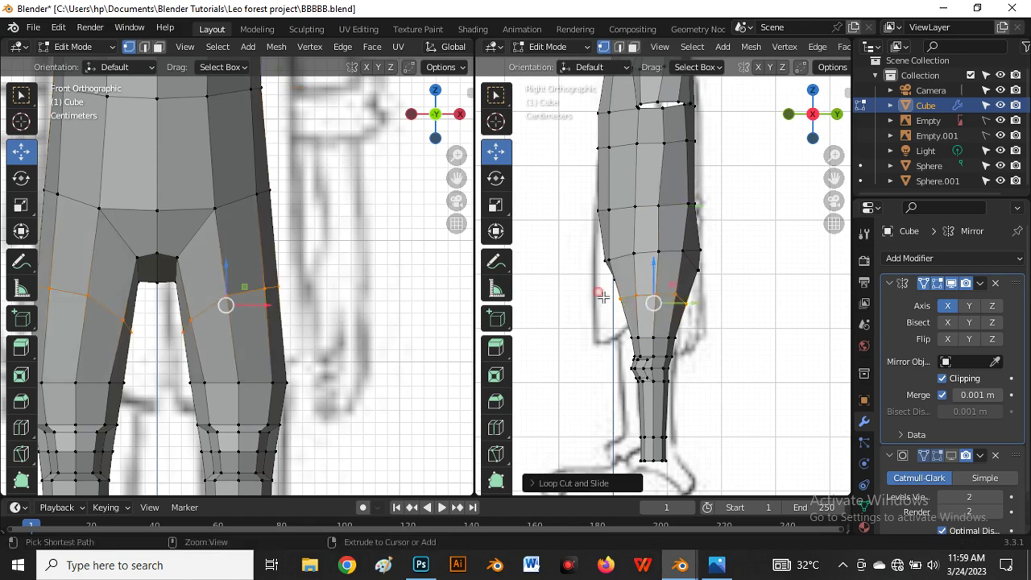
{"action": "scroll", "coordinate": [215, 256], "scroll_direction": "down", "scroll_amount": 4}
{"action": "scroll", "coordinate": [227, 314], "scroll_direction": "up", "scroll_amount": 3}
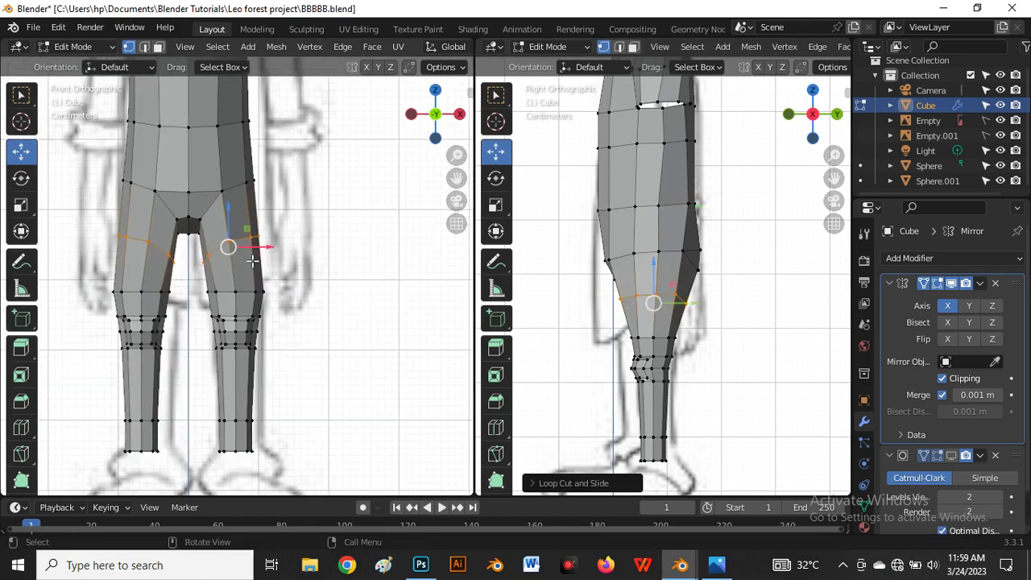
{"action": "key", "text": "alt+z"}
{"action": "scroll", "coordinate": [250, 252], "scroll_direction": "up", "scroll_amount": 2}
{"action": "key", "text": "alt+z"}
{"action": "key", "text": "s"}
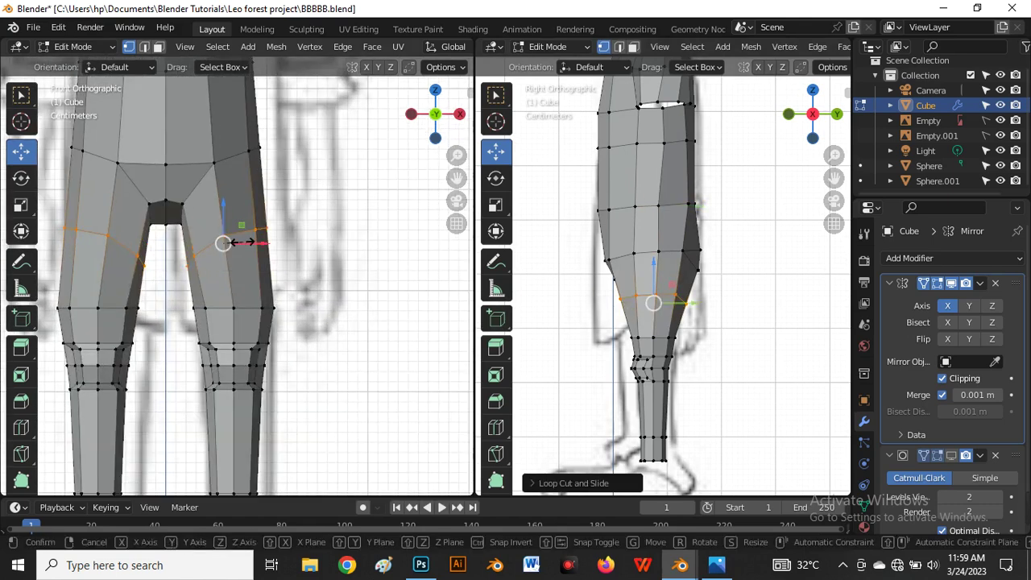
{"action": "key", "text": "x"}
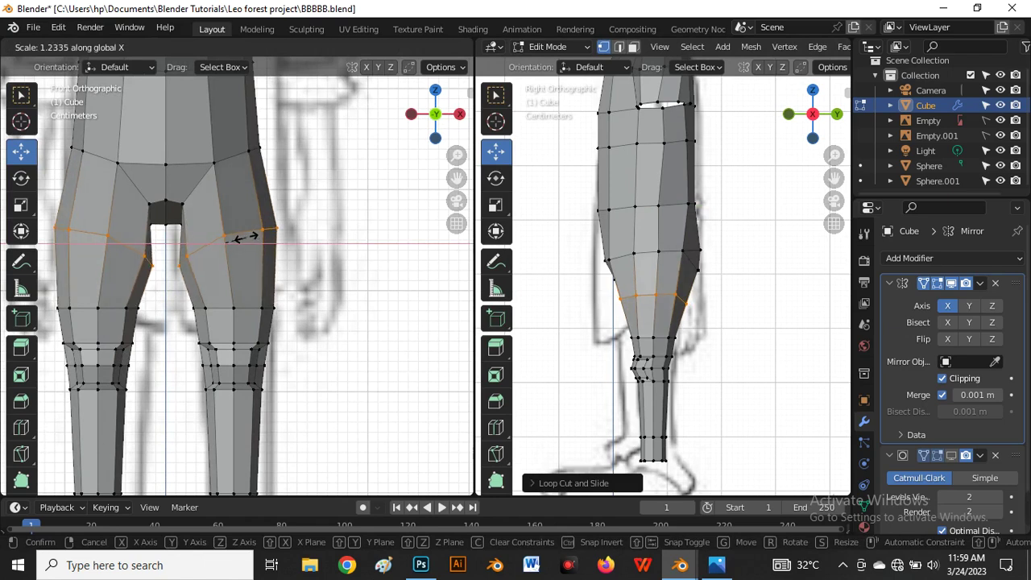
{"action": "left_click", "coordinate": [258, 257]}
Scale the new thigh loop uniformly by about 1.13 and nudge its inner vertex outward along X.
{"action": "key", "text": "s"}
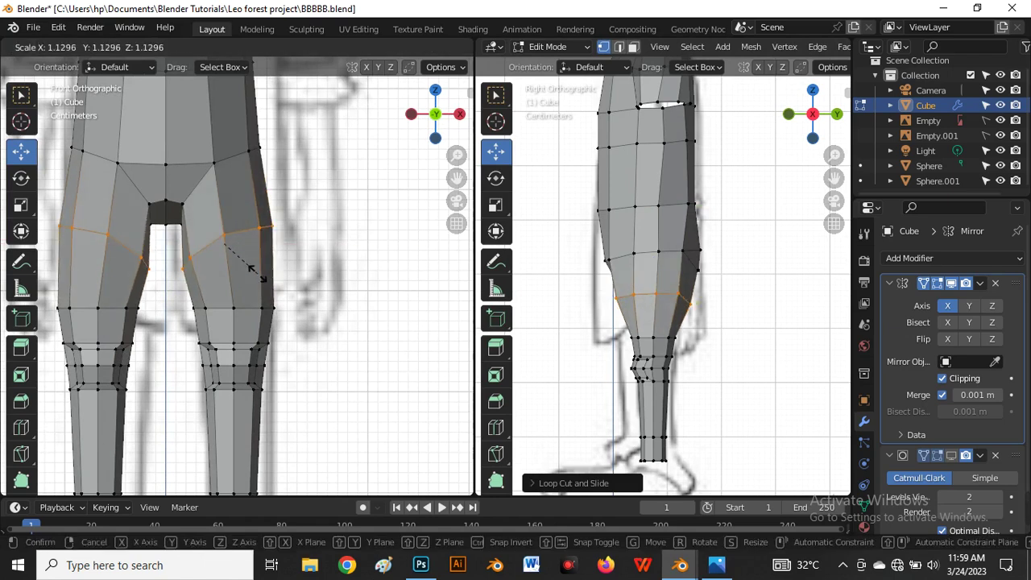
{"action": "left_click", "coordinate": [244, 276]}
{"action": "left_click", "coordinate": [186, 260]}
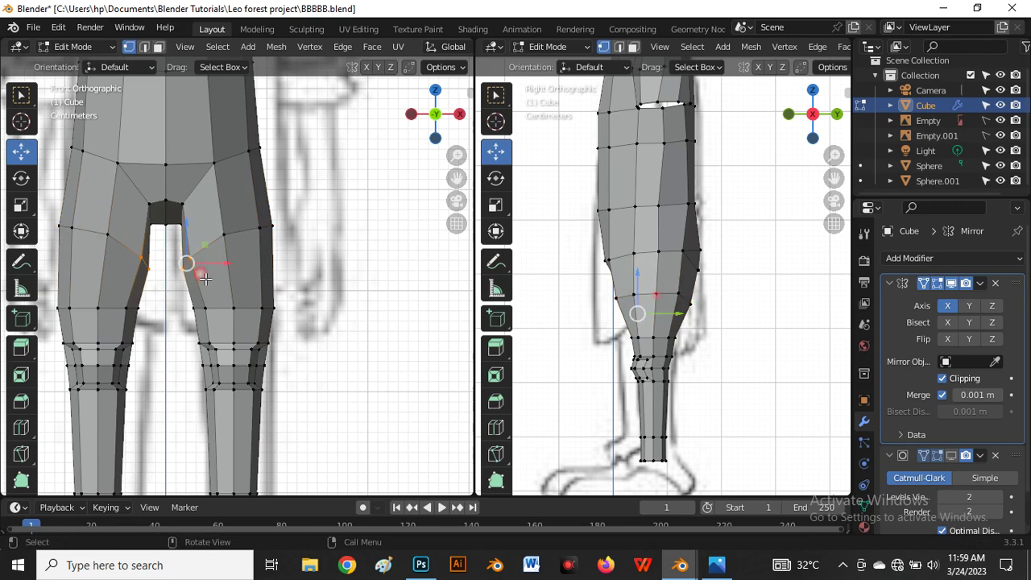
{"action": "left_click_drag", "start_coordinate": [204, 265], "coordinate": [209, 270]}
Move the outer hip vertices to round the side of the hip in the front view.
{"action": "scroll", "coordinate": [285, 266], "scroll_direction": "down", "scroll_amount": 6}
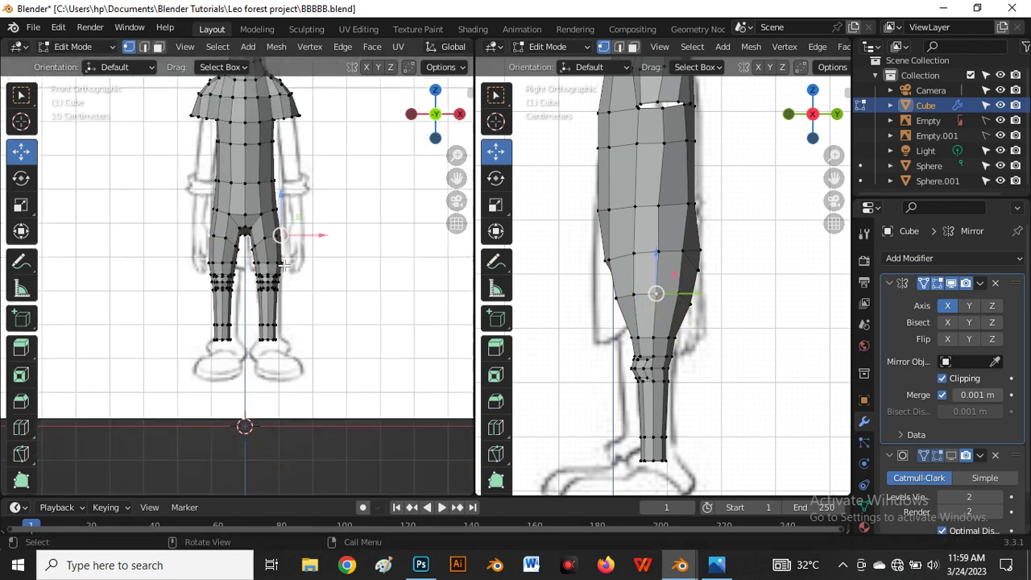
{"action": "scroll", "coordinate": [293, 254], "scroll_direction": "up", "scroll_amount": 6}
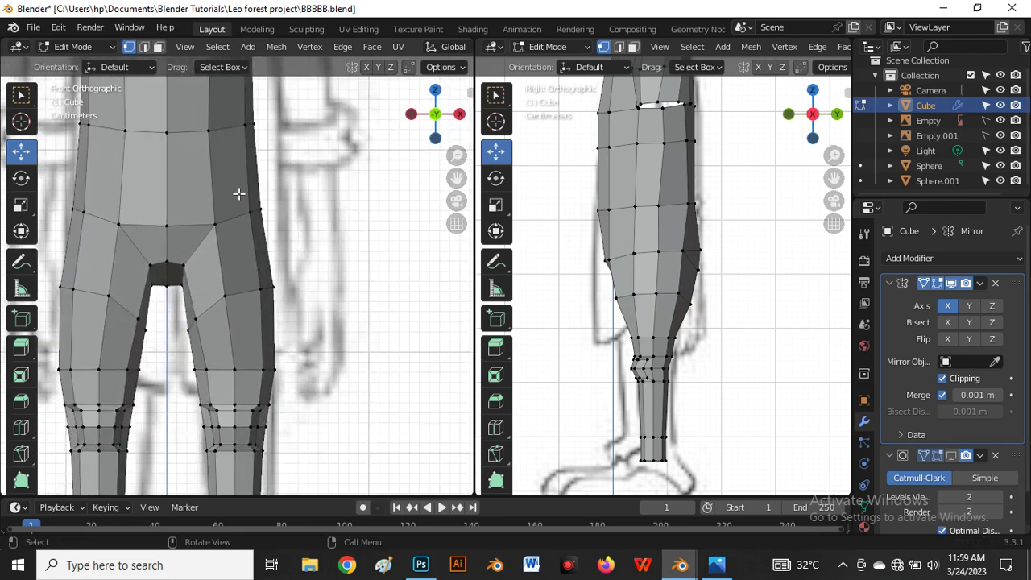
{"action": "left_click_drag", "start_coordinate": [286, 250], "coordinate": [300, 214]}
{"action": "scroll", "coordinate": [693, 253], "scroll_direction": "up", "scroll_amount": 2}
{"action": "left_click", "coordinate": [687, 255]}
{"action": "scroll", "coordinate": [232, 313], "scroll_direction": "down", "scroll_amount": 8}
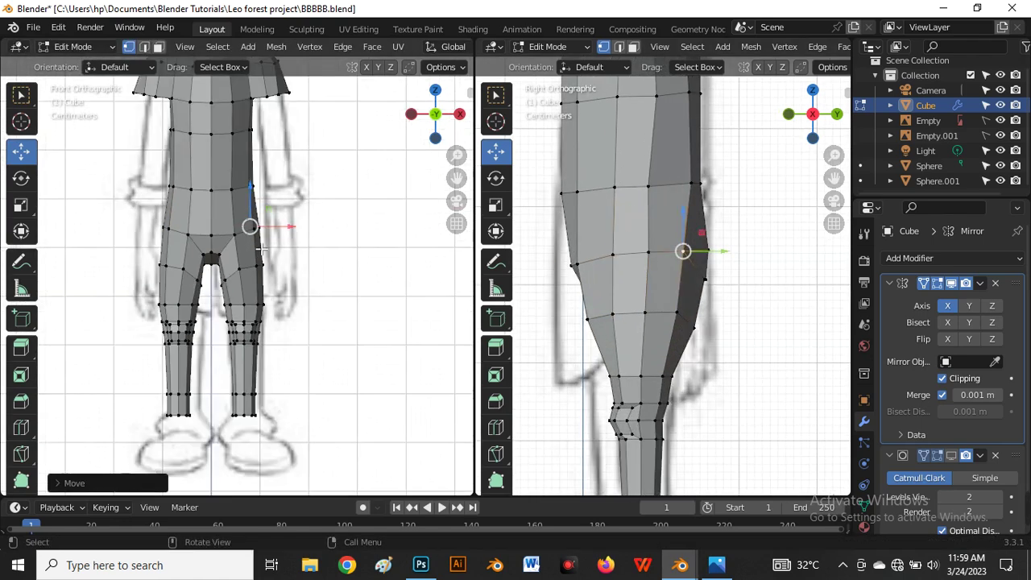
{"action": "scroll", "coordinate": [313, 294], "scroll_direction": "up", "scroll_amount": 3}
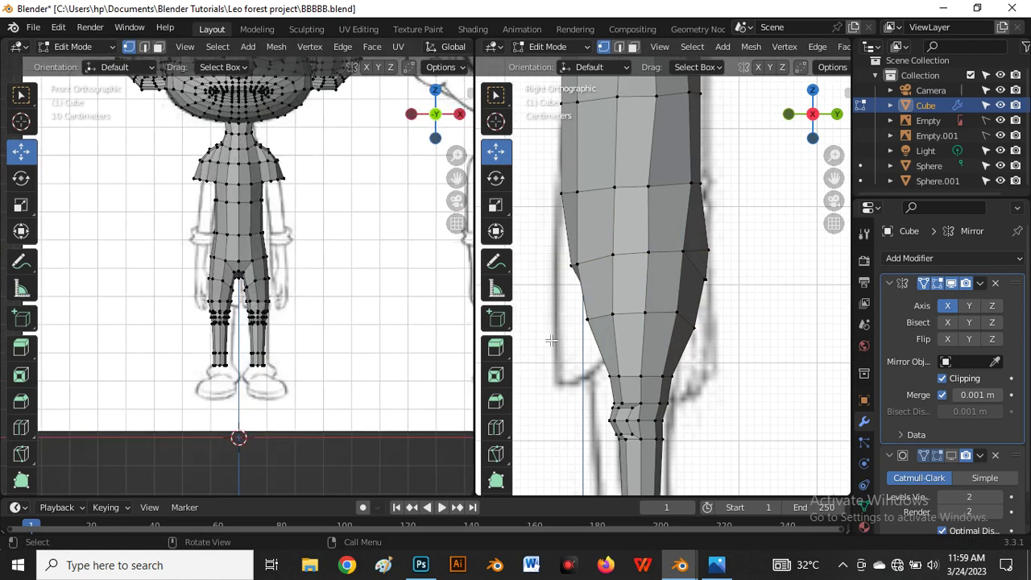
Move the front vertex of the thigh loop backward along Y.
{"action": "middle_click_drag", "start_coordinate": [551, 341], "coordinate": [627, 305]}
{"action": "scroll", "coordinate": [636, 301], "scroll_direction": "up", "scroll_amount": 3}
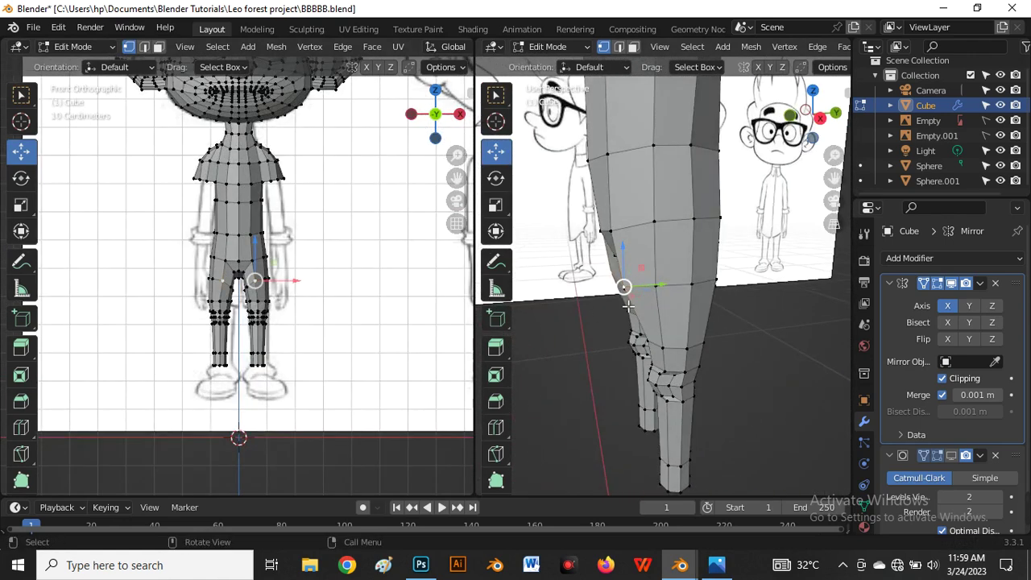
{"action": "left_click_drag", "start_coordinate": [660, 287], "coordinate": [678, 293]}
Move the inner front vertex of the thigh loop backward along Y and slightly outward along X.
{"action": "middle_click_drag", "start_coordinate": [681, 293], "coordinate": [775, 297]}
{"action": "middle_click_drag", "start_coordinate": [635, 316], "coordinate": [581, 360]}
{"action": "left_click", "coordinate": [634, 316]}
{"action": "scroll", "coordinate": [642, 297], "scroll_direction": "up", "scroll_amount": 2}
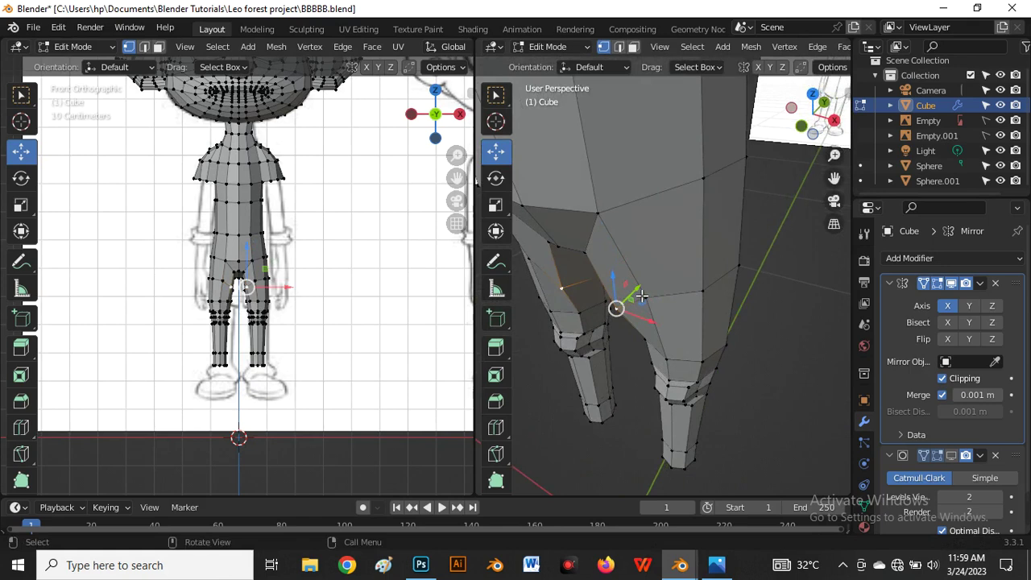
{"action": "left_click_drag", "start_coordinate": [641, 297], "coordinate": [658, 289]}
{"action": "middle_click_drag", "start_coordinate": [636, 332], "coordinate": [684, 312]}
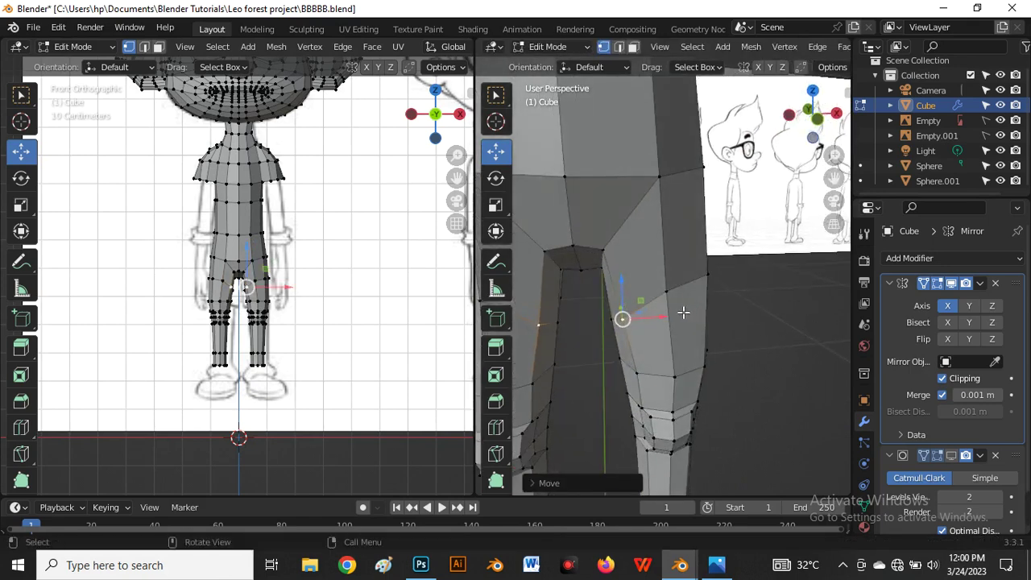
{"action": "left_click_drag", "start_coordinate": [658, 322], "coordinate": [661, 322]}
Widen the perspective viewport and reposition the front crotch corner vertex, moving it outward along X.
{"action": "left_click_drag", "start_coordinate": [479, 320], "coordinate": [137, 320]}
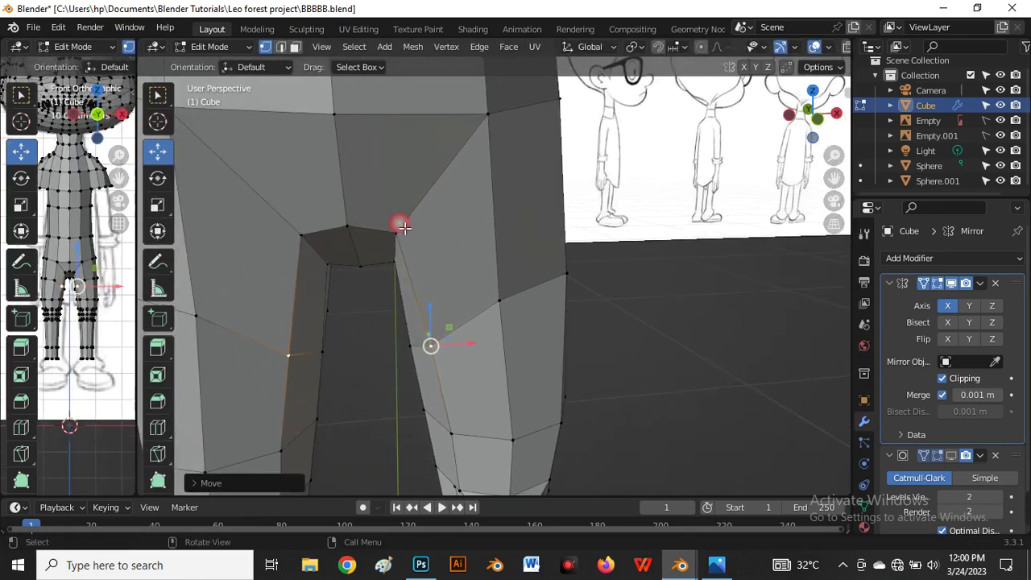
{"action": "middle_click_drag", "start_coordinate": [427, 314], "coordinate": [422, 234]}
{"action": "scroll", "coordinate": [431, 256], "scroll_direction": "up", "scroll_amount": 3}
{"action": "left_click", "coordinate": [403, 218]}
{"action": "left_click_drag", "start_coordinate": [404, 214], "coordinate": [414, 214]}
{"action": "middle_click_drag", "start_coordinate": [387, 292], "coordinate": [502, 153]}
{"action": "left_click_drag", "start_coordinate": [502, 152], "coordinate": [494, 173]}
{"action": "middle_click_drag", "start_coordinate": [494, 173], "coordinate": [398, 274]}
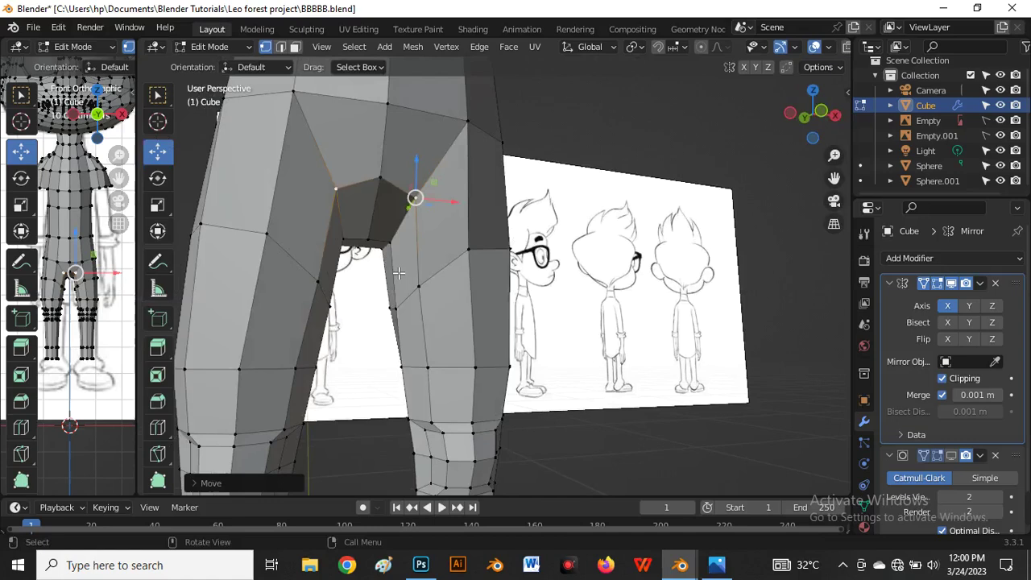
Slide the front centre crotch vertex down along the crotch seam, roughly level with the two corner vertices.
{"action": "left_click", "coordinate": [381, 179]}
{"action": "key", "text": "shift+v"}
{"action": "left_click", "coordinate": [459, 264]}
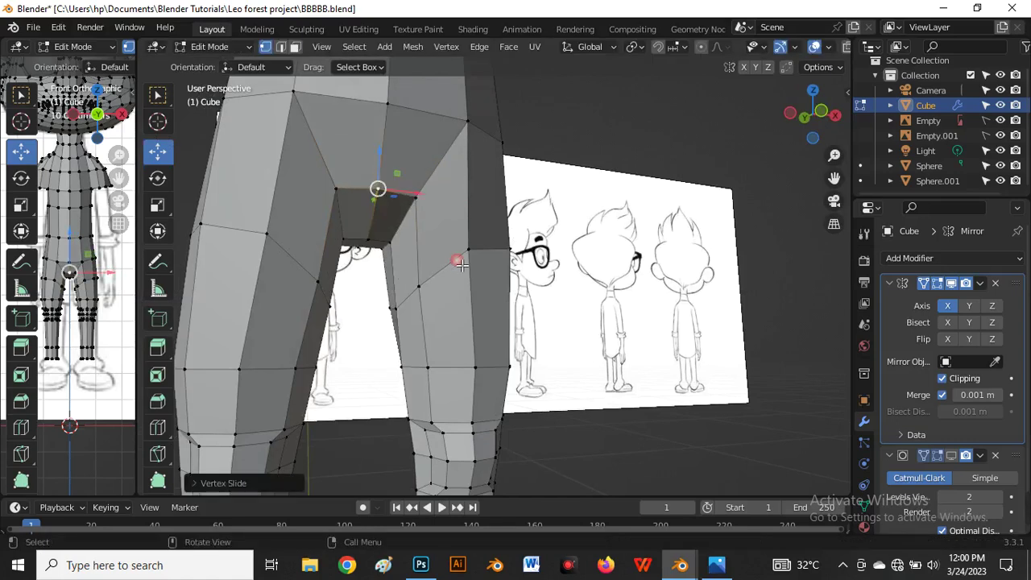
{"action": "middle_click_drag", "start_coordinate": [459, 264], "coordinate": [398, 287]}
{"action": "middle_click_drag", "start_coordinate": [640, 379], "coordinate": [414, 314]}
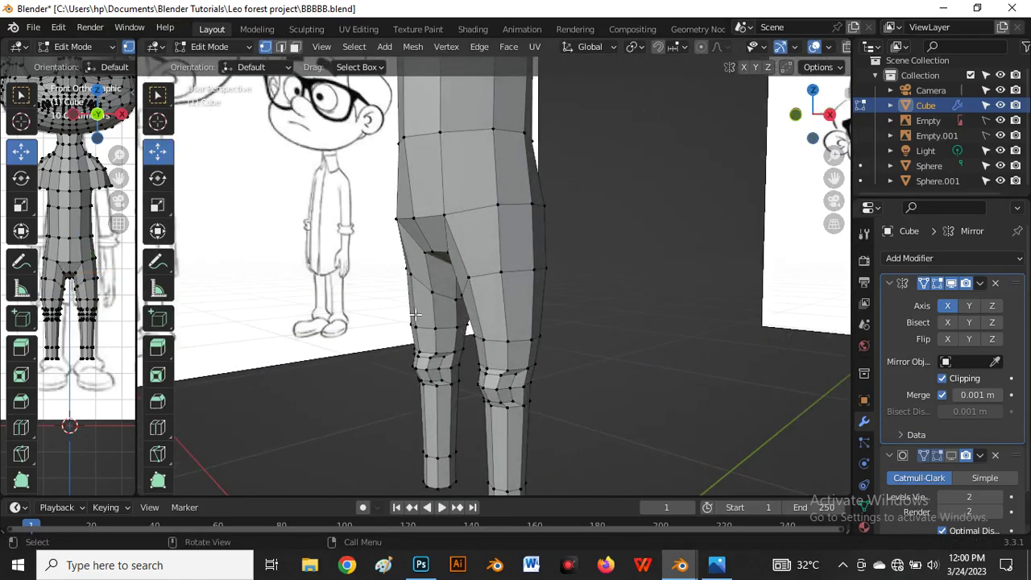
In right side view, move the two front hip vertices backward along Y.
{"action": "key", "text": "grave"}
{"action": "left_click", "coordinate": [525, 292]}
{"action": "scroll", "coordinate": [483, 230], "scroll_direction": "up", "scroll_amount": 5}
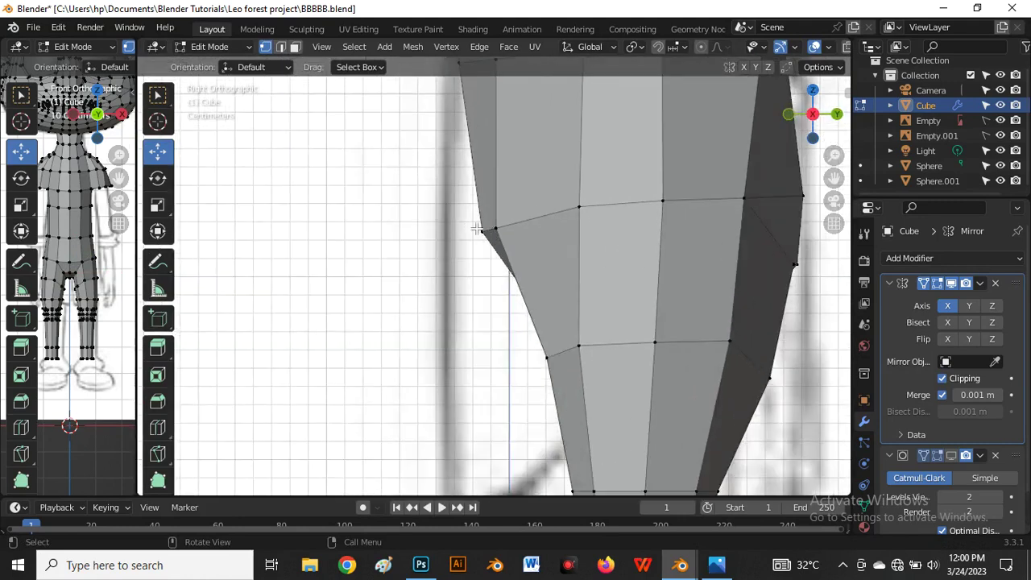
{"action": "key", "text": "g"}
{"action": "key", "text": "y"}
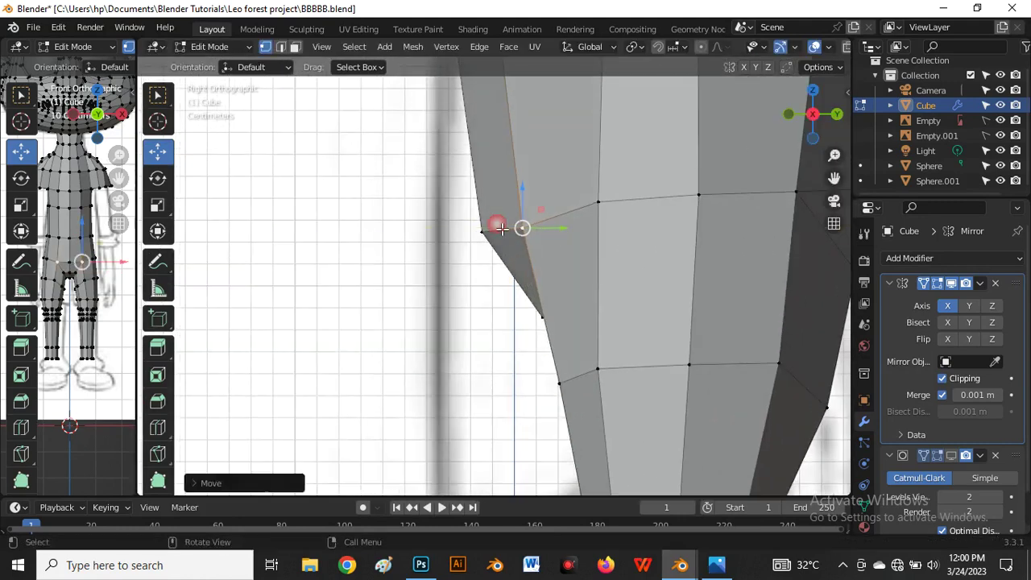
{"action": "left_click", "coordinate": [525, 230]}
{"action": "key", "text": "g"}
{"action": "key", "text": "y"}
{"action": "left_click", "coordinate": [549, 238]}
{"action": "scroll", "coordinate": [516, 202], "scroll_direction": "down", "scroll_amount": 4}
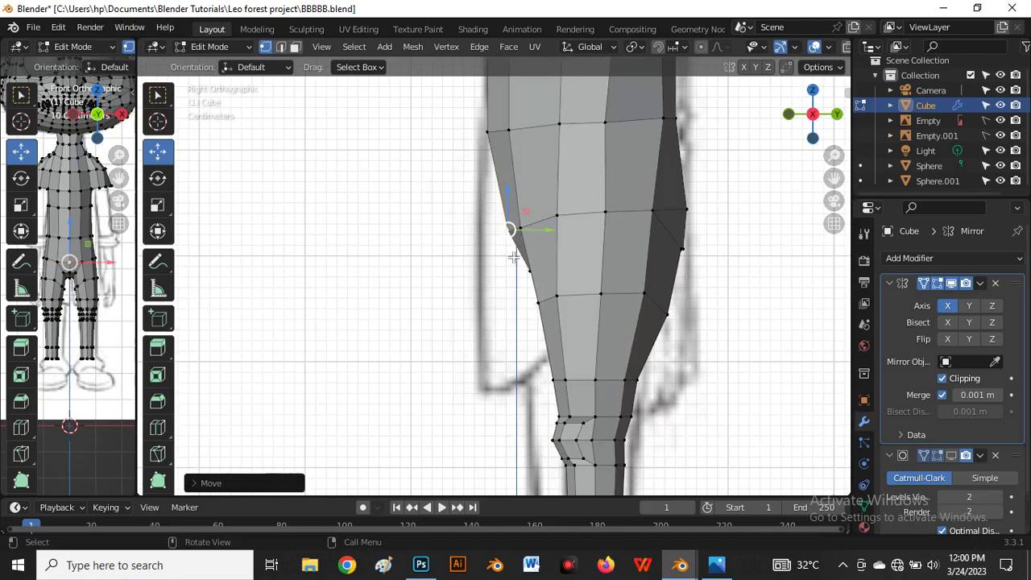
With see-through display on, move the front centre waist vertex slightly backward along Y.
{"action": "key", "text": "alt+z"}
{"action": "scroll", "coordinate": [505, 175], "scroll_direction": "down", "scroll_amount": 3}
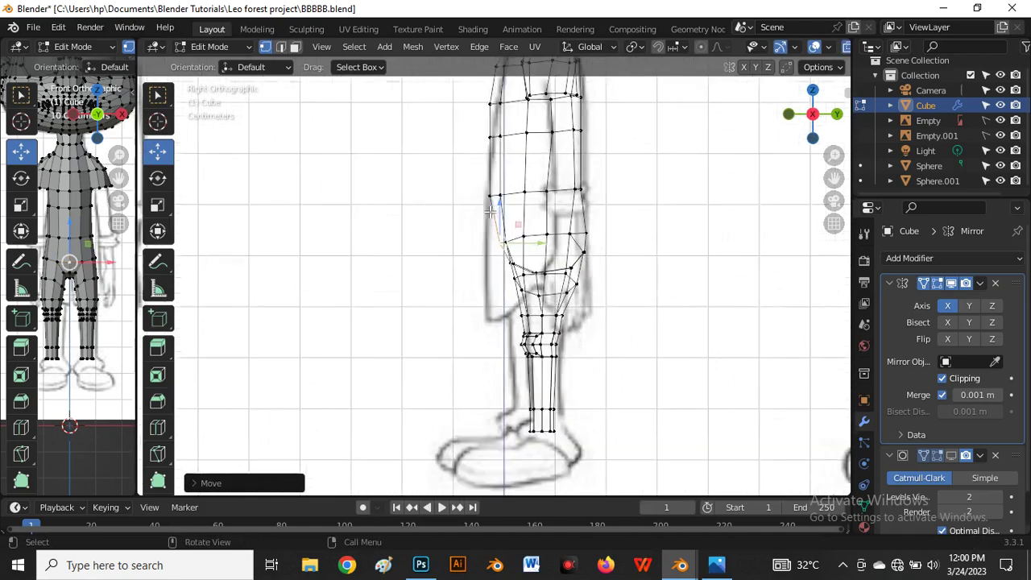
{"action": "scroll", "coordinate": [492, 201], "scroll_direction": "up", "scroll_amount": 3}
{"action": "key", "text": "alt+z"}
{"action": "key", "text": "alt+z"}
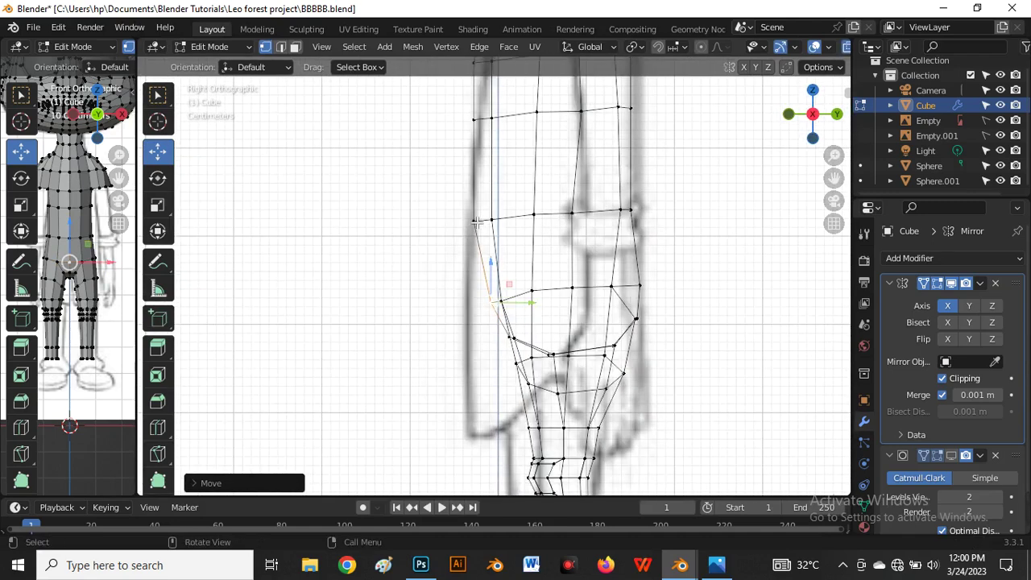
{"action": "scroll", "coordinate": [478, 222], "scroll_direction": "up", "scroll_amount": 1}
{"action": "left_click_drag", "start_coordinate": [500, 243], "coordinate": [500, 242]}
{"action": "key", "text": "g"}
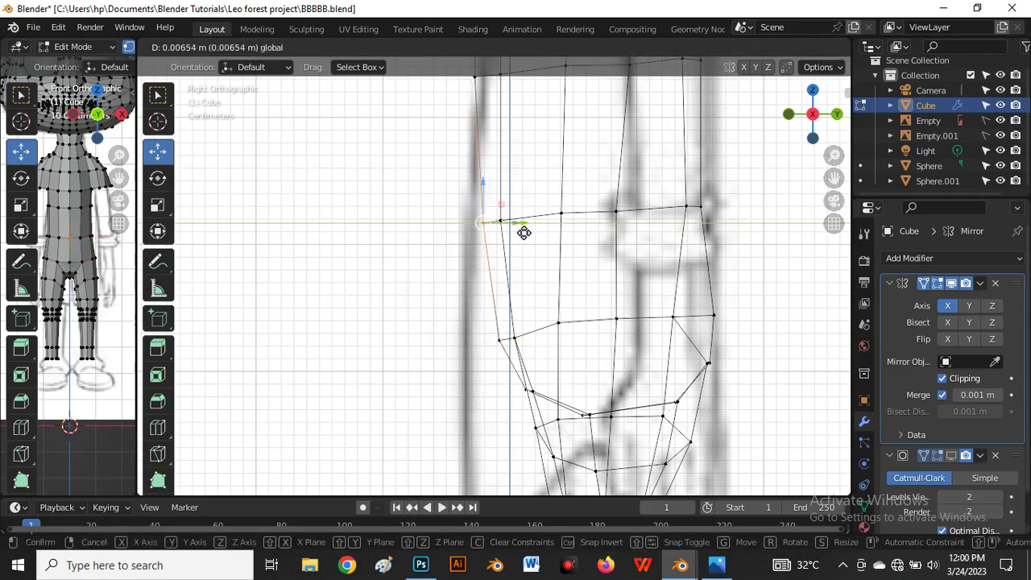
{"action": "left_click", "coordinate": [522, 234]}
{"action": "scroll", "coordinate": [483, 202], "scroll_direction": "down", "scroll_amount": 2}
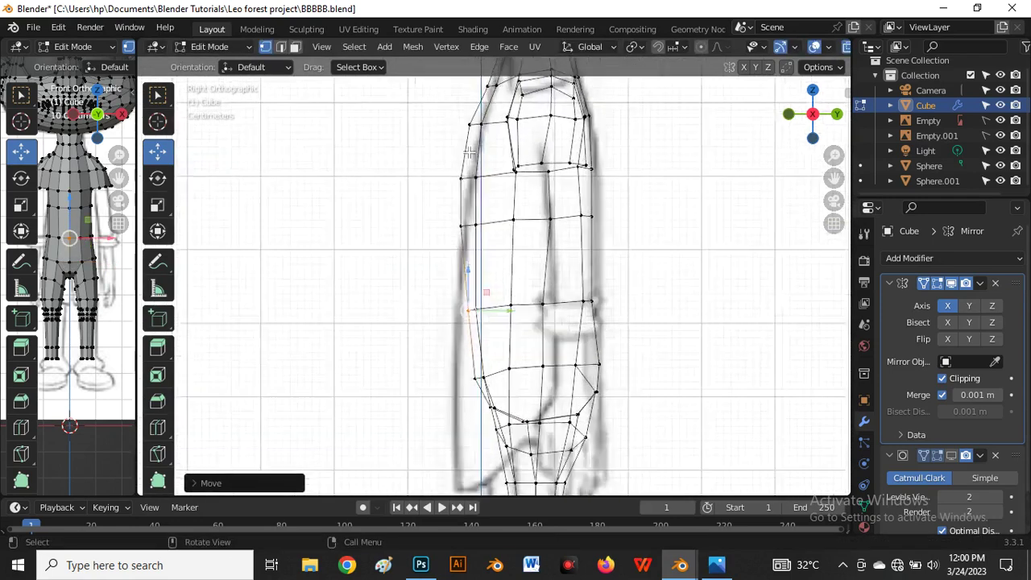
Move the front chest and upper belly vertices together backward along Y.
{"action": "left_click_drag", "start_coordinate": [491, 285], "coordinate": [491, 282]}
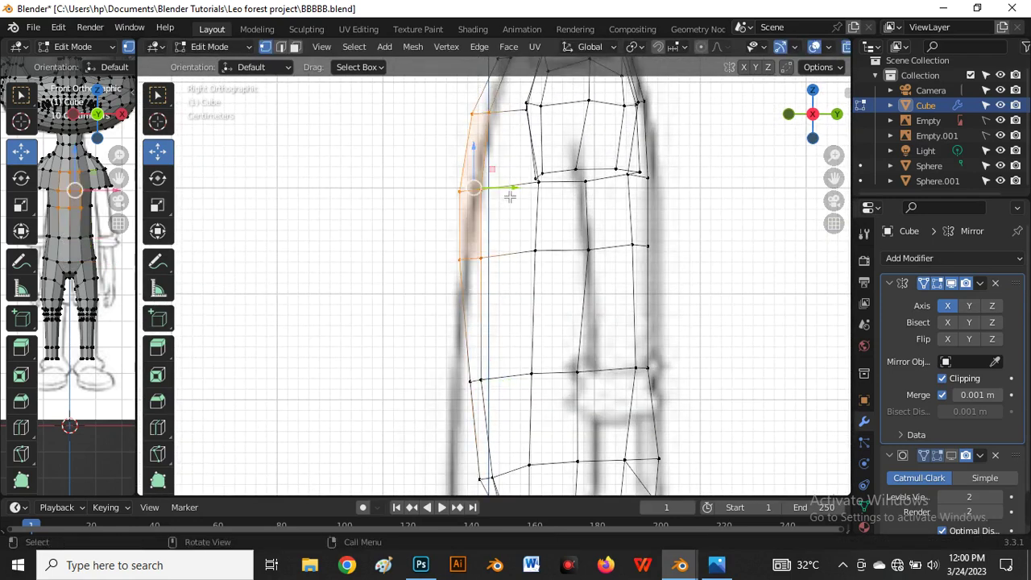
{"action": "left_click_drag", "start_coordinate": [516, 194], "coordinate": [527, 196]}
{"action": "scroll", "coordinate": [481, 320], "scroll_direction": "down", "scroll_amount": 2}
Move the front waist vertices backward along Y, then move the front centre hip vertex the same way.
{"action": "left_click", "coordinate": [479, 311]}
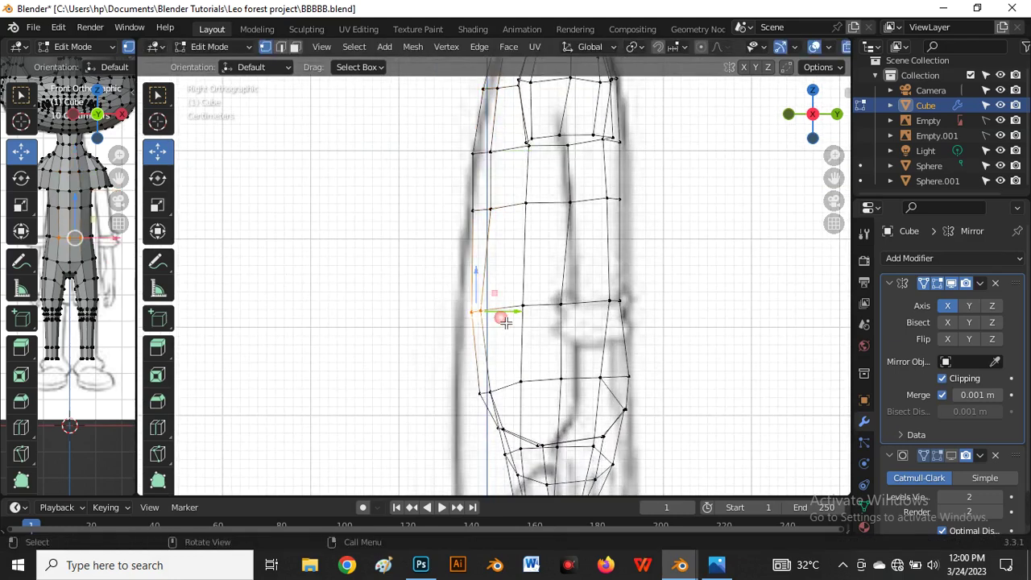
{"action": "left_click_drag", "start_coordinate": [520, 311], "coordinate": [520, 318]}
{"action": "key", "text": "alt+z"}
{"action": "scroll", "coordinate": [469, 406], "scroll_direction": "up", "scroll_amount": 3}
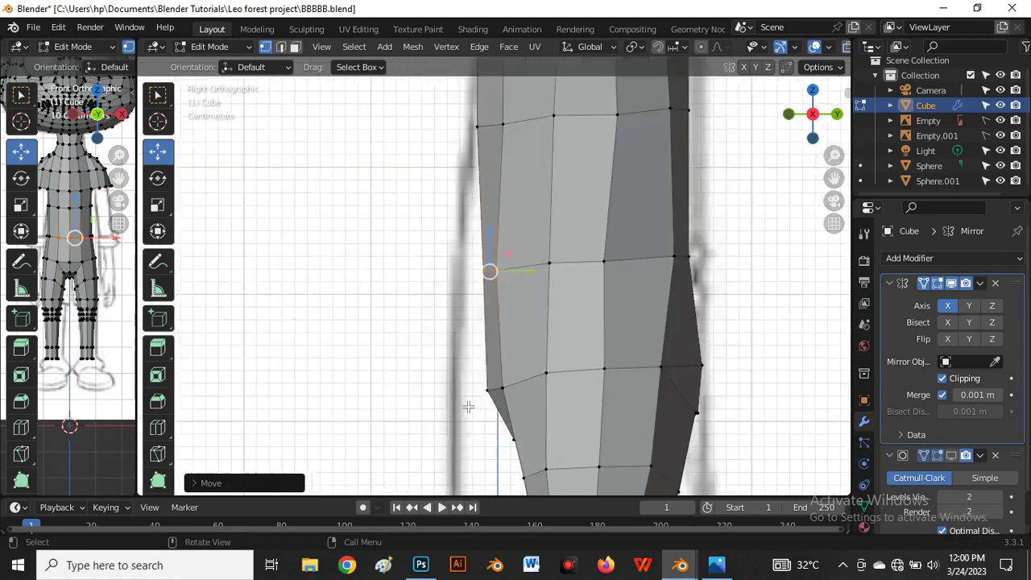
{"action": "left_click", "coordinate": [493, 390]}
{"action": "left_click_drag", "start_coordinate": [537, 391], "coordinate": [540, 393]}
Slide the outer front vertex of the hip loop inward toward the body's centre.
{"action": "middle_click_drag", "start_coordinate": [540, 393], "coordinate": [531, 350]}
{"action": "scroll", "coordinate": [461, 337], "scroll_direction": "up", "scroll_amount": 2}
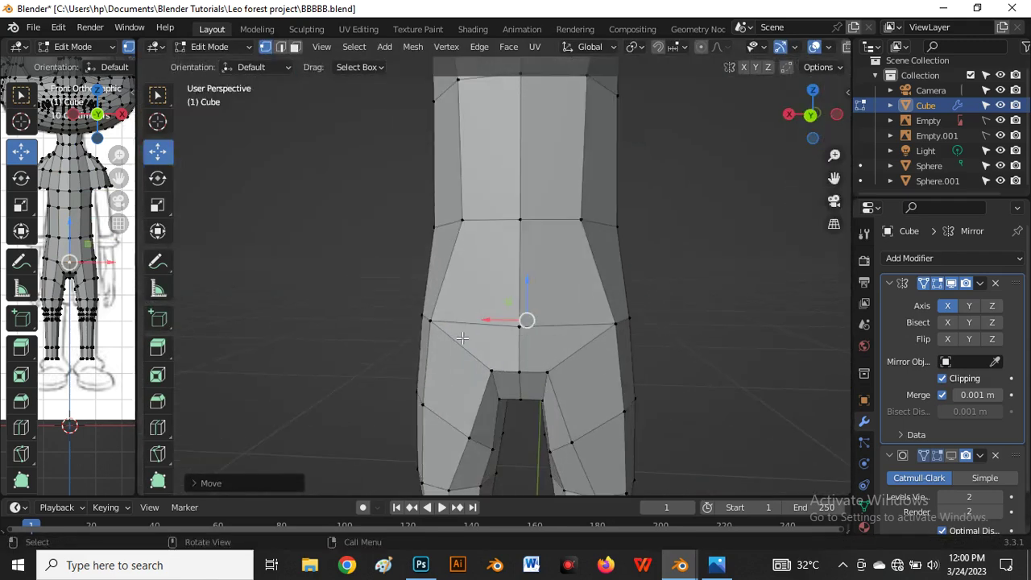
{"action": "left_click", "coordinate": [447, 335]}
{"action": "middle_click_drag", "start_coordinate": [447, 334], "coordinate": [489, 365]}
{"action": "key", "text": "g"}
{"action": "key", "text": "g"}
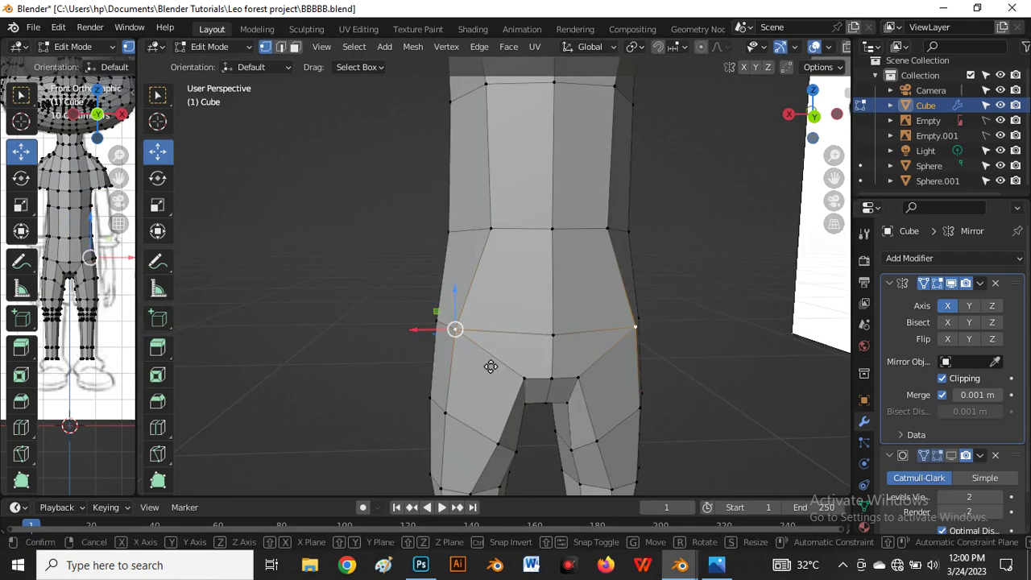
{"action": "left_click", "coordinate": [508, 362]}
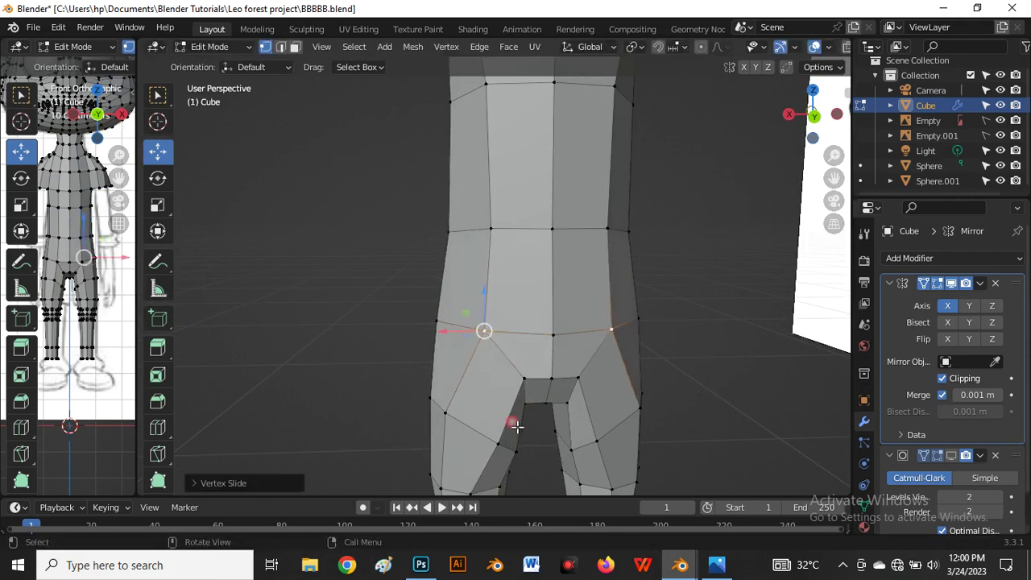
Slide the front crotch corner vertex up and outward along its edge toward the front hip vertex.
{"action": "mouse_move", "coordinate": [507, 362]}
{"action": "middle_mouse_down"}
{"action": "mouse_move", "coordinate": [495, 371]}
{"action": "mouse_move", "coordinate": [493, 353]}
{"action": "middle_mouse_up"}
{"action": "key", "text": "g"}
{"action": "key", "text": "g"}
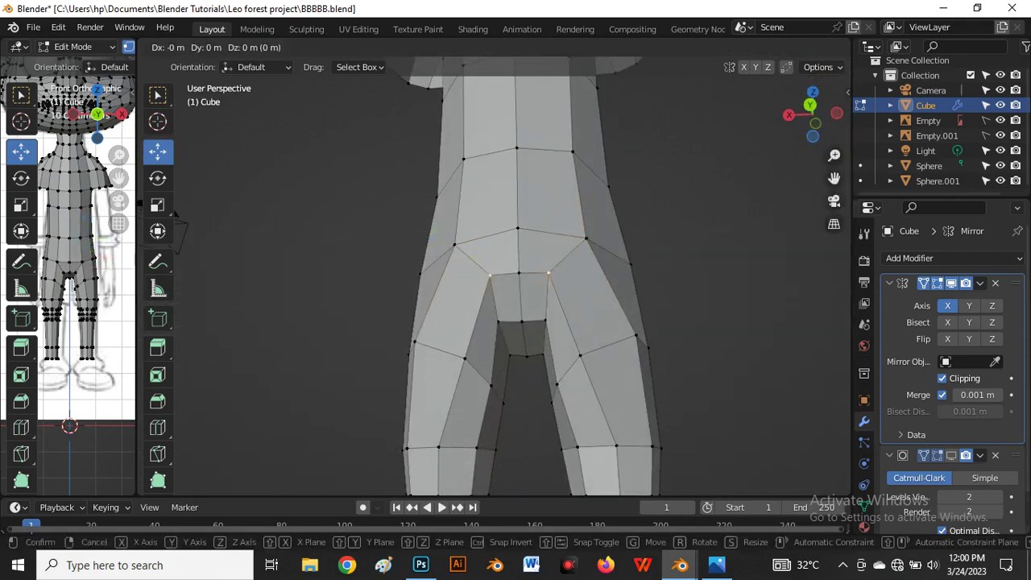
{"action": "left_click", "coordinate": [487, 280]}
Lower the front crotch corner vertex until it sits roughly level with the centre crotch vertex.
{"action": "scroll", "coordinate": [481, 340], "scroll_direction": "up", "scroll_amount": 3}
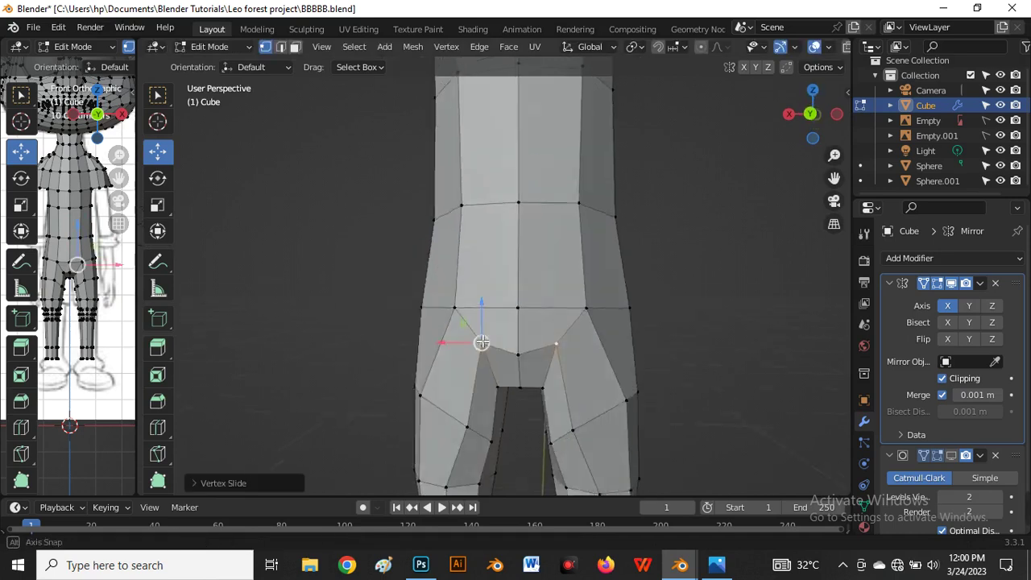
{"action": "key", "text": "g"}
{"action": "key", "text": "g"}
{"action": "key", "text": "g"}
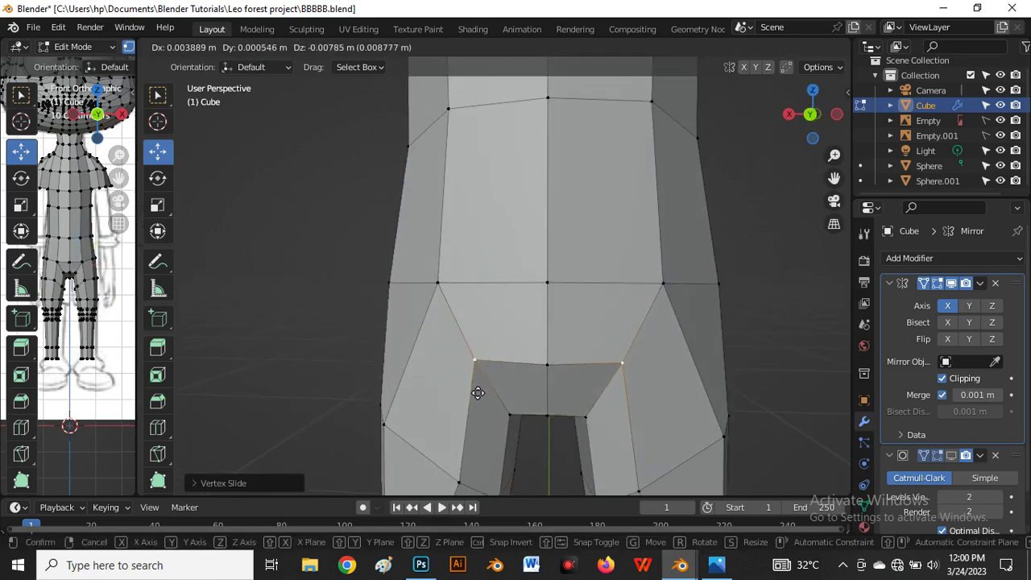
{"action": "left_click", "coordinate": [477, 393]}
{"action": "scroll", "coordinate": [518, 320], "scroll_direction": "down", "scroll_amount": 2}
{"action": "scroll", "coordinate": [517, 320], "scroll_direction": "up", "scroll_amount": 1}
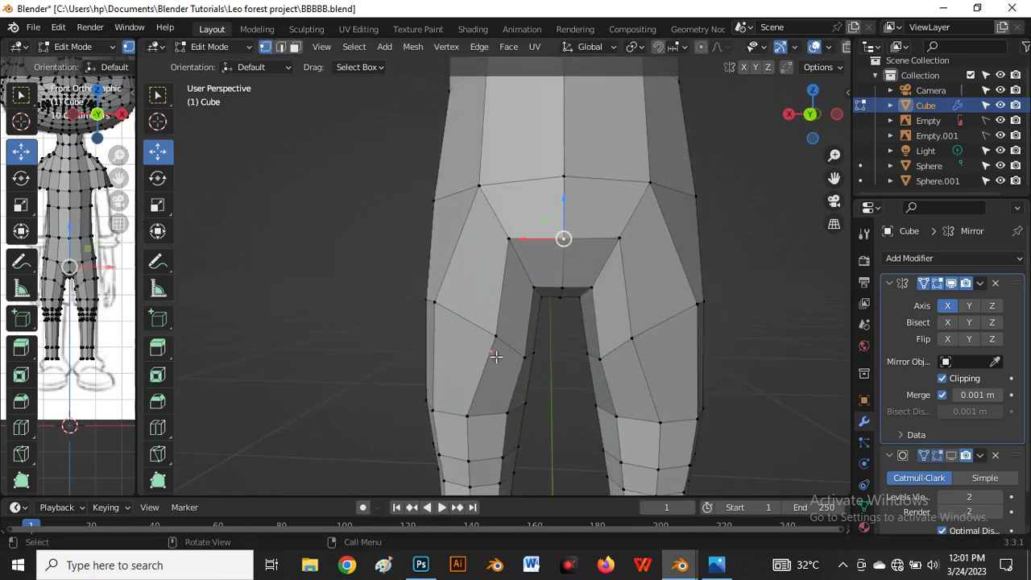
Slide the front vertex of the upper thigh loop outward along its edge.
{"action": "left_click", "coordinate": [494, 335]}
{"action": "key", "text": "g"}
{"action": "key", "text": "g"}
{"action": "left_click", "coordinate": [477, 337]}
{"action": "scroll", "coordinate": [479, 325], "scroll_direction": "down", "scroll_amount": 2}
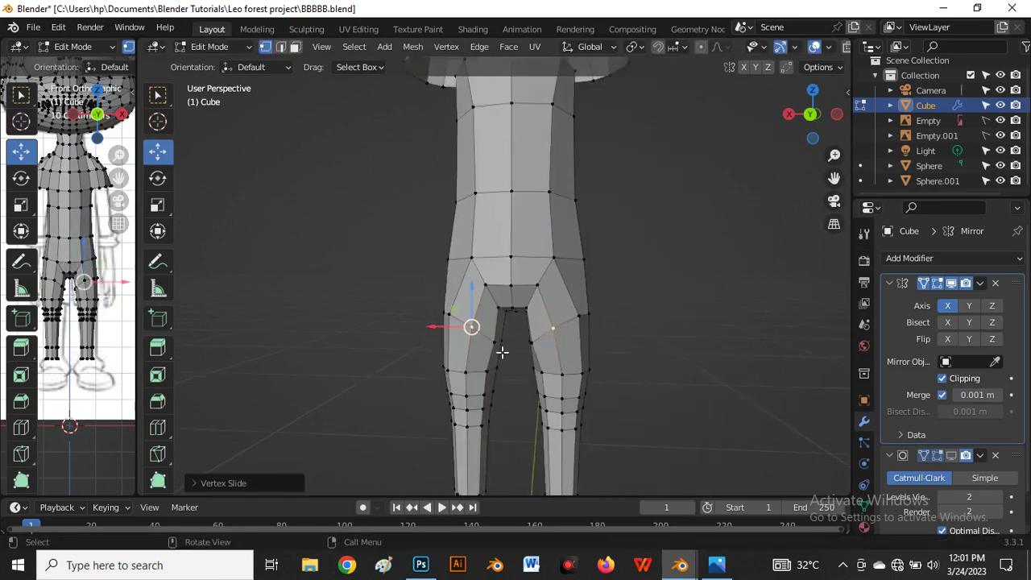
Slide the inner front vertex of the upper thigh loop toward the front of the thigh and fine-tune its position.
{"action": "scroll", "coordinate": [502, 352], "scroll_direction": "up", "scroll_amount": 3}
{"action": "key", "text": "g"}
{"action": "key", "text": "g"}
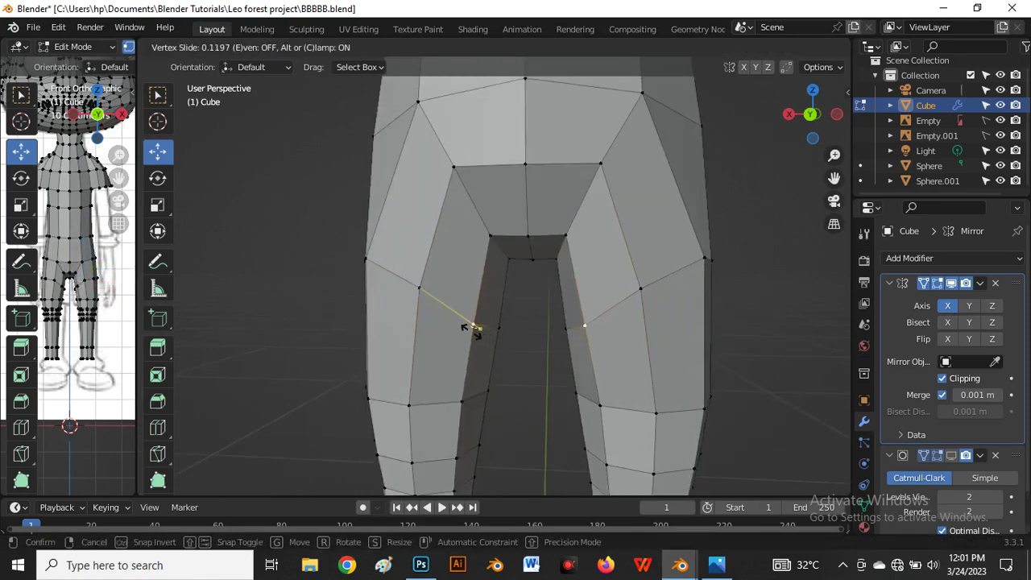
{"action": "left_click", "coordinate": [467, 324]}
{"action": "mouse_move", "coordinate": [463, 315]}
{"action": "middle_mouse_down"}
{"action": "mouse_move", "coordinate": [543, 322]}
{"action": "mouse_move", "coordinate": [526, 282]}
{"action": "mouse_move", "coordinate": [452, 242]}
{"action": "mouse_move", "coordinate": [403, 306]}
{"action": "mouse_move", "coordinate": [407, 363]}
{"action": "mouse_move", "coordinate": [510, 362]}
{"action": "mouse_move", "coordinate": [454, 352]}
{"action": "mouse_move", "coordinate": [456, 362]}
{"action": "mouse_move", "coordinate": [440, 277]}
{"action": "mouse_move", "coordinate": [465, 299]}
{"action": "middle_mouse_up"}
{"action": "key", "text": "g"}
{"action": "key", "text": "g"}
{"action": "left_click", "coordinate": [403, 360]}
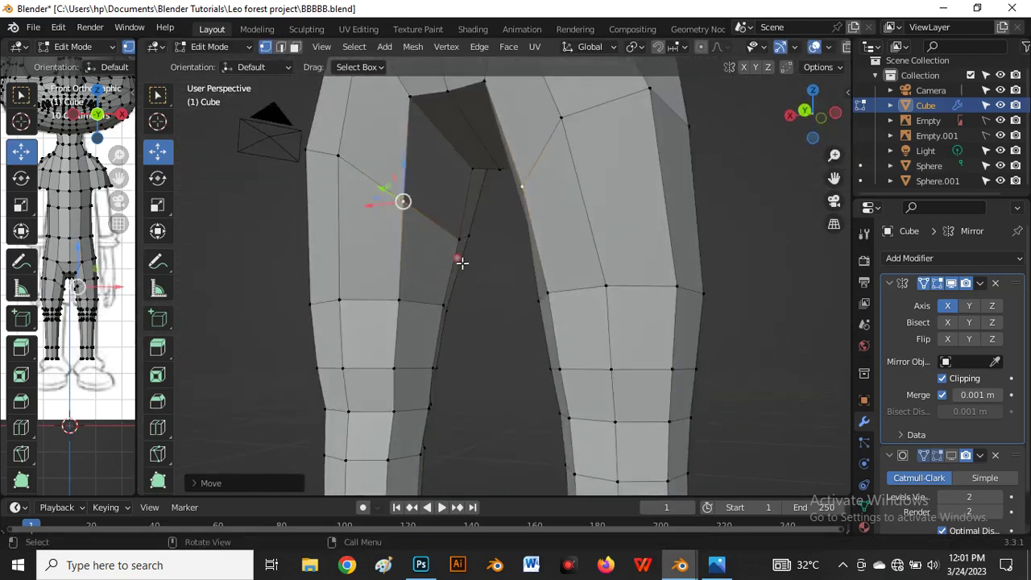
Reposition the innermost vertex of the upper thigh loop and move it slightly outward along X.
{"action": "left_click", "coordinate": [462, 263]}
{"action": "middle_click_drag", "start_coordinate": [462, 263], "coordinate": [483, 315]}
{"action": "left_click_drag", "start_coordinate": [453, 234], "coordinate": [460, 242]}
{"action": "middle_click_drag", "start_coordinate": [460, 242], "coordinate": [498, 340]}
{"action": "scroll", "coordinate": [498, 341], "scroll_direction": "up", "scroll_amount": 4}
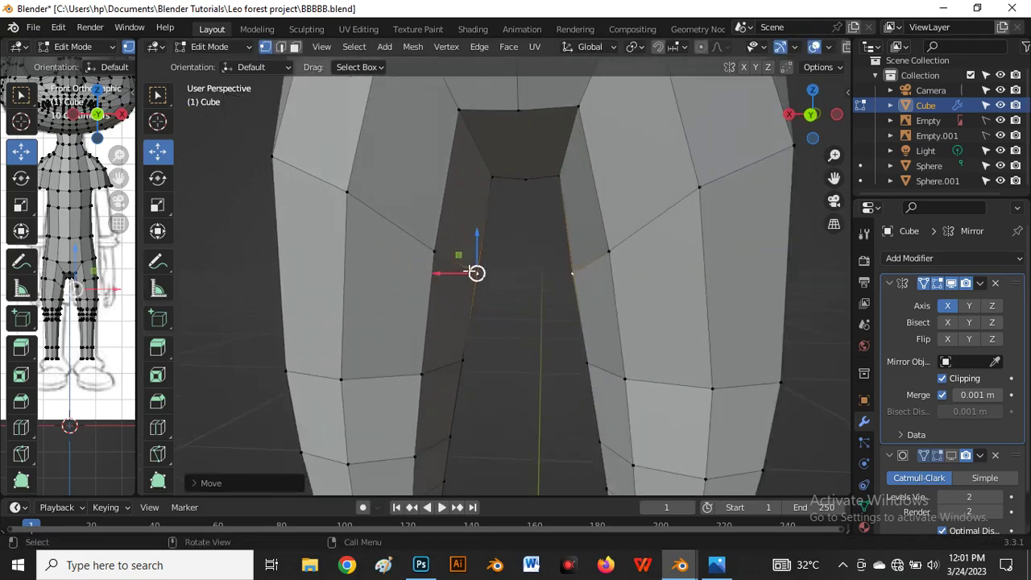
{"action": "left_click_drag", "start_coordinate": [460, 300], "coordinate": [455, 300]}
{"action": "scroll", "coordinate": [456, 309], "scroll_direction": "down", "scroll_amount": 3}
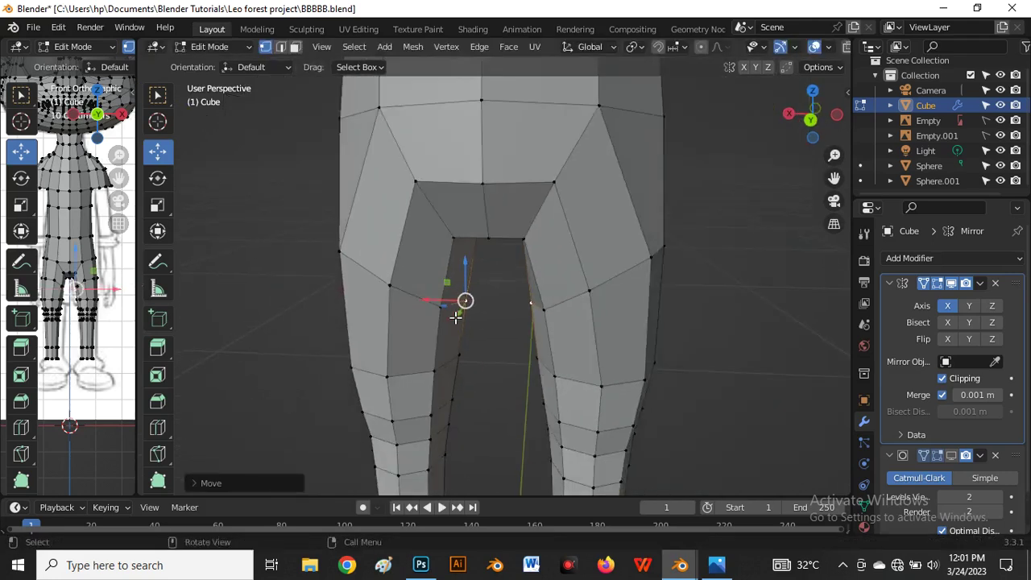
Examine the smoothed body in Object Mode against the side and front reference drawings.
{"action": "middle_click_drag", "start_coordinate": [457, 315], "coordinate": [536, 340]}
{"action": "key", "text": "grave"}
{"action": "left_click", "coordinate": [614, 333]}
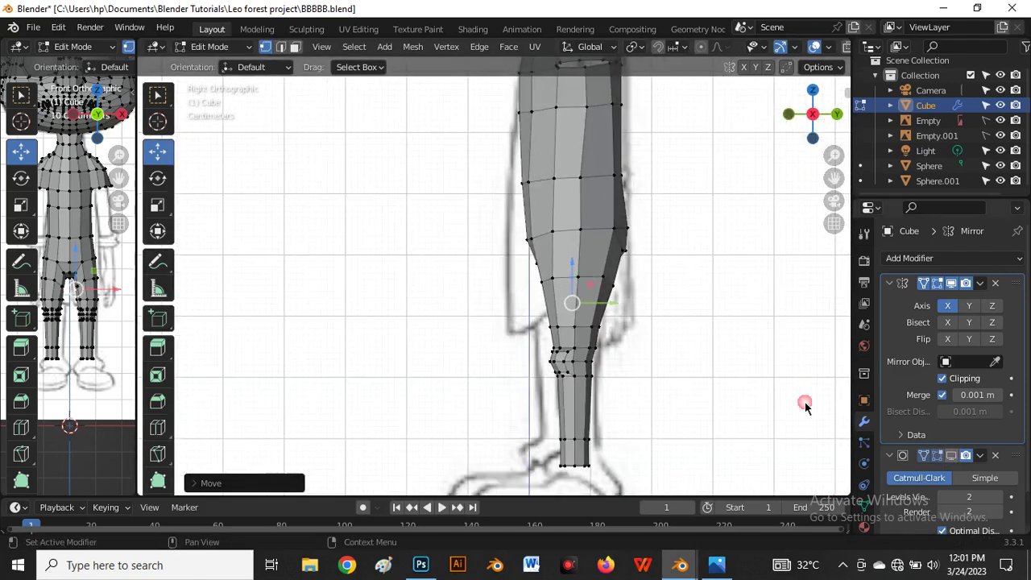
{"action": "scroll", "coordinate": [580, 277], "scroll_direction": "down", "scroll_amount": 4}
{"action": "key", "text": "Tab"}
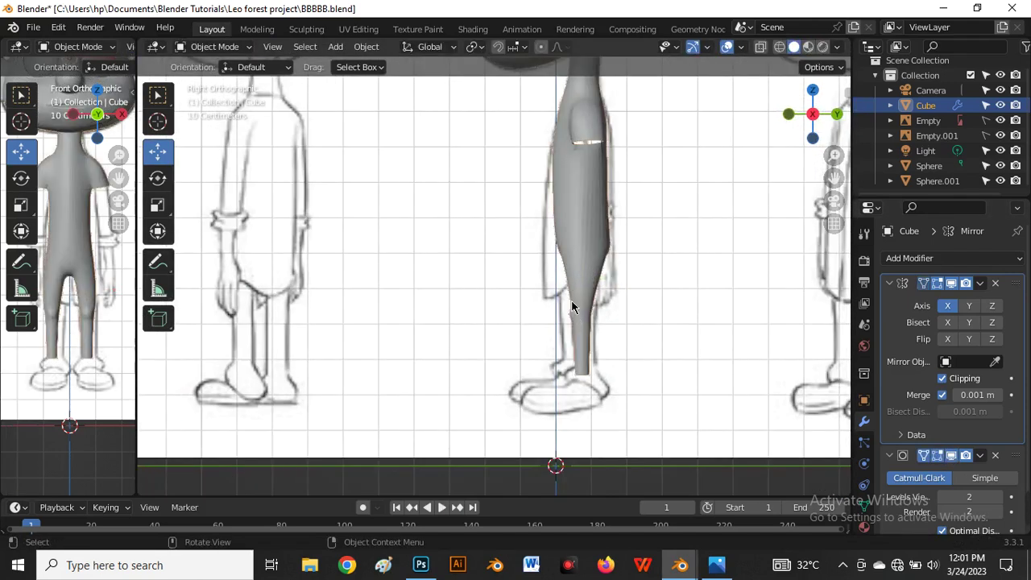
{"action": "scroll", "coordinate": [559, 359], "scroll_direction": "up", "scroll_amount": 3}
{"action": "scroll", "coordinate": [577, 358], "scroll_direction": "down", "scroll_amount": 4}
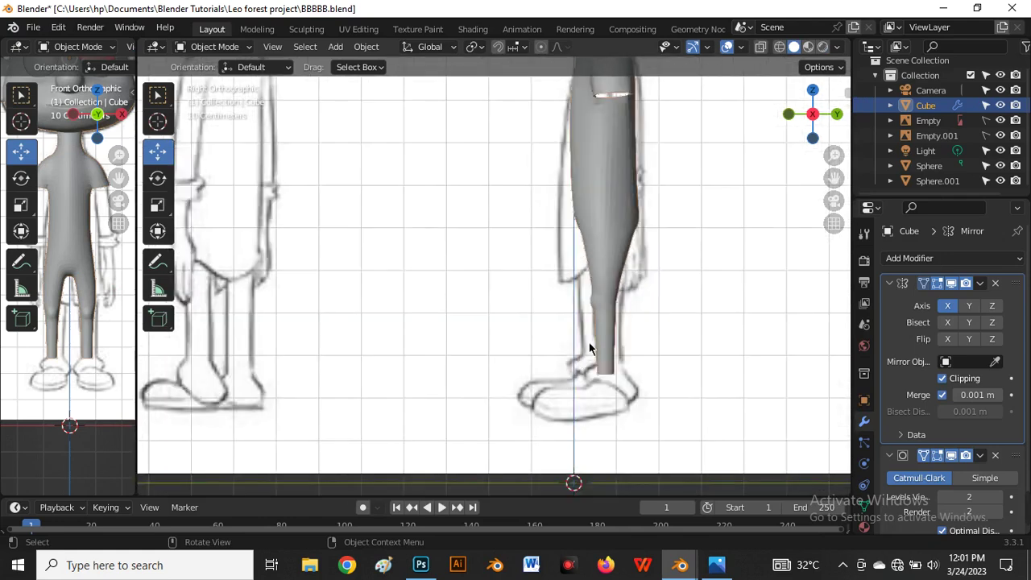
{"action": "scroll", "coordinate": [396, 338], "scroll_direction": "up", "scroll_amount": 2}
{"action": "scroll", "coordinate": [655, 360], "scroll_direction": "down", "scroll_amount": 1}
{"action": "scroll", "coordinate": [489, 365], "scroll_direction": "down", "scroll_amount": 2}
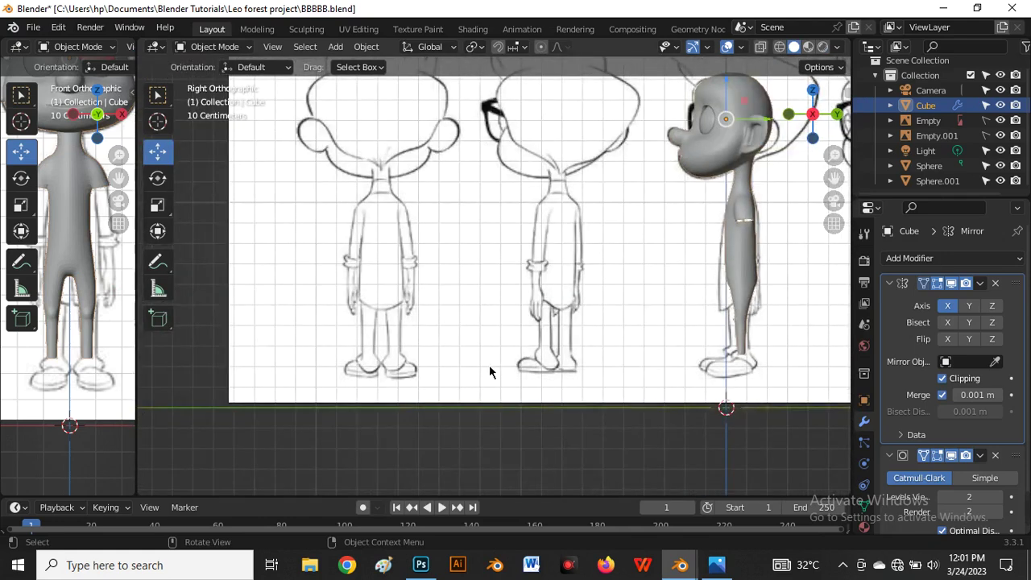
{"action": "key", "text": "grave"}
{"action": "left_click", "coordinate": [424, 295]}
{"action": "scroll", "coordinate": [564, 332], "scroll_direction": "up", "scroll_amount": 6}
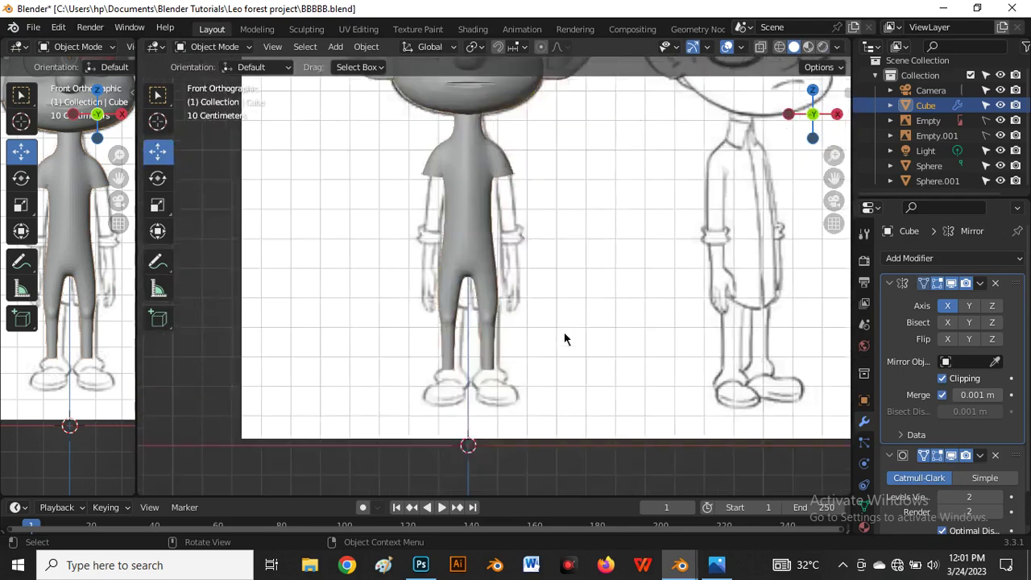
{"action": "scroll", "coordinate": [494, 298], "scroll_direction": "down", "scroll_amount": 5}
{"action": "scroll", "coordinate": [496, 327], "scroll_direction": "down", "scroll_amount": 1}
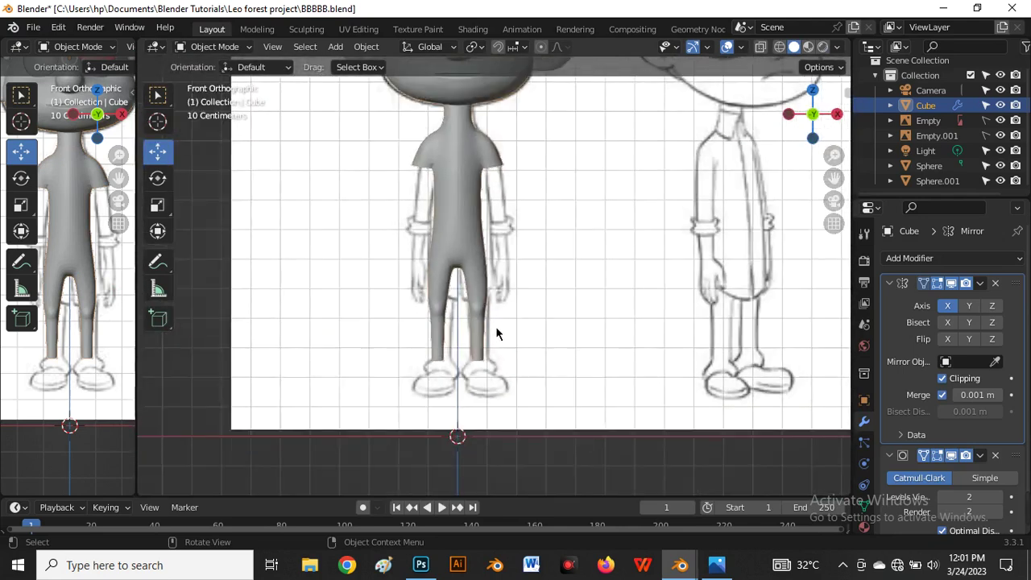
{"action": "scroll", "coordinate": [494, 331], "scroll_direction": "up", "scroll_amount": 4}
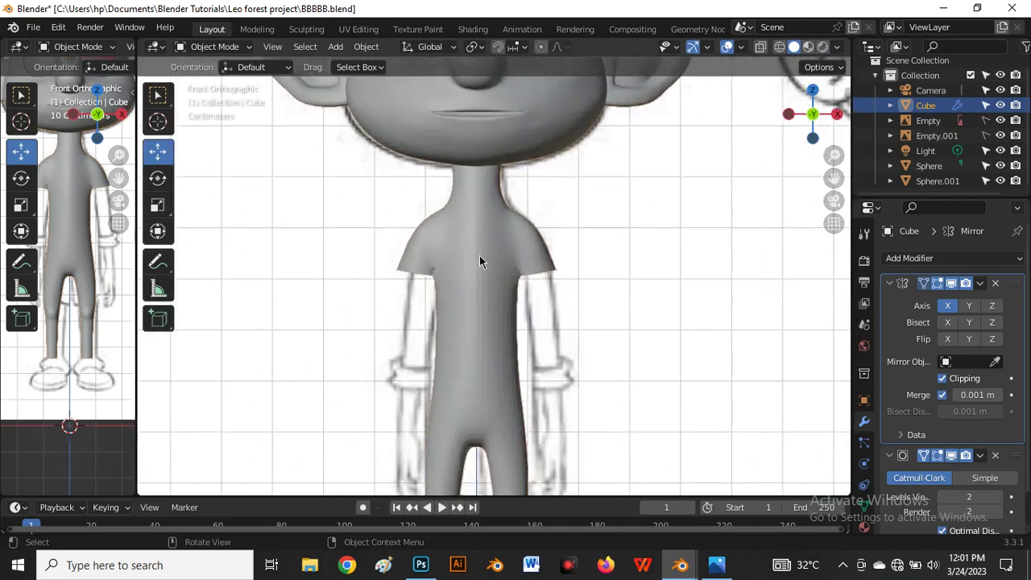
Return to Edit Mode and adjust the front upper chest and neck-base vertices to fit the side reference outline.
{"action": "key", "text": "Tab"}
{"action": "scroll", "coordinate": [485, 210], "scroll_direction": "up", "scroll_amount": 3}
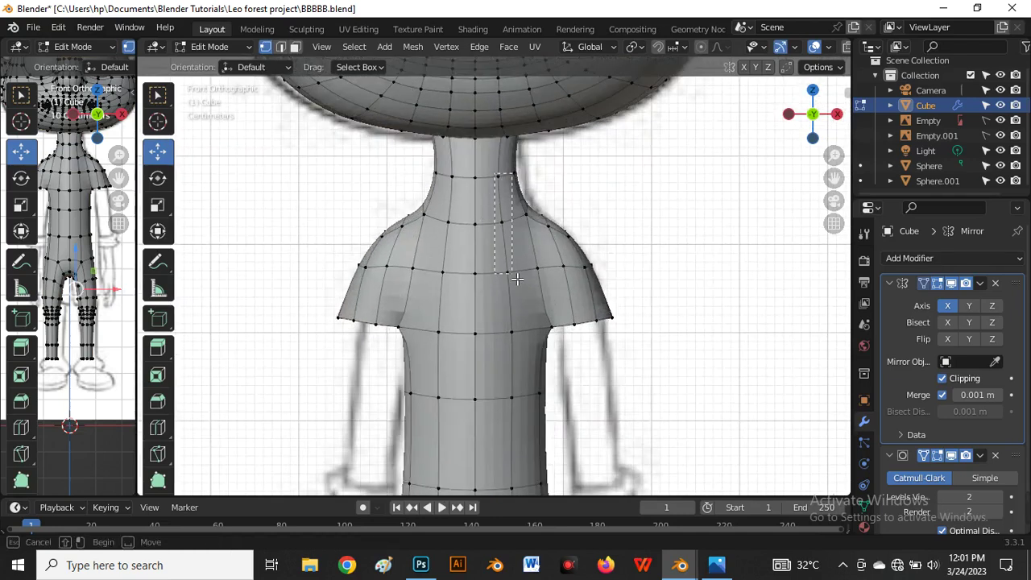
{"action": "middle_click_drag", "start_coordinate": [520, 286], "coordinate": [559, 296]}
{"action": "key", "text": "grave"}
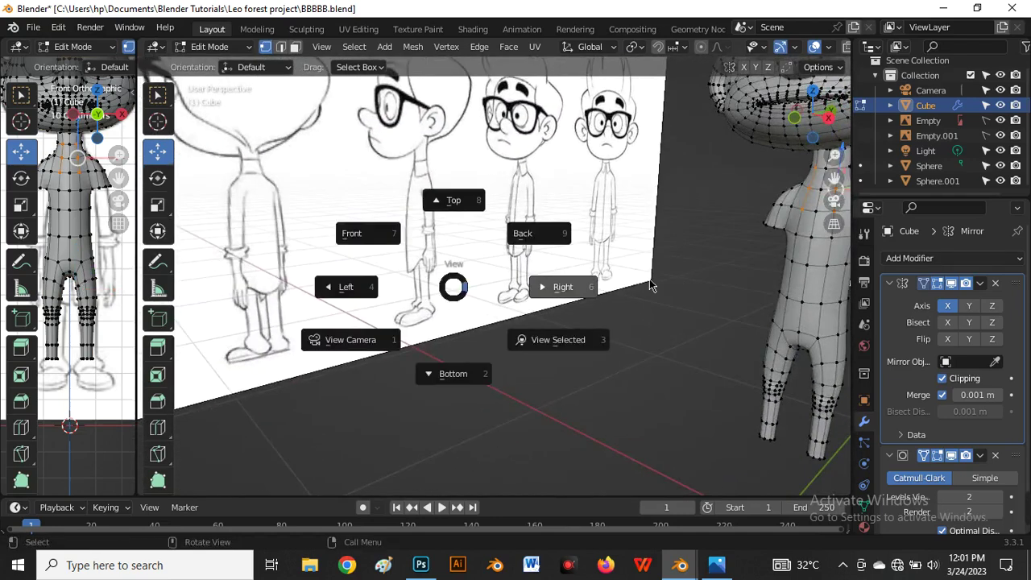
{"action": "key", "text": "KP_3"}
{"action": "scroll", "coordinate": [638, 256], "scroll_direction": "down", "scroll_amount": 8}
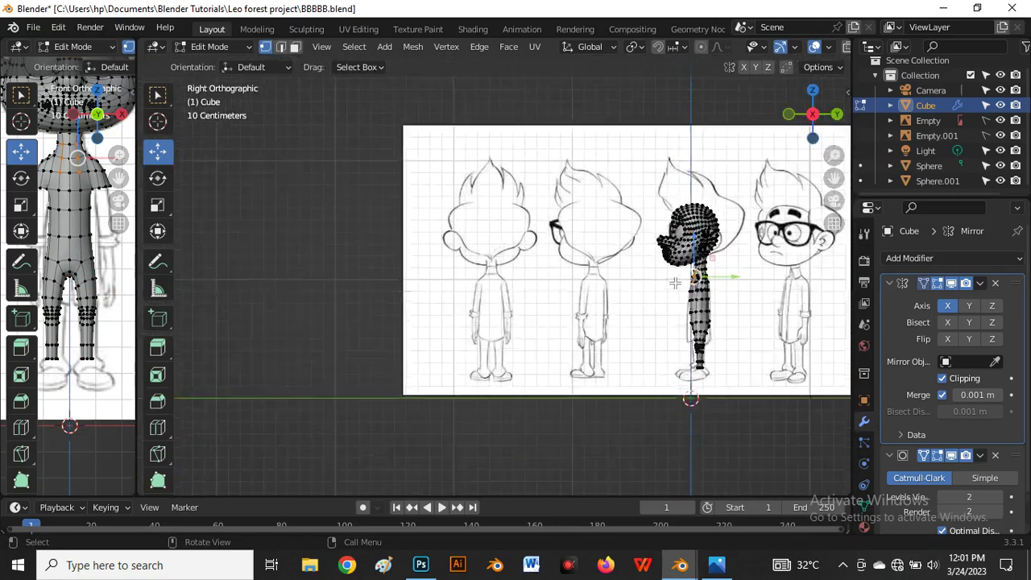
{"action": "scroll", "coordinate": [678, 281], "scroll_direction": "up", "scroll_amount": 7}
{"action": "scroll", "coordinate": [721, 278], "scroll_direction": "up", "scroll_amount": 2}
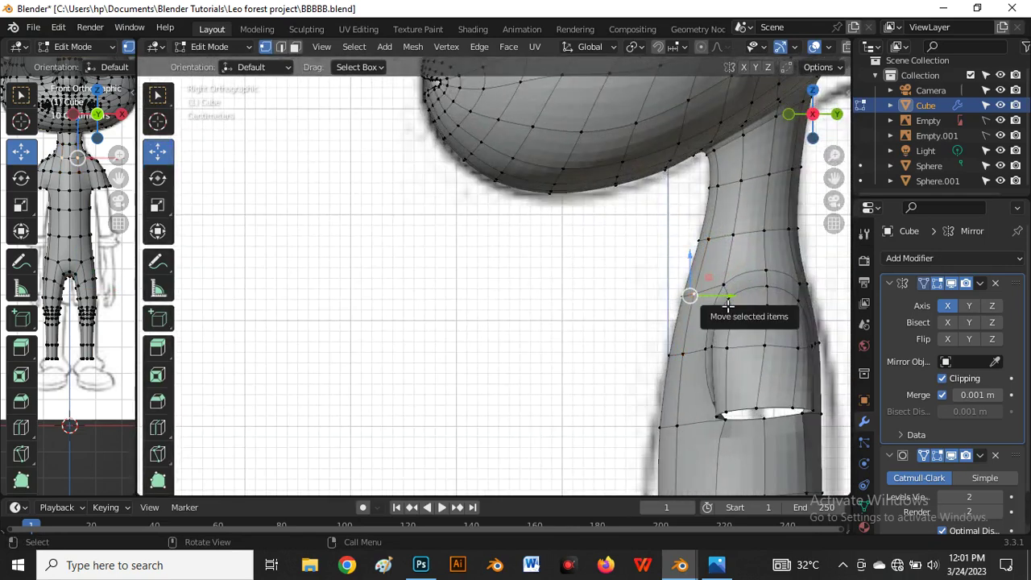
{"action": "key", "text": "g"}
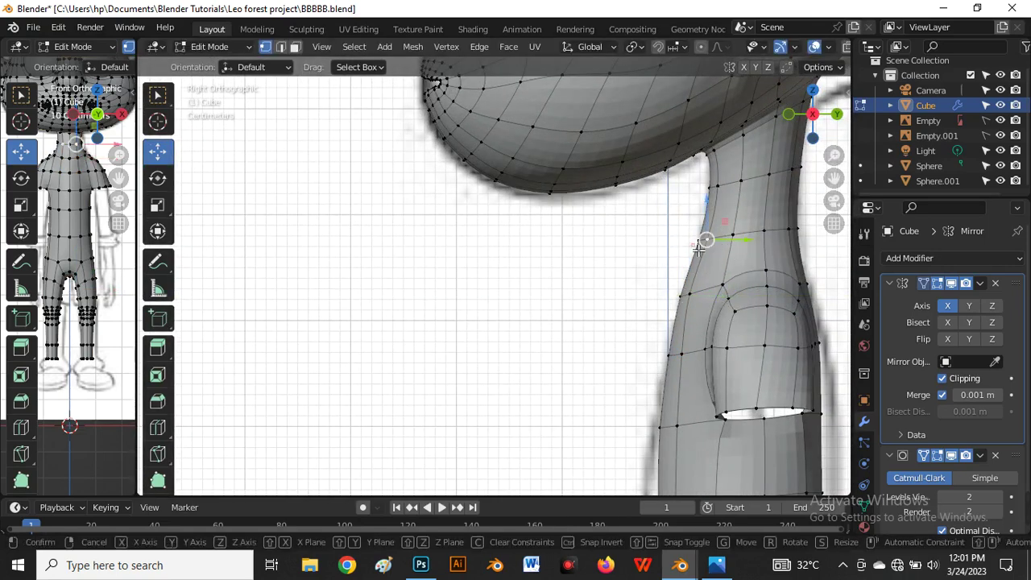
{"action": "left_click", "coordinate": [698, 250]}
Select the vertex path between the front shoulder and upper chest and move it about 0.019 m forward along Y.
{"action": "middle_click_drag", "start_coordinate": [699, 249], "coordinate": [661, 280]}
{"action": "left_click", "coordinate": [617, 267], "text": "ctrl"}
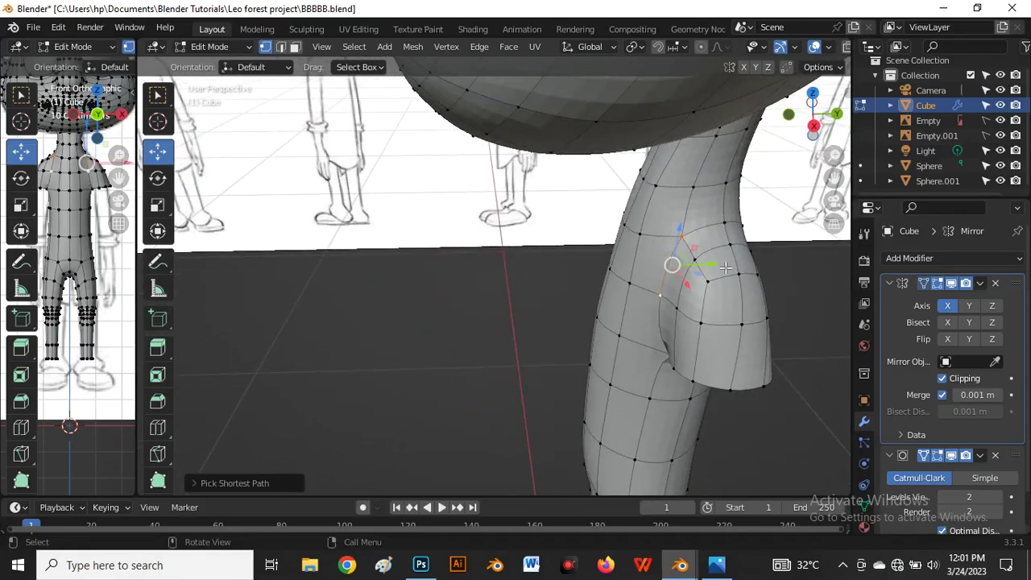
{"action": "left_click_drag", "start_coordinate": [717, 272], "coordinate": [714, 273]}
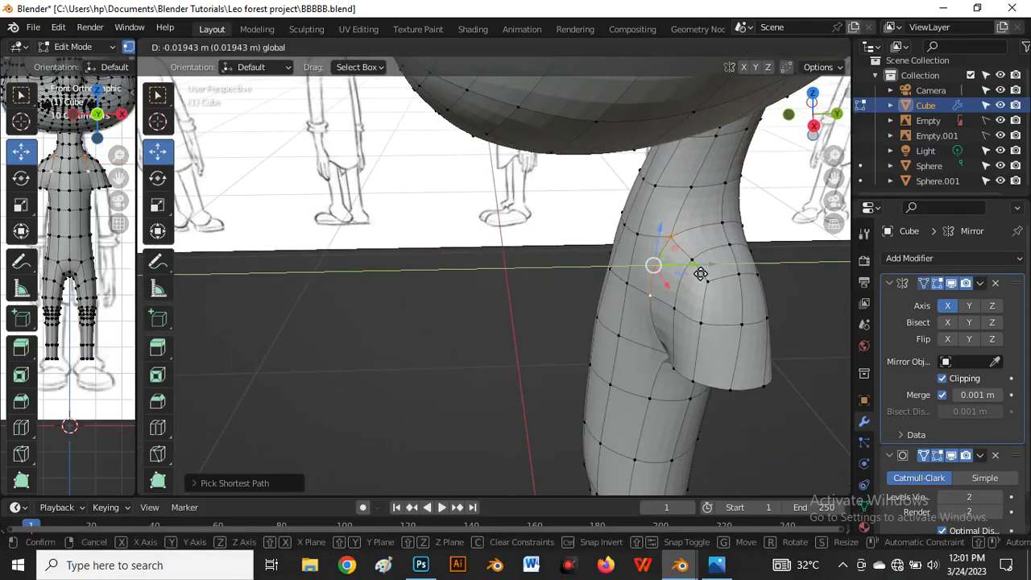
{"action": "left_click", "coordinate": [700, 274]}
Move the front armpit vertex about 0.019 m forward along Y and check the smoothed shoulders in Object Mode.
{"action": "middle_click_drag", "start_coordinate": [700, 273], "coordinate": [749, 300]}
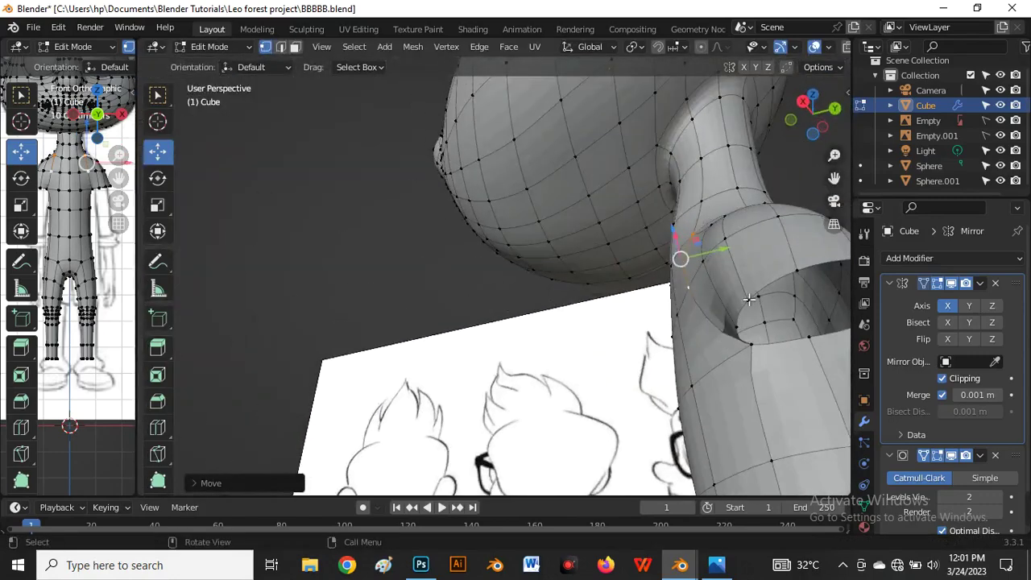
{"action": "left_click", "coordinate": [755, 348]}
{"action": "left_click_drag", "start_coordinate": [756, 348], "coordinate": [773, 350]}
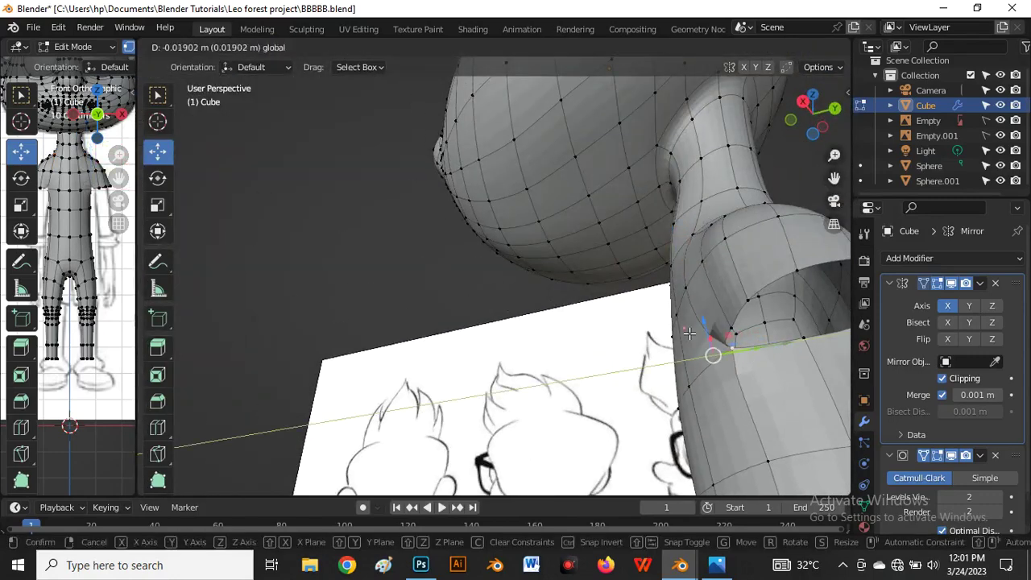
{"action": "left_click", "coordinate": [689, 333]}
{"action": "middle_click_drag", "start_coordinate": [689, 332], "coordinate": [583, 355]}
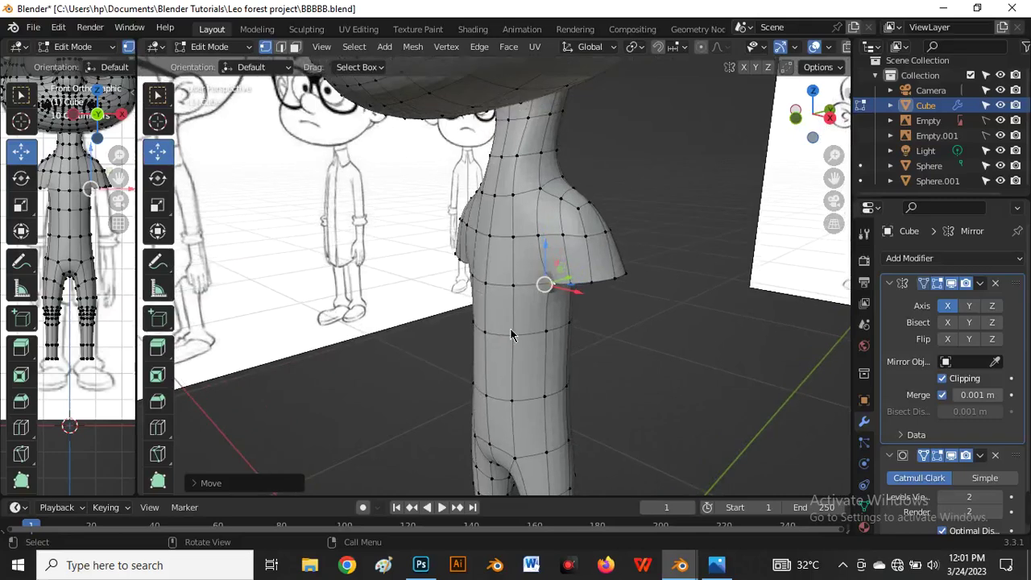
{"action": "key", "text": "Tab"}
{"action": "middle_click_drag", "start_coordinate": [511, 336], "coordinate": [600, 321]}
{"action": "key", "text": "Tab"}
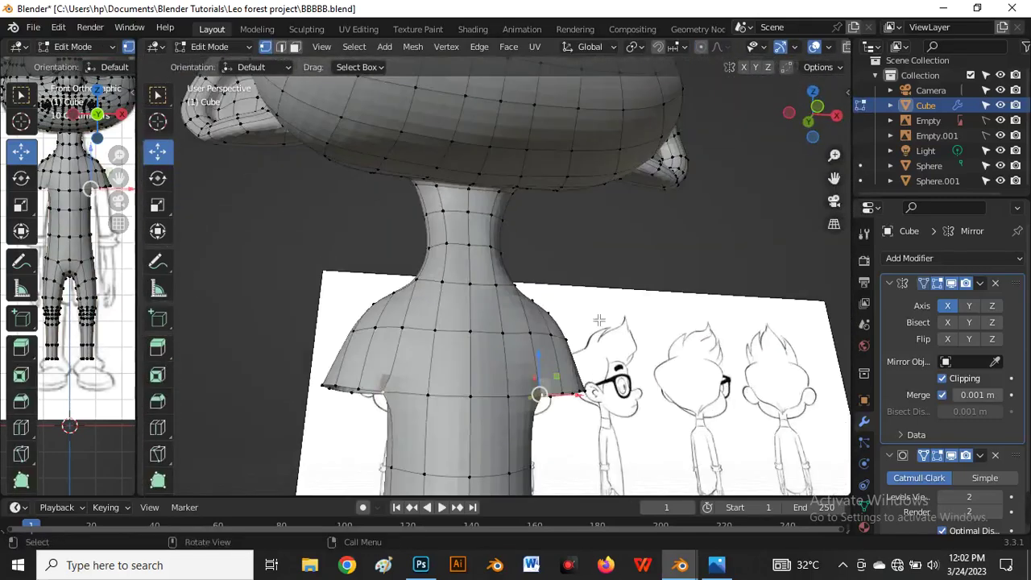
With the subdivision smoothing hidden in the viewport, shift the front-side vertex of the lower neck loop along Y.
{"action": "mouse_move", "coordinate": [516, 378]}
{"action": "middle_mouse_down"}
{"action": "mouse_move", "coordinate": [538, 396]}
{"action": "mouse_move", "coordinate": [599, 405]}
{"action": "mouse_move", "coordinate": [718, 368]}
{"action": "mouse_move", "coordinate": [563, 296]}
{"action": "mouse_move", "coordinate": [640, 191]}
{"action": "mouse_move", "coordinate": [573, 247]}
{"action": "middle_mouse_up"}
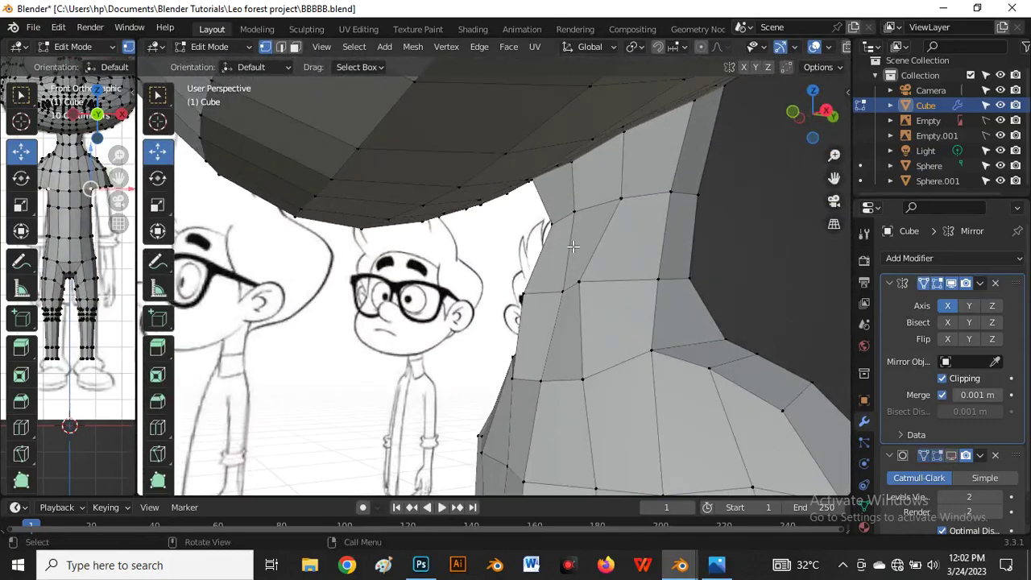
{"action": "left_click", "coordinate": [586, 290]}
{"action": "middle_click_drag", "start_coordinate": [587, 290], "coordinate": [586, 322]}
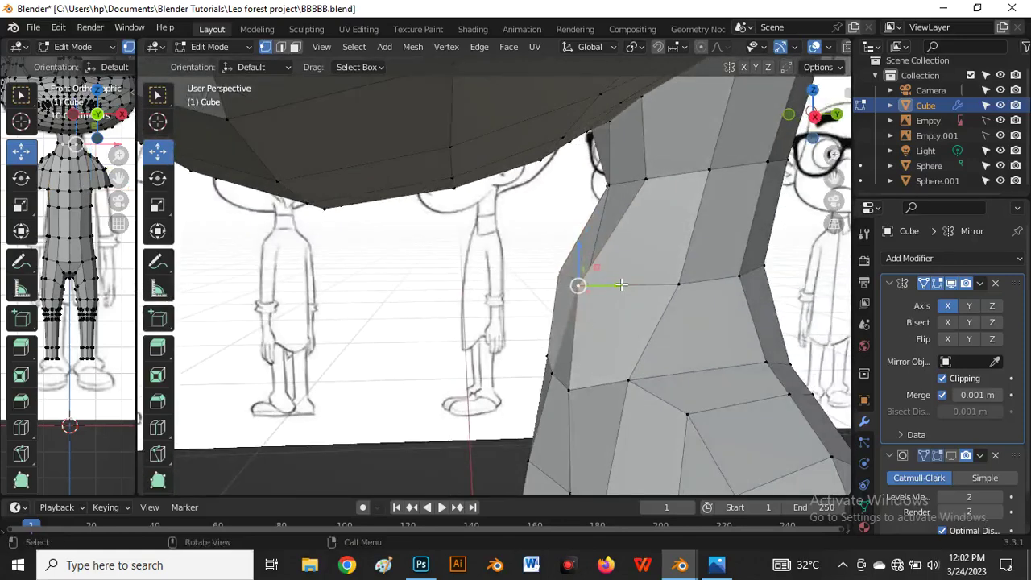
{"action": "left_click_drag", "start_coordinate": [621, 284], "coordinate": [663, 295]}
{"action": "middle_click_drag", "start_coordinate": [636, 296], "coordinate": [589, 424]}
Adjust the upper chest, neck-base and front shoulder vertices along Y to even out the transition into the shoulder.
{"action": "left_click", "coordinate": [589, 427]}
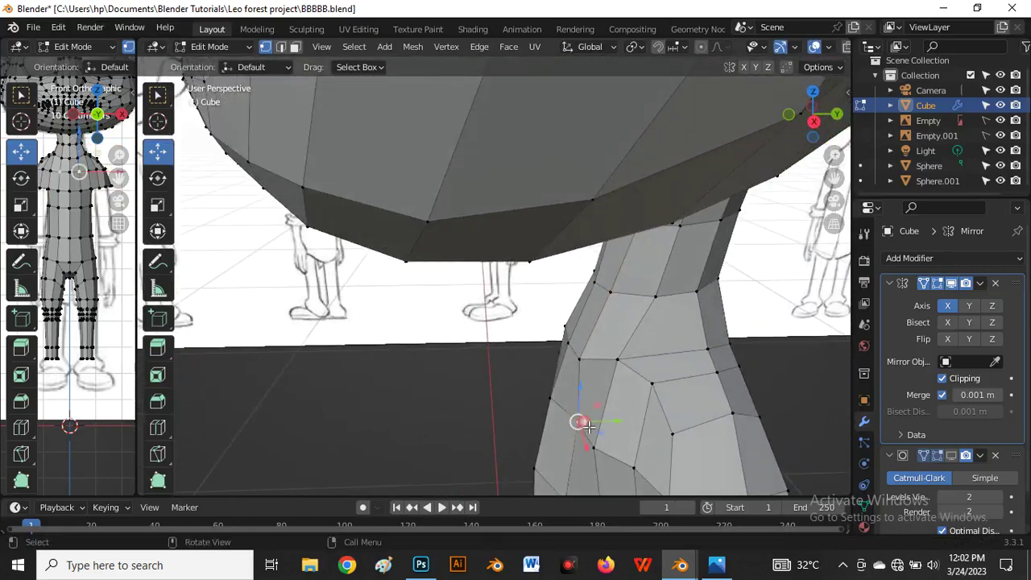
{"action": "left_click_drag", "start_coordinate": [621, 427], "coordinate": [611, 427]}
{"action": "middle_click_drag", "start_coordinate": [610, 427], "coordinate": [549, 324]}
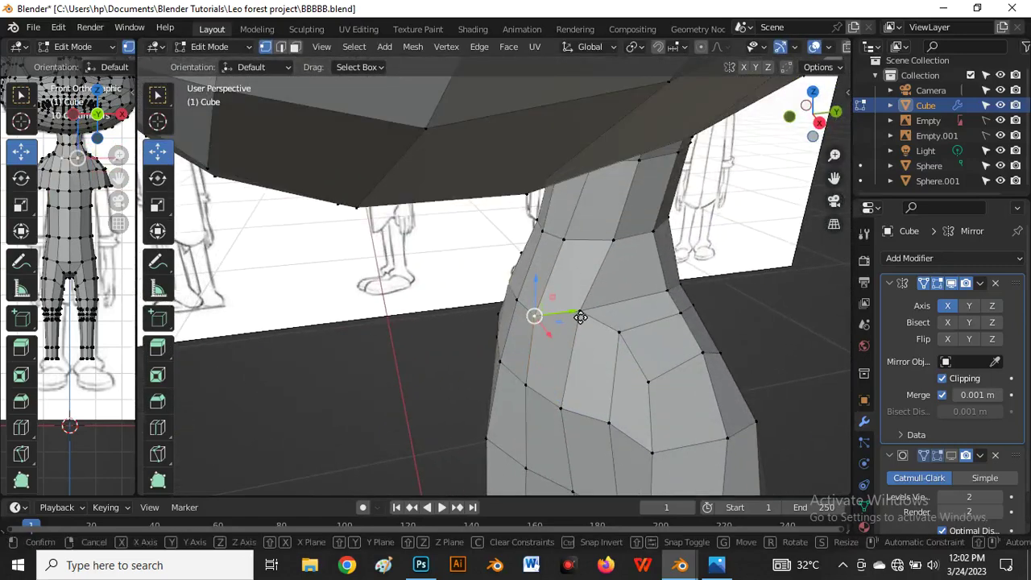
{"action": "left_click_drag", "start_coordinate": [576, 317], "coordinate": [585, 316]}
{"action": "middle_click_drag", "start_coordinate": [585, 316], "coordinate": [588, 348]}
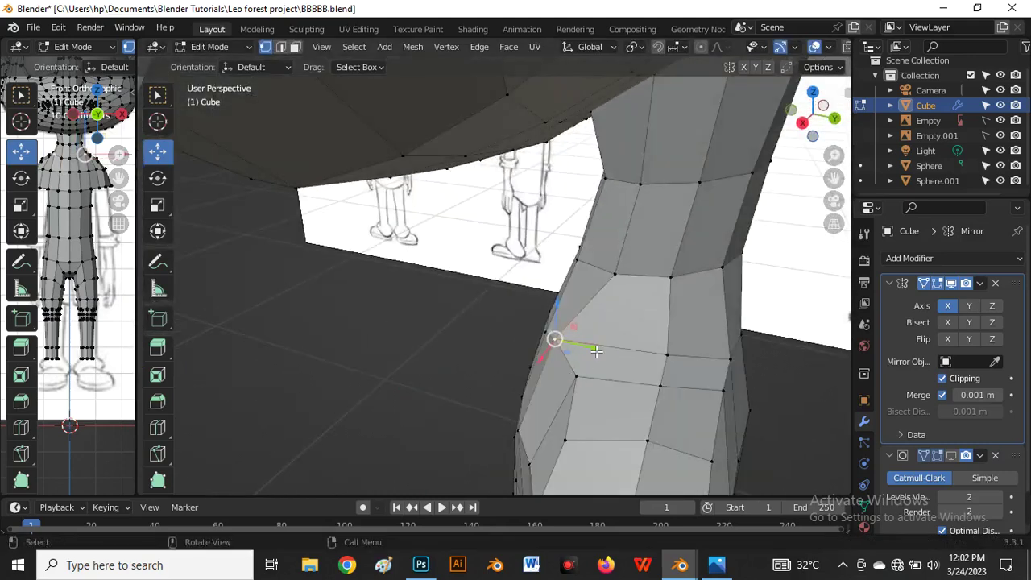
{"action": "left_click_drag", "start_coordinate": [588, 348], "coordinate": [593, 387]}
{"action": "middle_click_drag", "start_coordinate": [594, 387], "coordinate": [564, 320]}
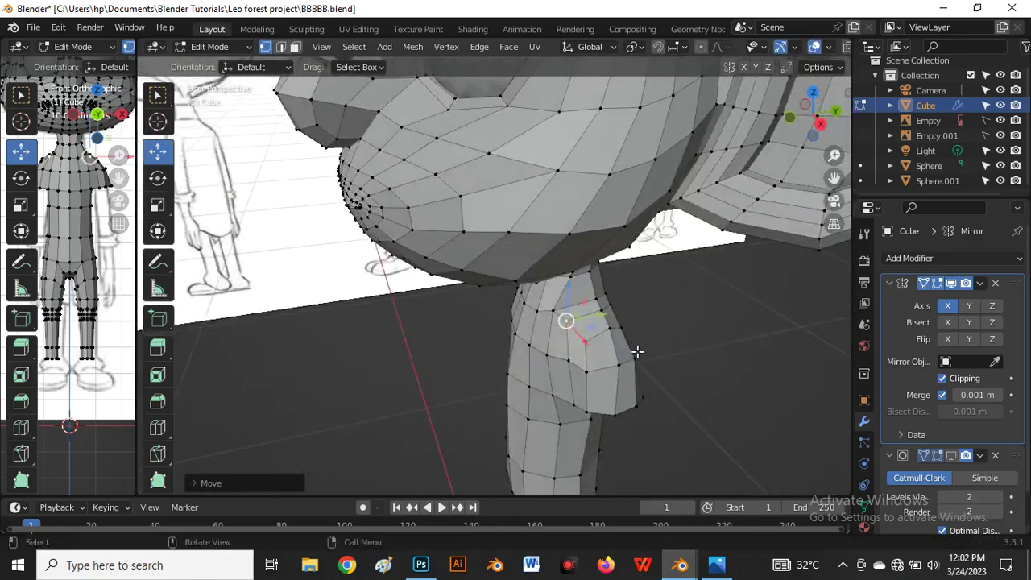
Check the torso from the front, then move the side torso vertex just below the armpit along Y.
{"action": "key", "text": "grave"}
{"action": "key", "text": "Escape"}
{"action": "key", "text": "KP_1"}
{"action": "scroll", "coordinate": [522, 306], "scroll_direction": "up", "scroll_amount": 3}
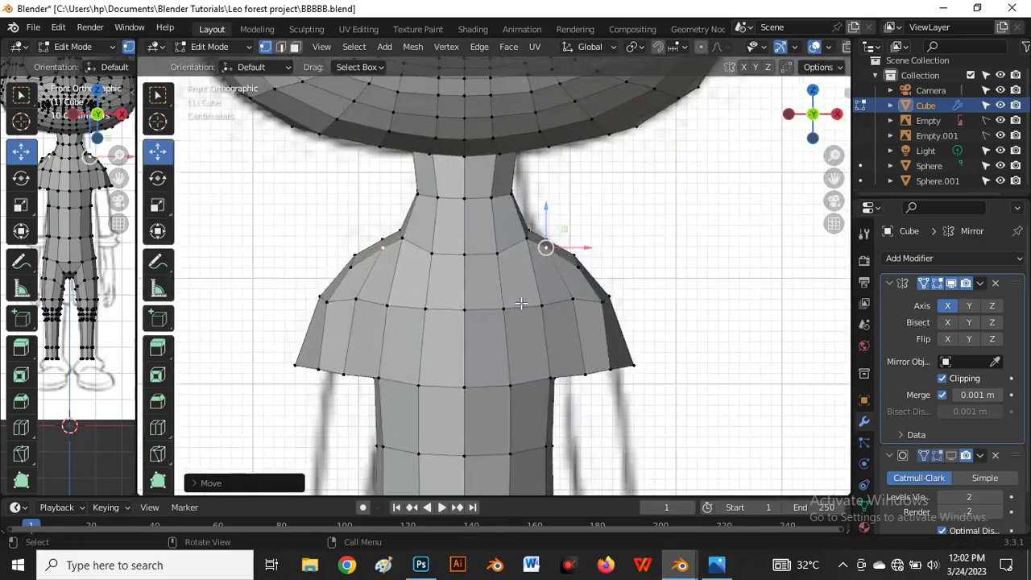
{"action": "scroll", "coordinate": [508, 246], "scroll_direction": "down", "scroll_amount": 5}
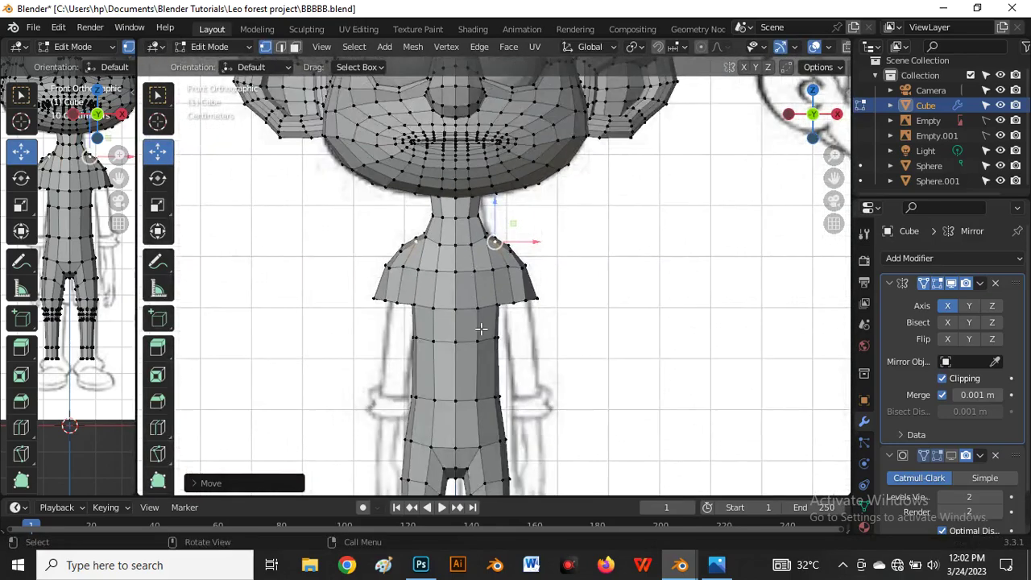
{"action": "scroll", "coordinate": [479, 300], "scroll_direction": "up", "scroll_amount": 3}
{"action": "scroll", "coordinate": [479, 318], "scroll_direction": "down", "scroll_amount": 5}
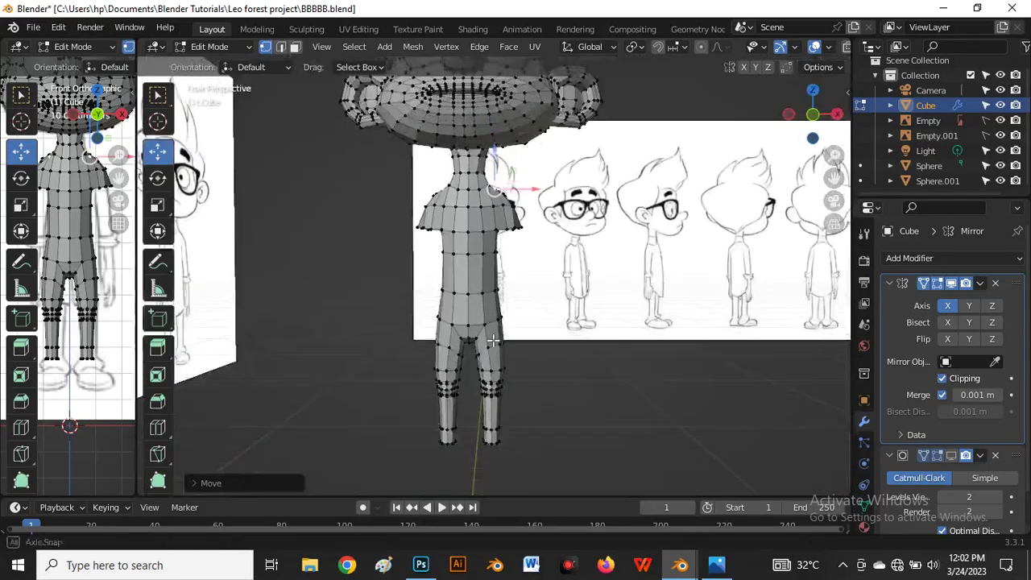
{"action": "middle_click_drag", "start_coordinate": [479, 318], "coordinate": [621, 275]}
{"action": "left_click", "coordinate": [538, 279]}
{"action": "key", "text": "g"}
{"action": "key", "text": "y"}
{"action": "left_click", "coordinate": [552, 280]}
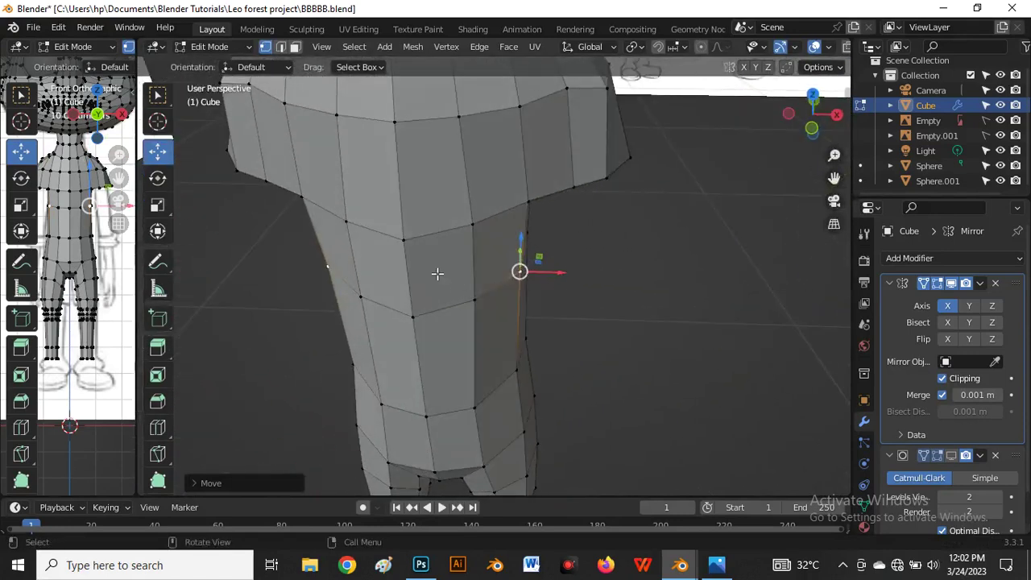
Move the front centre-line chest vertex at armpit level slightly backward along Y.
{"action": "left_click", "coordinate": [416, 246]}
{"action": "middle_click_drag", "start_coordinate": [417, 246], "coordinate": [446, 212]}
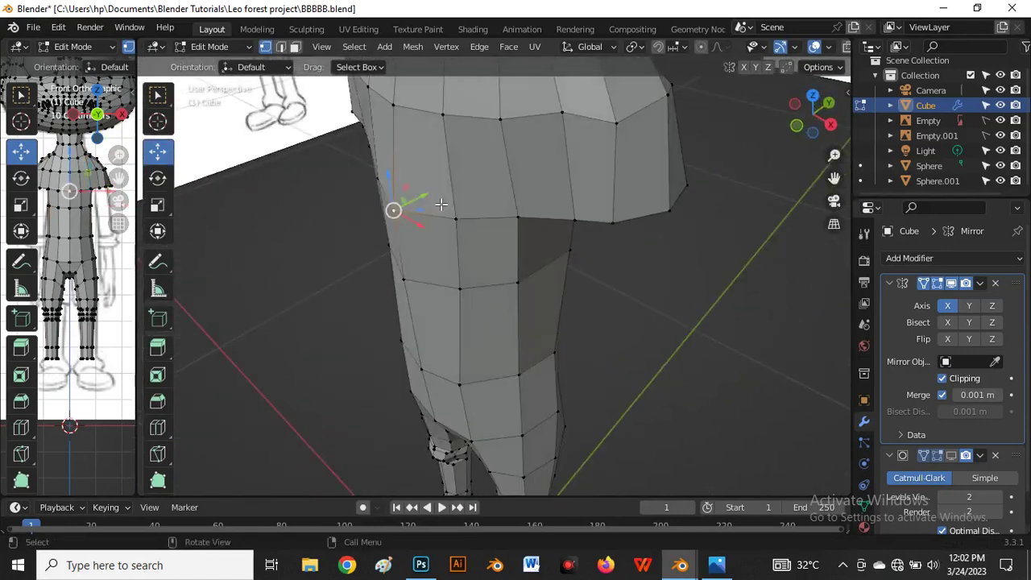
{"action": "key", "text": "g"}
{"action": "key", "text": "y"}
{"action": "left_click", "coordinate": [453, 214]}
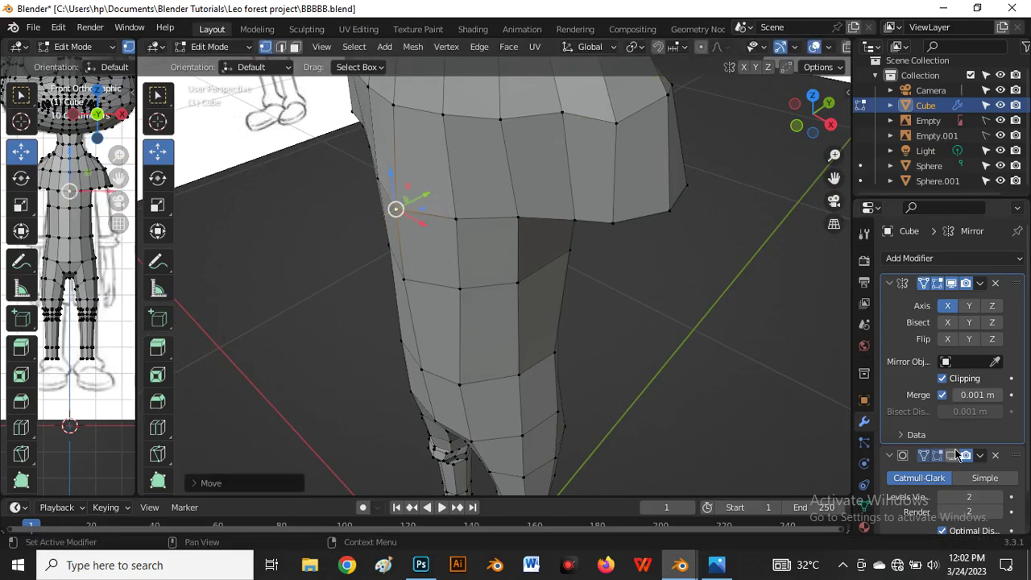
Turn the subdivision smoothing back on in the viewport and inspect the whole body in Object Mode.
{"action": "left_click", "coordinate": [949, 456]}
{"action": "scroll", "coordinate": [474, 190], "scroll_direction": "down", "scroll_amount": 4}
{"action": "key", "text": "Tab"}
{"action": "middle_click_drag", "start_coordinate": [414, 312], "coordinate": [473, 327]}
{"action": "middle_click_drag", "start_coordinate": [538, 321], "coordinate": [419, 346]}
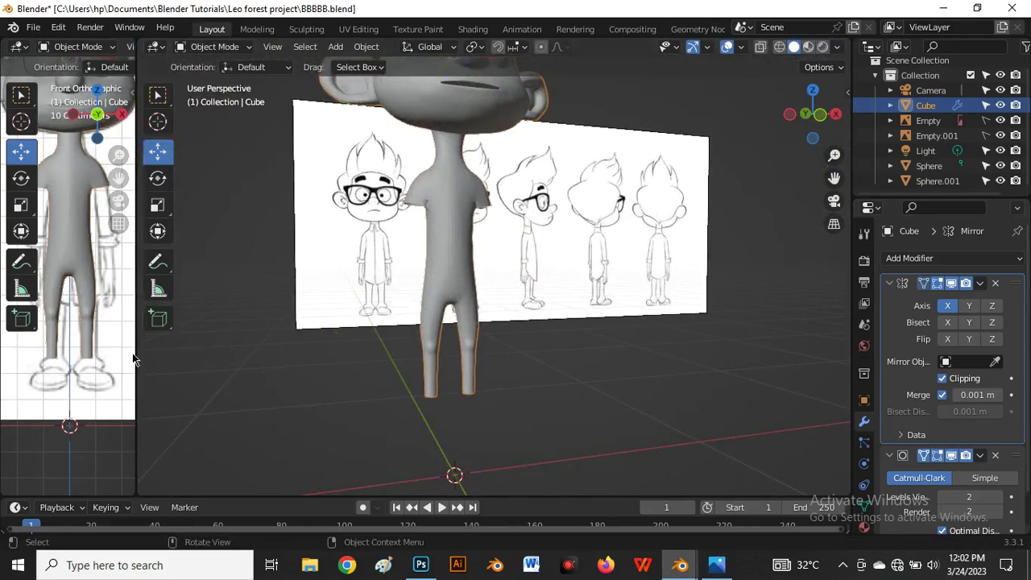
Enlarge the front viewport, set the other one to the right side view, and compare the body with the references.
{"action": "left_click_drag", "start_coordinate": [145, 355], "coordinate": [416, 363]}
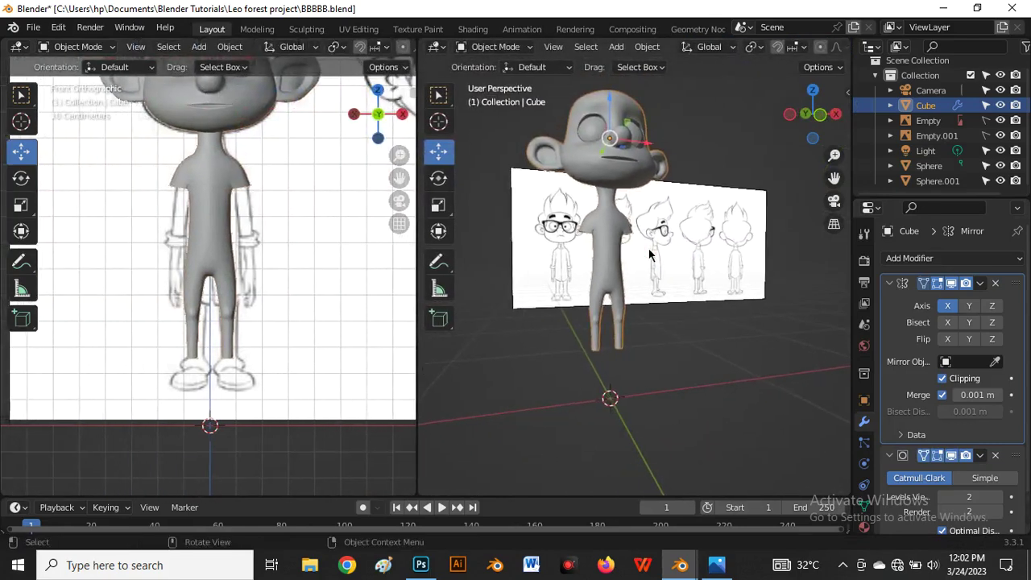
{"action": "key", "text": "grave"}
{"action": "left_click", "coordinate": [746, 249]}
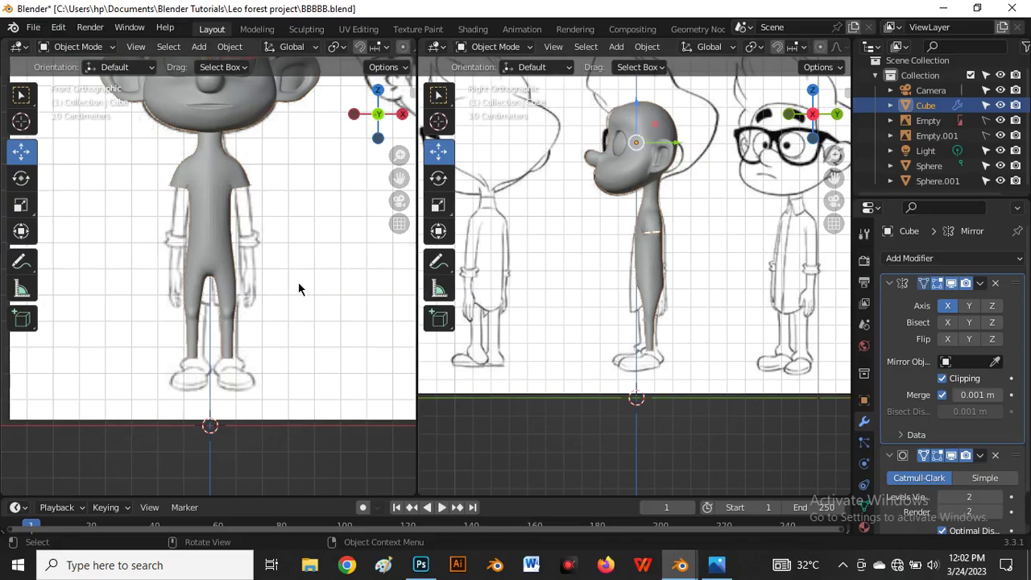
{"action": "scroll", "coordinate": [298, 288], "scroll_direction": "down", "scroll_amount": 3}
{"action": "left_click_drag", "start_coordinate": [425, 312], "coordinate": [471, 312]}
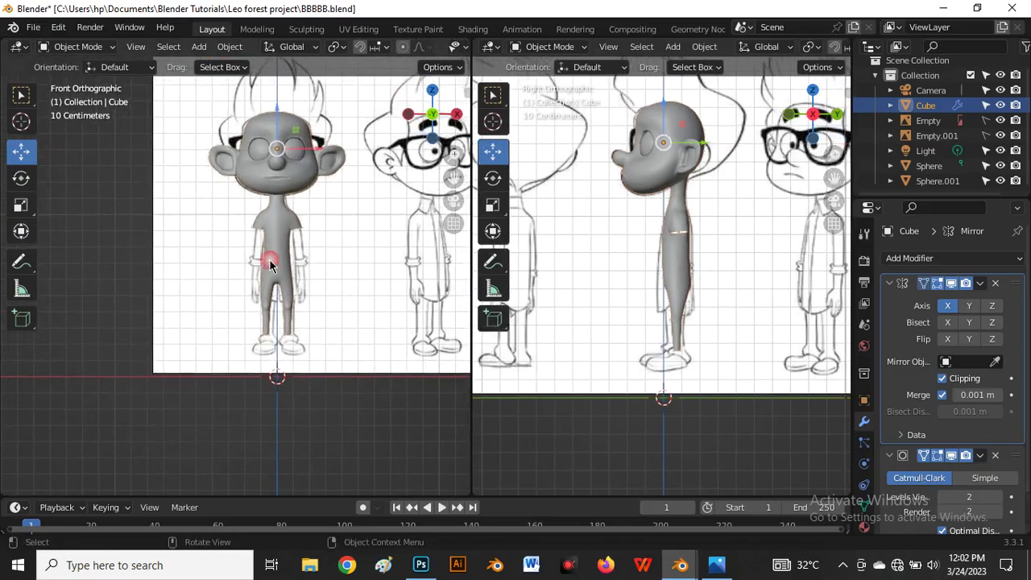
{"action": "scroll", "coordinate": [269, 260], "scroll_direction": "up", "scroll_amount": 5}
{"action": "scroll", "coordinate": [317, 338], "scroll_direction": "down", "scroll_amount": 2}
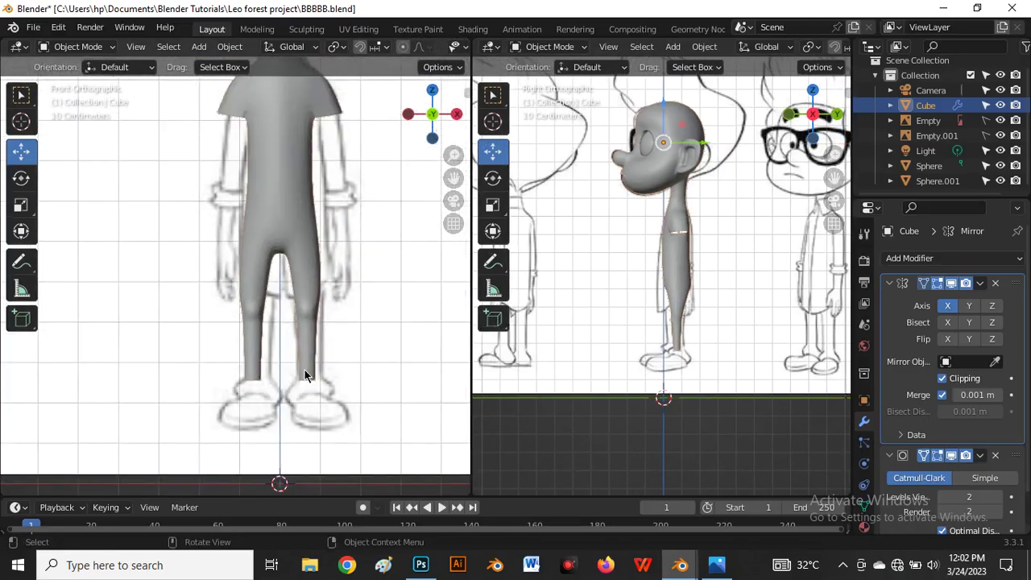
{"action": "scroll", "coordinate": [307, 369], "scroll_direction": "up", "scroll_amount": 2}
In Edit Mode, select the bottom edge loop of the leg and lower it along Z to the shoe opening.
{"action": "key", "text": "Tab"}
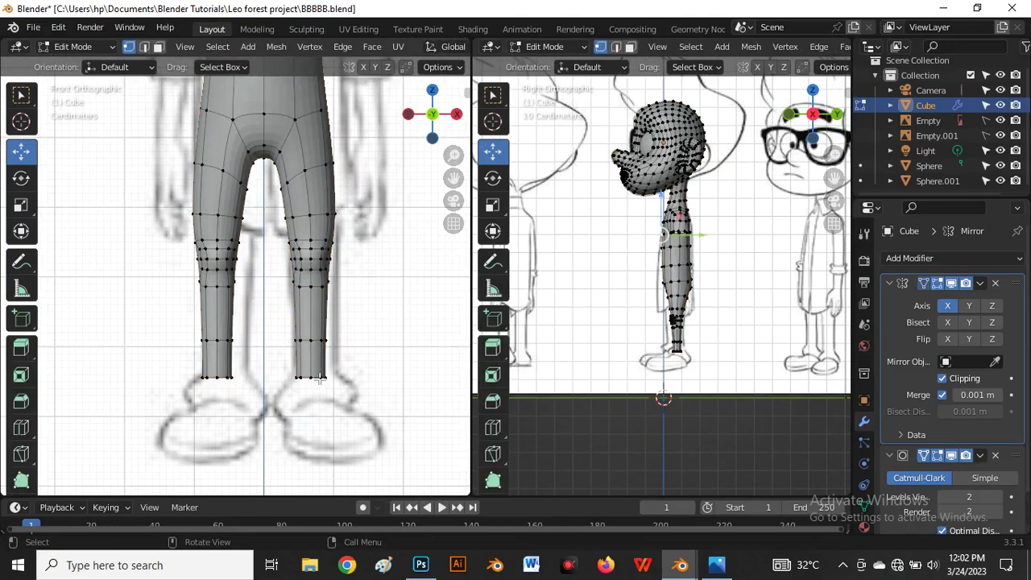
{"action": "left_click", "coordinate": [320, 378], "text": "alt"}
{"action": "left_click", "coordinate": [312, 378], "text": "alt"}
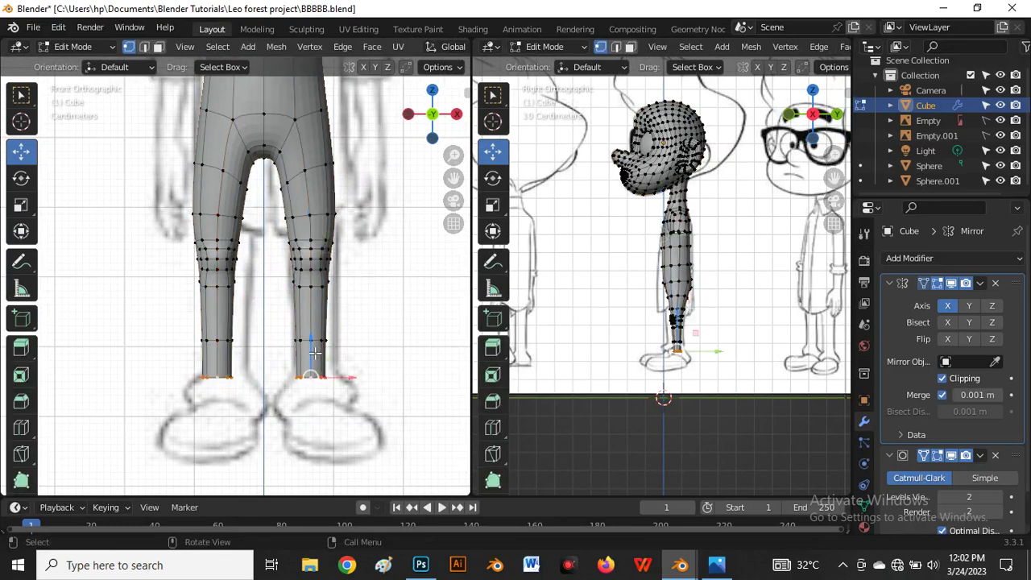
{"action": "left_click_drag", "start_coordinate": [315, 352], "coordinate": [319, 373]}
{"action": "scroll", "coordinate": [315, 372], "scroll_direction": "down", "scroll_amount": 4}
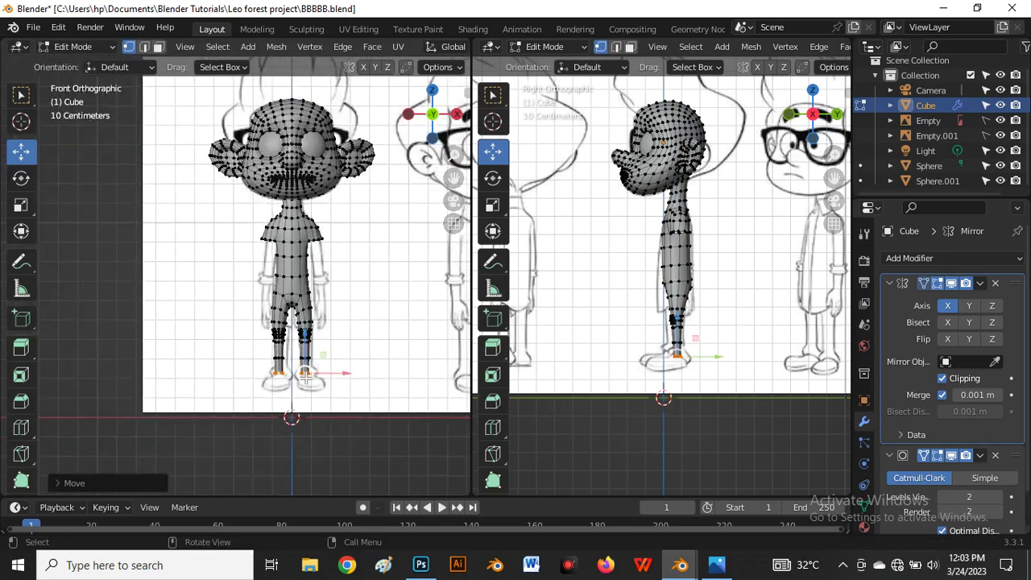
{"action": "scroll", "coordinate": [306, 373], "scroll_direction": "up", "scroll_amount": 5}
{"action": "left_click_drag", "start_coordinate": [311, 336], "coordinate": [309, 332]}
{"action": "scroll", "coordinate": [306, 327], "scroll_direction": "down", "scroll_amount": 4}
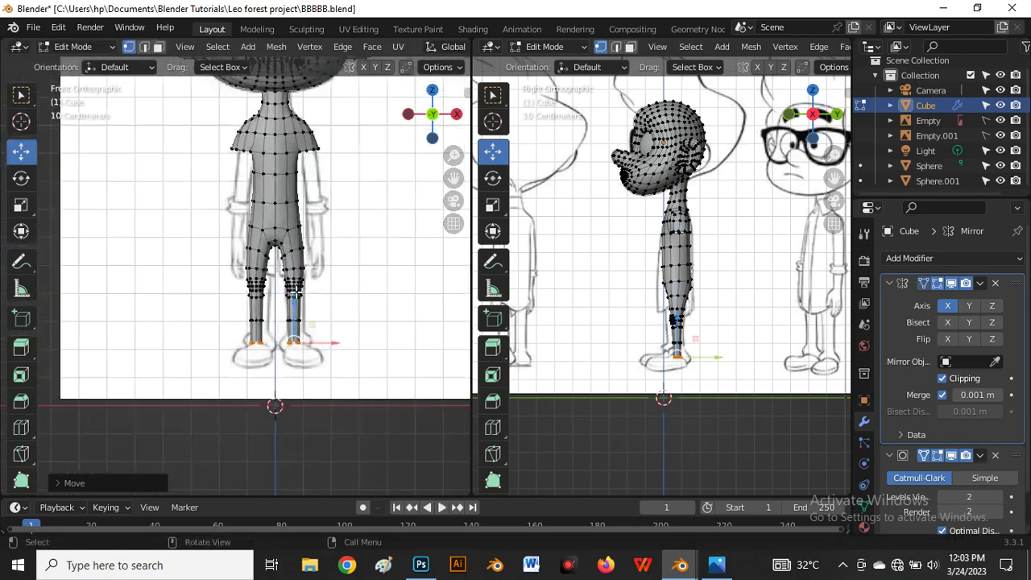
Select all the knee loops through the mesh in X-ray and raise them slightly along Z.
{"action": "scroll", "coordinate": [295, 294], "scroll_direction": "up", "scroll_amount": 3}
{"action": "key", "text": "alt+z"}
{"action": "scroll", "coordinate": [294, 294], "scroll_direction": "up", "scroll_amount": 2}
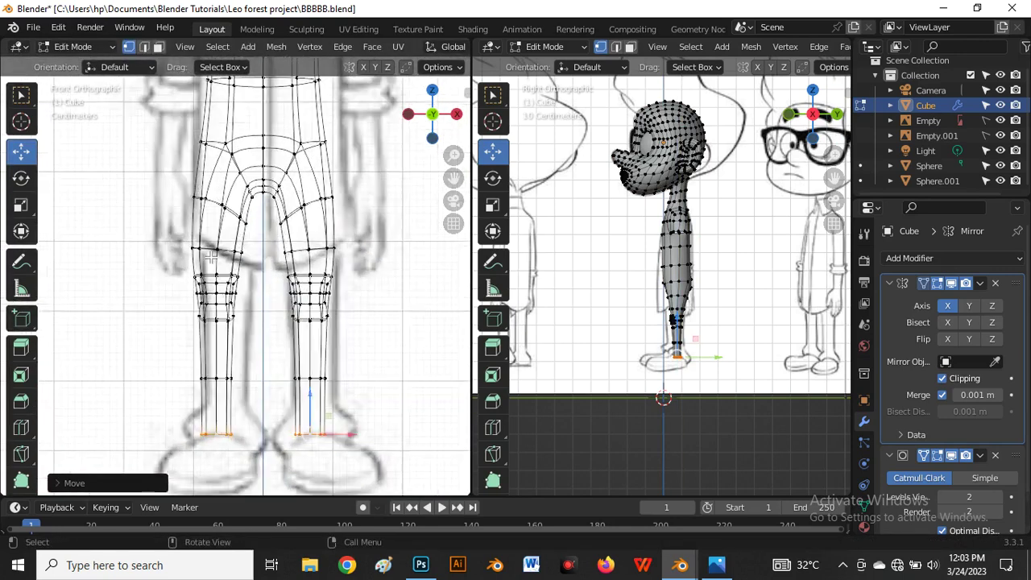
{"action": "left_click_drag", "start_coordinate": [159, 233], "coordinate": [285, 319]}
{"action": "left_click_drag", "start_coordinate": [373, 355], "coordinate": [373, 355]}
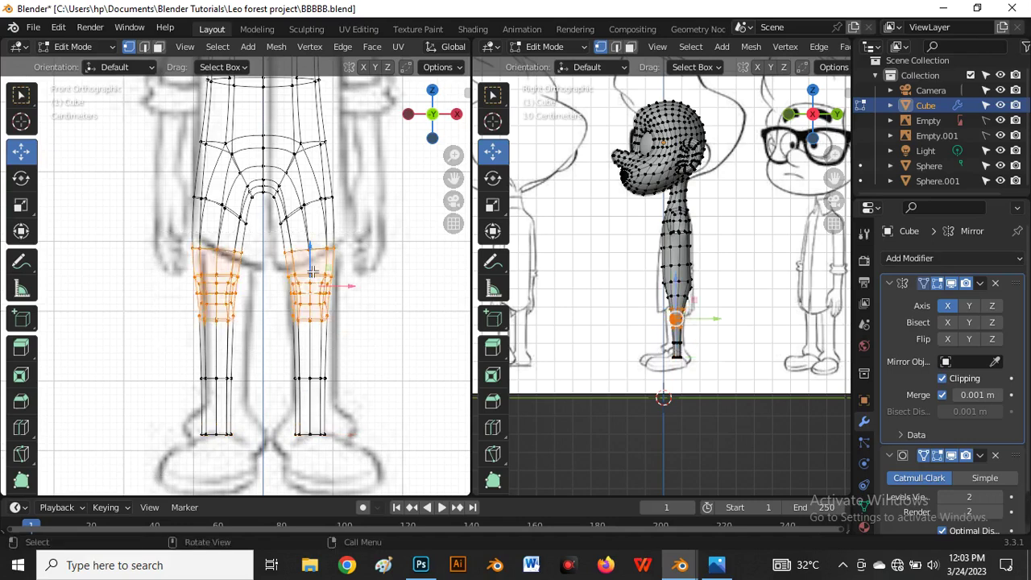
{"action": "left_click_drag", "start_coordinate": [311, 273], "coordinate": [312, 265]}
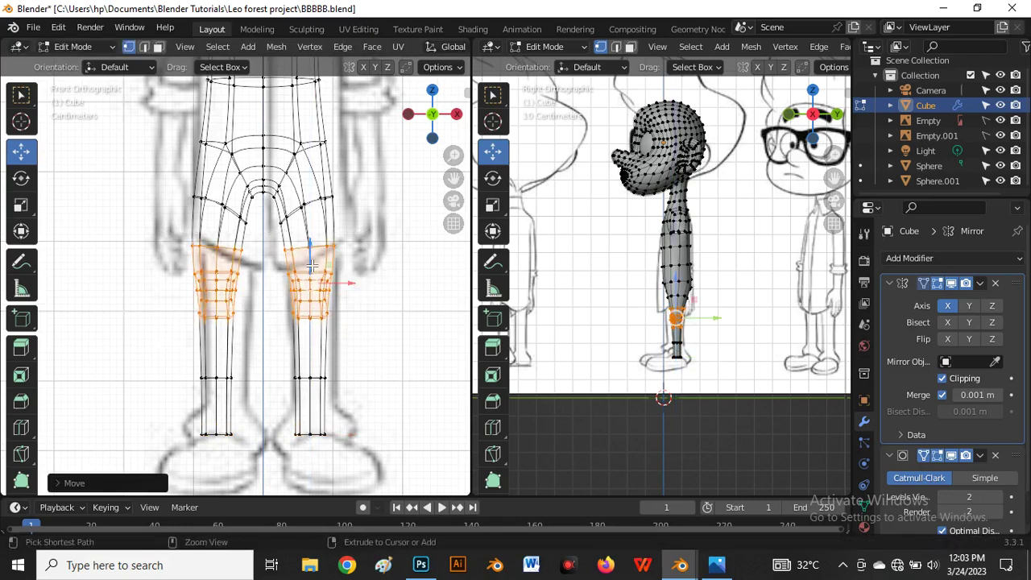
Turn off X-ray and examine the smoothed legs and body in Object Mode against the front and side references.
{"action": "key", "text": "alt+z"}
{"action": "scroll", "coordinate": [294, 348], "scroll_direction": "down", "scroll_amount": 2}
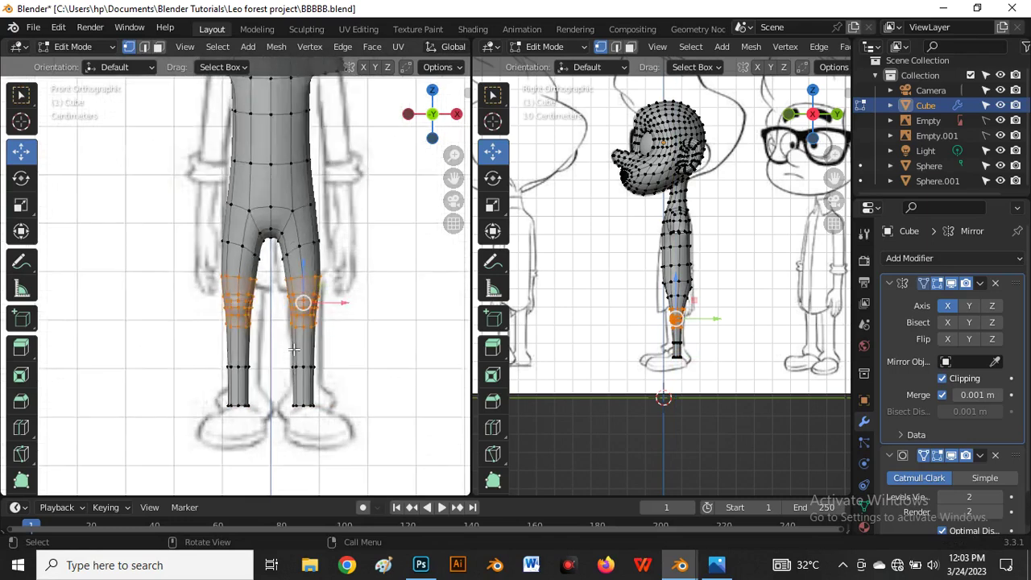
{"action": "scroll", "coordinate": [400, 360], "scroll_direction": "up", "scroll_amount": 1}
{"action": "key", "text": "Tab"}
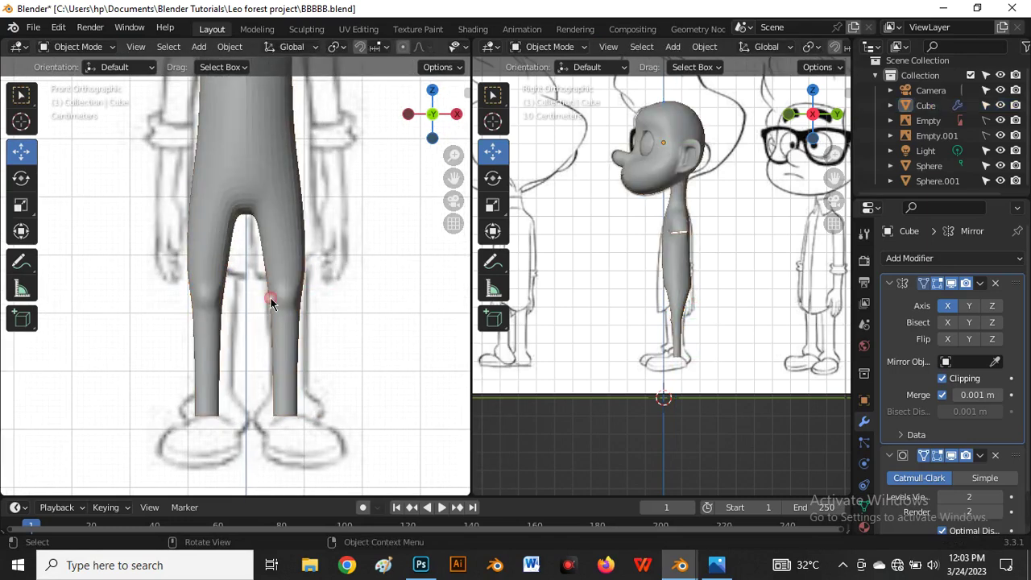
{"action": "scroll", "coordinate": [214, 317], "scroll_direction": "down", "scroll_amount": 3}
{"action": "scroll", "coordinate": [214, 311], "scroll_direction": "up", "scroll_amount": 2}
{"action": "scroll", "coordinate": [255, 337], "scroll_direction": "down", "scroll_amount": 1}
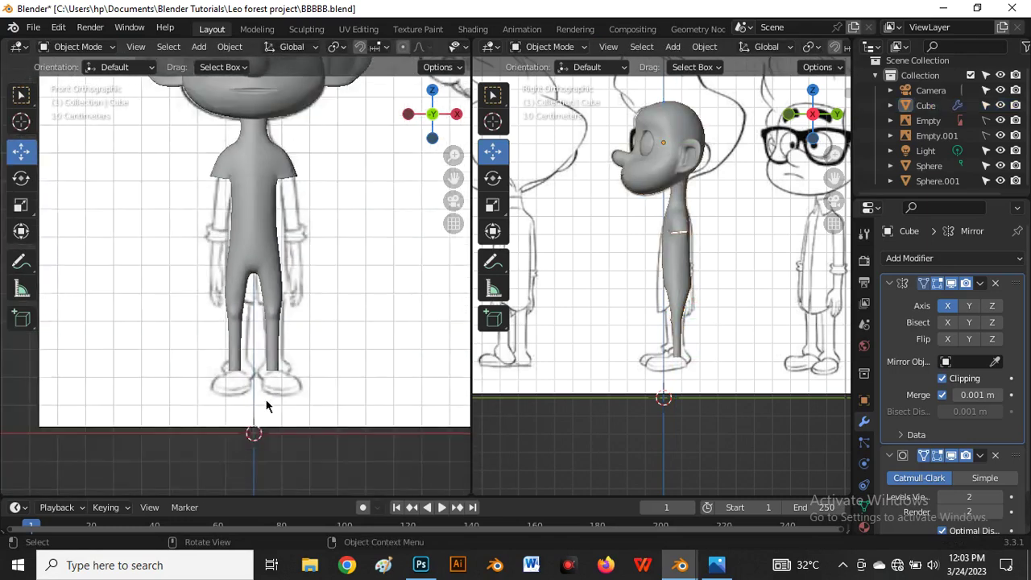
{"action": "scroll", "coordinate": [267, 406], "scroll_direction": "down", "scroll_amount": 2}
{"action": "scroll", "coordinate": [633, 379], "scroll_direction": "up", "scroll_amount": 2}
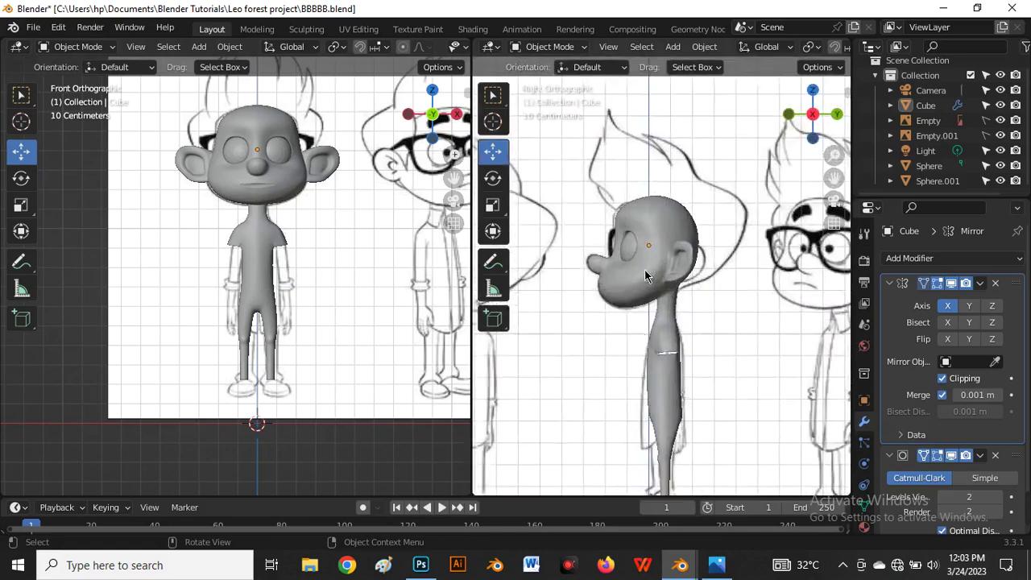
{"action": "scroll", "coordinate": [669, 363], "scroll_direction": "down", "scroll_amount": 2}
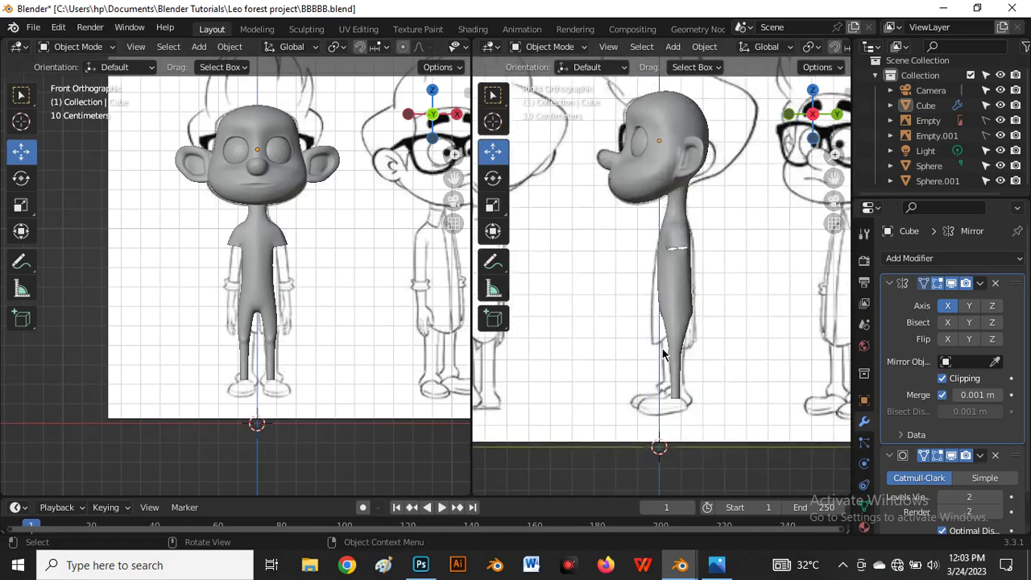
Examine the torso, lower legs and leg openings closely against the front reference's shoe drawings.
{"action": "scroll", "coordinate": [664, 355], "scroll_direction": "up", "scroll_amount": 1}
{"action": "scroll", "coordinate": [338, 282], "scroll_direction": "up", "scroll_amount": 1}
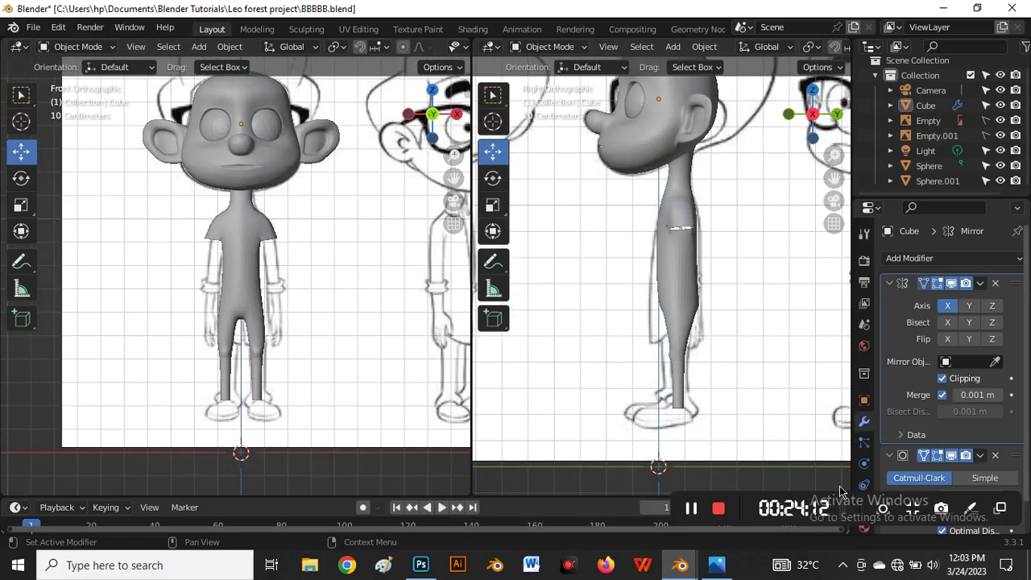
{"action": "scroll", "coordinate": [274, 272], "scroll_direction": "up", "scroll_amount": 2}
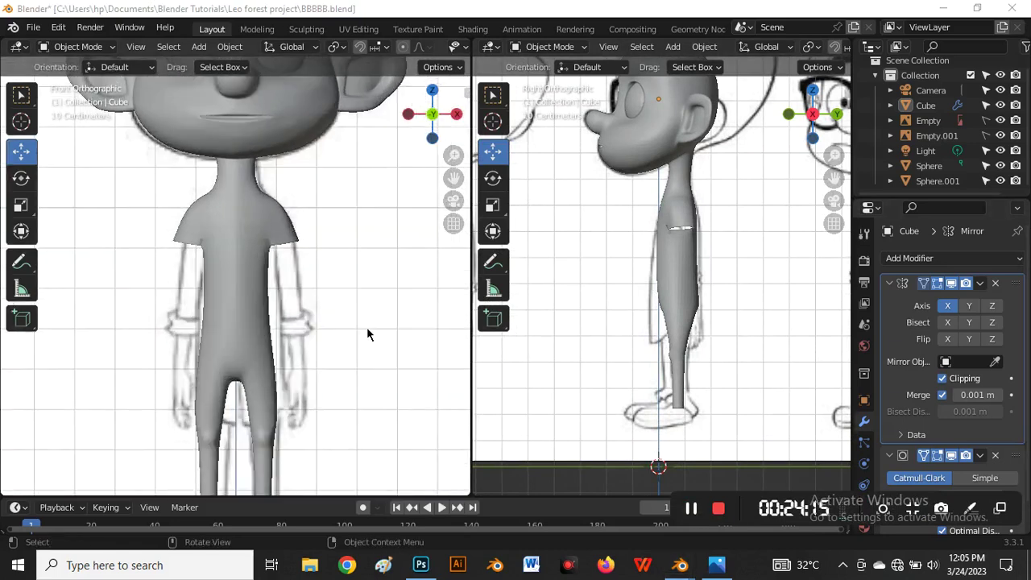
{"action": "scroll", "coordinate": [367, 327], "scroll_direction": "down", "scroll_amount": 3}
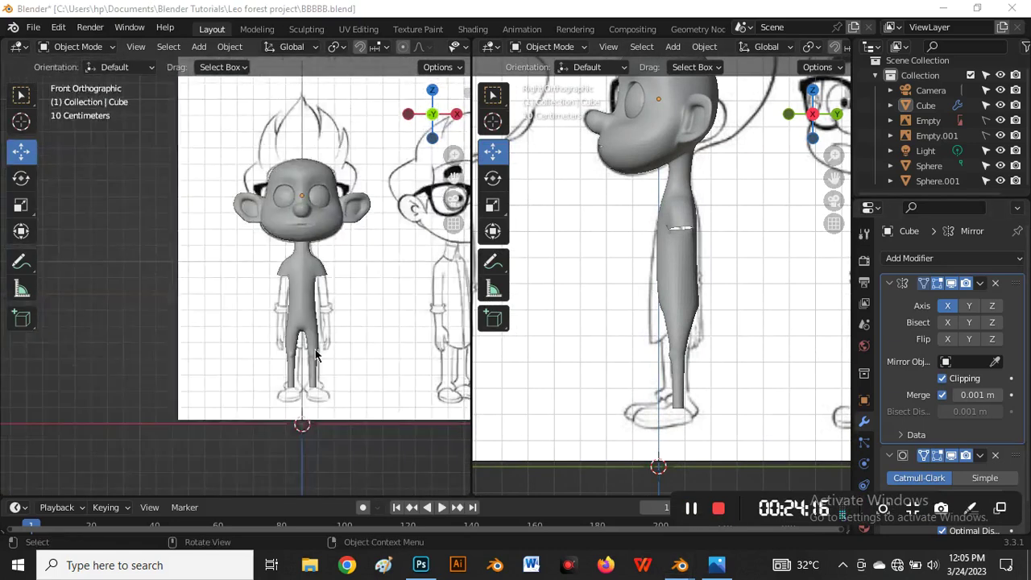
{"action": "scroll", "coordinate": [298, 411], "scroll_direction": "up", "scroll_amount": 3}
{"action": "scroll", "coordinate": [311, 440], "scroll_direction": "up", "scroll_amount": 2}
{"action": "scroll", "coordinate": [295, 391], "scroll_direction": "down", "scroll_amount": 2}
{"action": "scroll", "coordinate": [299, 421], "scroll_direction": "up", "scroll_amount": 3}
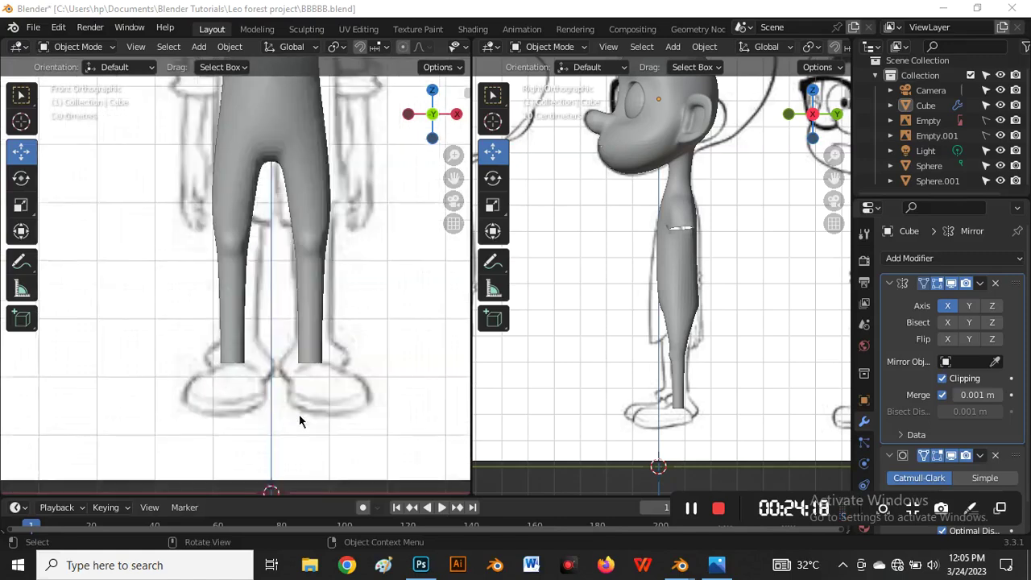
{"action": "scroll", "coordinate": [318, 386], "scroll_direction": "up", "scroll_amount": 2}
{"action": "scroll", "coordinate": [322, 377], "scroll_direction": "up", "scroll_amount": 2}
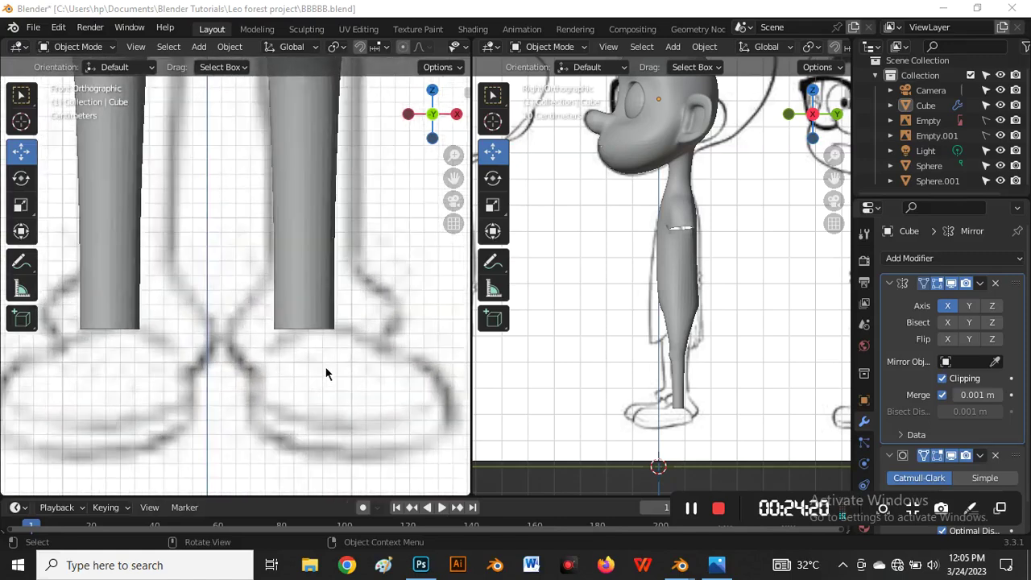
Select the leg's bottom edge loop in Edit Mode, inspect the open leg ends from below, and return to Object Mode.
{"action": "left_click", "coordinate": [315, 310]}
{"action": "key", "text": "Tab"}
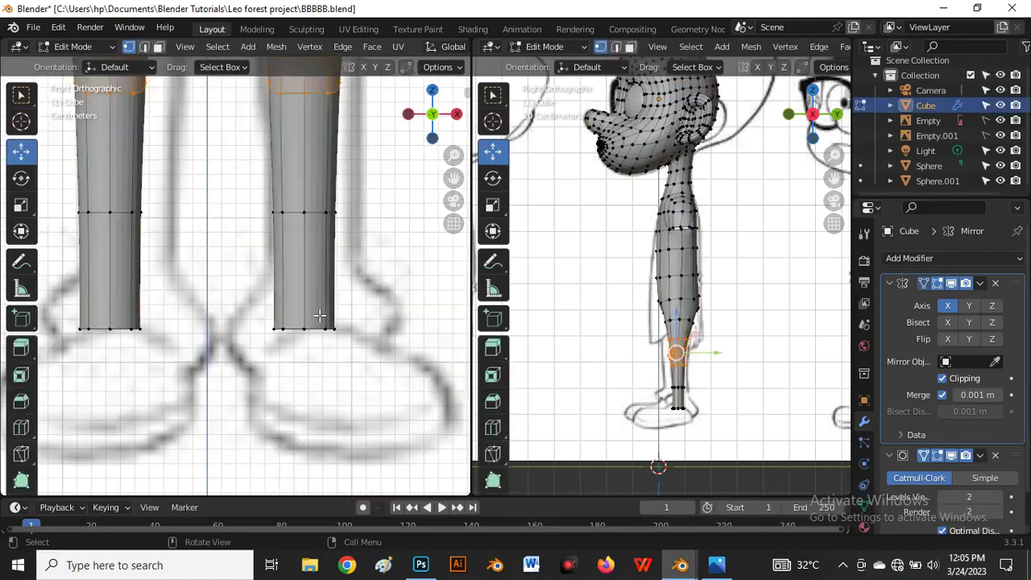
{"action": "scroll", "coordinate": [319, 330], "scroll_direction": "up", "scroll_amount": 2}
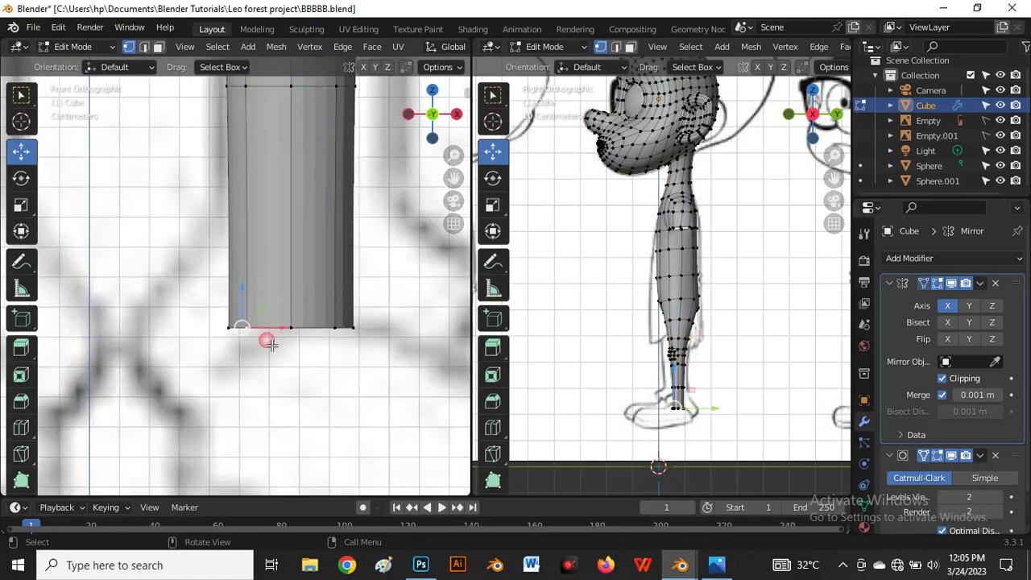
{"action": "left_click", "coordinate": [290, 329], "text": "alt"}
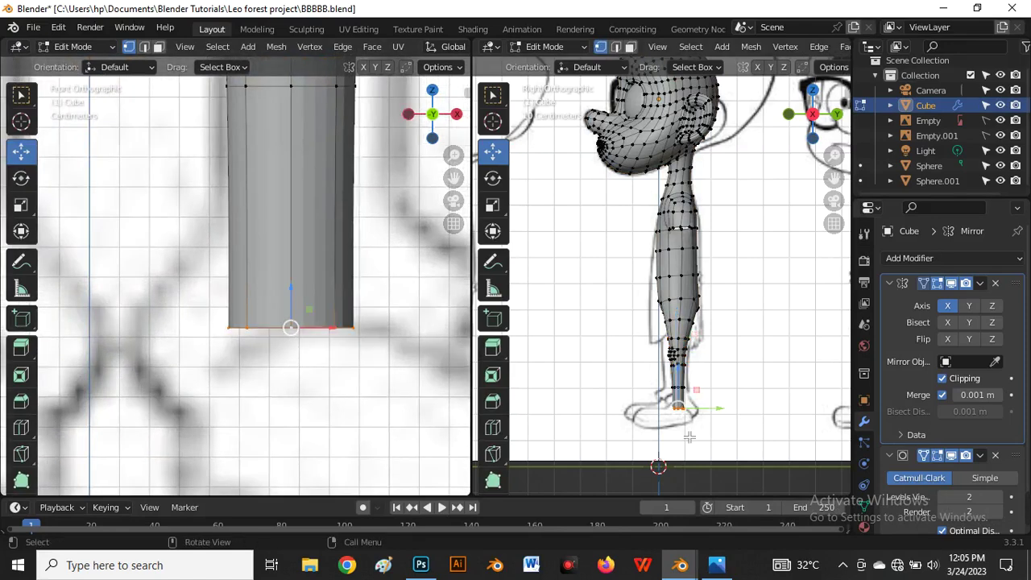
{"action": "middle_click_drag", "start_coordinate": [690, 436], "coordinate": [669, 388]}
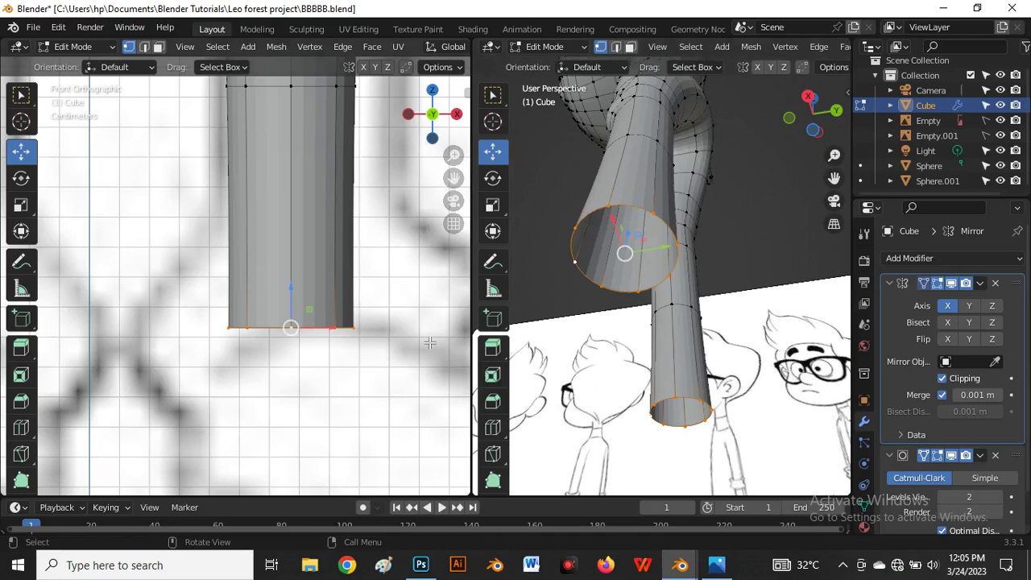
{"action": "scroll", "coordinate": [378, 343], "scroll_direction": "down", "scroll_amount": 3}
{"action": "key", "text": "Tab"}
Add a mesh cube at the 3D cursor and scale it down uniformly to begin the shoe.
{"action": "scroll", "coordinate": [330, 339], "scroll_direction": "down", "scroll_amount": 4}
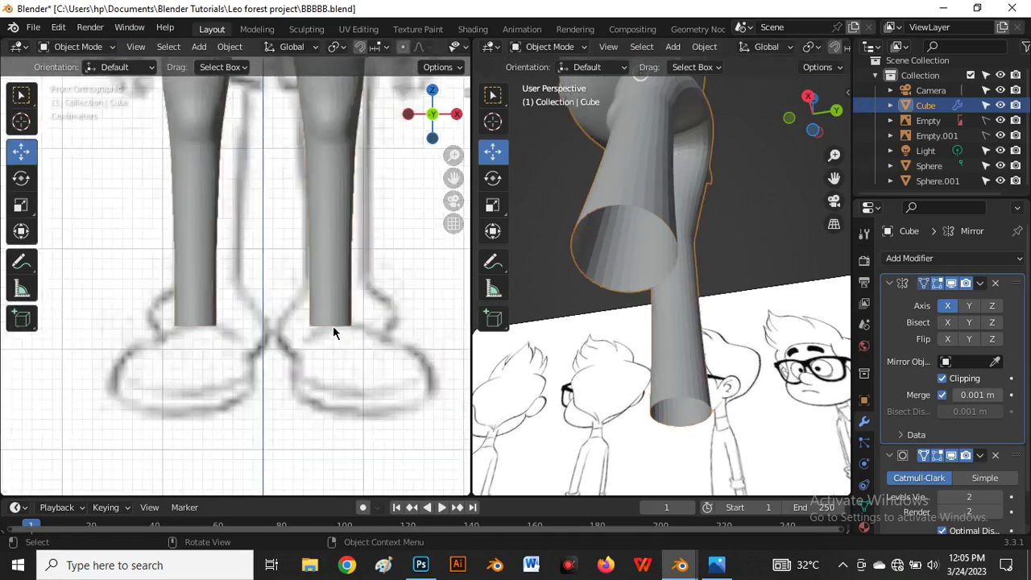
{"action": "key", "text": "shift+a"}
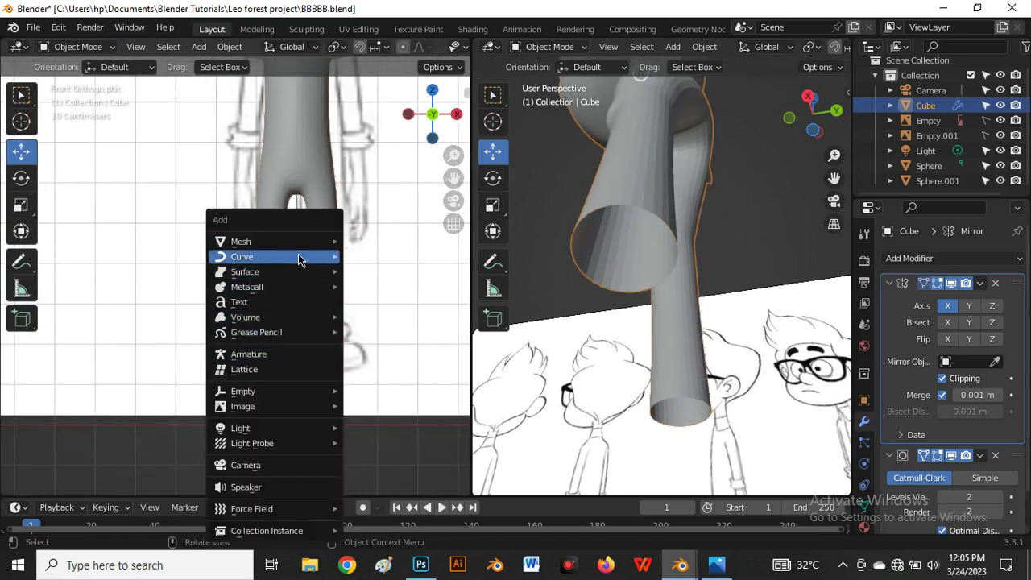
{"action": "mouse_move", "coordinate": [299, 241]}
{"action": "left_click", "coordinate": [376, 256]}
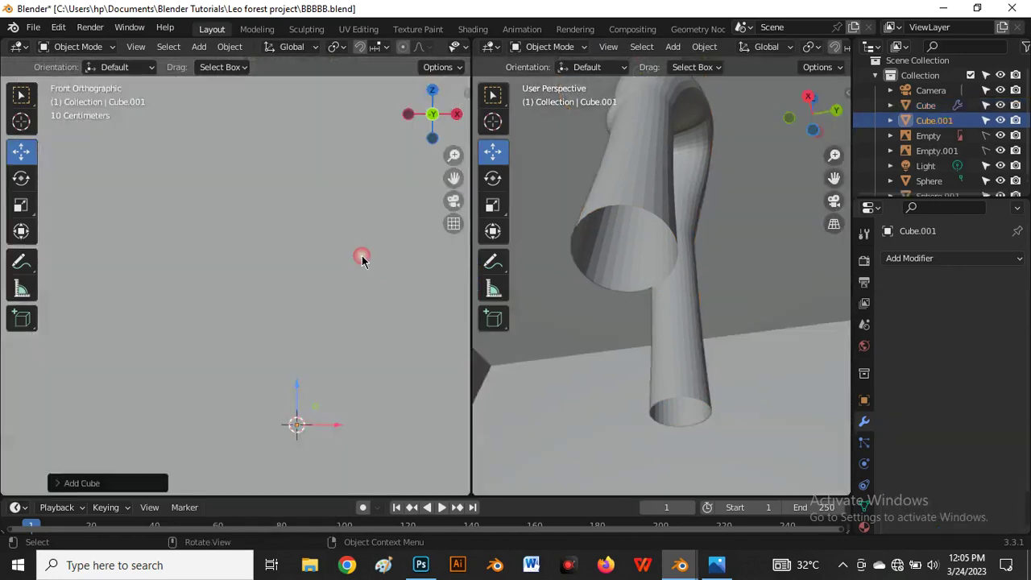
{"action": "scroll", "coordinate": [354, 322], "scroll_direction": "down", "scroll_amount": 4}
{"action": "key", "text": "s"}
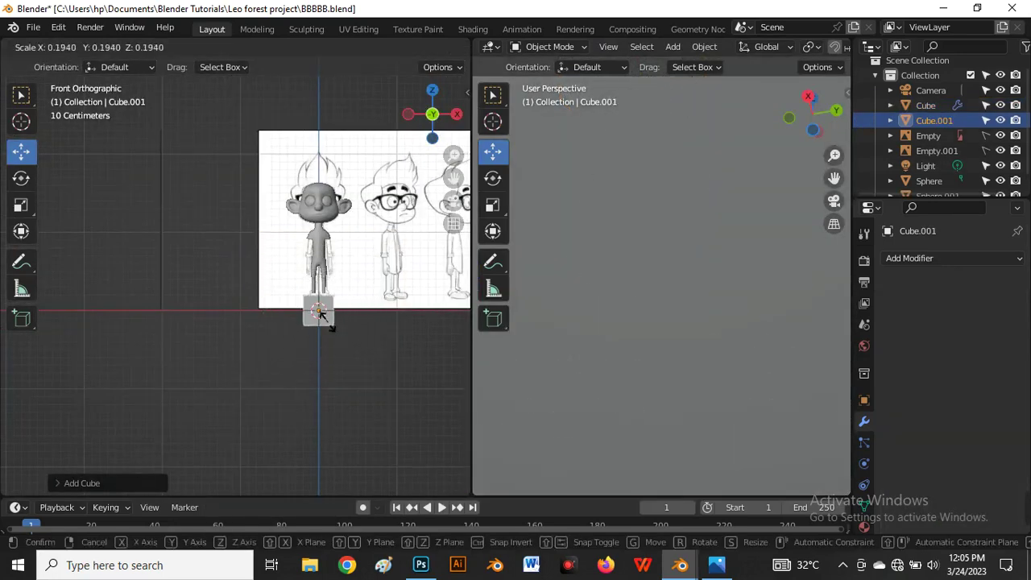
{"action": "left_click", "coordinate": [325, 319]}
Scale the cube down further and place it over the shoe drawing under the character's left leg in front view.
{"action": "scroll", "coordinate": [326, 319], "scroll_direction": "up", "scroll_amount": 2}
{"action": "scroll", "coordinate": [326, 318], "scroll_direction": "up", "scroll_amount": 2}
{"action": "key", "text": "g"}
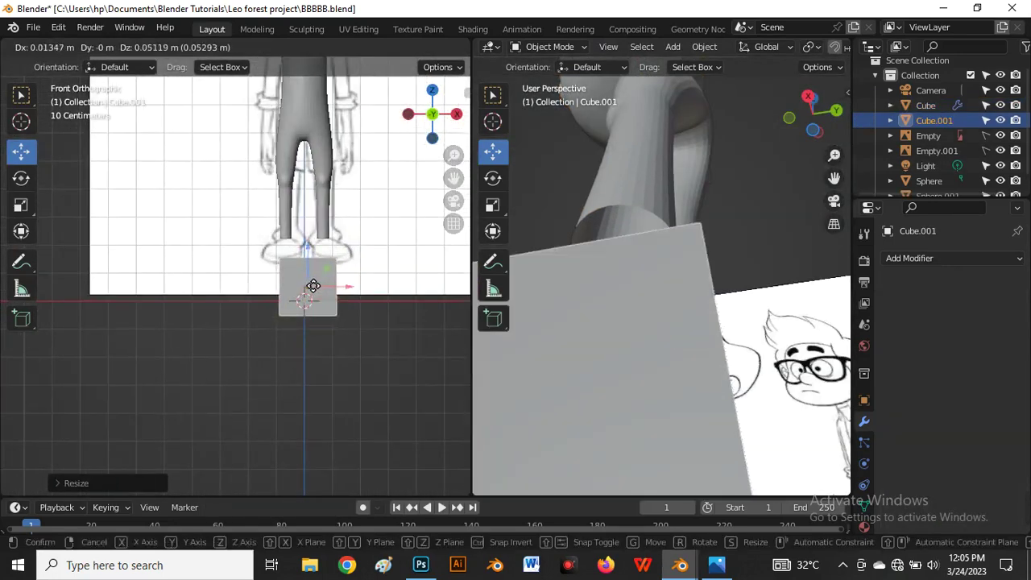
{"action": "left_click", "coordinate": [310, 274]}
{"action": "scroll", "coordinate": [314, 282], "scroll_direction": "up", "scroll_amount": 2}
{"action": "key", "text": "s"}
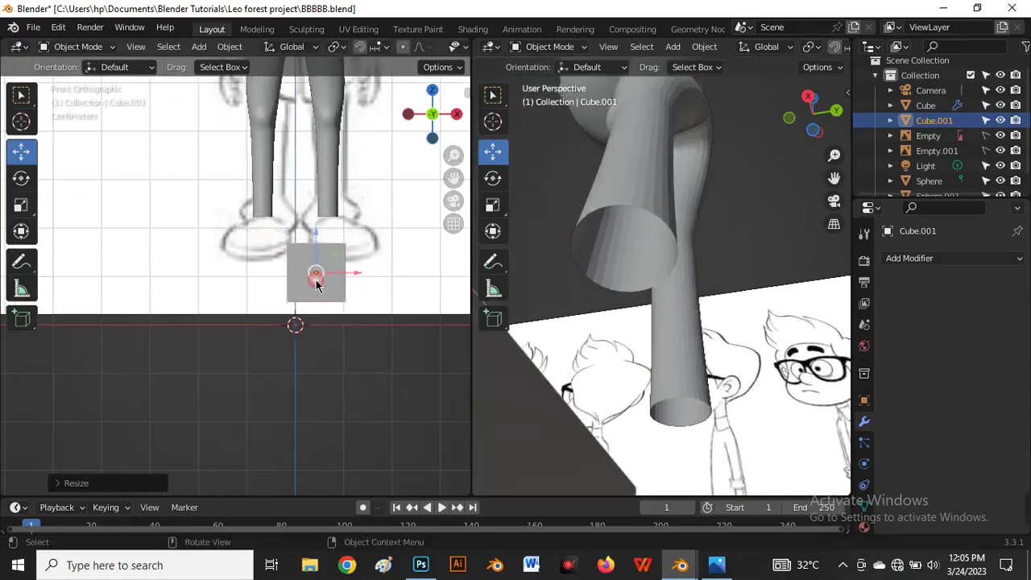
{"action": "left_click", "coordinate": [318, 276]}
{"action": "key", "text": "g"}
{"action": "left_click", "coordinate": [329, 253]}
Flatten the cube along Z to shoe height and reposition it over the front shoe drawing.
{"action": "scroll", "coordinate": [330, 265], "scroll_direction": "up", "scroll_amount": 1}
{"action": "key", "text": "s"}
{"action": "key", "text": "z"}
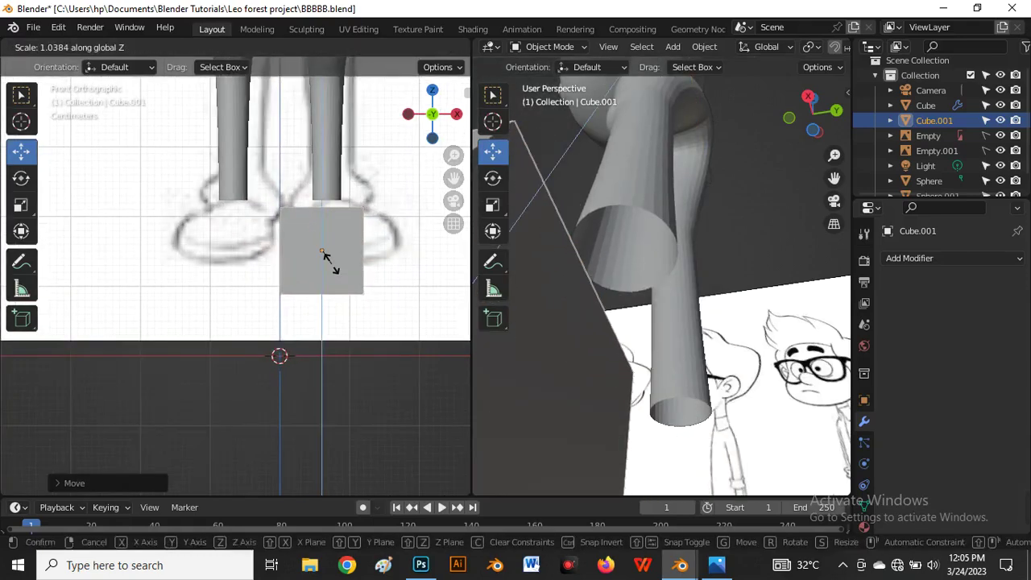
{"action": "left_click", "coordinate": [323, 250]}
{"action": "key", "text": "g"}
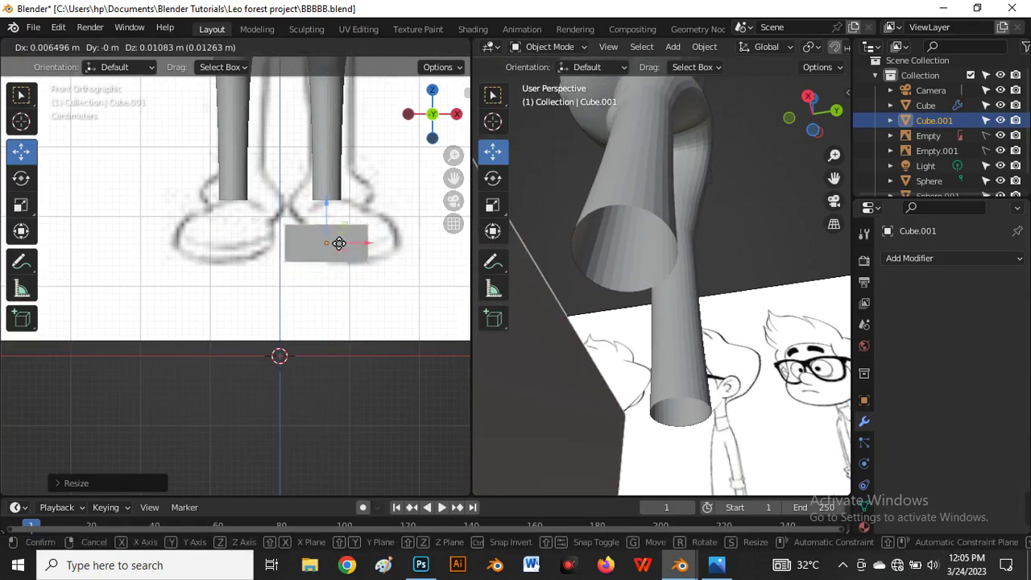
{"action": "left_click", "coordinate": [338, 234]}
Set the perspective viewport to the right side view, widen it, and move the cube up toward the leg opening.
{"action": "key", "text": "grave"}
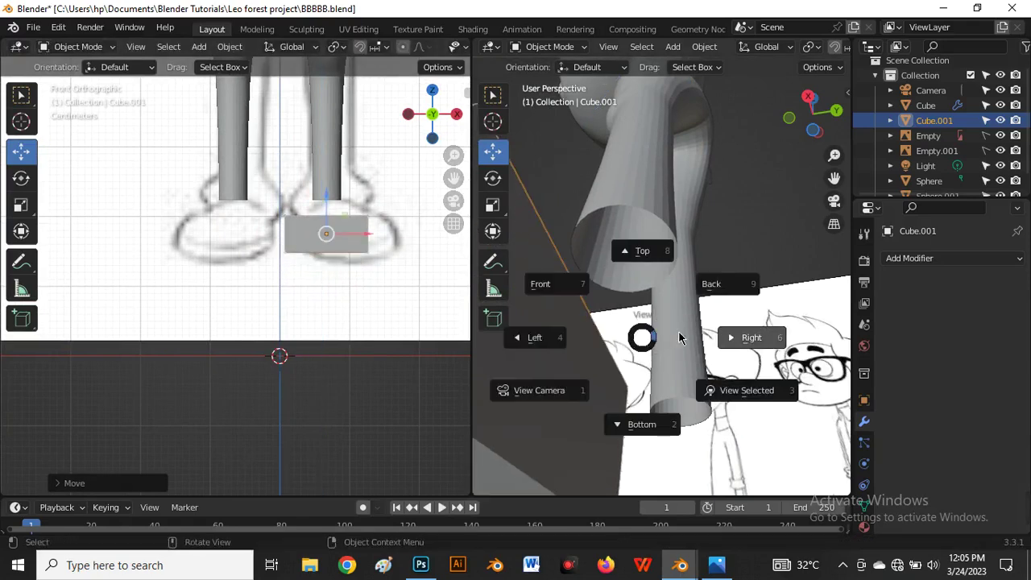
{"action": "left_click", "coordinate": [731, 336]}
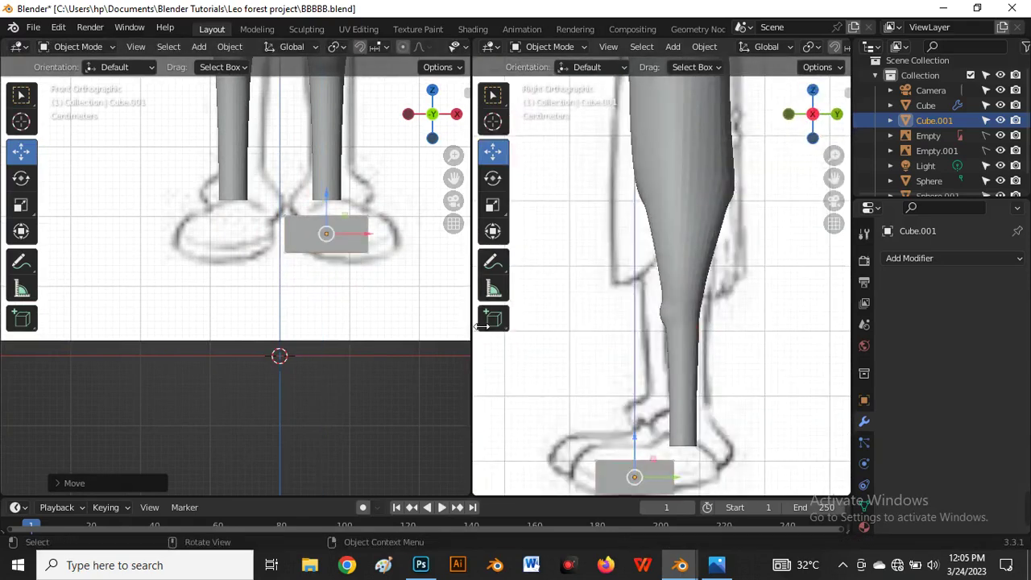
{"action": "left_click_drag", "start_coordinate": [481, 325], "coordinate": [419, 325]}
{"action": "scroll", "coordinate": [341, 177], "scroll_direction": "up", "scroll_amount": 3}
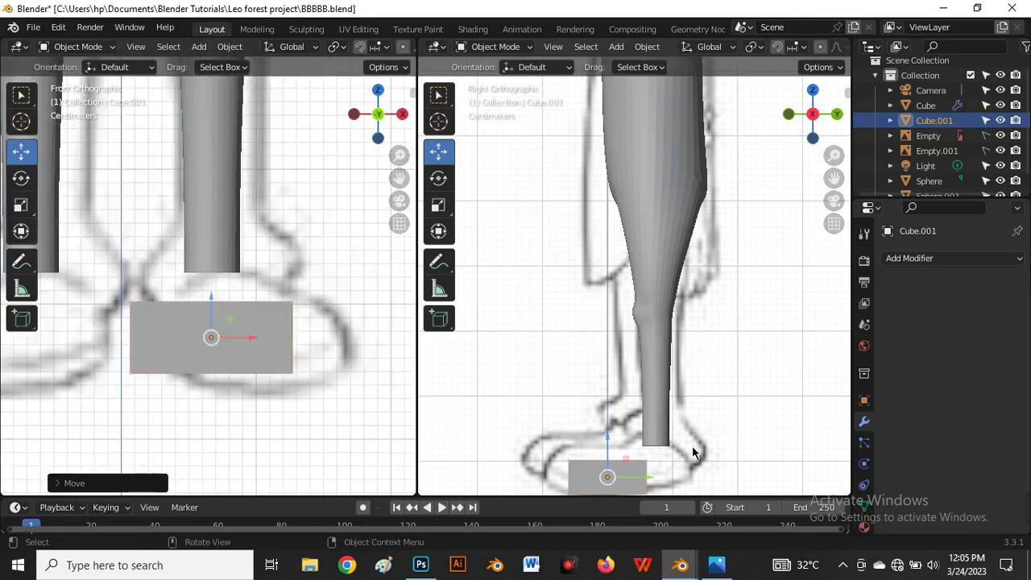
{"action": "key", "text": "g"}
{"action": "left_click", "coordinate": [610, 440]}
Lengthen the cube along Y to match the side-view shoe and lower it just beneath the leg opening.
{"action": "scroll", "coordinate": [551, 246], "scroll_direction": "down", "scroll_amount": 3}
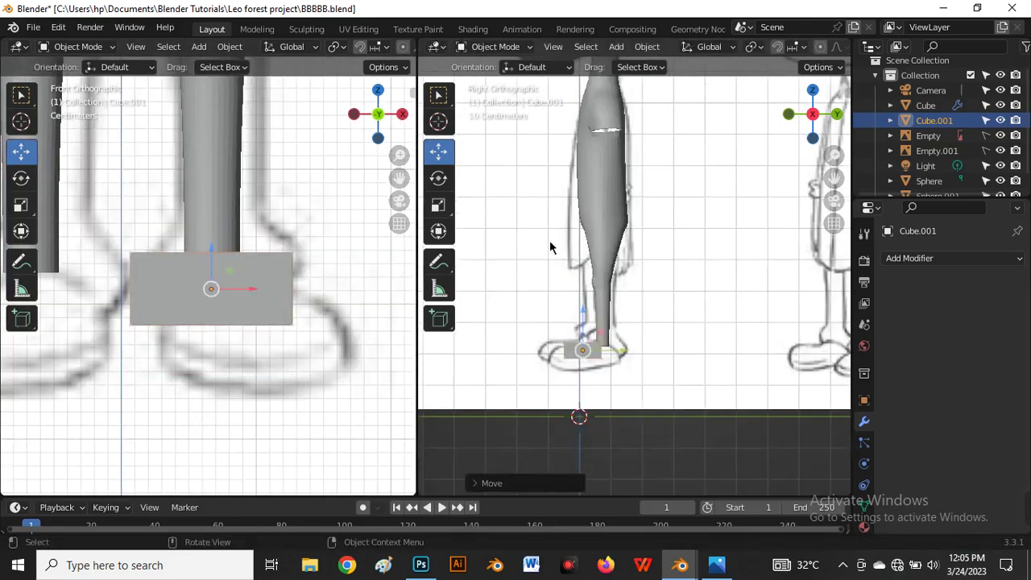
{"action": "scroll", "coordinate": [587, 388], "scroll_direction": "up", "scroll_amount": 3}
{"action": "scroll", "coordinate": [587, 383], "scroll_direction": "up", "scroll_amount": 2}
{"action": "key", "text": "s"}
{"action": "key", "text": "y"}
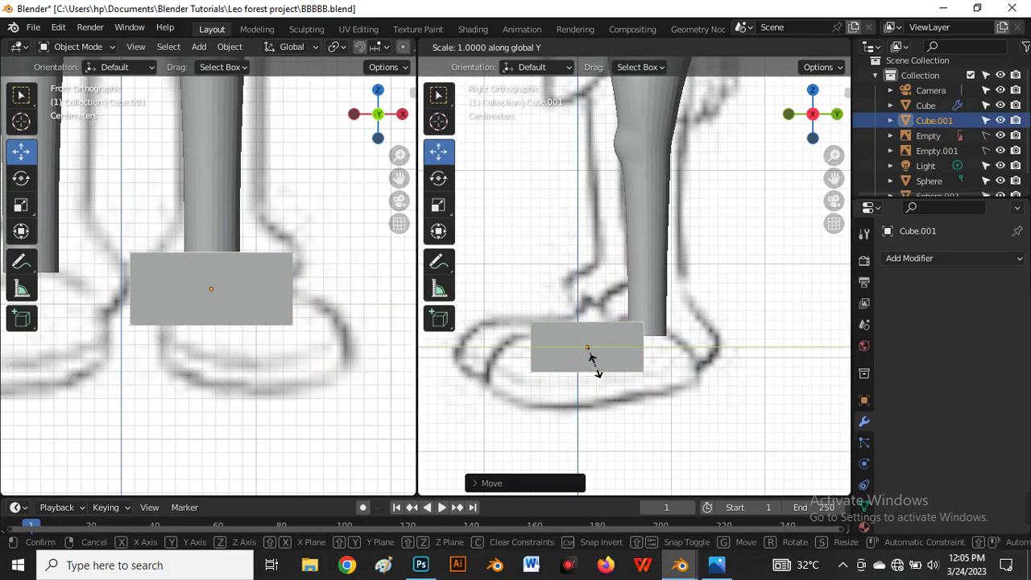
{"action": "left_click", "coordinate": [610, 369]}
{"action": "scroll", "coordinate": [608, 387], "scroll_direction": "down", "scroll_amount": 4}
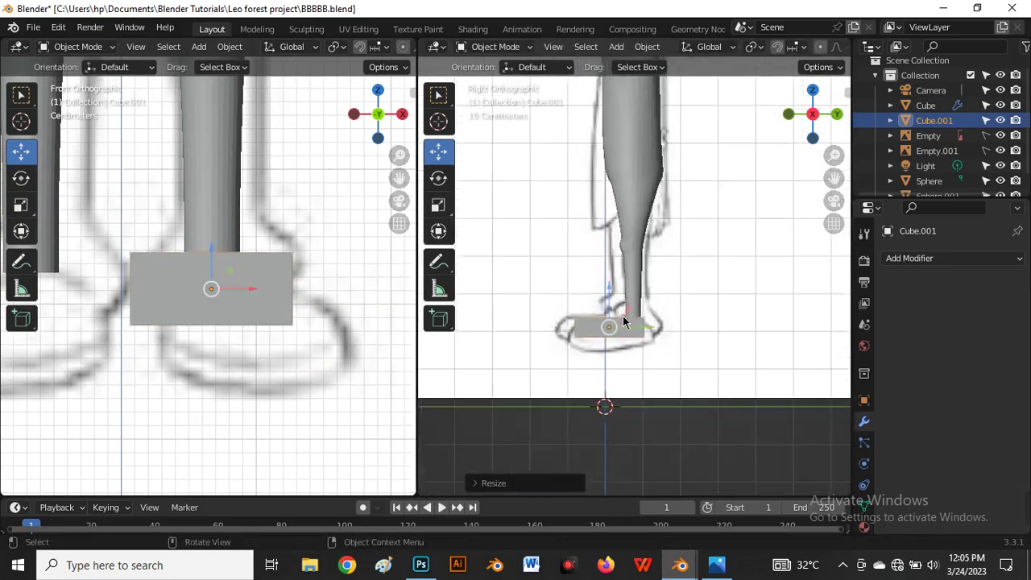
{"action": "scroll", "coordinate": [608, 333], "scroll_direction": "up", "scroll_amount": 4}
{"action": "left_click_drag", "start_coordinate": [598, 338], "coordinate": [601, 357]}
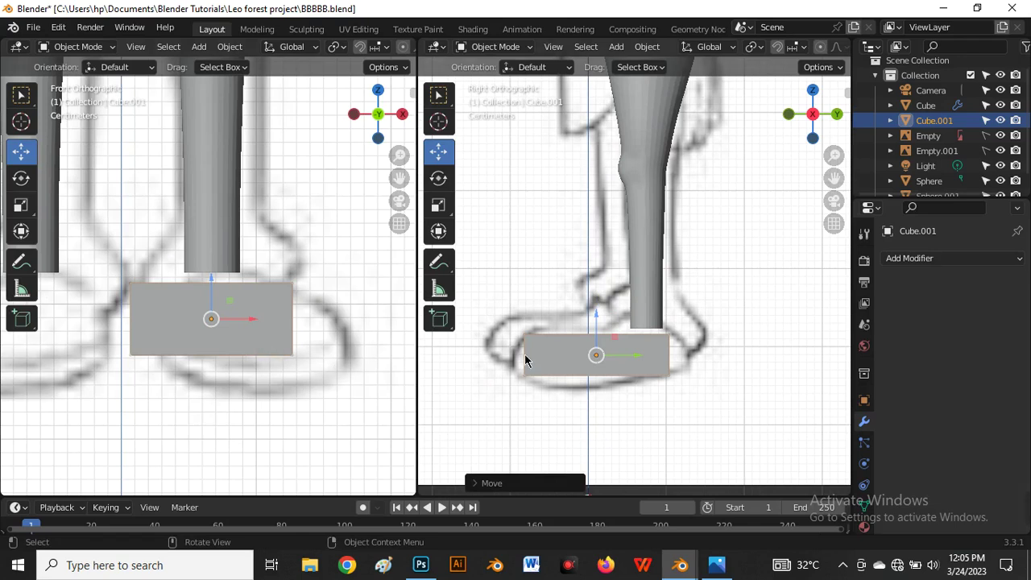
In Edit Mode, select the four vertices at the cube's heel end and scale them narrower along X.
{"action": "scroll", "coordinate": [524, 360], "scroll_direction": "down", "scroll_amount": 3}
{"action": "key", "text": "Tab"}
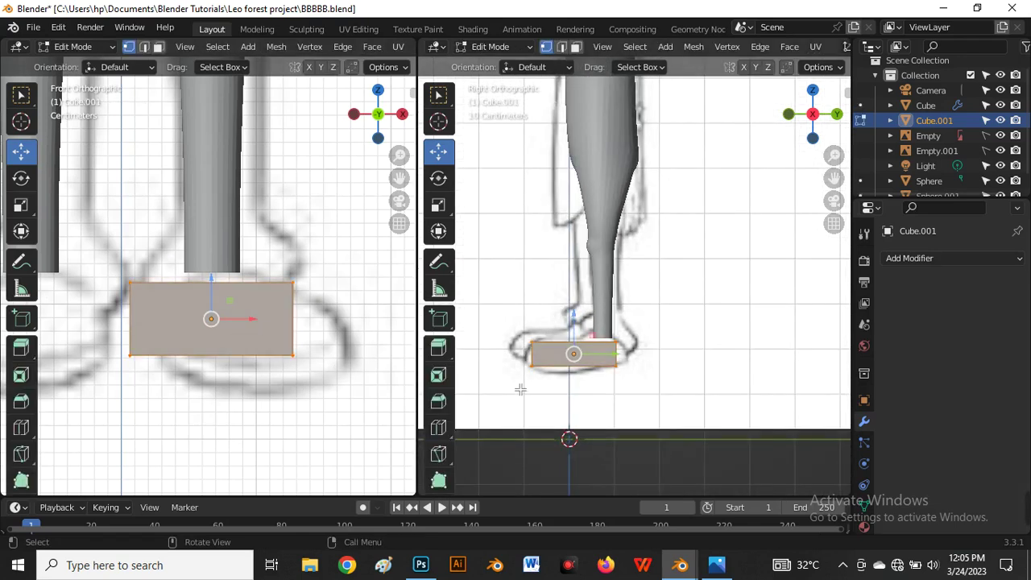
{"action": "middle_click_drag", "start_coordinate": [456, 355], "coordinate": [583, 307]}
{"action": "left_click", "coordinate": [585, 278]}
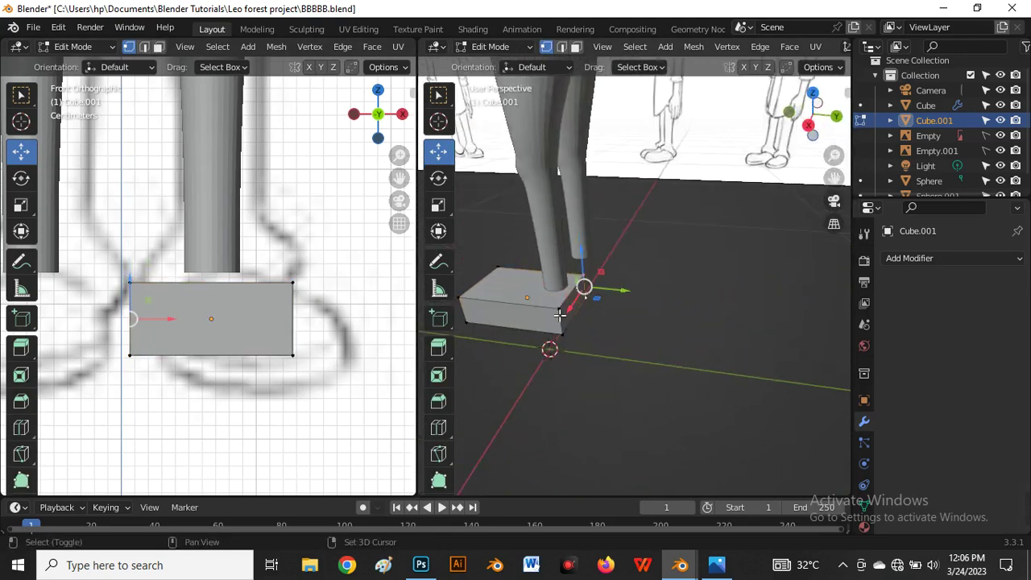
{"action": "left_click", "coordinate": [563, 327], "text": "shift"}
{"action": "scroll", "coordinate": [565, 330], "scroll_direction": "up", "scroll_amount": 1}
{"action": "key", "text": "s"}
{"action": "key", "text": "x"}
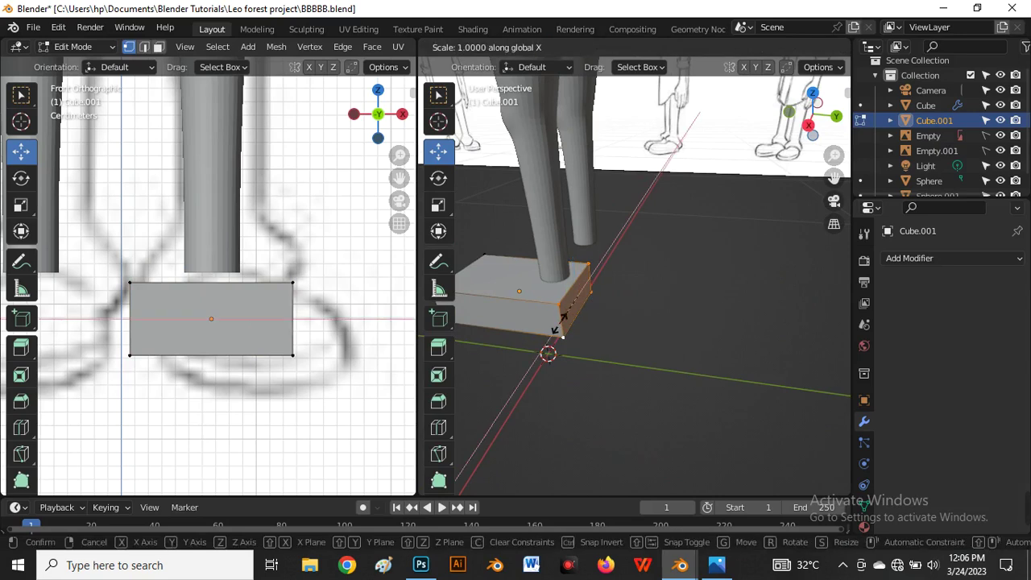
{"action": "left_click", "coordinate": [567, 314]}
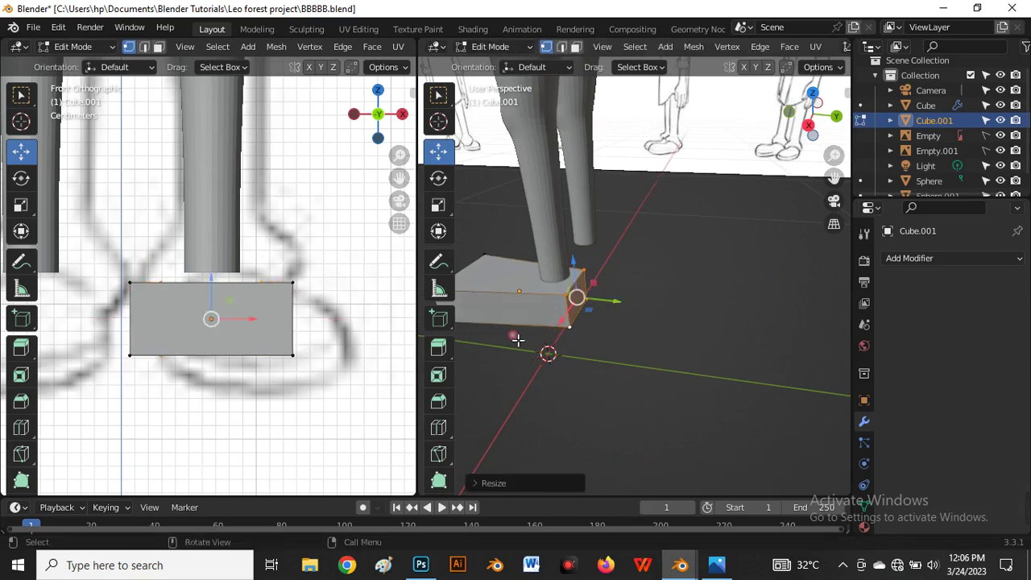
Enlarge the perspective viewport, view the shoe block from behind, and narrow its heel face further along X.
{"action": "left_click_drag", "start_coordinate": [422, 338], "coordinate": [240, 334]}
{"action": "scroll", "coordinate": [409, 299], "scroll_direction": "down", "scroll_amount": 4}
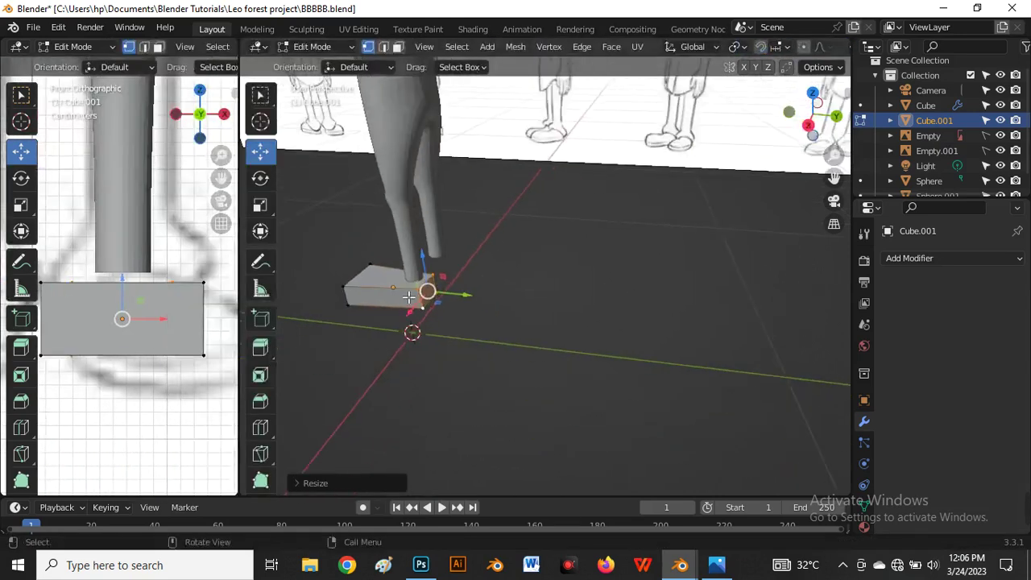
{"action": "middle_click_drag", "start_coordinate": [414, 292], "coordinate": [329, 299]}
{"action": "scroll", "coordinate": [375, 248], "scroll_direction": "up", "scroll_amount": 6}
{"action": "middle_click_drag", "start_coordinate": [630, 348], "coordinate": [564, 298]}
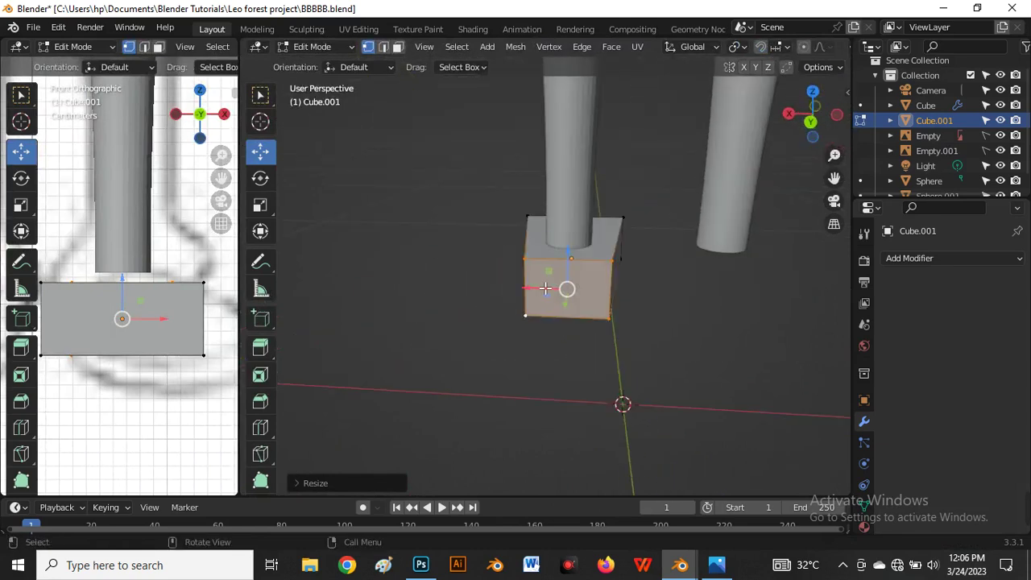
{"action": "scroll", "coordinate": [564, 298], "scroll_direction": "up", "scroll_amount": 1}
{"action": "key", "text": "s"}
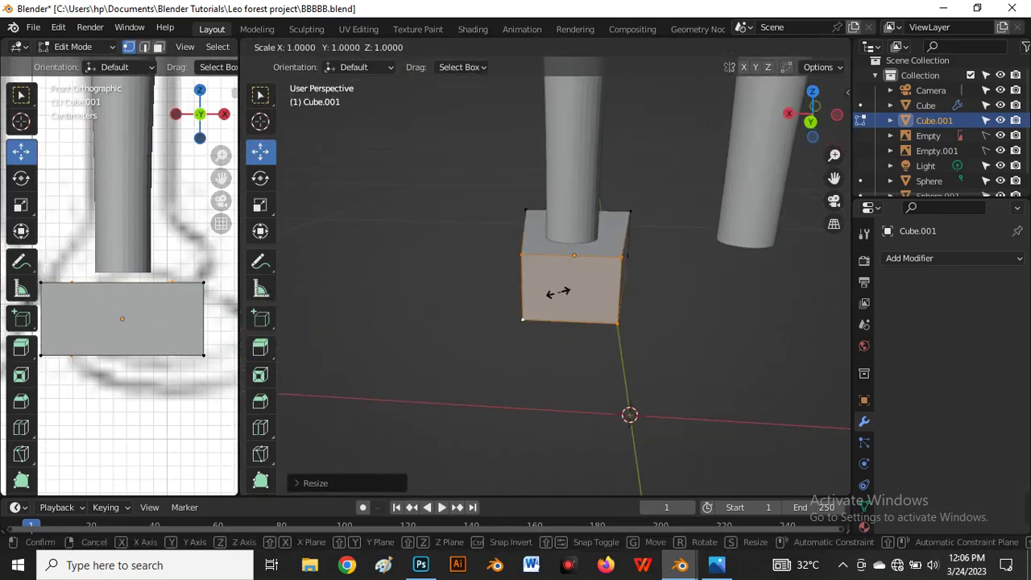
{"action": "key", "text": "x"}
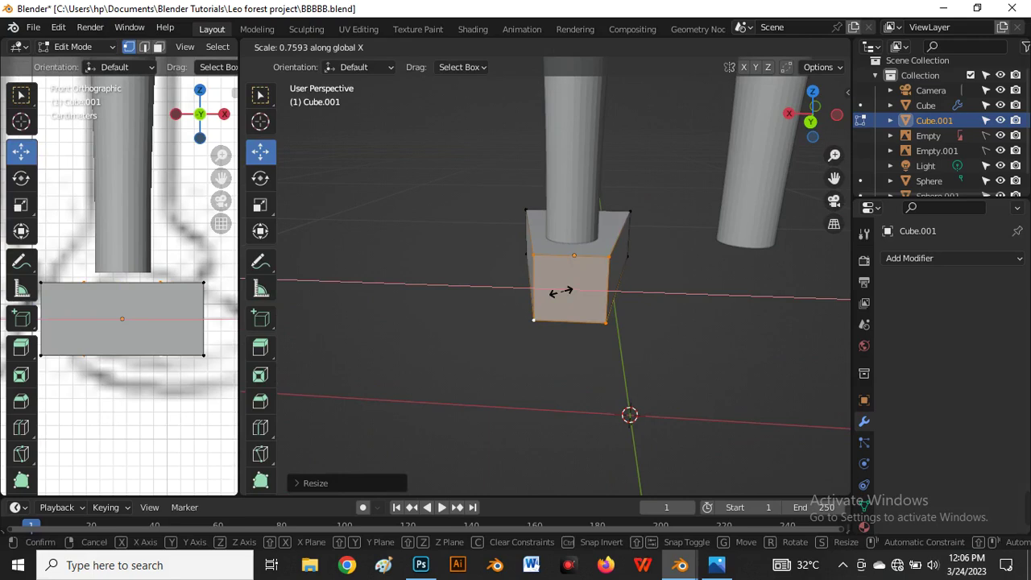
{"action": "left_click", "coordinate": [556, 297]}
Inspect the tapered shoe block, then return to the right side view and compare it with the shoe drawing.
{"action": "middle_click_drag", "start_coordinate": [539, 311], "coordinate": [705, 334]}
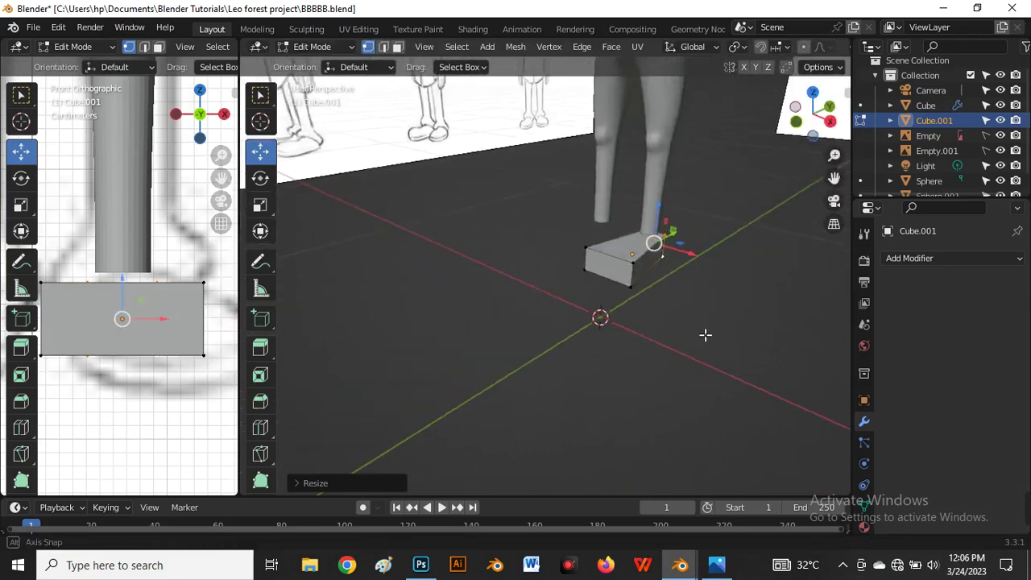
{"action": "scroll", "coordinate": [692, 305], "scroll_direction": "up", "scroll_amount": 4}
{"action": "mouse_move", "coordinate": [532, 207]}
{"action": "middle_mouse_down"}
{"action": "mouse_move", "coordinate": [520, 247]}
{"action": "mouse_move", "coordinate": [529, 208]}
{"action": "middle_mouse_up"}
{"action": "key", "text": "grave"}
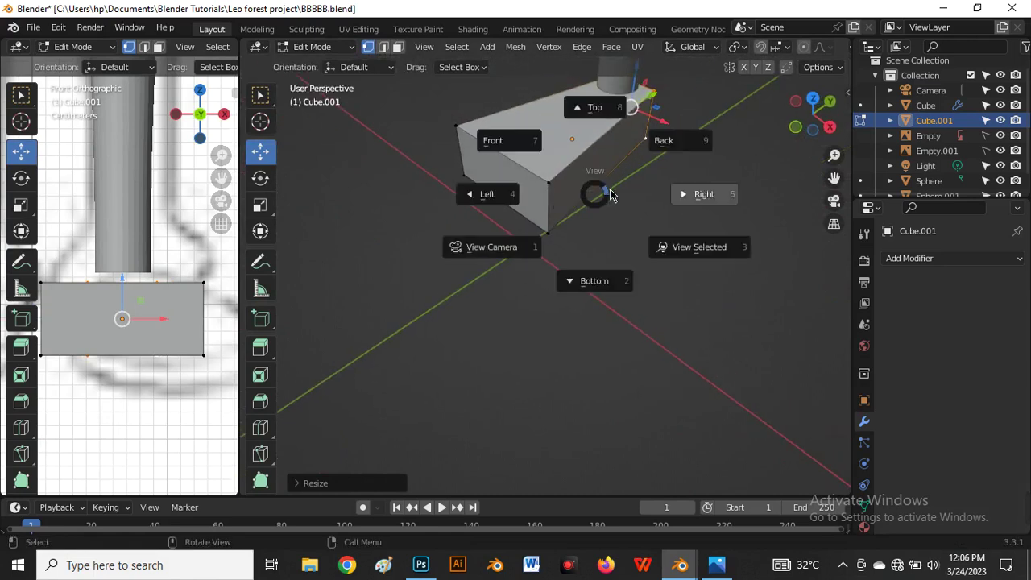
{"action": "left_click", "coordinate": [685, 199]}
{"action": "scroll", "coordinate": [494, 278], "scroll_direction": "down", "scroll_amount": 2}
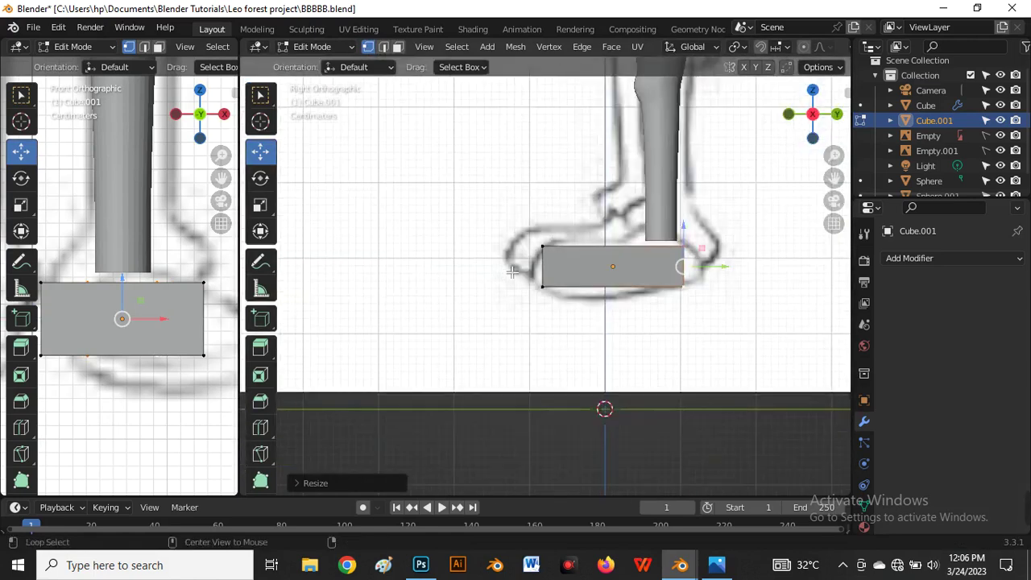
Lower the toe end's upper vertices along Z so the shoe block slopes down toward the toe.
{"action": "scroll", "coordinate": [513, 273], "scroll_direction": "up", "scroll_amount": 4}
{"action": "left_click", "coordinate": [471, 229]}
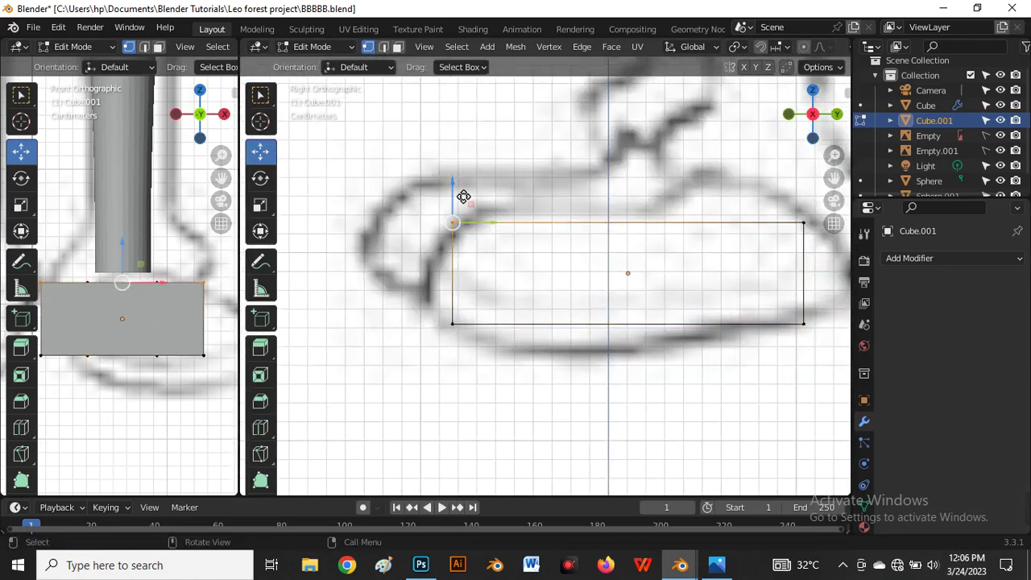
{"action": "left_click_drag", "start_coordinate": [463, 197], "coordinate": [464, 246]}
{"action": "scroll", "coordinate": [460, 243], "scroll_direction": "down", "scroll_amount": 1}
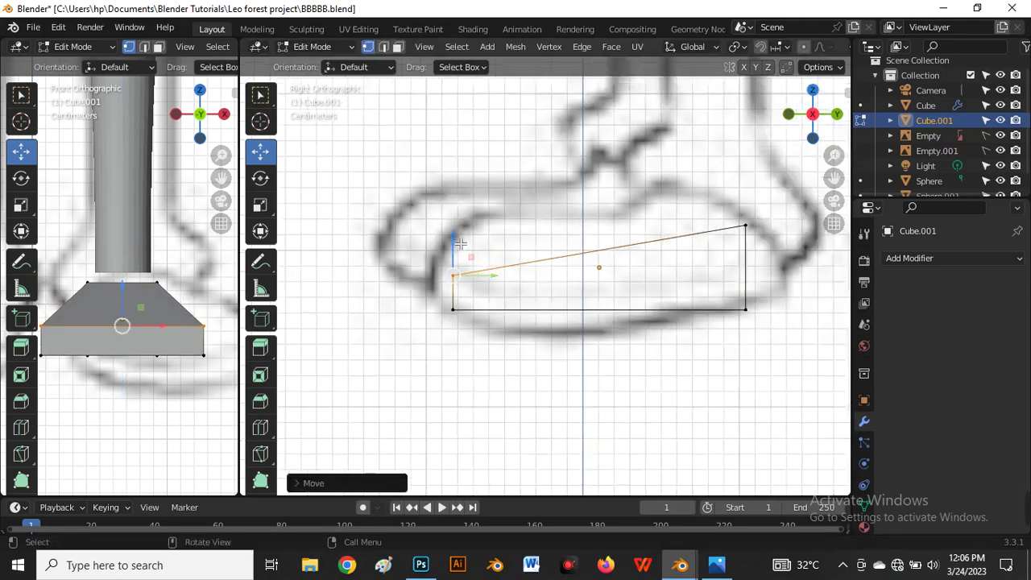
Add two evenly spaced loop cuts across the length of the shoe block.
{"action": "scroll", "coordinate": [460, 244], "scroll_direction": "down", "scroll_amount": 4}
{"action": "scroll", "coordinate": [494, 273], "scroll_direction": "up", "scroll_amount": 2}
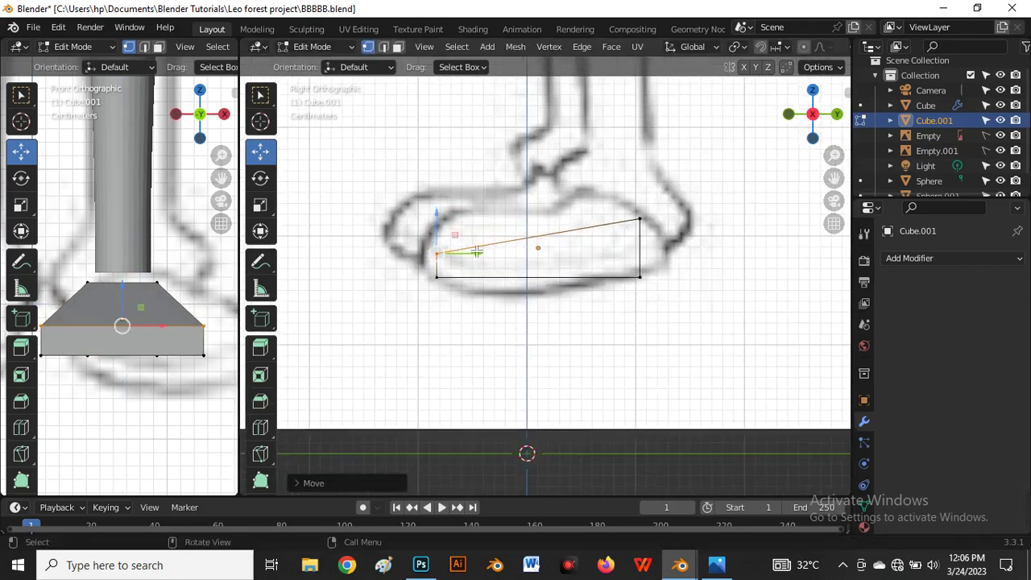
{"action": "key", "text": "ctrl+r"}
{"action": "scroll", "coordinate": [589, 254], "scroll_direction": "up", "scroll_amount": 1}
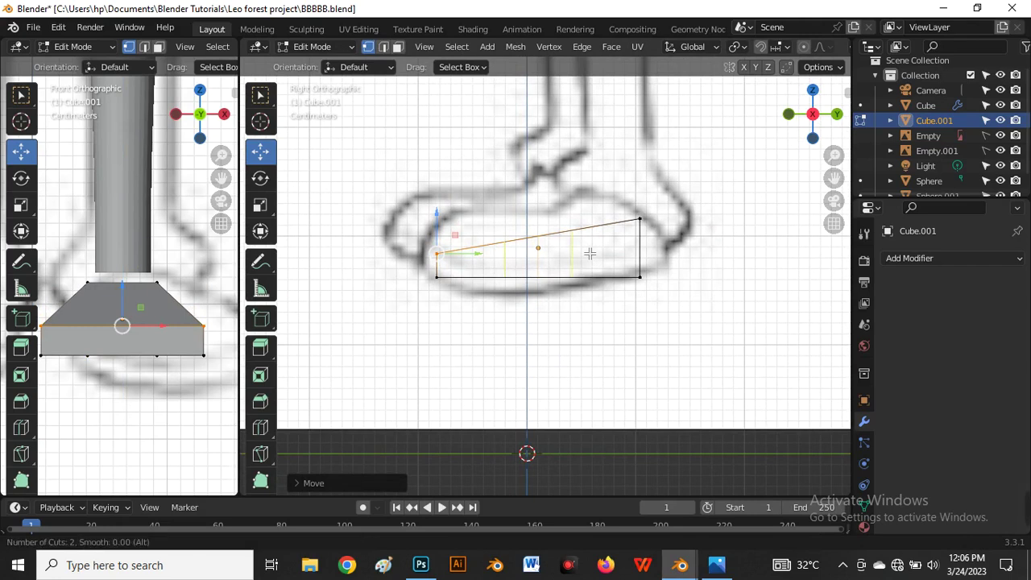
{"action": "left_click", "coordinate": [590, 254]}
{"action": "right_click", "coordinate": [590, 248]}
Raise the upper vertices of the rear loop cut and of the heel end to follow the side-view shoe drawing.
{"action": "scroll", "coordinate": [592, 246], "scroll_direction": "up", "scroll_amount": 2}
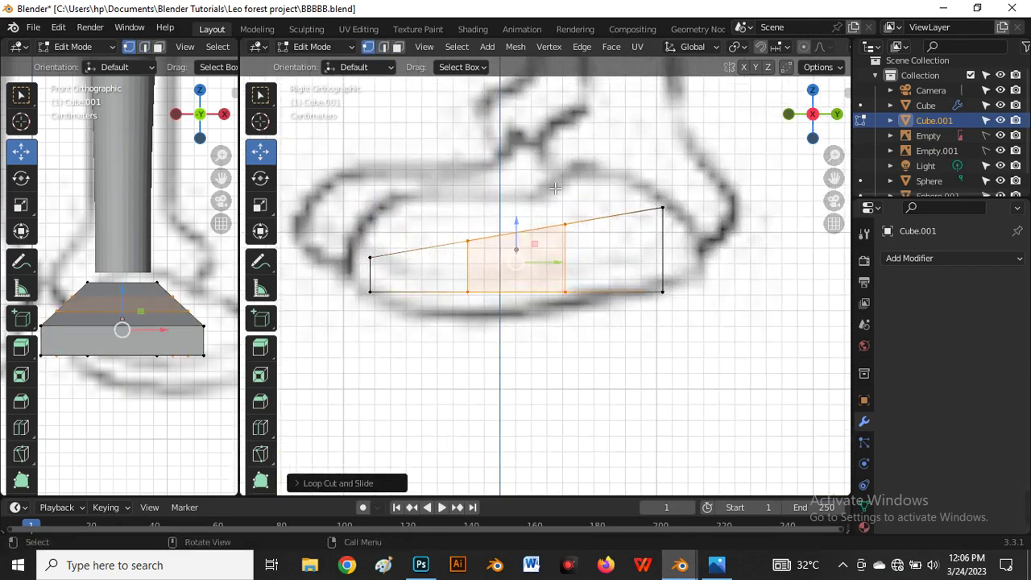
{"action": "left_click_drag", "start_coordinate": [601, 273], "coordinate": [601, 272]}
{"action": "left_click_drag", "start_coordinate": [569, 194], "coordinate": [564, 161]}
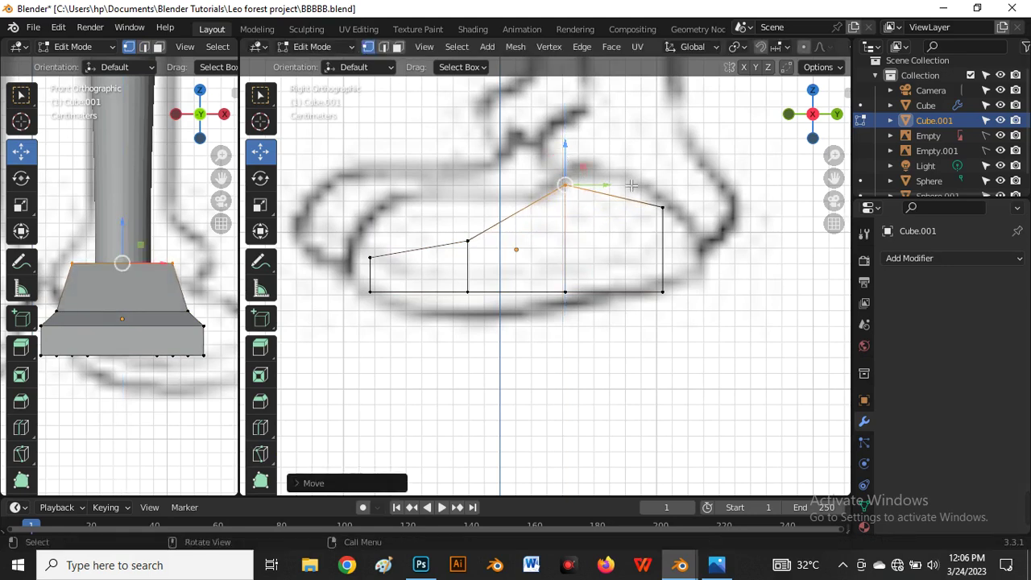
{"action": "left_click", "coordinate": [663, 207]}
{"action": "left_click_drag", "start_coordinate": [662, 184], "coordinate": [662, 157]}
Select the four vertices of the toe face and scale them along X to about 0.79.
{"action": "scroll", "coordinate": [519, 271], "scroll_direction": "down", "scroll_amount": 2}
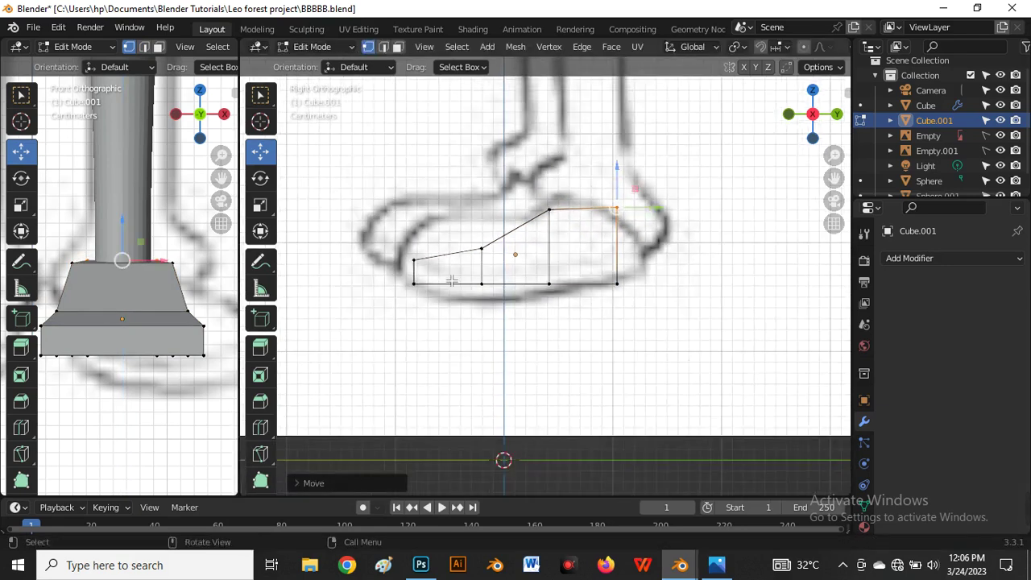
{"action": "middle_click_drag", "start_coordinate": [452, 280], "coordinate": [465, 340]}
{"action": "scroll", "coordinate": [465, 313], "scroll_direction": "down", "scroll_amount": 3}
{"action": "scroll", "coordinate": [464, 341], "scroll_direction": "up", "scroll_amount": 4}
{"action": "left_click", "coordinate": [411, 300]}
{"action": "left_click", "coordinate": [411, 320], "text": "shift"}
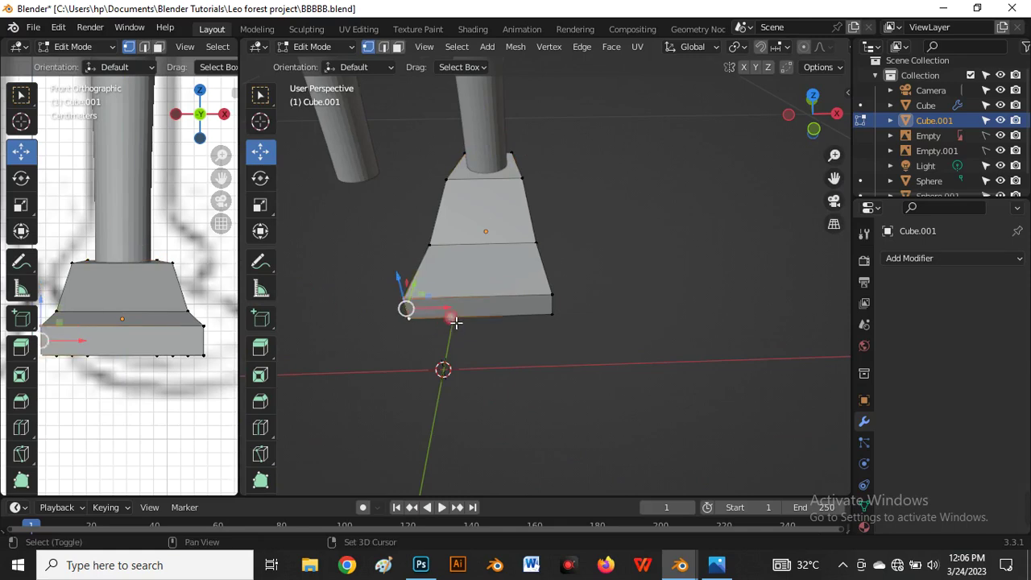
{"action": "left_click", "coordinate": [555, 297], "text": "shift"}
{"action": "left_click", "coordinate": [553, 315], "text": "shift"}
{"action": "key", "text": "s"}
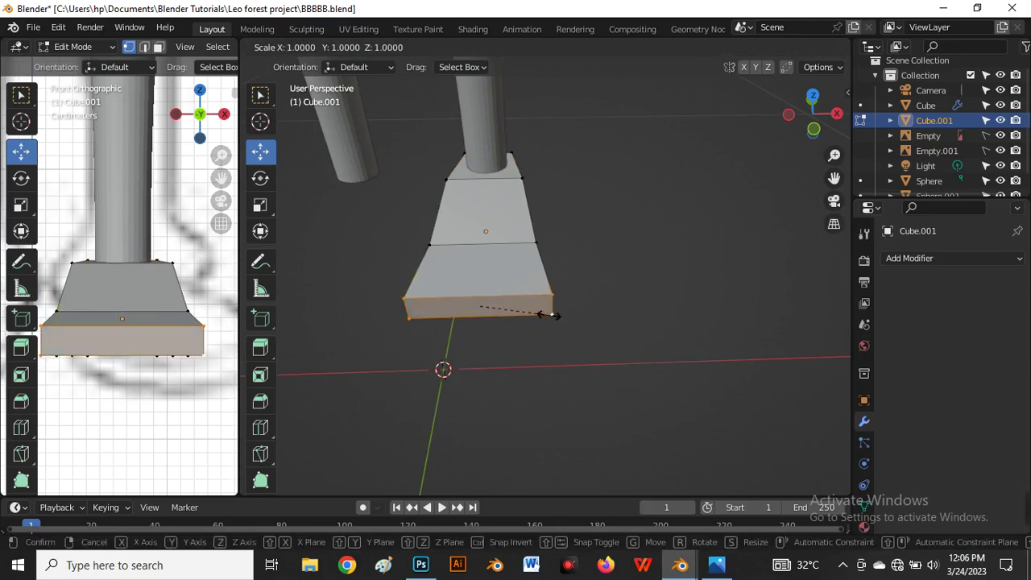
{"action": "key", "text": "x"}
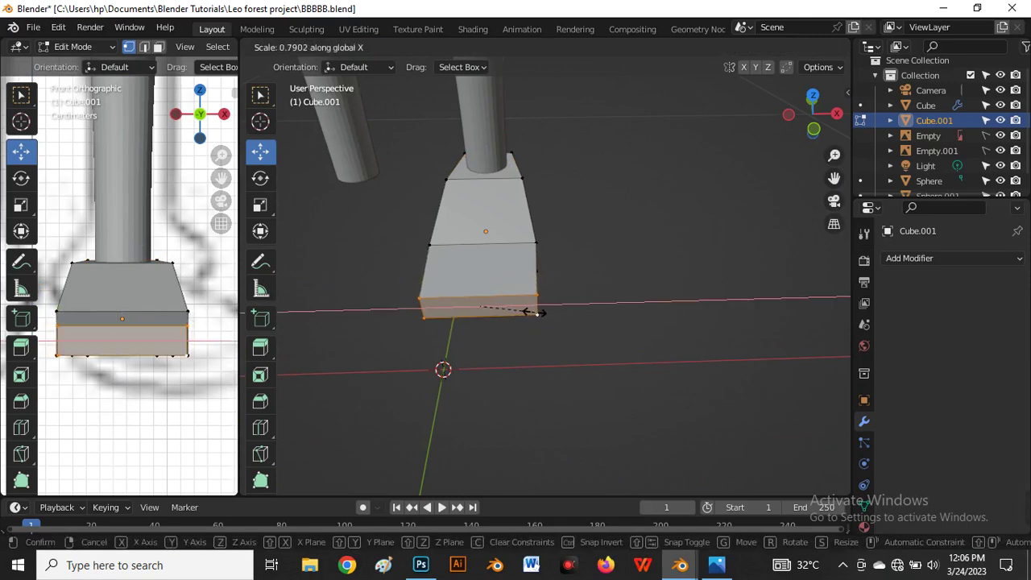
{"action": "left_click", "coordinate": [534, 312]}
Add a loop cut across the toe section and widen it along X by a factor of about 1.25.
{"action": "key", "text": "ctrl+r"}
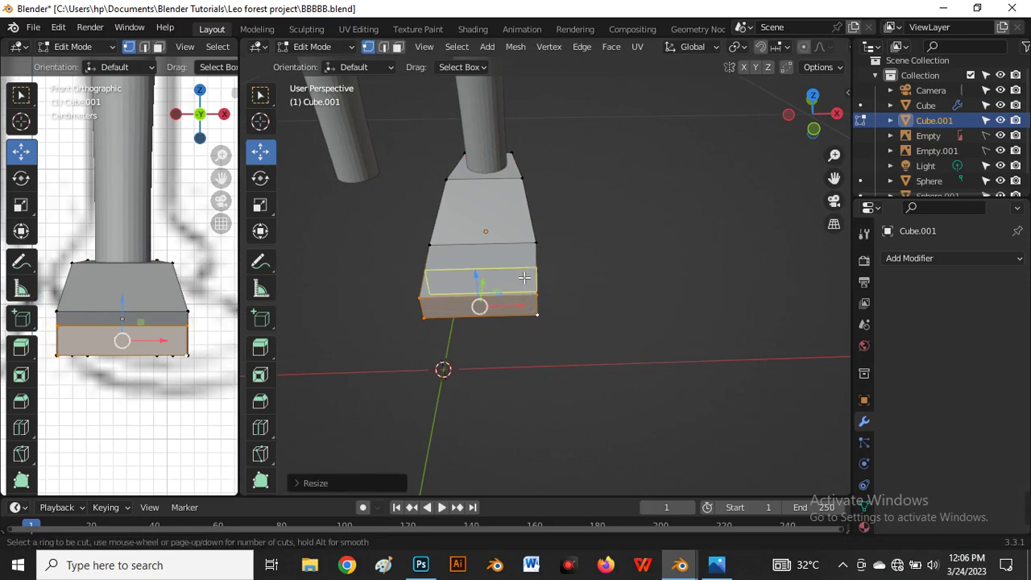
{"action": "left_click", "coordinate": [524, 278]}
{"action": "middle_click_drag", "start_coordinate": [524, 278], "coordinate": [458, 279]}
{"action": "key", "text": "s"}
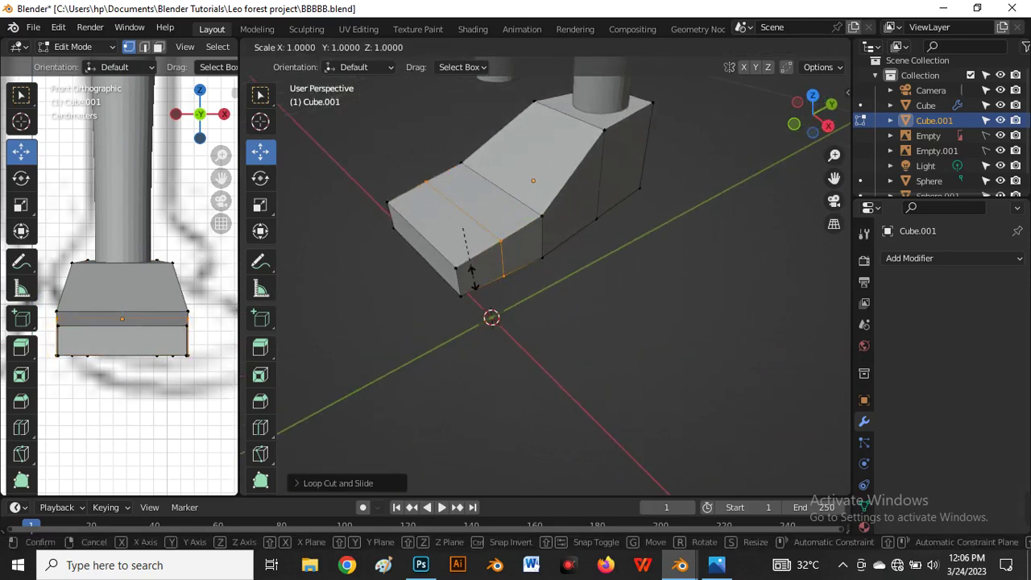
{"action": "key", "text": "x"}
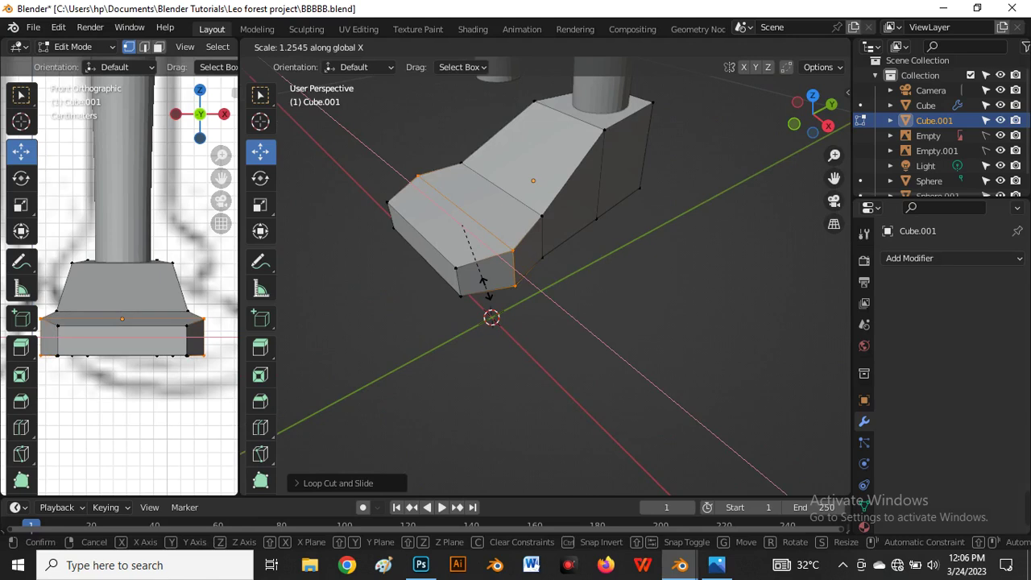
{"action": "left_click", "coordinate": [482, 279]}
Select the four vertices of the toe face again and scale them along X to about 0.87.
{"action": "middle_click_drag", "start_coordinate": [427, 318], "coordinate": [475, 322]}
{"action": "left_click", "coordinate": [489, 312]}
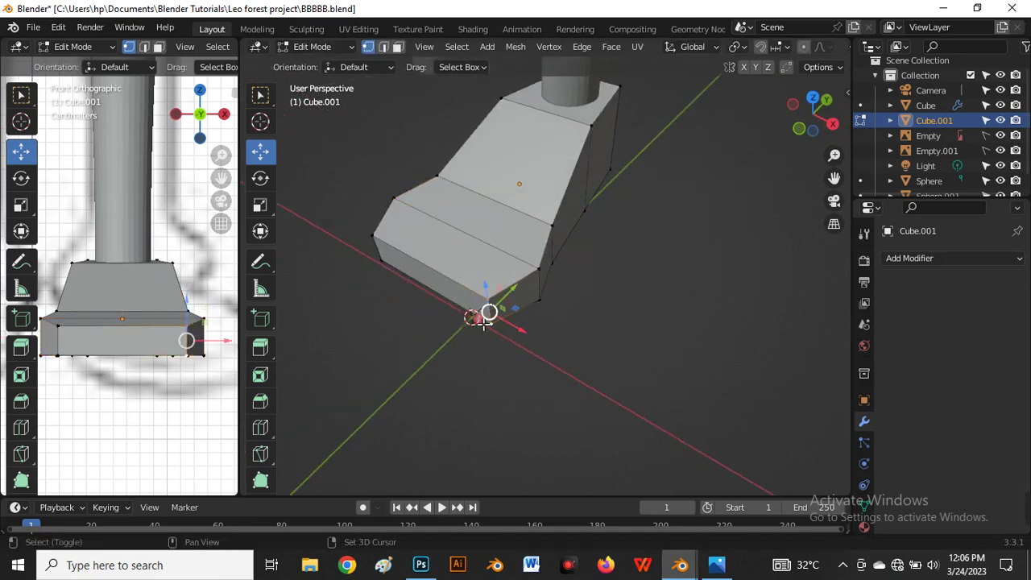
{"action": "left_click", "coordinate": [391, 266], "text": "alt"}
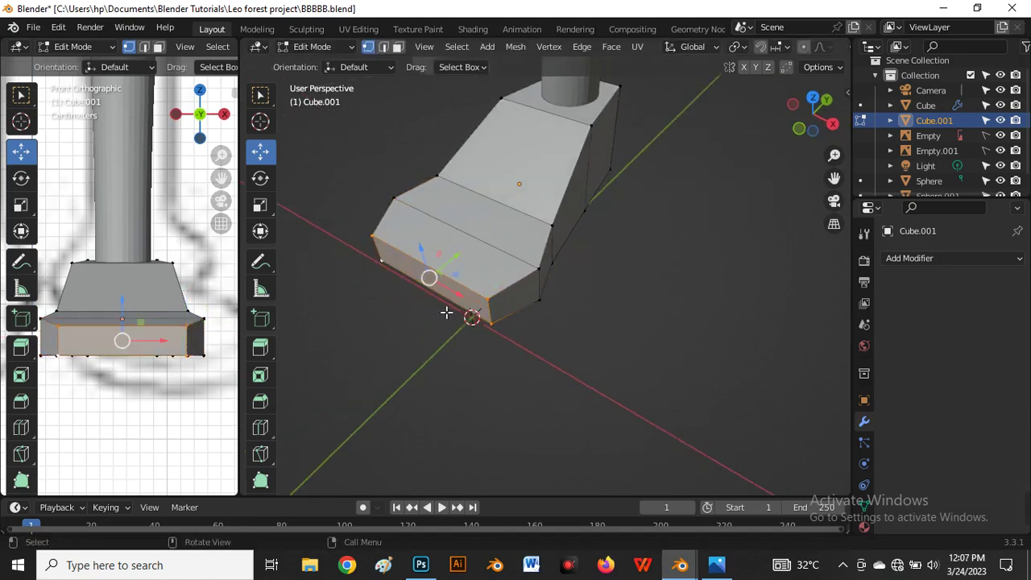
{"action": "key", "text": "s"}
{"action": "key", "text": "x"}
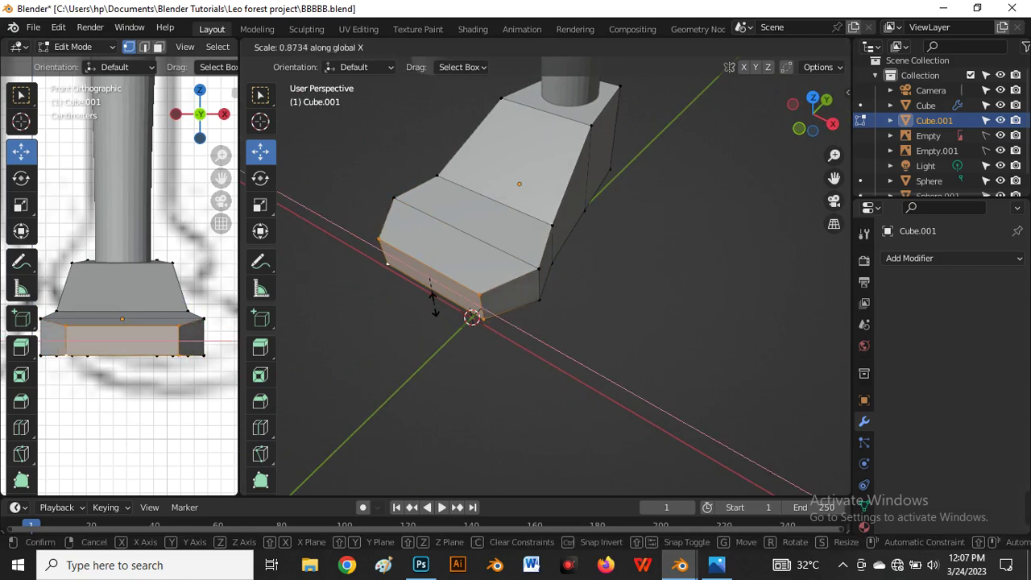
{"action": "left_click", "coordinate": [439, 310]}
Select the second edge loop behind the toe face and edge-slide it slightly toward the heel.
{"action": "middle_click_drag", "start_coordinate": [580, 369], "coordinate": [509, 315]}
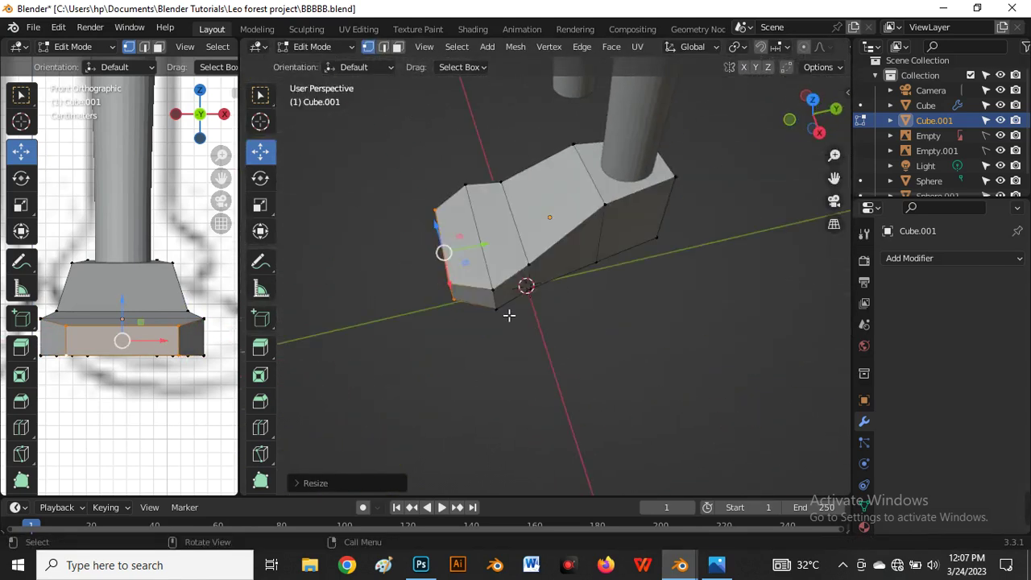
{"action": "left_click", "coordinate": [533, 268], "text": "alt"}
{"action": "key", "text": "g"}
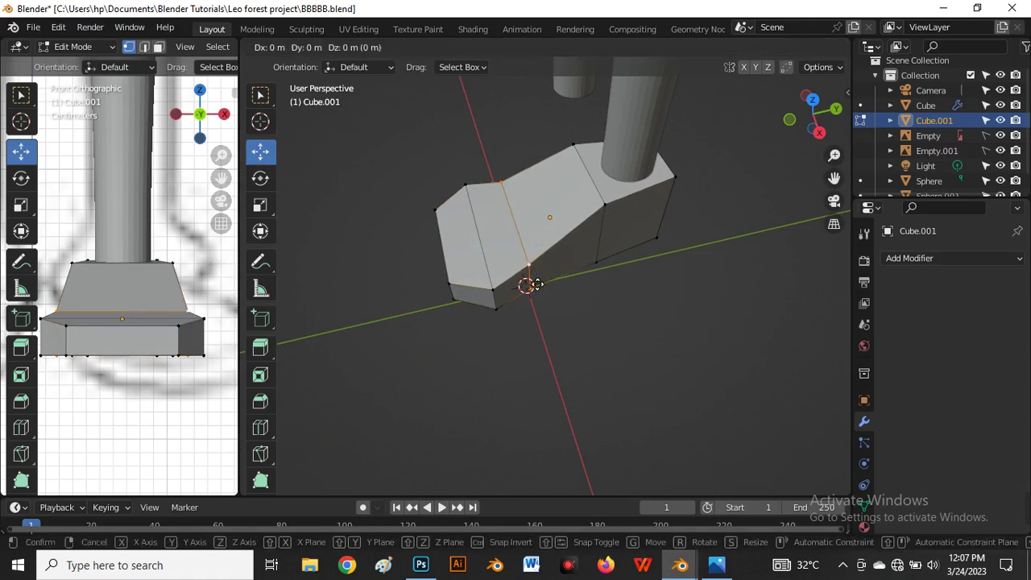
{"action": "right_click", "coordinate": [531, 285]}
{"action": "key", "text": "g"}
{"action": "key", "text": "g"}
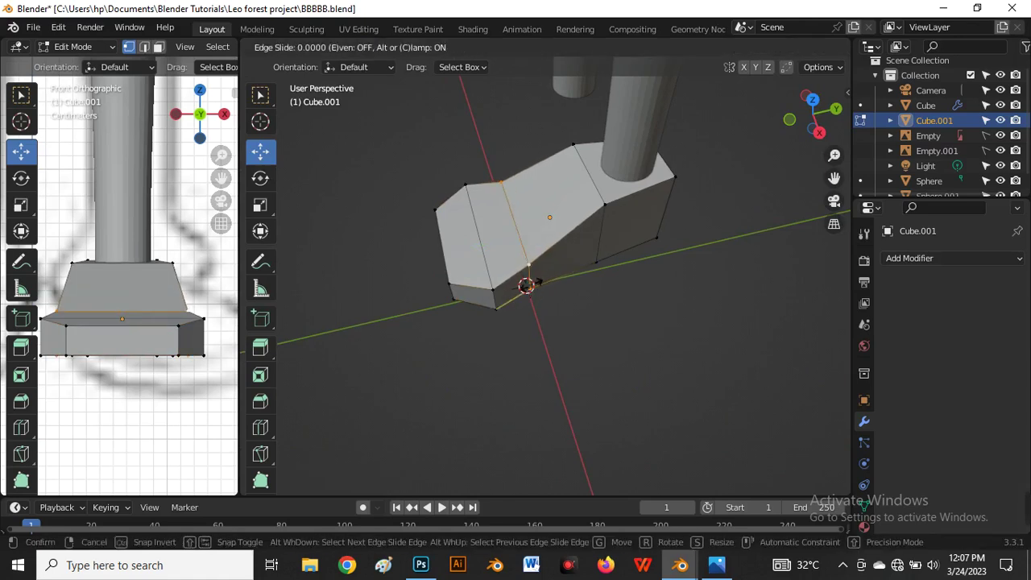
{"action": "left_click", "coordinate": [546, 287]}
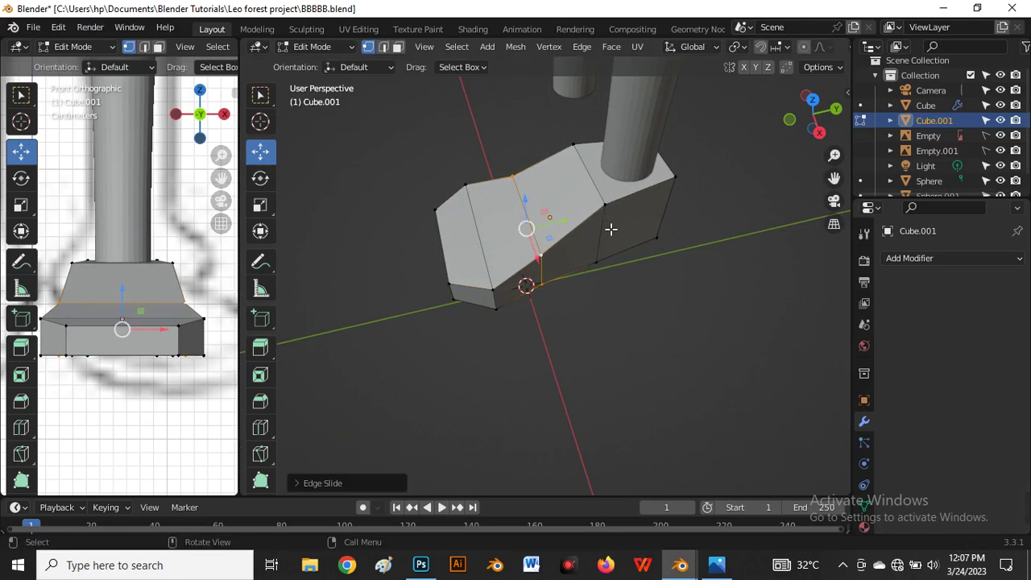
Narrow the edge loop just in front of the leg by scaling it along X to about 0.81.
{"action": "middle_click_drag", "start_coordinate": [591, 260], "coordinate": [617, 272]}
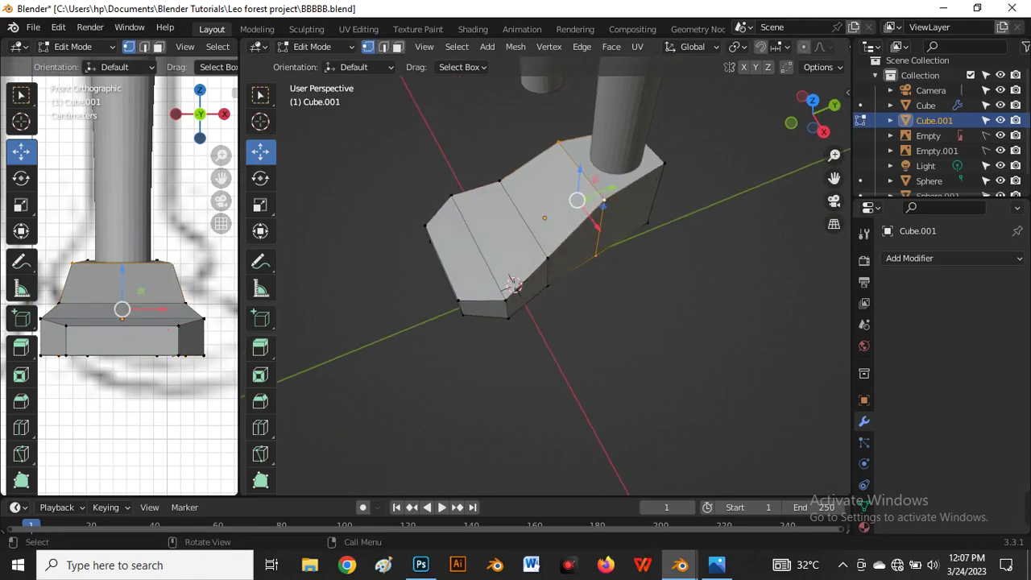
{"action": "key", "text": "s"}
{"action": "key", "text": "x"}
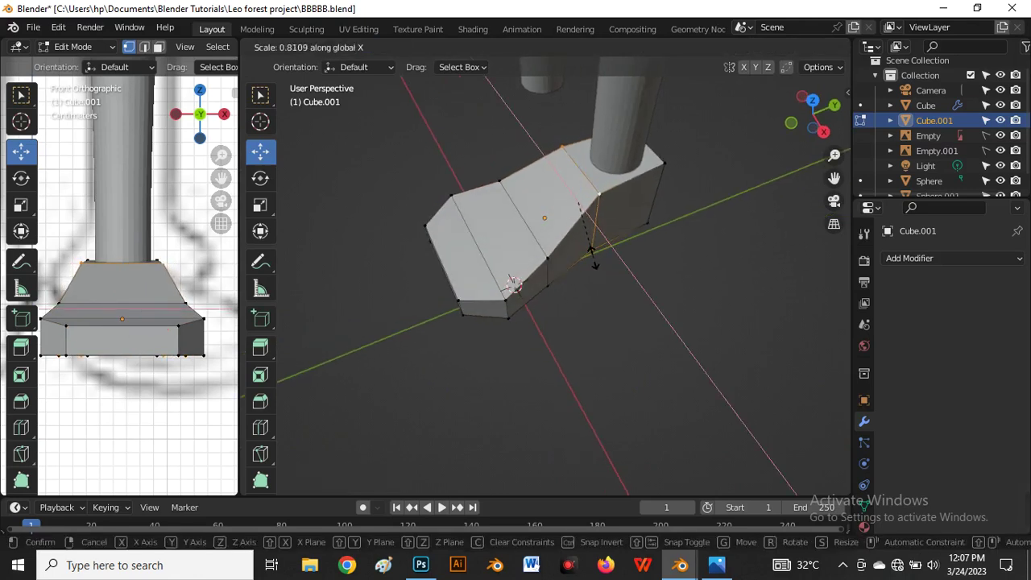
{"action": "left_click", "coordinate": [593, 261]}
Isolate the shoe in local view and add a loop cut across the middle of its heel section.
{"action": "middle_click_drag", "start_coordinate": [588, 266], "coordinate": [459, 297]}
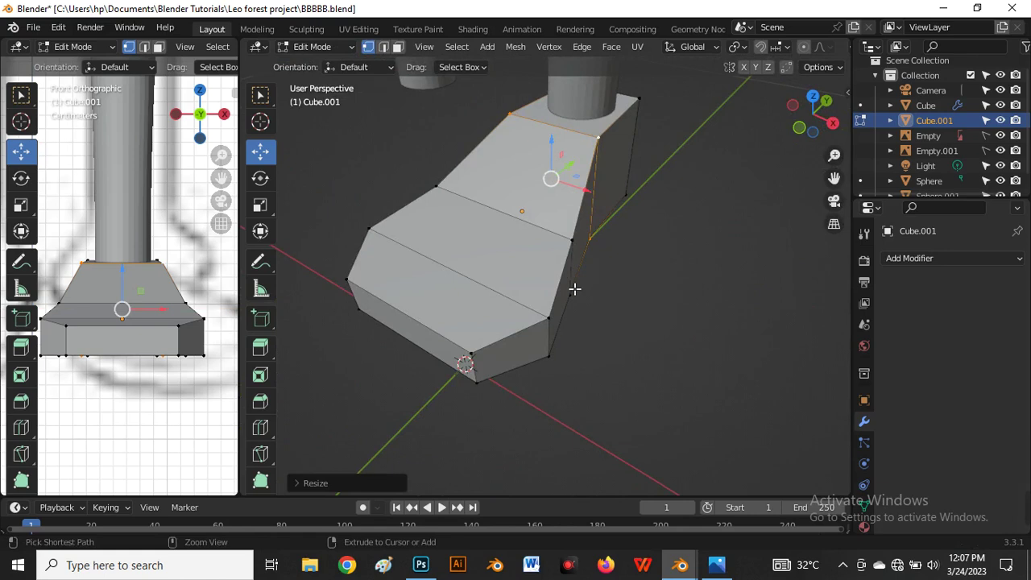
{"action": "middle_click_drag", "start_coordinate": [574, 288], "coordinate": [713, 218]}
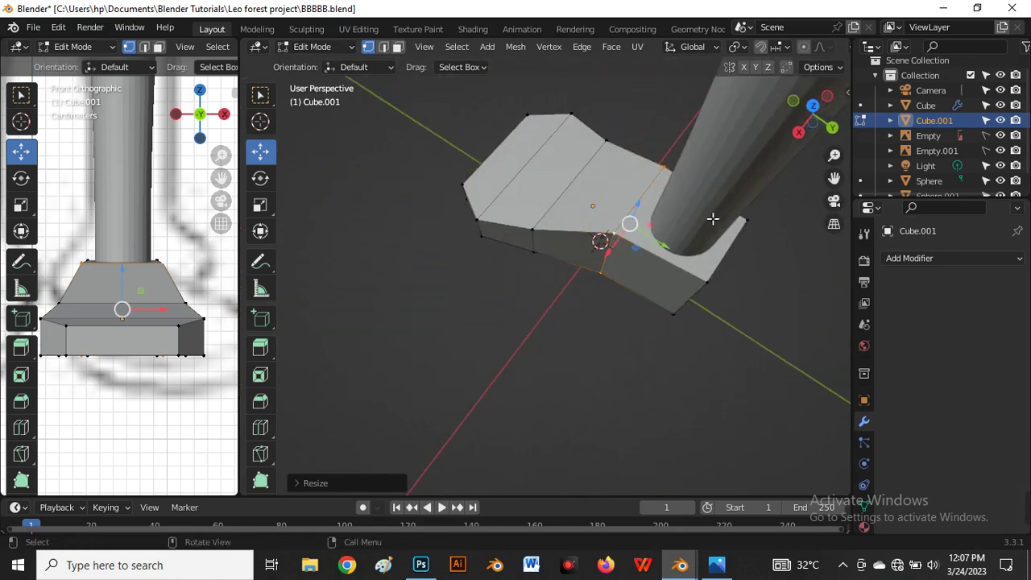
{"action": "key", "text": "KP_Divide"}
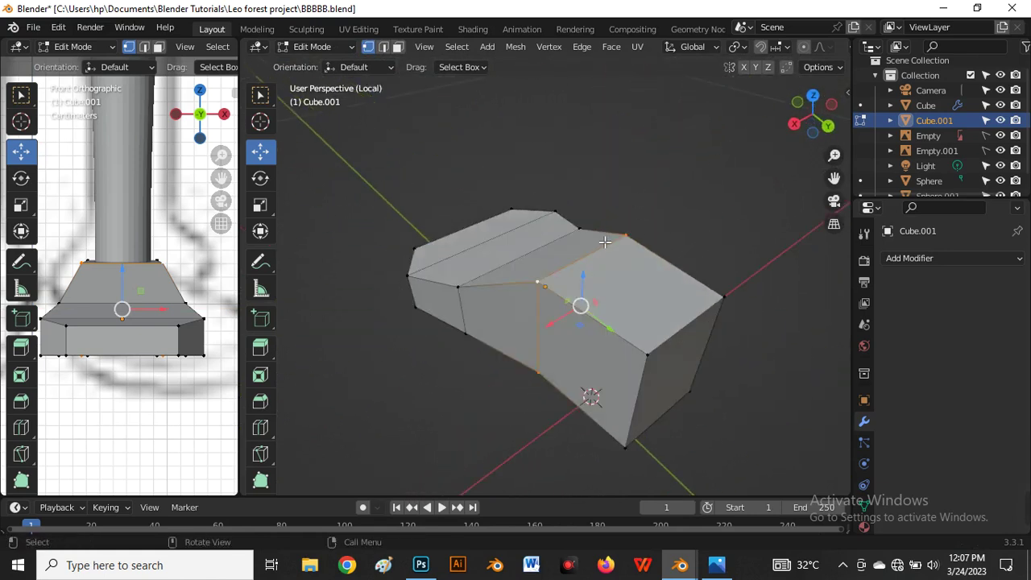
{"action": "key", "text": "ctrl+r"}
{"action": "left_click", "coordinate": [626, 315]}
{"action": "left_click", "coordinate": [621, 338]}
{"action": "middle_click_drag", "start_coordinate": [622, 338], "coordinate": [633, 344]}
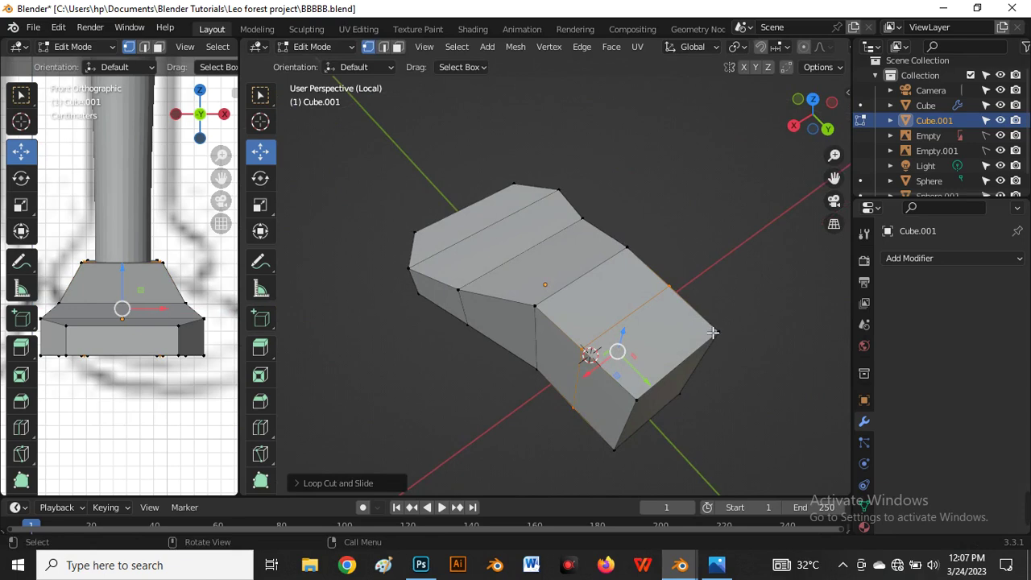
Add a centred lengthwise loop cut that splits the shoe from toe to heel.
{"action": "key", "text": "ctrl+r"}
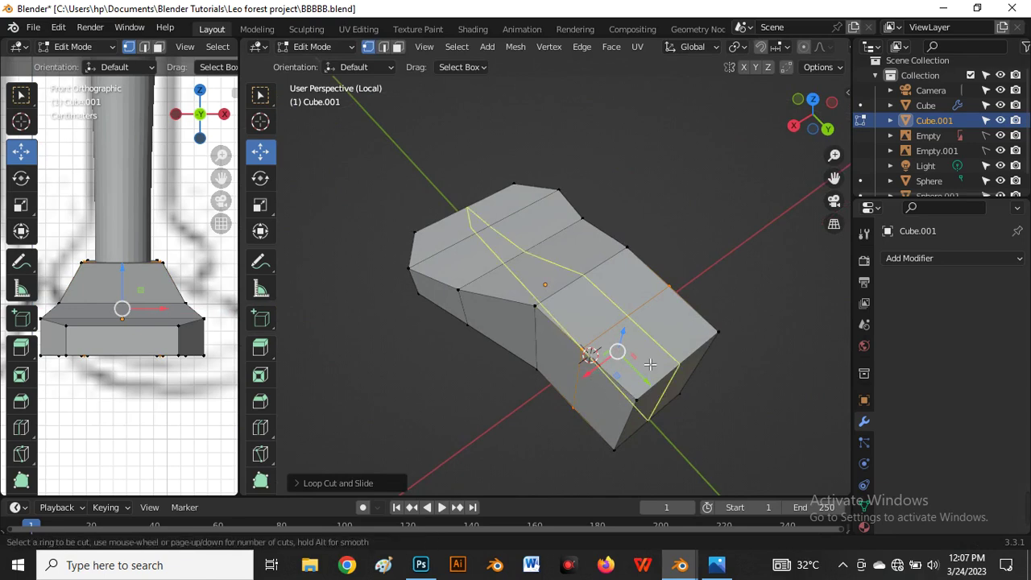
{"action": "left_click", "coordinate": [650, 364]}
{"action": "left_click", "coordinate": [650, 364]}
{"action": "middle_click_drag", "start_coordinate": [616, 377], "coordinate": [622, 389]}
Select the four top faces of the heel section and delete them to open the shoe for the leg.
{"action": "middle_click_drag", "start_coordinate": [604, 314], "coordinate": [597, 321]}
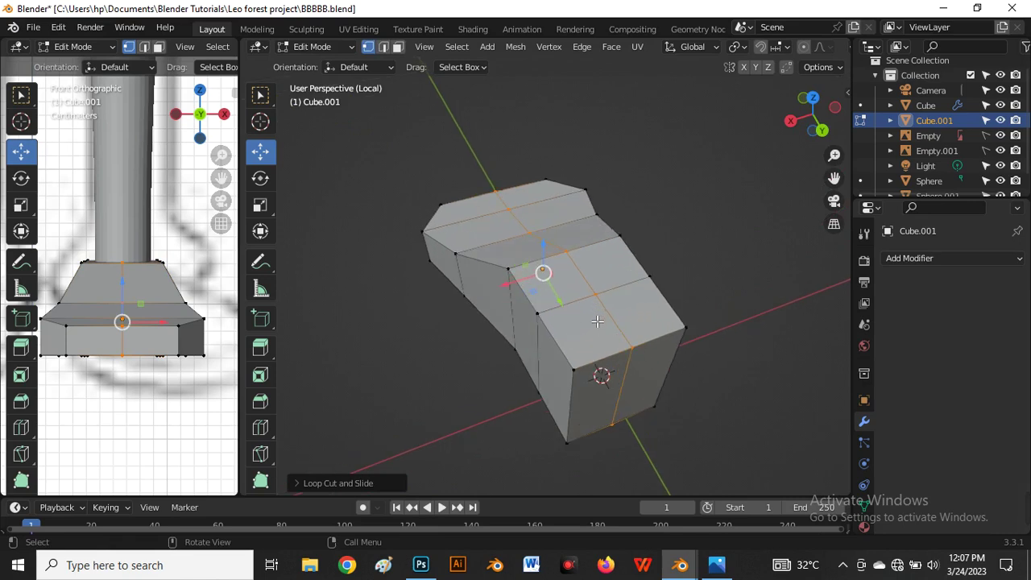
{"action": "key", "text": "3"}
{"action": "left_click", "coordinate": [569, 278]}
{"action": "left_click", "coordinate": [630, 282], "text": "shift"}
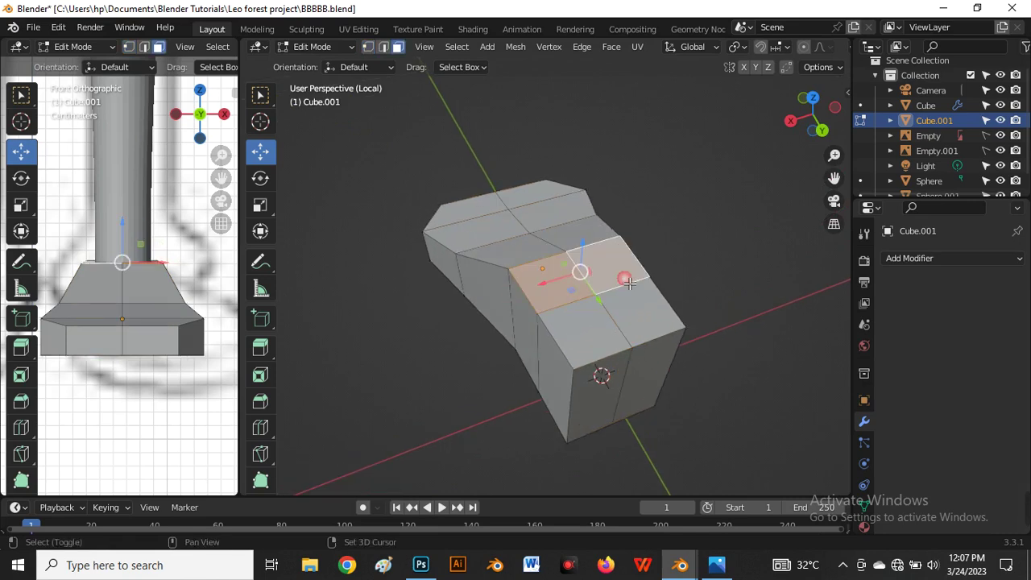
{"action": "left_click", "coordinate": [639, 302], "text": "shift"}
{"action": "left_click", "coordinate": [594, 324], "text": "shift"}
{"action": "middle_click_drag", "start_coordinate": [589, 365], "coordinate": [597, 368]}
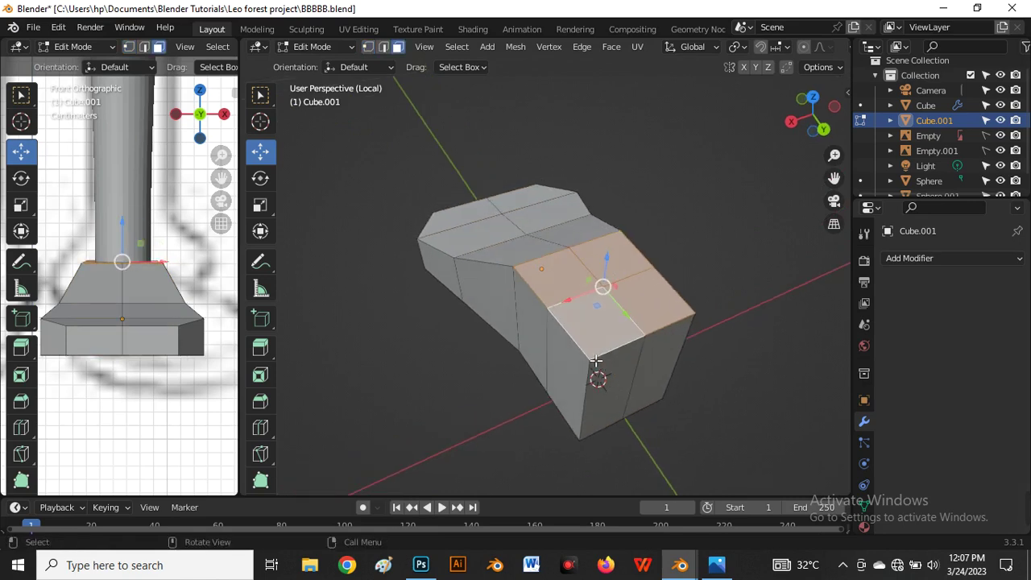
{"action": "key", "text": "x"}
{"action": "middle_click_drag", "start_coordinate": [572, 353], "coordinate": [656, 350]}
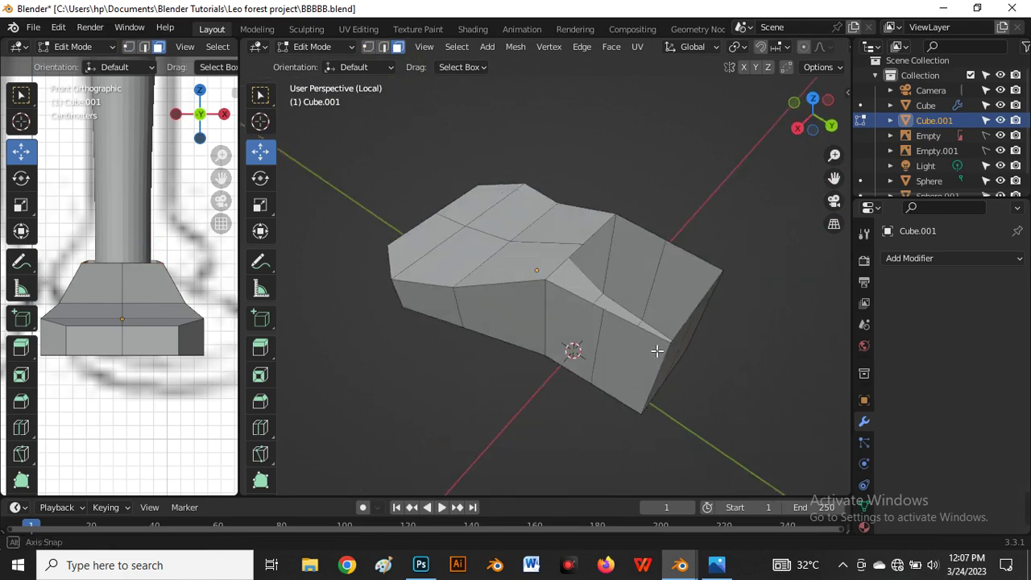
Select the edge loop around the shoe opening and round it with LoopTools Circle.
{"action": "key", "text": "2"}
{"action": "middle_click_drag", "start_coordinate": [516, 320], "coordinate": [600, 339]}
{"action": "scroll", "coordinate": [599, 340], "scroll_direction": "up", "scroll_amount": 2}
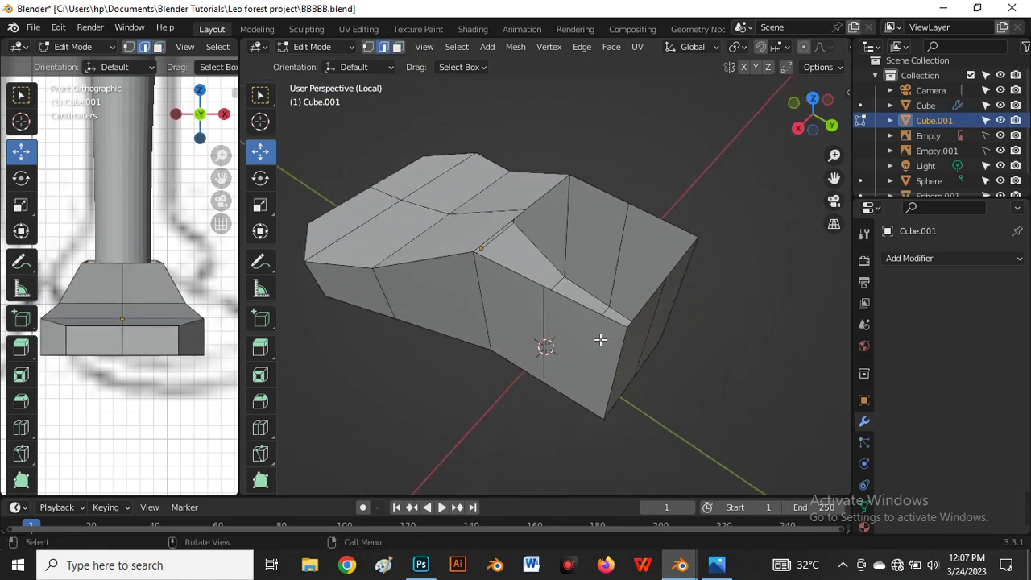
{"action": "left_click", "coordinate": [500, 233], "text": "alt"}
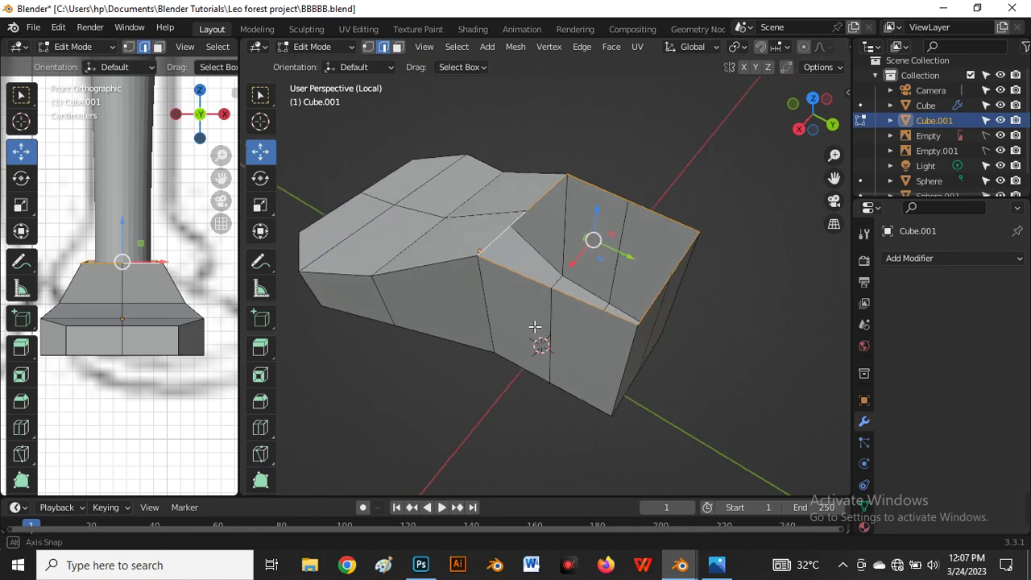
{"action": "right_click", "coordinate": [583, 230]}
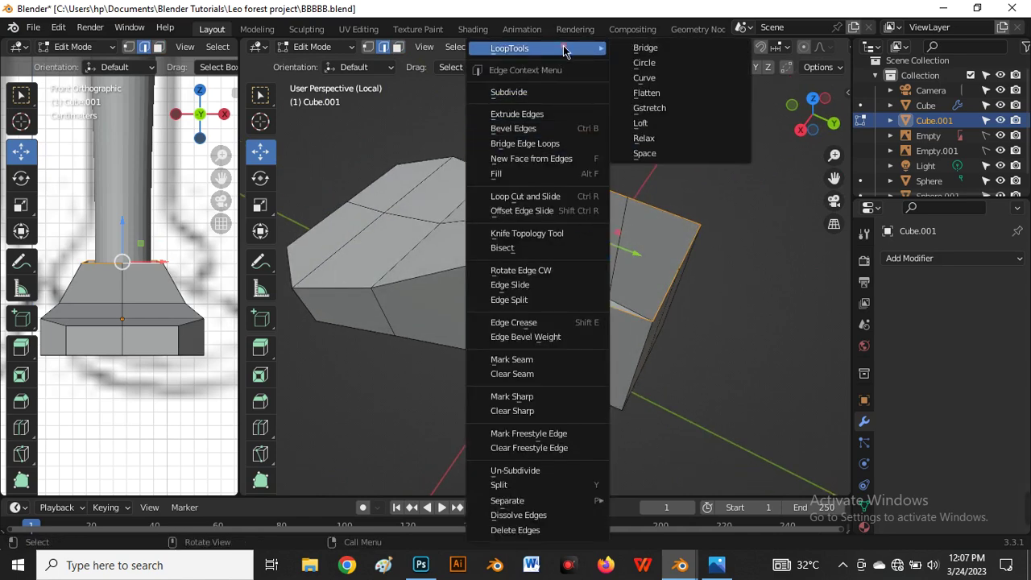
{"action": "left_click", "coordinate": [645, 63]}
{"action": "scroll", "coordinate": [575, 277], "scroll_direction": "down", "scroll_amount": 2}
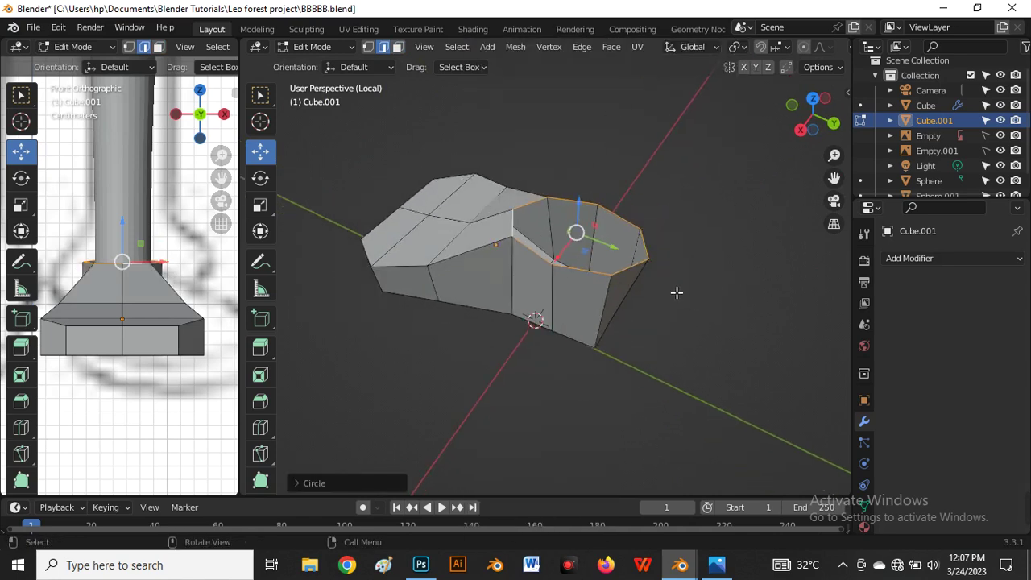
Scale the shoe's opening loop narrower along Y in side view and shift it slightly toward the toe.
{"action": "key", "text": "grave"}
{"action": "left_click", "coordinate": [772, 282]}
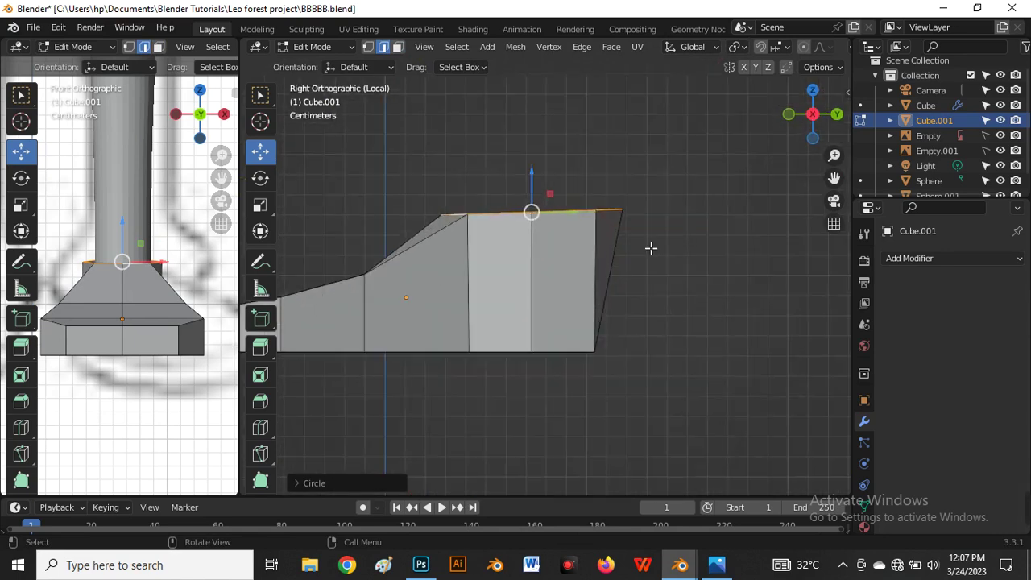
{"action": "key", "text": "s"}
{"action": "key", "text": "y"}
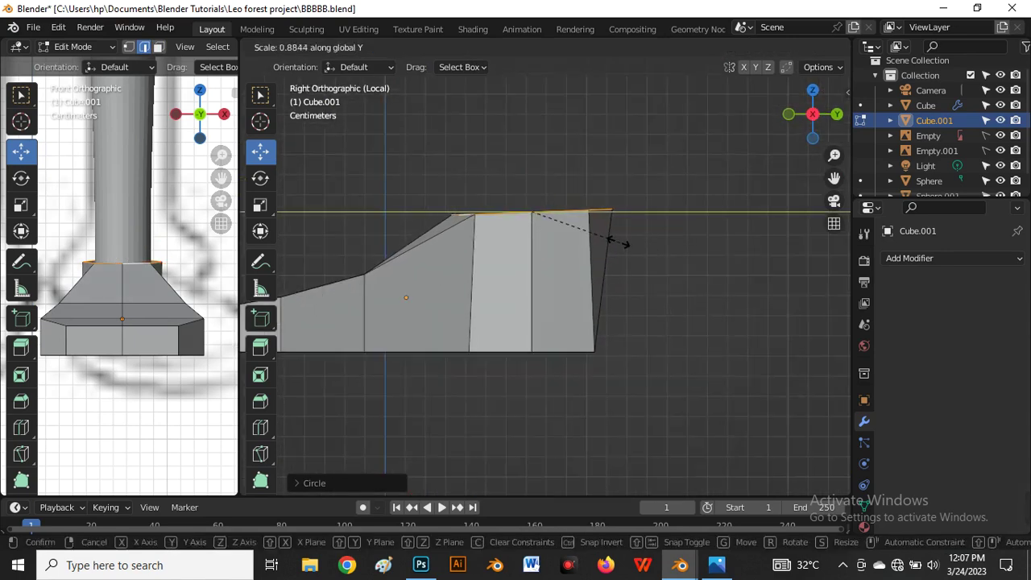
{"action": "left_click", "coordinate": [622, 246]}
{"action": "left_click_drag", "start_coordinate": [569, 214], "coordinate": [561, 215]}
Shift the two bottom corner vertices of the heel toward the toe and scale them closer together along X to round the heel.
{"action": "middle_click_drag", "start_coordinate": [561, 215], "coordinate": [620, 269]}
{"action": "left_click", "coordinate": [645, 285]}
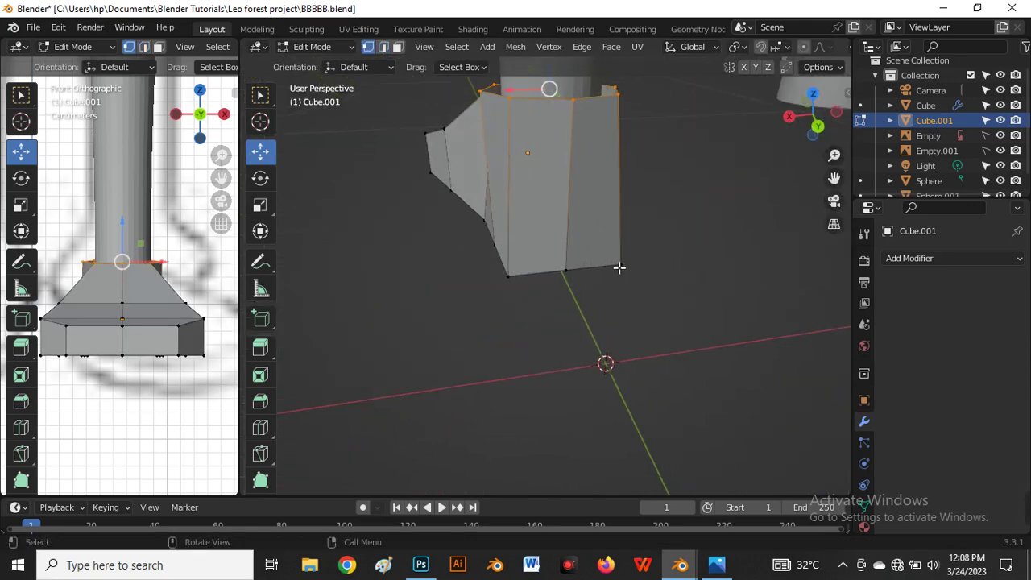
{"action": "middle_click_drag", "start_coordinate": [562, 315], "coordinate": [616, 380]}
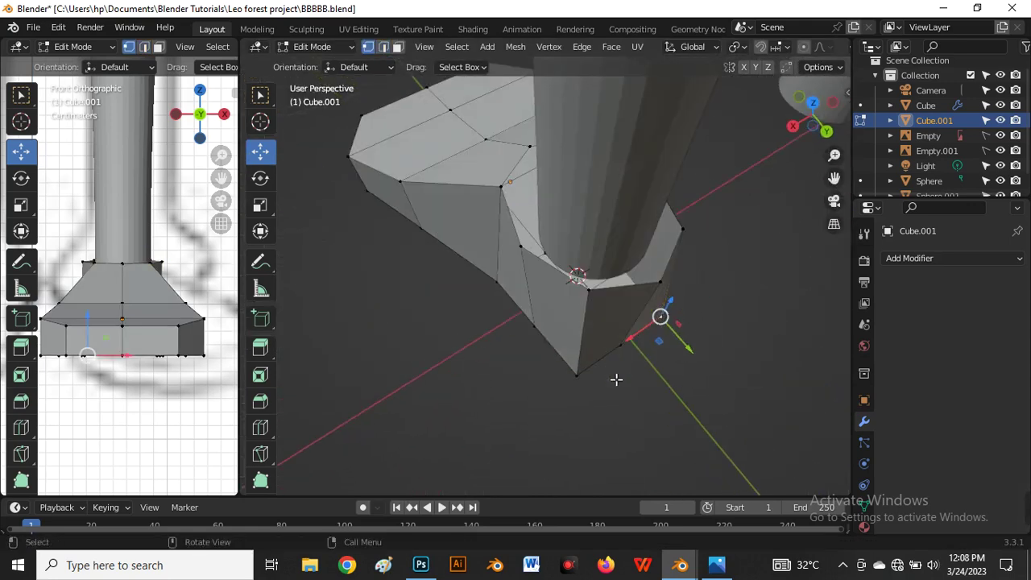
{"action": "left_click", "coordinate": [572, 379], "text": "shift"}
{"action": "left_click_drag", "start_coordinate": [655, 385], "coordinate": [638, 362]}
{"action": "middle_click_drag", "start_coordinate": [636, 362], "coordinate": [562, 319]}
{"action": "key", "text": "s"}
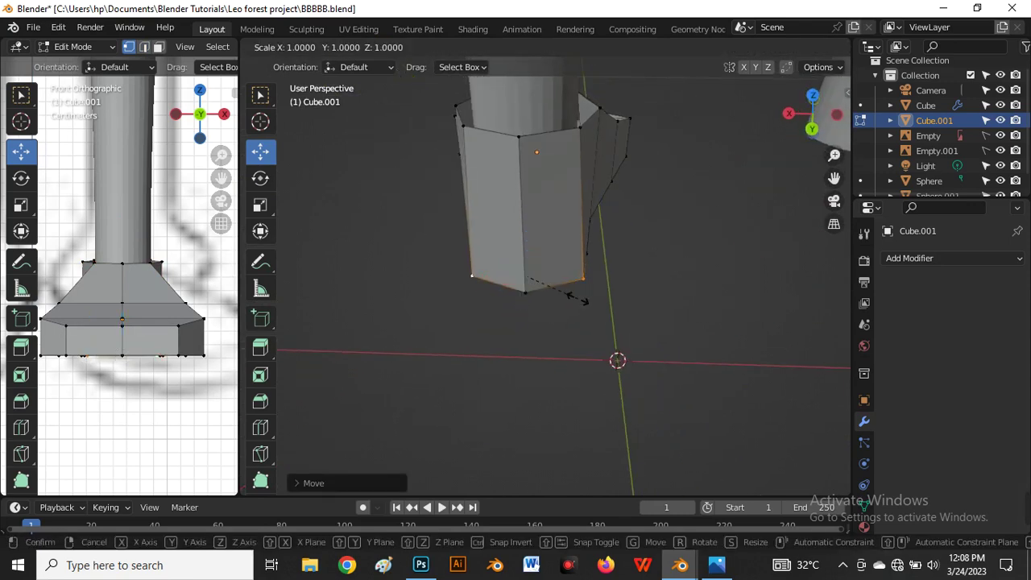
{"action": "key", "text": "x"}
{"action": "left_click", "coordinate": [573, 299]}
Scale the pair of sole edge vertices at the instep closer together along X to narrow the shoe's waist.
{"action": "middle_click_drag", "start_coordinate": [520, 304], "coordinate": [560, 208]}
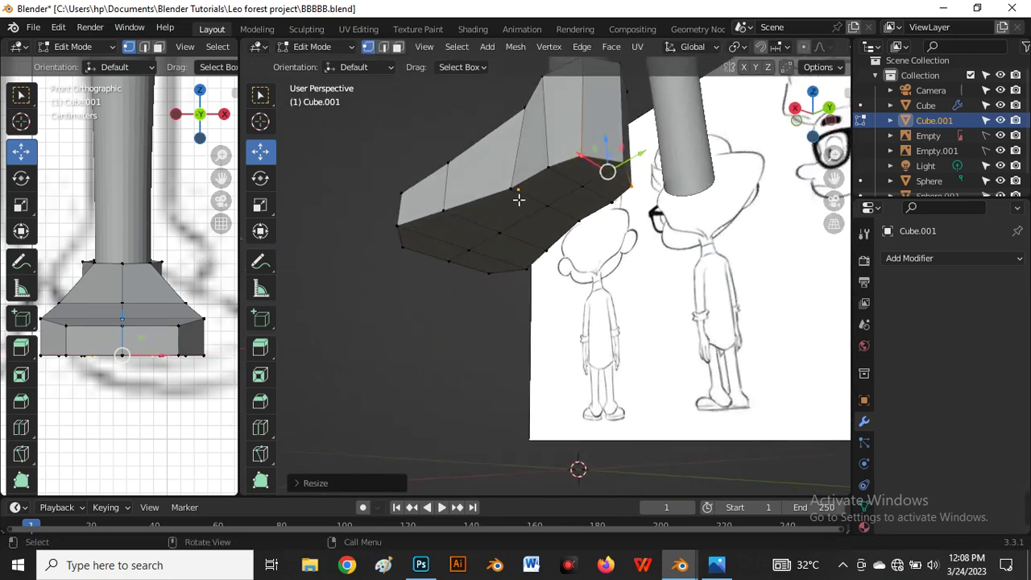
{"action": "left_click", "coordinate": [522, 201]}
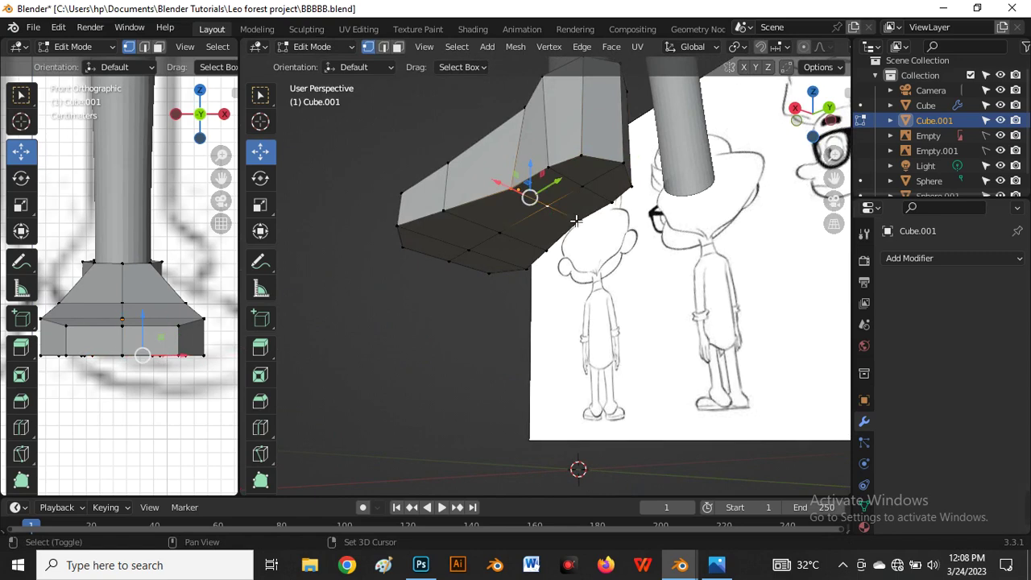
{"action": "middle_click_drag", "start_coordinate": [571, 251], "coordinate": [565, 288]}
{"action": "key", "text": "s"}
{"action": "key", "text": "x"}
{"action": "left_click", "coordinate": [555, 241]}
Raise the centre-line vertices on top of the shoe's front along Z to form a ridge.
{"action": "left_click", "coordinate": [504, 264]}
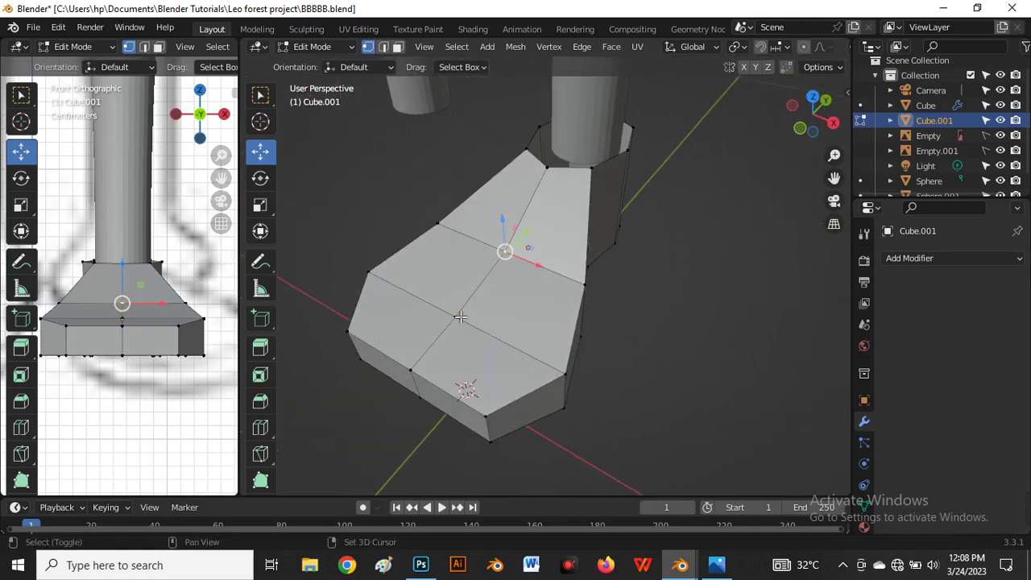
{"action": "middle_click_drag", "start_coordinate": [432, 382], "coordinate": [460, 282]}
{"action": "key", "text": "g"}
{"action": "key", "text": "z"}
{"action": "left_click", "coordinate": [419, 198]}
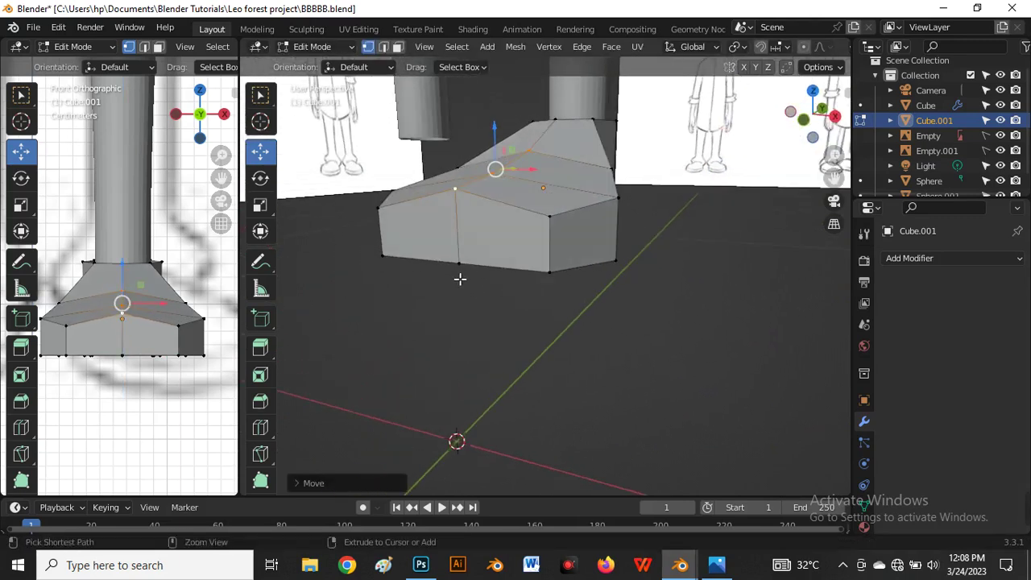
Add a centred horizontal loop cut around the side walls of the shoe.
{"action": "key", "text": "ctrl+r"}
{"action": "left_click", "coordinate": [470, 230]}
{"action": "right_click", "coordinate": [465, 231]}
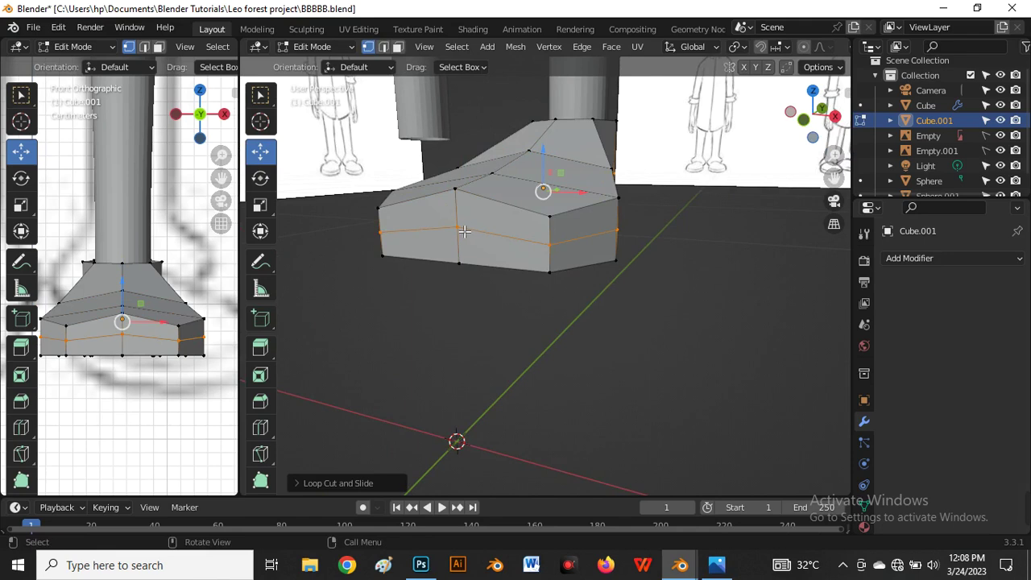
Select the toe vertices of the new side loop and move them forward along Y.
{"action": "left_click", "coordinate": [401, 237]}
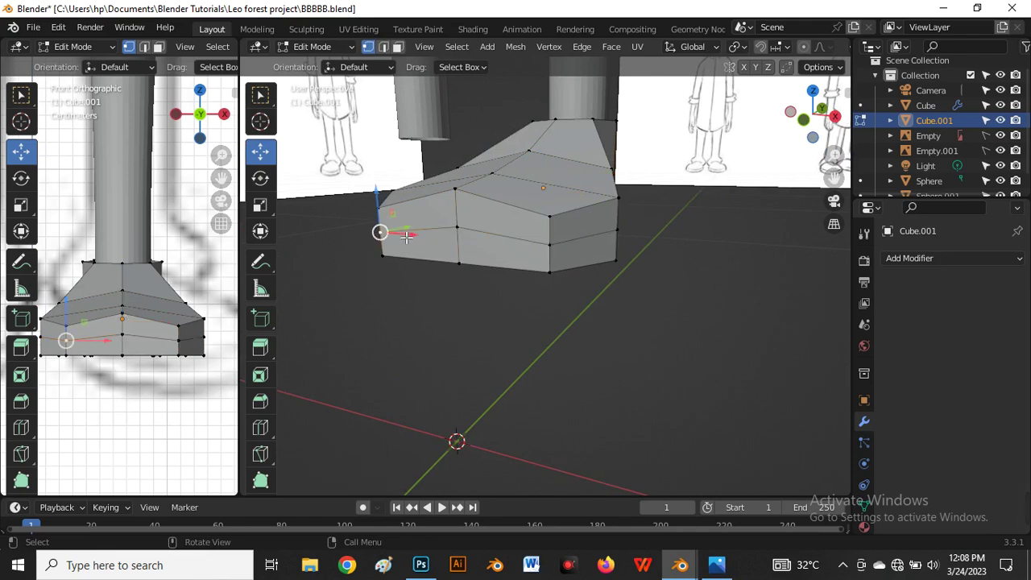
{"action": "left_click", "coordinate": [545, 247], "text": "shift"}
{"action": "left_click", "coordinate": [637, 265]}
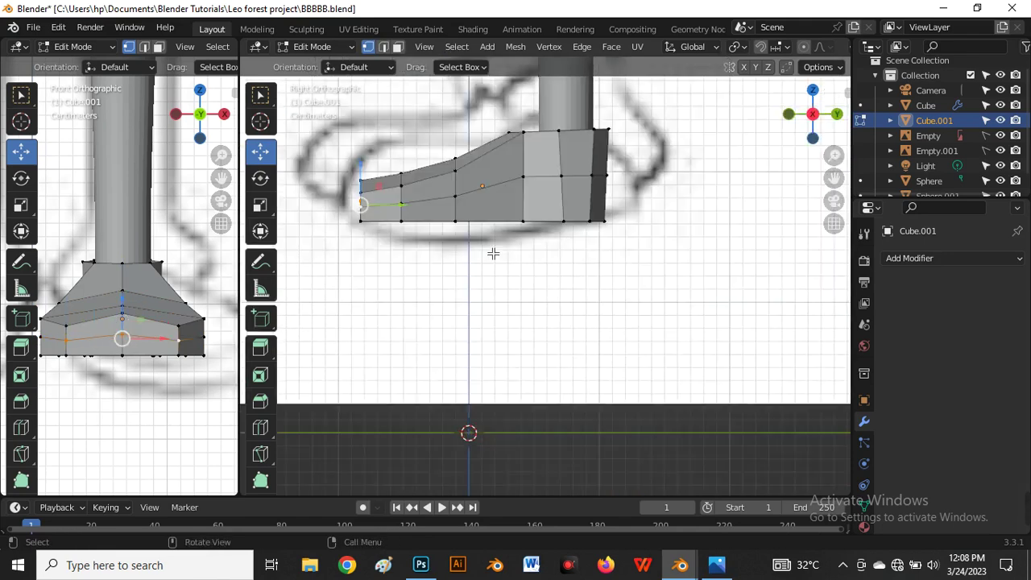
{"action": "key", "text": "g"}
{"action": "key", "text": "y"}
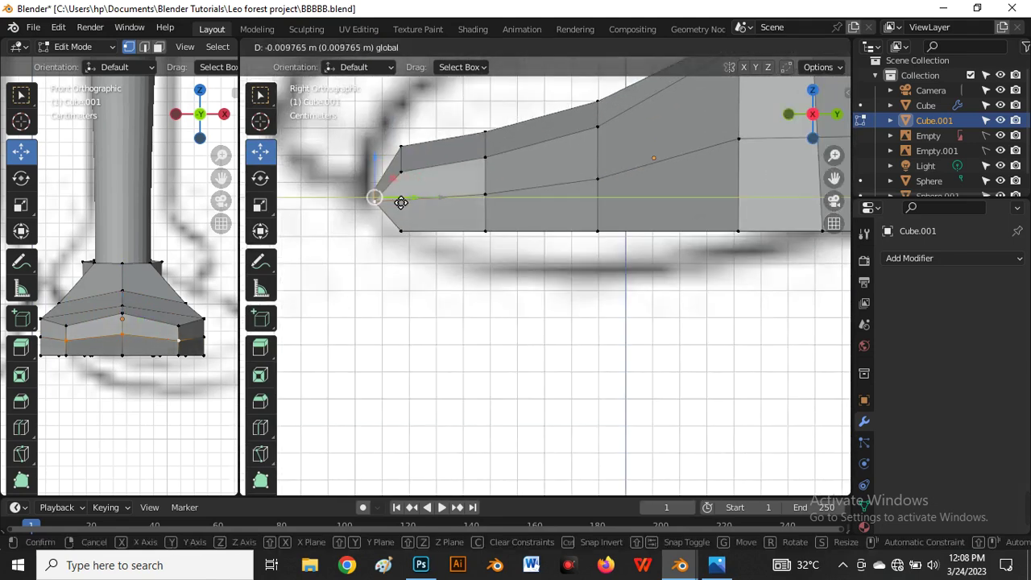
{"action": "left_click_drag", "start_coordinate": [401, 202], "coordinate": [410, 195]}
Pull the corner vertices of the toe's middle row back so the toe tapers toward its centre.
{"action": "left_click", "coordinate": [377, 211]}
{"action": "scroll", "coordinate": [410, 184], "scroll_direction": "down", "scroll_amount": 1}
{"action": "middle_click_drag", "start_coordinate": [417, 185], "coordinate": [519, 310]}
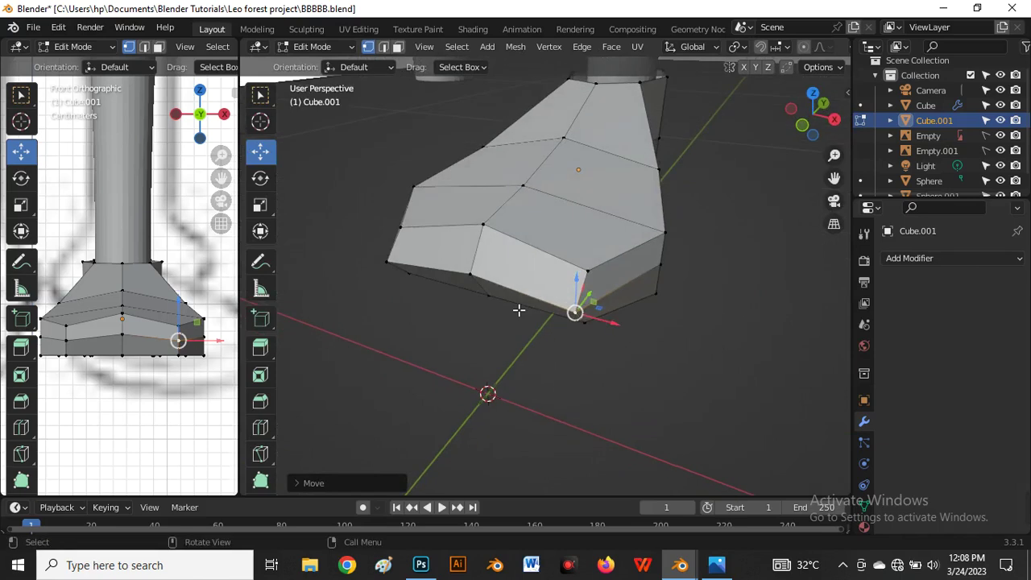
{"action": "middle_click_drag", "start_coordinate": [476, 265], "coordinate": [410, 309]}
{"action": "left_click", "coordinate": [419, 278]}
{"action": "left_click_drag", "start_coordinate": [404, 299], "coordinate": [387, 311]}
Move the upper corner vertex of the toe inward to soften the toe outline.
{"action": "middle_click_drag", "start_coordinate": [387, 311], "coordinate": [451, 319]}
{"action": "left_click", "coordinate": [481, 290]}
{"action": "left_click", "coordinate": [333, 282]}
{"action": "middle_click_drag", "start_coordinate": [344, 299], "coordinate": [473, 434]}
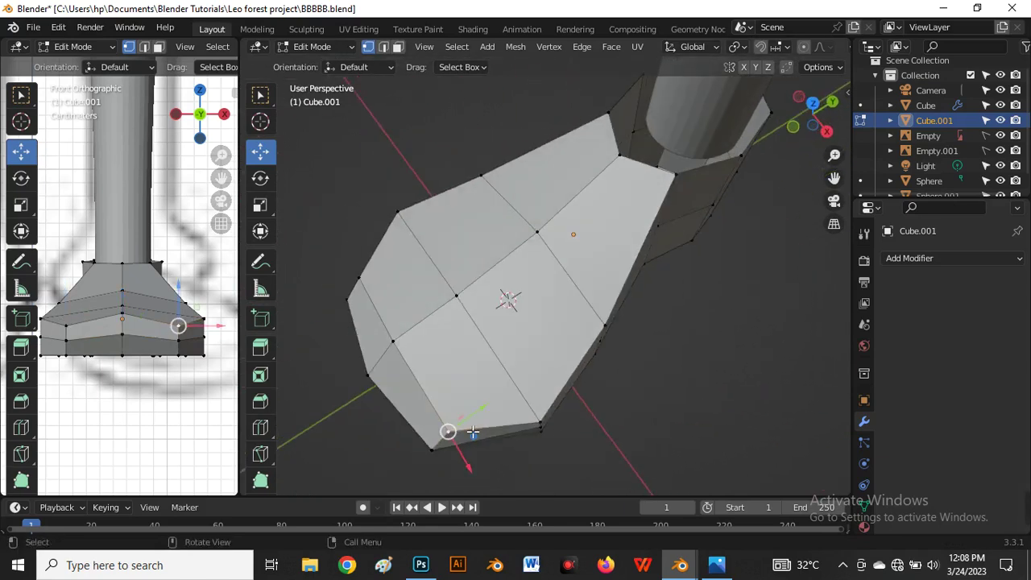
{"action": "left_click_drag", "start_coordinate": [477, 482], "coordinate": [470, 410]}
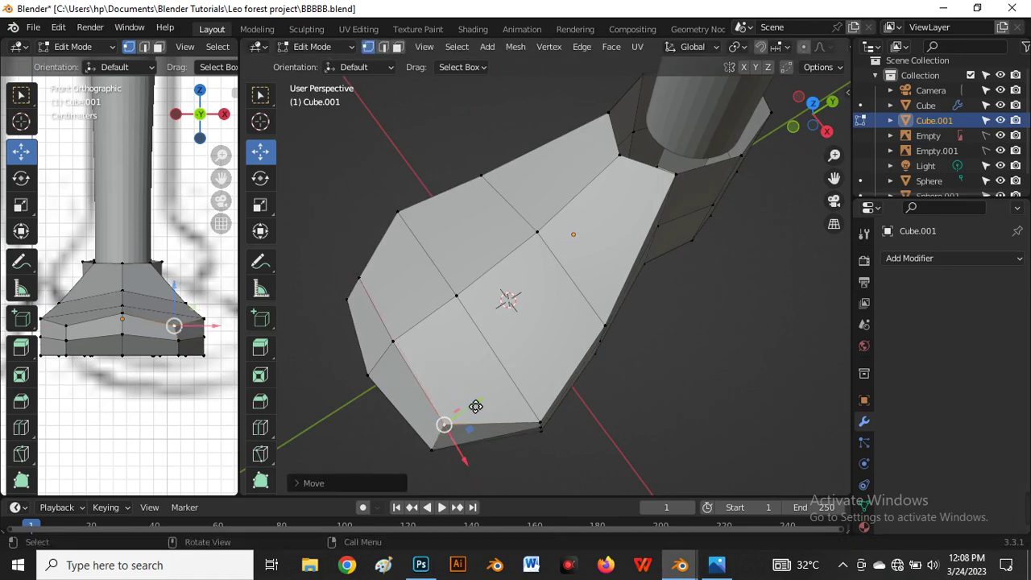
Move the upper side vertices behind the toe inward on both sides of the shoe.
{"action": "left_click", "coordinate": [398, 211]}
{"action": "left_click_drag", "start_coordinate": [396, 212], "coordinate": [410, 228]}
{"action": "middle_click_drag", "start_coordinate": [410, 228], "coordinate": [503, 299]}
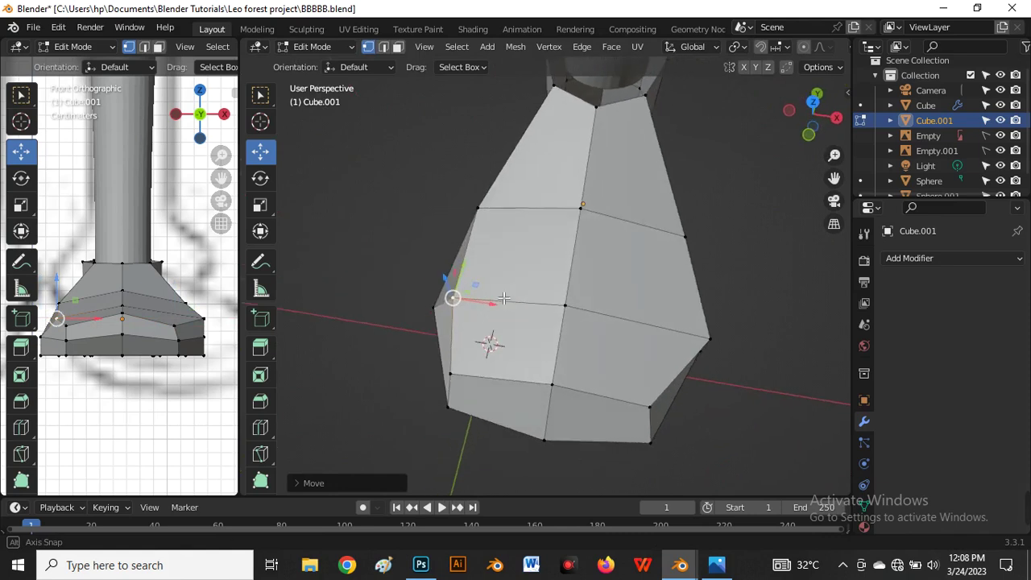
{"action": "left_click", "coordinate": [709, 338]}
{"action": "left_click_drag", "start_coordinate": [757, 353], "coordinate": [693, 339]}
{"action": "middle_click_drag", "start_coordinate": [693, 340], "coordinate": [636, 271]}
Move the upper side vertices at the instep inward on both sides to narrow the top of the shoe.
{"action": "left_click", "coordinate": [662, 251]}
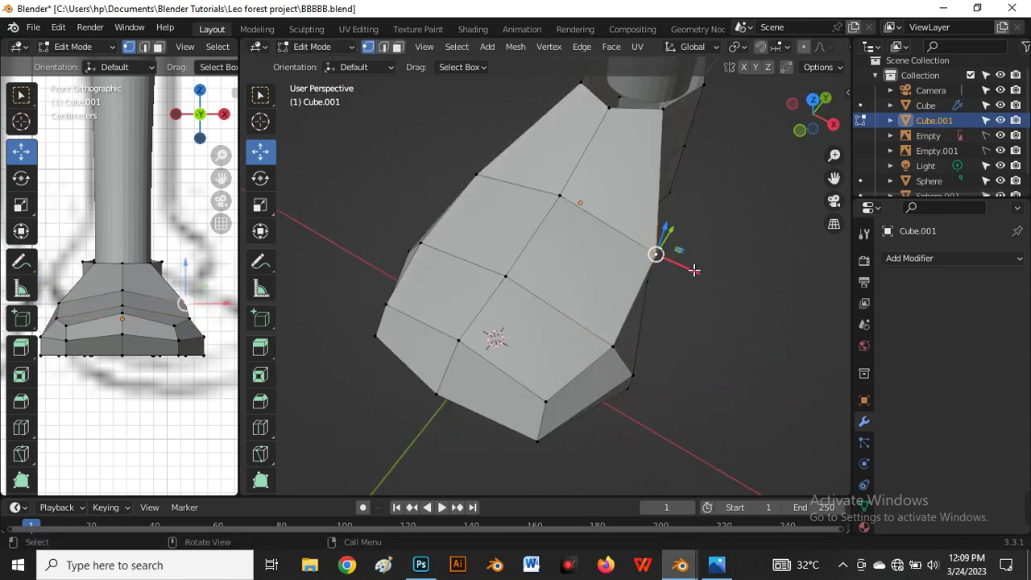
{"action": "left_click_drag", "start_coordinate": [692, 266], "coordinate": [672, 266]}
{"action": "left_click", "coordinate": [478, 175]}
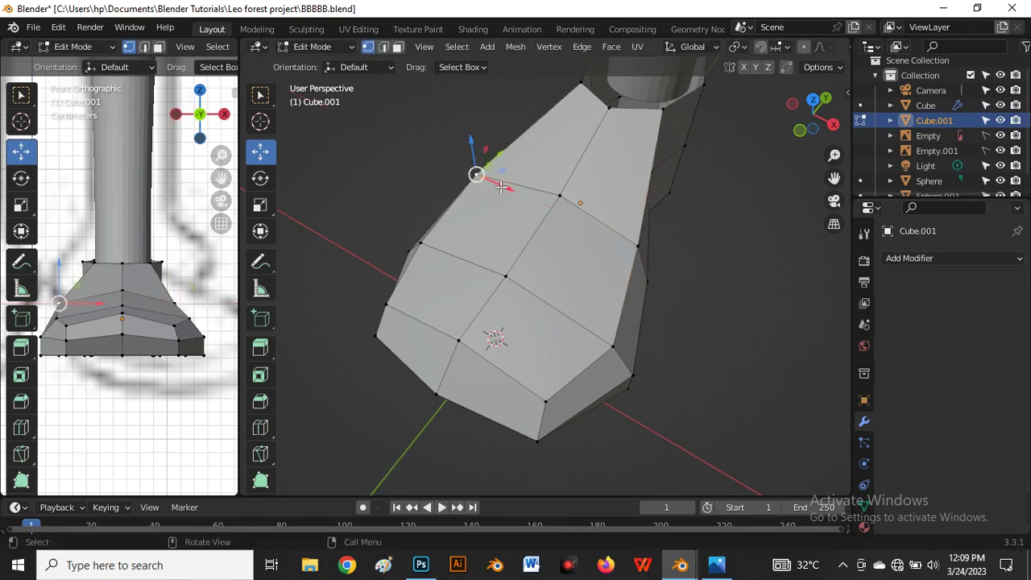
{"action": "left_click_drag", "start_coordinate": [506, 190], "coordinate": [524, 194]}
{"action": "middle_click_drag", "start_coordinate": [524, 193], "coordinate": [593, 202]}
Select the shoe's opening loop and scale it down to about 0.66 in side view.
{"action": "left_click", "coordinate": [593, 199], "text": "alt"}
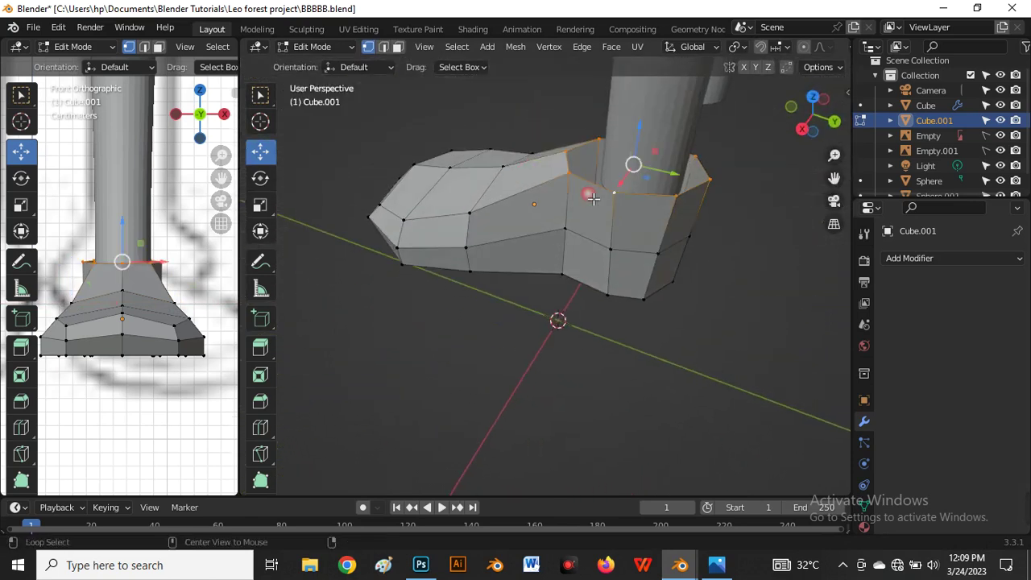
{"action": "key", "text": "grave"}
{"action": "left_click", "coordinate": [722, 212]}
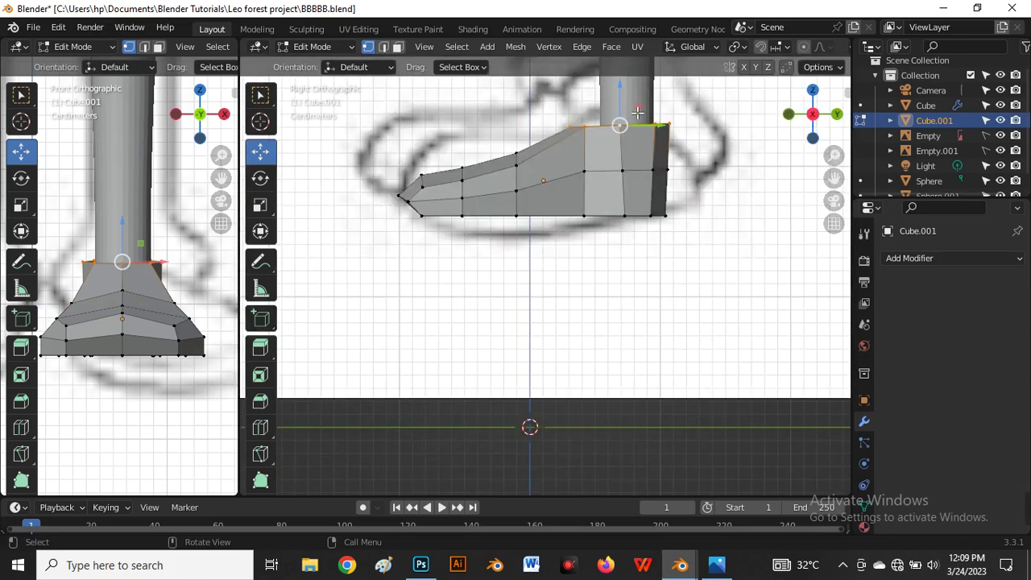
{"action": "key", "text": "s"}
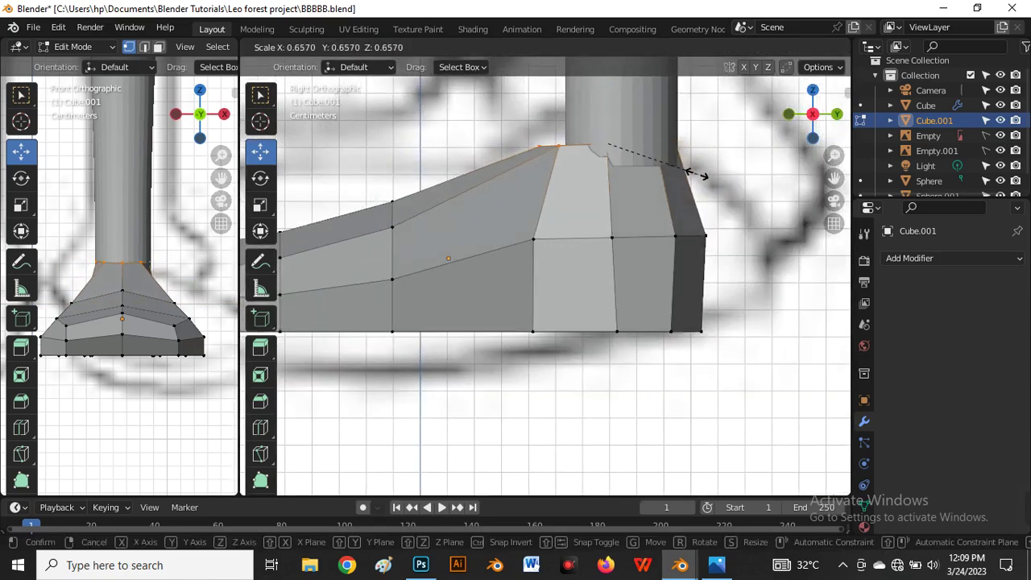
{"action": "left_click", "coordinate": [693, 177]}
Check the opening loop against the side reference in wireframe and fine-tune its scale.
{"action": "key", "text": "shift+z"}
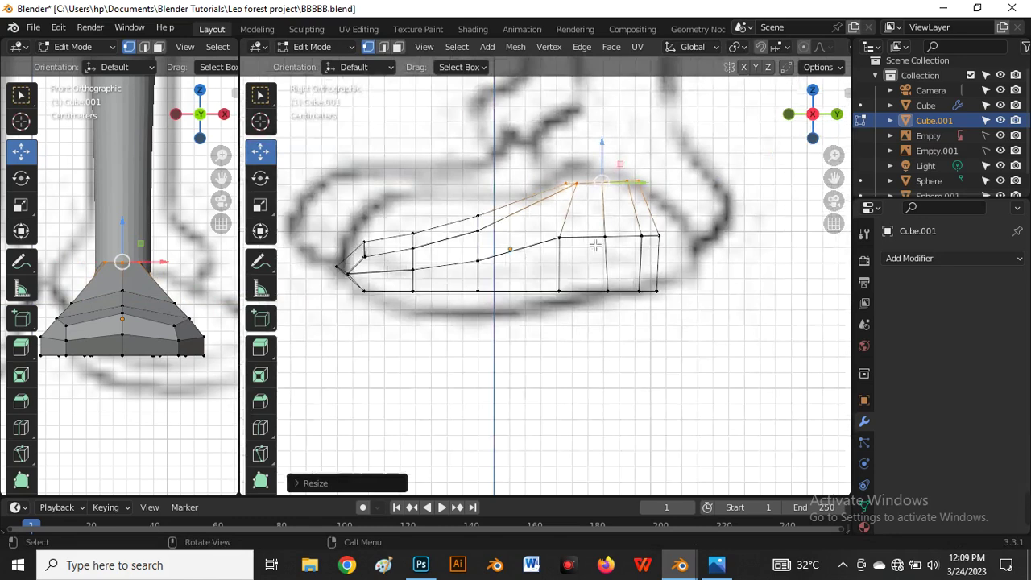
{"action": "middle_click_drag", "start_coordinate": [682, 149], "coordinate": [649, 187], "text": "shift"}
{"action": "key", "text": "shift+z"}
{"action": "scroll", "coordinate": [643, 240], "scroll_direction": "down", "scroll_amount": 3}
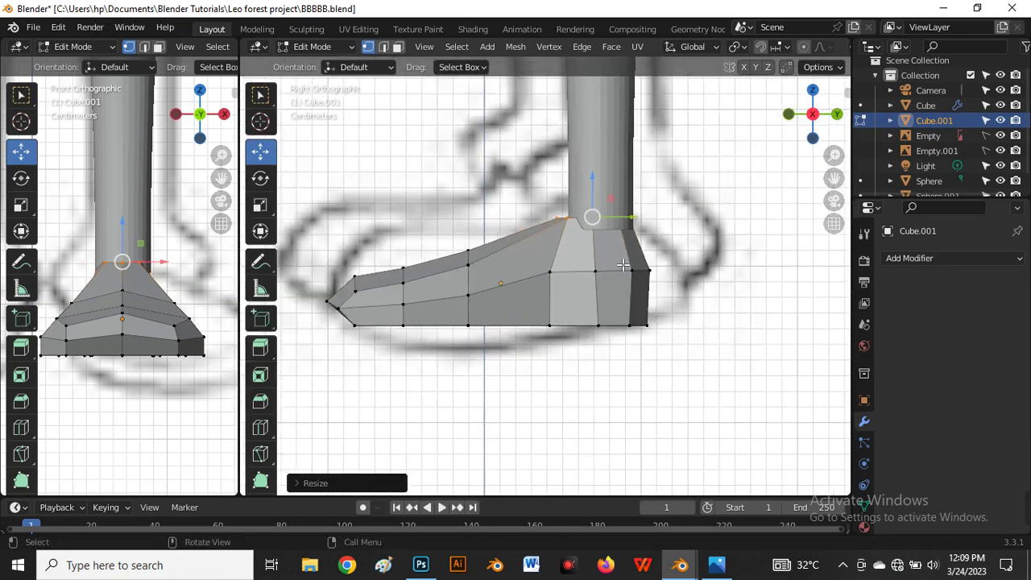
{"action": "scroll", "coordinate": [643, 215], "scroll_direction": "up", "scroll_amount": 2}
{"action": "key", "text": "s"}
{"action": "left_click", "coordinate": [644, 233]}
{"action": "scroll", "coordinate": [619, 281], "scroll_direction": "down", "scroll_amount": 3}
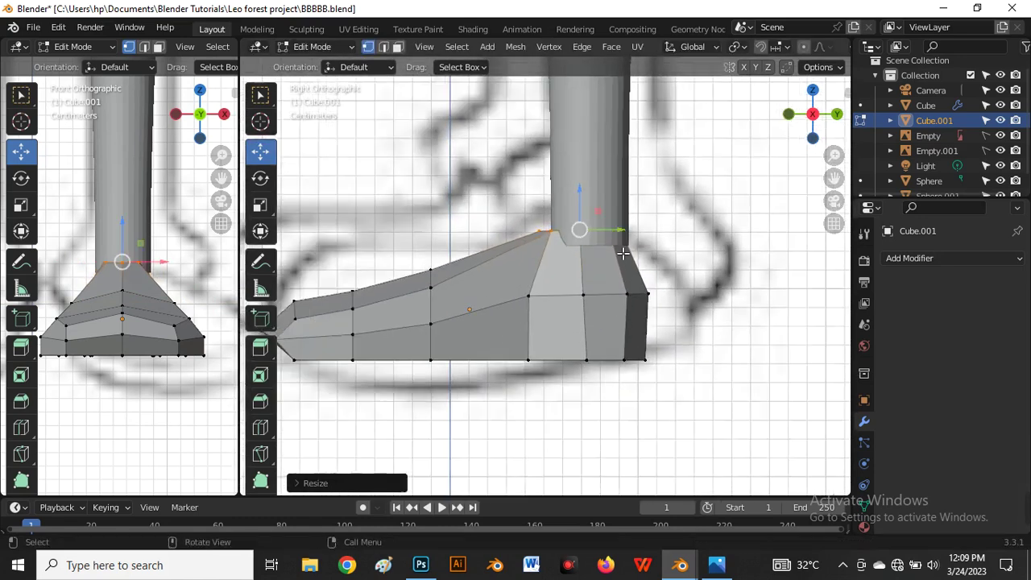
Compare the shoe's side profile with the reference sketch in wireframe.
{"action": "key", "text": "shift+z"}
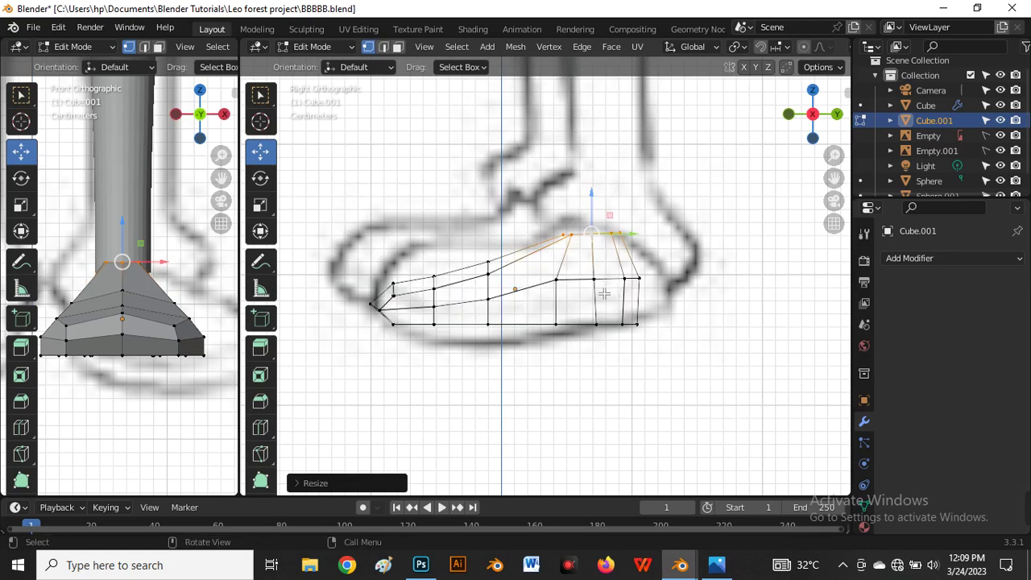
{"action": "scroll", "coordinate": [548, 240], "scroll_direction": "down", "scroll_amount": 3}
{"action": "scroll", "coordinate": [479, 278], "scroll_direction": "up", "scroll_amount": 3}
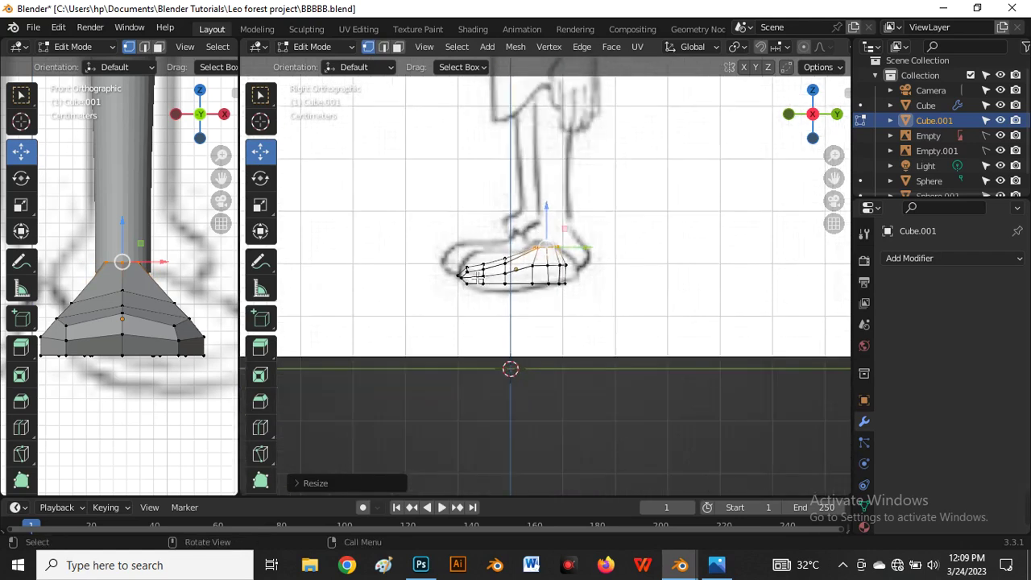
{"action": "key", "text": "Tab"}
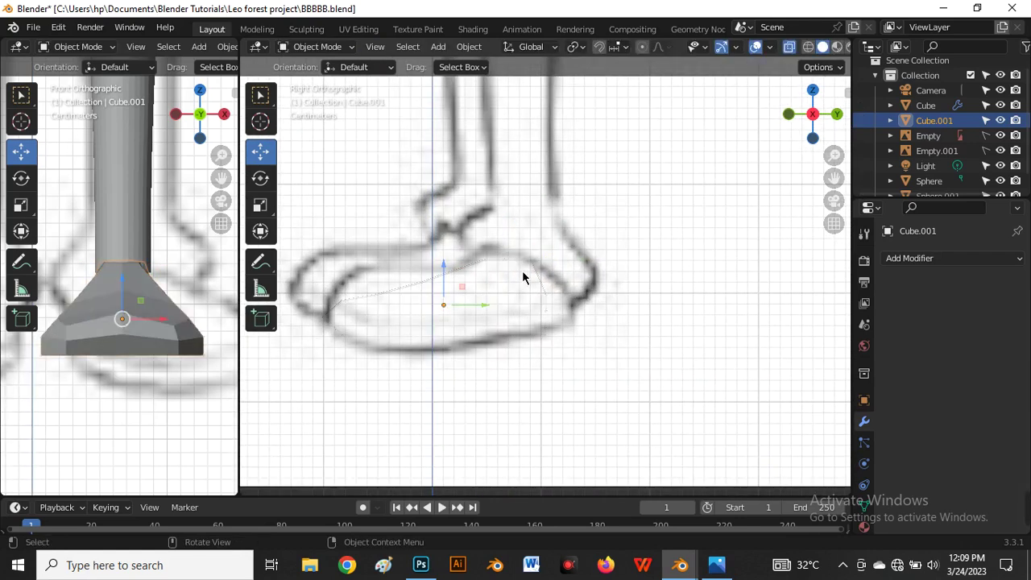
{"action": "key", "text": "Tab"}
{"action": "key", "text": "shift+z"}
{"action": "scroll", "coordinate": [509, 248], "scroll_direction": "up", "scroll_amount": 2}
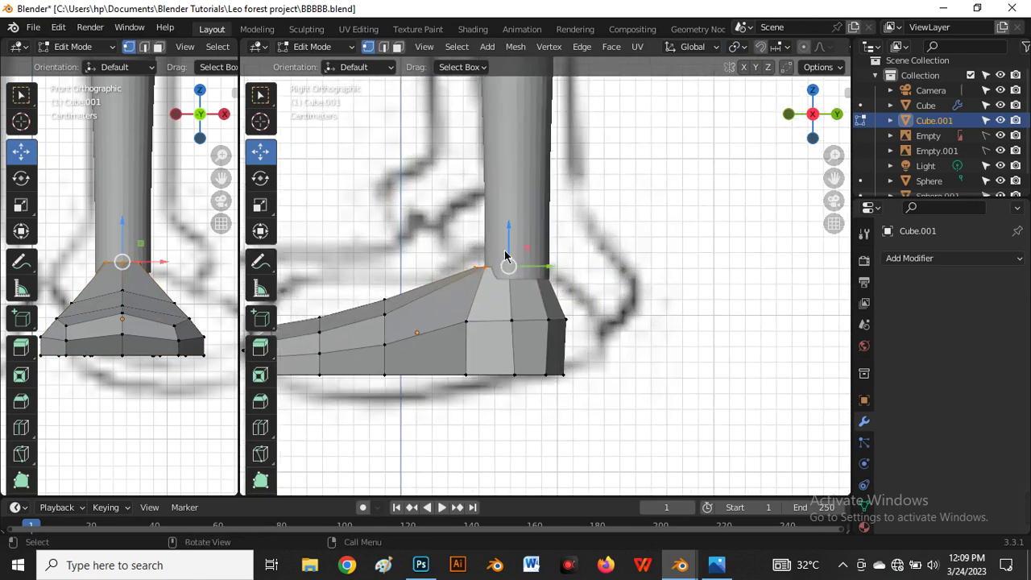
Raise the bottom edge loop of the leg so it ends above the shoe opening.
{"action": "key", "text": "Tab"}
{"action": "left_click", "coordinate": [522, 216]}
{"action": "key", "text": "Tab"}
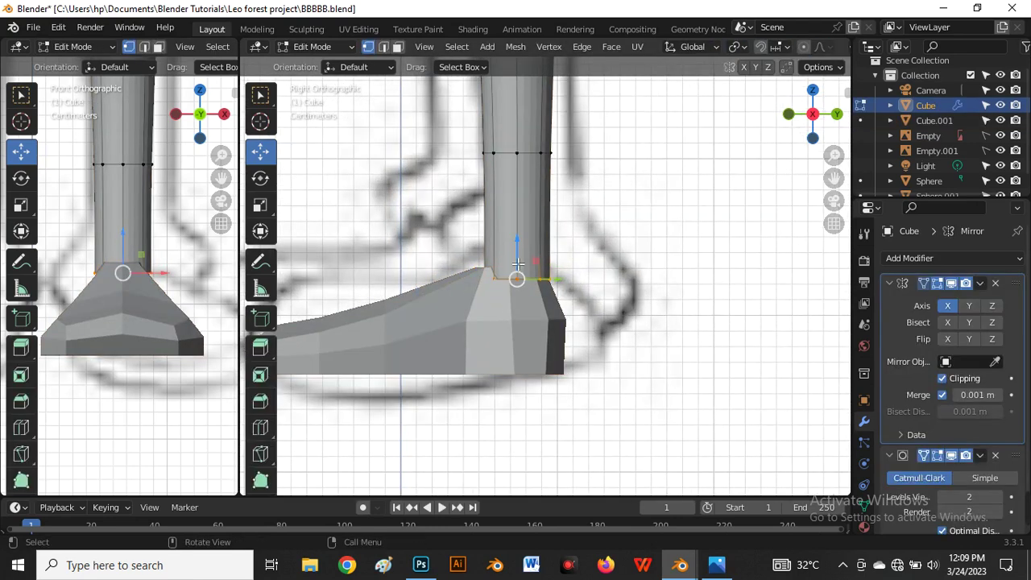
{"action": "left_click_drag", "start_coordinate": [524, 250], "coordinate": [524, 194]}
{"action": "key", "text": "Tab"}
Extrude the shoe's opening loop upward to form an ankle collar just below the leg.
{"action": "left_click", "coordinate": [496, 282]}
{"action": "key", "text": "Tab"}
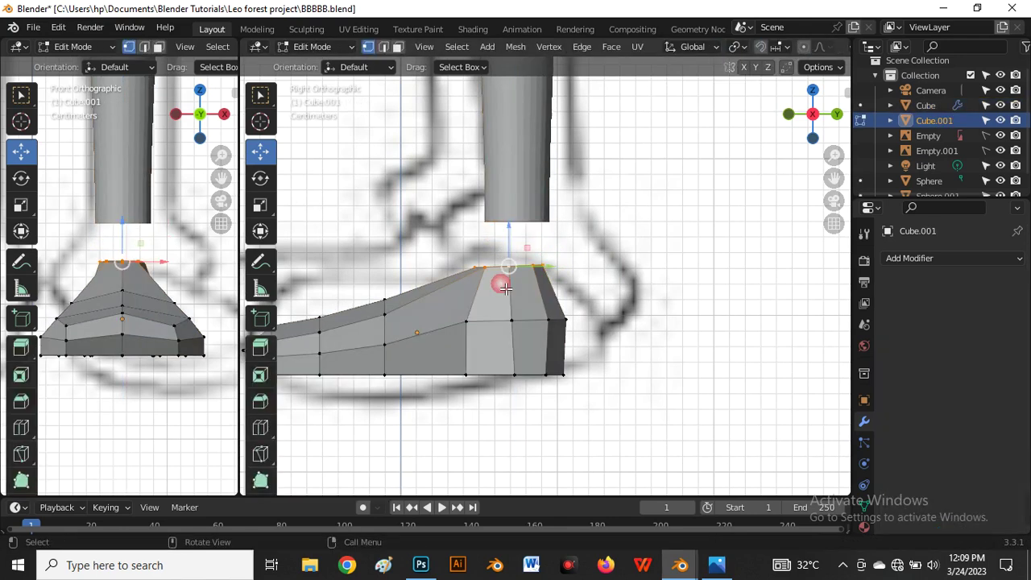
{"action": "scroll", "coordinate": [514, 252], "scroll_direction": "up", "scroll_amount": 2}
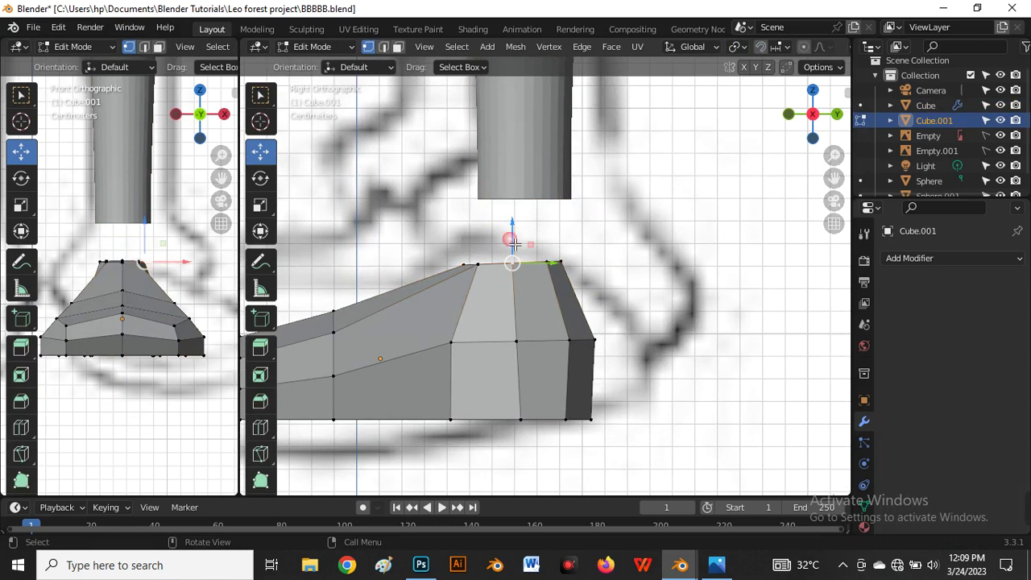
{"action": "left_click_drag", "start_coordinate": [514, 243], "coordinate": [520, 227]}
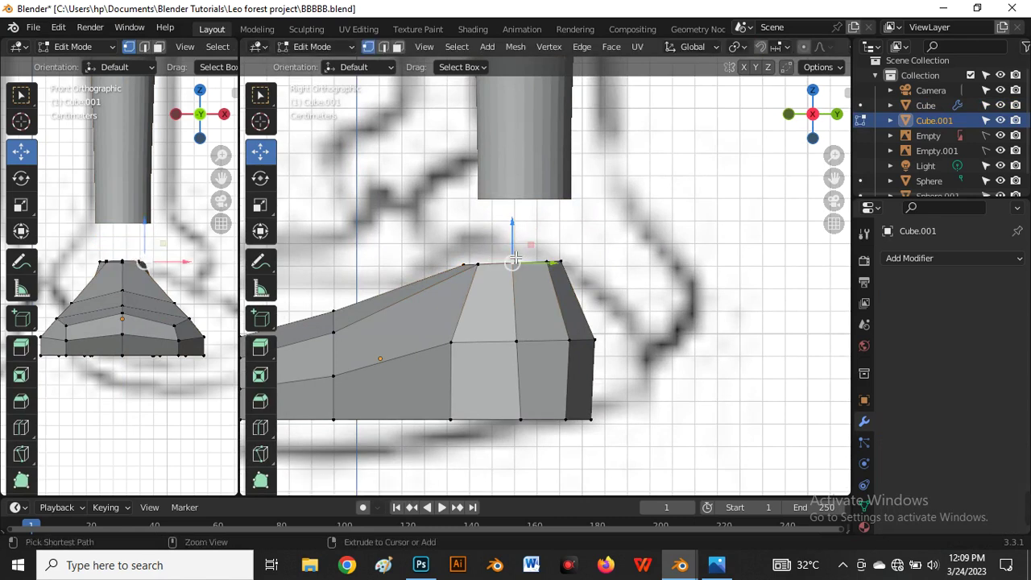
{"action": "key", "text": "2"}
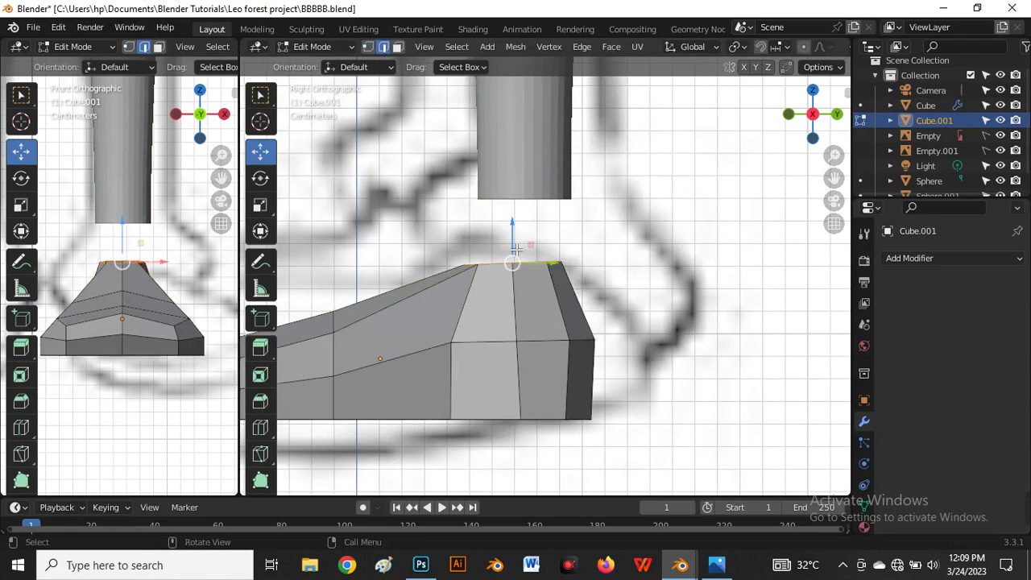
{"action": "left_click_drag", "start_coordinate": [516, 251], "coordinate": [514, 233]}
{"action": "key", "text": "e"}
{"action": "left_click", "coordinate": [513, 225]}
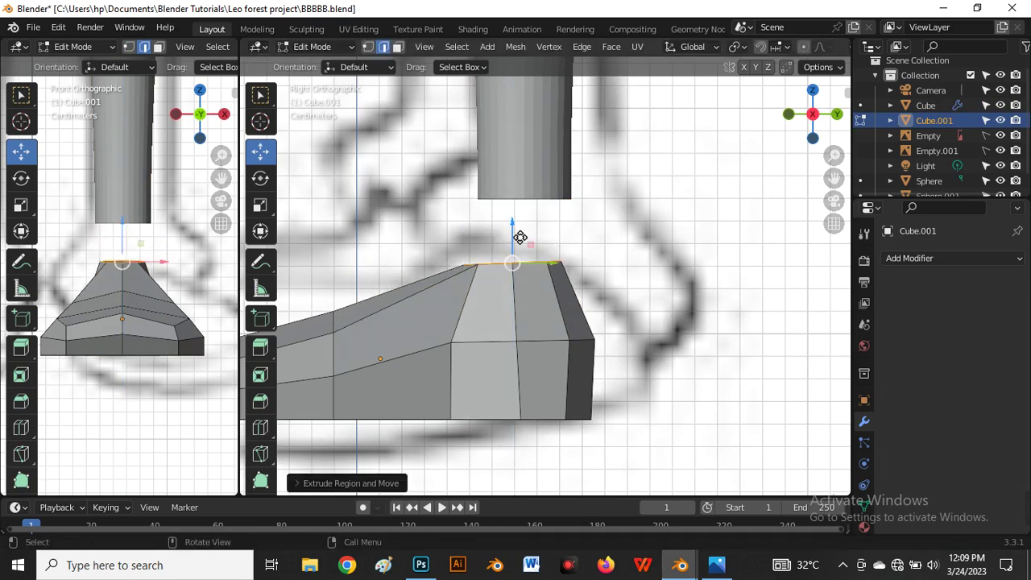
{"action": "left_click_drag", "start_coordinate": [521, 238], "coordinate": [515, 203]}
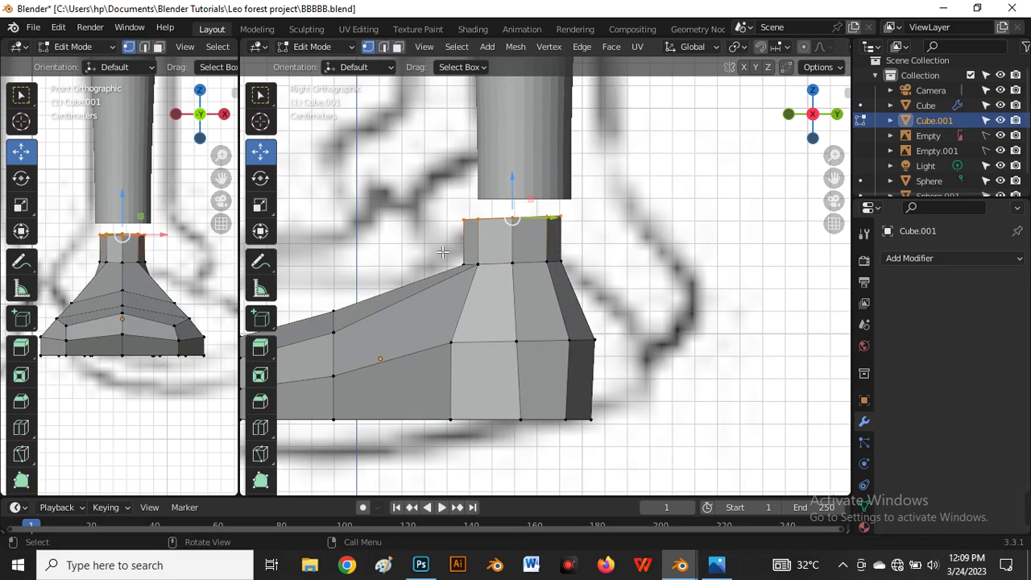
Move the vertices at the front base of the ankle collar forward and slightly down toward the instep.
{"action": "left_click", "coordinate": [476, 272]}
{"action": "left_click_drag", "start_coordinate": [471, 265], "coordinate": [448, 274]}
{"action": "scroll", "coordinate": [577, 297], "scroll_direction": "down", "scroll_amount": 3}
{"action": "scroll", "coordinate": [534, 295], "scroll_direction": "down", "scroll_amount": 2}
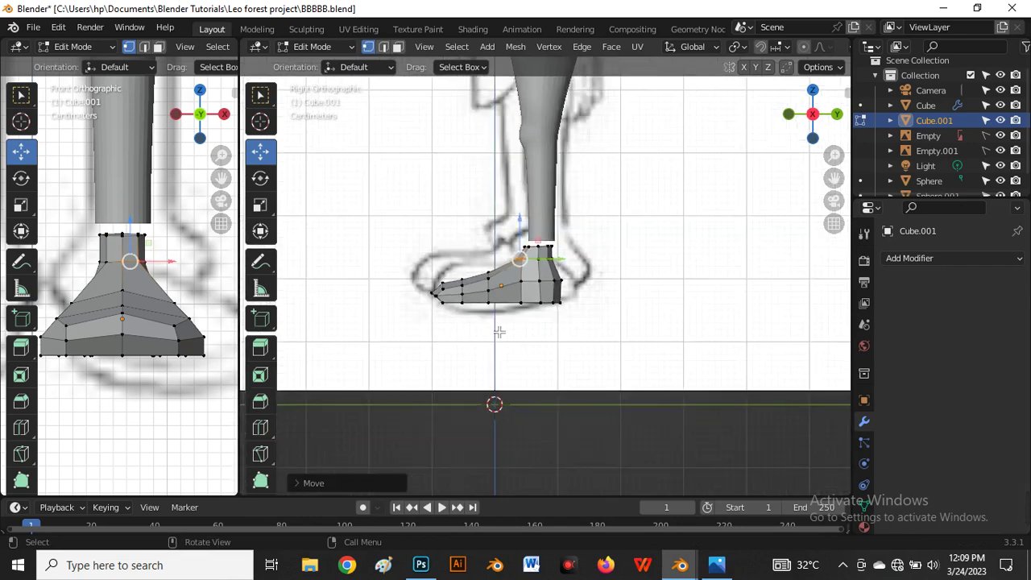
Undo the last adjustments to the front ankle vertices of the foot mesh.
{"action": "middle_click_drag", "start_coordinate": [534, 295], "coordinate": [582, 317]}
{"action": "scroll", "coordinate": [582, 317], "scroll_direction": "up", "scroll_amount": 3}
{"action": "middle_click_drag", "start_coordinate": [597, 267], "coordinate": [643, 275]}
{"action": "scroll", "coordinate": [555, 221], "scroll_direction": "up", "scroll_amount": 4}
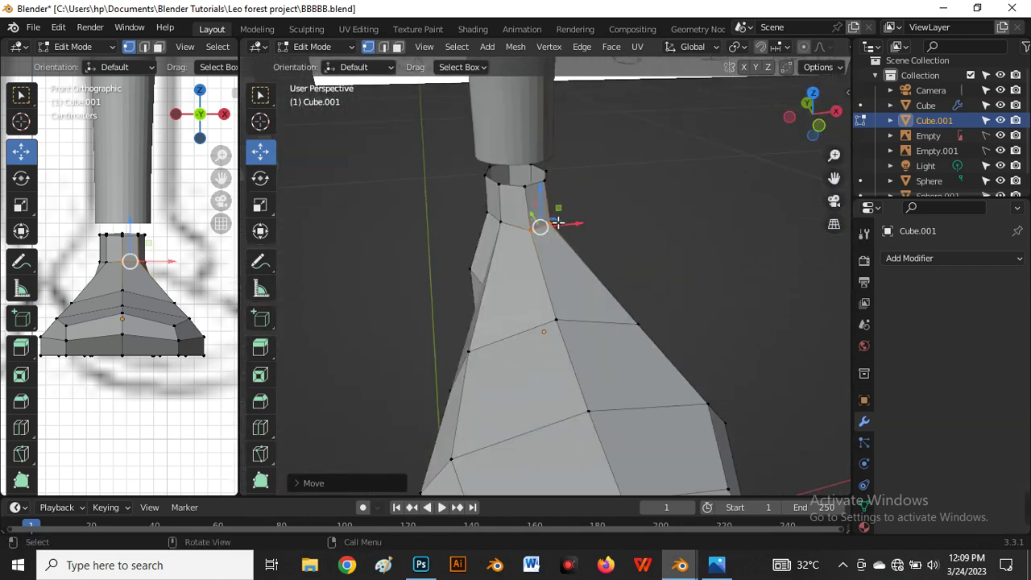
{"action": "middle_click_drag", "start_coordinate": [510, 255], "coordinate": [490, 293]}
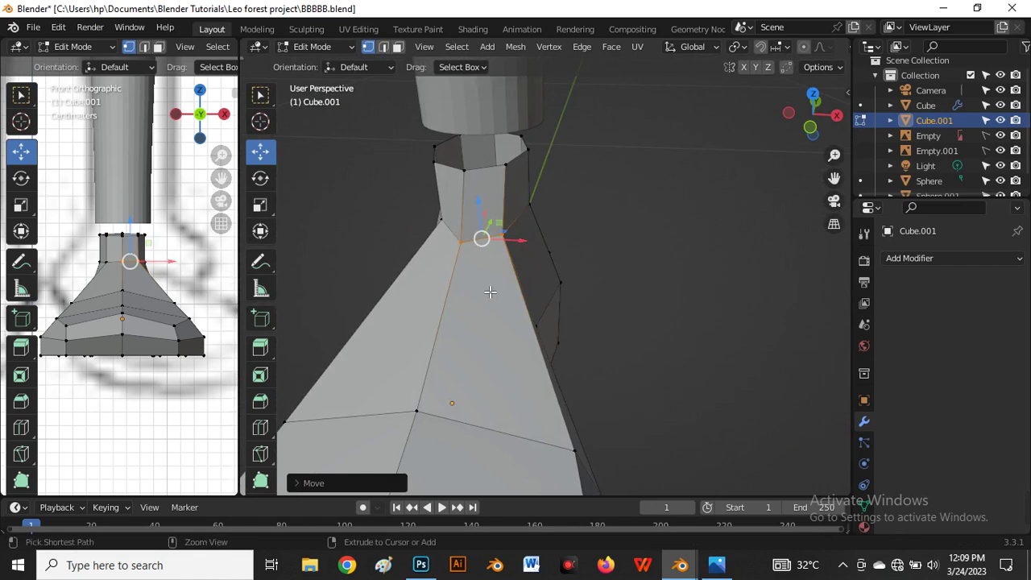
{"action": "key", "text": "ctrl+z"}
{"action": "key", "text": "ctrl+z"}
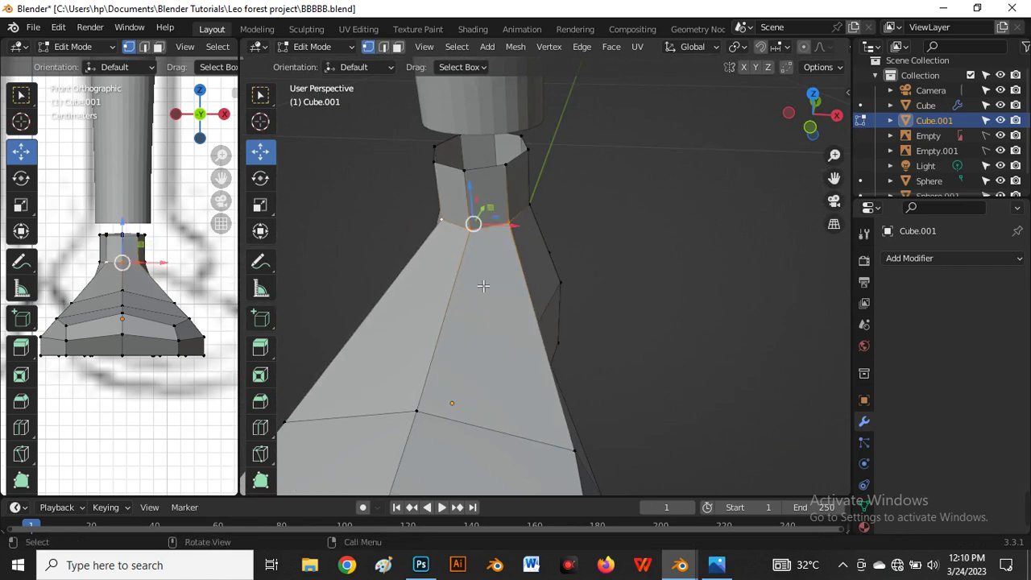
Move the selected front ankle vertices forward toward the toes in the right orthographic view.
{"action": "key", "text": "grave"}
{"action": "left_click", "coordinate": [590, 281]}
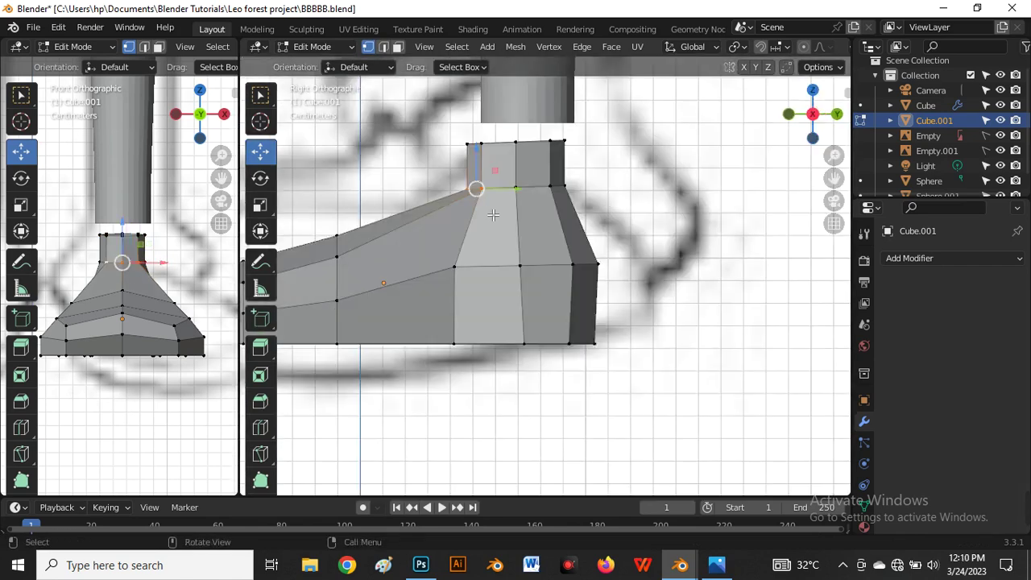
{"action": "key", "text": "g"}
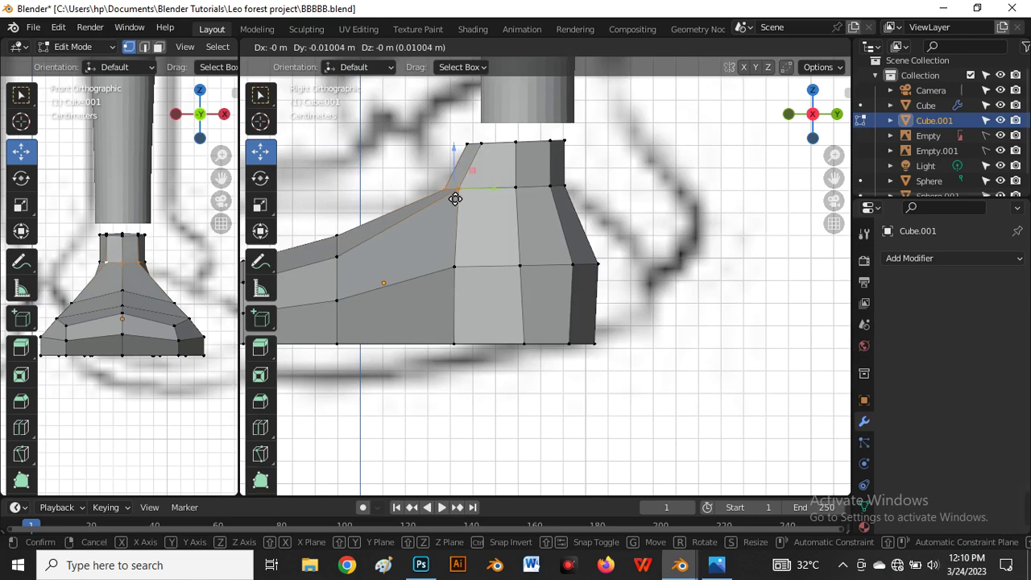
{"action": "left_click", "coordinate": [437, 190]}
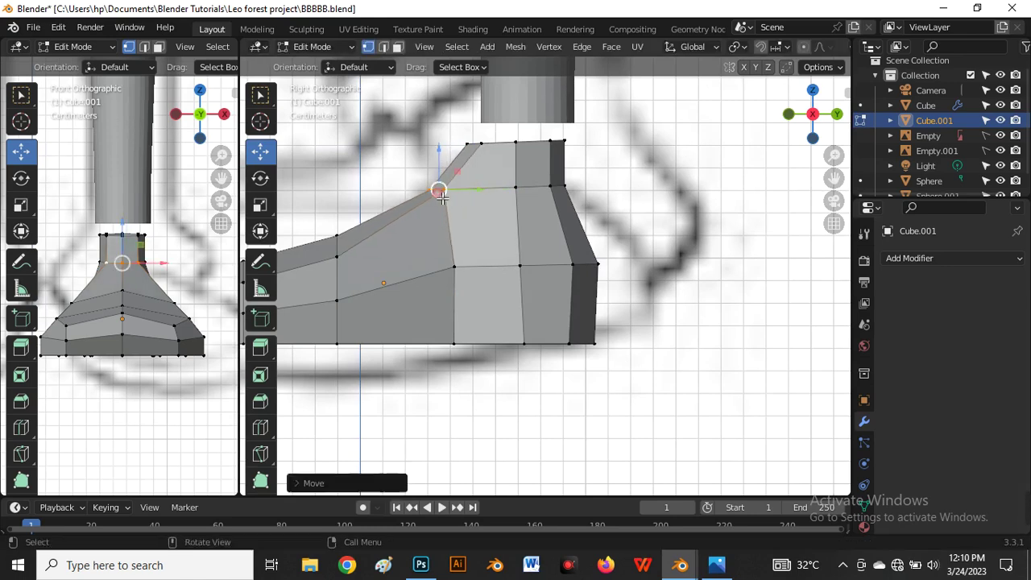
Widen the selected front ankle vertices by scaling them along global X by about 1.31.
{"action": "middle_click_drag", "start_coordinate": [437, 191], "coordinate": [511, 278]}
{"action": "scroll", "coordinate": [516, 274], "scroll_direction": "up", "scroll_amount": 2}
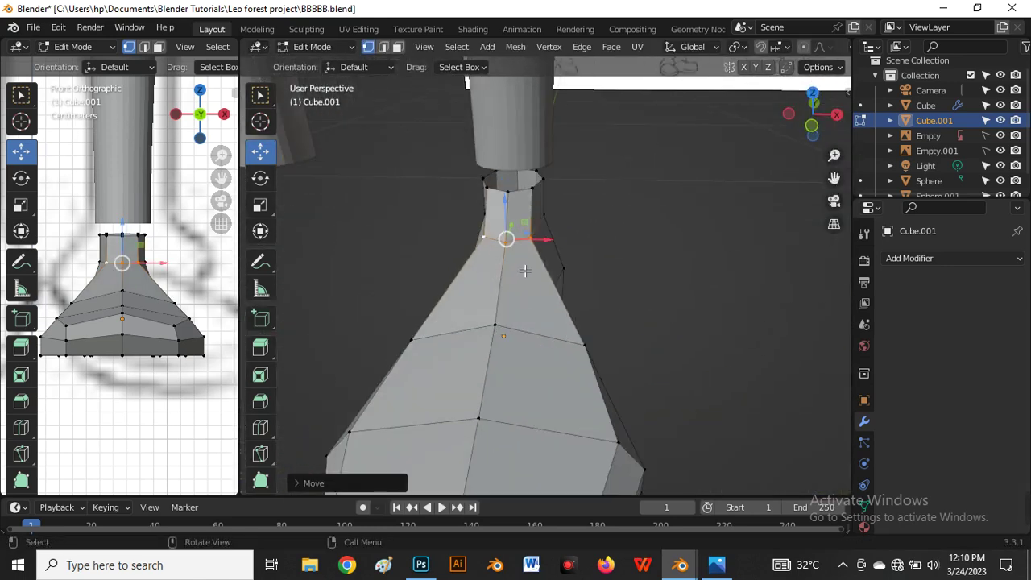
{"action": "key", "text": "s"}
{"action": "key", "text": "x"}
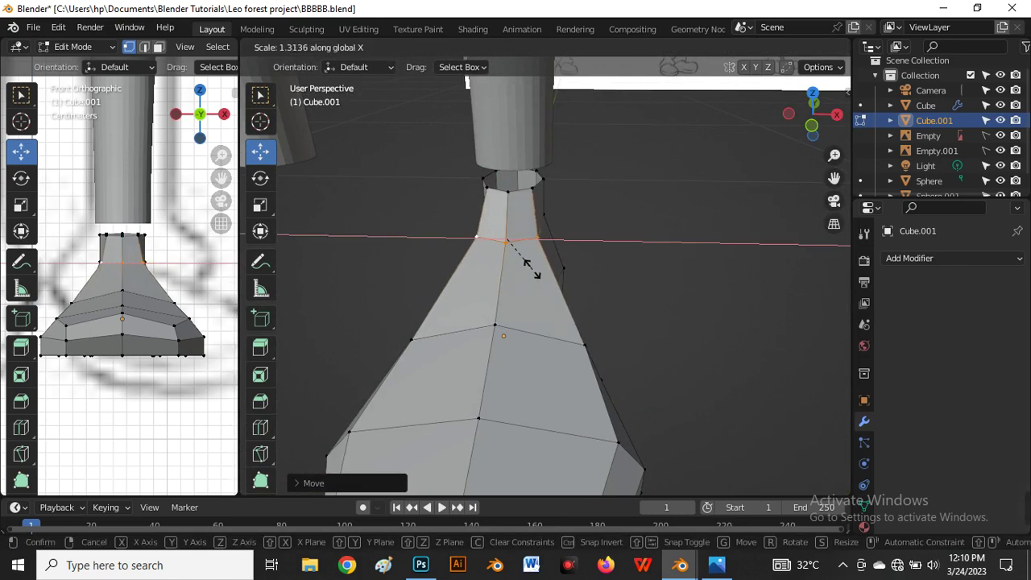
{"action": "left_click", "coordinate": [539, 275]}
{"action": "middle_click_drag", "start_coordinate": [539, 275], "coordinate": [490, 245]}
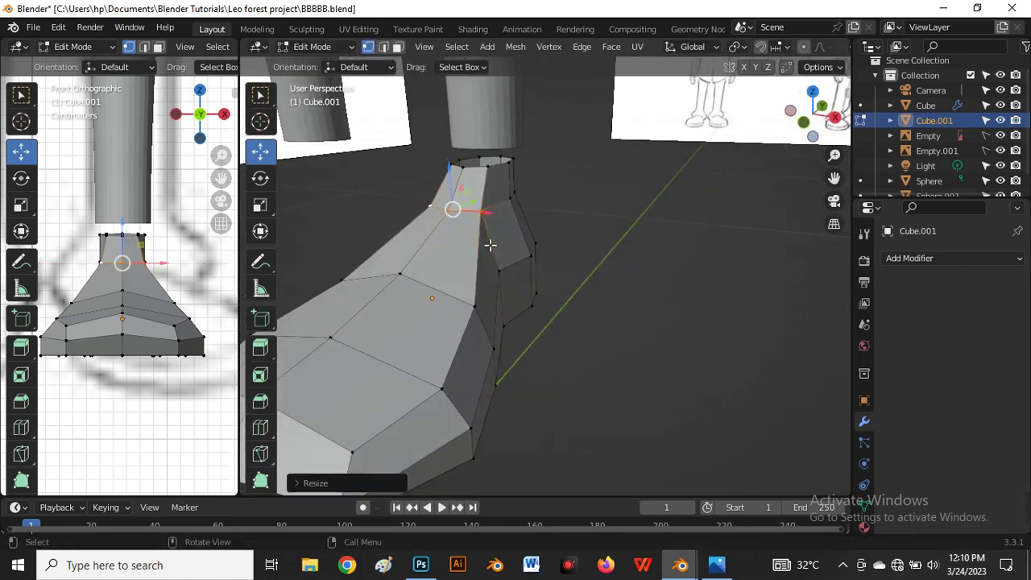
{"action": "key", "text": "g"}
{"action": "key", "text": "x"}
{"action": "key", "text": "ctrl+z"}
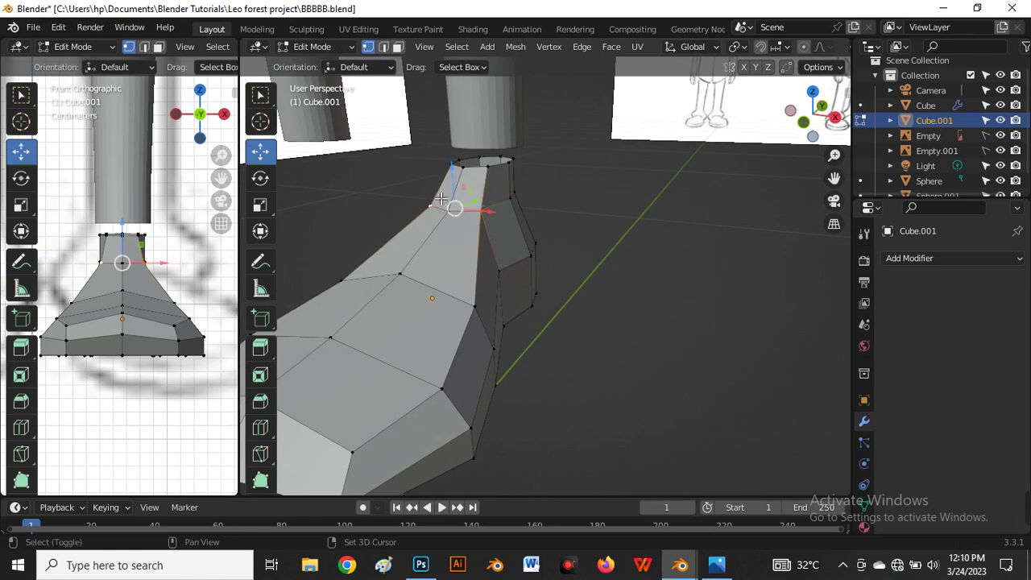
Lower the two side vertices of the front ankle along Z, leaving the centre vertex in place.
{"action": "key", "text": "g"}
{"action": "key", "text": "z"}
{"action": "left_click", "coordinate": [469, 187]}
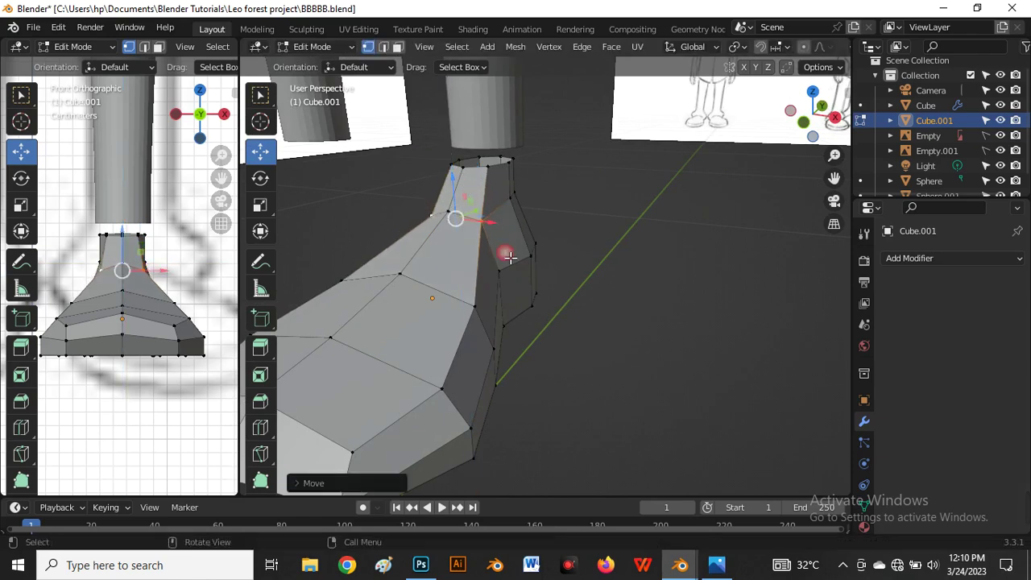
Select the pair of side vertices at the front ankle and scale them along global X by about 1.23.
{"action": "middle_click_drag", "start_coordinate": [506, 248], "coordinate": [440, 287]}
{"action": "middle_click_drag", "start_coordinate": [561, 279], "coordinate": [543, 312]}
{"action": "left_click", "coordinate": [456, 266]}
{"action": "left_click", "coordinate": [486, 283], "text": "shift"}
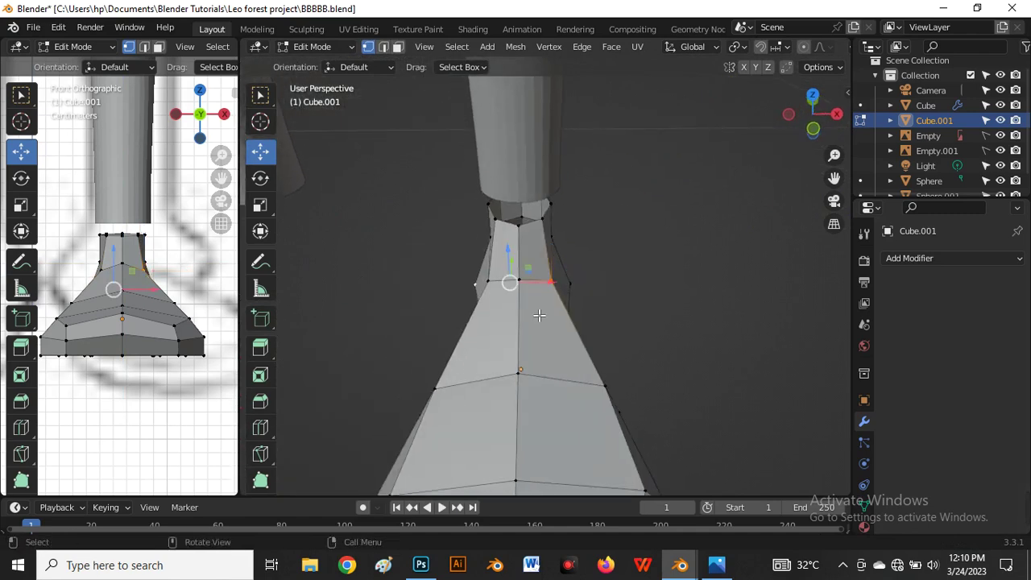
{"action": "left_click", "coordinate": [541, 313], "text": "shift"}
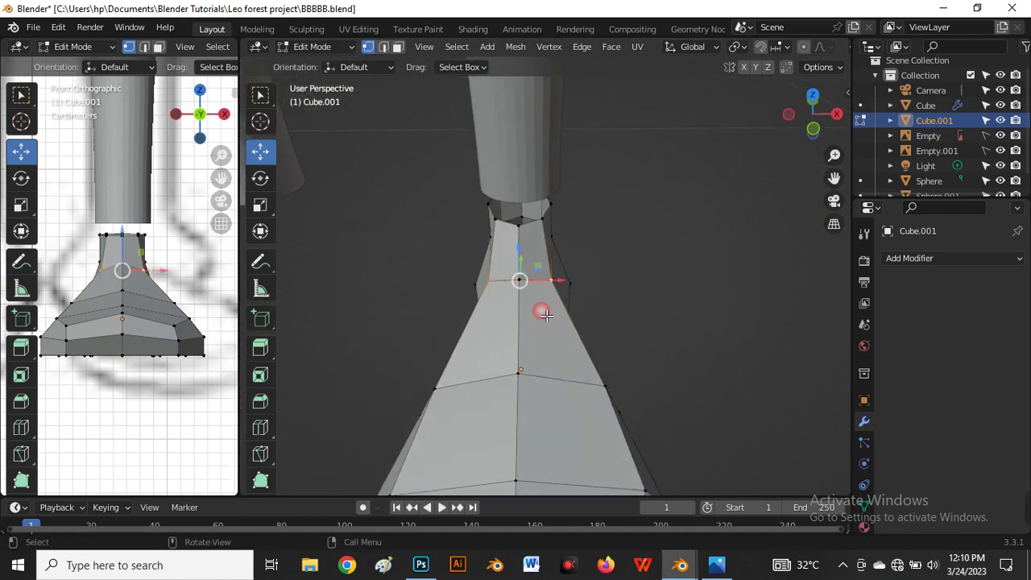
{"action": "key", "text": "s"}
{"action": "key", "text": "x"}
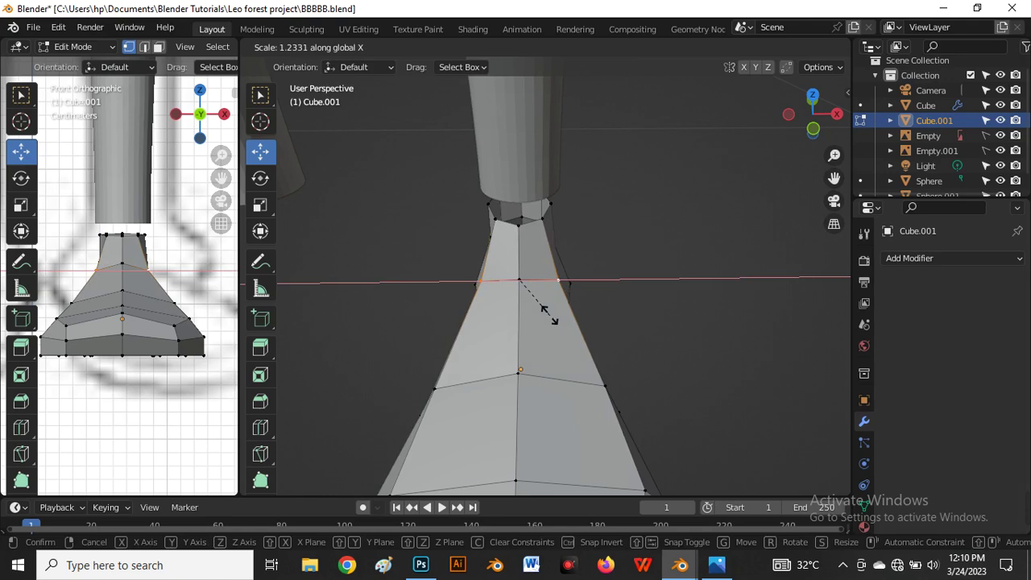
{"action": "left_click", "coordinate": [541, 323]}
Nudge the widened pair of front ankle vertices slightly downward to smooth the slope of the instep.
{"action": "middle_click_drag", "start_coordinate": [544, 326], "coordinate": [415, 211]}
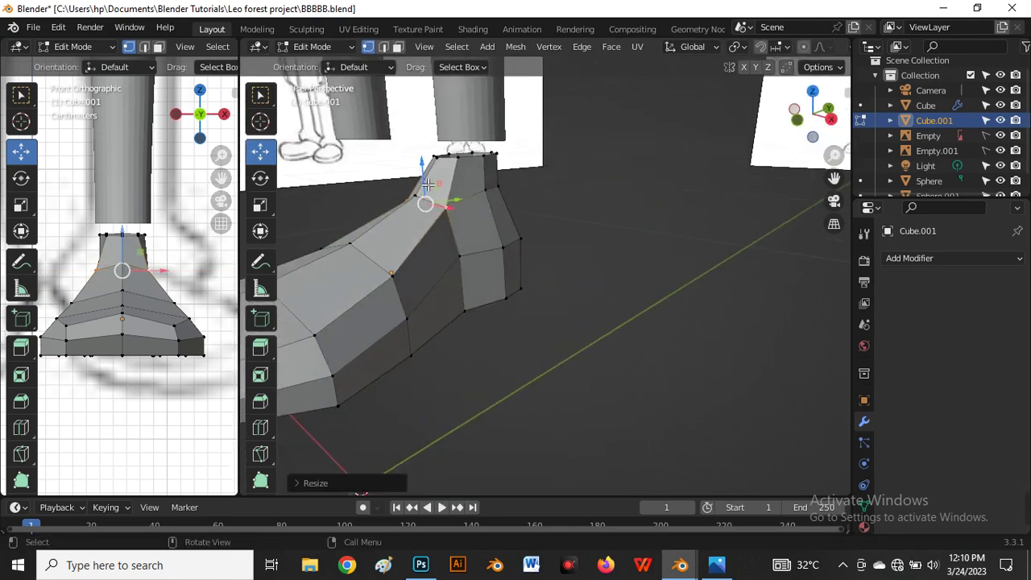
{"action": "left_click_drag", "start_coordinate": [427, 185], "coordinate": [437, 193]}
{"action": "middle_click_drag", "start_coordinate": [472, 309], "coordinate": [532, 253]}
{"action": "scroll", "coordinate": [532, 253], "scroll_direction": "down", "scroll_amount": 4}
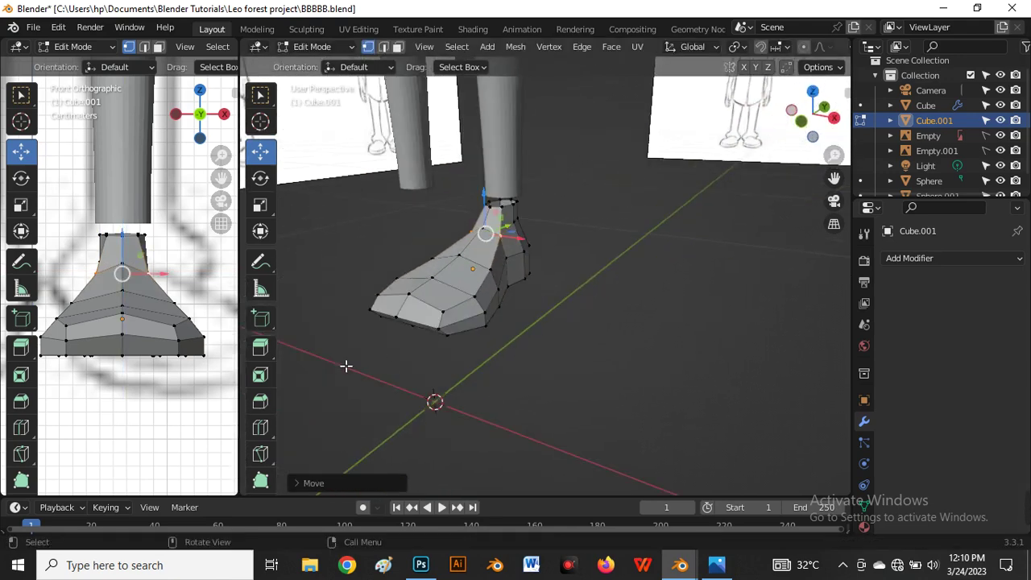
Enlarge the front view, rotate the entire foot mesh outward about global Z, and shift it along X to match the reference foot.
{"action": "key", "text": "a"}
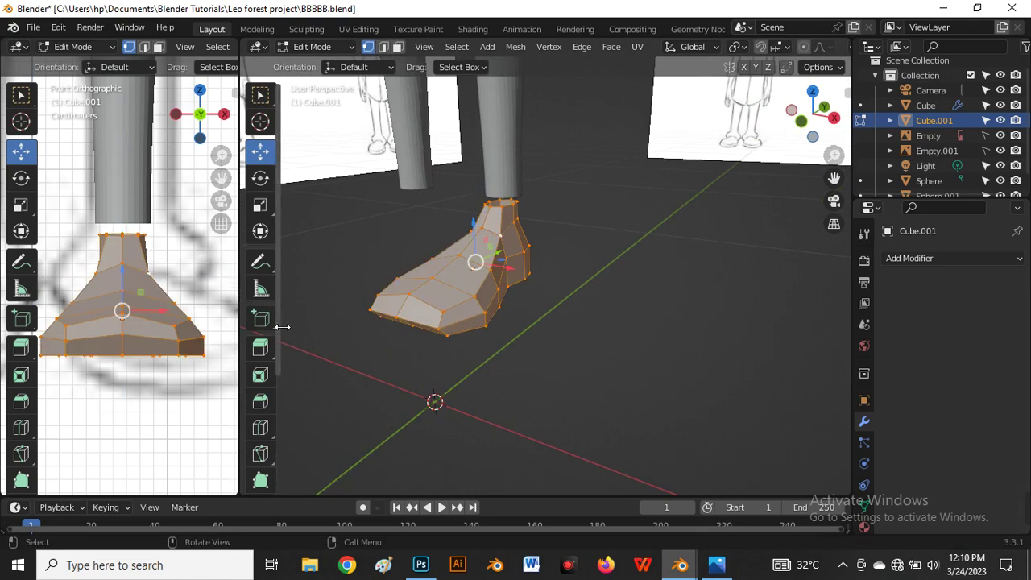
{"action": "left_click_drag", "start_coordinate": [249, 308], "coordinate": [532, 308]}
{"action": "scroll", "coordinate": [347, 325], "scroll_direction": "up", "scroll_amount": 5}
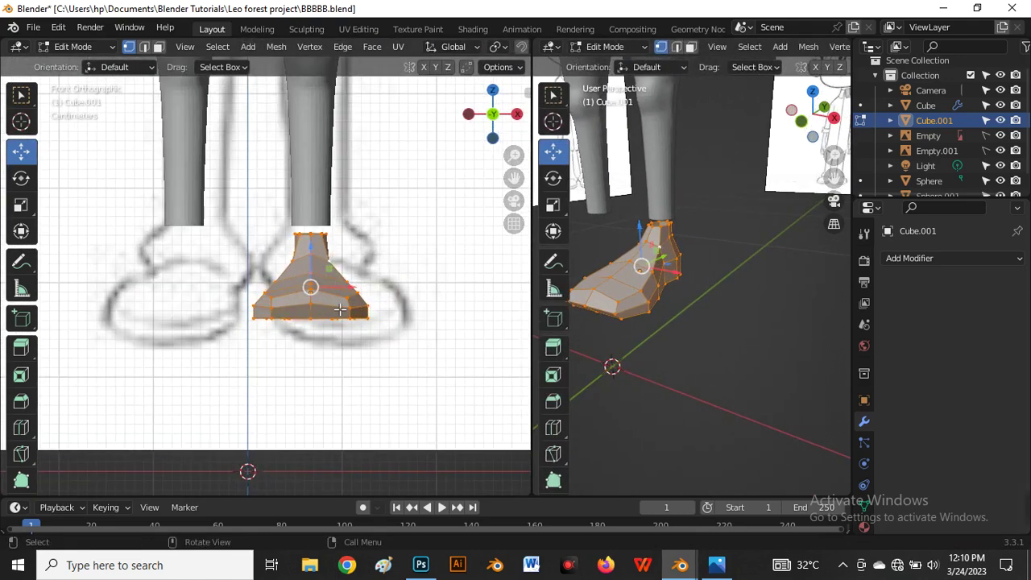
{"action": "key", "text": "r"}
{"action": "key", "text": "z"}
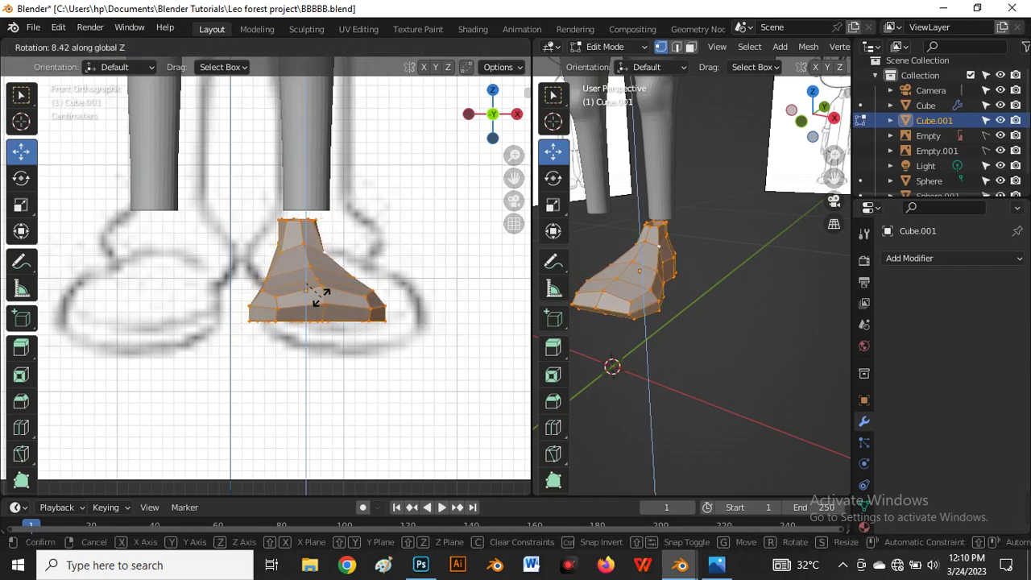
{"action": "left_click", "coordinate": [314, 295]}
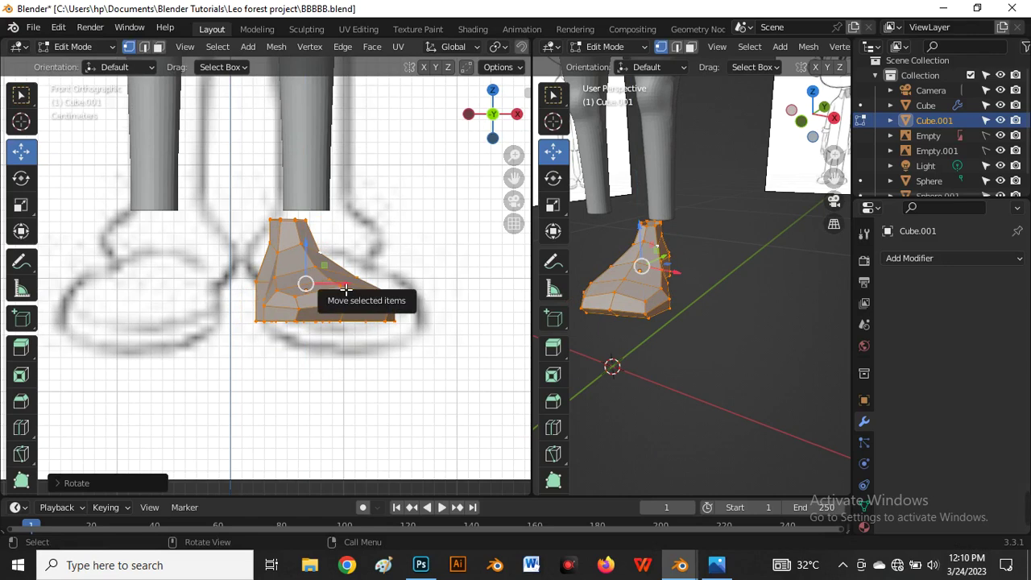
{"action": "left_click_drag", "start_coordinate": [307, 287], "coordinate": [369, 292]}
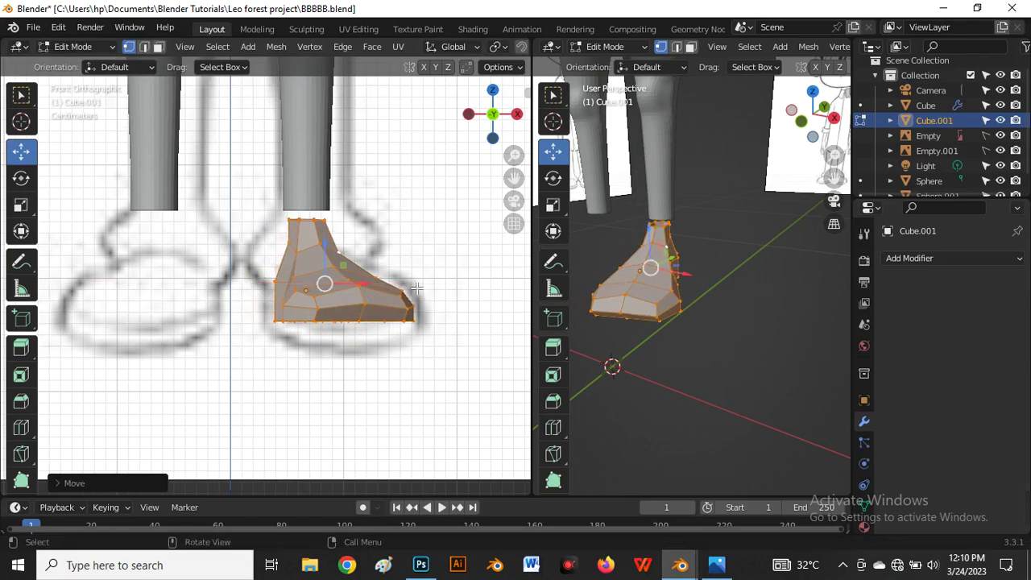
Scale up the edge loop of the foot's ankle opening to roughly the width of the lower leg.
{"action": "middle_click_drag", "start_coordinate": [317, 290], "coordinate": [269, 314]}
{"action": "scroll", "coordinate": [345, 193], "scroll_direction": "up", "scroll_amount": 4}
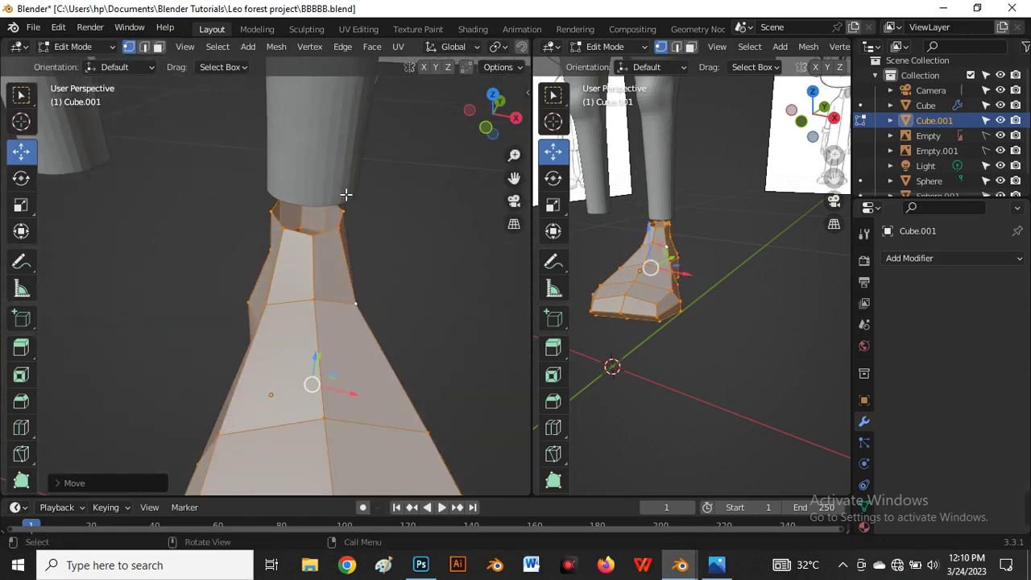
{"action": "middle_click_drag", "start_coordinate": [345, 194], "coordinate": [345, 172]}
{"action": "scroll", "coordinate": [330, 226], "scroll_direction": "up", "scroll_amount": 2}
{"action": "left_click", "coordinate": [326, 241], "text": "alt"}
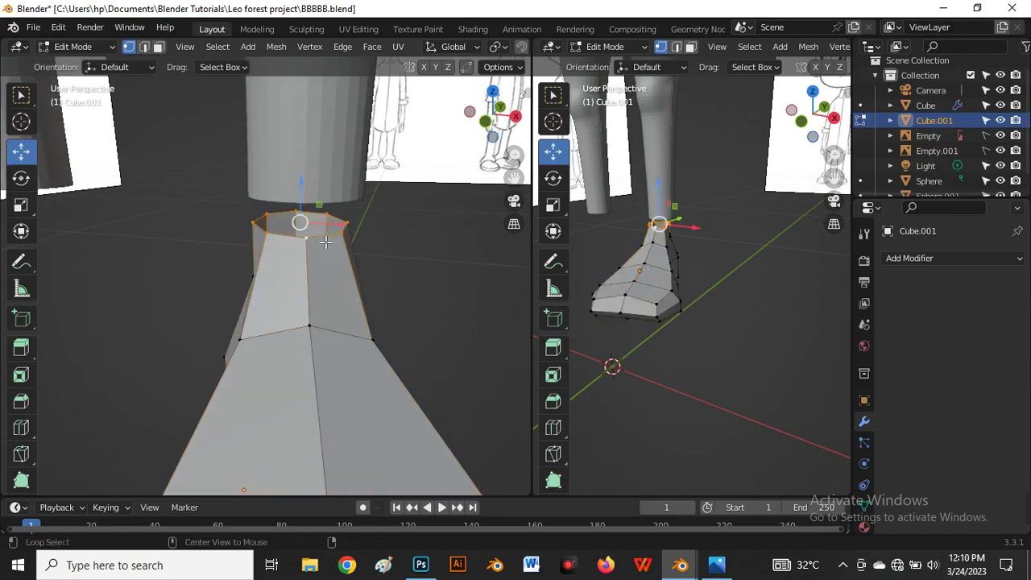
{"action": "key", "text": "s"}
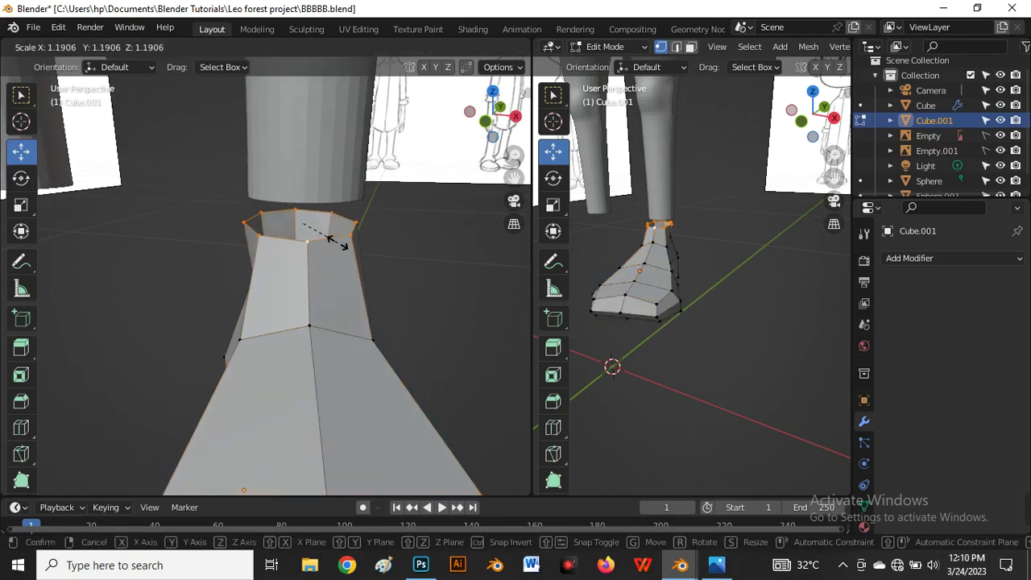
{"action": "left_click", "coordinate": [334, 240]}
Shift the inner-side ankle vertices slightly inward toward the body's centre line in the front view, then return to Object Mode.
{"action": "key", "text": "grave"}
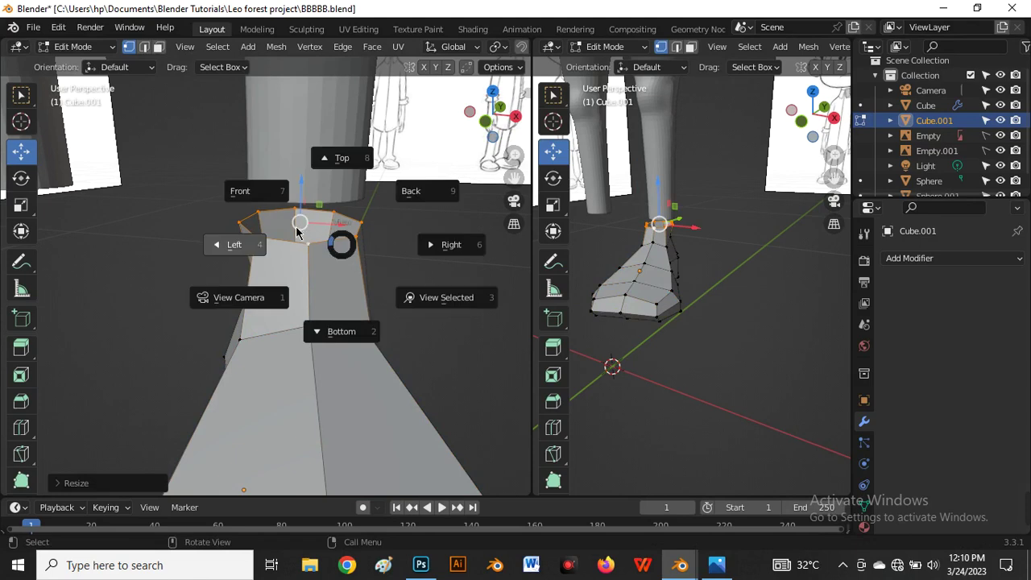
{"action": "left_click", "coordinate": [237, 191]}
{"action": "scroll", "coordinate": [282, 225], "scroll_direction": "down", "scroll_amount": 3}
{"action": "scroll", "coordinate": [282, 267], "scroll_direction": "up", "scroll_amount": 3}
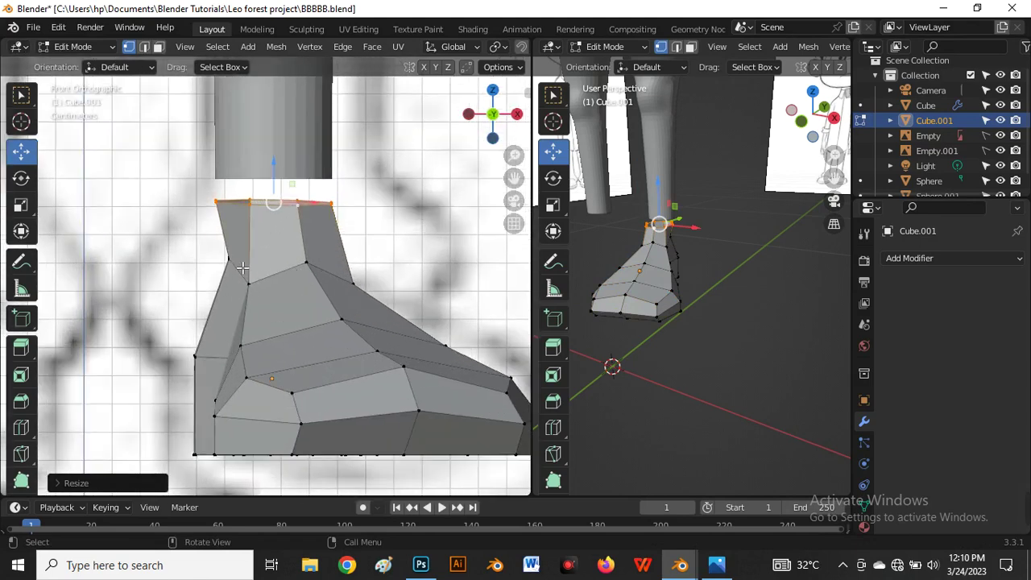
{"action": "key", "text": "alt+z"}
{"action": "key", "text": "alt+z"}
{"action": "left_click", "coordinate": [266, 284]}
{"action": "left_click_drag", "start_coordinate": [279, 274], "coordinate": [264, 275]}
{"action": "scroll", "coordinate": [255, 279], "scroll_direction": "down", "scroll_amount": 3}
{"action": "scroll", "coordinate": [266, 321], "scroll_direction": "down", "scroll_amount": 1}
{"action": "key", "text": "Tab"}
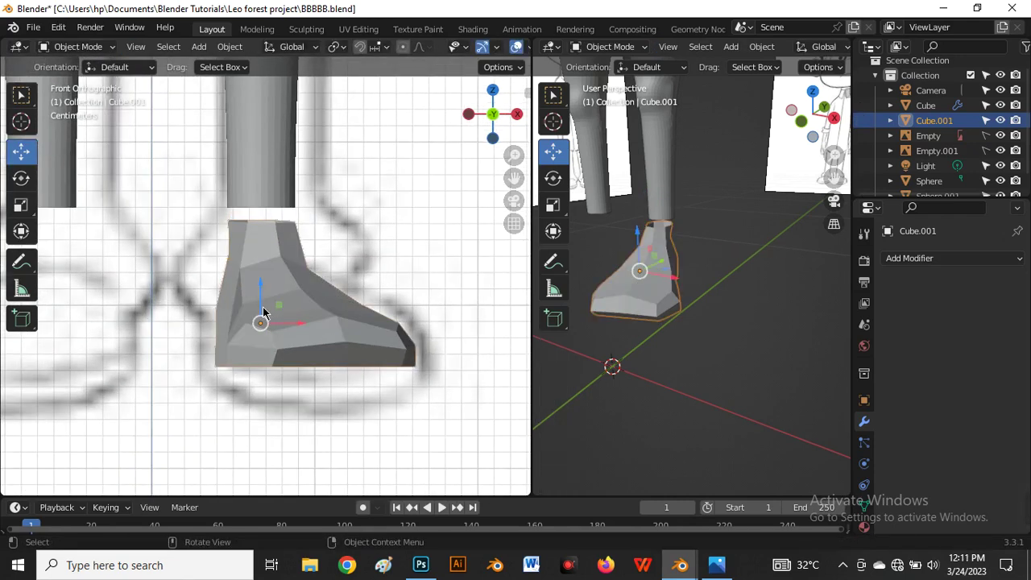
Join the foot mesh into the leg object Cube so it takes on the Mirror and Subdivision modifiers.
{"action": "scroll", "coordinate": [265, 317], "scroll_direction": "down", "scroll_amount": 4}
{"action": "scroll", "coordinate": [261, 295], "scroll_direction": "up", "scroll_amount": 3}
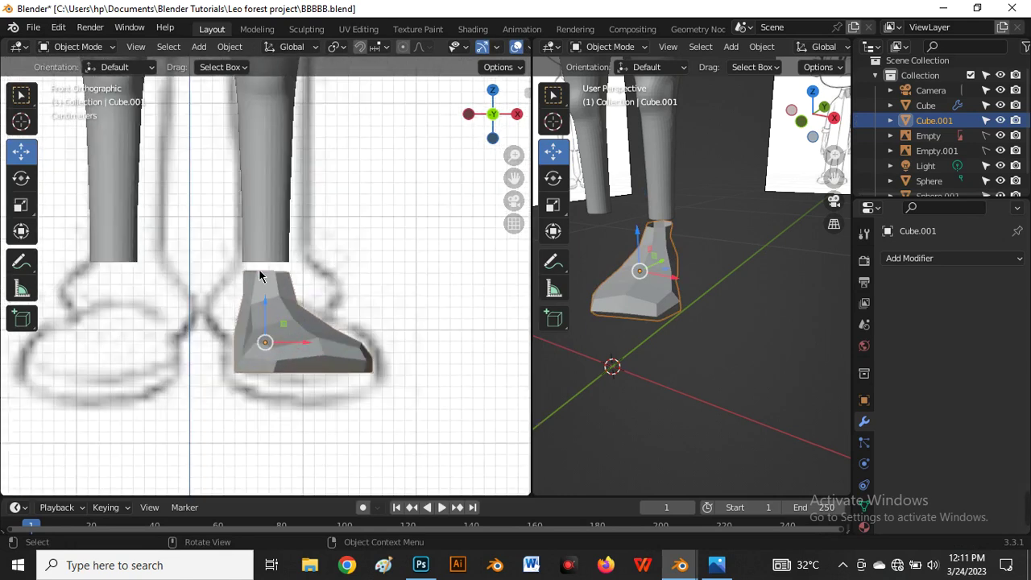
{"action": "left_click", "coordinate": [260, 231], "text": "shift"}
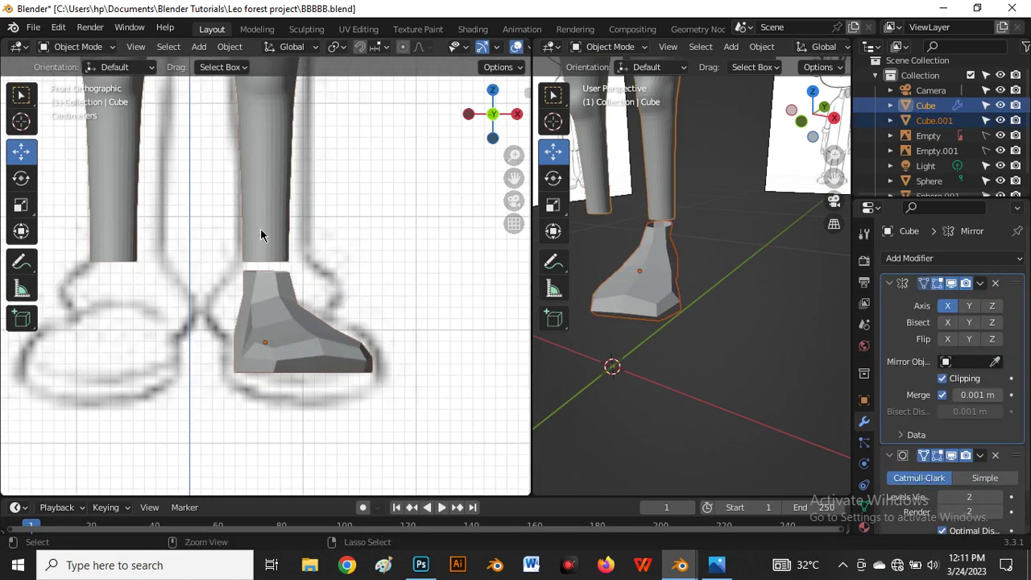
{"action": "key", "text": "ctrl+j"}
{"action": "scroll", "coordinate": [315, 403], "scroll_direction": "down", "scroll_amount": 6}
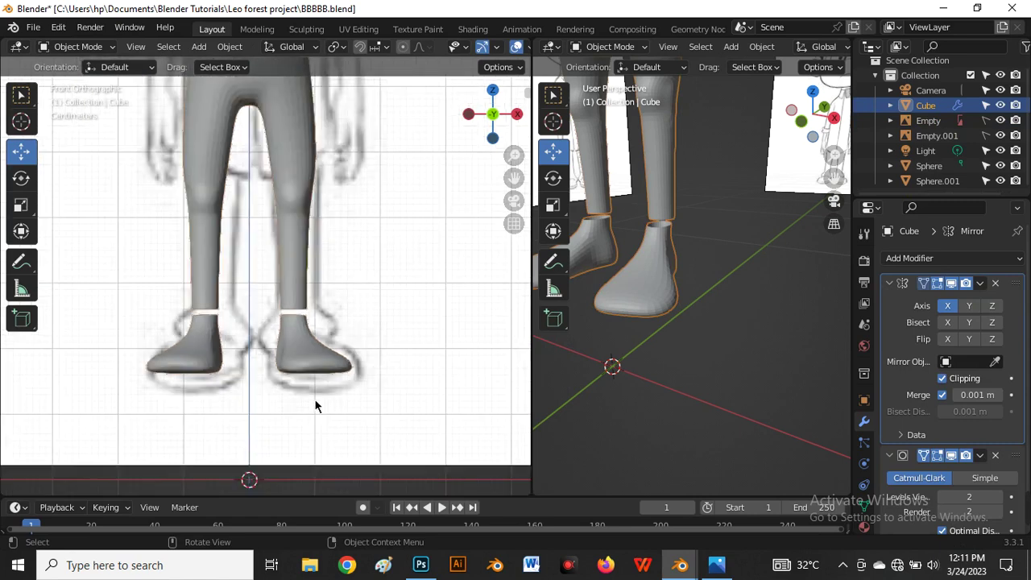
{"action": "scroll", "coordinate": [313, 400], "scroll_direction": "up", "scroll_amount": 3}
{"action": "scroll", "coordinate": [313, 400], "scroll_direction": "up", "scroll_amount": 2}
{"action": "scroll", "coordinate": [270, 300], "scroll_direction": "up", "scroll_amount": 3}
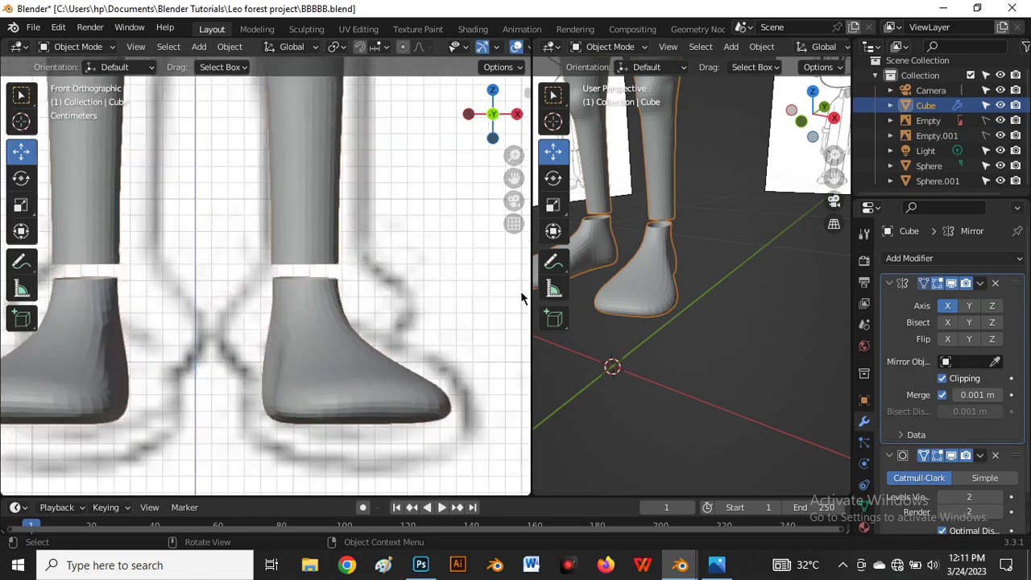
Turn off the Subdivision modifier's viewport display and enter Edit Mode on the joined mesh at the gap between leg and foot.
{"action": "left_click", "coordinate": [952, 456]}
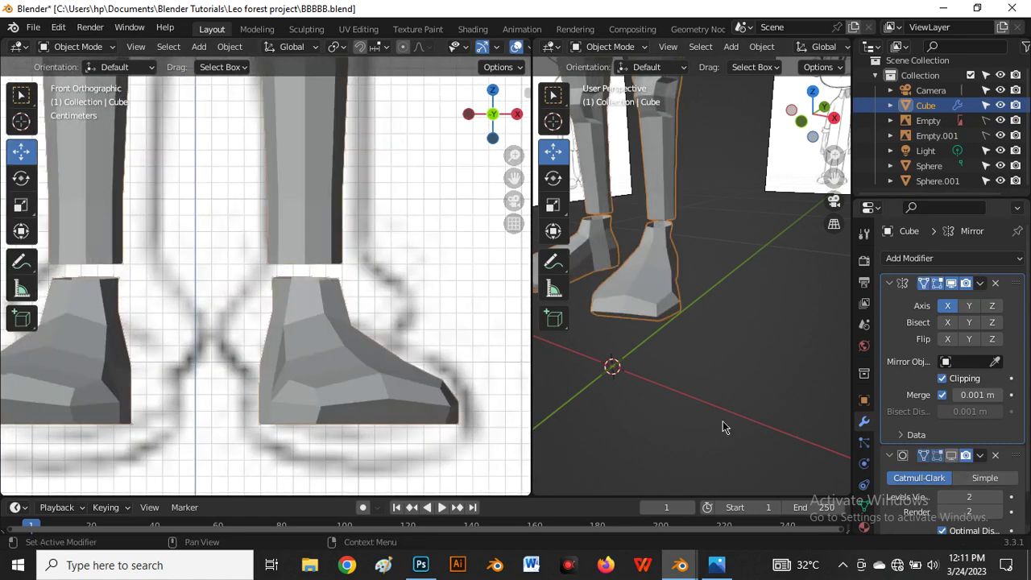
{"action": "key", "text": "Tab"}
{"action": "scroll", "coordinate": [315, 287], "scroll_direction": "up", "scroll_amount": 3}
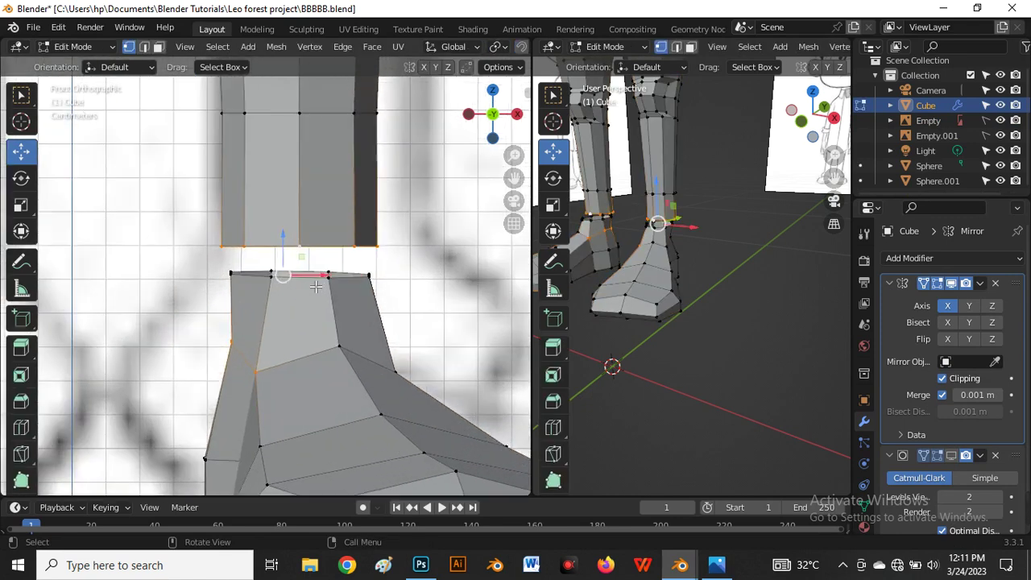
{"action": "scroll", "coordinate": [315, 287], "scroll_direction": "down", "scroll_amount": 3}
{"action": "scroll", "coordinate": [314, 287], "scroll_direction": "up", "scroll_amount": 3}
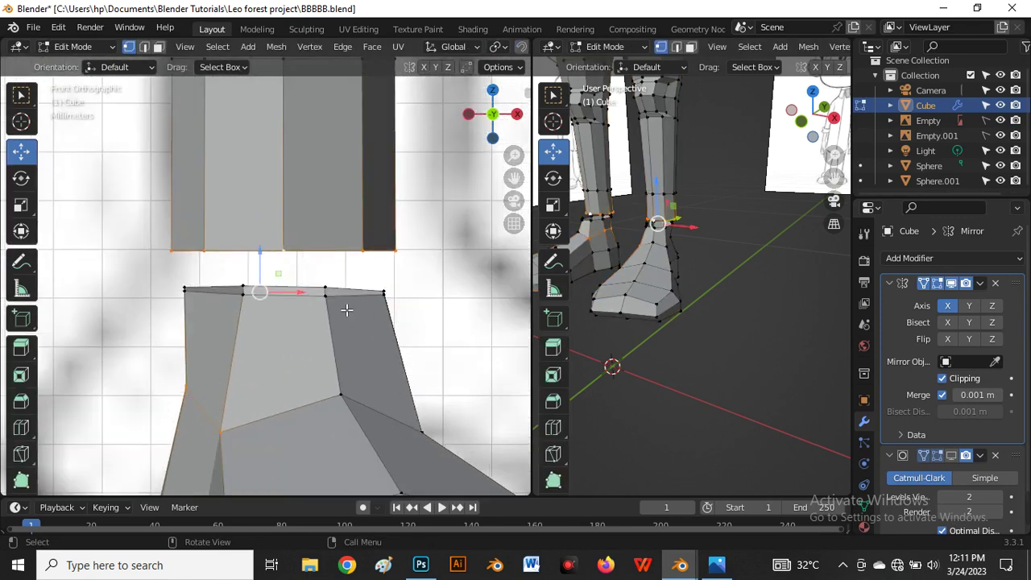
{"action": "middle_click_drag", "start_coordinate": [347, 310], "coordinate": [301, 359]}
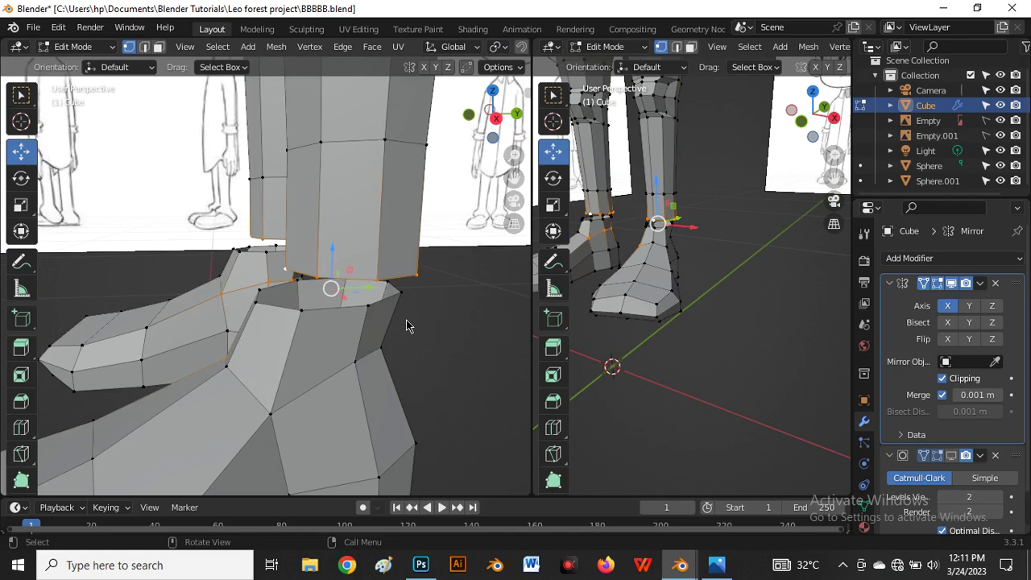
In the right side view, shift the rear ankle vertices just below the foot's opening slightly back toward the heel.
{"action": "key", "text": "grave"}
{"action": "left_click", "coordinate": [490, 330]}
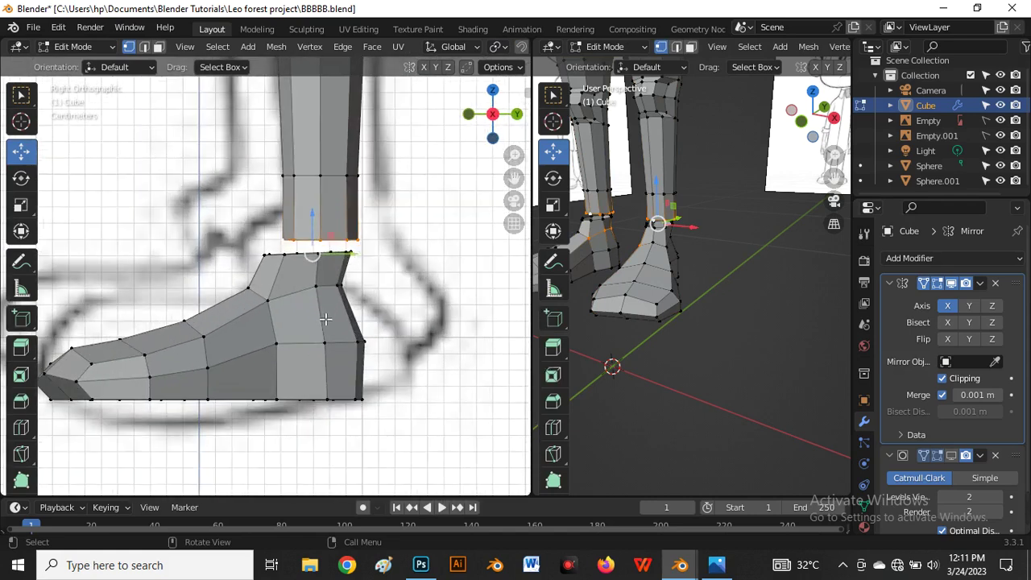
{"action": "scroll", "coordinate": [420, 270], "scroll_direction": "down", "scroll_amount": 3}
{"action": "key", "text": "b"}
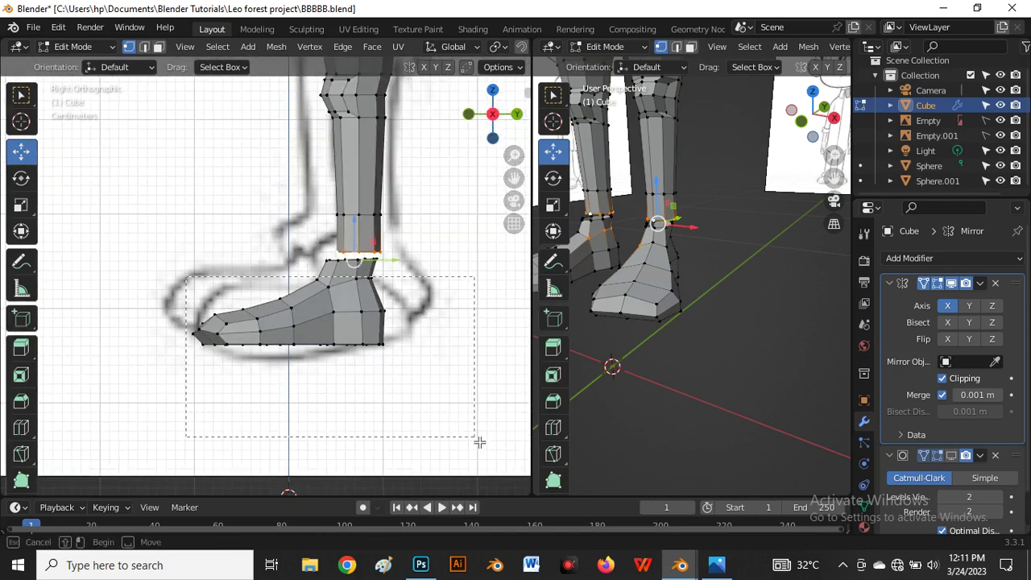
{"action": "left_click_drag", "start_coordinate": [479, 442], "coordinate": [478, 441]}
{"action": "scroll", "coordinate": [381, 298], "scroll_direction": "up", "scroll_amount": 5}
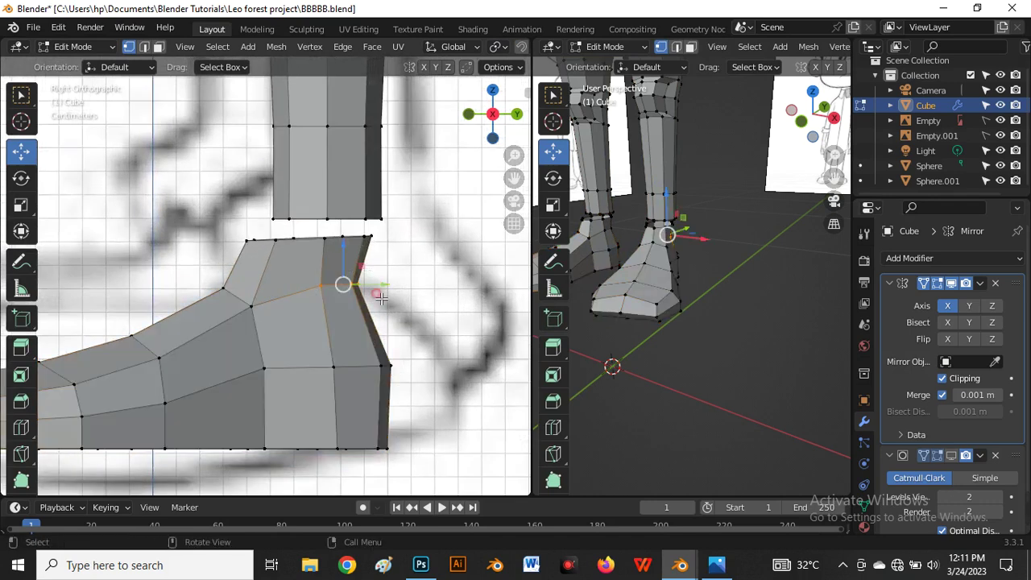
{"action": "key", "text": "g"}
{"action": "left_click", "coordinate": [383, 242]}
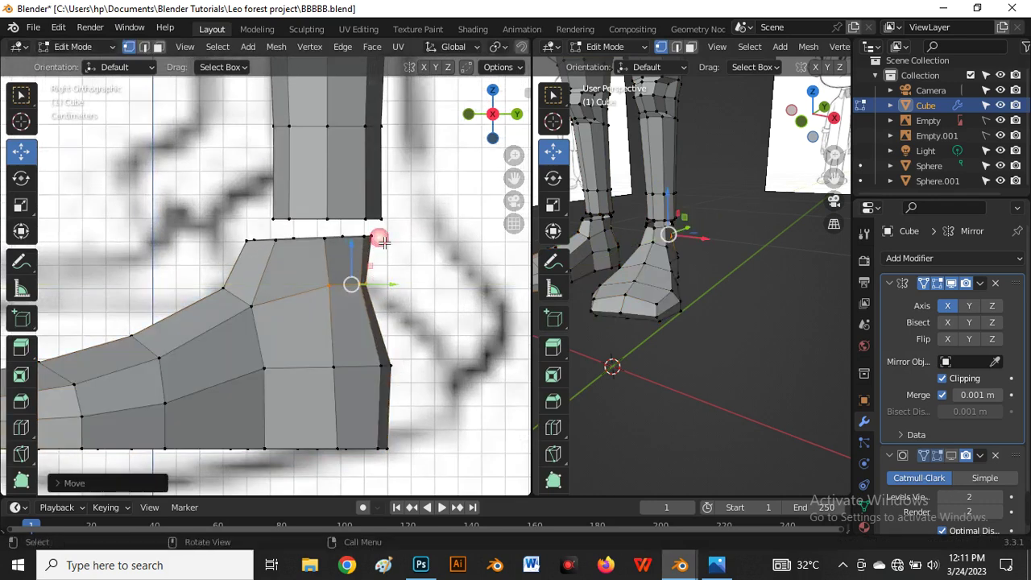
Select all of the foot's vertices, including hidden ones, and move them about 0.008 m back along the Y axis under the leg.
{"action": "scroll", "coordinate": [384, 242], "scroll_direction": "down", "scroll_amount": 4}
{"action": "key", "text": "b"}
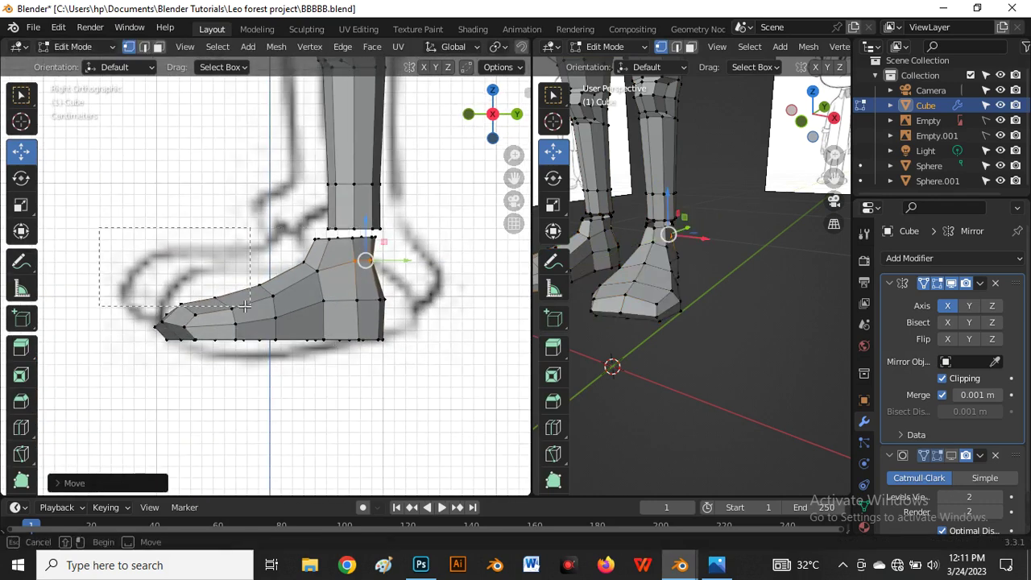
{"action": "left_click_drag", "start_coordinate": [245, 306], "coordinate": [243, 303]}
{"action": "left_click_drag", "start_coordinate": [162, 235], "coordinate": [361, 326]}
{"action": "left_click_drag", "start_coordinate": [512, 389], "coordinate": [512, 389]}
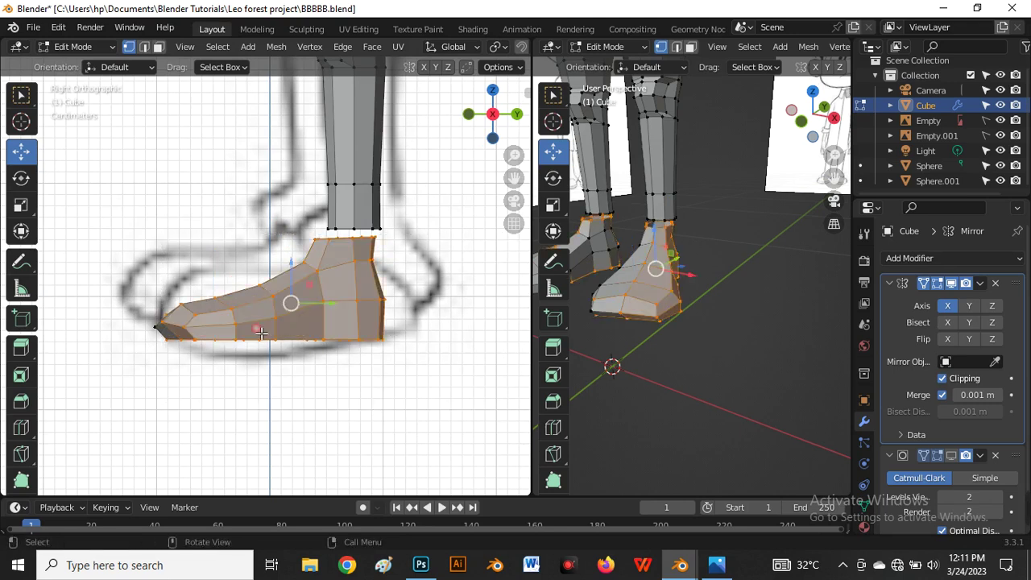
{"action": "key", "text": "alt+z"}
{"action": "left_click_drag", "start_coordinate": [155, 251], "coordinate": [418, 352], "text": "shift"}
{"action": "scroll", "coordinate": [369, 282], "scroll_direction": "up", "scroll_amount": 2}
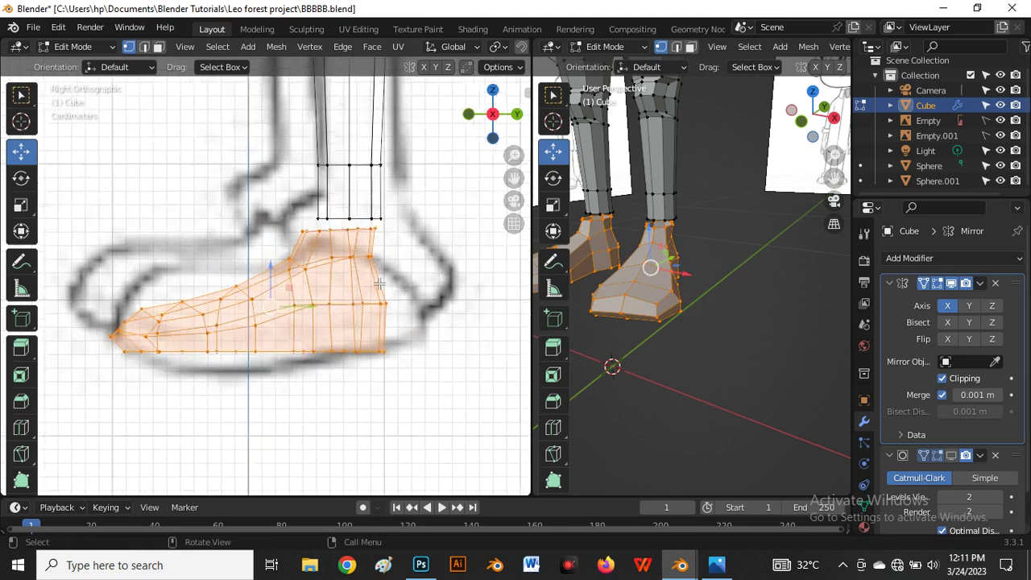
{"action": "key", "text": "g"}
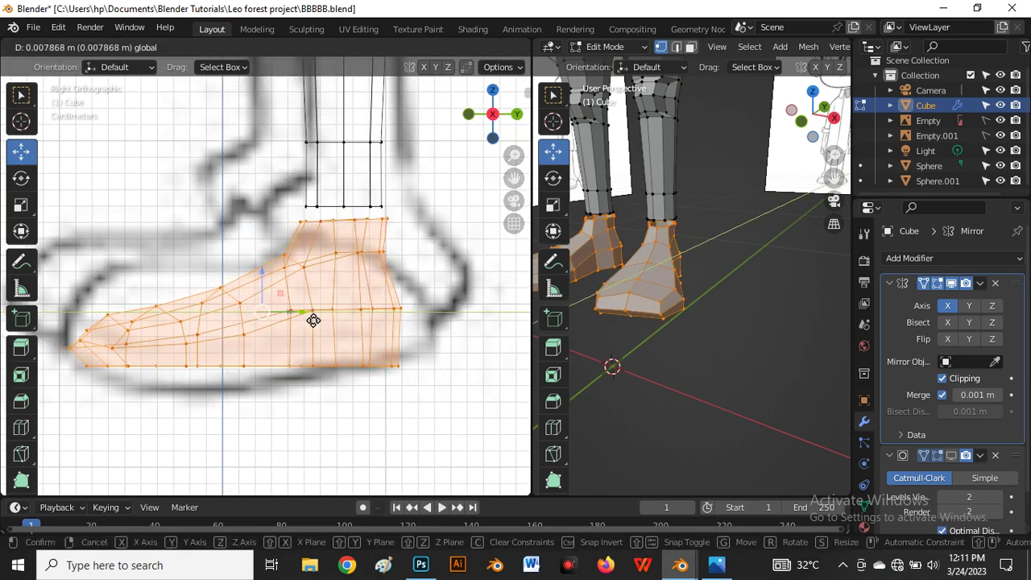
{"action": "left_click", "coordinate": [315, 320]}
Select the foot's top ankle loop and move it about 0.004 m forward along the Y axis, then restore solid display.
{"action": "scroll", "coordinate": [339, 290], "scroll_direction": "up", "scroll_amount": 3}
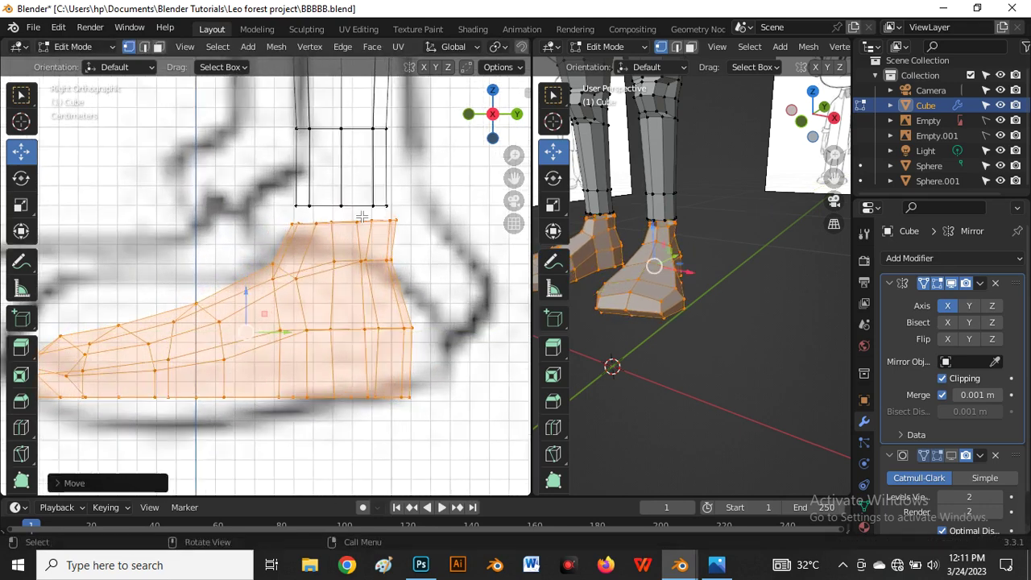
{"action": "left_click", "coordinate": [381, 229], "text": "alt"}
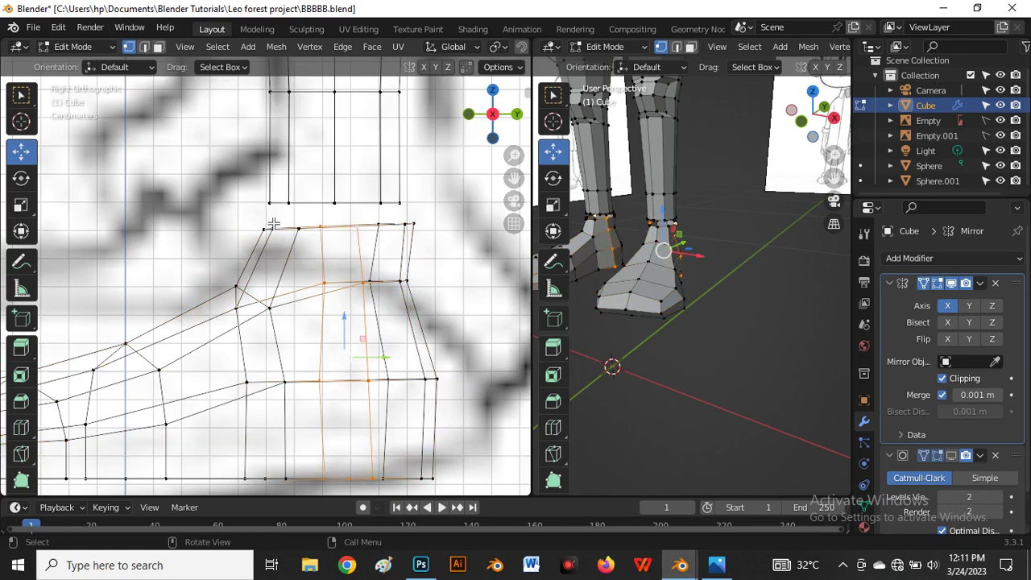
{"action": "left_click", "coordinate": [431, 250], "text": "alt"}
{"action": "key", "text": "b"}
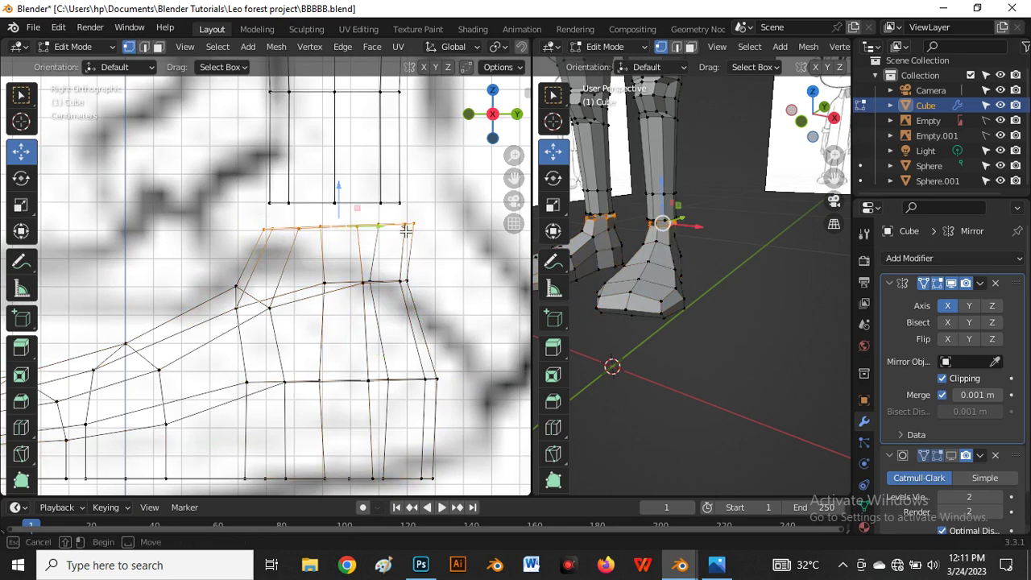
{"action": "left_click", "coordinate": [382, 227]}
{"action": "left_click", "coordinate": [360, 235], "text": "alt"}
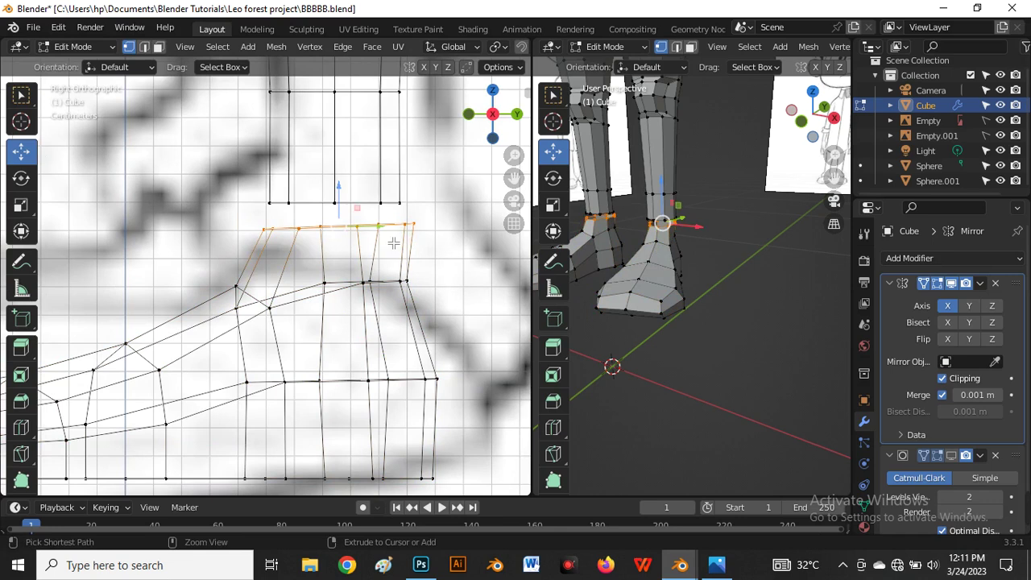
{"action": "scroll", "coordinate": [384, 240], "scroll_direction": "up", "scroll_amount": 2}
{"action": "key", "text": "g"}
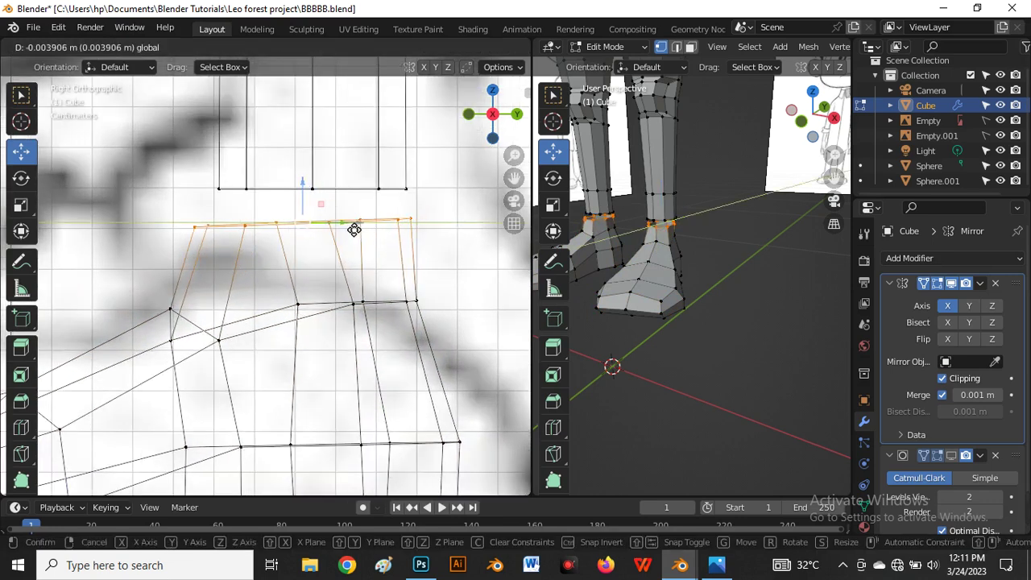
{"action": "left_click", "coordinate": [352, 228]}
{"action": "key", "text": "alt+z"}
{"action": "scroll", "coordinate": [352, 229], "scroll_direction": "down", "scroll_amount": 2}
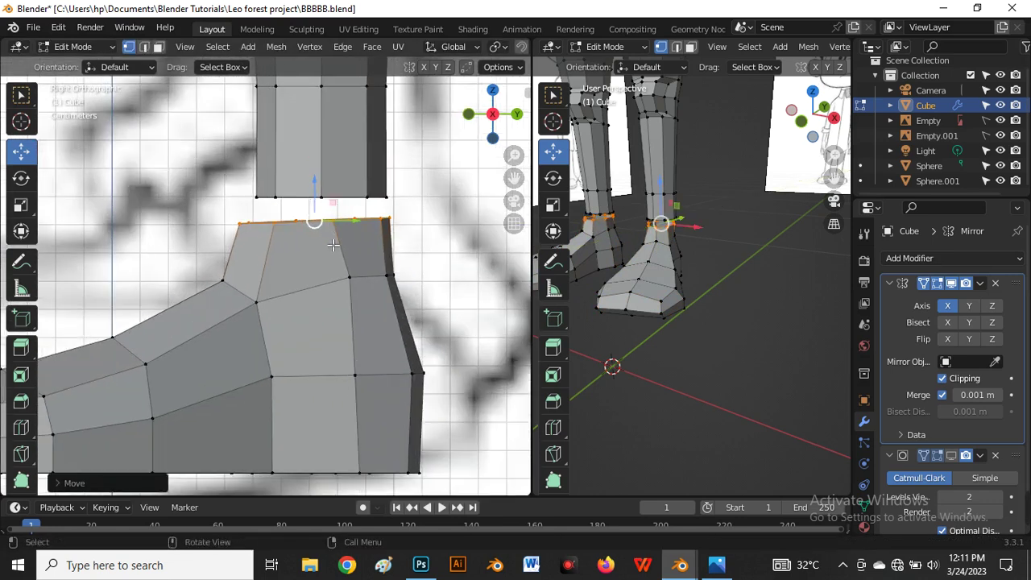
Nudge the outer rear vertex just below the ankle opening about 0.001 m forward along the Y axis.
{"action": "left_click", "coordinate": [360, 283]}
{"action": "key", "text": "g"}
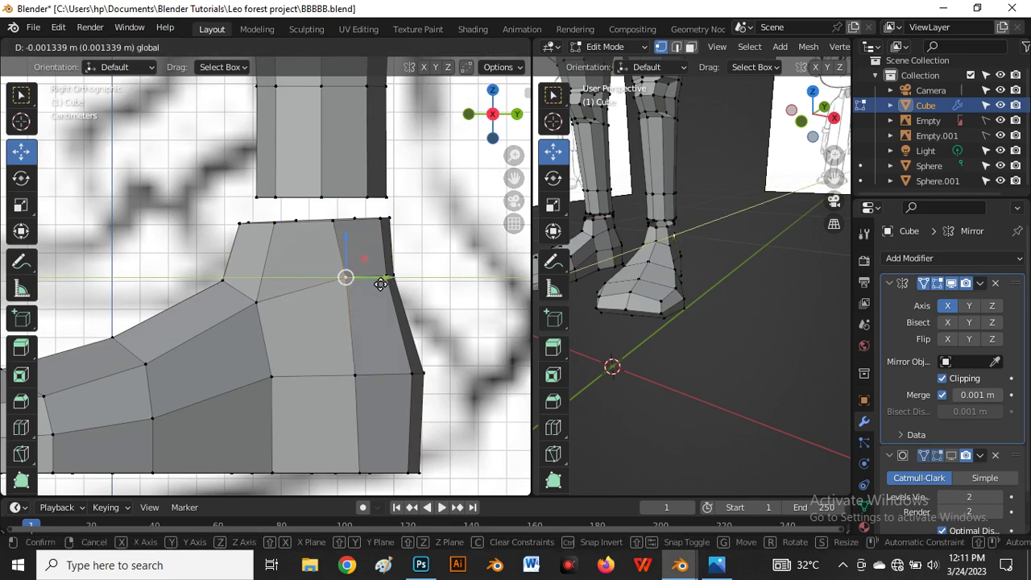
{"action": "left_click_drag", "start_coordinate": [376, 285], "coordinate": [374, 283]}
Merge the two outer-side pairs of facing leg and foot vertices at their centers to begin closing the ankle gap.
{"action": "middle_click_drag", "start_coordinate": [322, 240], "coordinate": [311, 290]}
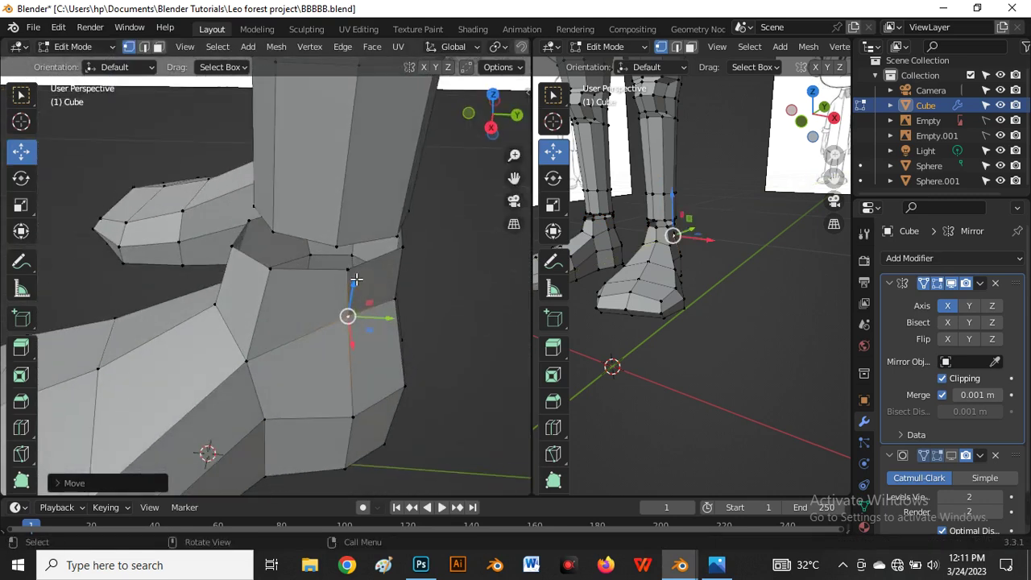
{"action": "left_click", "coordinate": [352, 274]}
{"action": "left_click", "coordinate": [328, 245], "text": "shift"}
{"action": "key", "text": "m"}
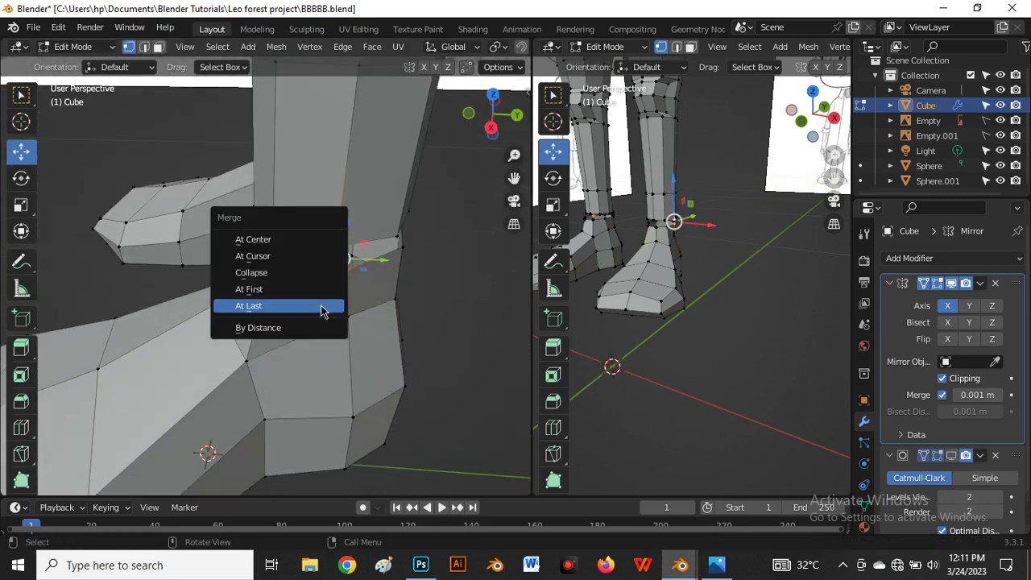
{"action": "left_click", "coordinate": [283, 240]}
{"action": "middle_click_drag", "start_coordinate": [320, 309], "coordinate": [328, 311]}
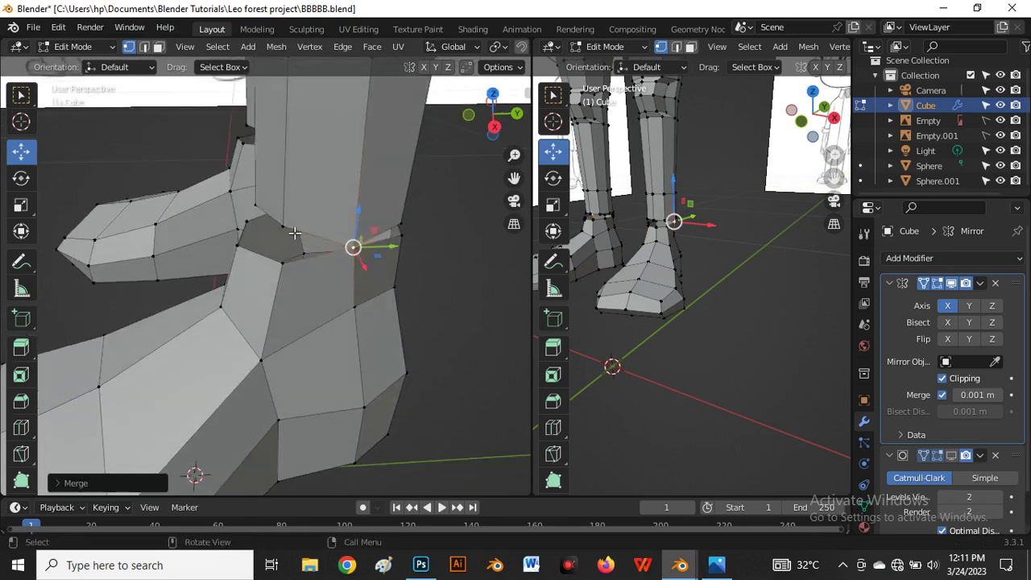
{"action": "left_click", "coordinate": [286, 230]}
{"action": "left_click", "coordinate": [286, 268], "text": "shift"}
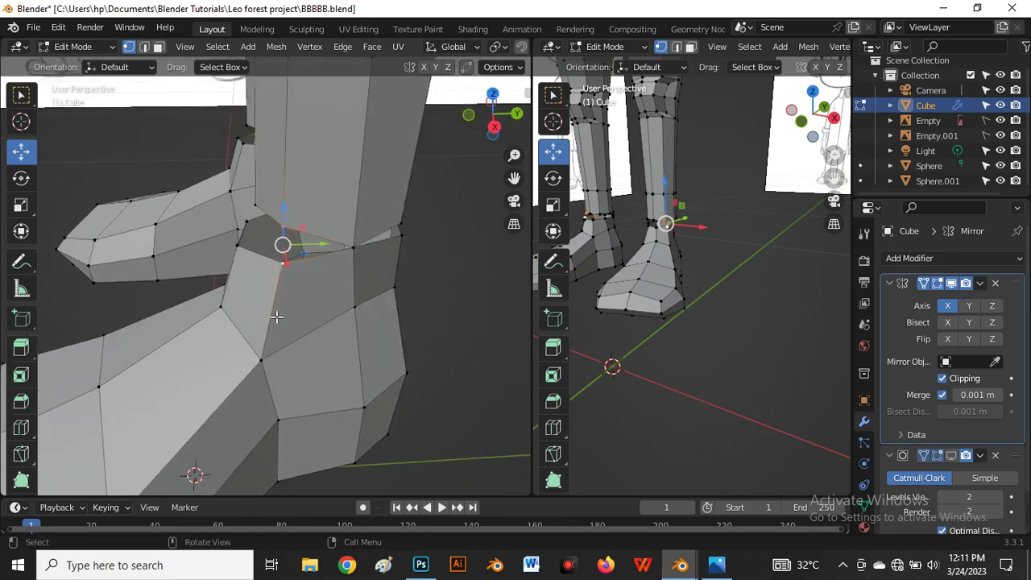
{"action": "key", "text": "m"}
{"action": "left_click", "coordinate": [271, 315]}
Merge the facing leg and foot vertices at the front and inner front of the ankle, each pair at center.
{"action": "middle_click_drag", "start_coordinate": [271, 315], "coordinate": [328, 275]}
{"action": "left_click", "coordinate": [279, 202]}
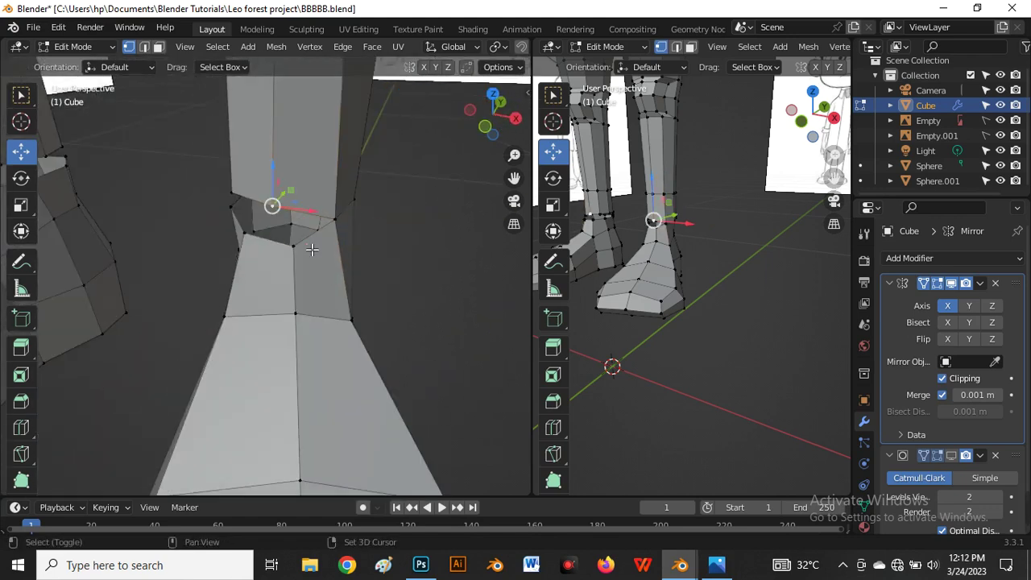
{"action": "left_click", "coordinate": [296, 245], "text": "shift"}
{"action": "key", "text": "m"}
{"action": "left_click", "coordinate": [285, 285]}
{"action": "middle_click_drag", "start_coordinate": [244, 302], "coordinate": [239, 223]}
{"action": "left_click", "coordinate": [232, 217]}
{"action": "left_click", "coordinate": [271, 256], "text": "shift"}
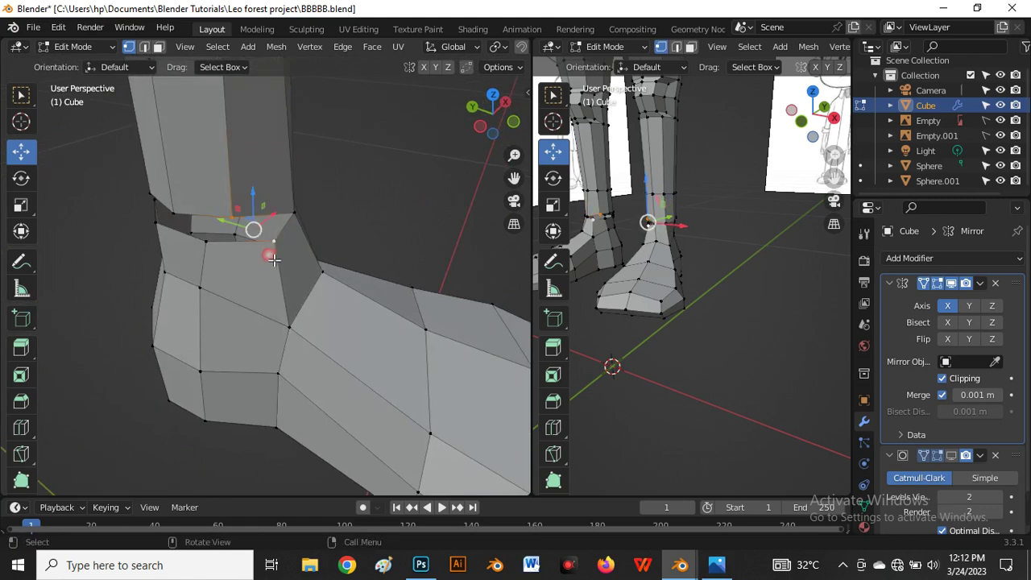
{"action": "key", "text": "m"}
{"action": "left_click", "coordinate": [266, 260]}
Merge the two facing leg and foot vertex pairs along the inner side of the ankle toward the heel at center.
{"action": "middle_click_drag", "start_coordinate": [182, 341], "coordinate": [242, 293]}
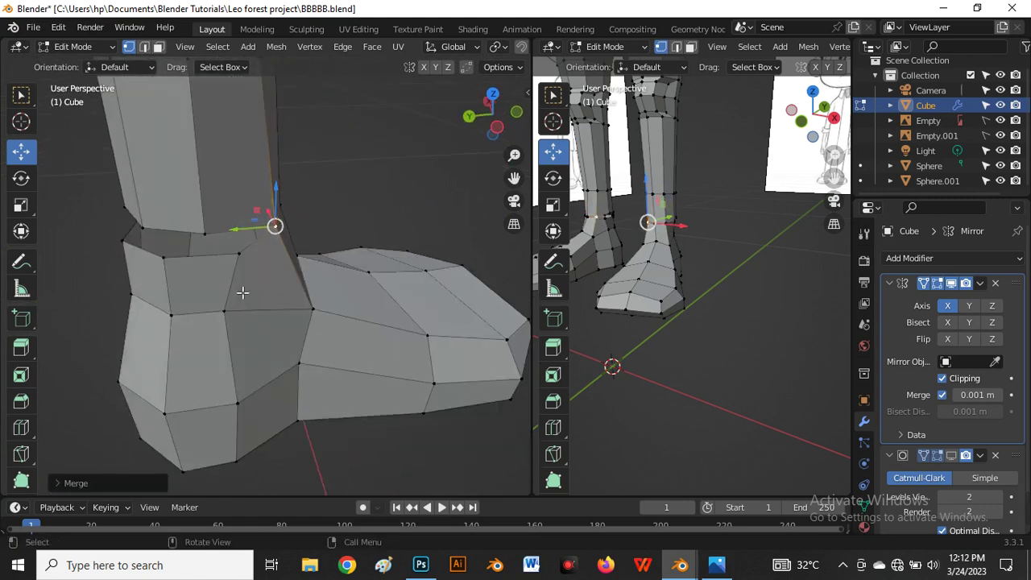
{"action": "left_click", "coordinate": [206, 239]}
{"action": "left_click", "coordinate": [239, 254], "text": "shift"}
{"action": "key", "text": "m"}
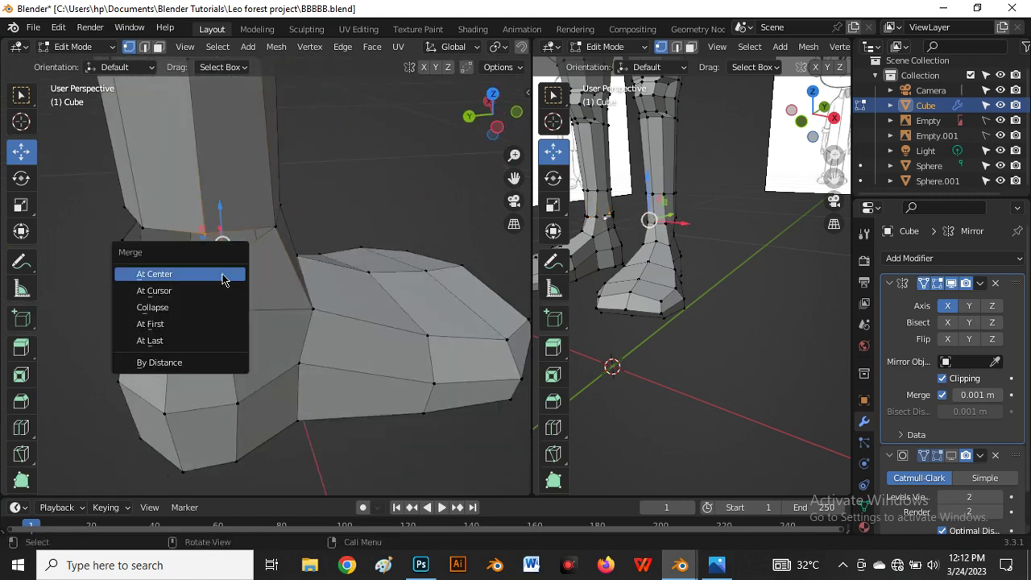
{"action": "left_click", "coordinate": [223, 277]}
{"action": "middle_click_drag", "start_coordinate": [74, 320], "coordinate": [201, 333]}
{"action": "left_click", "coordinate": [237, 269]}
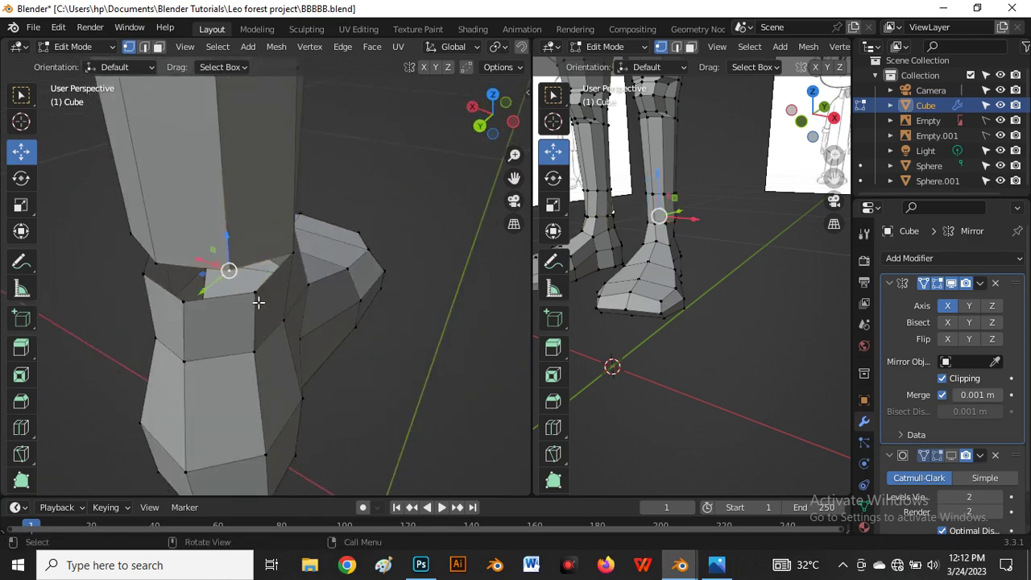
{"action": "left_click", "coordinate": [257, 301], "text": "shift"}
{"action": "key", "text": "m"}
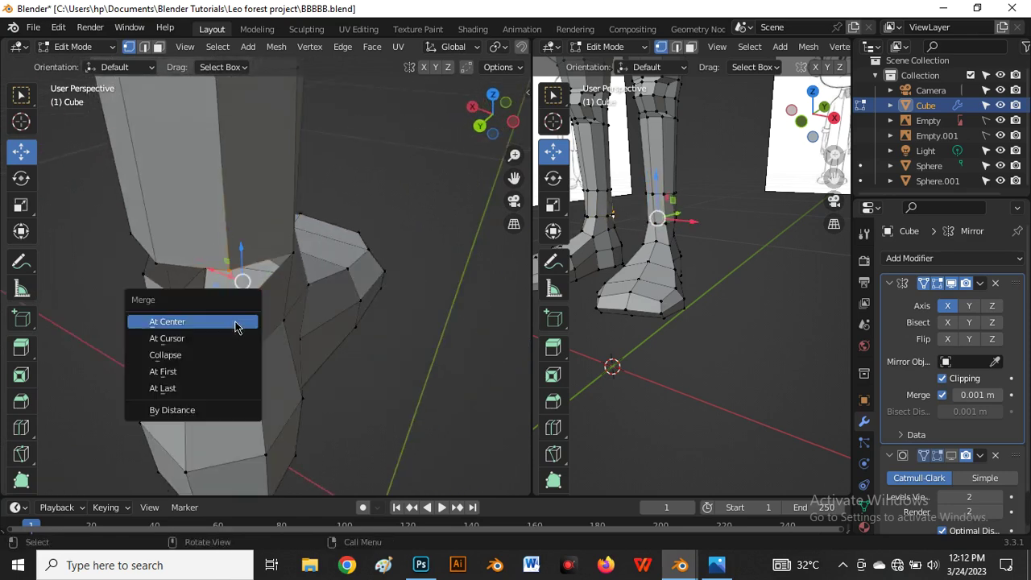
{"action": "left_click", "coordinate": [237, 324]}
Merge the last two leg and foot vertex pairs at the back and outer rear of the ankle at center.
{"action": "middle_click_drag", "start_coordinate": [207, 322], "coordinate": [248, 271]}
{"action": "left_click", "coordinate": [212, 278]}
{"action": "left_click", "coordinate": [249, 250], "text": "shift"}
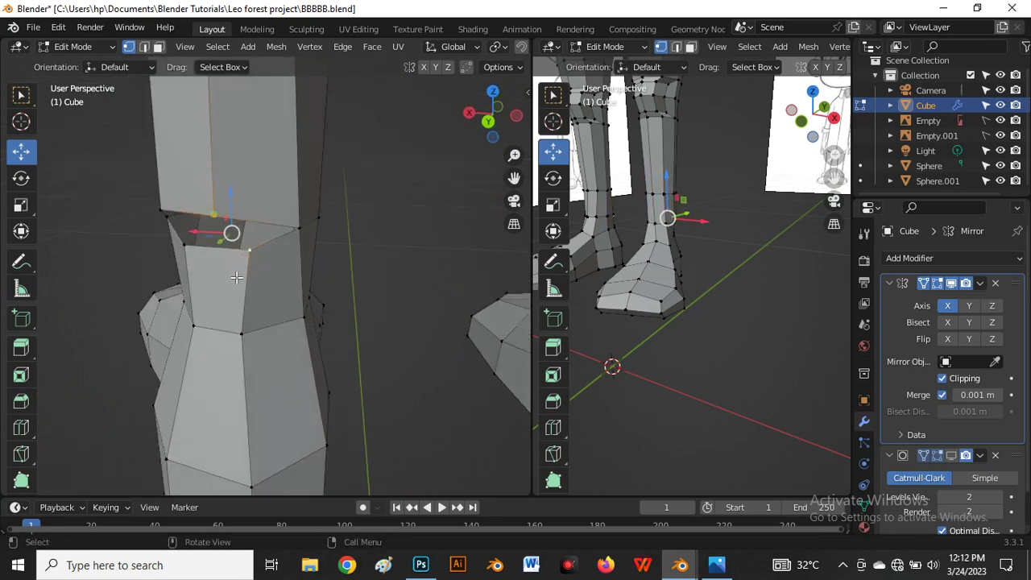
{"action": "key", "text": "m"}
{"action": "left_click", "coordinate": [231, 276]}
{"action": "middle_click_drag", "start_coordinate": [224, 292], "coordinate": [244, 294]}
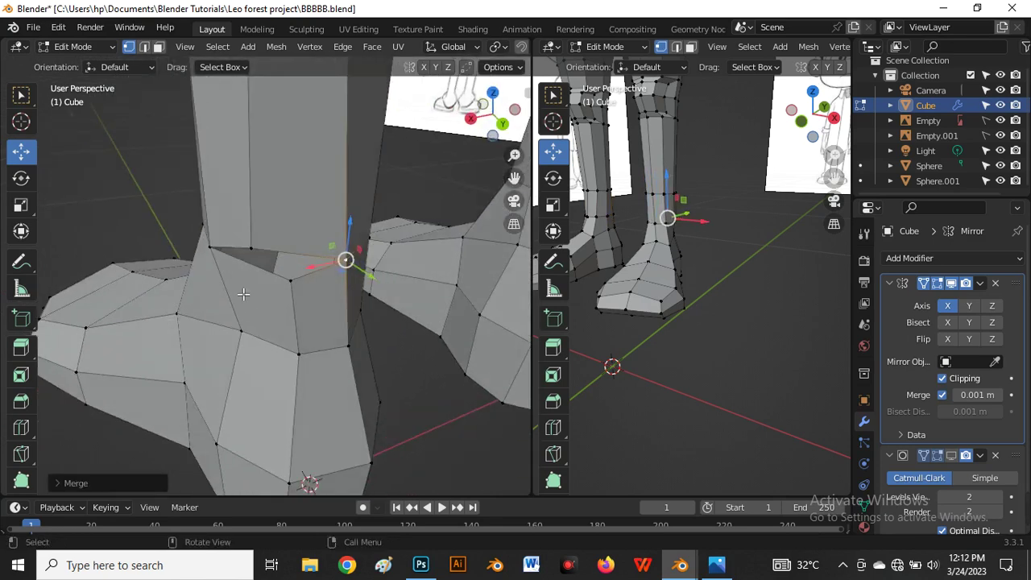
{"action": "left_click", "coordinate": [270, 266]}
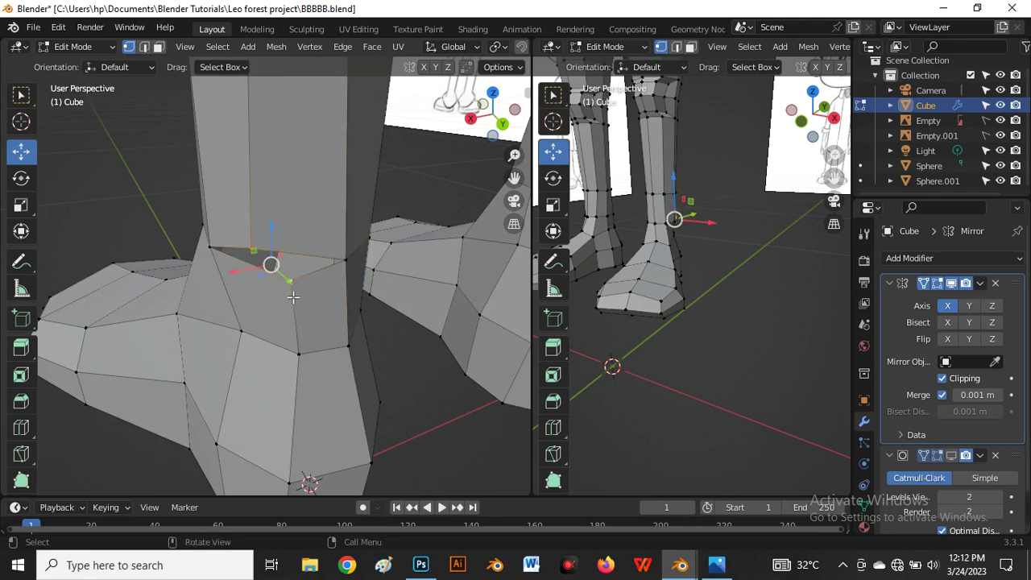
{"action": "key", "text": "m"}
{"action": "left_click", "coordinate": [287, 292]}
In the front view, select all foot vertices below the ankle seam and shift them slightly inward toward the body's centre line.
{"action": "middle_click_drag", "start_coordinate": [287, 294], "coordinate": [226, 299]}
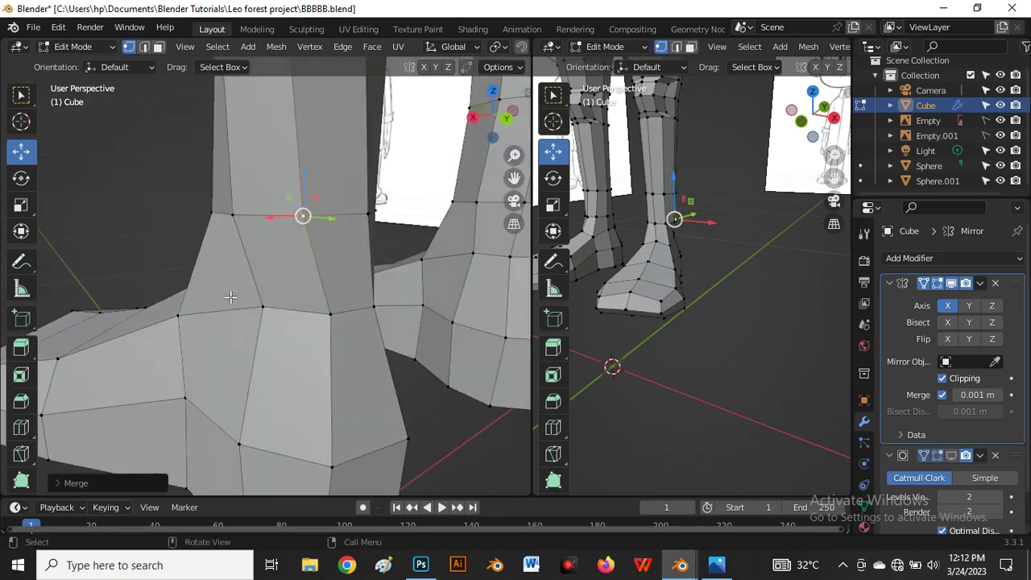
{"action": "key", "text": "grave"}
{"action": "left_click", "coordinate": [177, 242]}
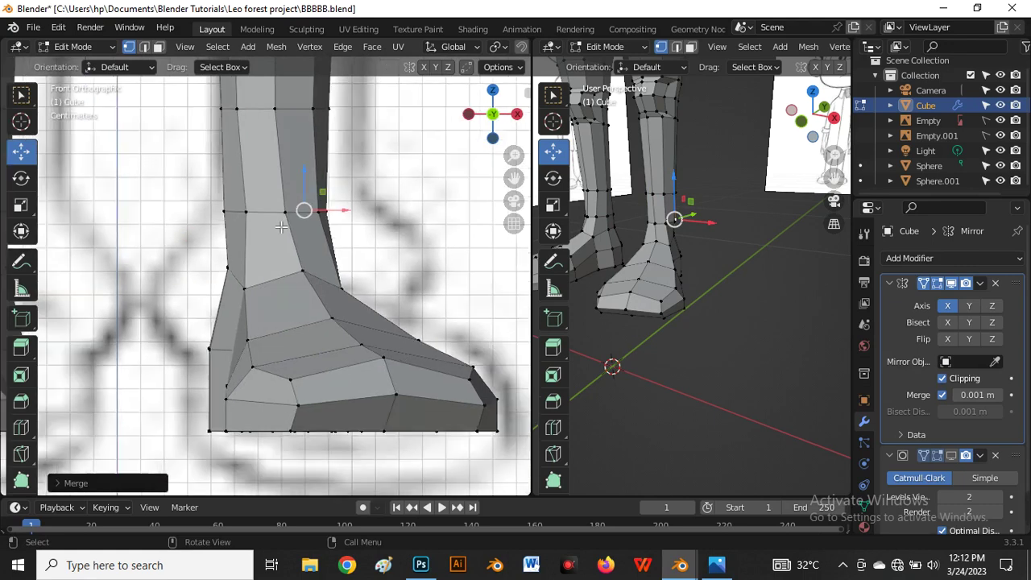
{"action": "scroll", "coordinate": [281, 228], "scroll_direction": "down", "scroll_amount": 2}
{"action": "scroll", "coordinate": [266, 274], "scroll_direction": "up", "scroll_amount": 1}
{"action": "scroll", "coordinate": [247, 327], "scroll_direction": "down", "scroll_amount": 3}
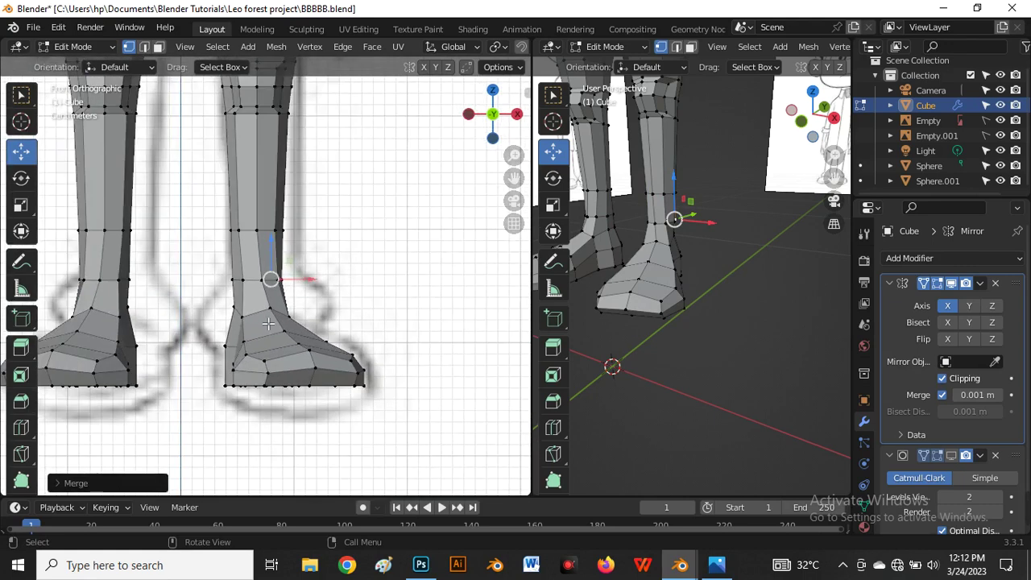
{"action": "key", "text": "alt+z"}
{"action": "left_click_drag", "start_coordinate": [200, 298], "coordinate": [319, 371]}
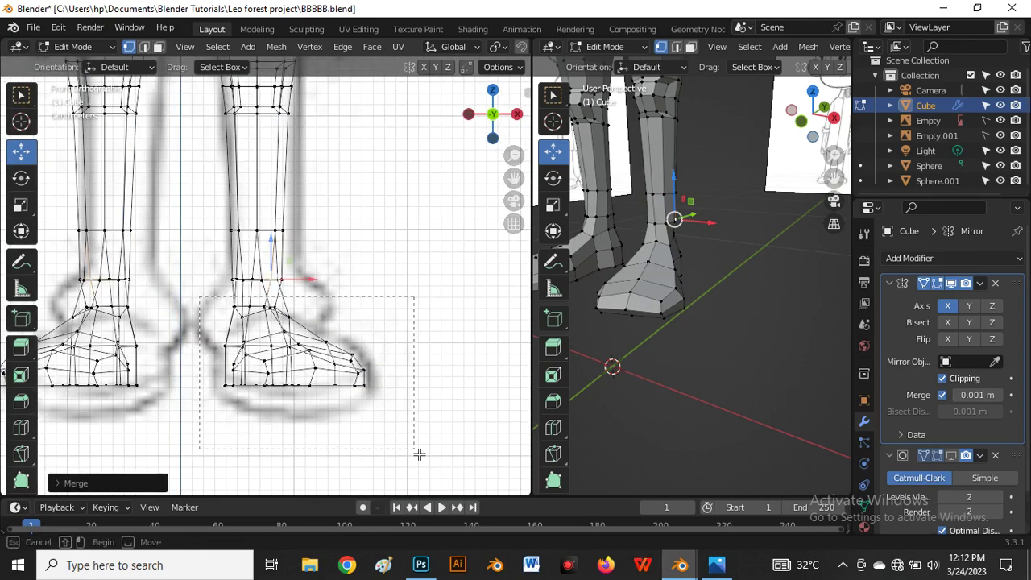
{"action": "left_click_drag", "start_coordinate": [419, 455], "coordinate": [407, 451]}
{"action": "key", "text": "alt+z"}
{"action": "scroll", "coordinate": [333, 377], "scroll_direction": "up", "scroll_amount": 2}
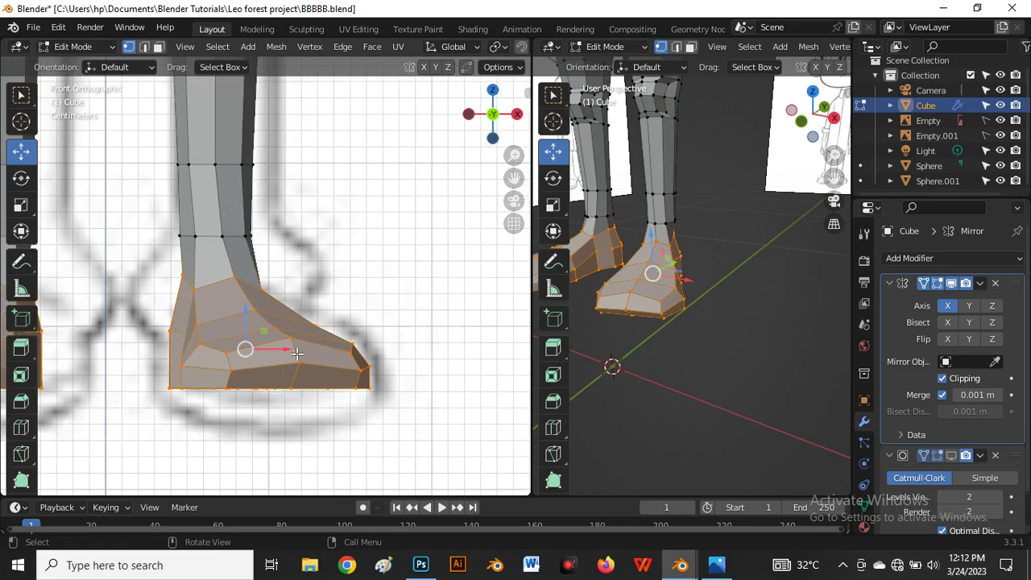
{"action": "left_click_drag", "start_coordinate": [297, 353], "coordinate": [287, 355]}
Deselect the foot and reposition the single outer rear vertex just below the ankle seam to smooth the ankle.
{"action": "mouse_move", "coordinate": [287, 355]}
{"action": "middle_mouse_down"}
{"action": "mouse_move", "coordinate": [216, 357]}
{"action": "mouse_move", "coordinate": [308, 338]}
{"action": "mouse_move", "coordinate": [309, 285]}
{"action": "mouse_move", "coordinate": [295, 269]}
{"action": "mouse_move", "coordinate": [201, 322]}
{"action": "mouse_move", "coordinate": [120, 350]}
{"action": "mouse_move", "coordinate": [324, 286]}
{"action": "mouse_move", "coordinate": [318, 322]}
{"action": "mouse_move", "coordinate": [334, 344]}
{"action": "mouse_move", "coordinate": [283, 373]}
{"action": "middle_mouse_up"}
{"action": "scroll", "coordinate": [216, 357], "scroll_direction": "up", "scroll_amount": 2}
{"action": "key", "text": "alt+a"}
{"action": "left_click", "coordinate": [337, 340]}
{"action": "left_click_drag", "start_coordinate": [285, 357], "coordinate": [272, 326]}
{"action": "middle_click_drag", "start_coordinate": [272, 326], "coordinate": [291, 313]}
{"action": "scroll", "coordinate": [291, 312], "scroll_direction": "down", "scroll_amount": 5}
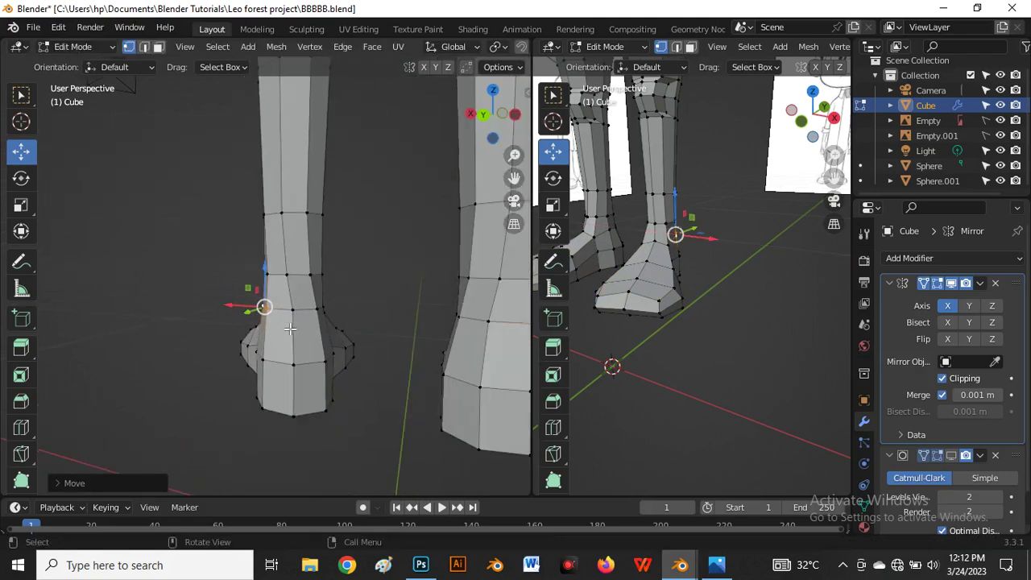
{"action": "middle_click_drag", "start_coordinate": [299, 368], "coordinate": [357, 375]}
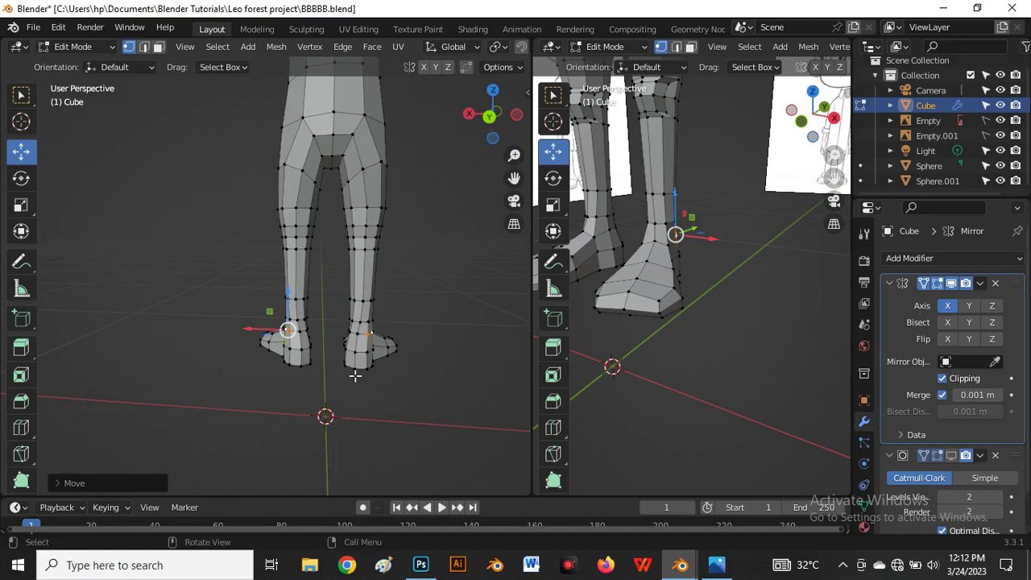
Slide the inner and middle rear vertices of the lower ankle ring outward along their edges to narrow the back of the ankle.
{"action": "scroll", "coordinate": [342, 373], "scroll_direction": "up", "scroll_amount": 2}
{"action": "scroll", "coordinate": [242, 306], "scroll_direction": "up", "scroll_amount": 2}
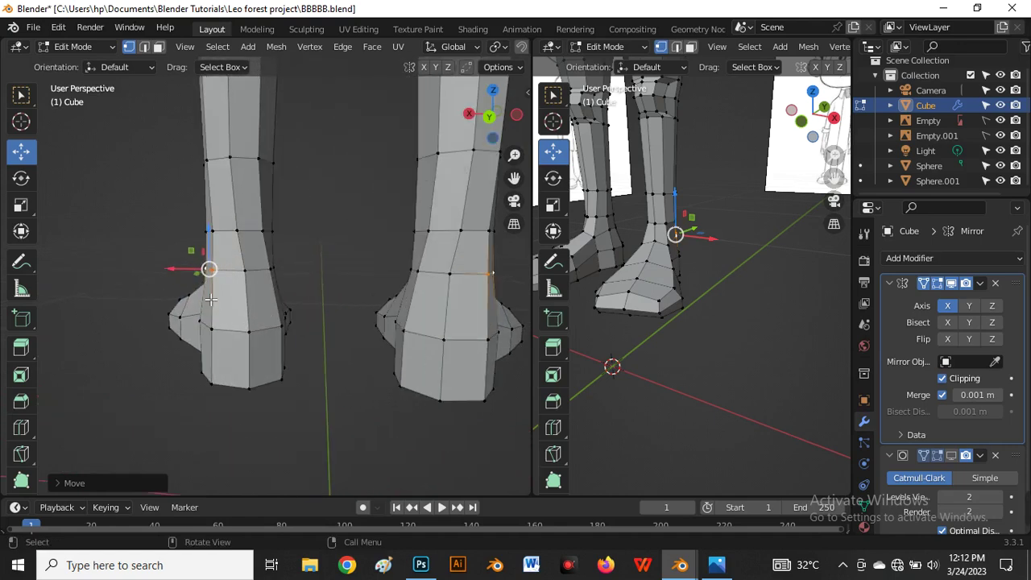
{"action": "left_click", "coordinate": [266, 279]}
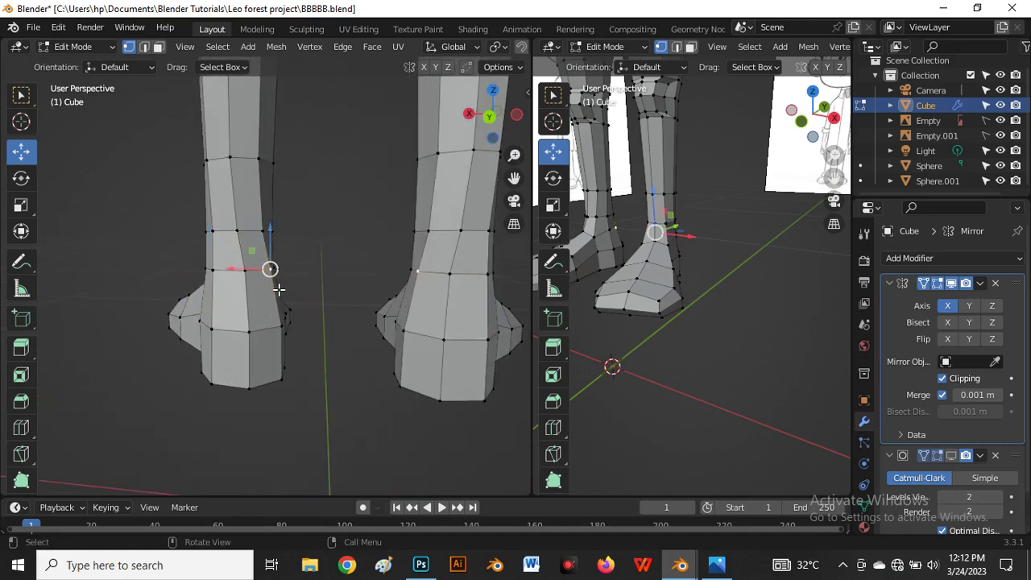
{"action": "key", "text": "shift+v"}
{"action": "left_click", "coordinate": [259, 295]}
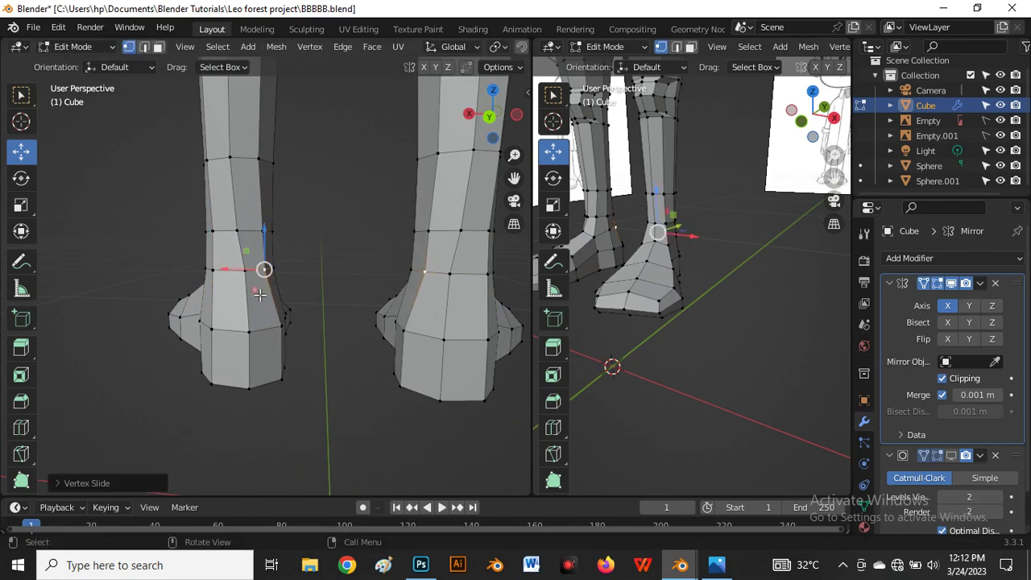
{"action": "key", "text": "shift+v"}
{"action": "left_click", "coordinate": [232, 272]}
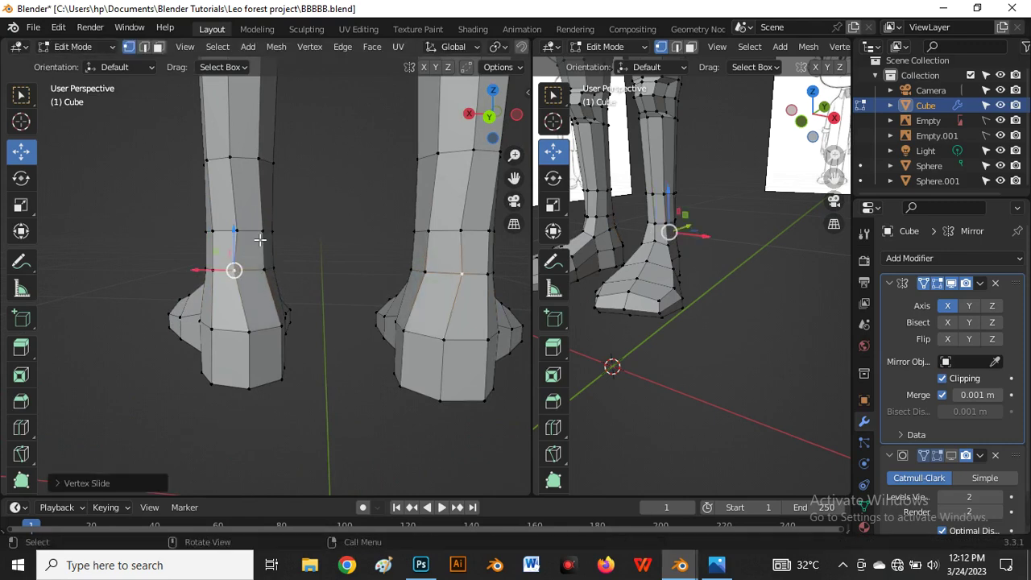
Shift the middle and inner rear vertices of the ankle ring above outward, and slide the inner vertex below them to match.
{"action": "scroll", "coordinate": [270, 250], "scroll_direction": "up", "scroll_amount": 2}
{"action": "left_click", "coordinate": [226, 229]}
{"action": "key", "text": "shift+v"}
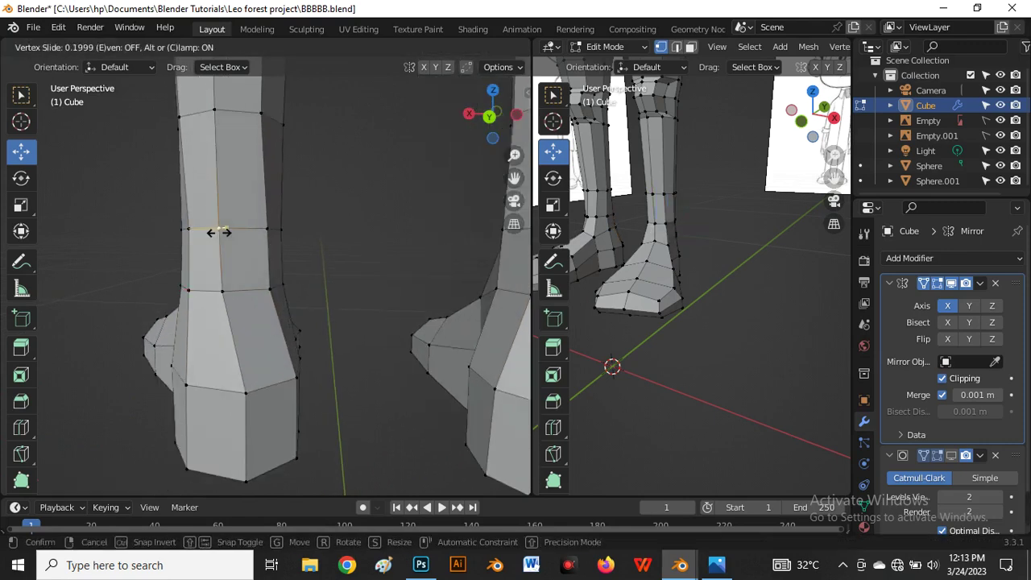
{"action": "left_click", "coordinate": [219, 232]}
{"action": "left_click", "coordinate": [266, 229]}
{"action": "key", "text": "g"}
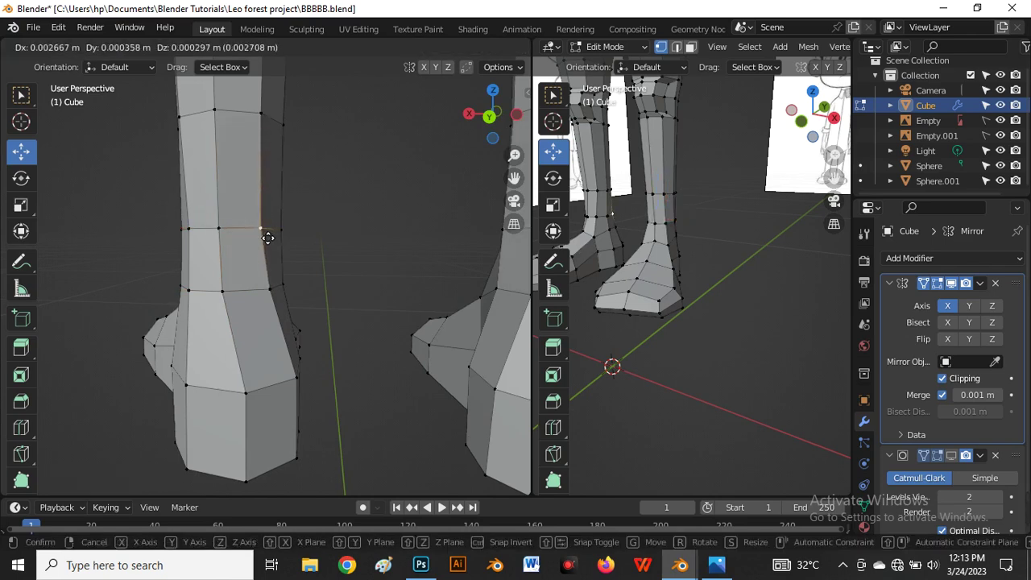
{"action": "left_click", "coordinate": [268, 238]}
{"action": "key", "text": "shift+v"}
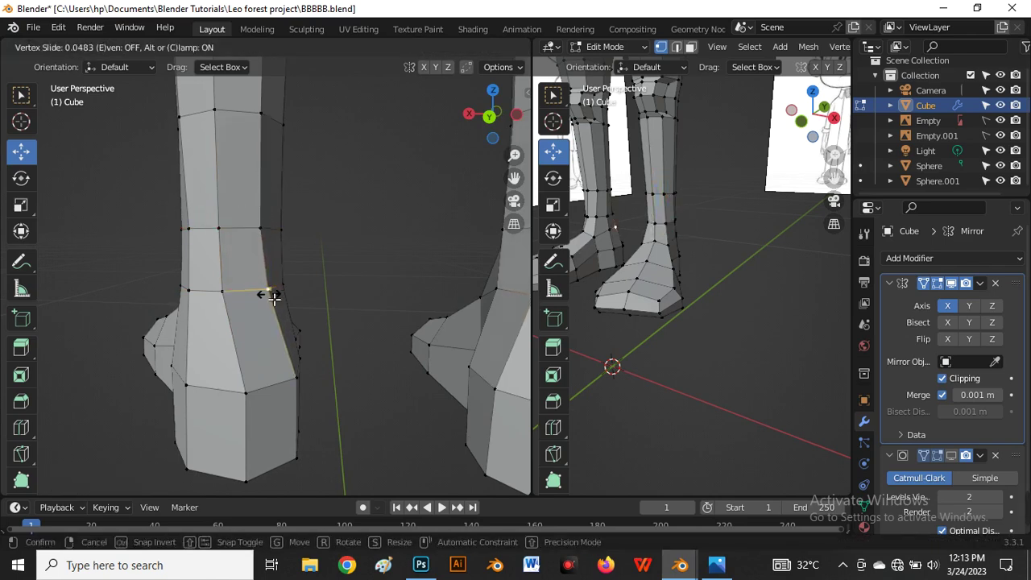
{"action": "left_click", "coordinate": [274, 298]}
Select the vertices along the inner side of the heel and move them outward along X in two passes to narrow the heel.
{"action": "middle_click_drag", "start_coordinate": [274, 298], "coordinate": [267, 348]}
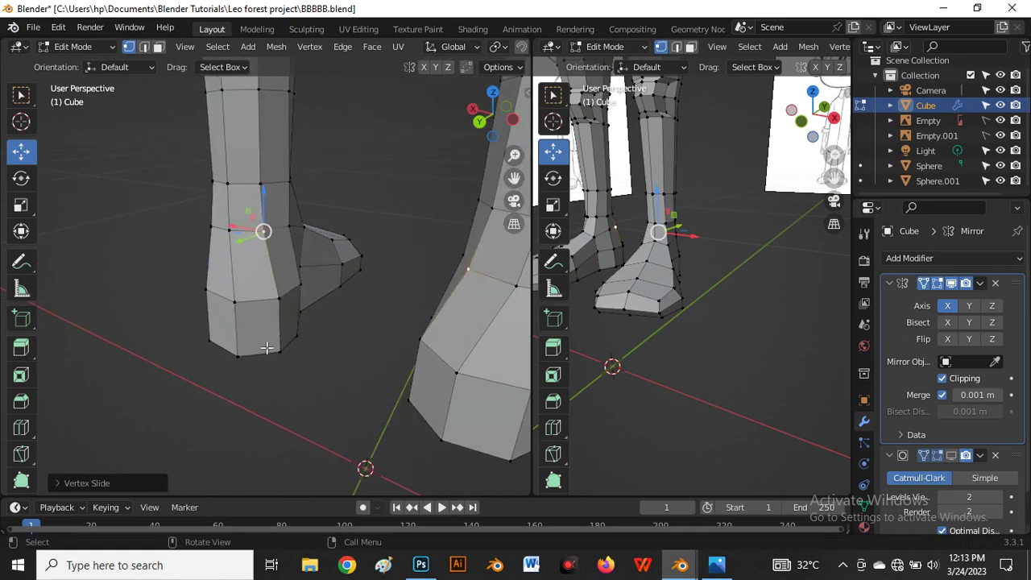
{"action": "left_click", "coordinate": [284, 302]}
{"action": "left_click", "coordinate": [299, 292], "text": "ctrl"}
{"action": "left_click", "coordinate": [301, 349], "text": "ctrl"}
{"action": "left_click", "coordinate": [288, 351], "text": "ctrl"}
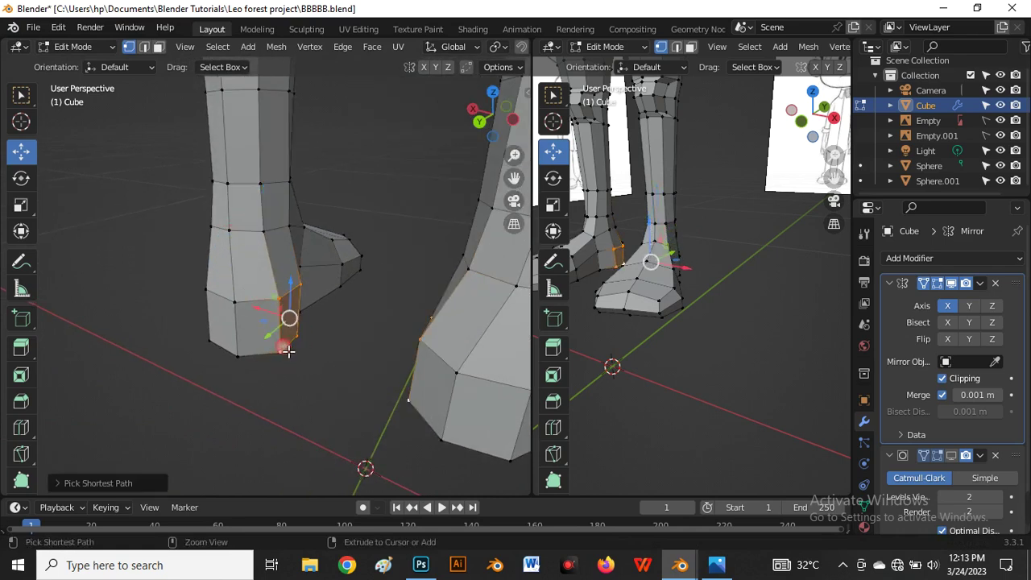
{"action": "key", "text": "g"}
{"action": "key", "text": "x"}
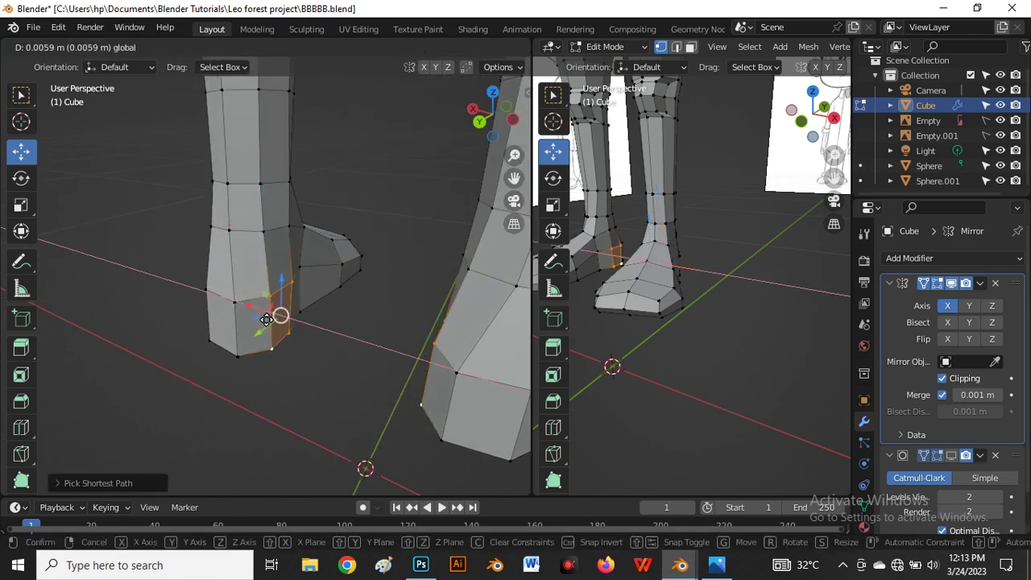
{"action": "left_click", "coordinate": [267, 319]}
{"action": "middle_click_drag", "start_coordinate": [267, 319], "coordinate": [214, 410]}
{"action": "key", "text": "g"}
{"action": "key", "text": "x"}
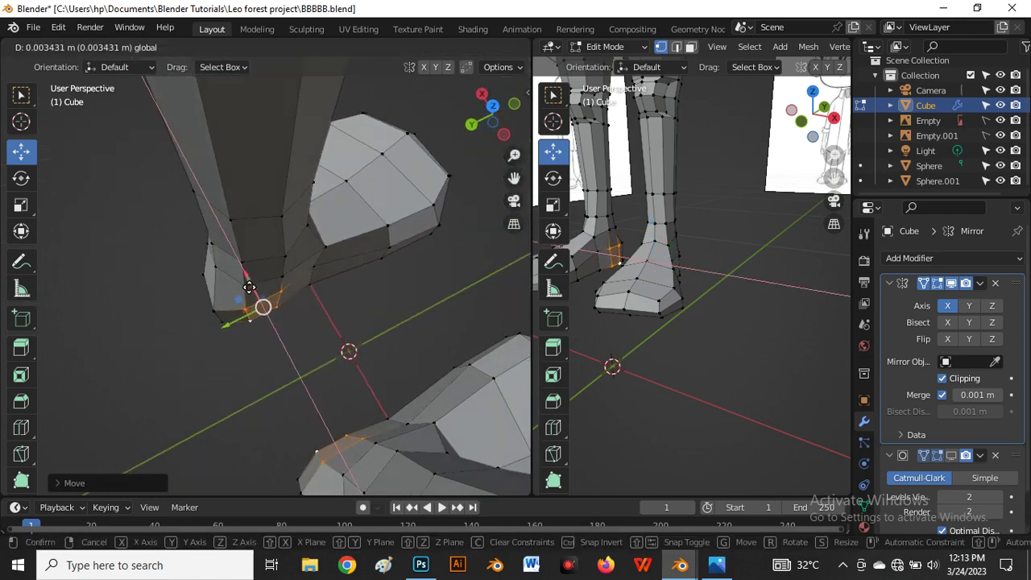
{"action": "left_click", "coordinate": [250, 288]}
Reposition the middle vertices at the back of the heel and the central sole vertex just in front of them.
{"action": "middle_click_drag", "start_coordinate": [231, 336], "coordinate": [217, 371]}
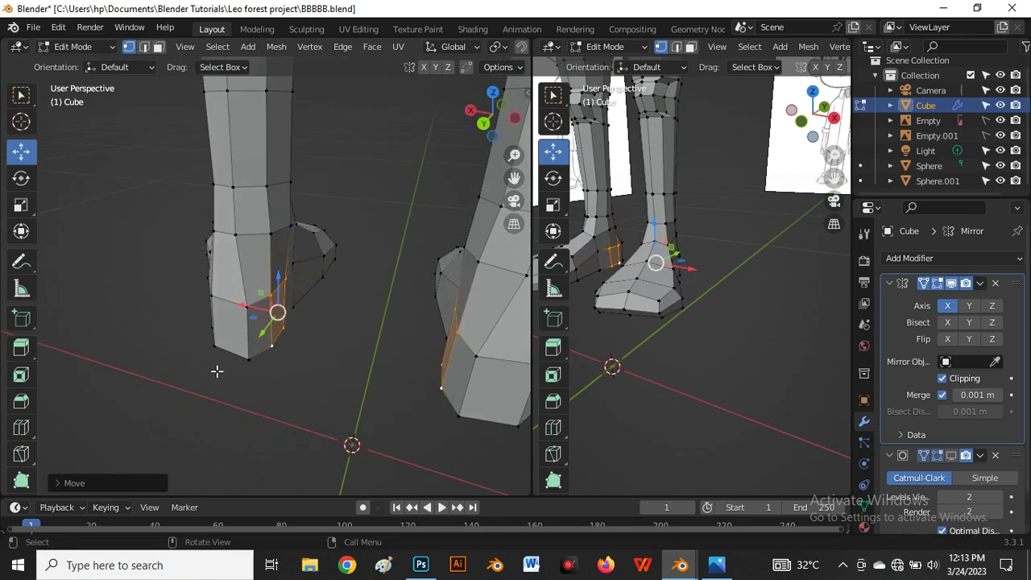
{"action": "scroll", "coordinate": [236, 330], "scroll_direction": "up", "scroll_amount": 1}
{"action": "left_click_drag", "start_coordinate": [255, 306], "coordinate": [220, 333]}
{"action": "left_click", "coordinate": [260, 309]}
{"action": "left_click", "coordinate": [235, 348], "text": "ctrl"}
{"action": "middle_click_drag", "start_coordinate": [220, 334], "coordinate": [253, 237]}
{"action": "scroll", "coordinate": [254, 239], "scroll_direction": "up", "scroll_amount": 3}
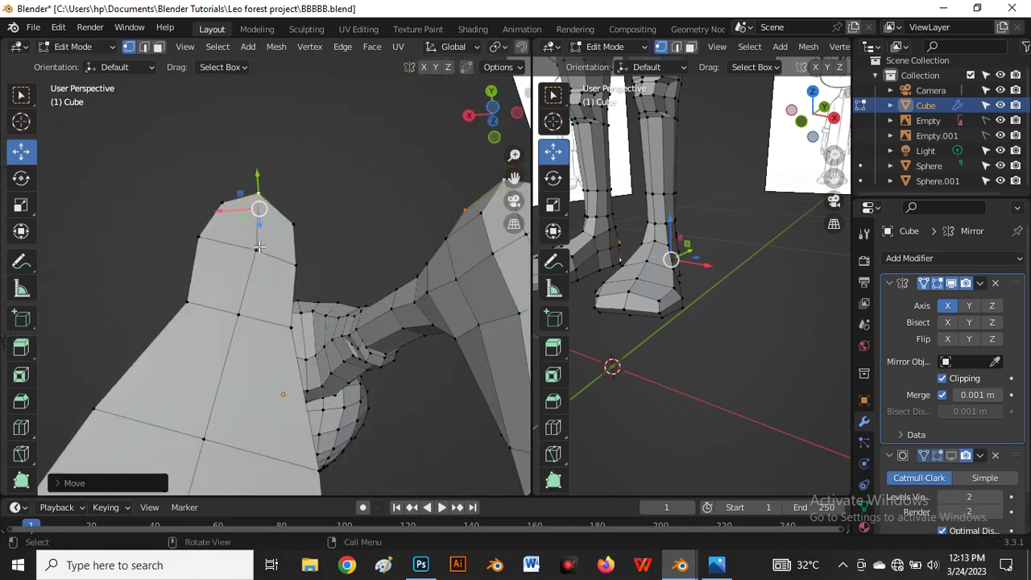
{"action": "left_click", "coordinate": [255, 248]}
{"action": "left_click_drag", "start_coordinate": [253, 250], "coordinate": [245, 251]}
{"action": "left_click", "coordinate": [245, 250]}
Preview the foot with viewport subdivision smoothing from several sides, then return to the low-poly display.
{"action": "middle_click_drag", "start_coordinate": [244, 251], "coordinate": [709, 385]}
{"action": "scroll", "coordinate": [178, 324], "scroll_direction": "down", "scroll_amount": 5}
{"action": "left_click", "coordinate": [953, 456]}
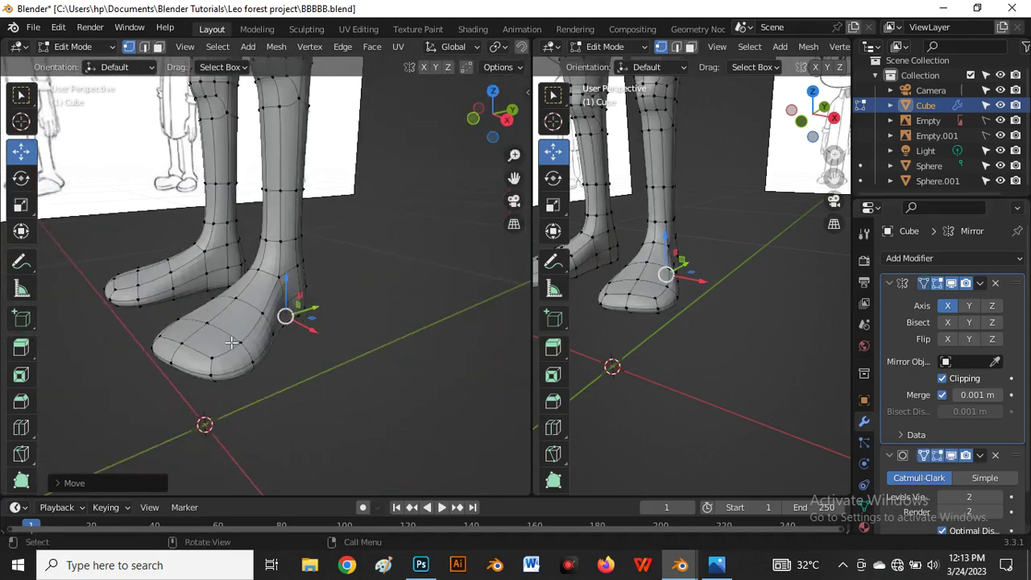
{"action": "key", "text": "Tab"}
{"action": "middle_click_drag", "start_coordinate": [301, 327], "coordinate": [235, 305]}
{"action": "key", "text": "Tab"}
{"action": "scroll", "coordinate": [234, 303], "scroll_direction": "up", "scroll_amount": 2}
{"action": "left_click", "coordinate": [206, 289]}
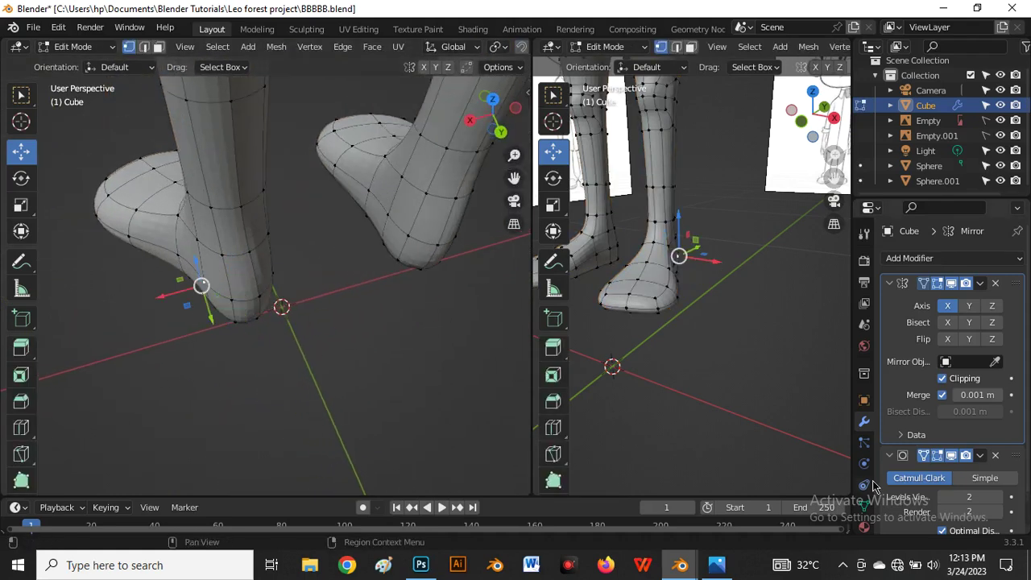
{"action": "left_click", "coordinate": [953, 455]}
Slide the upper and lower vertices at the outer rear of the heel along their edges to even out the heel faces.
{"action": "middle_click_drag", "start_coordinate": [274, 242], "coordinate": [253, 262]}
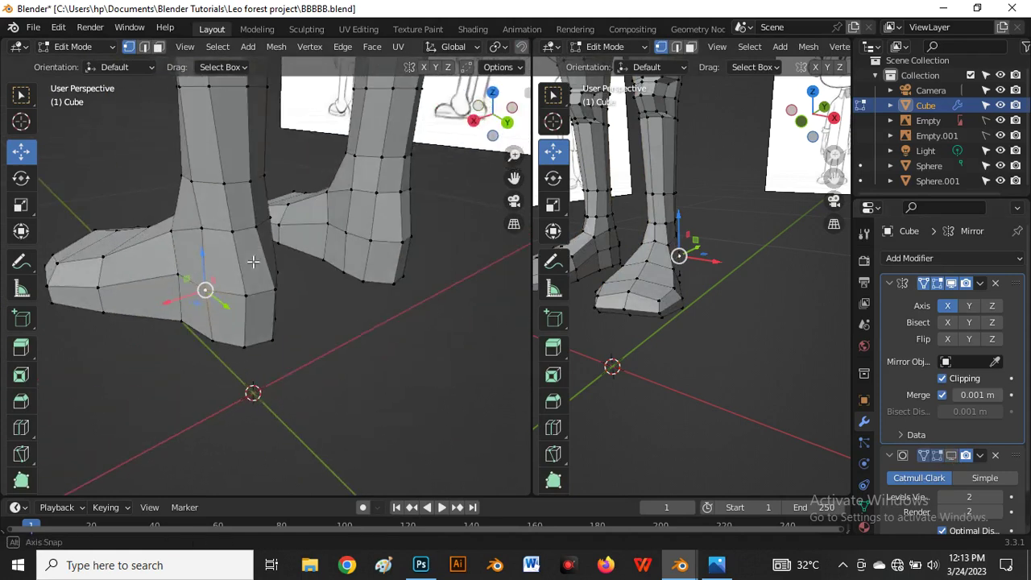
{"action": "key", "text": "shift+v"}
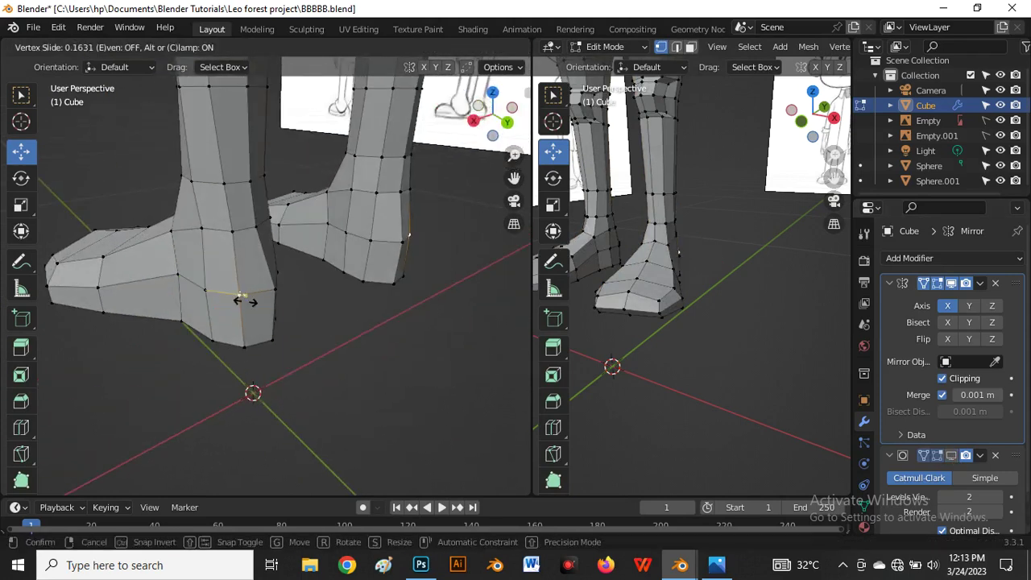
{"action": "left_click", "coordinate": [241, 306]}
{"action": "key", "text": "shift+v"}
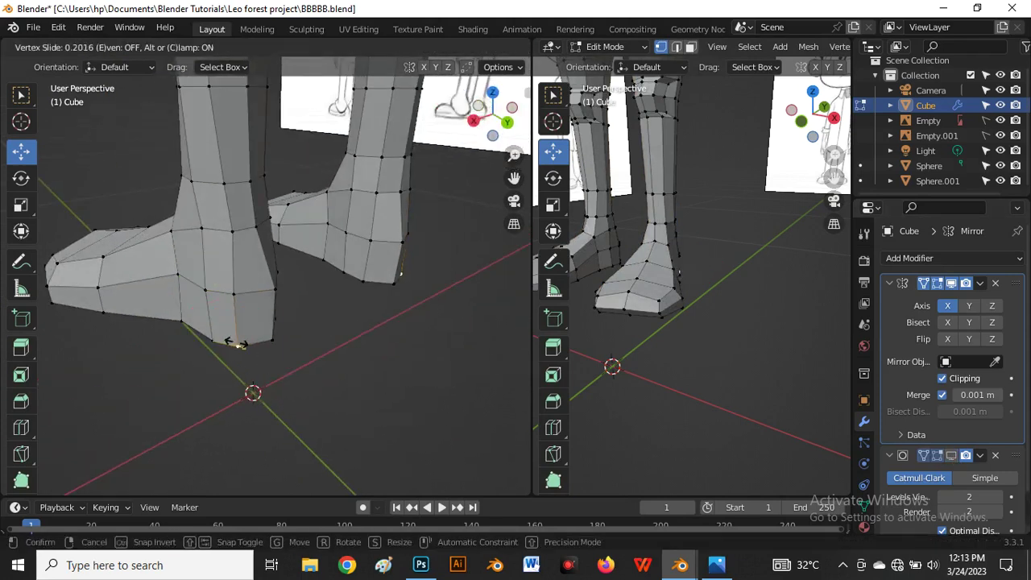
{"action": "left_click", "coordinate": [234, 345]}
Slide the upper and lower vertices at the rear point of the heel along their edges to round the heel's back.
{"action": "middle_click_drag", "start_coordinate": [260, 323], "coordinate": [216, 358]}
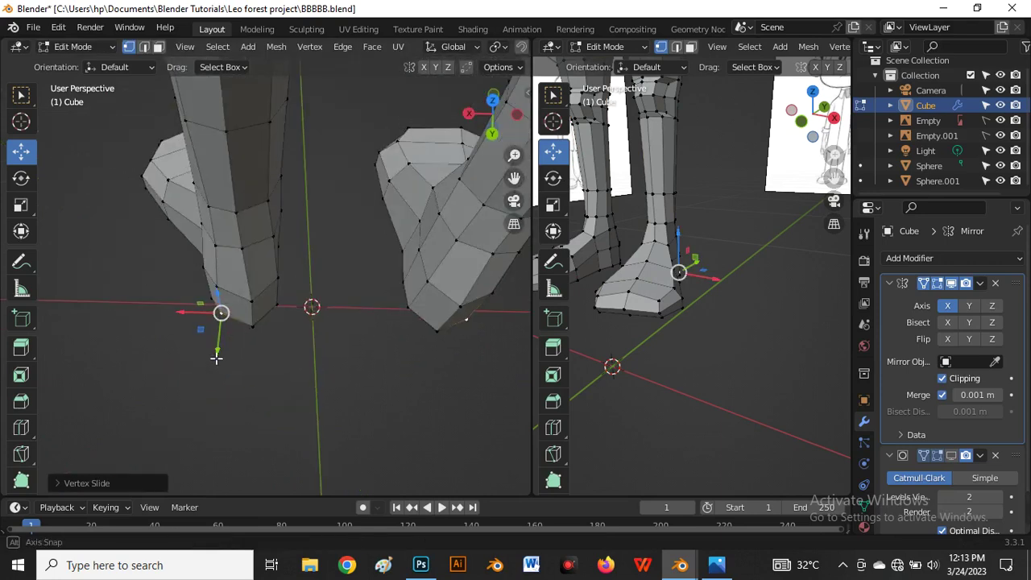
{"action": "left_click", "coordinate": [253, 323]}
{"action": "left_click", "coordinate": [251, 301]}
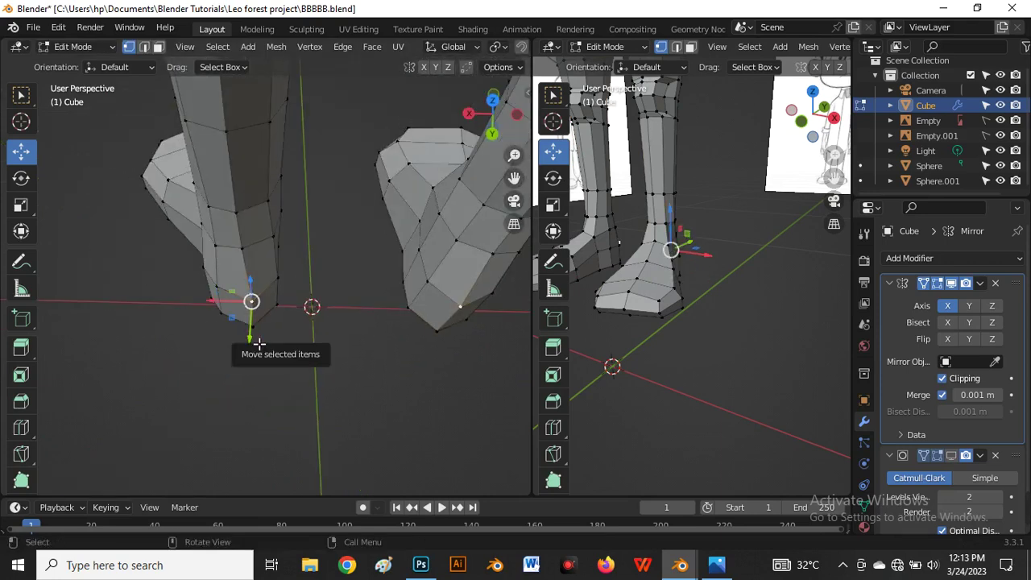
{"action": "key", "text": "g"}
{"action": "key", "text": "g"}
{"action": "left_click", "coordinate": [249, 340]}
{"action": "left_click", "coordinate": [250, 337]}
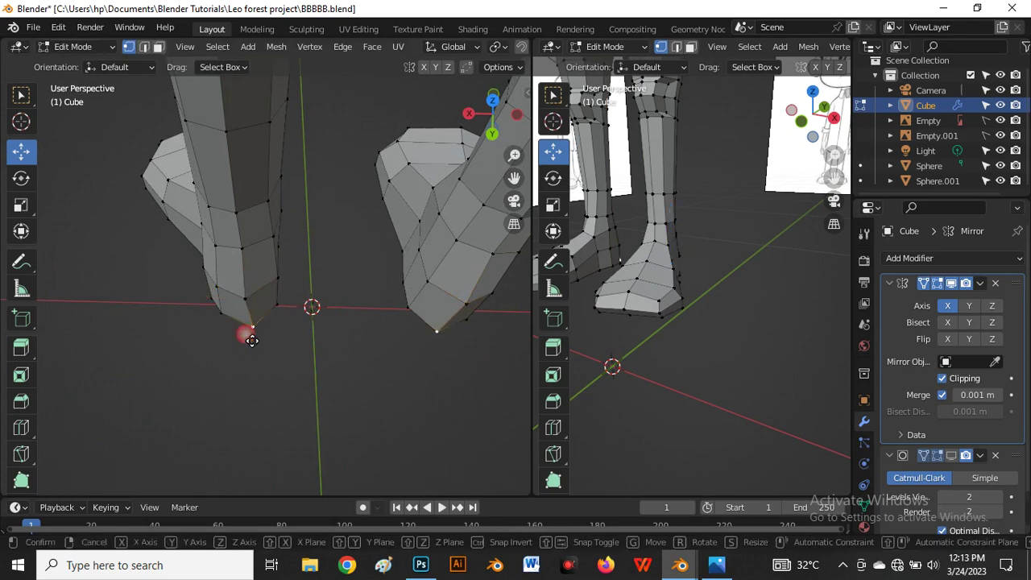
{"action": "key", "text": "g"}
{"action": "key", "text": "g"}
{"action": "left_click", "coordinate": [244, 327]}
Return to Object Mode and check the whole body against the reference drawing in the front view.
{"action": "middle_click_drag", "start_coordinate": [244, 327], "coordinate": [378, 360]}
{"action": "key", "text": "Tab"}
{"action": "key", "text": "grave"}
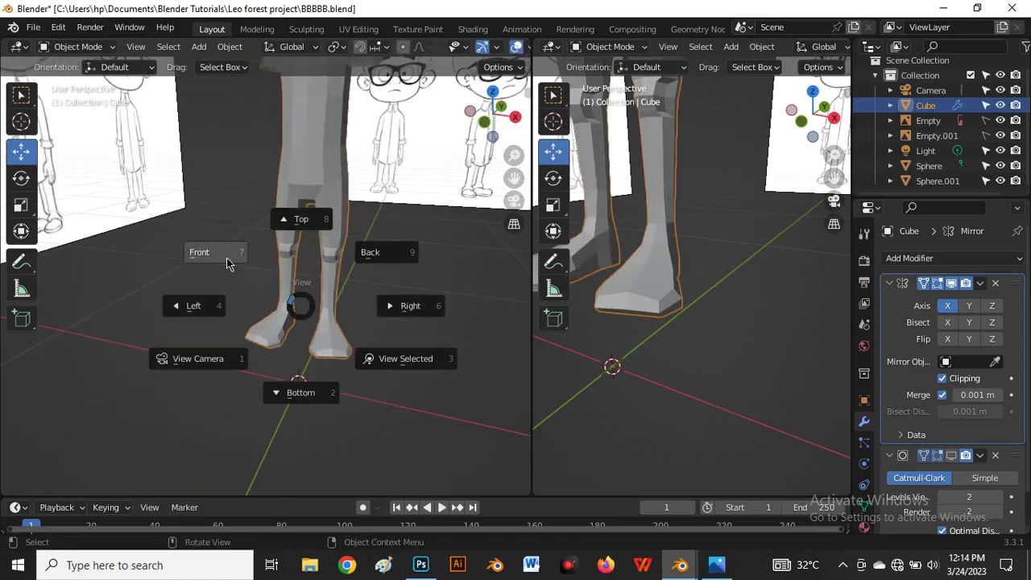
{"action": "left_click", "coordinate": [218, 251]}
{"action": "scroll", "coordinate": [341, 253], "scroll_direction": "up", "scroll_amount": 3}
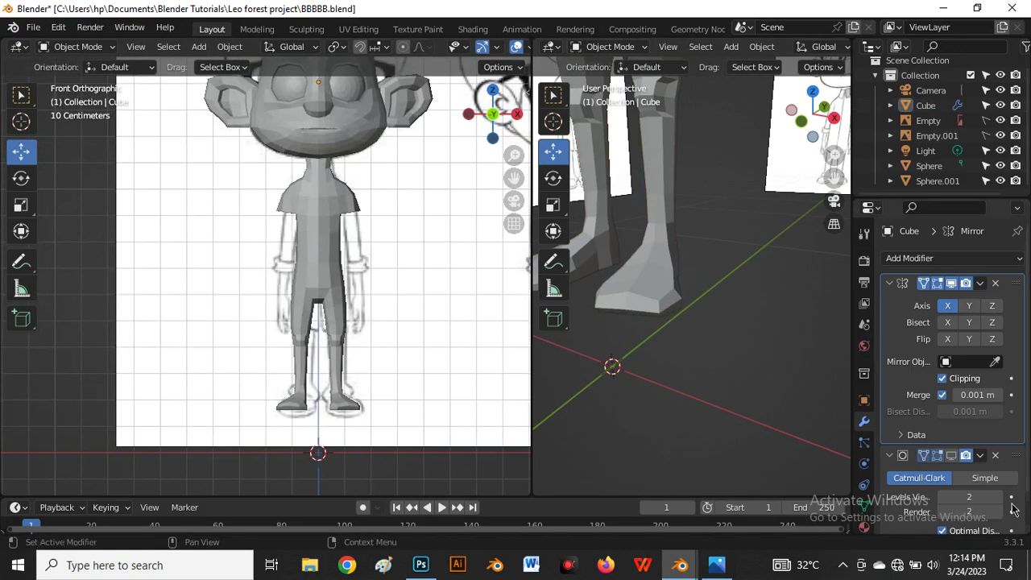
Widen the second viewport and set it to the right side view with the whole character in frame.
{"action": "scroll", "coordinate": [620, 374], "scroll_direction": "down", "scroll_amount": 4}
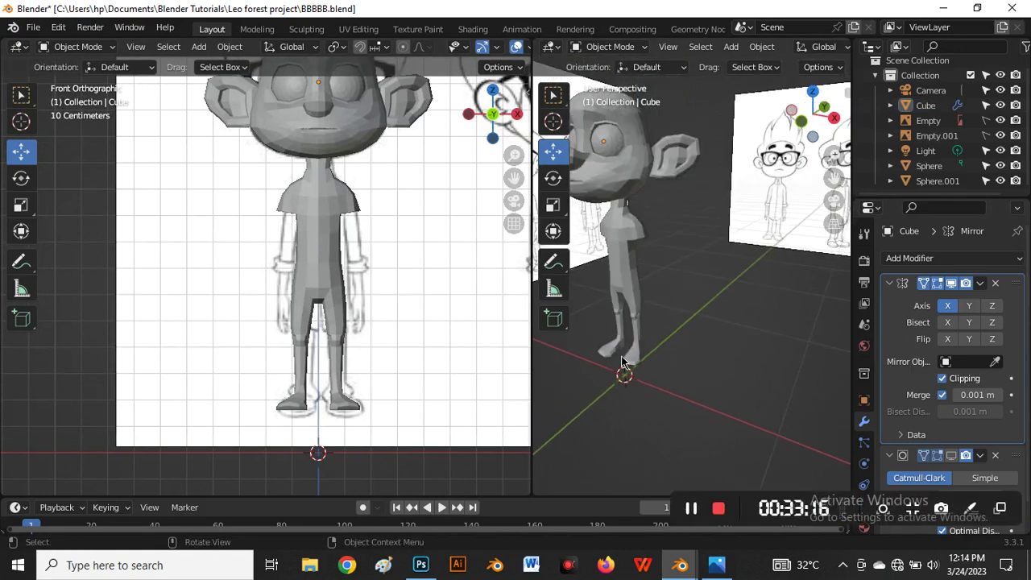
{"action": "left_click_drag", "start_coordinate": [541, 309], "coordinate": [403, 306]}
{"action": "scroll", "coordinate": [731, 385], "scroll_direction": "down", "scroll_amount": 2}
{"action": "middle_click_drag", "start_coordinate": [731, 385], "coordinate": [675, 348]}
{"action": "scroll", "coordinate": [675, 347], "scroll_direction": "up", "scroll_amount": 3}
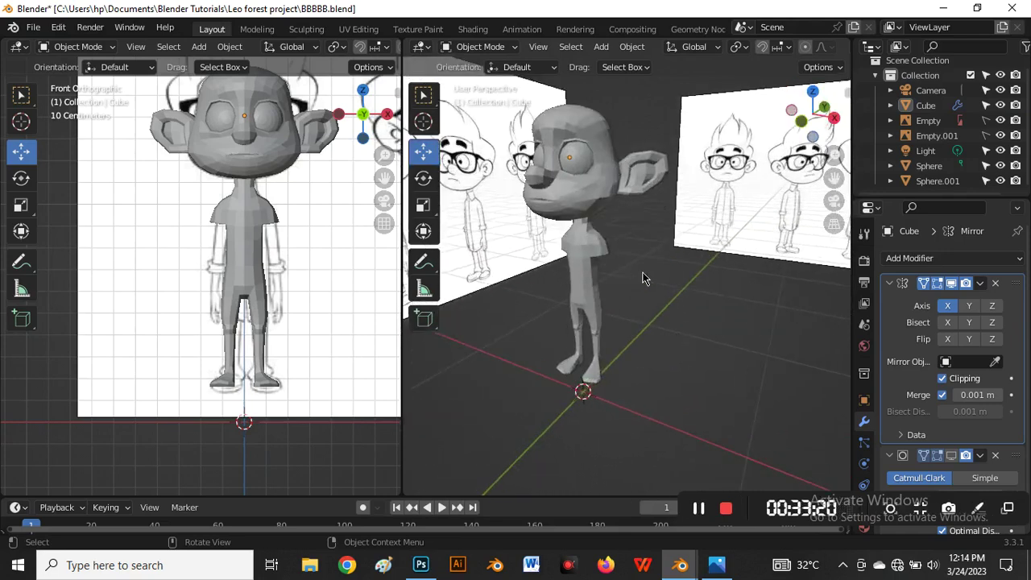
{"action": "key", "text": "grave"}
{"action": "left_click", "coordinate": [734, 287]}
Enter Edit Mode on the body and nudge a front vertex on the edge of the sleeve opening.
{"action": "scroll", "coordinate": [301, 199], "scroll_direction": "up", "scroll_amount": 10}
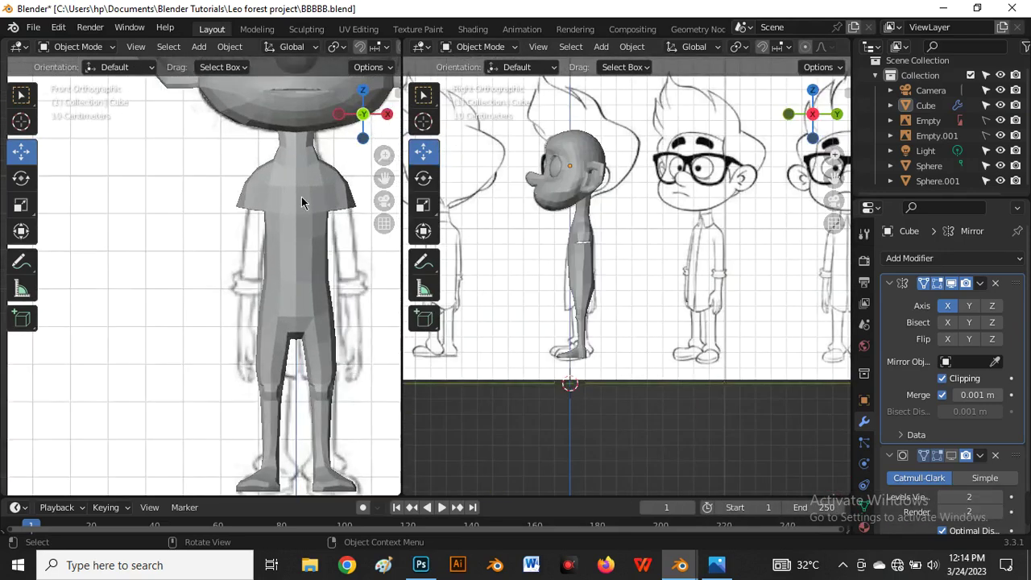
{"action": "left_click", "coordinate": [319, 225]}
{"action": "key", "text": "Tab"}
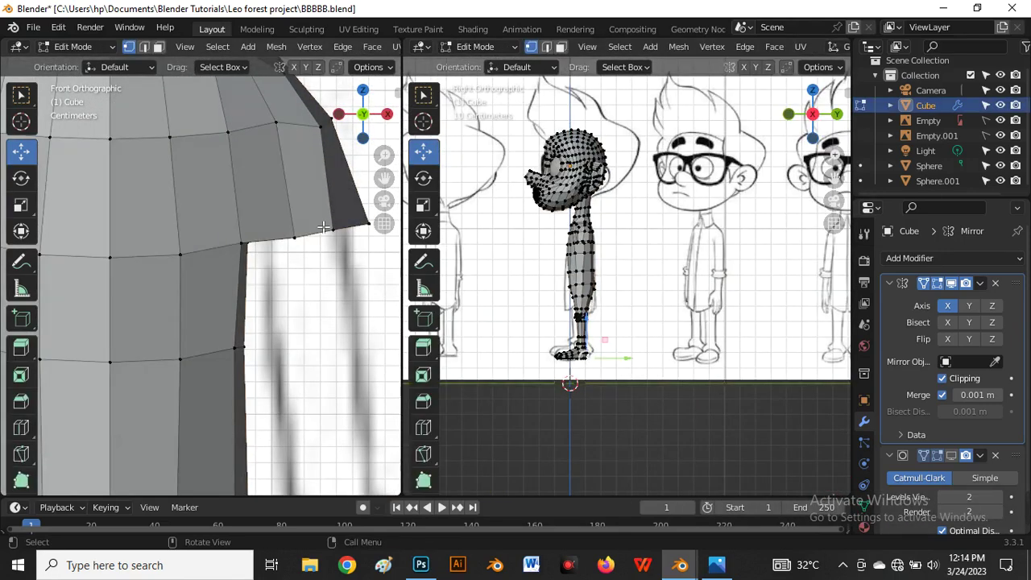
{"action": "middle_click_drag", "start_coordinate": [319, 228], "coordinate": [175, 192]}
{"action": "left_click", "coordinate": [199, 190]}
{"action": "left_click_drag", "start_coordinate": [200, 203], "coordinate": [198, 203]}
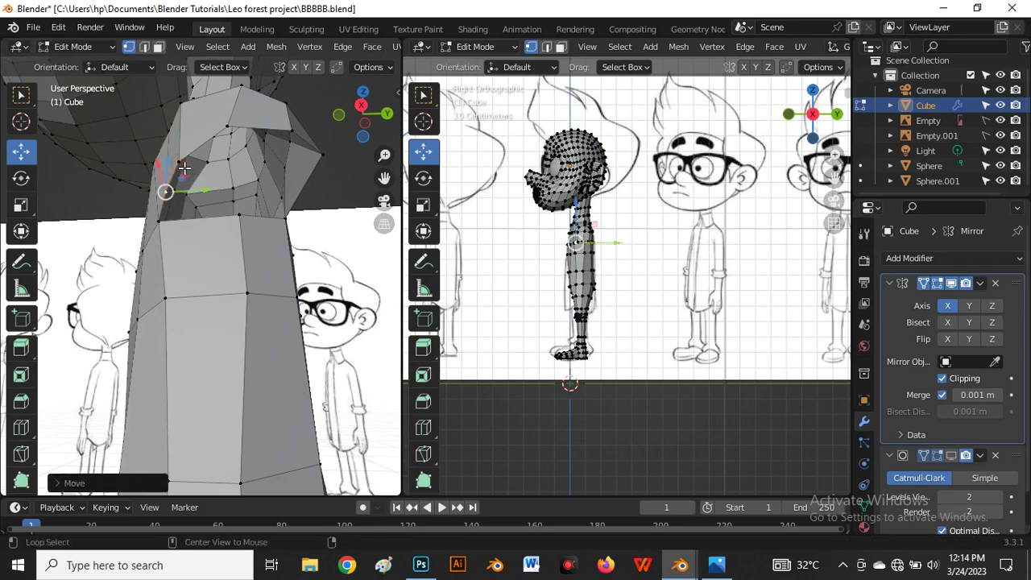
Select the edge loop around the sleeve opening, then return to the front view in Object Mode.
{"action": "left_click", "coordinate": [195, 158], "text": "alt"}
{"action": "scroll", "coordinate": [197, 155], "scroll_direction": "up", "scroll_amount": 2}
{"action": "scroll", "coordinate": [145, 188], "scroll_direction": "down", "scroll_amount": 1}
{"action": "scroll", "coordinate": [133, 191], "scroll_direction": "down", "scroll_amount": 1}
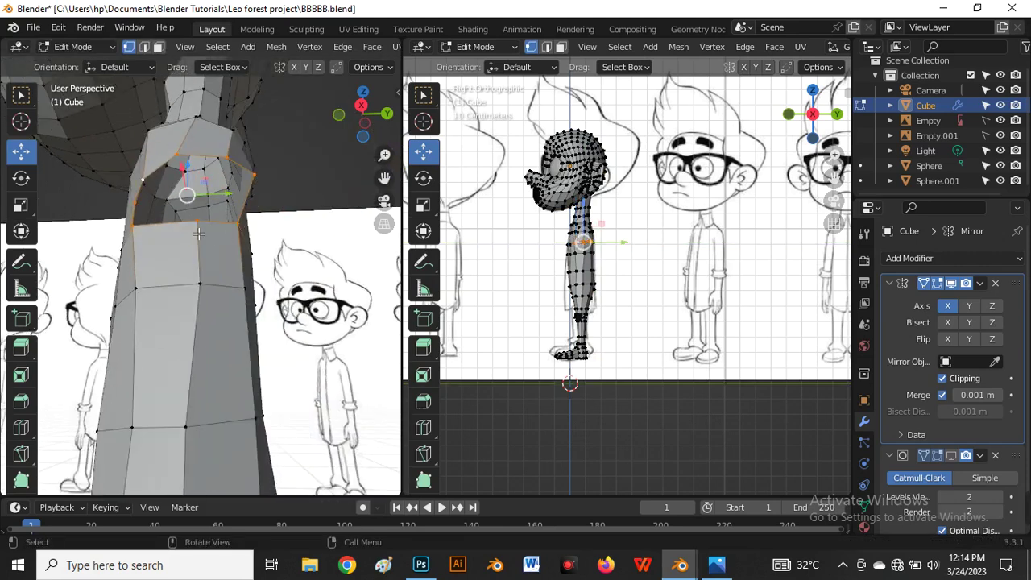
{"action": "middle_click_drag", "start_coordinate": [144, 214], "coordinate": [165, 266]}
{"action": "key", "text": "grave"}
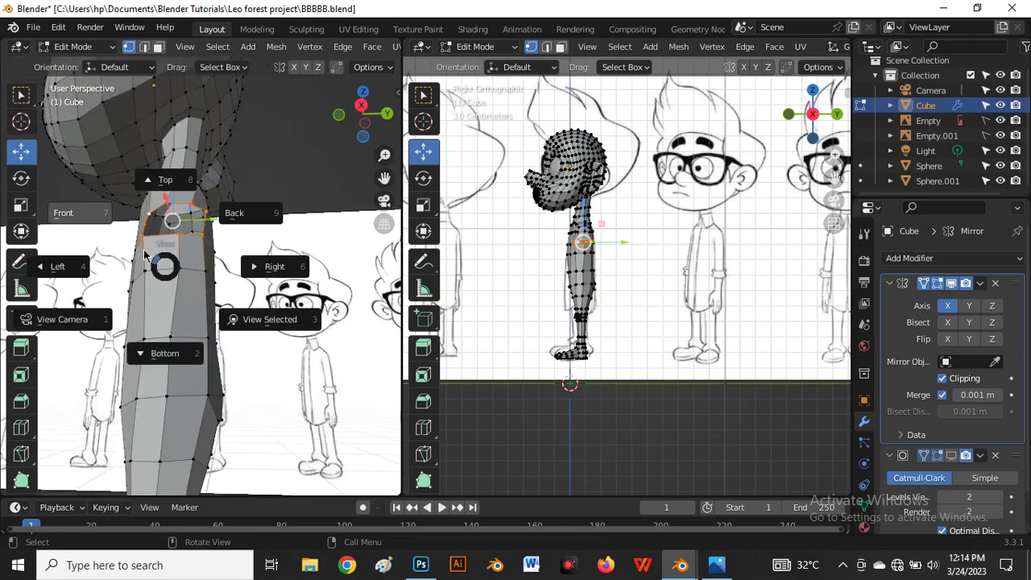
{"action": "left_click", "coordinate": [89, 211]}
{"action": "key", "text": "Tab"}
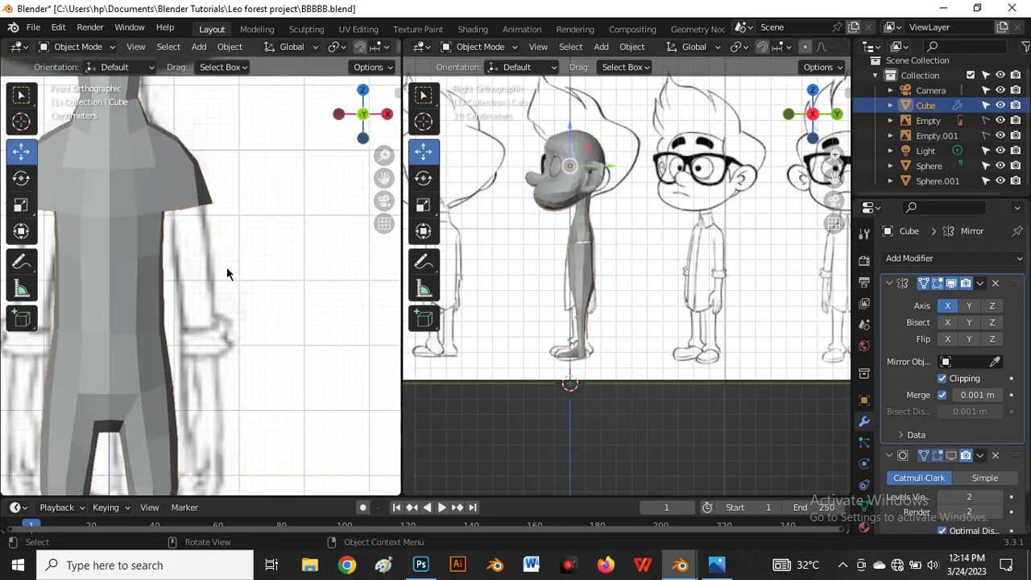
Add an eight-sided cylinder mesh to the scene in Object Mode.
{"action": "scroll", "coordinate": [237, 259], "scroll_direction": "down", "scroll_amount": 1}
{"action": "key", "text": "shift+a"}
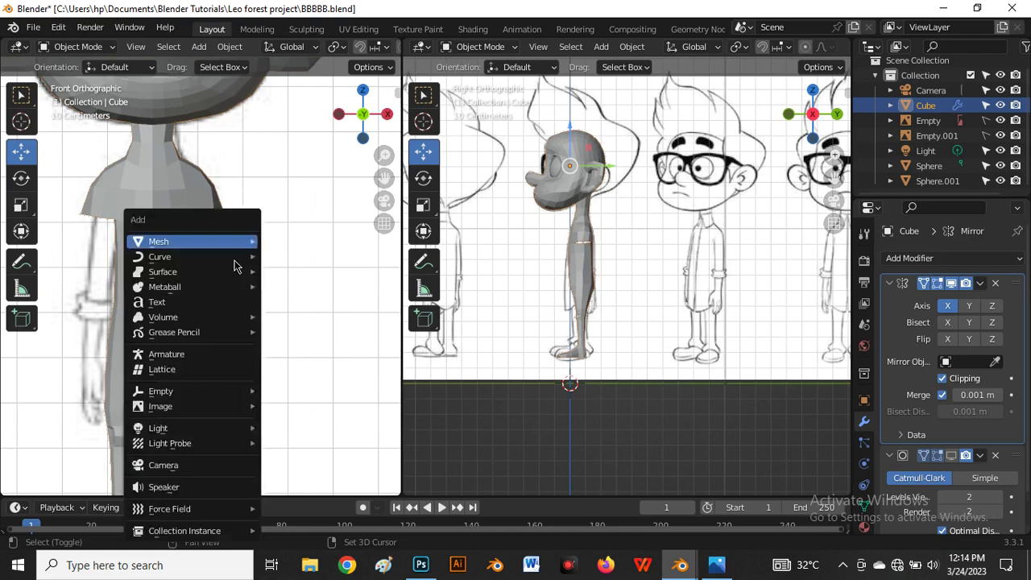
{"action": "mouse_move", "coordinate": [234, 265]}
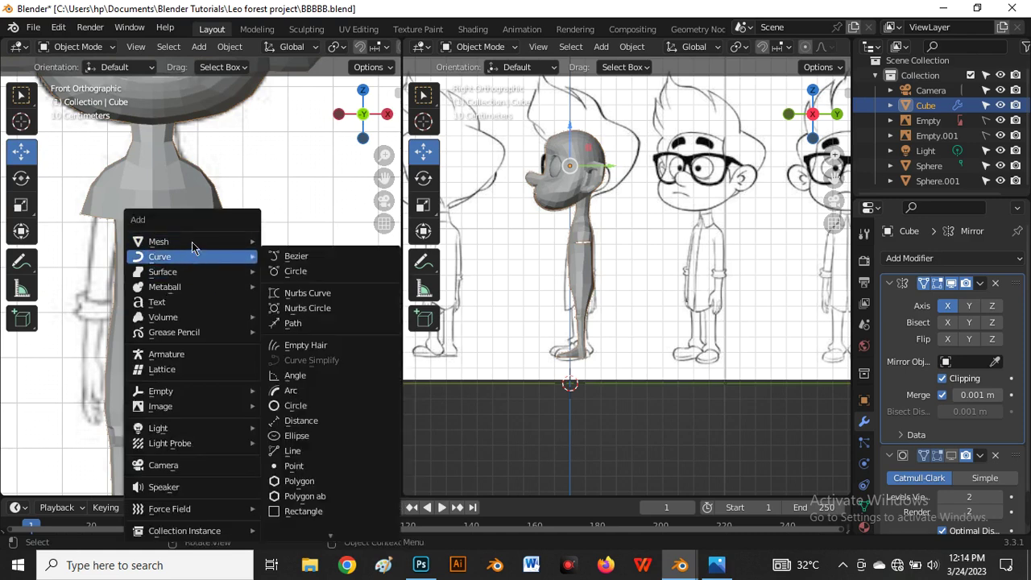
{"action": "mouse_move", "coordinate": [196, 244]}
{"action": "left_click", "coordinate": [300, 317]}
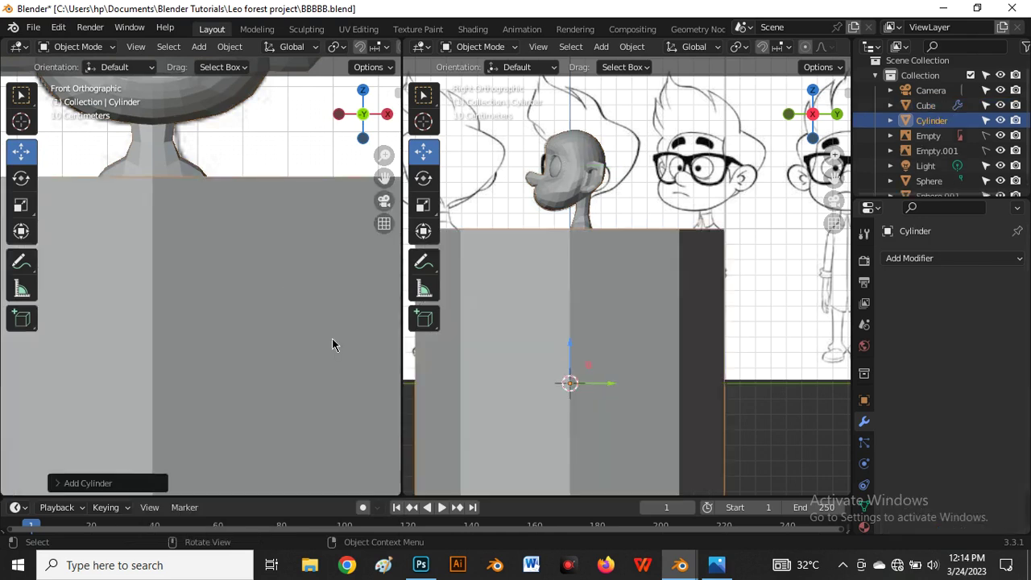
{"action": "scroll", "coordinate": [164, 405], "scroll_direction": "down", "scroll_amount": 2}
{"action": "left_click", "coordinate": [63, 484]}
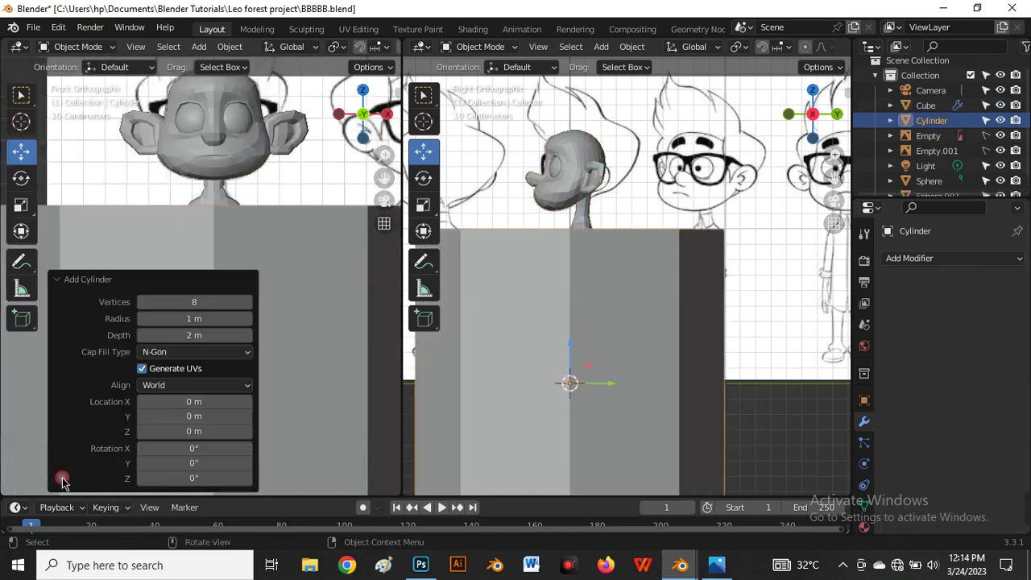
{"action": "left_click", "coordinate": [273, 280]}
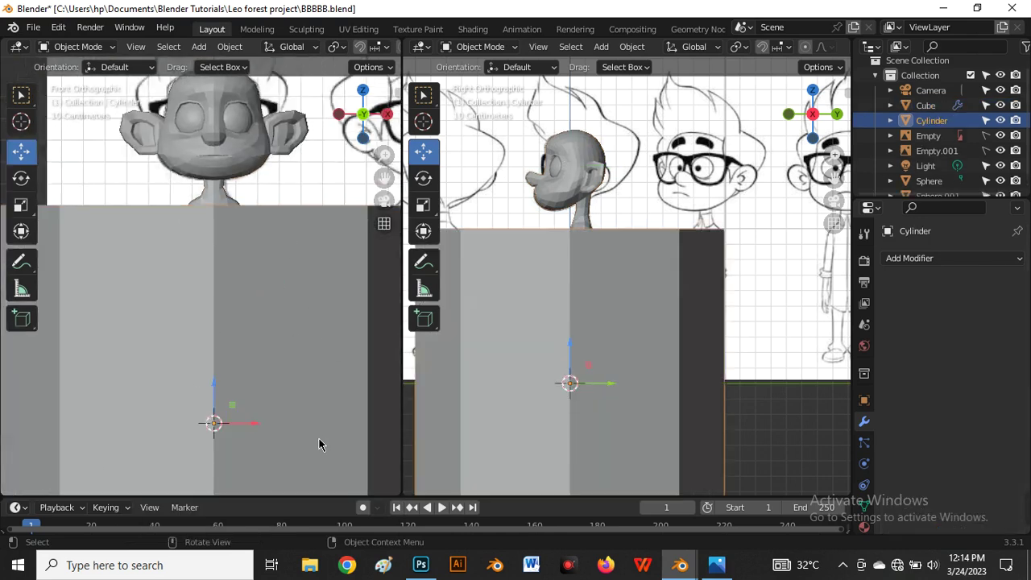
Shrink the cylinder drastically and move it beside the torso onto the drawn arm in the front view.
{"action": "key", "text": "s"}
{"action": "left_click", "coordinate": [217, 419]}
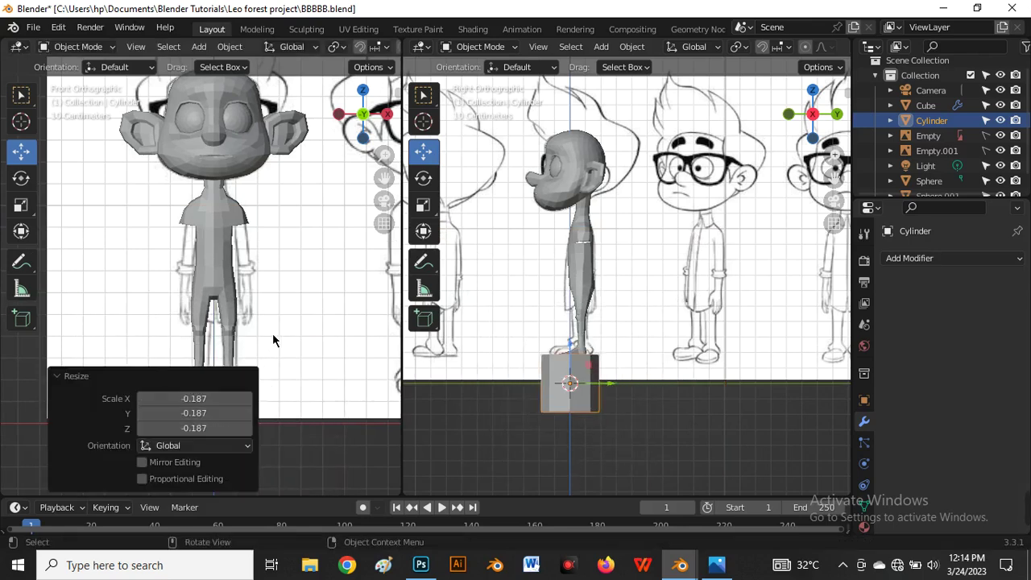
{"action": "left_click", "coordinate": [55, 379]}
{"action": "key", "text": "s"}
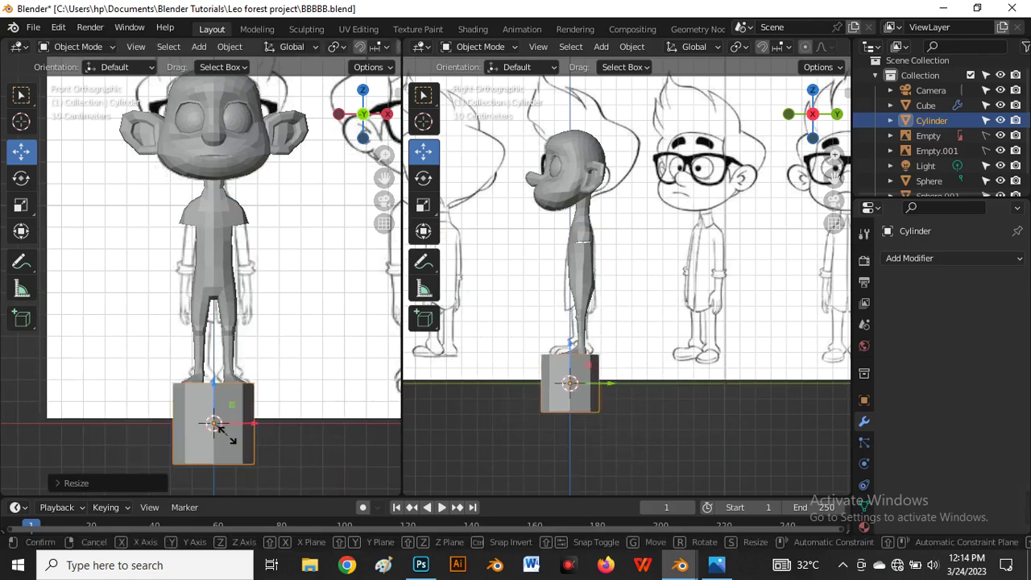
{"action": "left_click", "coordinate": [216, 427]}
{"action": "key", "text": "g"}
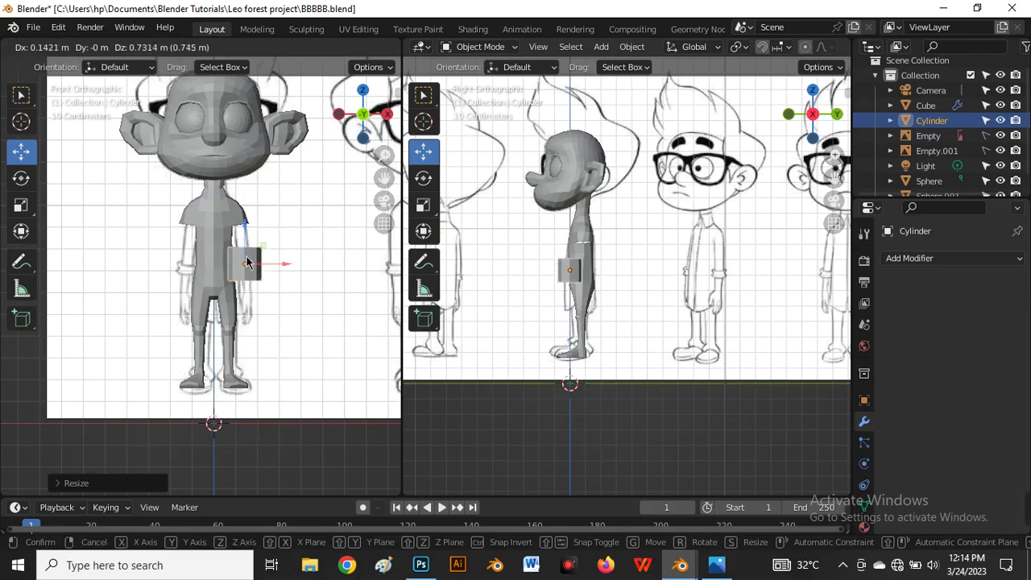
{"action": "left_click", "coordinate": [243, 278]}
Scale the cylinder down to roughly the drawn arm's width and move it up onto the upper arm below the sleeve.
{"action": "scroll", "coordinate": [244, 278], "scroll_direction": "up", "scroll_amount": 4}
{"action": "key", "text": "s"}
{"action": "left_click", "coordinate": [247, 326]}
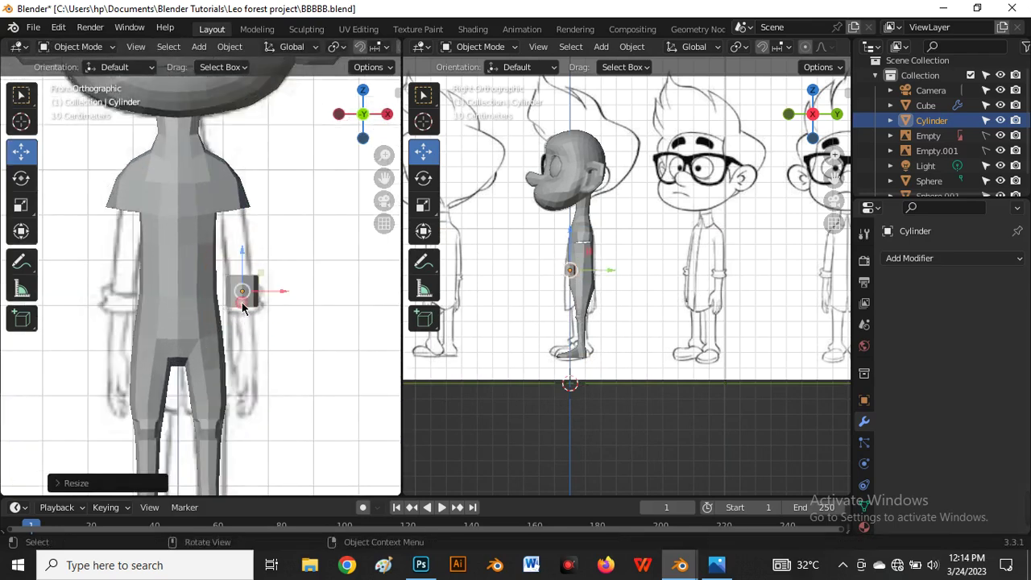
{"action": "scroll", "coordinate": [242, 282], "scroll_direction": "up", "scroll_amount": 3}
{"action": "key", "text": "g"}
{"action": "left_click", "coordinate": [239, 157]}
{"action": "scroll", "coordinate": [239, 158], "scroll_direction": "up", "scroll_amount": 3}
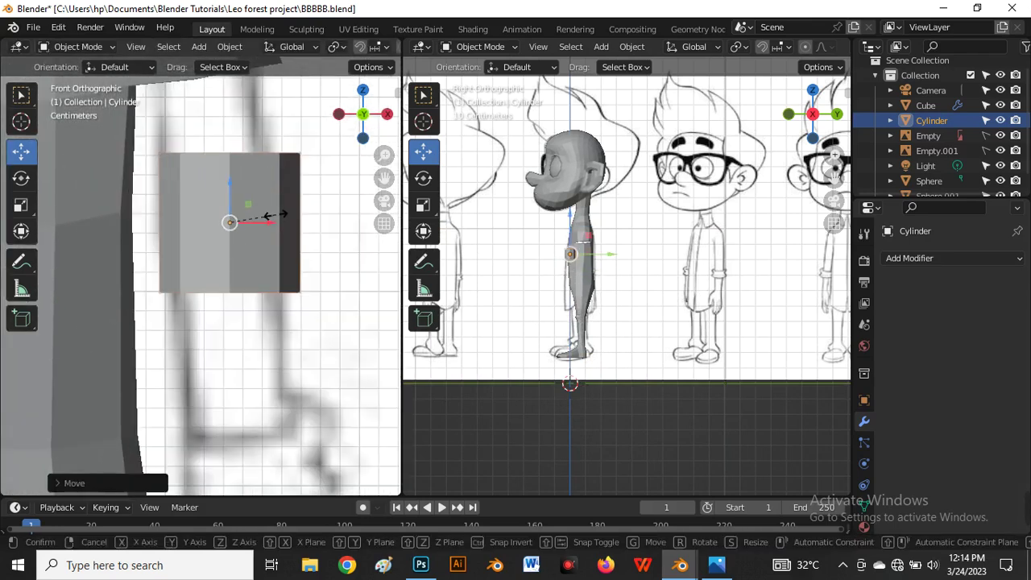
{"action": "key", "text": "s"}
{"action": "left_click", "coordinate": [256, 205]}
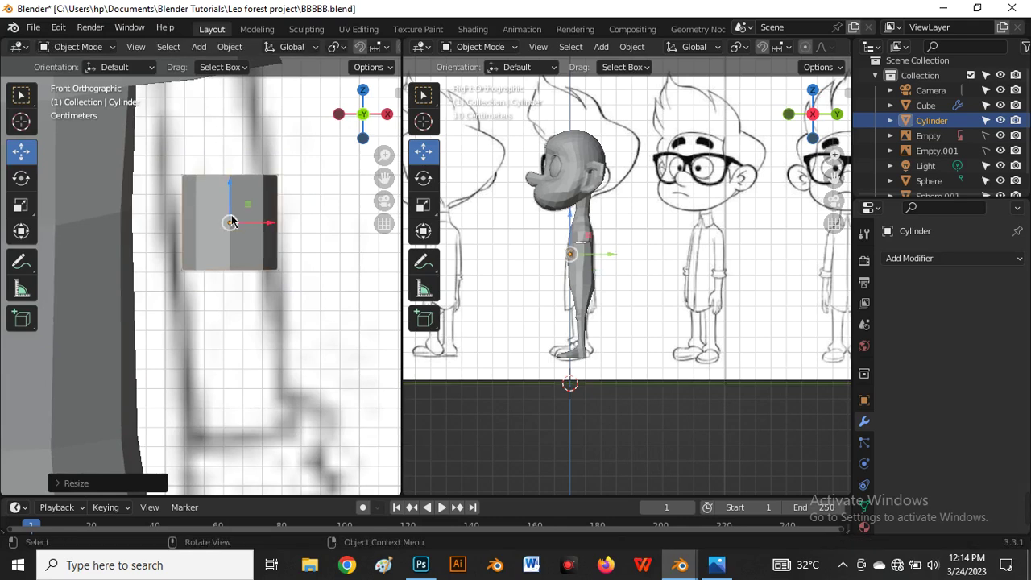
{"action": "key", "text": "g"}
{"action": "left_click", "coordinate": [217, 191]}
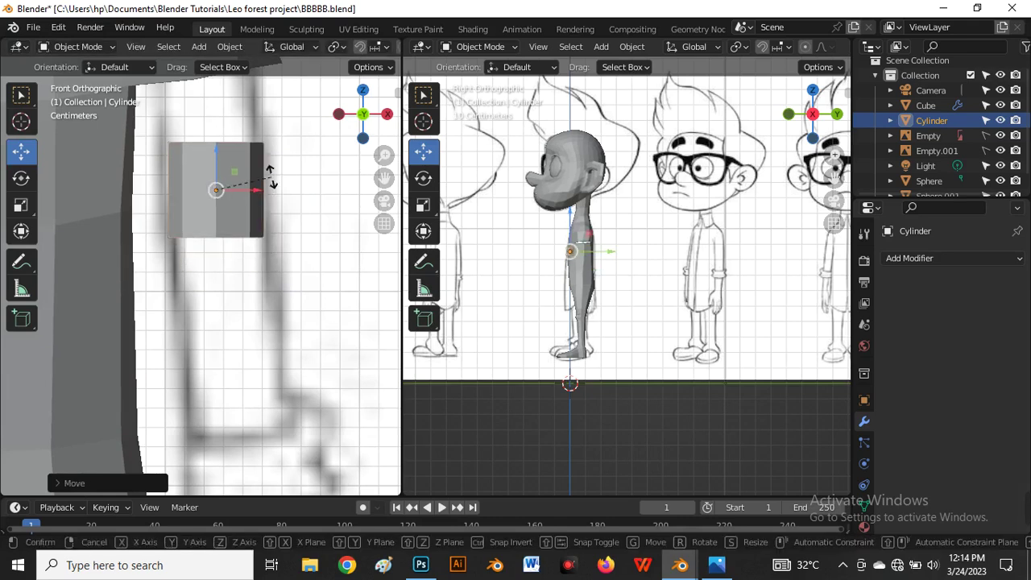
Rotate the cylinder slightly and nudge it so that it follows the slant of the drawn upper arm.
{"action": "key", "text": "r"}
{"action": "left_click", "coordinate": [264, 180]}
{"action": "key", "text": "g"}
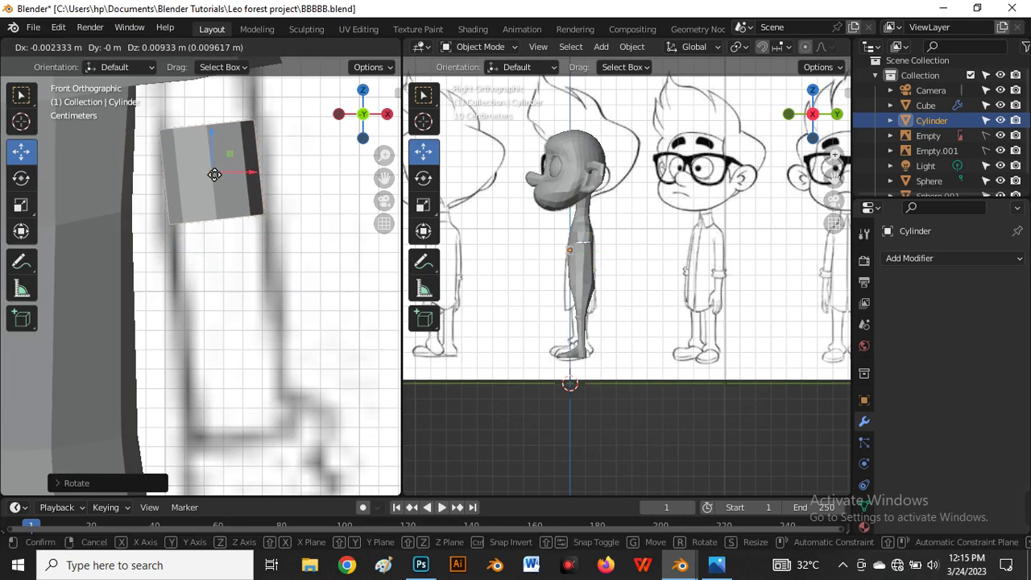
{"action": "left_click", "coordinate": [213, 169]}
{"action": "key", "text": "r"}
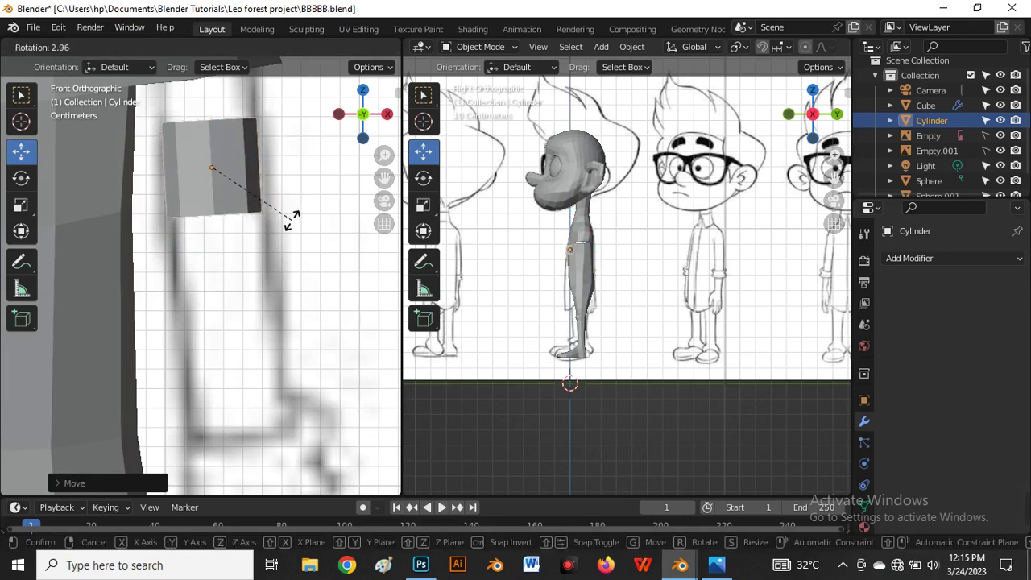
{"action": "left_click", "coordinate": [258, 211]}
Scale the cylinder up slightly to fill the drawn upper arm's outline.
{"action": "scroll", "coordinate": [214, 192], "scroll_direction": "down", "scroll_amount": 3}
{"action": "scroll", "coordinate": [214, 192], "scroll_direction": "down", "scroll_amount": 3}
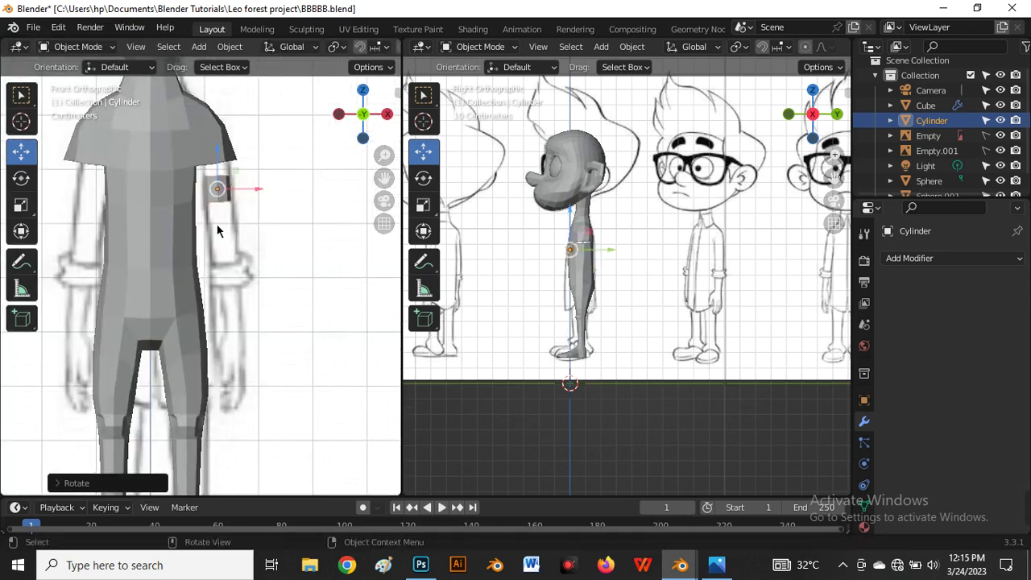
{"action": "scroll", "coordinate": [219, 216], "scroll_direction": "up", "scroll_amount": 4}
{"action": "scroll", "coordinate": [224, 195], "scroll_direction": "down", "scroll_amount": 4}
{"action": "scroll", "coordinate": [227, 211], "scroll_direction": "up", "scroll_amount": 4}
{"action": "key", "text": "s"}
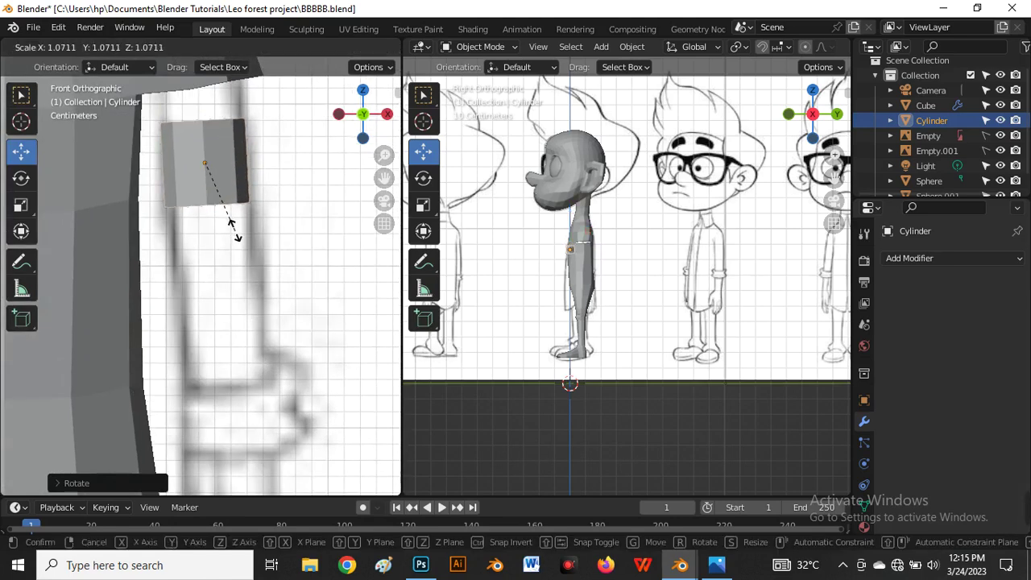
{"action": "left_click", "coordinate": [231, 224]}
Move the cylinder along the Y axis in the side view so that it sits beneath the sleeve opening.
{"action": "scroll", "coordinate": [580, 245], "scroll_direction": "up", "scroll_amount": 5}
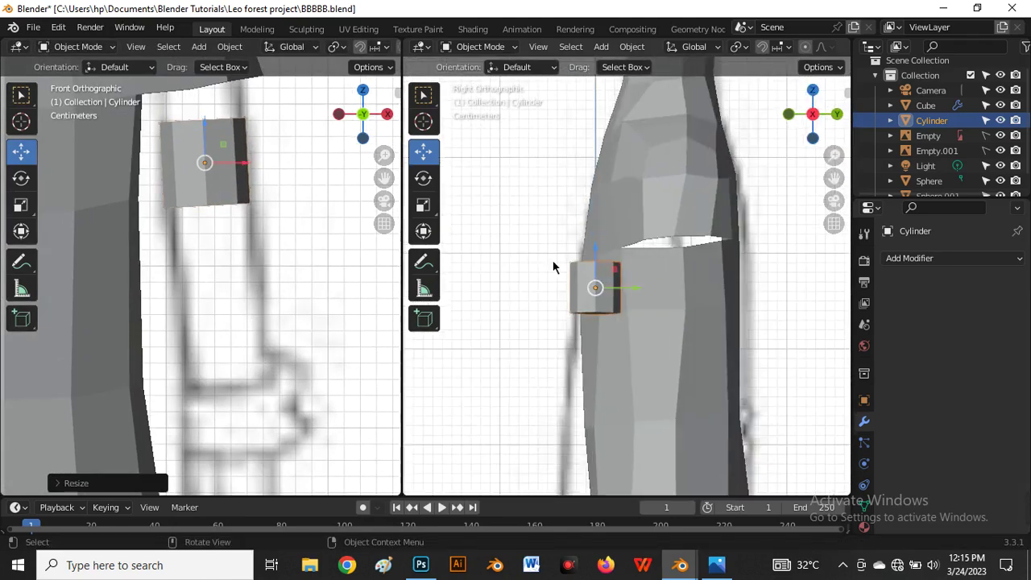
{"action": "left_click_drag", "start_coordinate": [636, 293], "coordinate": [719, 309]}
{"action": "scroll", "coordinate": [591, 170], "scroll_direction": "down", "scroll_amount": 5}
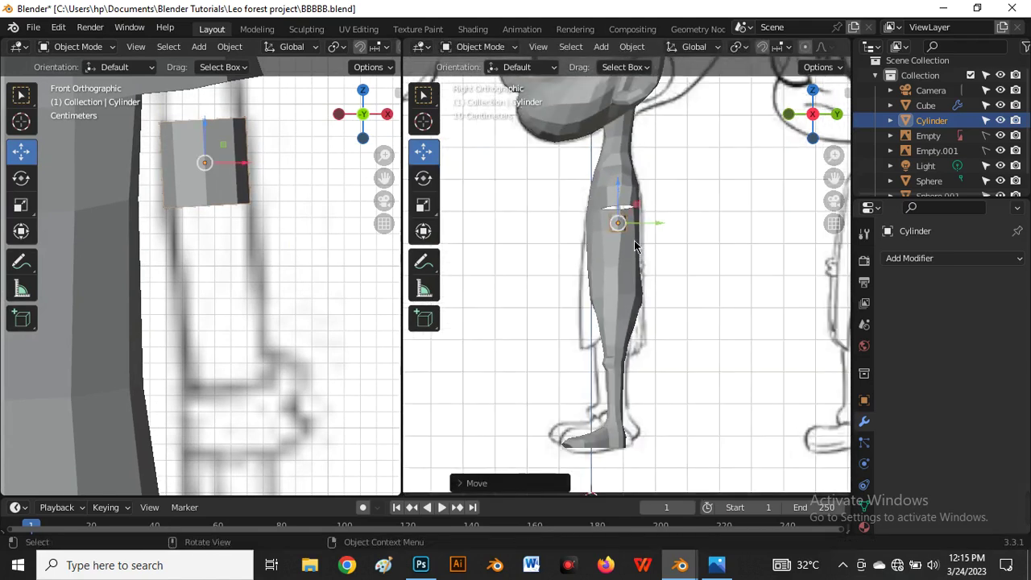
{"action": "scroll", "coordinate": [620, 230], "scroll_direction": "down", "scroll_amount": 3}
{"action": "scroll", "coordinate": [222, 221], "scroll_direction": "down", "scroll_amount": 6}
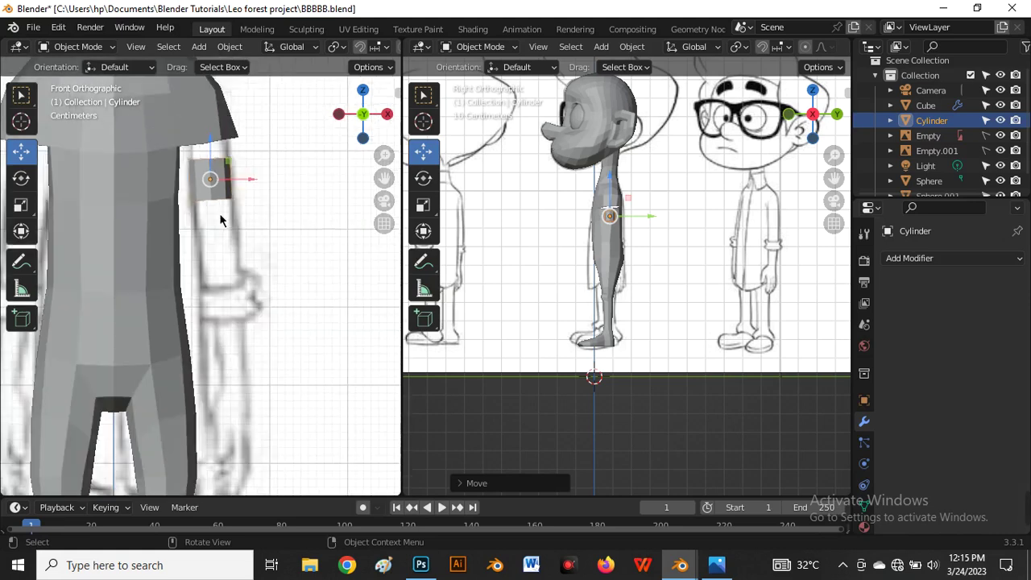
Fine-tune the cylinder's overall scale in the front view against the outline of the drawn arm.
{"action": "scroll", "coordinate": [215, 198], "scroll_direction": "up", "scroll_amount": 6}
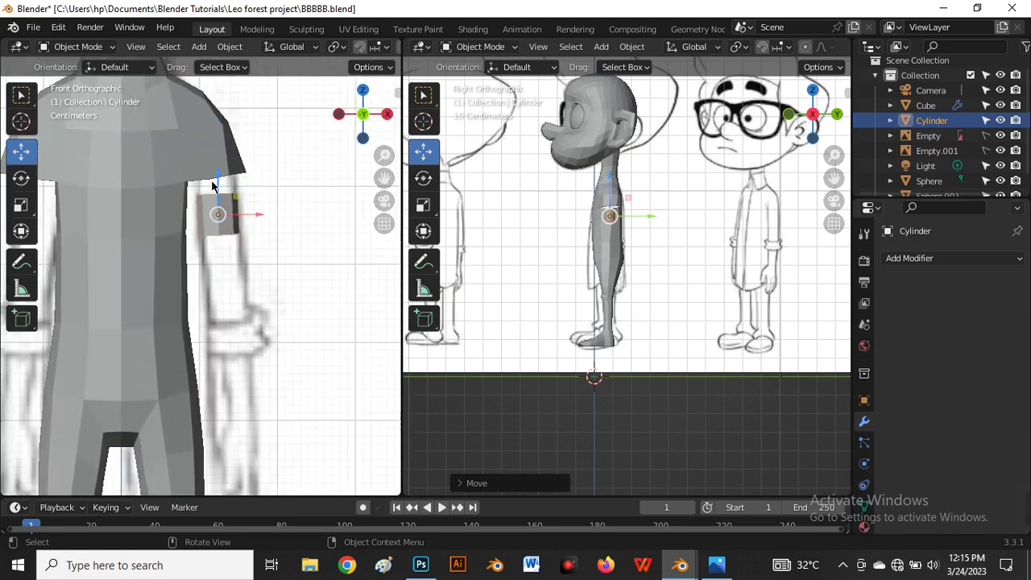
{"action": "scroll", "coordinate": [262, 251], "scroll_direction": "up", "scroll_amount": 2}
{"action": "key", "text": "s"}
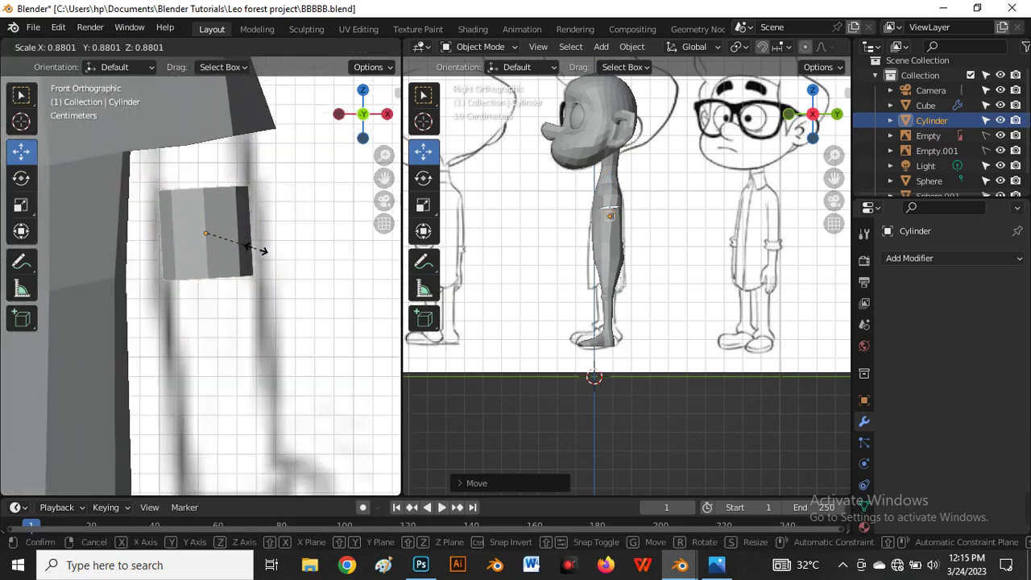
{"action": "left_click", "coordinate": [249, 249]}
{"action": "scroll", "coordinate": [211, 247], "scroll_direction": "down", "scroll_amount": 6}
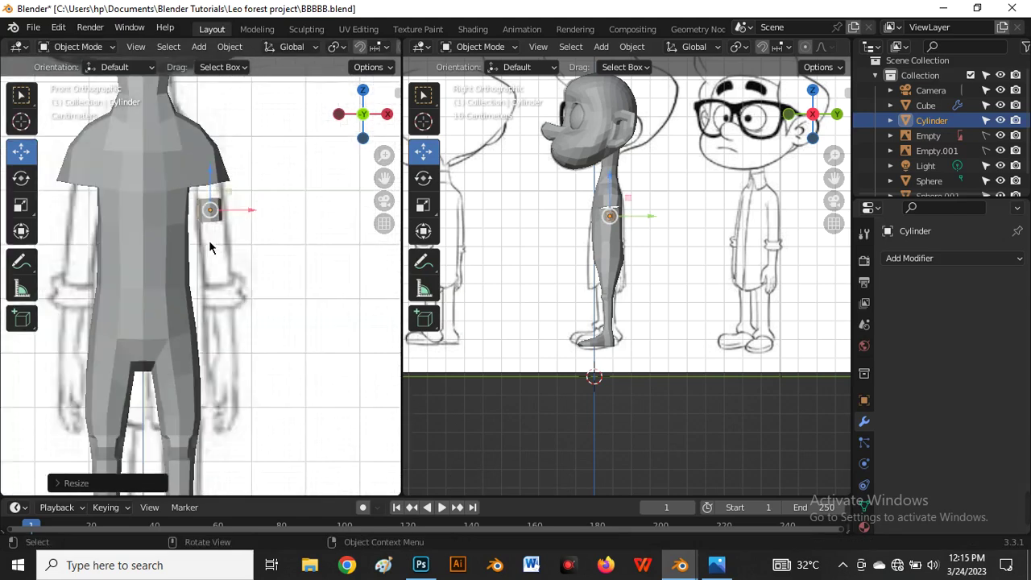
{"action": "scroll", "coordinate": [209, 246], "scroll_direction": "up", "scroll_amount": 4}
{"action": "scroll", "coordinate": [214, 189], "scroll_direction": "up", "scroll_amount": 3}
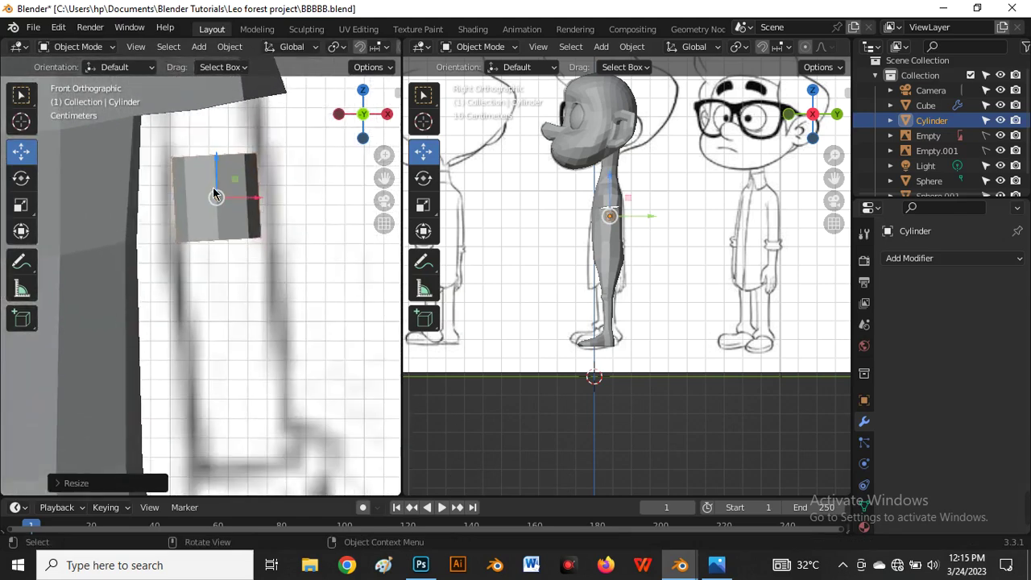
{"action": "key", "text": "s"}
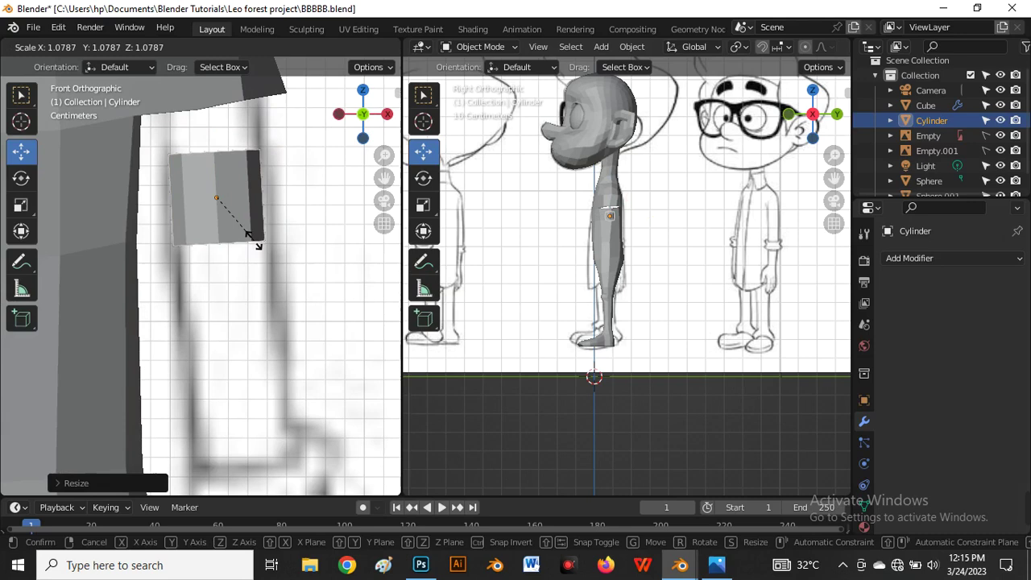
{"action": "left_click", "coordinate": [253, 241]}
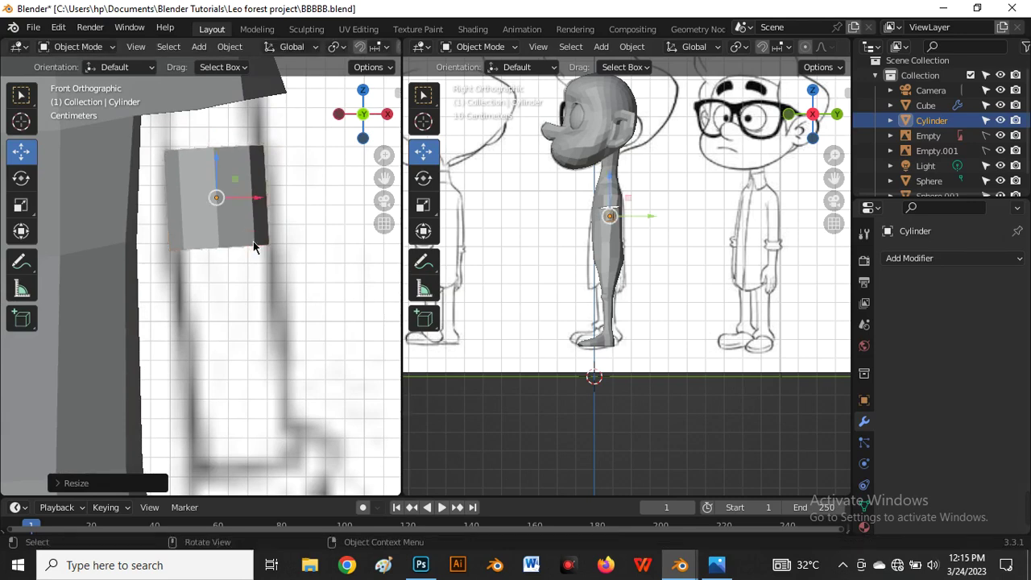
Select the cylinder's upper vertex ring in Edit Mode and scale it up to widen the arm near the sleeve.
{"action": "key", "text": "Tab"}
{"action": "scroll", "coordinate": [247, 239], "scroll_direction": "down", "scroll_amount": 2}
{"action": "scroll", "coordinate": [248, 240], "scroll_direction": "up", "scroll_amount": 4}
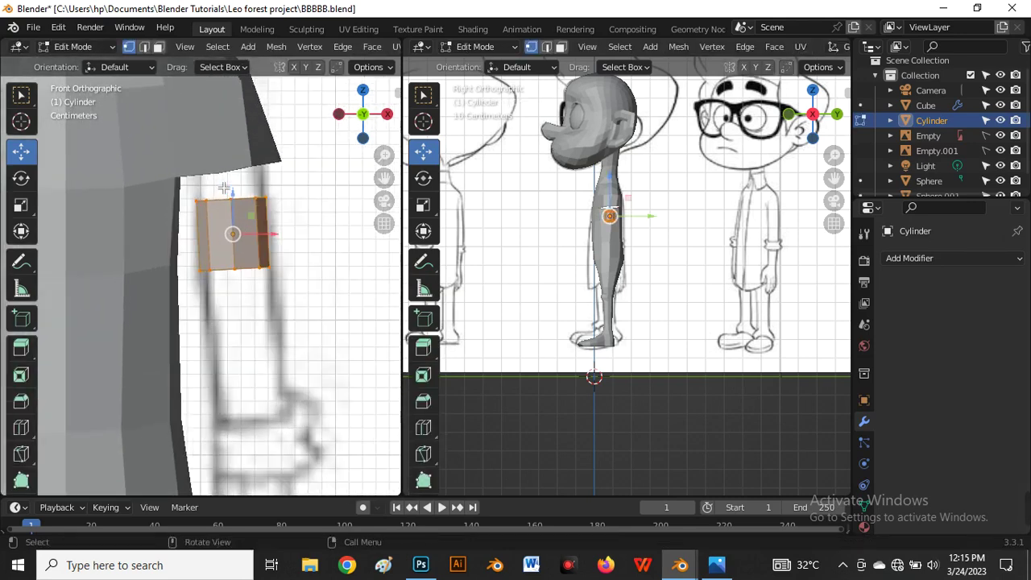
{"action": "left_click", "coordinate": [279, 207], "text": "alt"}
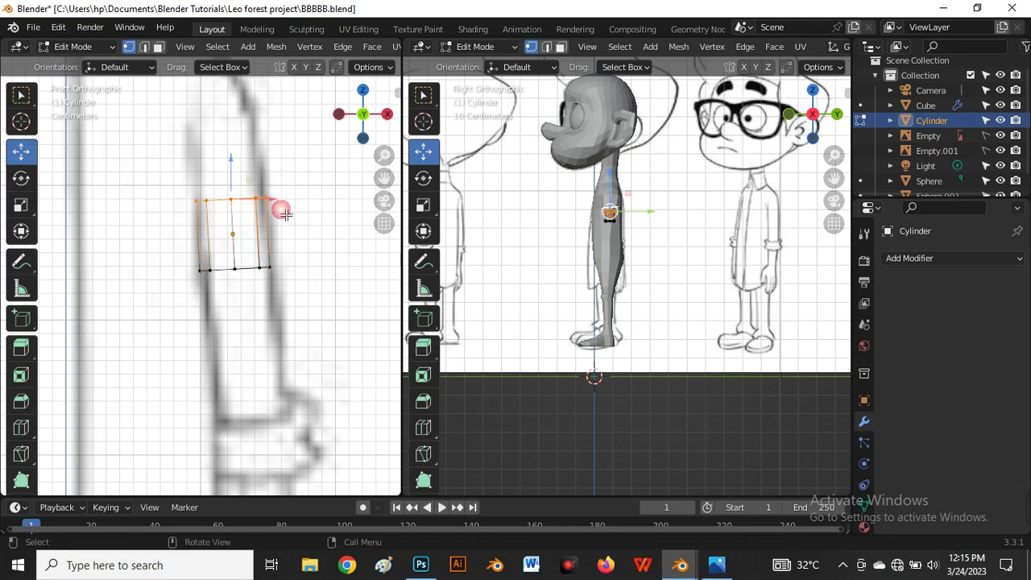
{"action": "key", "text": "alt+z"}
{"action": "scroll", "coordinate": [252, 206], "scroll_direction": "up", "scroll_amount": 2}
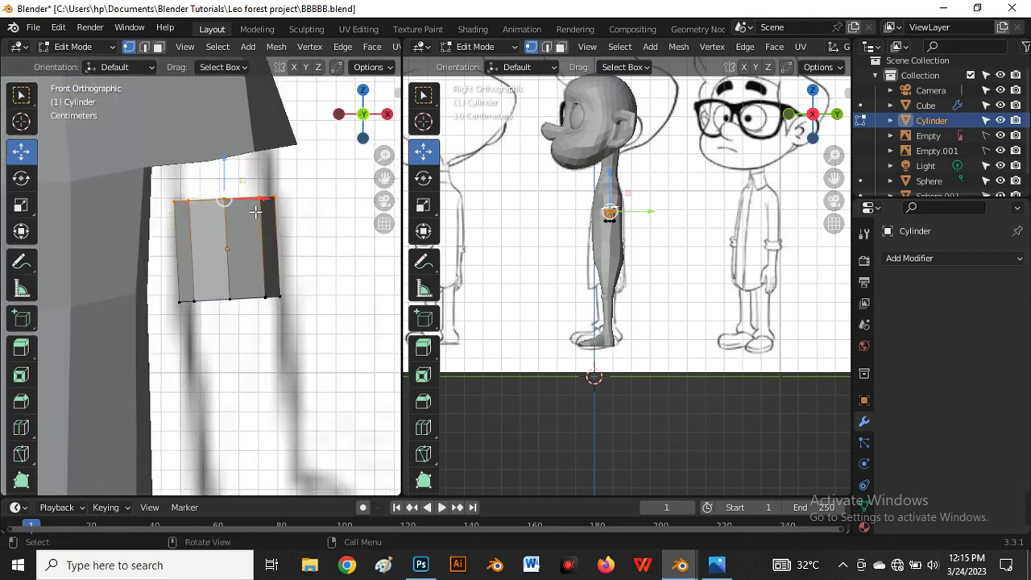
{"action": "key", "text": "s"}
{"action": "left_click", "coordinate": [254, 203]}
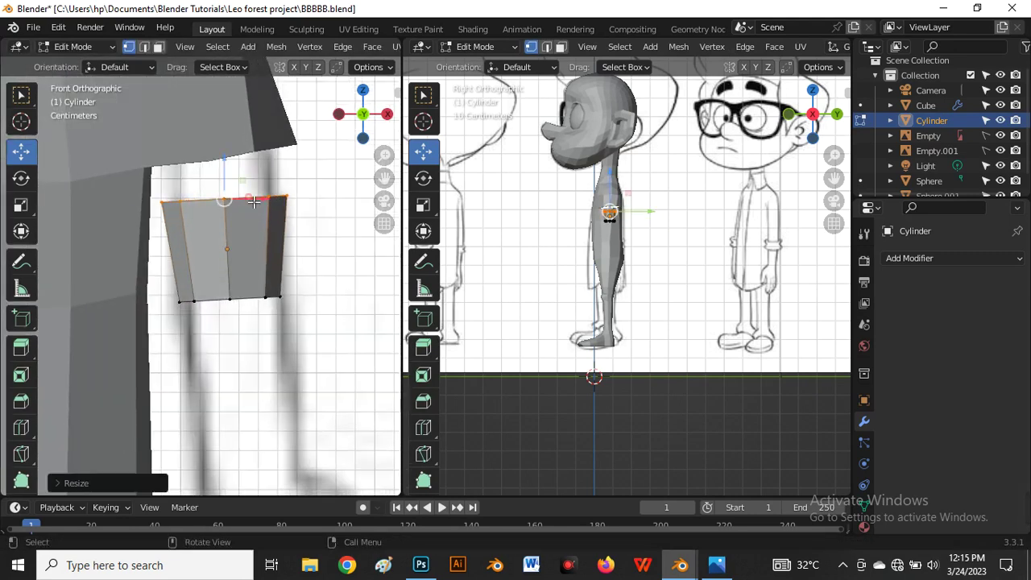
Raise the upper ring toward the sleeve, widen it slightly and tilt it parallel to the sleeve opening.
{"action": "left_click_drag", "start_coordinate": [230, 174], "coordinate": [231, 153]}
{"action": "key", "text": "s"}
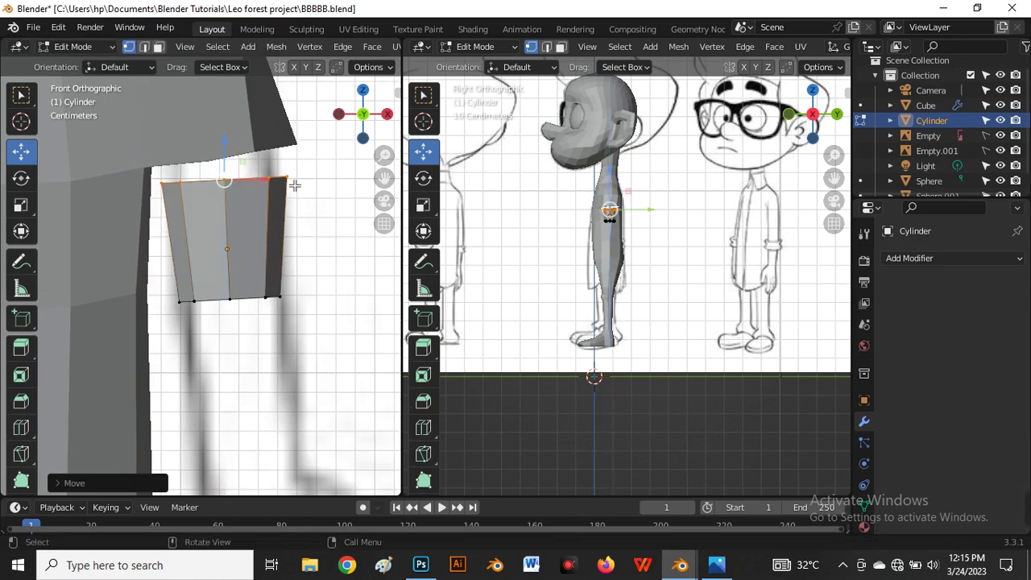
{"action": "left_click", "coordinate": [310, 184]}
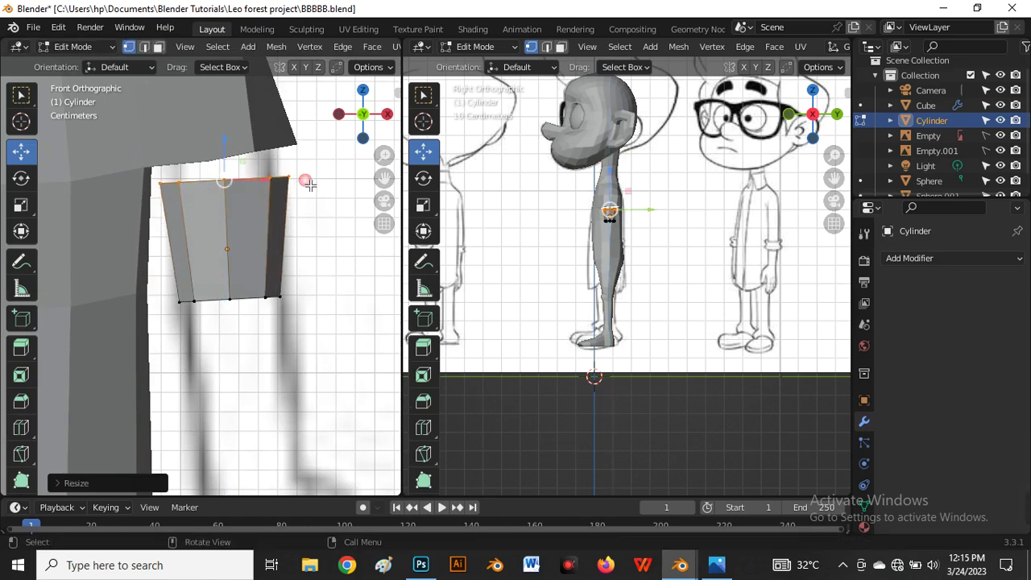
{"action": "key", "text": "r"}
{"action": "left_click", "coordinate": [310, 175]}
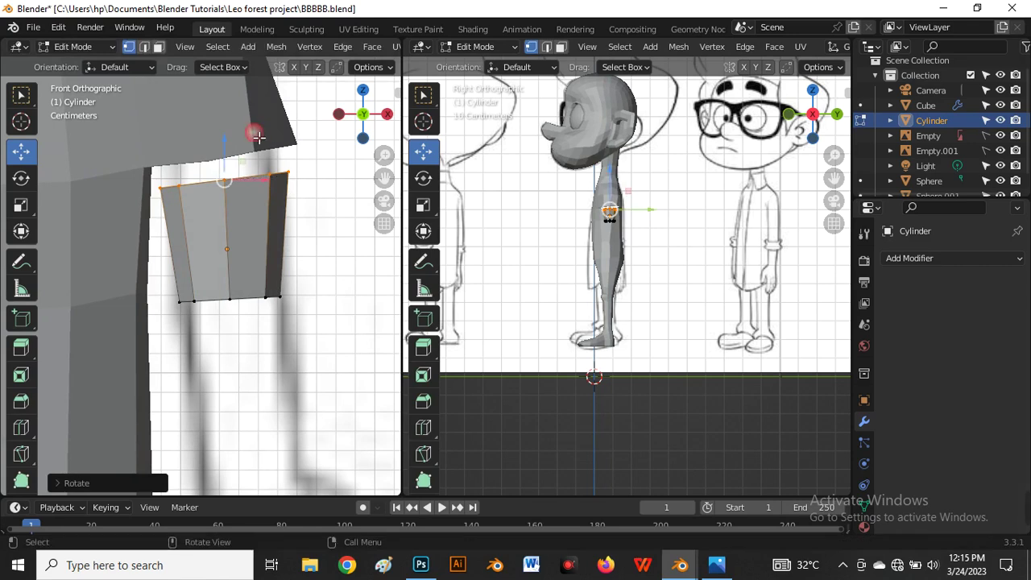
Select the cylinder's bottom face and extrude it down along the drawn arm to the top of the sleeve cuff.
{"action": "scroll", "coordinate": [234, 185], "scroll_direction": "down", "scroll_amount": 4}
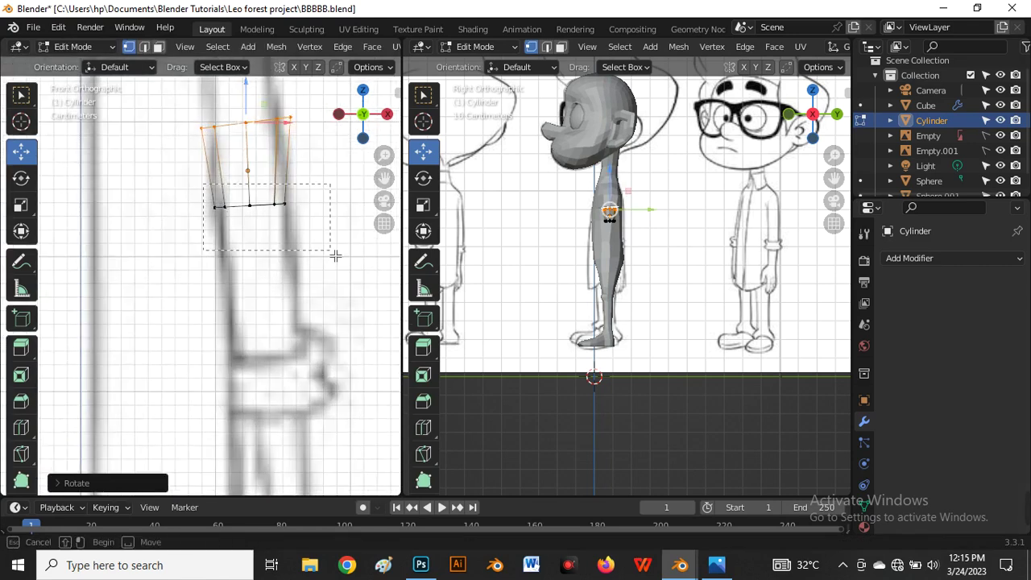
{"action": "key", "text": "KP_Divide"}
{"action": "scroll", "coordinate": [262, 225], "scroll_direction": "up", "scroll_amount": 4}
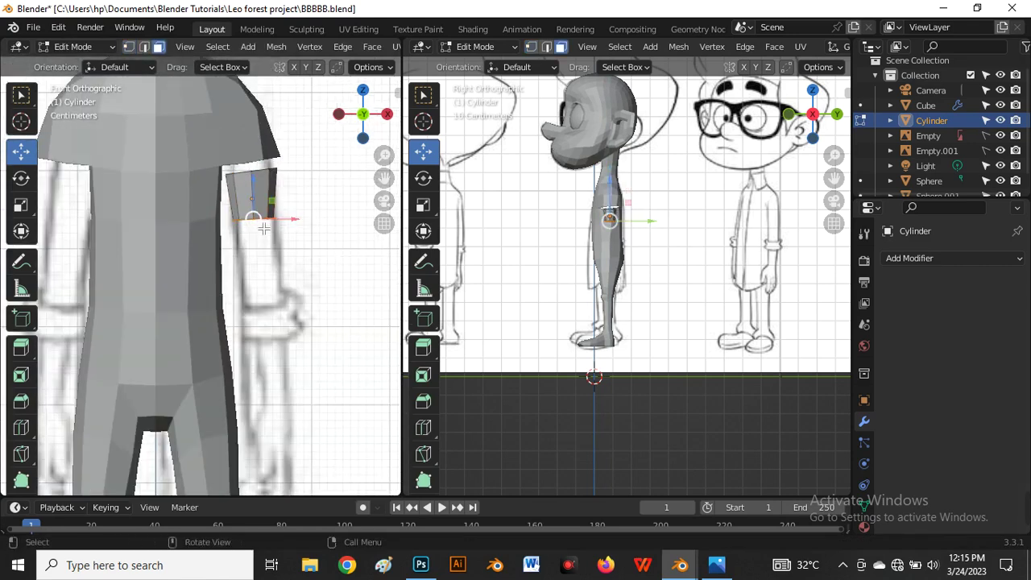
{"action": "left_click_drag", "start_coordinate": [256, 224], "coordinate": [263, 336]}
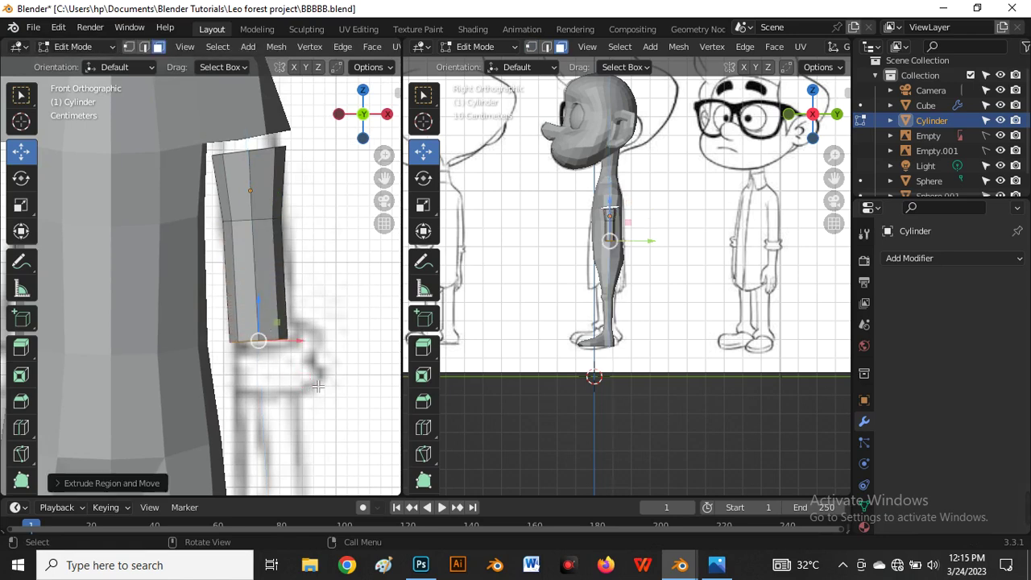
Scale down the arm's bottom face and shift it slightly outward to follow the drawn arm.
{"action": "key", "text": "s"}
{"action": "left_click", "coordinate": [299, 372]}
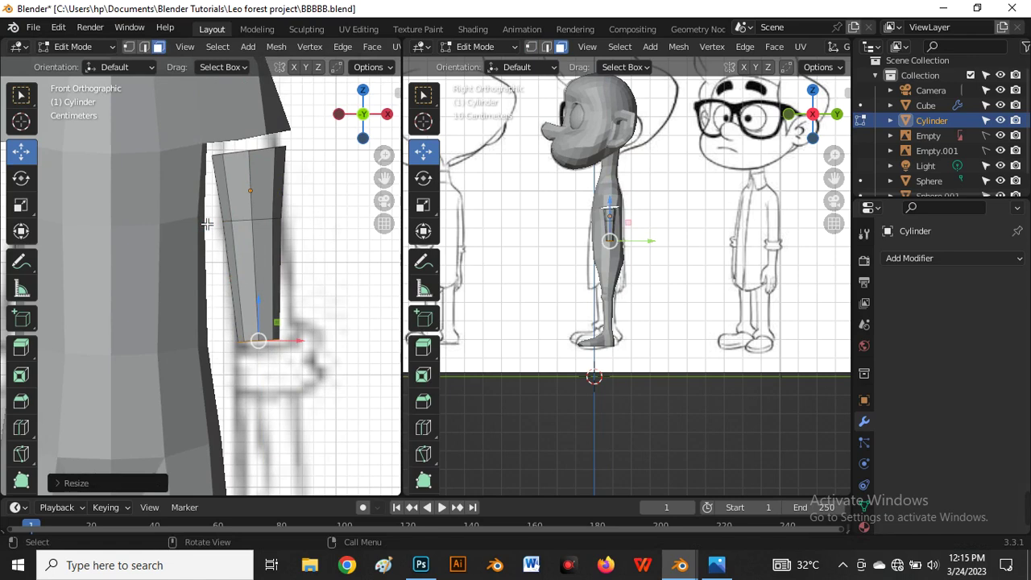
{"action": "scroll", "coordinate": [242, 326], "scroll_direction": "down", "scroll_amount": 2}
{"action": "scroll", "coordinate": [258, 296], "scroll_direction": "up", "scroll_amount": 2}
{"action": "left_click_drag", "start_coordinate": [278, 277], "coordinate": [292, 279]}
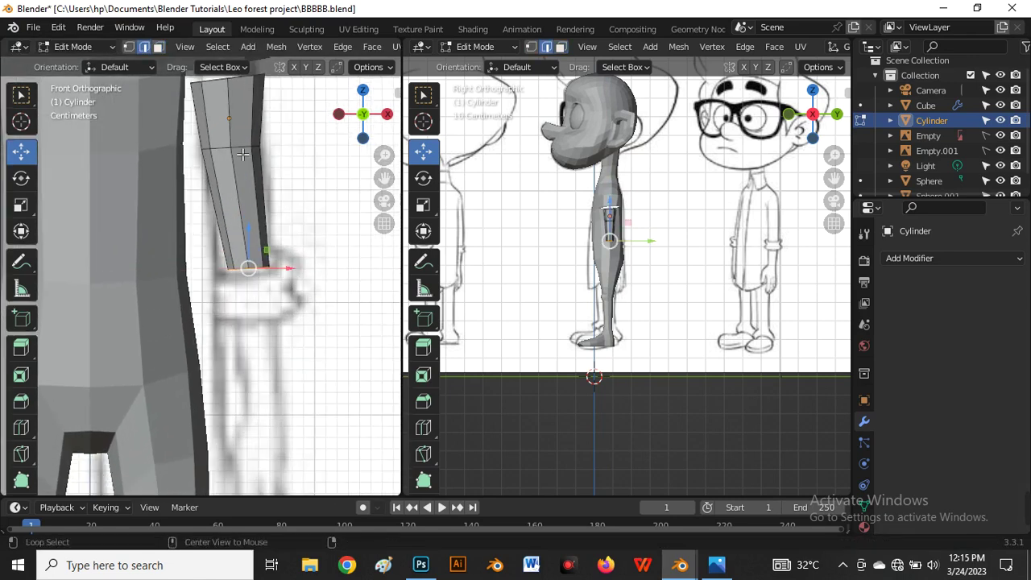
Select the edge loop around the middle of the upper arm and nudge it outward along X.
{"action": "left_click", "coordinate": [240, 148], "text": "alt"}
{"action": "key", "text": "g"}
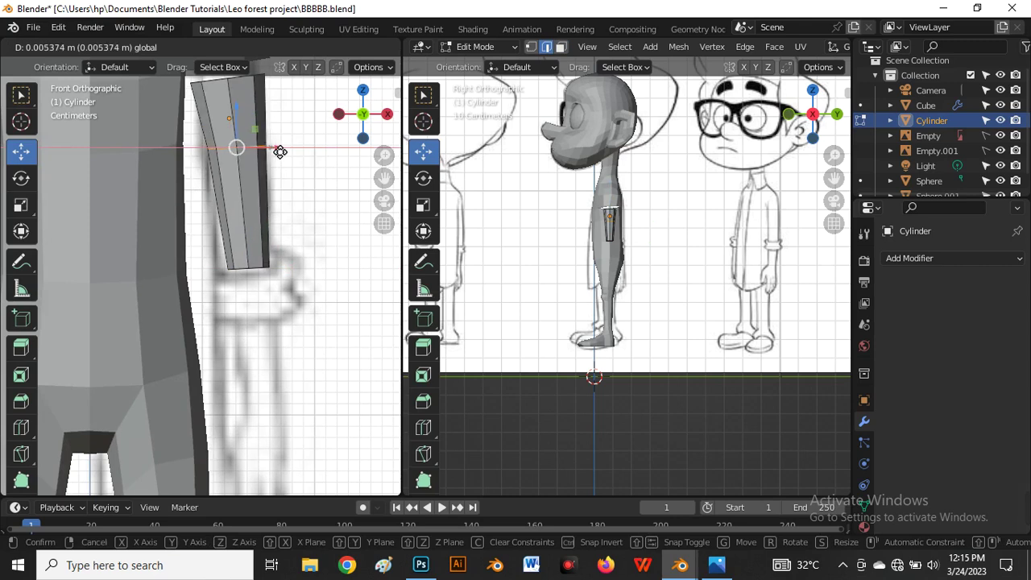
{"action": "left_click", "coordinate": [277, 152]}
{"action": "scroll", "coordinate": [262, 173], "scroll_direction": "down", "scroll_amount": 3}
{"action": "scroll", "coordinate": [246, 235], "scroll_direction": "up", "scroll_amount": 4}
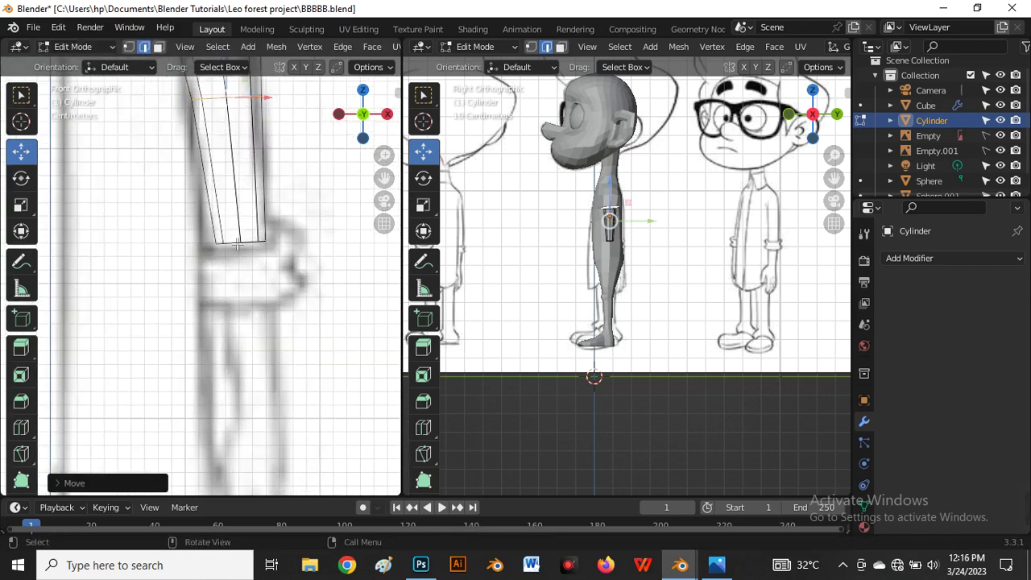
Select the arm's bottom face and extrude it down past the sleeve cuff to form the forearm.
{"action": "key", "text": "1"}
{"action": "left_click", "coordinate": [291, 288], "text": "alt"}
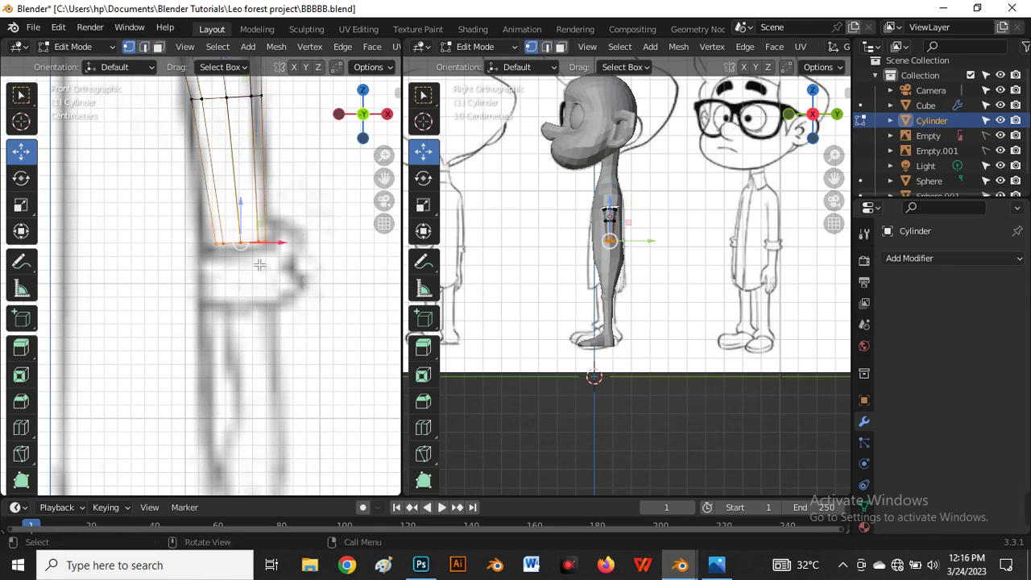
{"action": "key", "text": "3"}
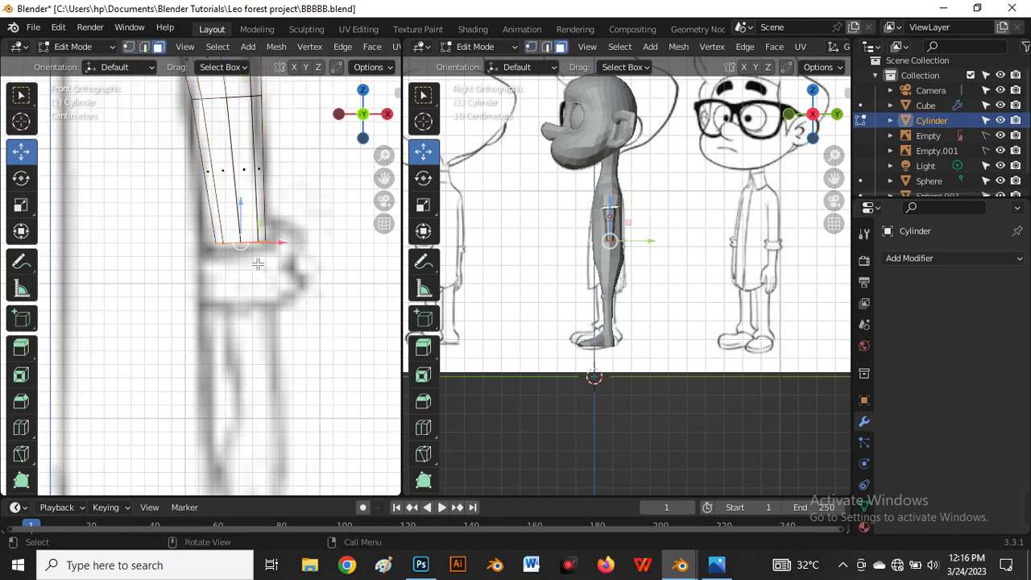
{"action": "scroll", "coordinate": [242, 260], "scroll_direction": "down", "scroll_amount": 3}
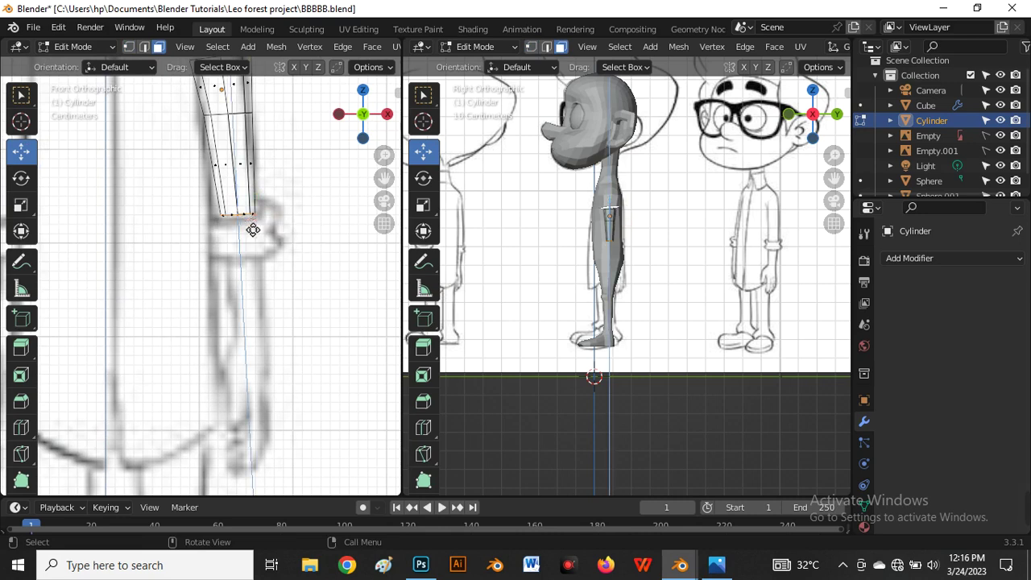
{"action": "key", "text": "e"}
{"action": "left_click", "coordinate": [259, 333]}
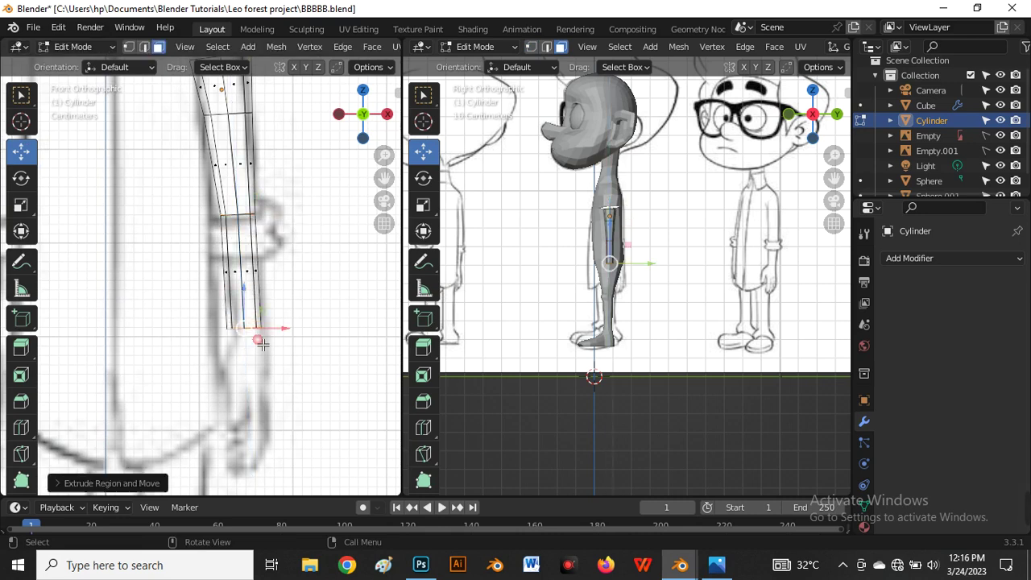
Scale down the forearm's end face and shift it outward toward the drawn wrist.
{"action": "scroll", "coordinate": [274, 346], "scroll_direction": "up", "scroll_amount": 2}
{"action": "key", "text": "s"}
{"action": "left_click", "coordinate": [269, 346]}
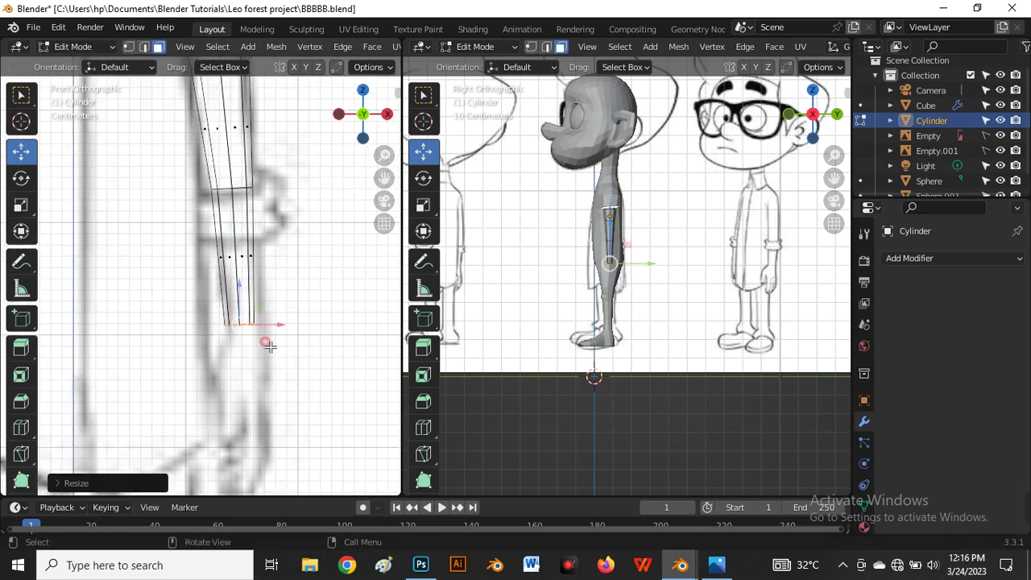
{"action": "left_click_drag", "start_coordinate": [279, 328], "coordinate": [287, 329]}
Select the elbow edge loop at the top of the drawn cuff and nudge it outward.
{"action": "key", "text": "2"}
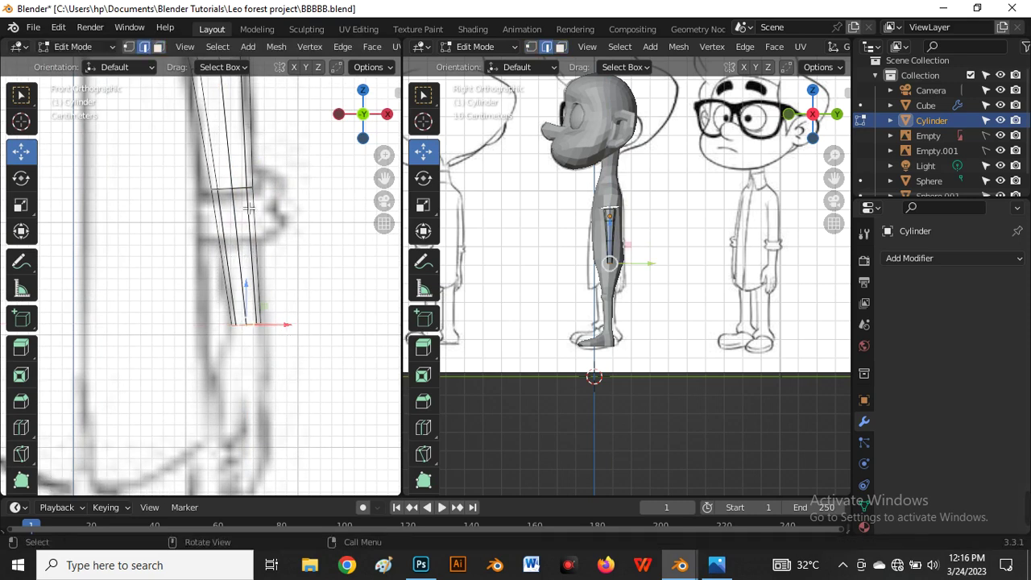
{"action": "left_click", "coordinate": [241, 193], "text": "alt"}
{"action": "left_click_drag", "start_coordinate": [276, 193], "coordinate": [278, 193]}
{"action": "scroll", "coordinate": [278, 193], "scroll_direction": "down", "scroll_amount": 6}
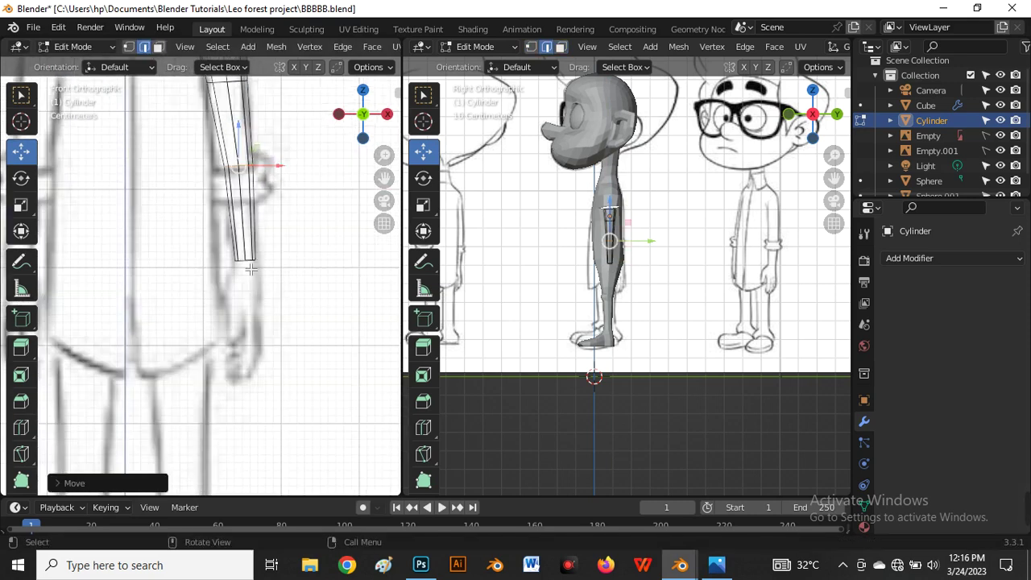
{"action": "scroll", "coordinate": [251, 240], "scroll_direction": "up", "scroll_amount": 6}
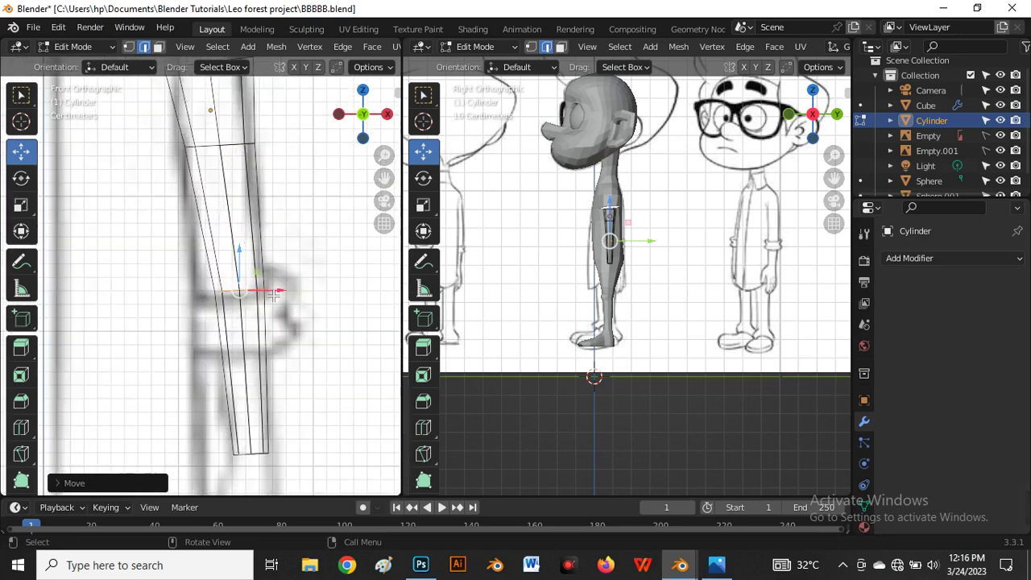
{"action": "scroll", "coordinate": [252, 262], "scroll_direction": "down", "scroll_amount": 1}
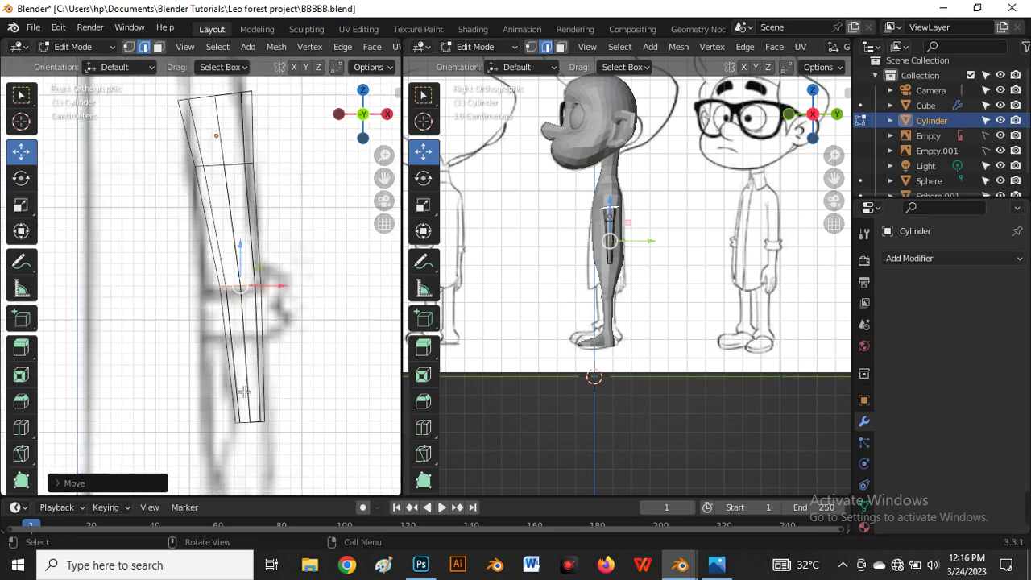
Select the edges at the forearm's lower end and adjust their horizontal position slightly.
{"action": "key", "text": "alt+z"}
{"action": "key", "text": "alt+z"}
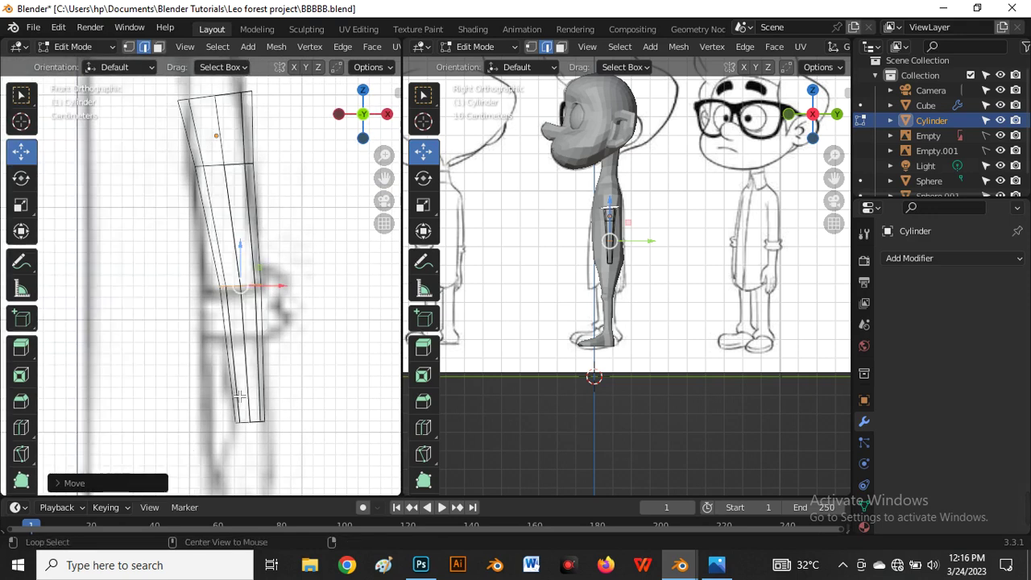
{"action": "left_click", "coordinate": [258, 422], "text": "alt"}
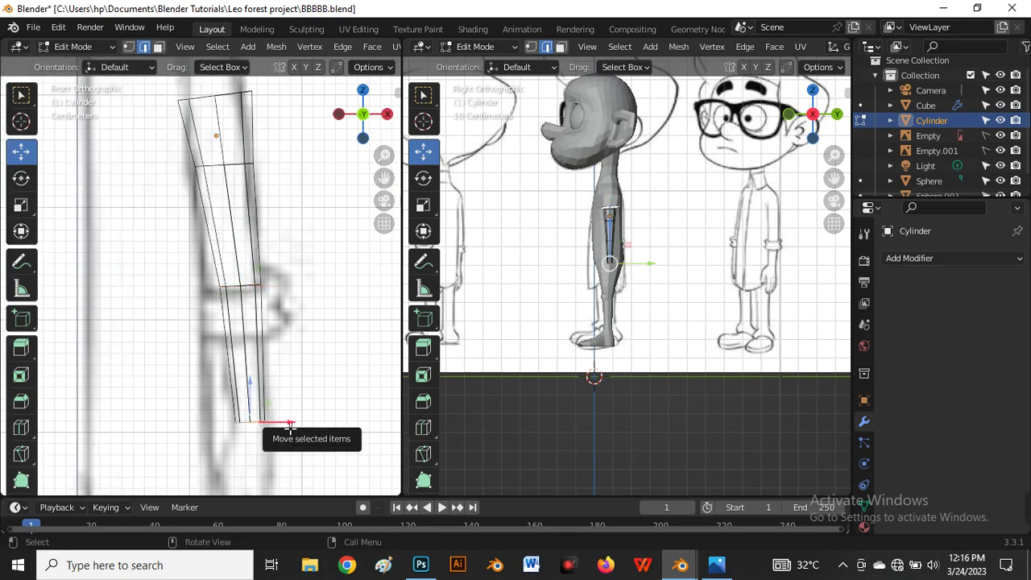
{"action": "mouse_move", "coordinate": [278, 423]}
{"action": "left_mouse_down"}
{"action": "mouse_move", "coordinate": [288, 431]}
{"action": "mouse_move", "coordinate": [282, 425]}
{"action": "left_mouse_up"}
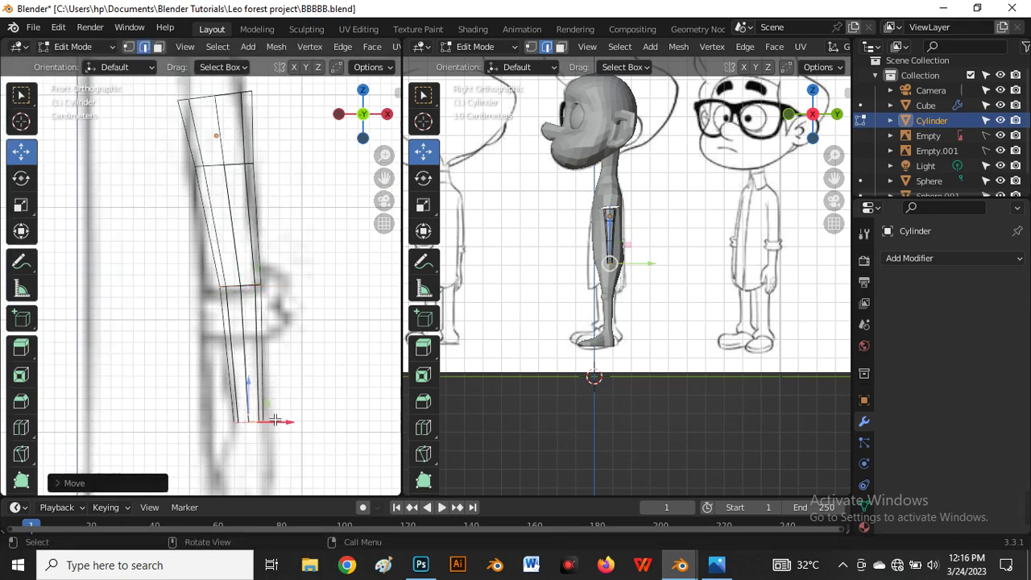
Add a loop cut midway along the forearm and scale it up to round out the forearm.
{"action": "key", "text": "ctrl+r"}
{"action": "left_click", "coordinate": [249, 395]}
{"action": "left_click", "coordinate": [249, 395]}
{"action": "scroll", "coordinate": [254, 375], "scroll_direction": "up", "scroll_amount": 4}
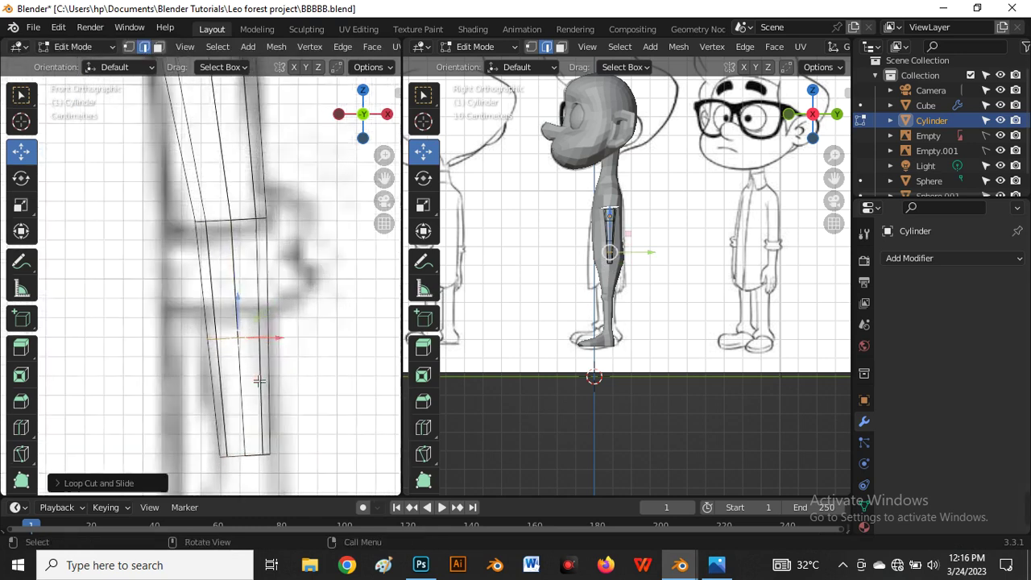
{"action": "key", "text": "s"}
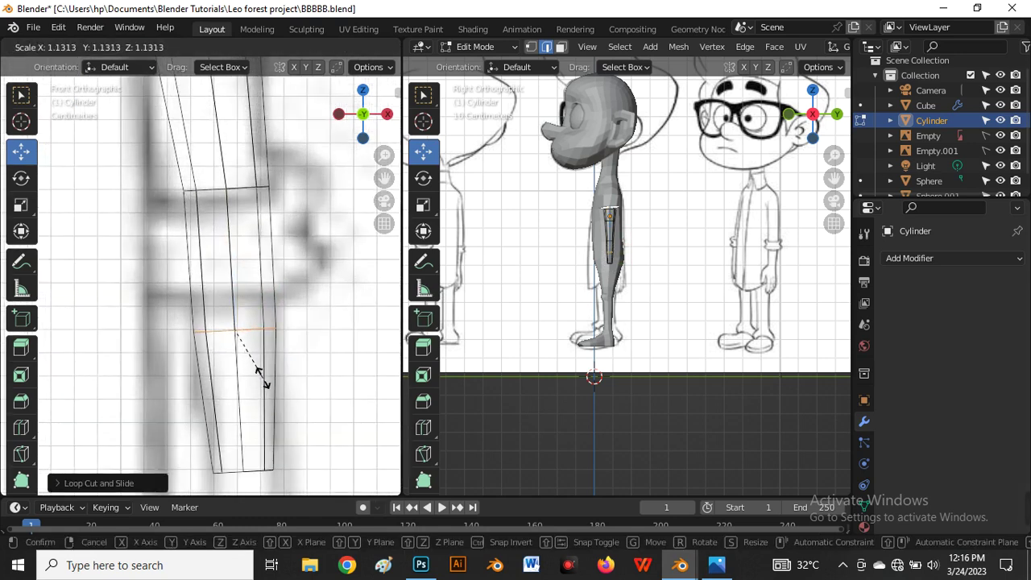
{"action": "left_click", "coordinate": [258, 370]}
{"action": "scroll", "coordinate": [258, 371], "scroll_direction": "down", "scroll_amount": 4}
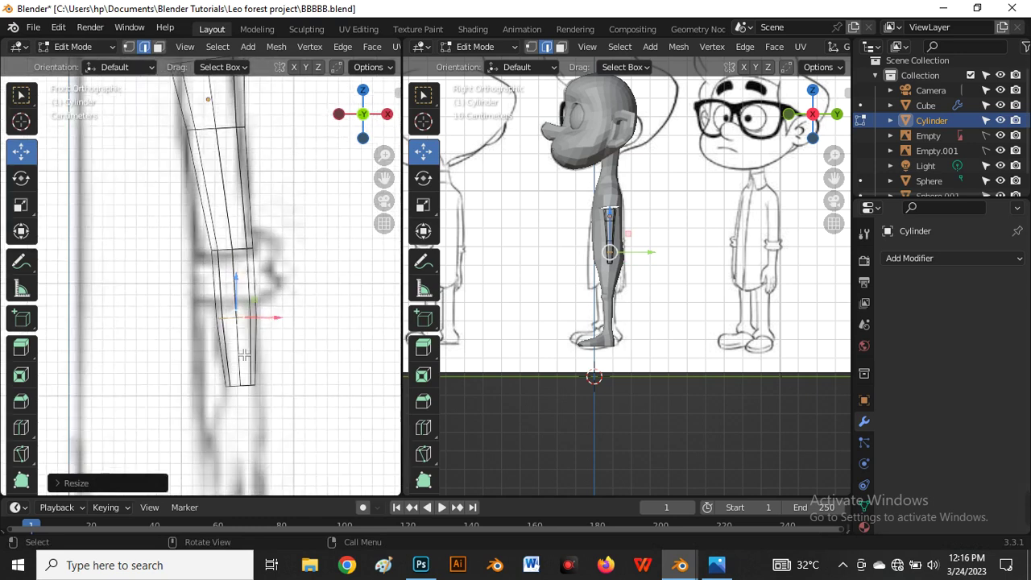
Add a loop cut between the upper-arm loop and the elbow and adjust its scale to the drawn outline.
{"action": "scroll", "coordinate": [228, 268], "scroll_direction": "up", "scroll_amount": 4}
{"action": "key", "text": "ctrl+r"}
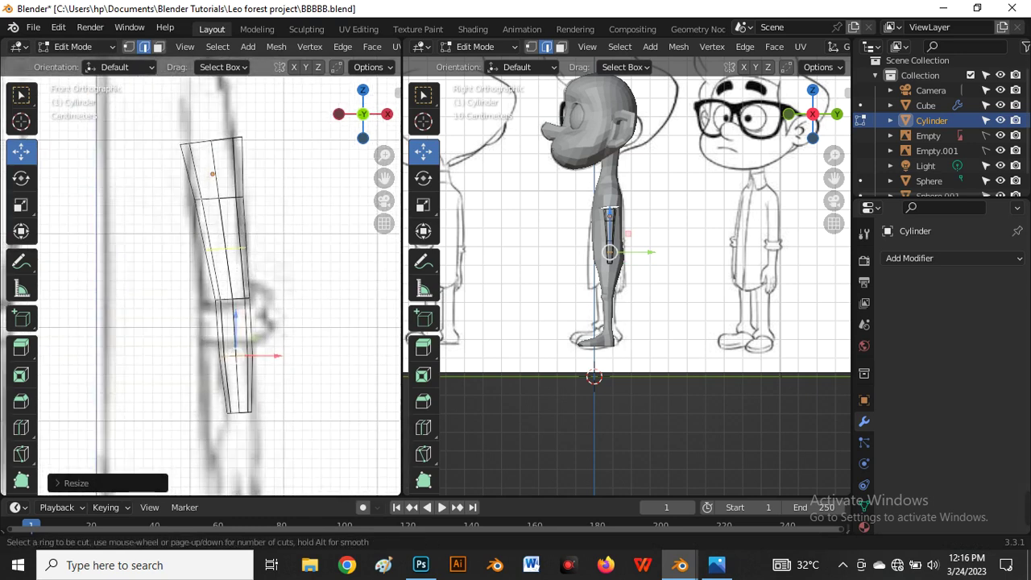
{"action": "left_click", "coordinate": [226, 276]}
{"action": "left_click", "coordinate": [225, 277]}
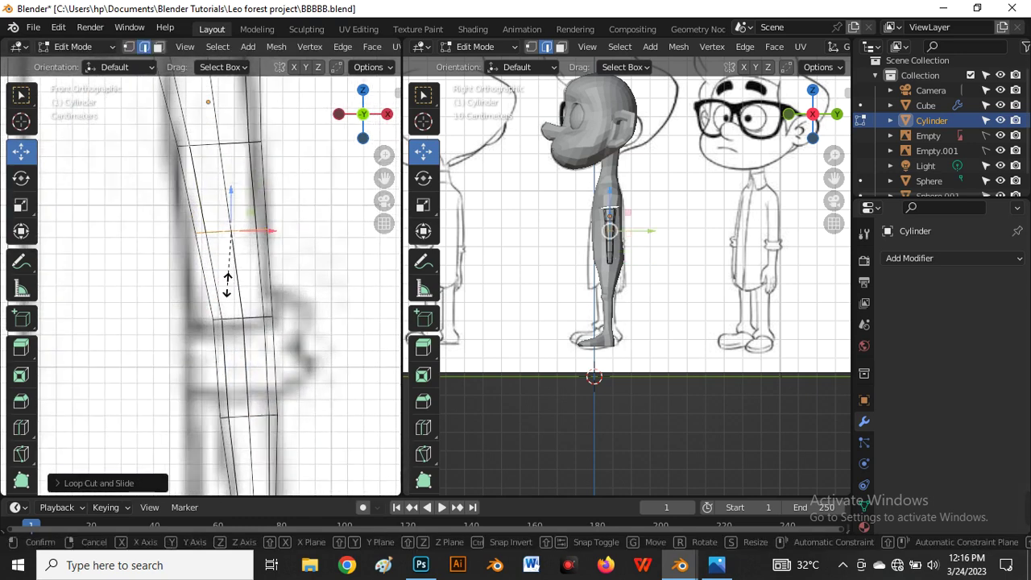
{"action": "key", "text": "s"}
{"action": "left_click", "coordinate": [231, 211]}
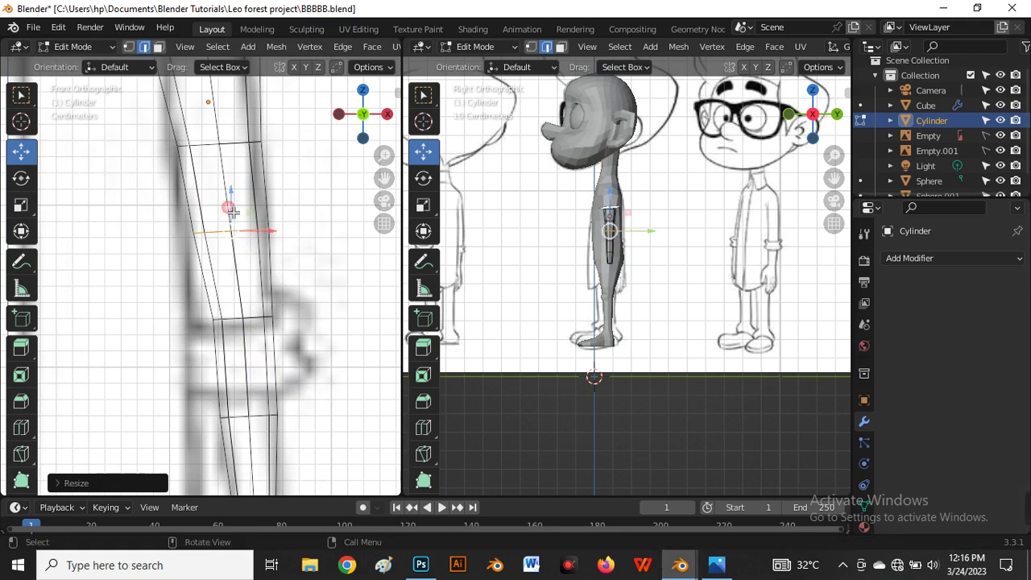
Select the next edge loop up the arm, resize it and turn off X-ray to check the shape.
{"action": "left_click", "coordinate": [234, 150], "text": "alt+shift"}
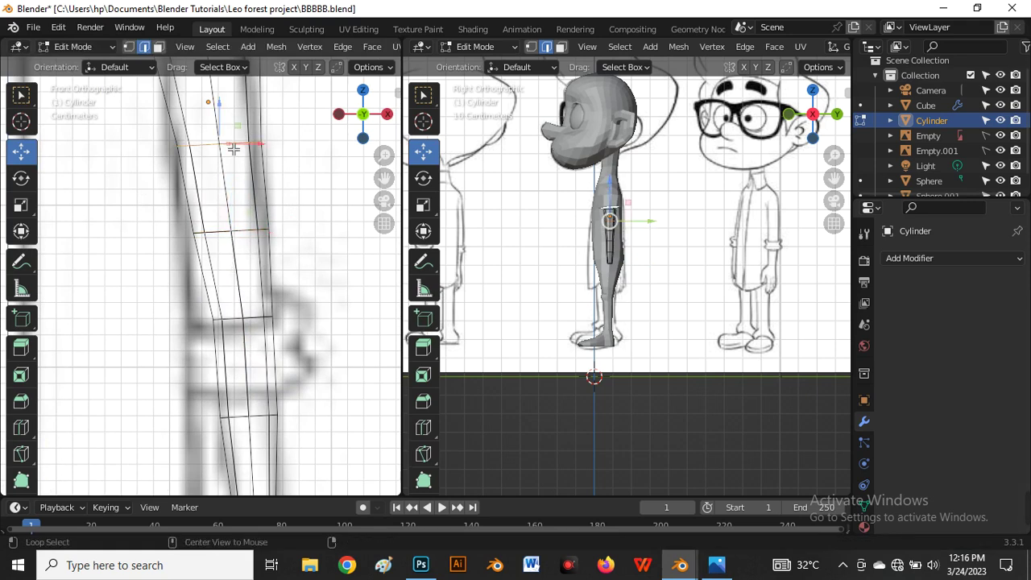
{"action": "key", "text": "s"}
{"action": "left_click", "coordinate": [228, 216]}
{"action": "key", "text": "alt+z"}
{"action": "scroll", "coordinate": [230, 217], "scroll_direction": "down", "scroll_amount": 5}
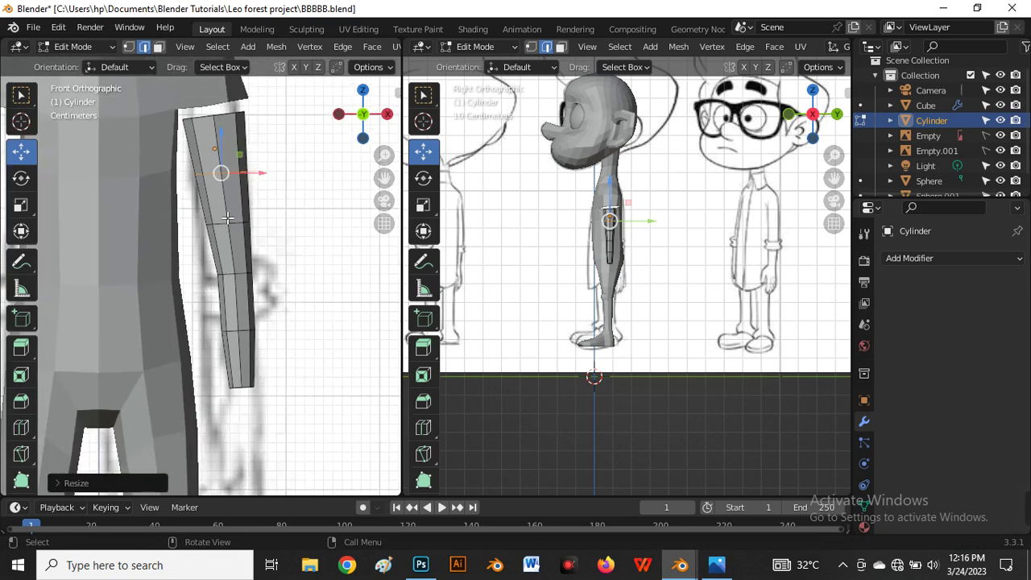
{"action": "scroll", "coordinate": [297, 289], "scroll_direction": "down", "scroll_amount": 1}
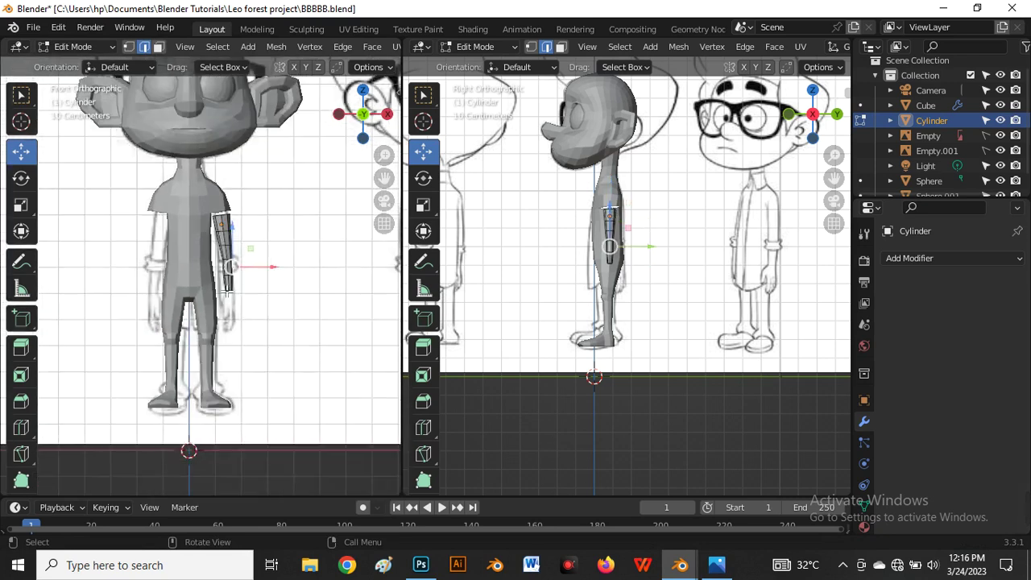
Turn X-ray back on and add a loop cut just above the elbow loop.
{"action": "scroll", "coordinate": [236, 264], "scroll_direction": "up", "scroll_amount": 5}
{"action": "scroll", "coordinate": [234, 290], "scroll_direction": "down", "scroll_amount": 1}
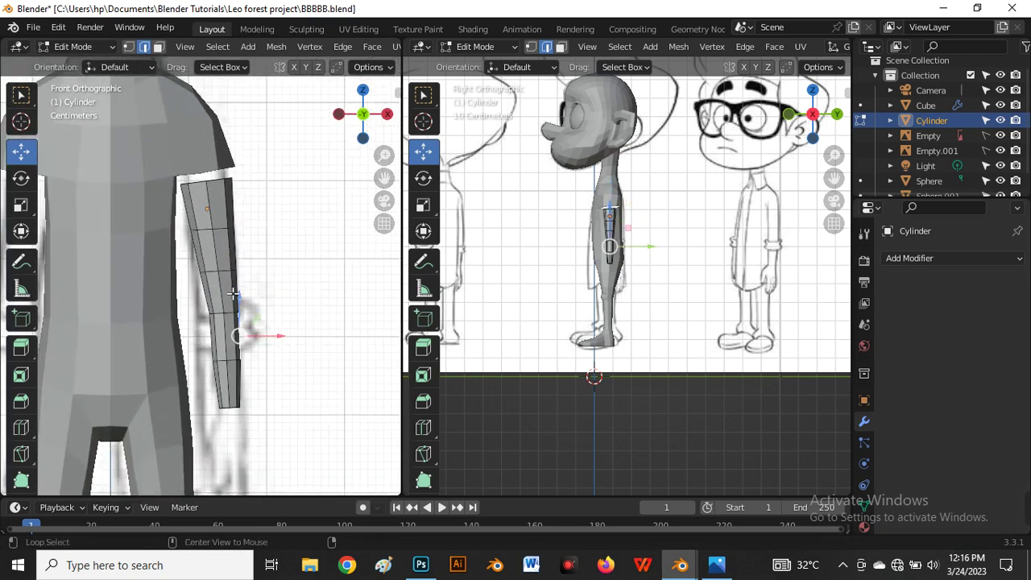
{"action": "key", "text": "alt+z"}
{"action": "scroll", "coordinate": [230, 299], "scroll_direction": "up", "scroll_amount": 2}
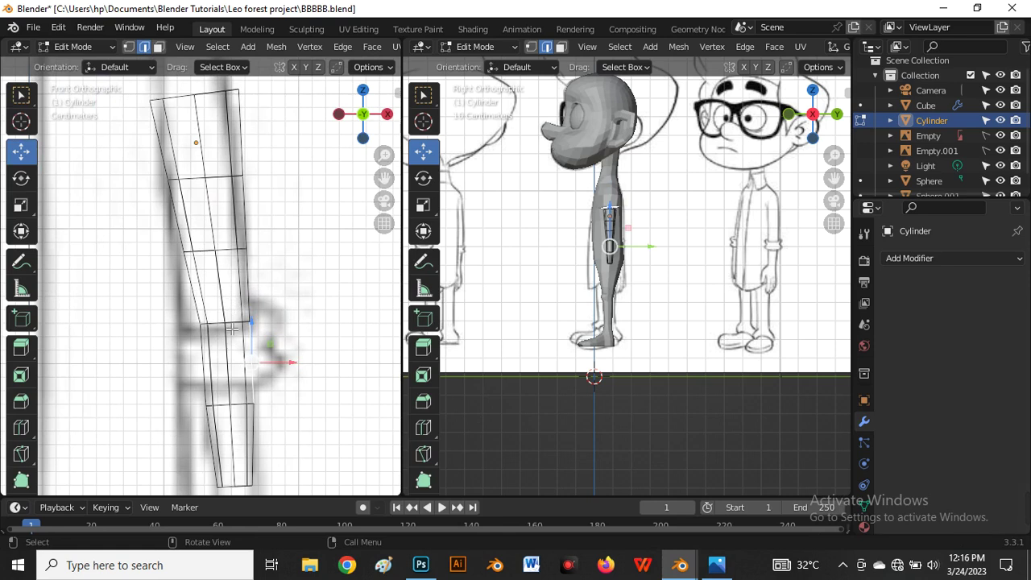
{"action": "left_click", "coordinate": [232, 329]}
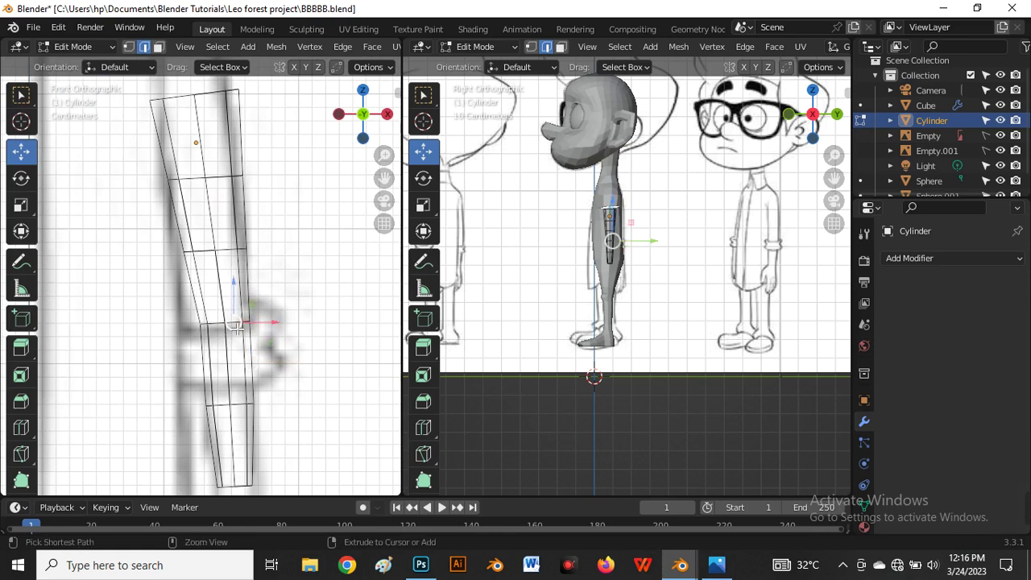
{"action": "key", "text": "g"}
{"action": "key", "text": "g"}
{"action": "left_click", "coordinate": [233, 316]}
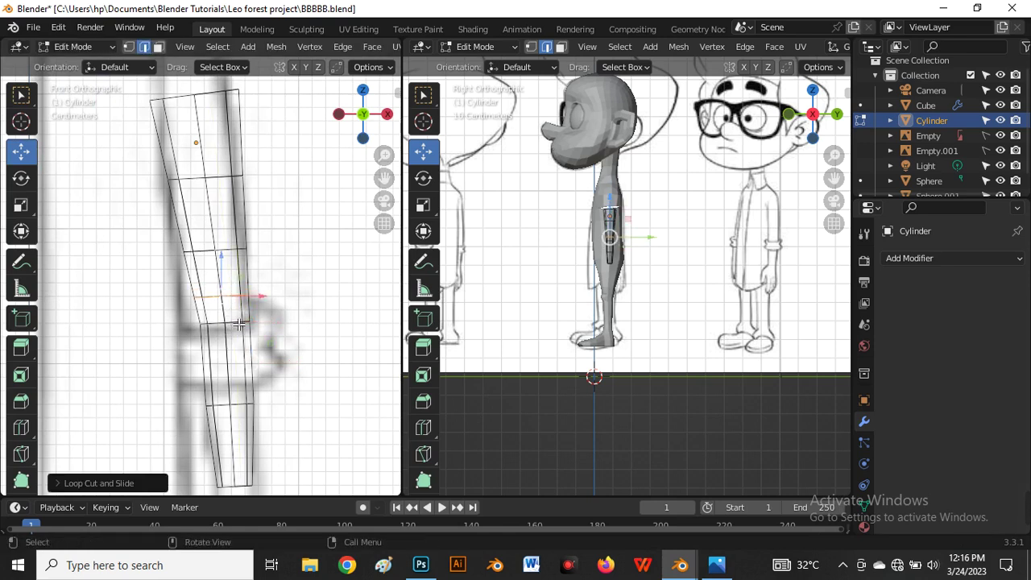
Add another loop cut just below the elbow loop and return to solid display.
{"action": "key", "text": "g"}
{"action": "key", "text": "g"}
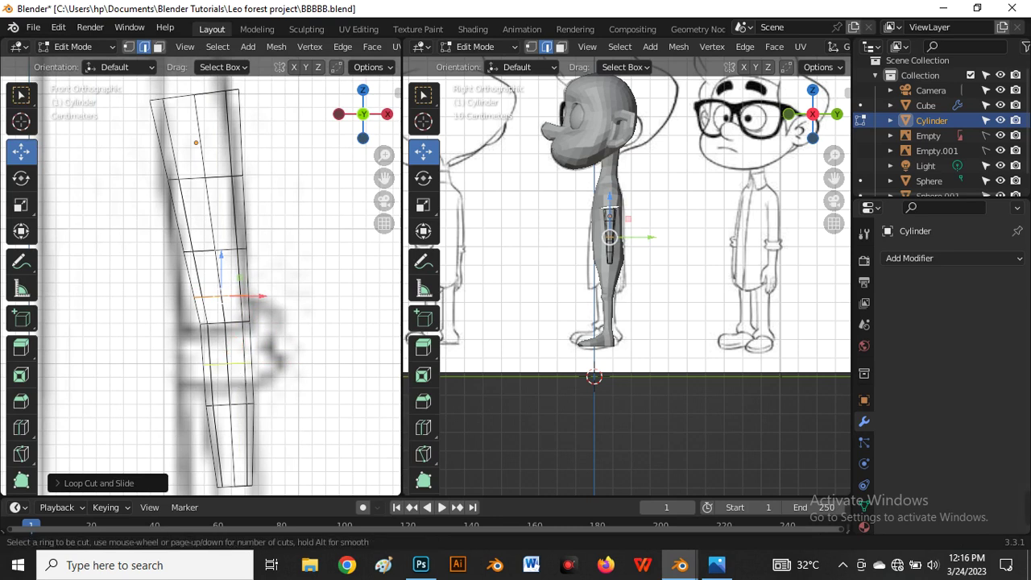
{"action": "left_click", "coordinate": [243, 351]}
{"action": "key", "text": "alt+z"}
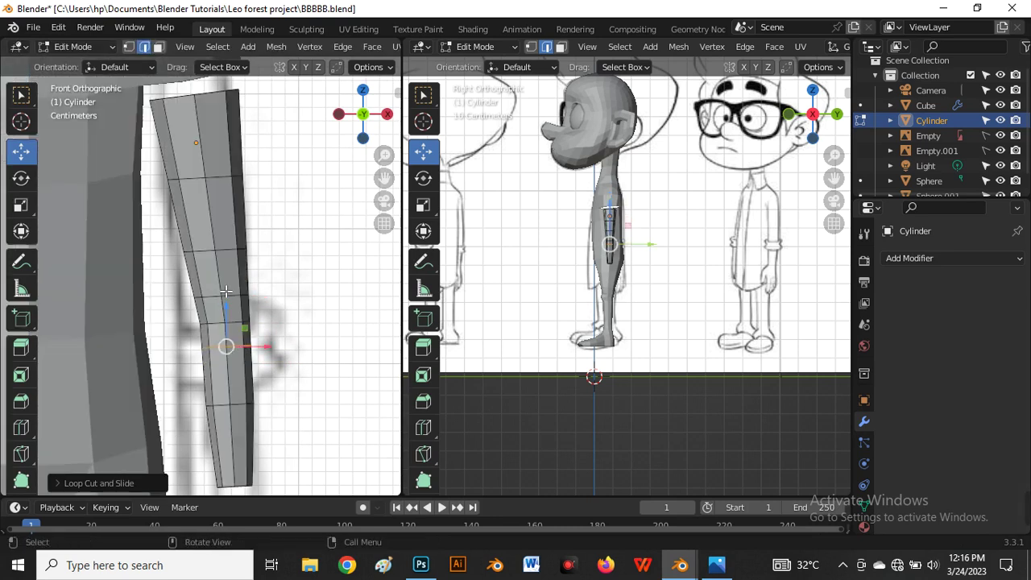
Select the three elbow edge loops and edge-slide them together up the arm, just above the drawn sleeve cuff.
{"action": "scroll", "coordinate": [226, 290], "scroll_direction": "down", "scroll_amount": 5}
{"action": "scroll", "coordinate": [231, 295], "scroll_direction": "up", "scroll_amount": 5}
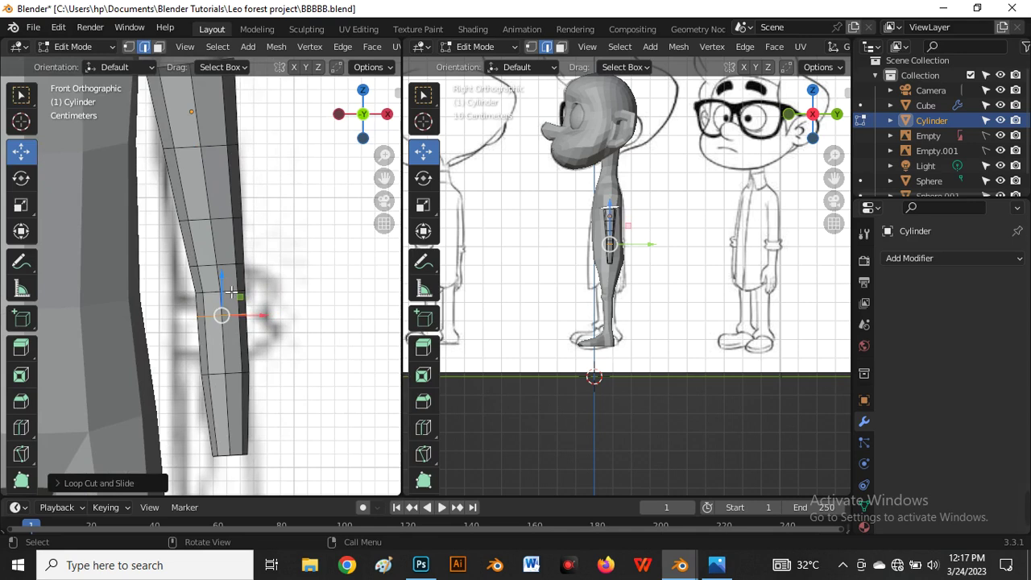
{"action": "left_click", "coordinate": [232, 288], "text": "alt"}
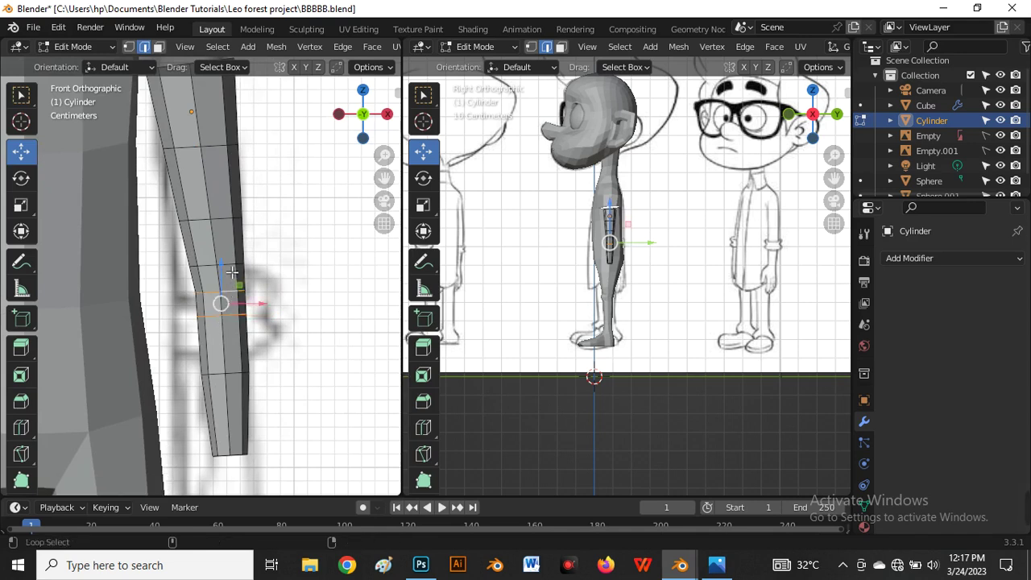
{"action": "left_click", "coordinate": [231, 265], "text": "alt+shift"}
{"action": "key", "text": "g"}
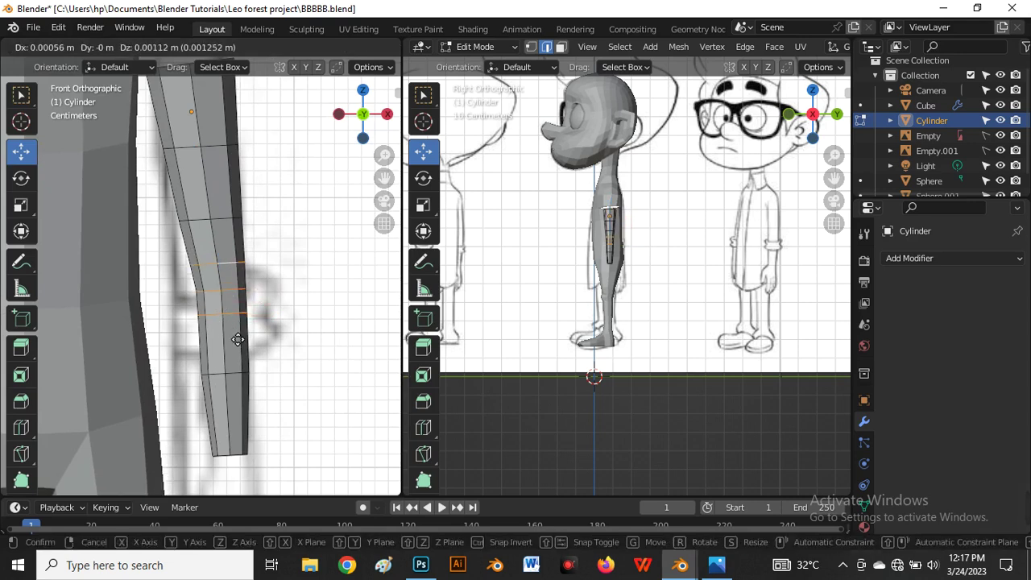
{"action": "key", "text": "g"}
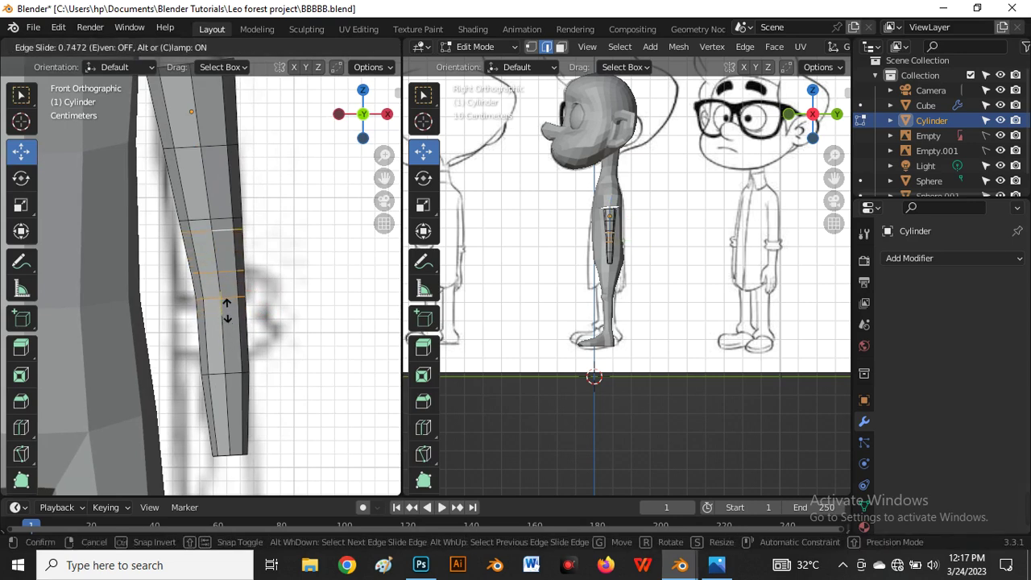
{"action": "left_click", "coordinate": [229, 299]}
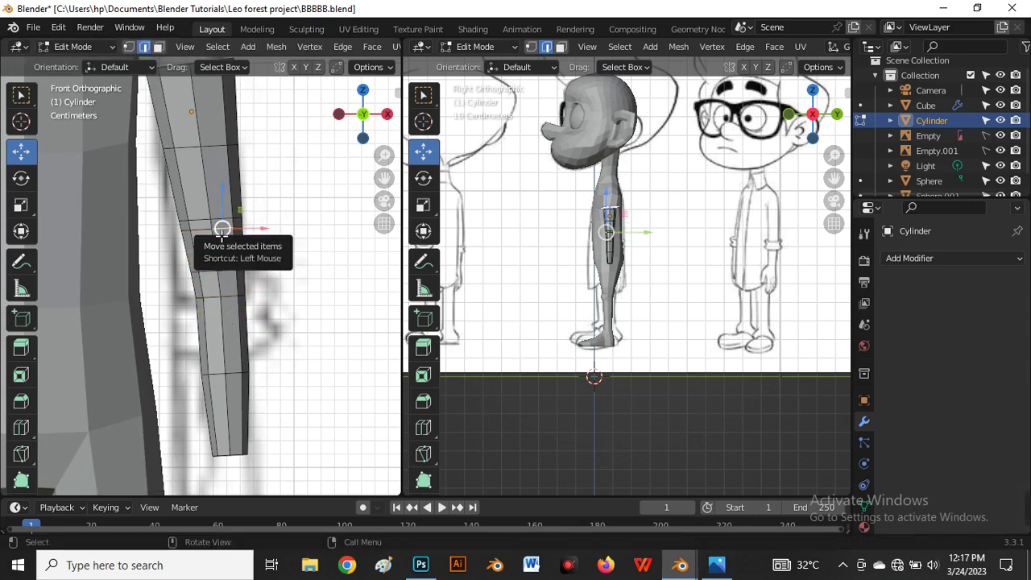
Edge-slide the uppermost of the three elbow loops back down, closer to the middle elbow loop.
{"action": "left_click", "coordinate": [223, 231], "text": "alt"}
{"action": "key", "text": "g"}
{"action": "key", "text": "g"}
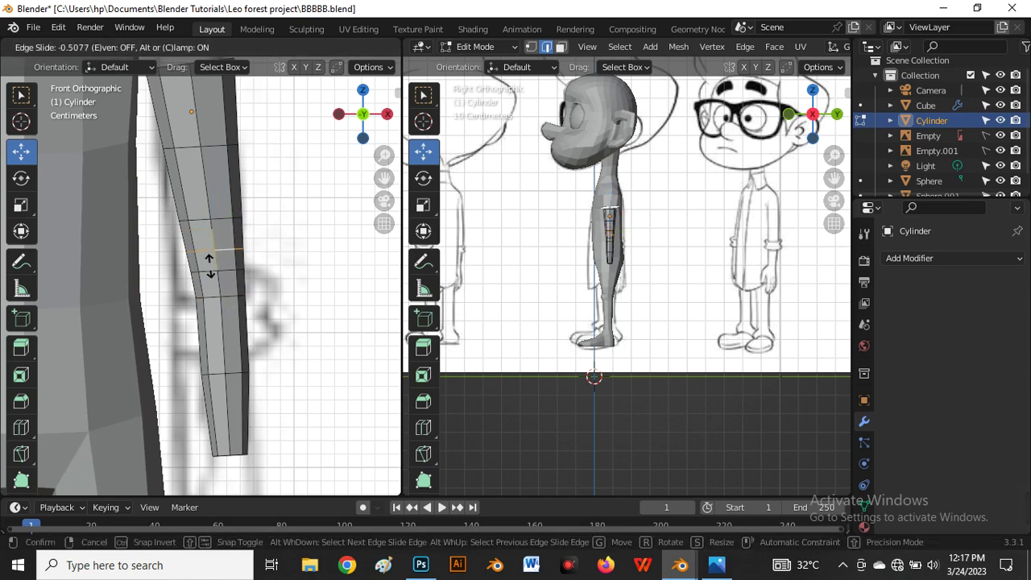
{"action": "left_click", "coordinate": [209, 266]}
{"action": "scroll", "coordinate": [315, 301], "scroll_direction": "down", "scroll_amount": 5}
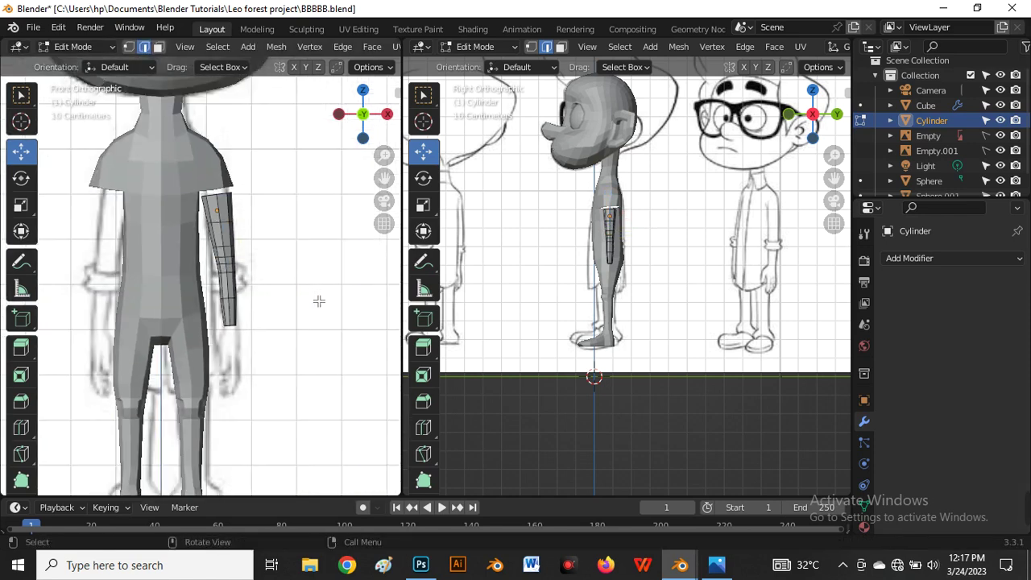
{"action": "scroll", "coordinate": [266, 224], "scroll_direction": "up", "scroll_amount": 5}
{"action": "scroll", "coordinate": [607, 217], "scroll_direction": "up", "scroll_amount": 2}
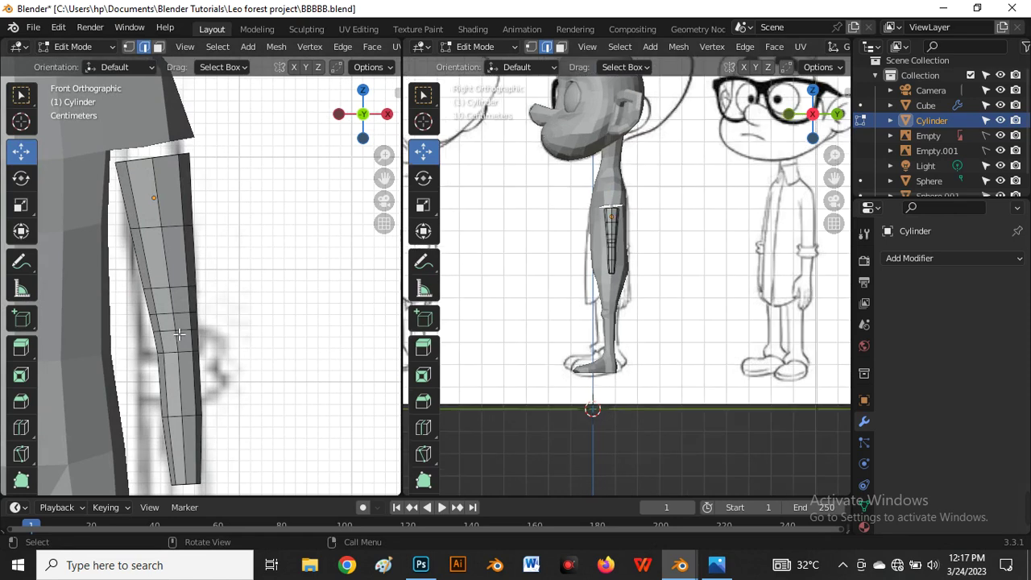
Move the middle elbow loop slightly backward along Y in the side view to form the elbow point.
{"action": "scroll", "coordinate": [669, 234], "scroll_direction": "up", "scroll_amount": 6}
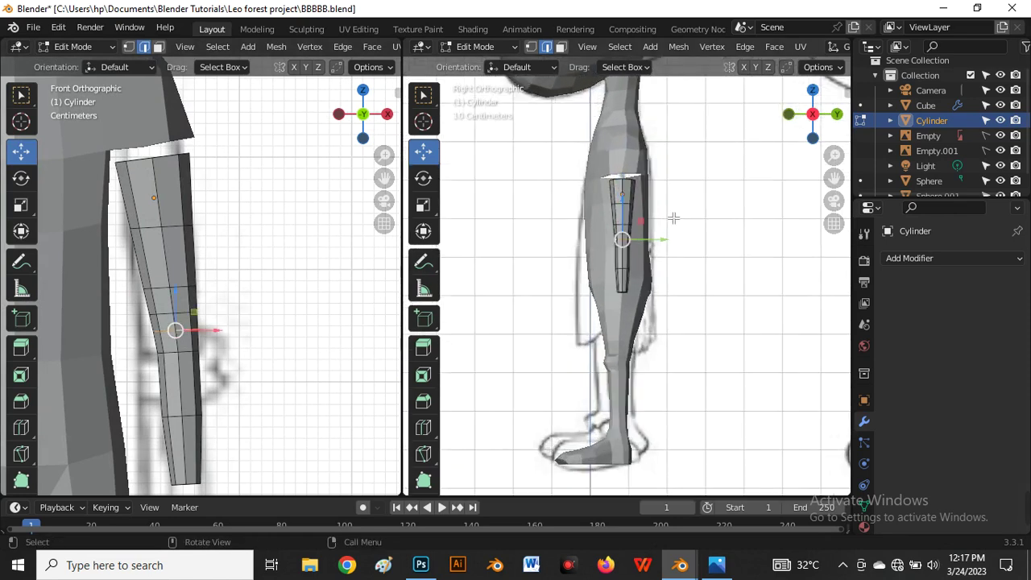
{"action": "left_click_drag", "start_coordinate": [583, 275], "coordinate": [589, 271]}
{"action": "scroll", "coordinate": [649, 356], "scroll_direction": "down", "scroll_amount": 3}
{"action": "middle_click_drag", "start_coordinate": [650, 355], "coordinate": [590, 274]}
{"action": "key", "text": "grave"}
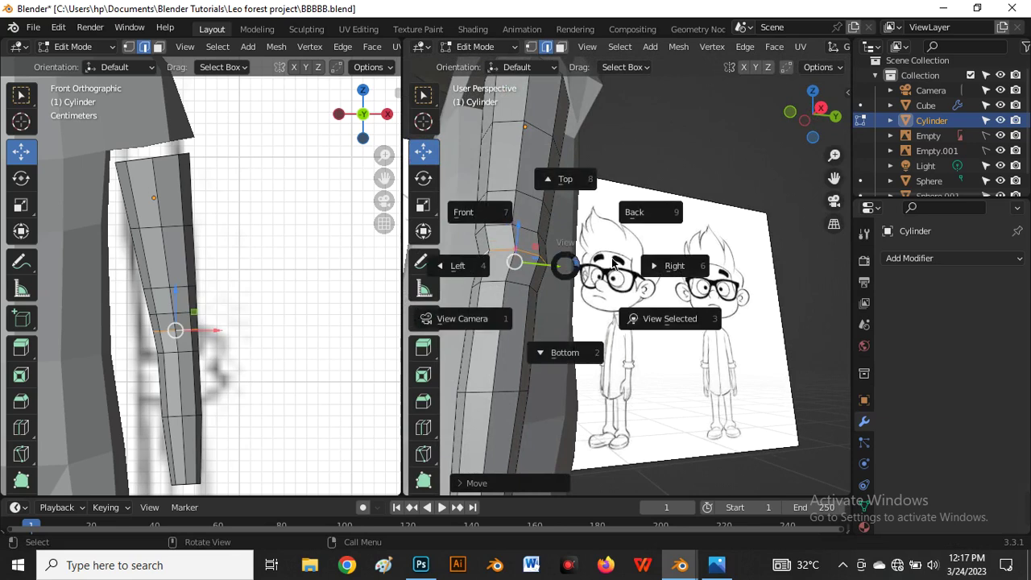
{"action": "left_click", "coordinate": [669, 265]}
Select the edge loop just below the elbow point and rotate it in the right view so its back edge dips downward.
{"action": "left_click", "coordinate": [513, 314], "text": "alt"}
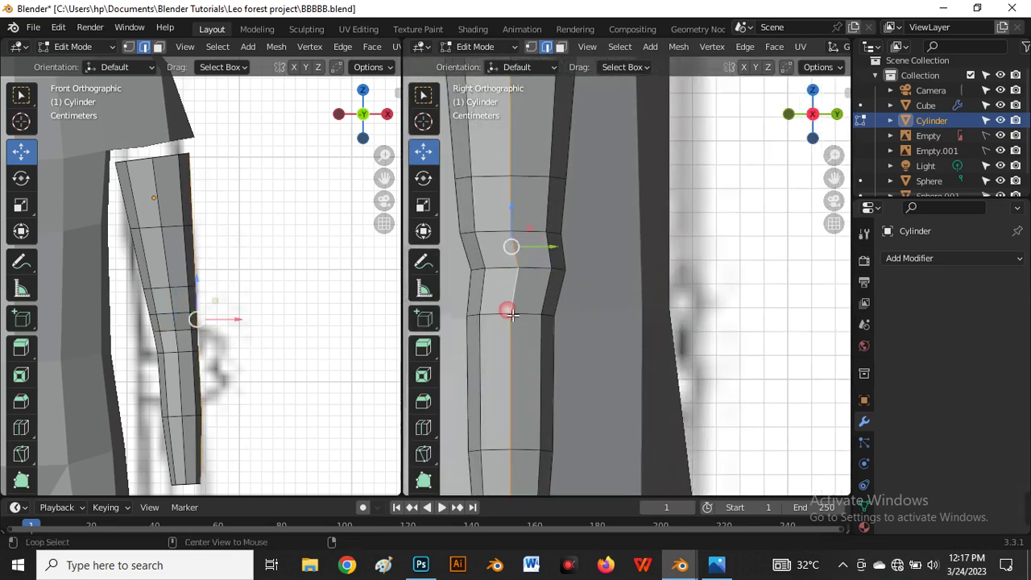
{"action": "left_click", "coordinate": [520, 315], "text": "alt"}
{"action": "scroll", "coordinate": [524, 311], "scroll_direction": "down", "scroll_amount": 2}
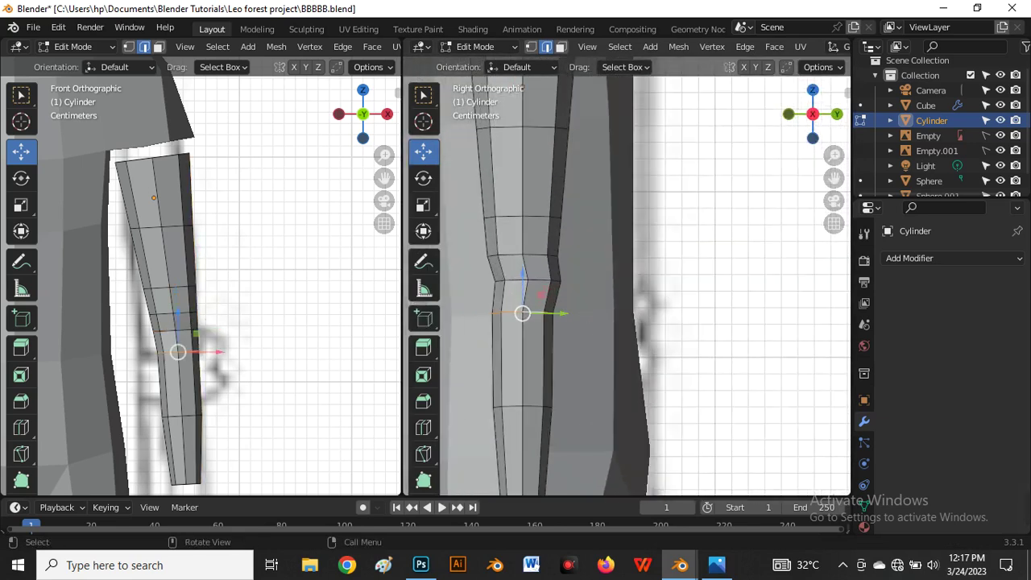
{"action": "key", "text": "r"}
{"action": "left_click", "coordinate": [588, 323]}
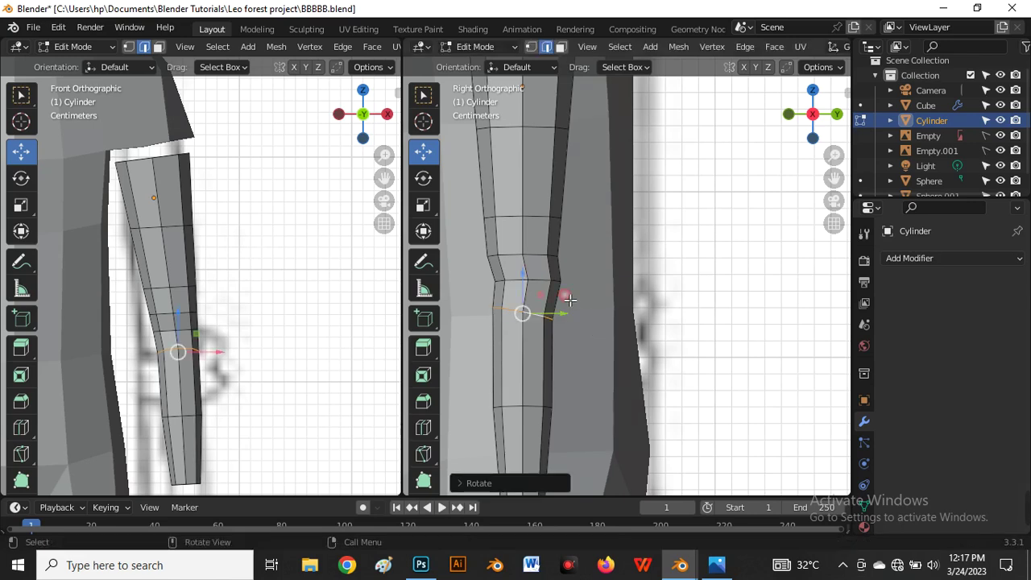
Select the edge loop just above the elbow point and rotate it slightly so its back edge tilts upward.
{"action": "left_click", "coordinate": [562, 260], "text": "alt"}
{"action": "key", "text": "r"}
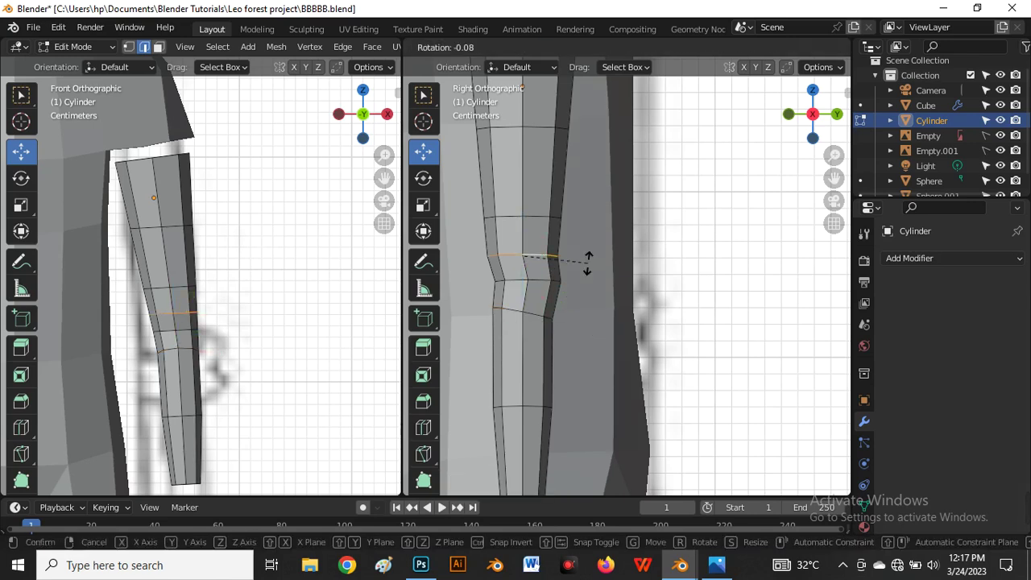
{"action": "left_click", "coordinate": [591, 253]}
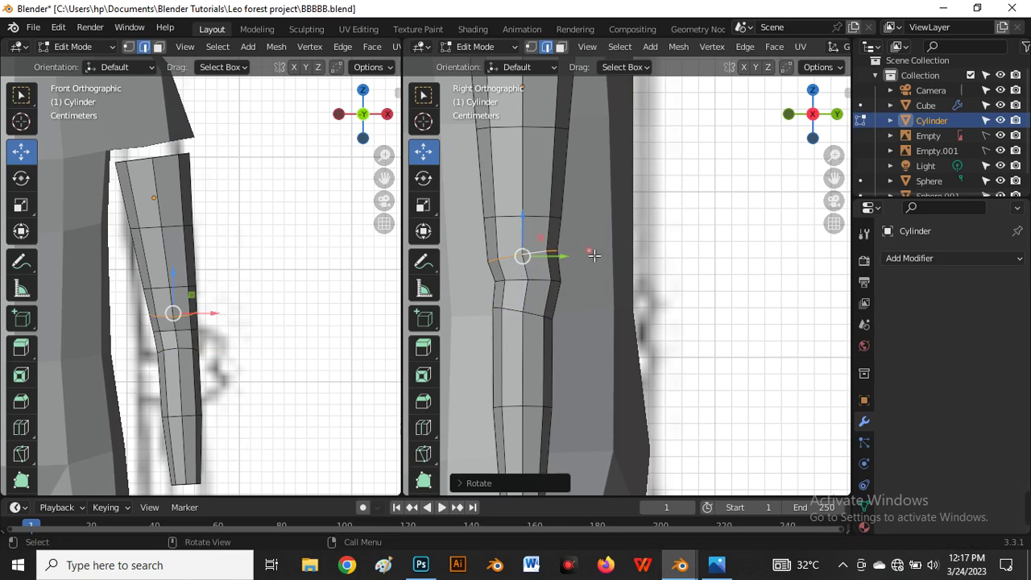
{"action": "scroll", "coordinate": [636, 352], "scroll_direction": "down", "scroll_amount": 3}
{"action": "left_click", "coordinate": [684, 333]}
{"action": "scroll", "coordinate": [619, 289], "scroll_direction": "down", "scroll_amount": 3}
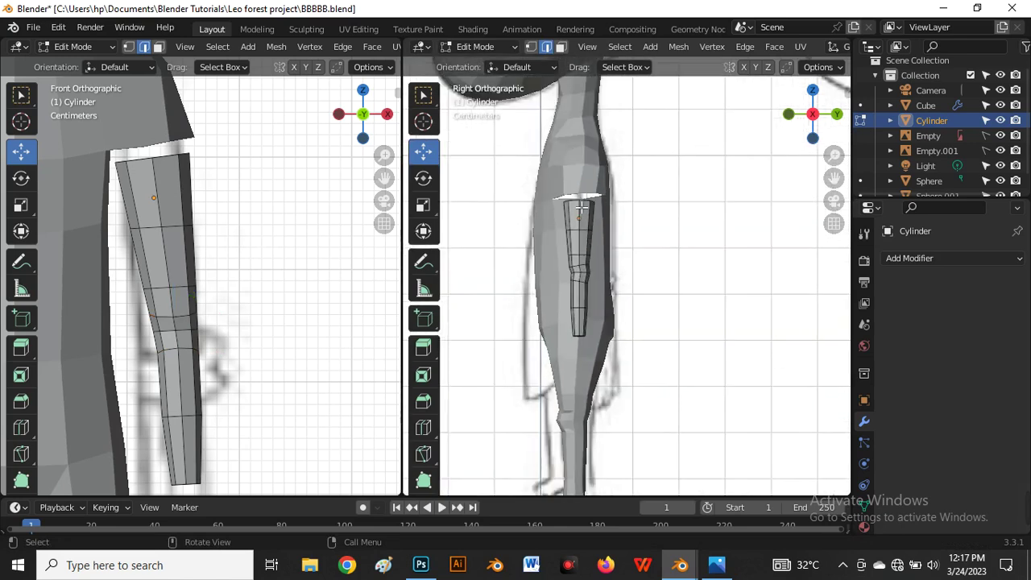
Select the boundary of the arm's shoulder end and delete its cap face.
{"action": "scroll", "coordinate": [582, 207], "scroll_direction": "up", "scroll_amount": 4}
{"action": "left_click", "coordinate": [581, 212], "text": "alt"}
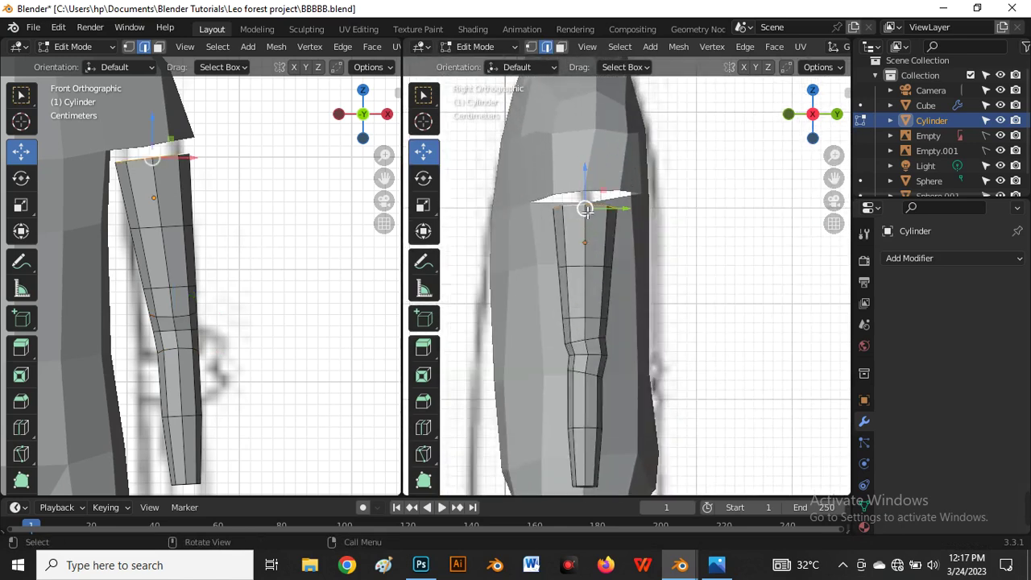
{"action": "middle_click_drag", "start_coordinate": [588, 218], "coordinate": [595, 279]}
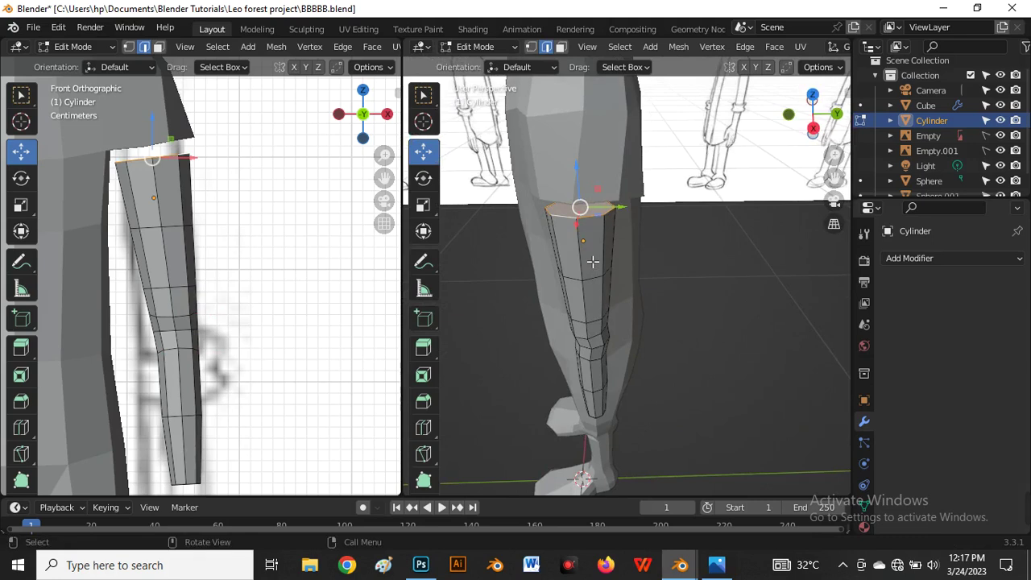
{"action": "key", "text": "x"}
{"action": "middle_click_drag", "start_coordinate": [580, 272], "coordinate": [584, 233]}
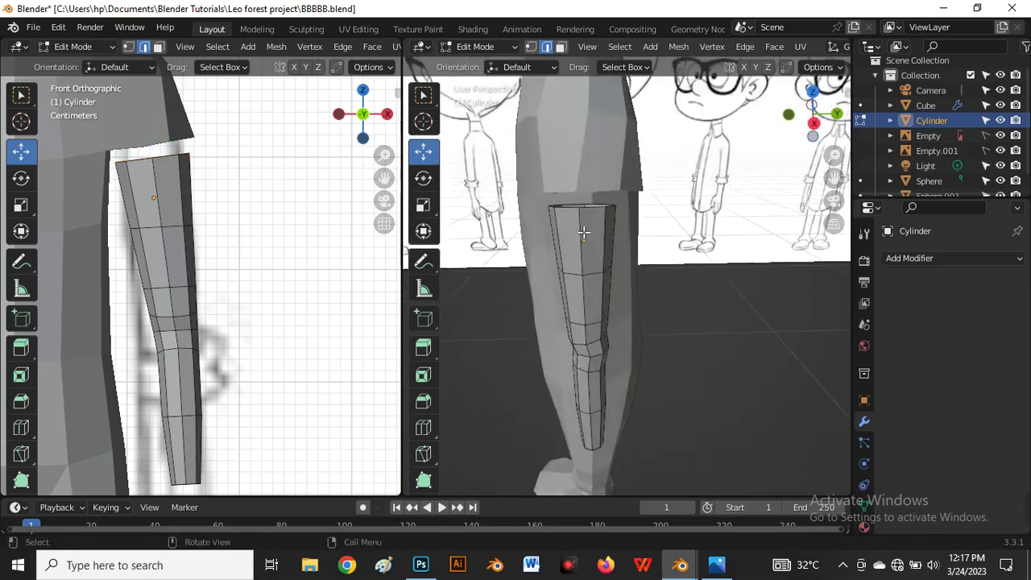
Select the open edge loop at the arm's shoulder end, scale it along Y and switch to the front view.
{"action": "left_click", "coordinate": [587, 219], "text": "alt"}
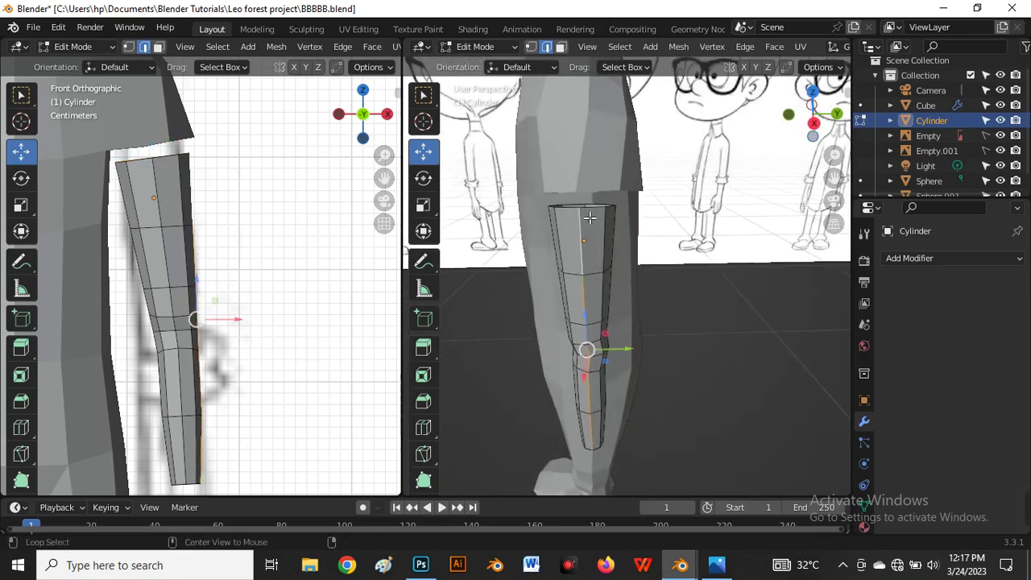
{"action": "left_click", "coordinate": [583, 206], "text": "alt"}
{"action": "middle_click_drag", "start_coordinate": [584, 207], "coordinate": [592, 206]}
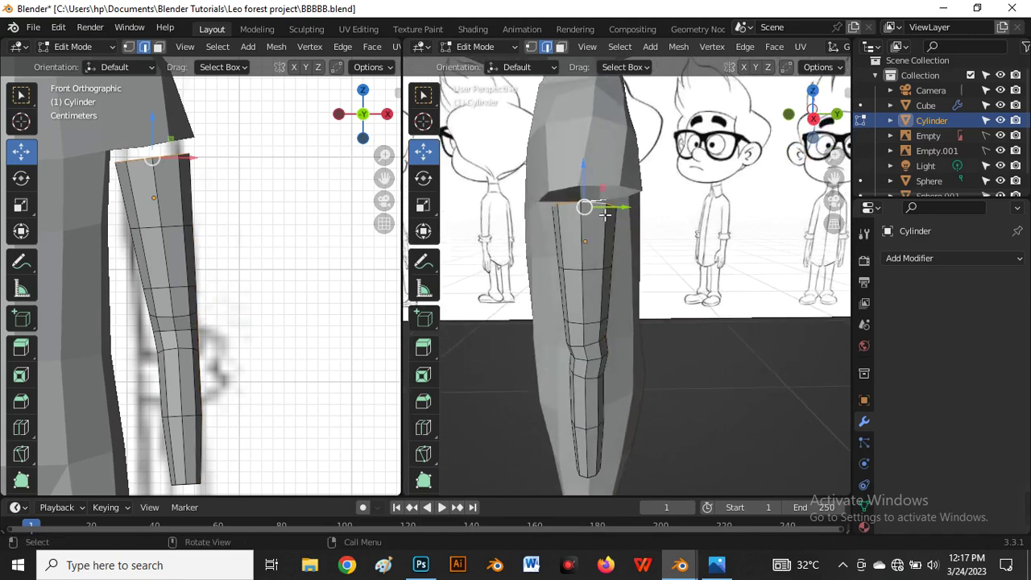
{"action": "key", "text": "s"}
{"action": "key", "text": "y"}
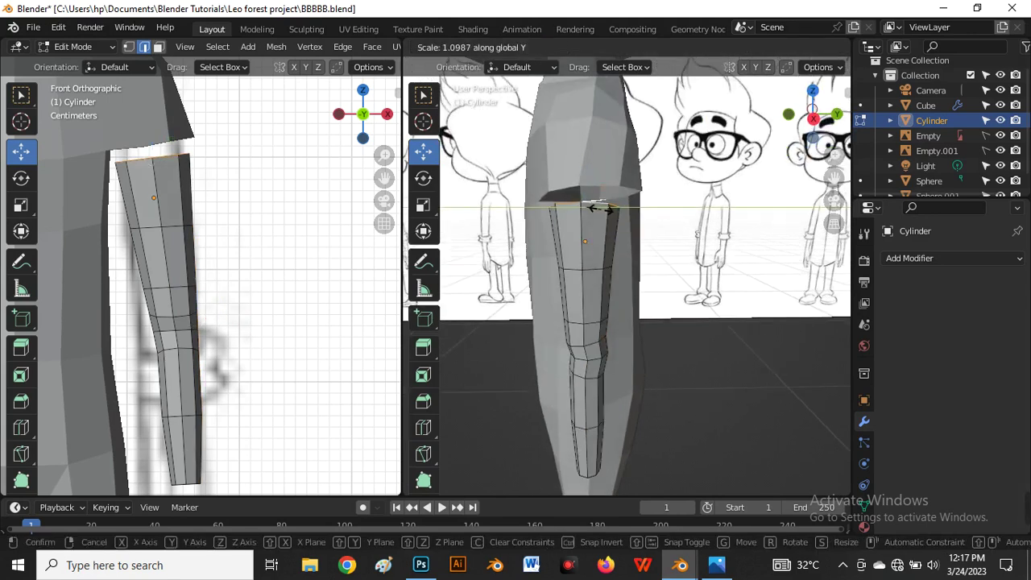
{"action": "left_click", "coordinate": [590, 205]}
{"action": "middle_click_drag", "start_coordinate": [575, 231], "coordinate": [656, 258]}
{"action": "key", "text": "grave"}
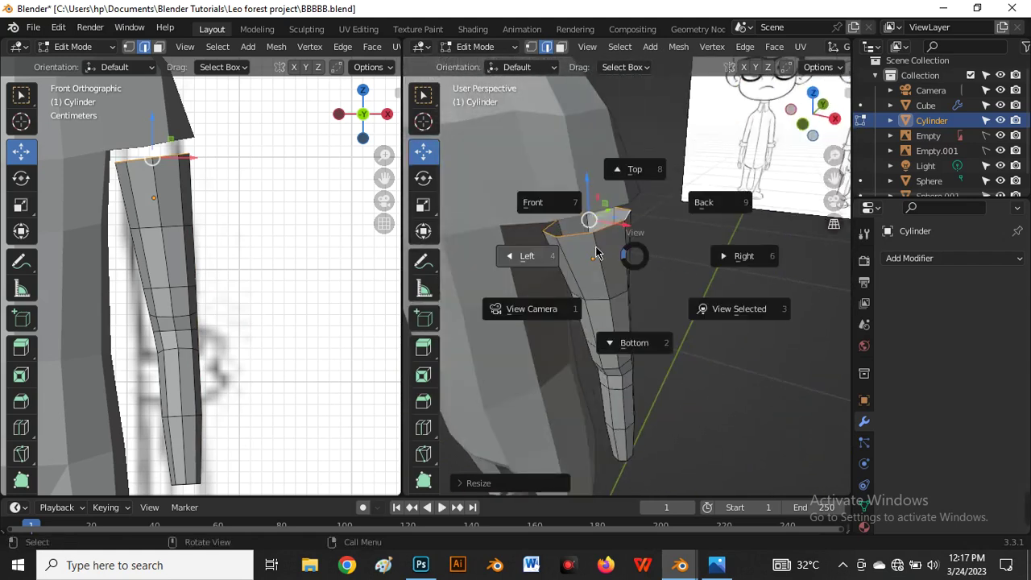
{"action": "left_click", "coordinate": [580, 211]}
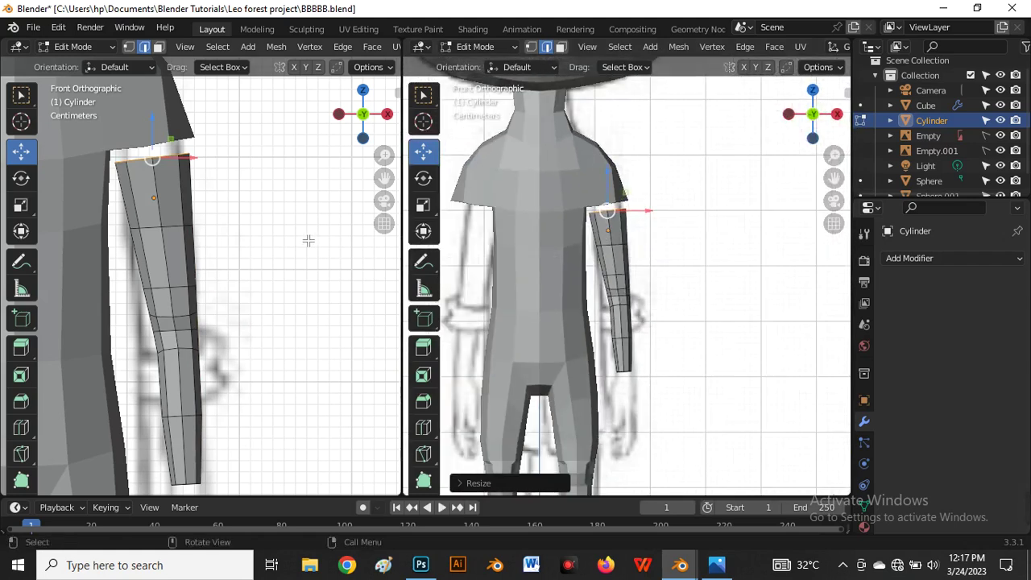
In vertex mode with X-ray on, select the arm's wrist-end vertices, nudge them to fit the drawing and return to solid display.
{"action": "key", "text": "1"}
{"action": "scroll", "coordinate": [279, 248], "scroll_direction": "down", "scroll_amount": 5}
{"action": "scroll", "coordinate": [273, 318], "scroll_direction": "up", "scroll_amount": 2}
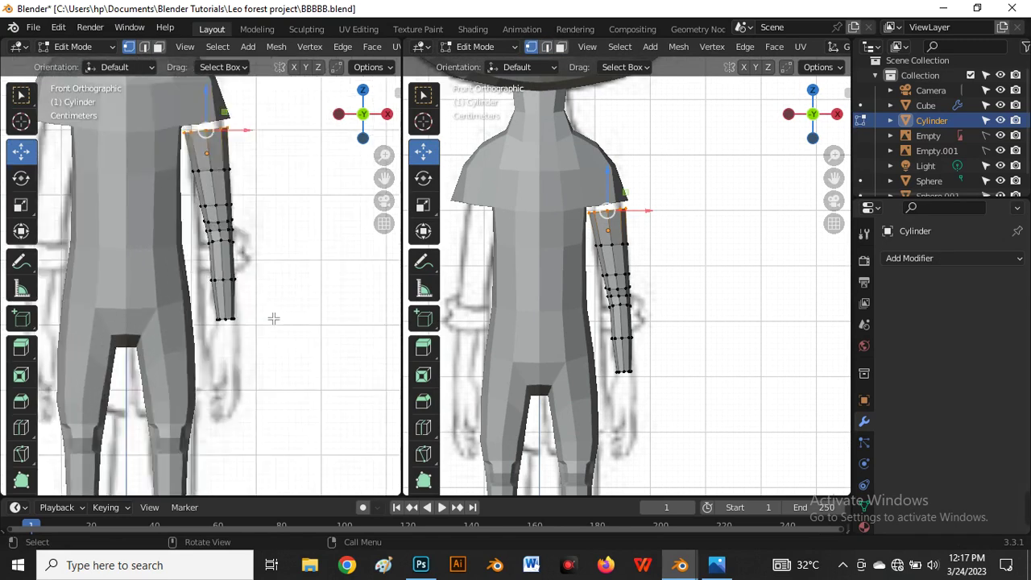
{"action": "scroll", "coordinate": [267, 304], "scroll_direction": "down", "scroll_amount": 3}
{"action": "scroll", "coordinate": [270, 219], "scroll_direction": "up", "scroll_amount": 5}
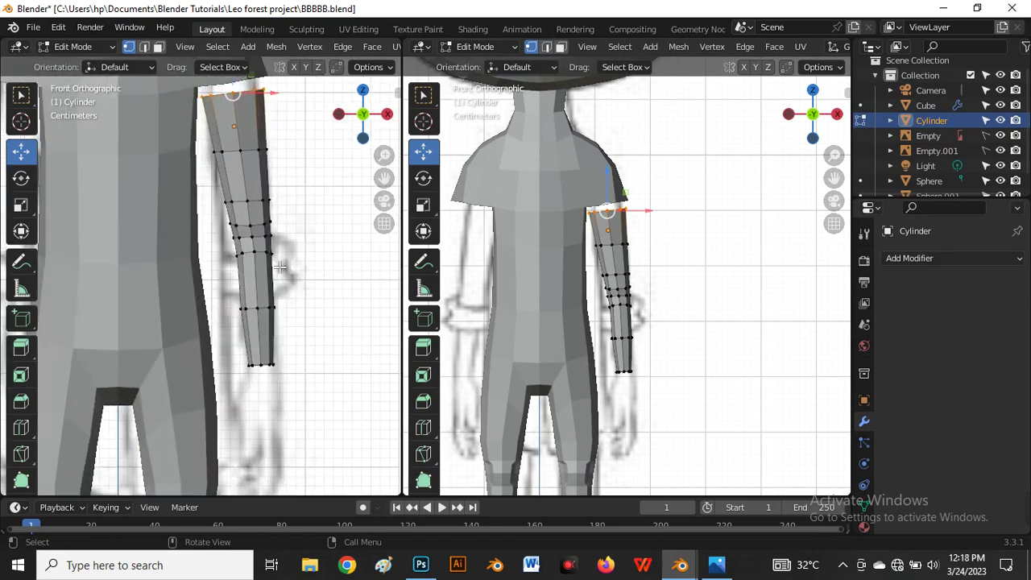
{"action": "key", "text": "alt+z"}
{"action": "left_click", "coordinate": [306, 288], "text": "alt"}
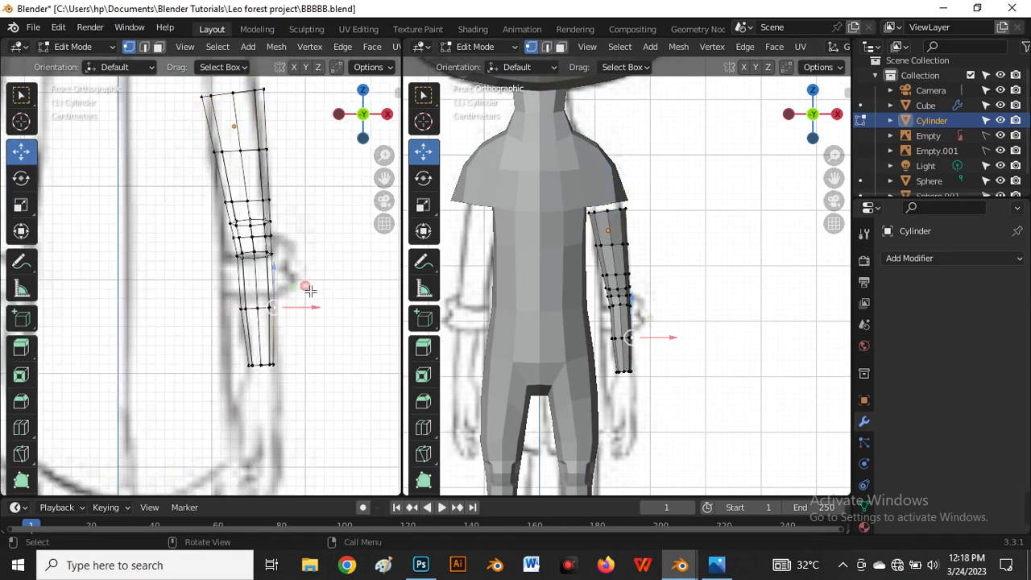
{"action": "scroll", "coordinate": [256, 252], "scroll_direction": "down", "scroll_amount": 3}
{"action": "scroll", "coordinate": [274, 322], "scroll_direction": "up", "scroll_amount": 5}
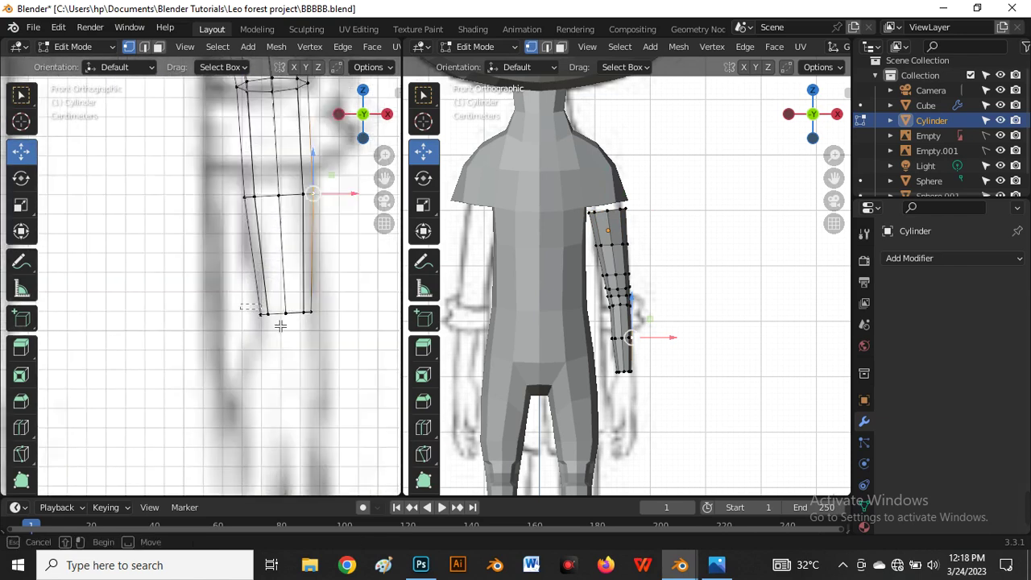
{"action": "left_click", "coordinate": [305, 319], "text": "alt"}
{"action": "left_click_drag", "start_coordinate": [336, 322], "coordinate": [333, 322]}
{"action": "scroll", "coordinate": [276, 364], "scroll_direction": "down", "scroll_amount": 3}
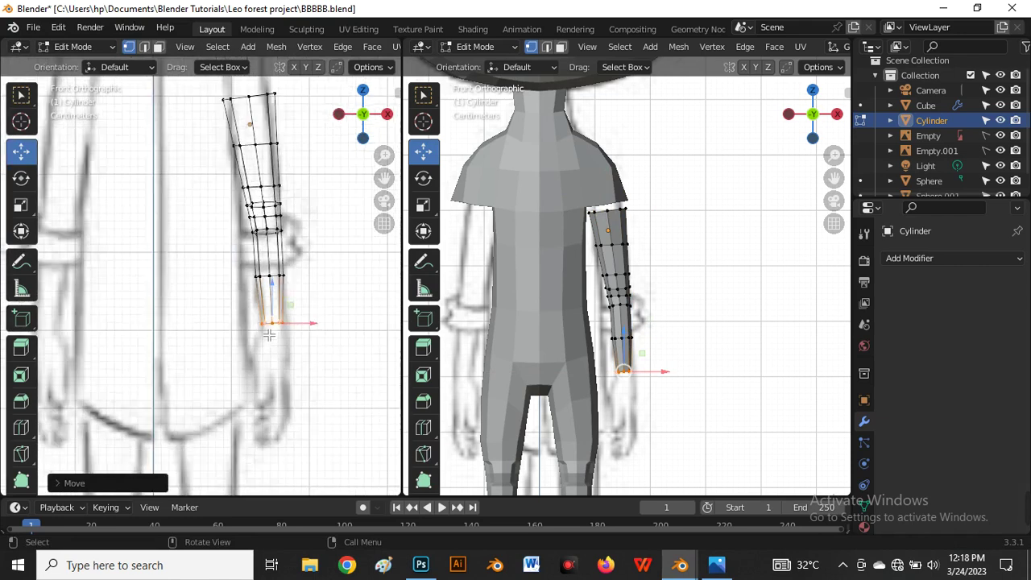
{"action": "scroll", "coordinate": [270, 334], "scroll_direction": "down", "scroll_amount": 3}
{"action": "scroll", "coordinate": [272, 260], "scroll_direction": "up", "scroll_amount": 4}
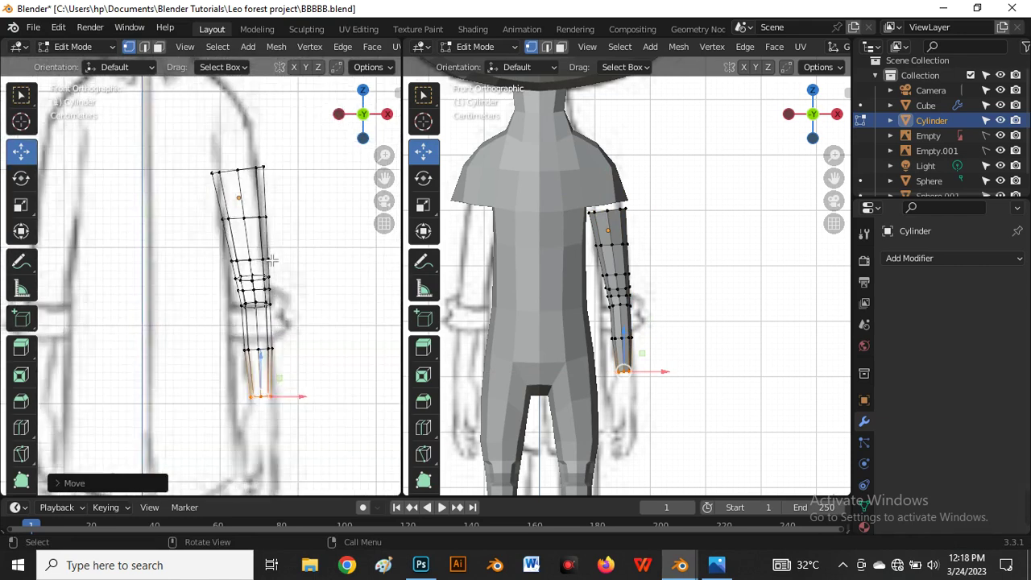
{"action": "key", "text": "alt+z"}
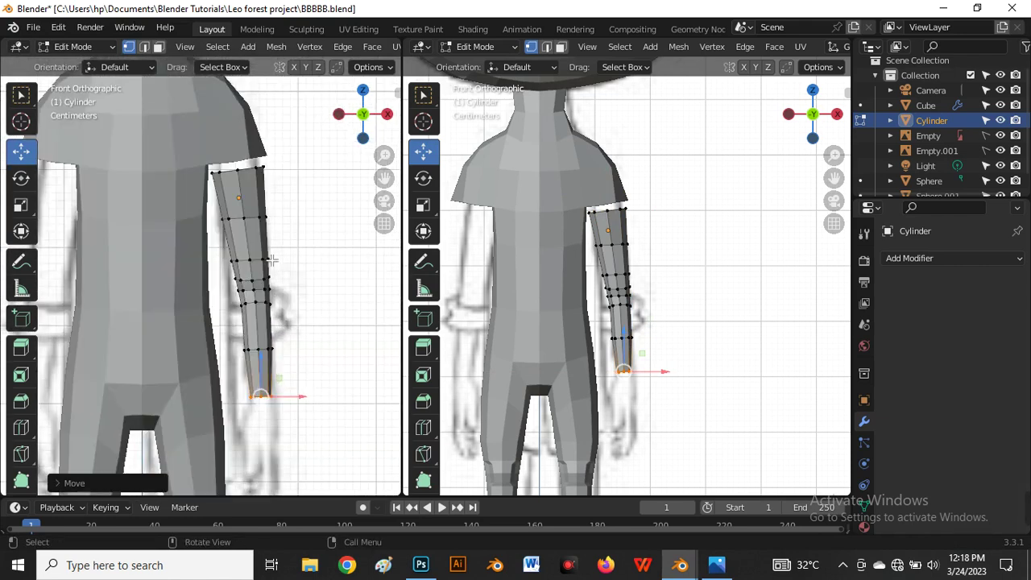
With X-ray on, select the arm's edge loop just above the elbow loops and slide it slightly up toward the shoulder.
{"action": "scroll", "coordinate": [274, 260], "scroll_direction": "down", "scroll_amount": 3}
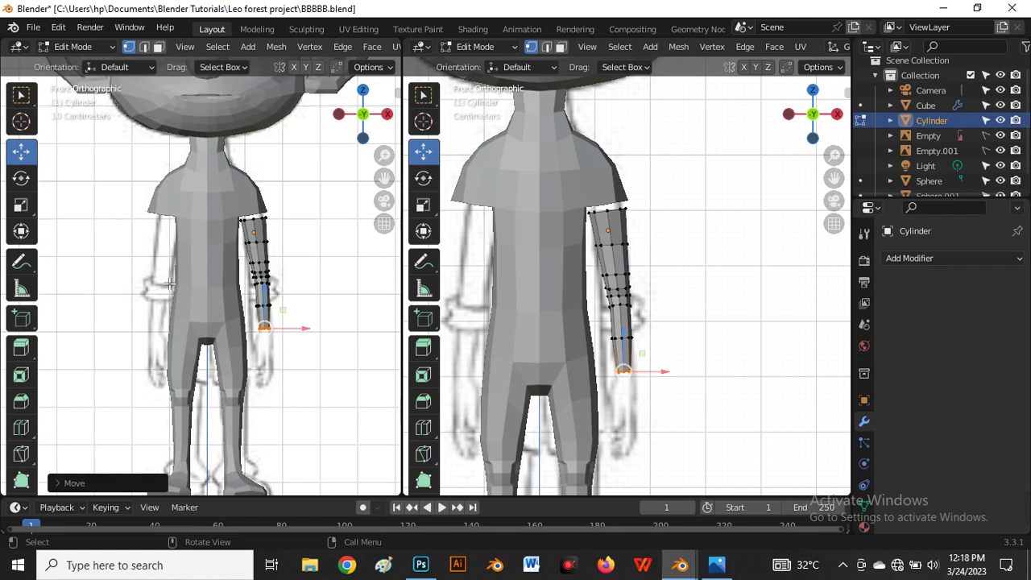
{"action": "scroll", "coordinate": [330, 305], "scroll_direction": "up", "scroll_amount": 4}
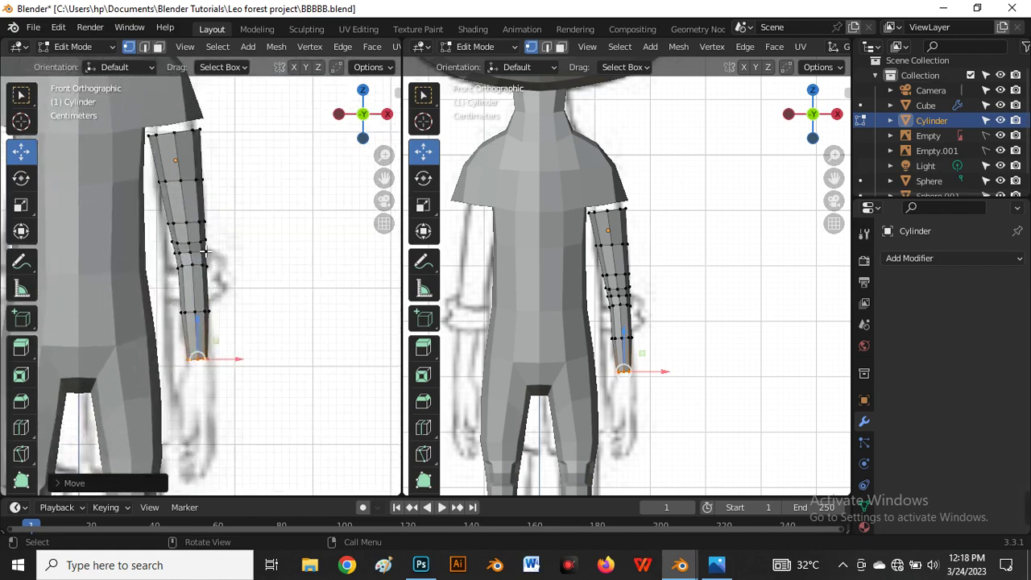
{"action": "scroll", "coordinate": [205, 252], "scroll_direction": "up", "scroll_amount": 1}
{"action": "key", "text": "alt+z"}
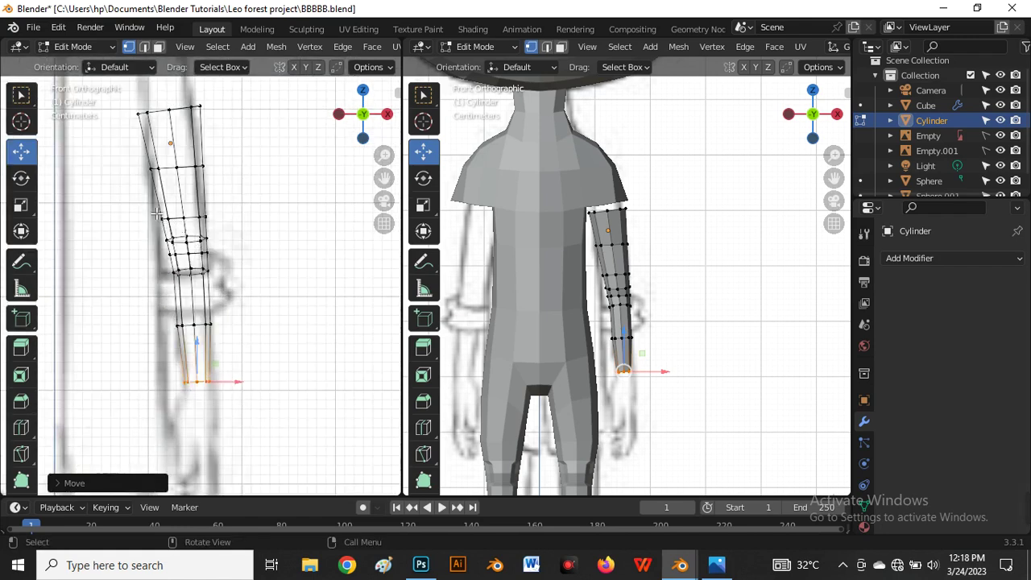
{"action": "left_click", "coordinate": [197, 220], "text": "alt"}
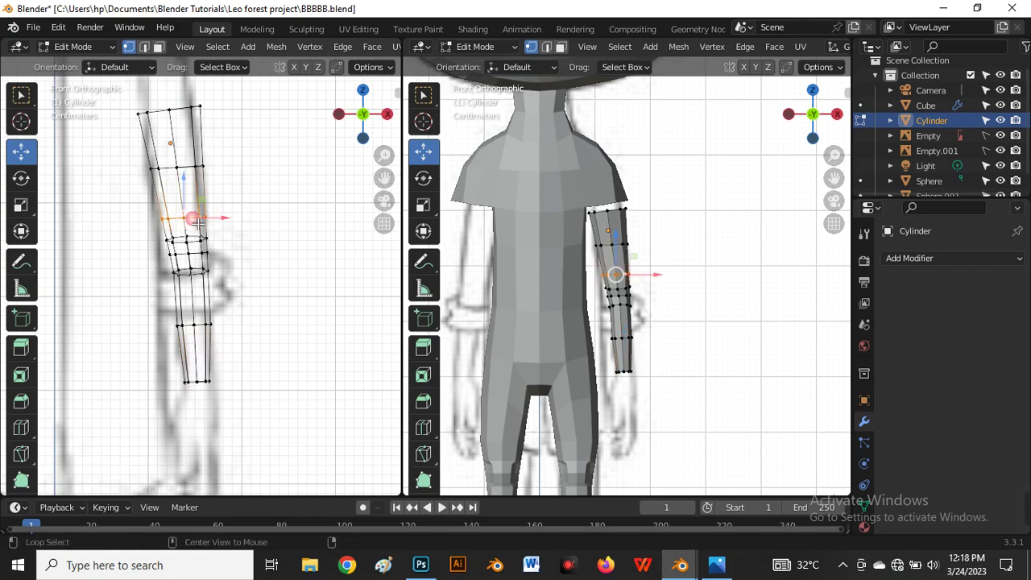
{"action": "key", "text": "g"}
{"action": "key", "text": "g"}
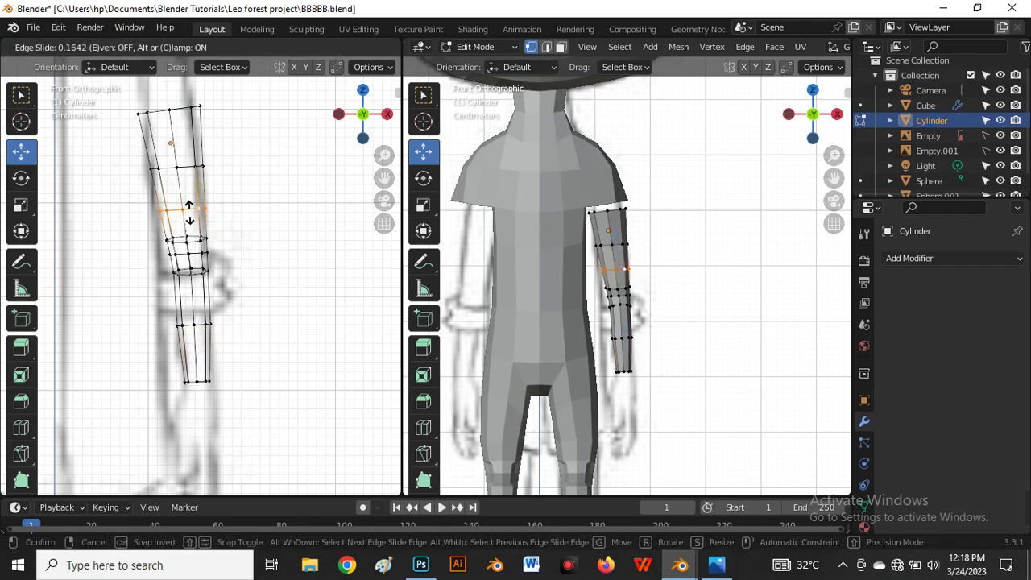
{"action": "left_click", "coordinate": [189, 211]}
Slide the upper and middle elbow edge loops up along the arm, one after the other.
{"action": "scroll", "coordinate": [193, 242], "scroll_direction": "up", "scroll_amount": 2}
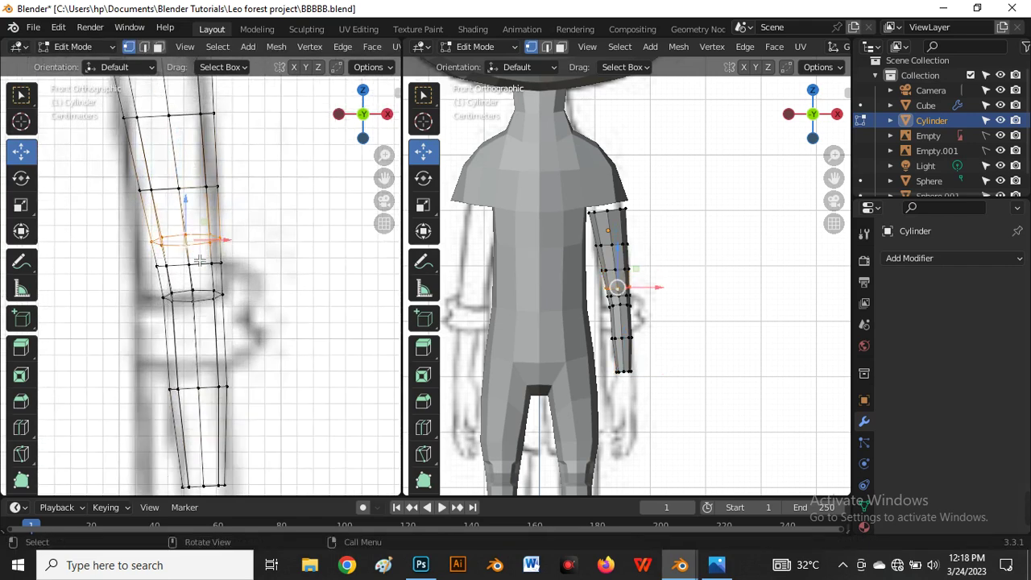
{"action": "key", "text": "g"}
{"action": "key", "text": "g"}
{"action": "left_click", "coordinate": [199, 250]}
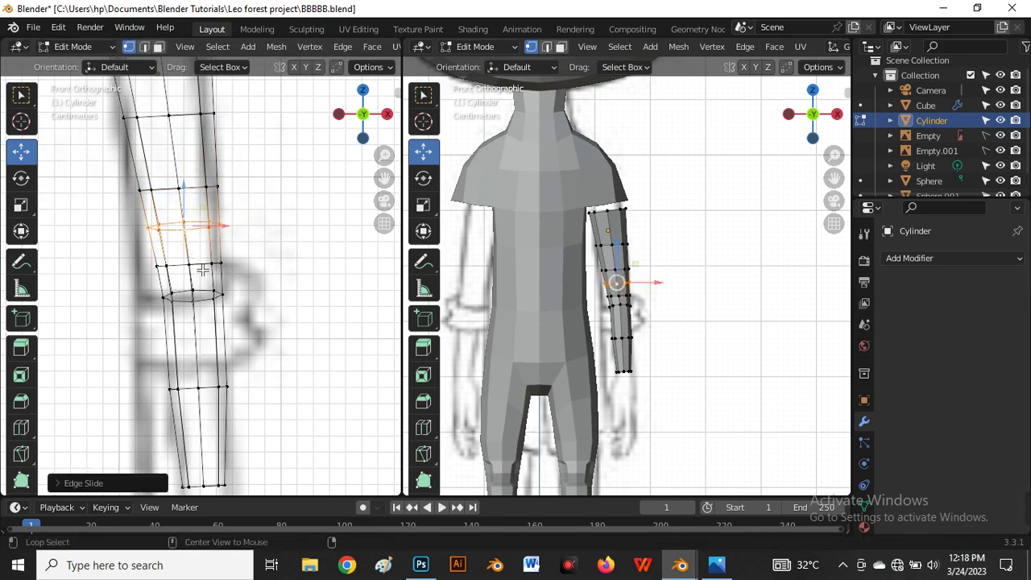
{"action": "left_click", "coordinate": [203, 270], "text": "alt"}
{"action": "key", "text": "g"}
{"action": "key", "text": "g"}
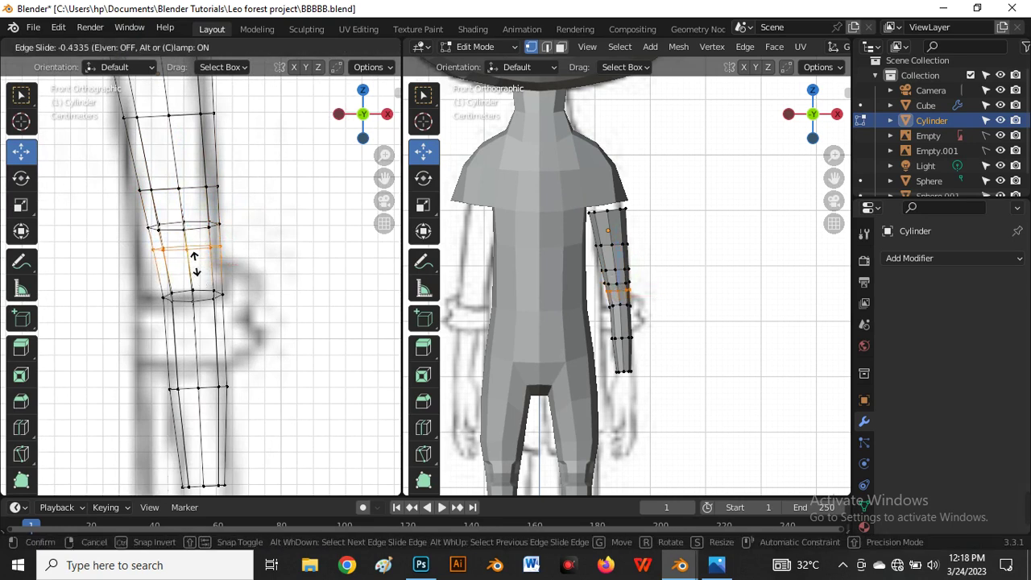
{"action": "left_click", "coordinate": [194, 260]}
Select the lowest elbow edge loop, slide it slightly upward and return to solid display.
{"action": "left_click", "coordinate": [209, 310], "text": "alt"}
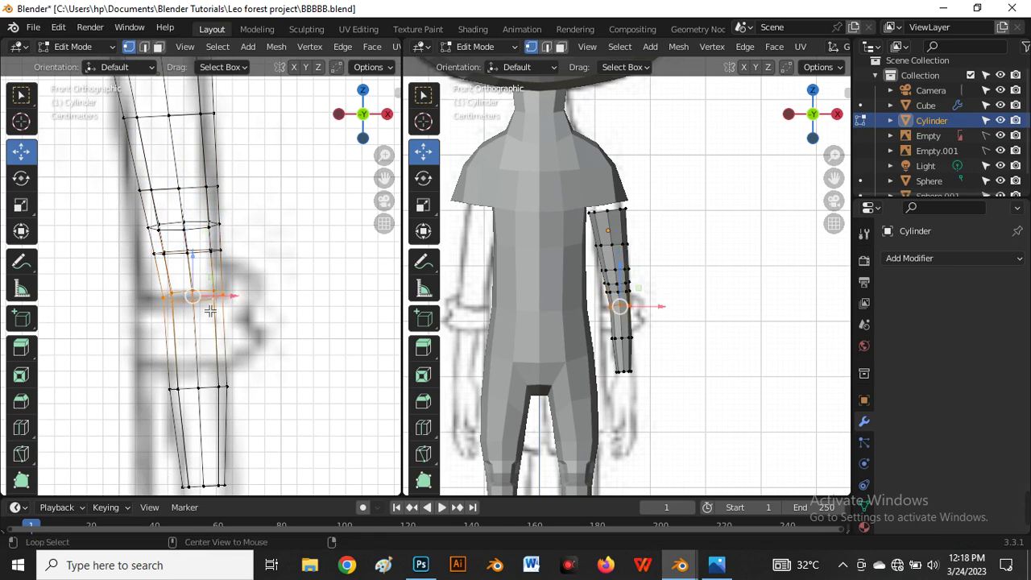
{"action": "key", "text": "g"}
{"action": "key", "text": "g"}
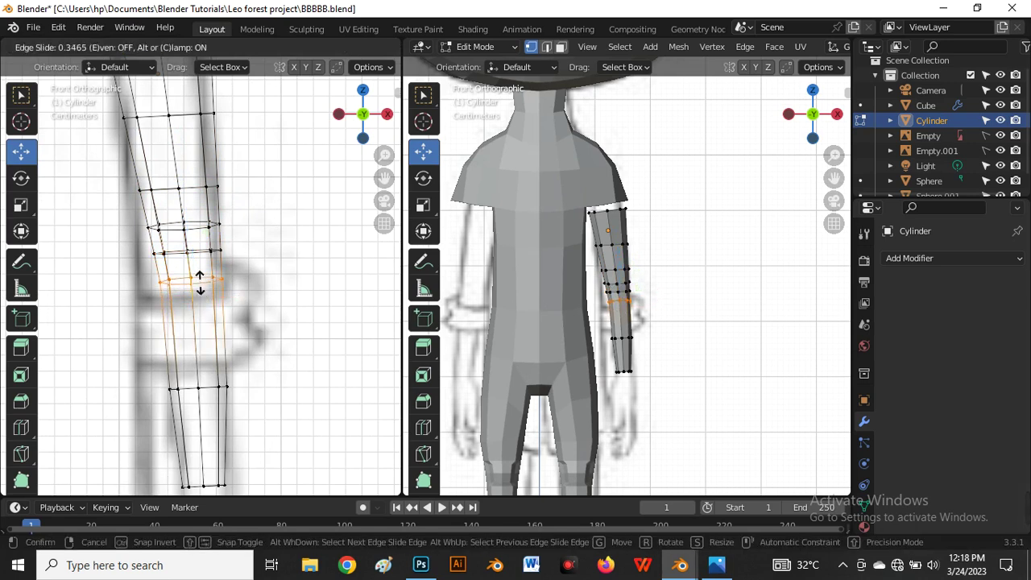
{"action": "left_click", "coordinate": [200, 282]}
{"action": "scroll", "coordinate": [202, 282], "scroll_direction": "down", "scroll_amount": 4}
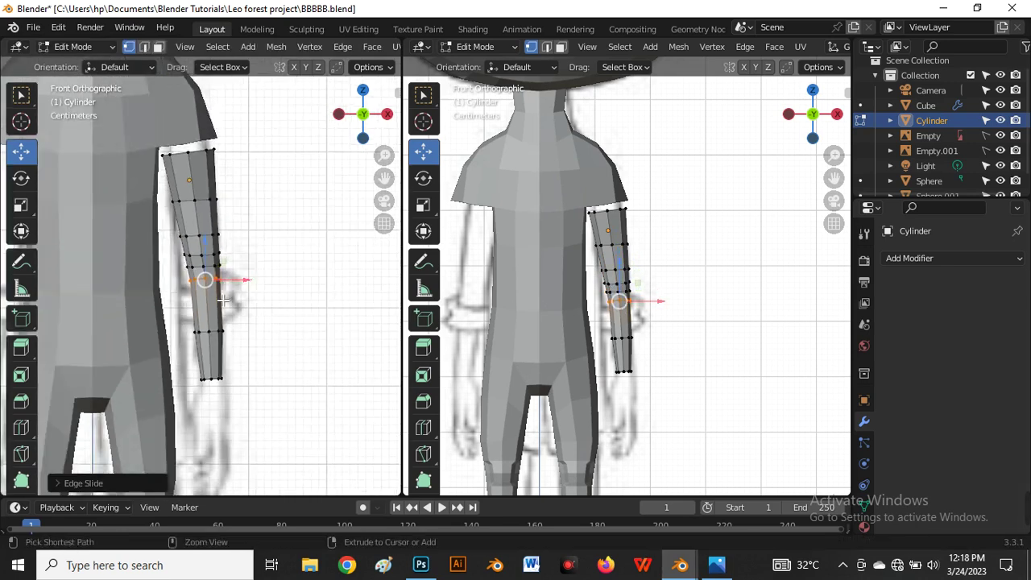
Add one loop cut around the forearm below the elbow and slide it slightly toward the elbow.
{"action": "key", "text": "ctrl+r"}
{"action": "left_click", "coordinate": [222, 301]}
{"action": "right_click", "coordinate": [223, 301]}
{"action": "scroll", "coordinate": [221, 310], "scroll_direction": "up", "scroll_amount": 3}
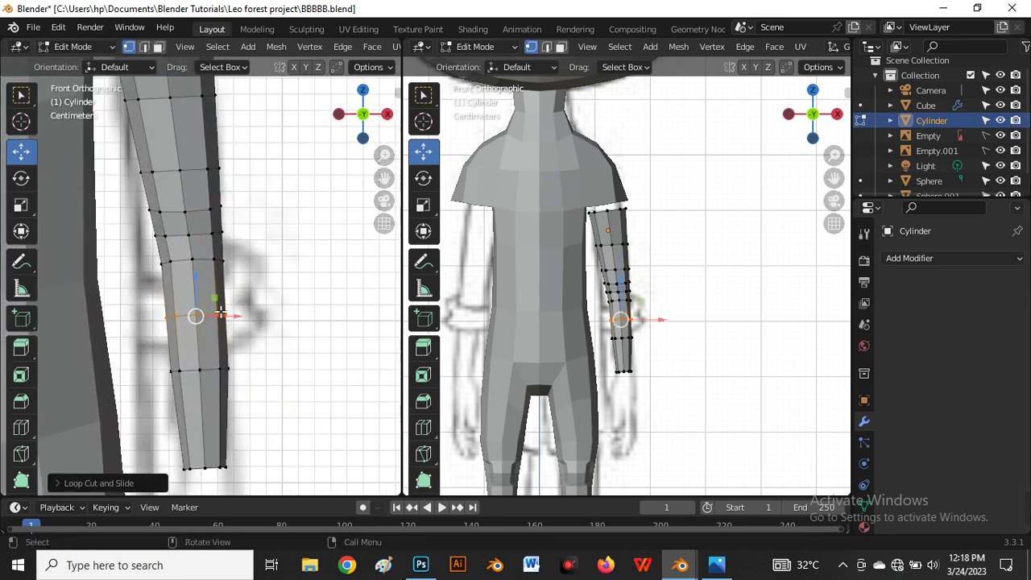
{"action": "key", "text": "g"}
{"action": "key", "text": "g"}
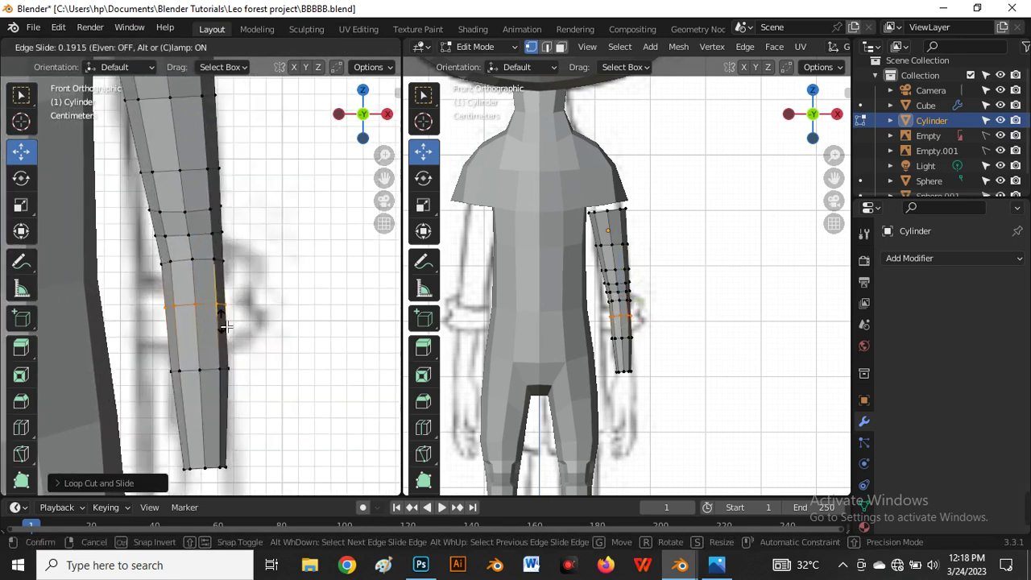
{"action": "left_click", "coordinate": [225, 326]}
In Object Mode, select the arm and the body with the body active and join them into one mesh.
{"action": "scroll", "coordinate": [225, 326], "scroll_direction": "down", "scroll_amount": 4}
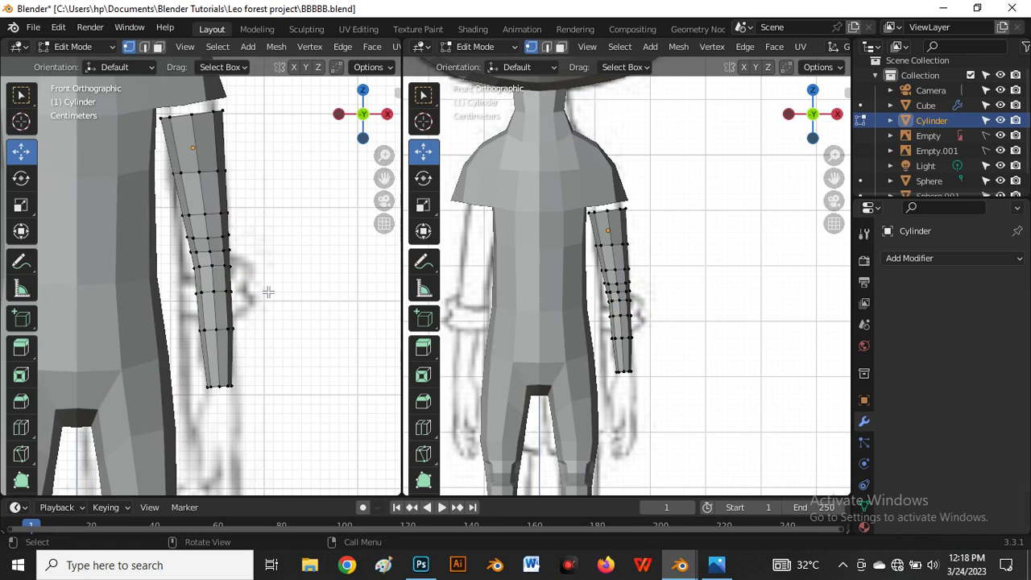
{"action": "scroll", "coordinate": [268, 261], "scroll_direction": "down", "scroll_amount": 4}
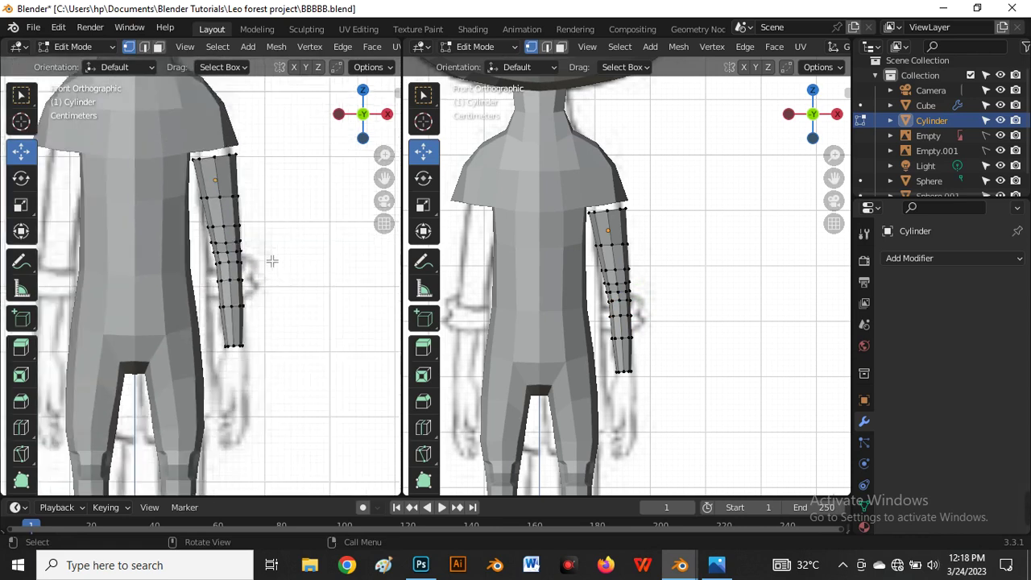
{"action": "scroll", "coordinate": [238, 177], "scroll_direction": "up", "scroll_amount": 4}
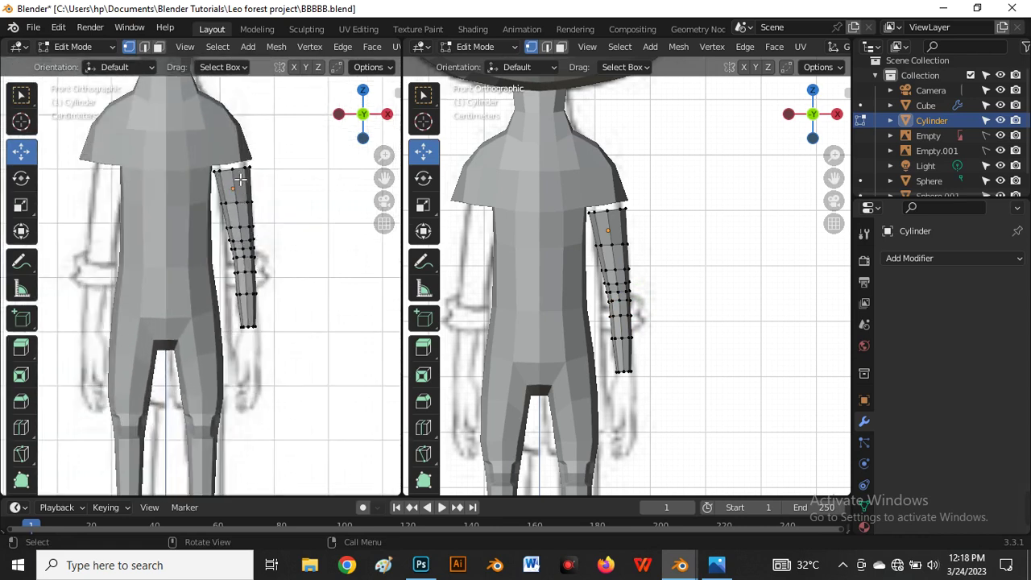
{"action": "key", "text": "Tab"}
{"action": "scroll", "coordinate": [240, 287], "scroll_direction": "down", "scroll_amount": 4}
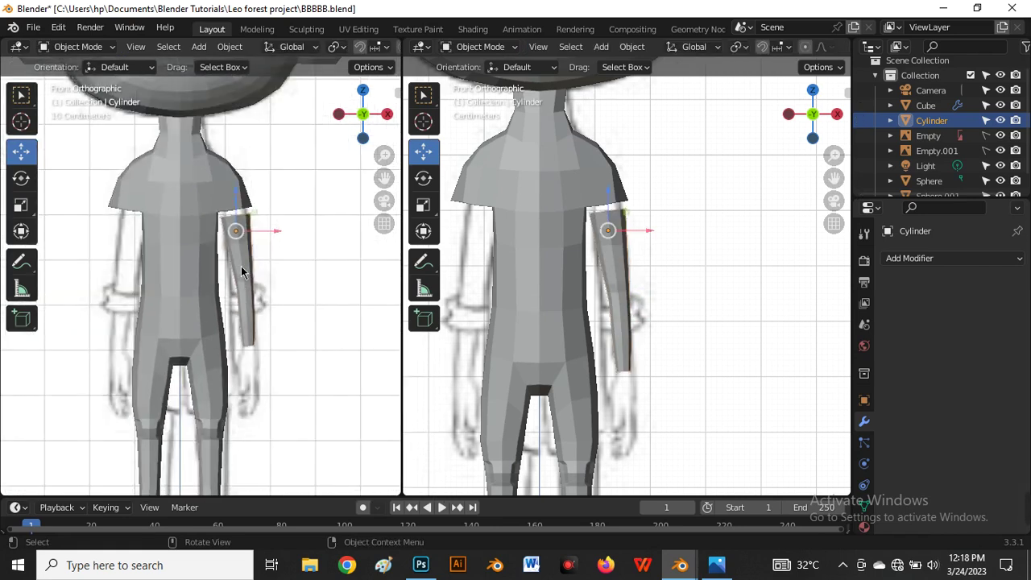
{"action": "left_click", "coordinate": [189, 245], "text": "shift"}
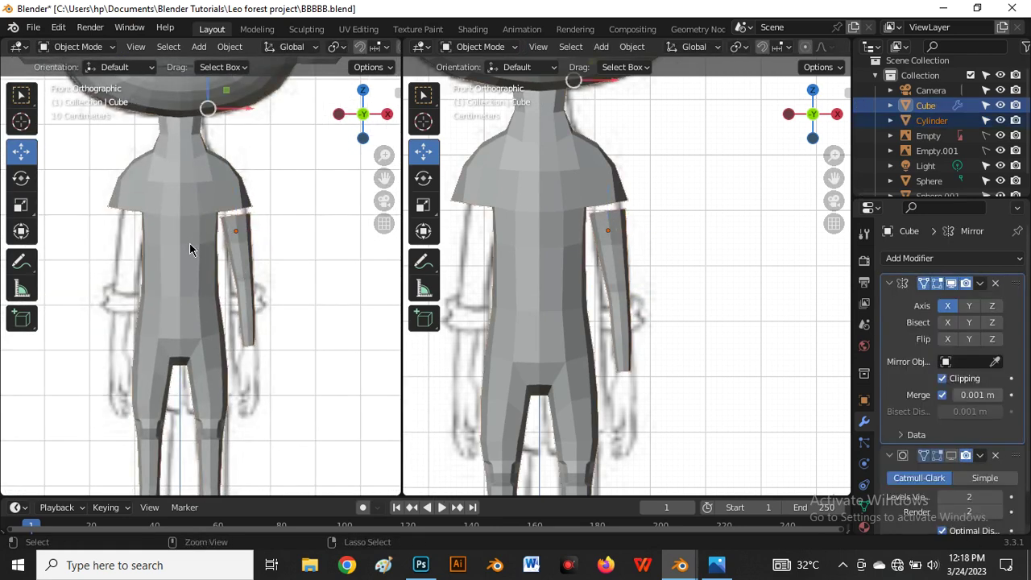
{"action": "key", "text": "ctrl+j"}
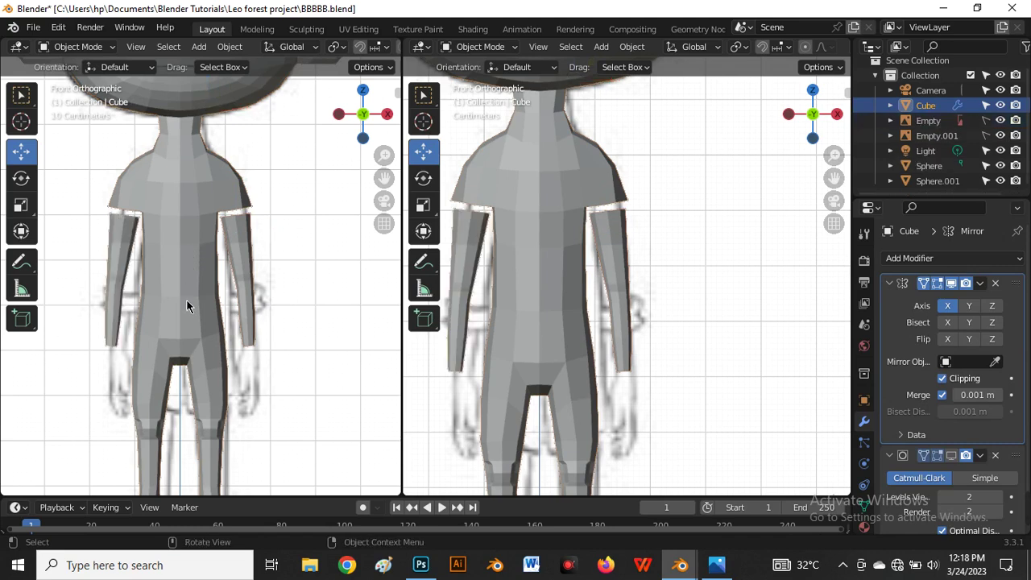
In Edit Mode, nudge the outermost sleeve vertex toward the arm and merge it at center with the matching arm vertex.
{"action": "key", "text": "Tab"}
{"action": "scroll", "coordinate": [235, 196], "scroll_direction": "up", "scroll_amount": 5}
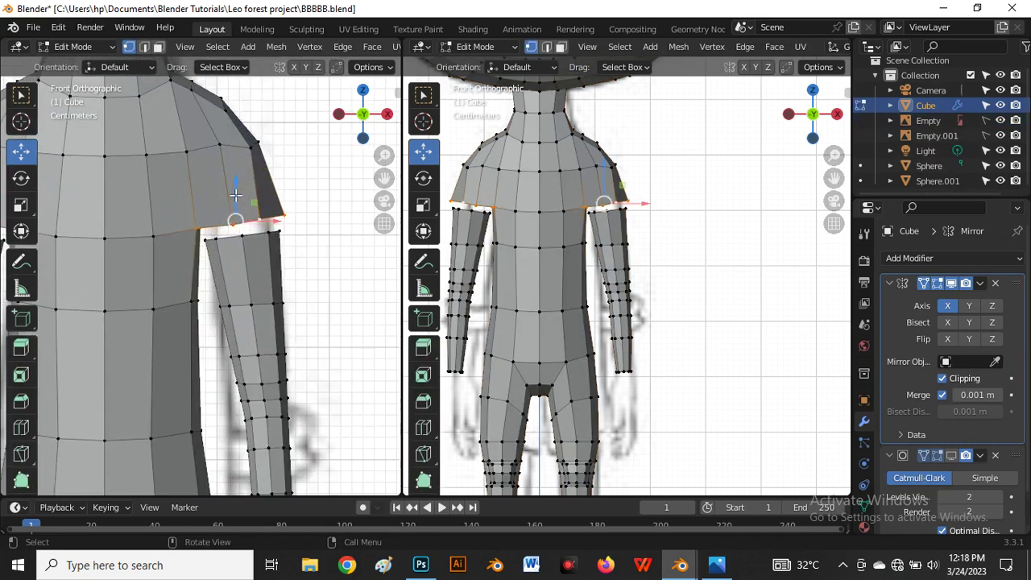
{"action": "scroll", "coordinate": [235, 196], "scroll_direction": "up", "scroll_amount": 3}
{"action": "scroll", "coordinate": [233, 233], "scroll_direction": "down", "scroll_amount": 3}
{"action": "middle_click_drag", "start_coordinate": [234, 234], "coordinate": [165, 236]}
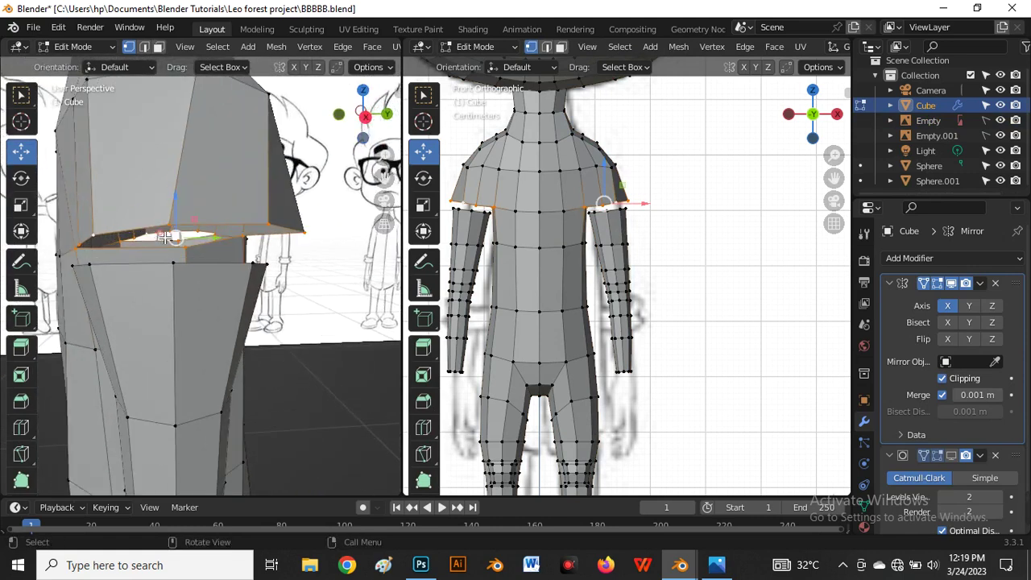
{"action": "left_click_drag", "start_coordinate": [165, 236], "coordinate": [185, 285]}
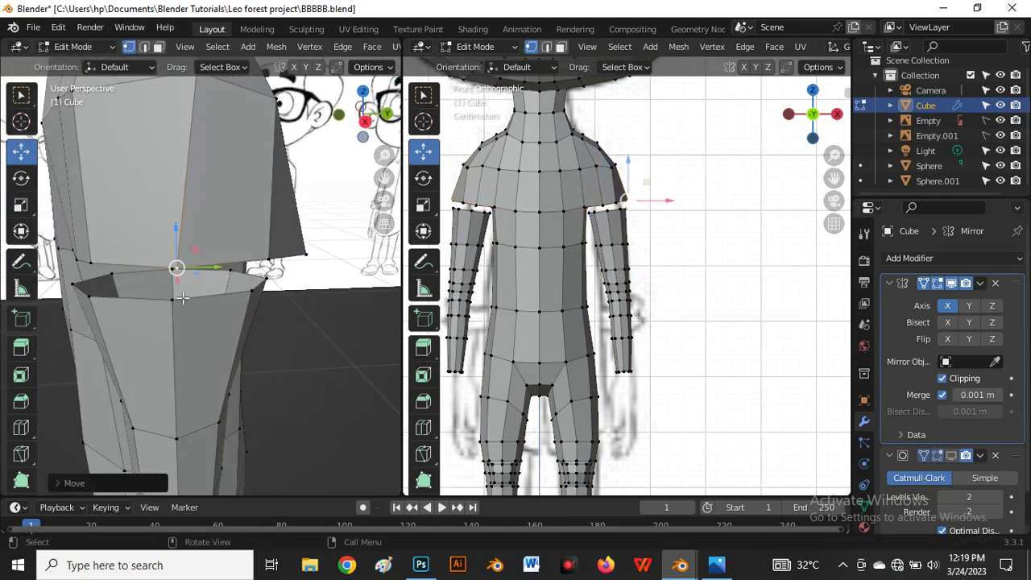
{"action": "left_click", "coordinate": [169, 335]}
{"action": "key", "text": "m"}
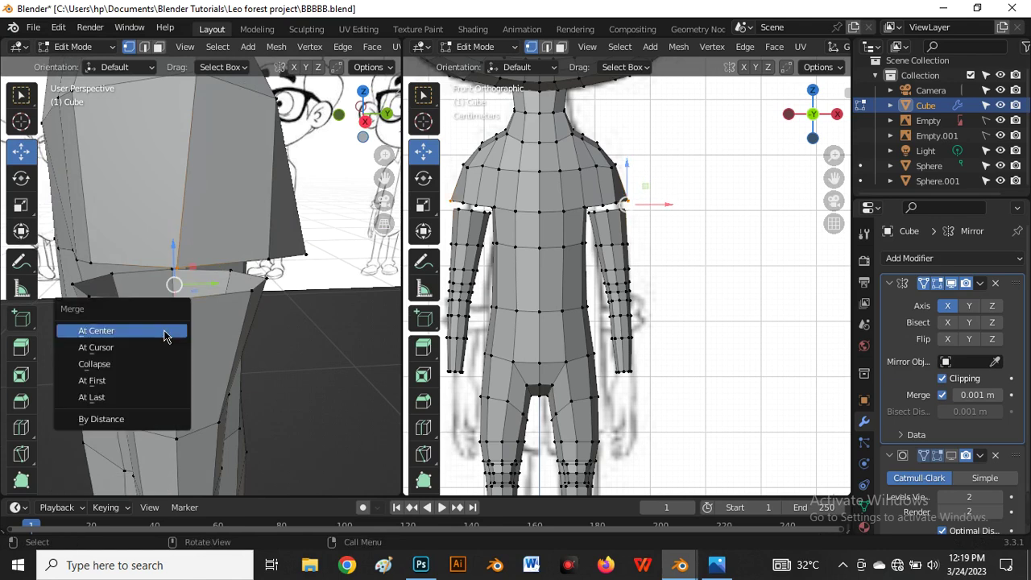
{"action": "left_click", "coordinate": [166, 336]}
Select the next sleeve-edge vertex beside the merged one and its matching arm vertex, and merge them at center.
{"action": "middle_click_drag", "start_coordinate": [207, 386], "coordinate": [161, 379]}
{"action": "left_click", "coordinate": [179, 264]}
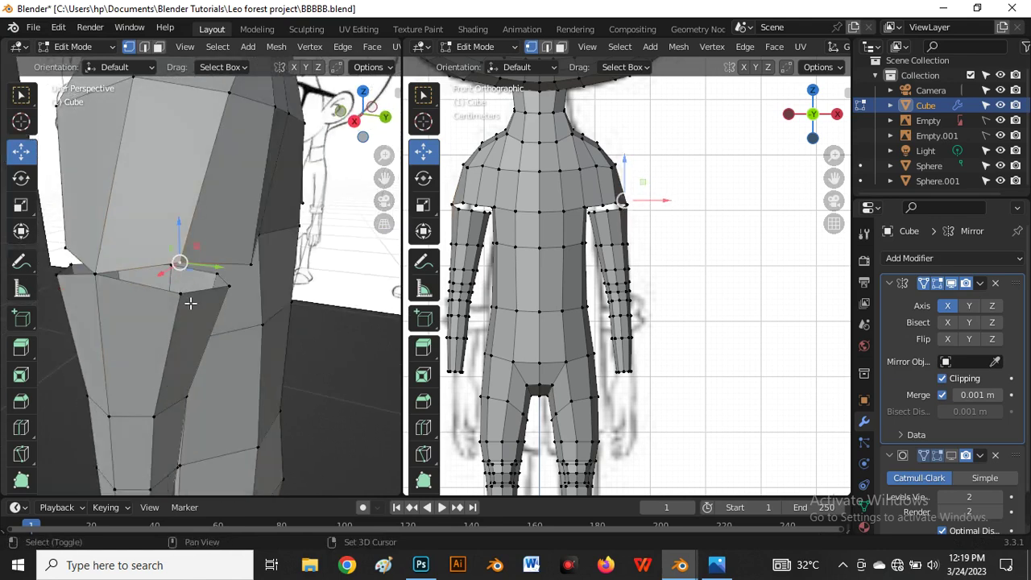
{"action": "left_click", "coordinate": [180, 293], "text": "shift"}
{"action": "middle_click_drag", "start_coordinate": [174, 341], "coordinate": [198, 306]}
{"action": "key", "text": "m"}
{"action": "left_click", "coordinate": [156, 340]}
Nudge the sleeve's back vertex into place and merge it at center with the arm vertex beneath it.
{"action": "left_click", "coordinate": [173, 255]}
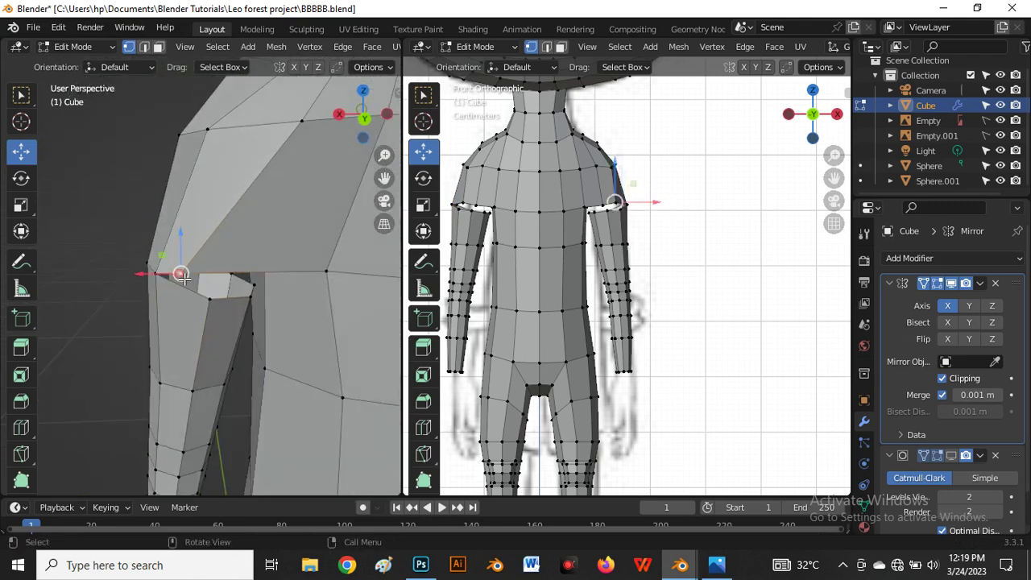
{"action": "left_click_drag", "start_coordinate": [184, 276], "coordinate": [201, 302]}
{"action": "middle_click_drag", "start_coordinate": [201, 303], "coordinate": [334, 380]}
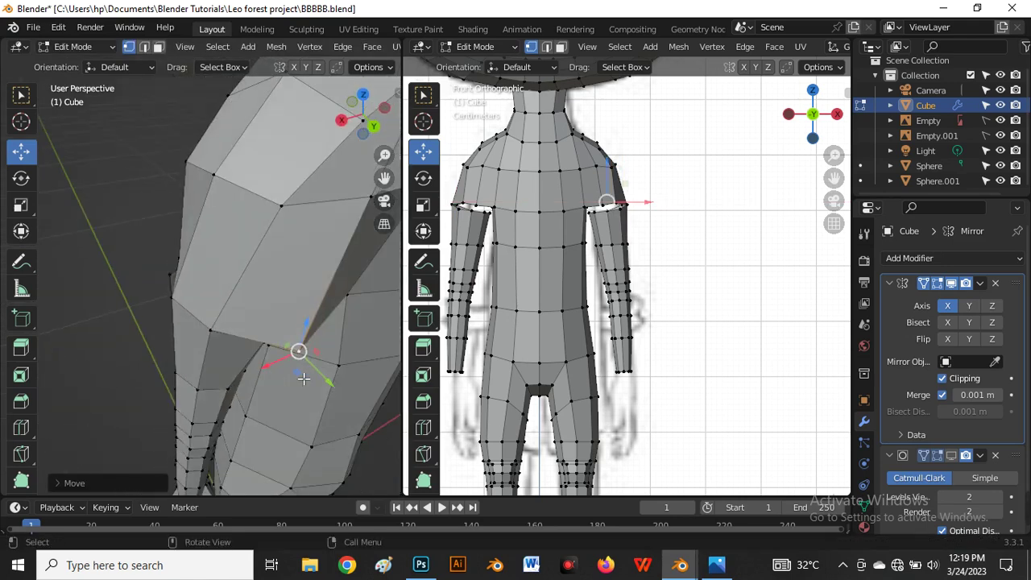
{"action": "left_click_drag", "start_coordinate": [305, 377], "coordinate": [319, 369]}
{"action": "middle_click_drag", "start_coordinate": [318, 369], "coordinate": [250, 296]}
{"action": "left_click", "coordinate": [219, 279], "text": "shift"}
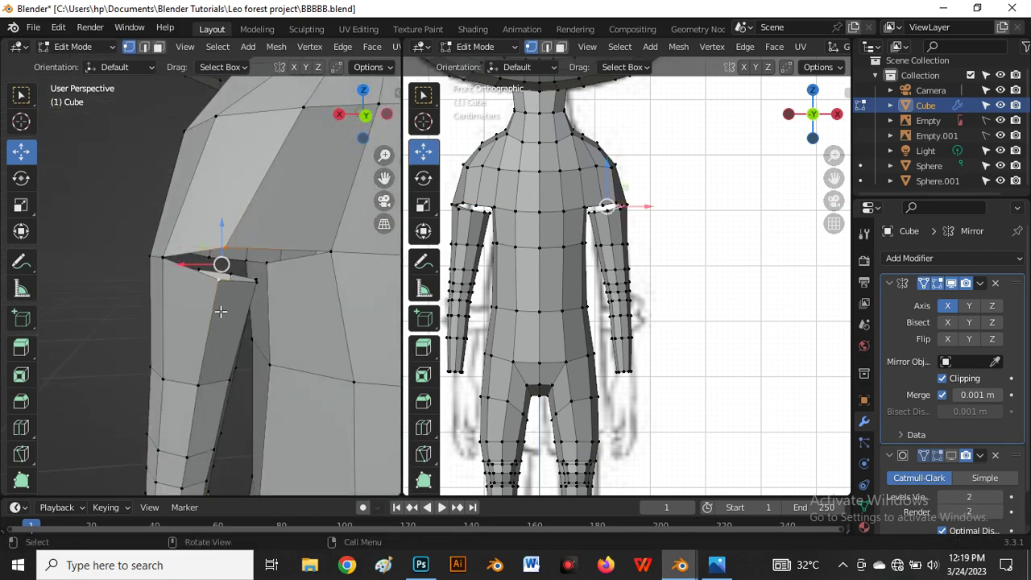
{"action": "key", "text": "m"}
{"action": "left_click", "coordinate": [220, 304]}
Merge the two sleeve-edge vertices on the front of the shoulder at center with their matching arm vertices.
{"action": "middle_click_drag", "start_coordinate": [220, 327], "coordinate": [170, 301]}
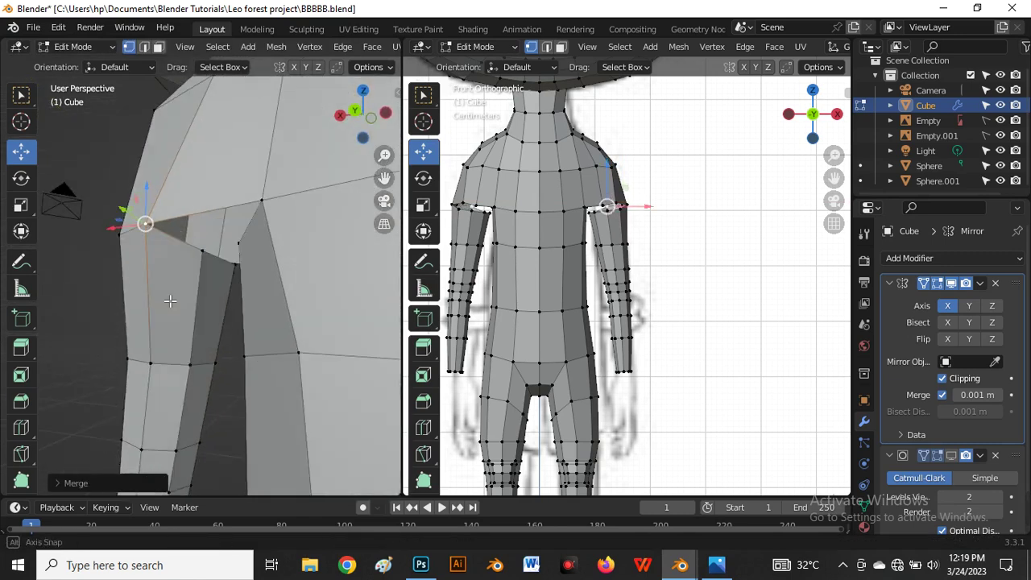
{"action": "mouse_move", "coordinate": [198, 258]}
{"action": "middle_mouse_down"}
{"action": "mouse_move", "coordinate": [287, 258]}
{"action": "mouse_move", "coordinate": [209, 271]}
{"action": "middle_mouse_up"}
{"action": "left_click", "coordinate": [209, 271]}
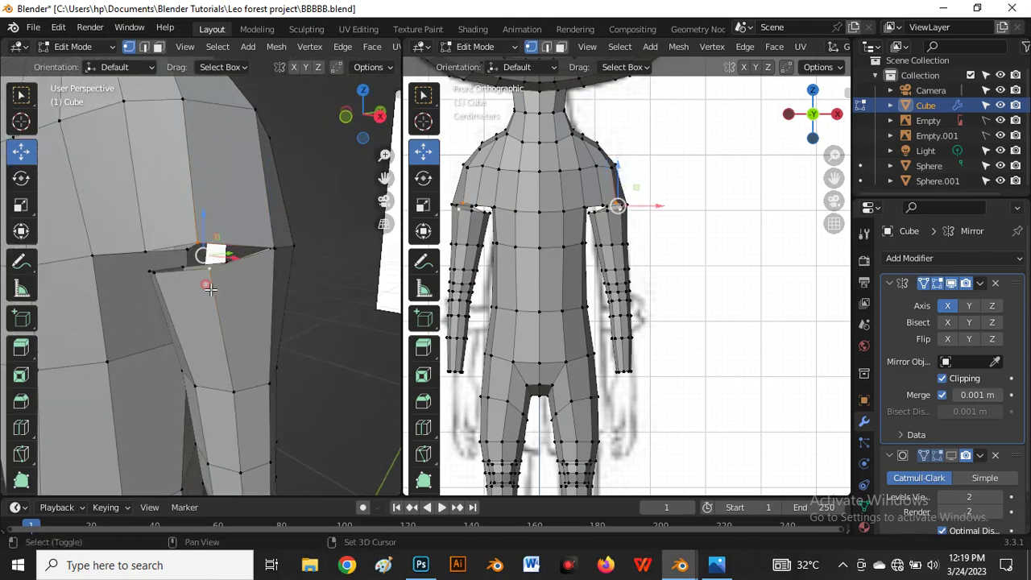
{"action": "key", "text": "m"}
{"action": "left_click", "coordinate": [207, 295]}
{"action": "middle_click_drag", "start_coordinate": [207, 294], "coordinate": [203, 262]}
{"action": "left_click", "coordinate": [193, 253]}
{"action": "left_click", "coordinate": [176, 238], "text": "shift"}
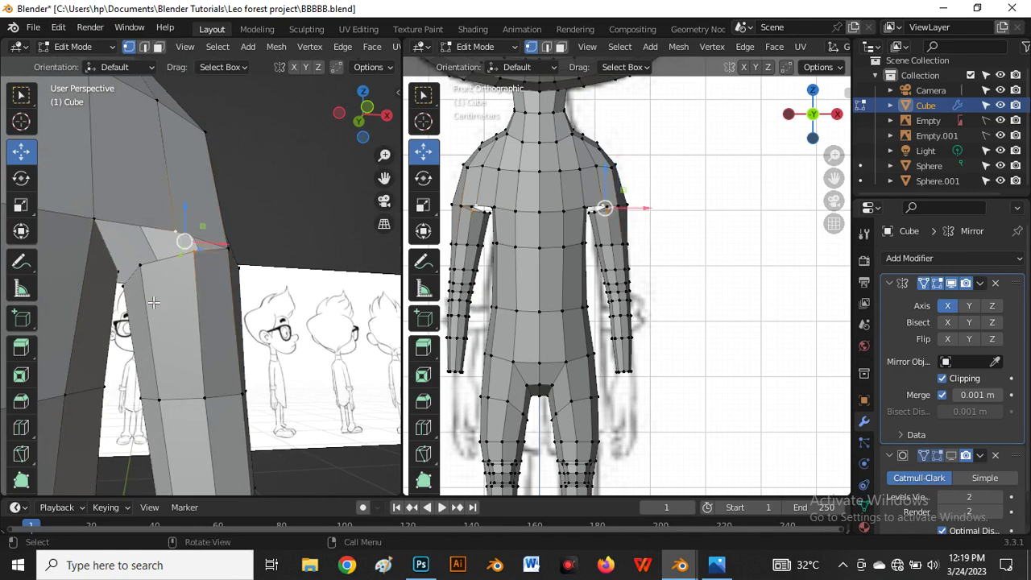
{"action": "key", "text": "m"}
{"action": "left_click", "coordinate": [153, 300]}
Select the front armpit vertex of the body and the nearest arm vertex, and merge them at center.
{"action": "middle_click_drag", "start_coordinate": [153, 300], "coordinate": [197, 247]}
{"action": "left_click", "coordinate": [156, 216]}
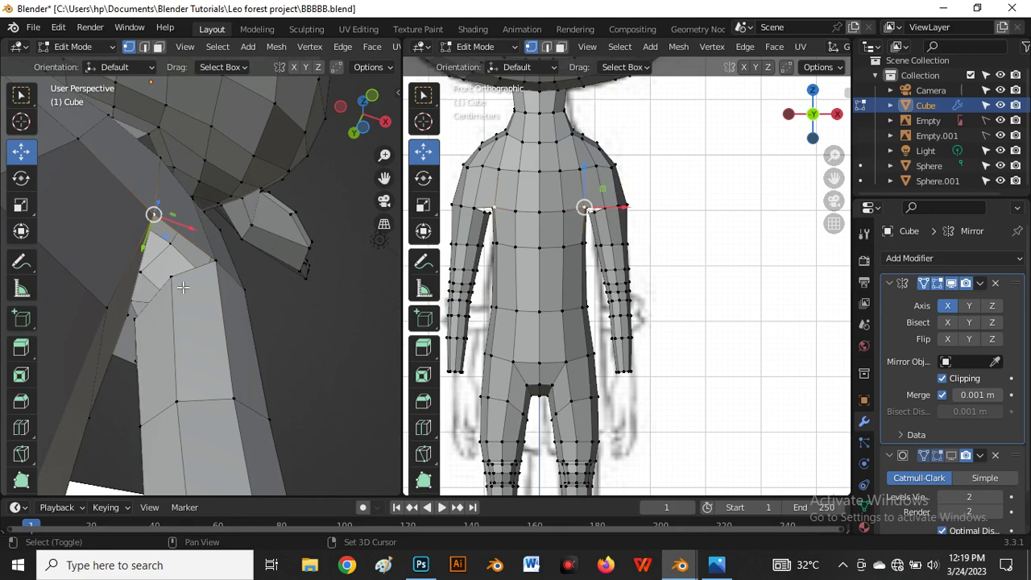
{"action": "left_click", "coordinate": [172, 293], "text": "shift"}
{"action": "key", "text": "m"}
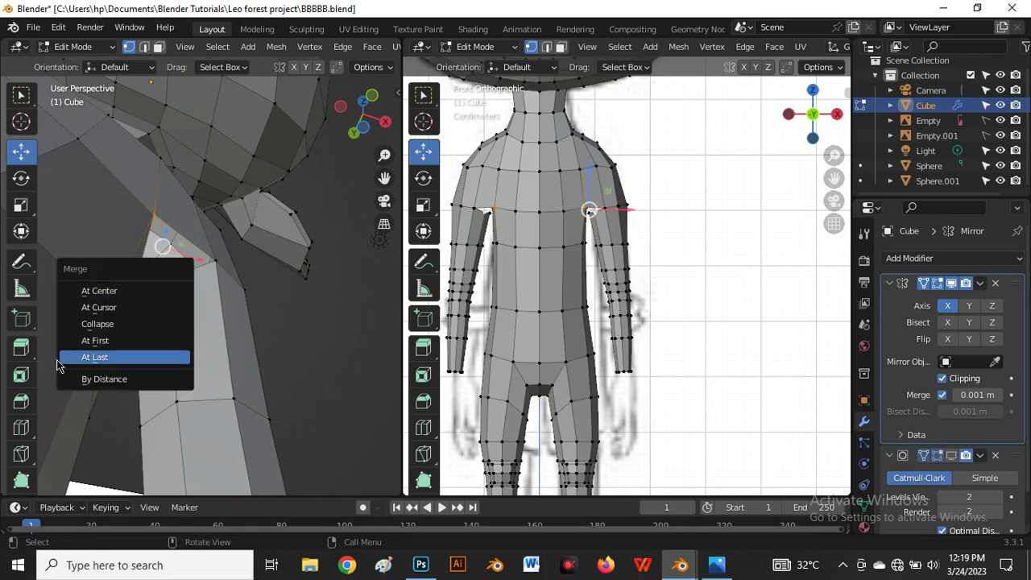
{"action": "left_click", "coordinate": [100, 294]}
Merge the remaining underarm vertex pairs of body and arm at center to close the armpit gap.
{"action": "middle_click_drag", "start_coordinate": [100, 295], "coordinate": [157, 335]}
{"action": "left_click", "coordinate": [179, 289], "text": "shift"}
{"action": "key", "text": "m"}
{"action": "left_click", "coordinate": [101, 355]}
{"action": "left_click", "coordinate": [118, 355]}
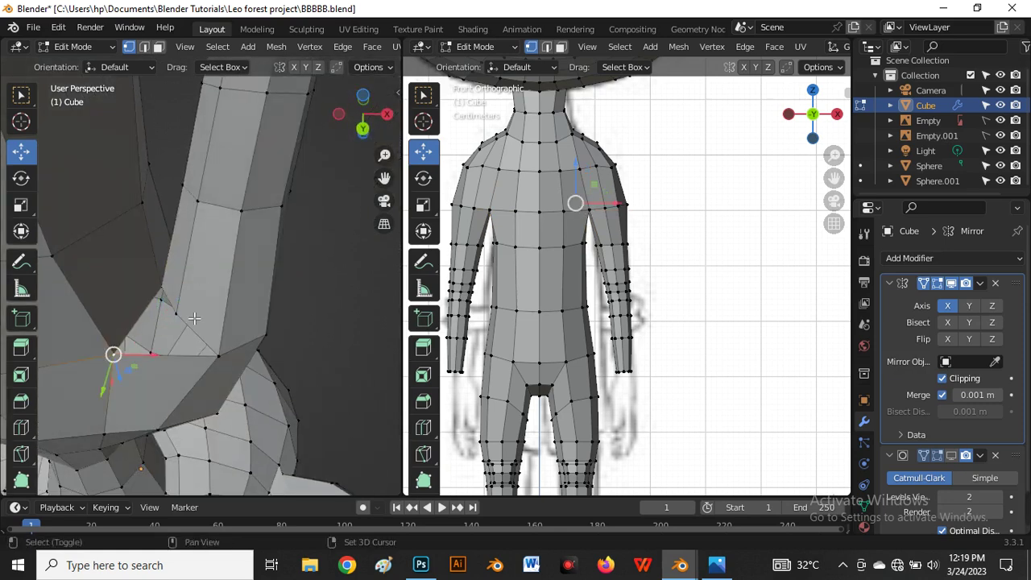
{"action": "left_click", "coordinate": [174, 325], "text": "shift"}
{"action": "key", "text": "m"}
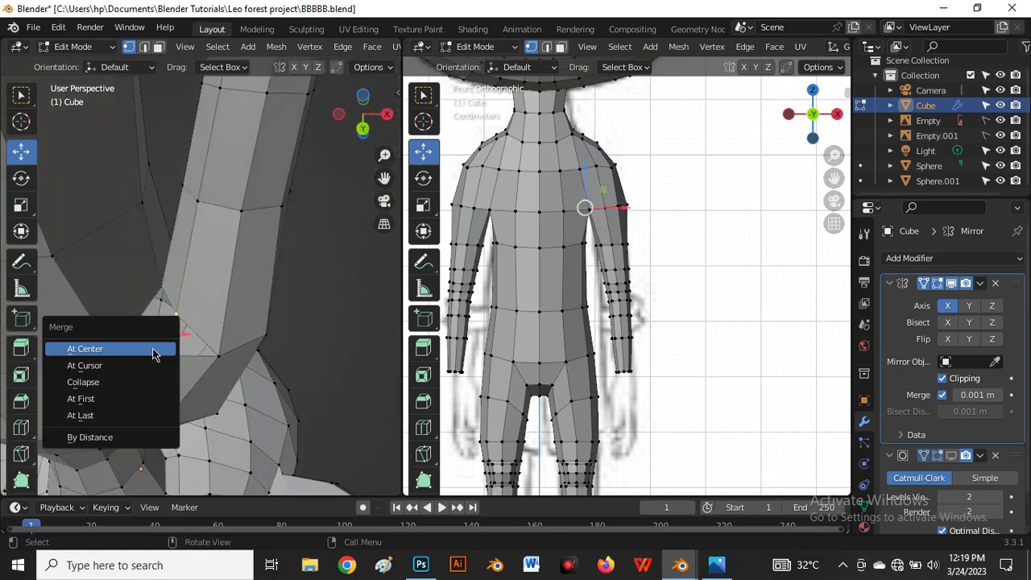
{"action": "left_click", "coordinate": [156, 353]}
Slide the merged vertex at the back of the armpit sideways along its edge on the torso.
{"action": "middle_click_drag", "start_coordinate": [160, 346], "coordinate": [188, 310]}
{"action": "key", "text": "g"}
{"action": "key", "text": "g"}
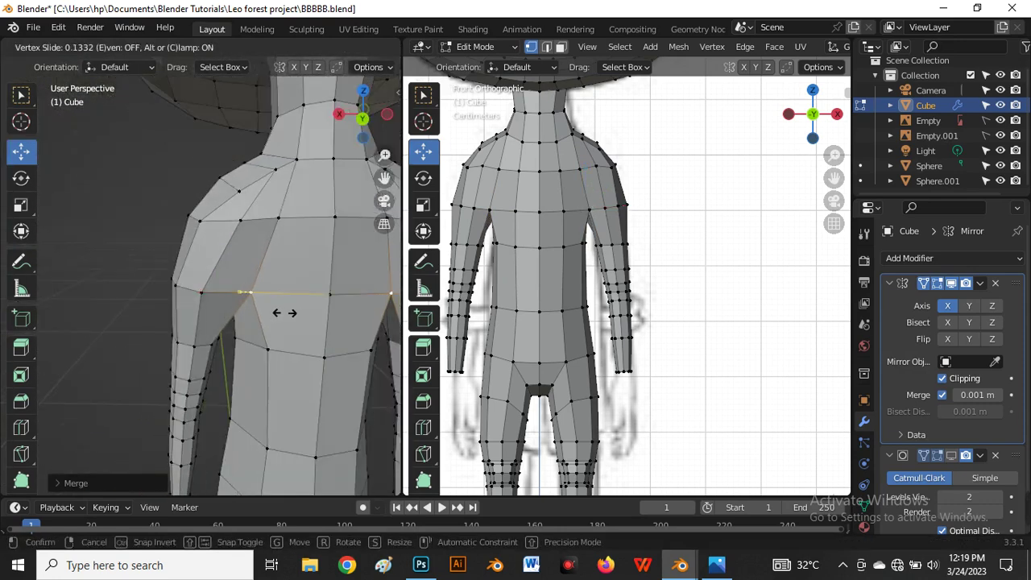
{"action": "left_click", "coordinate": [298, 312]}
Select the inner underarm vertex between arm and torso and lower it along the Z axis.
{"action": "middle_click_drag", "start_coordinate": [299, 313], "coordinate": [234, 294]}
{"action": "scroll", "coordinate": [224, 232], "scroll_direction": "up", "scroll_amount": 1}
{"action": "left_click", "coordinate": [233, 256]}
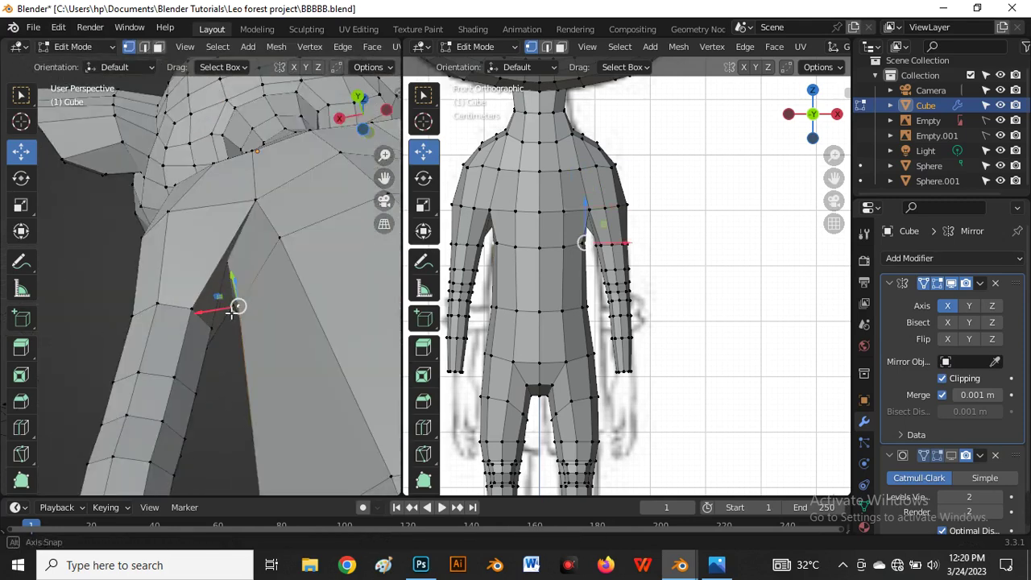
{"action": "scroll", "coordinate": [232, 255], "scroll_direction": "up", "scroll_amount": 4}
{"action": "left_click", "coordinate": [256, 255]}
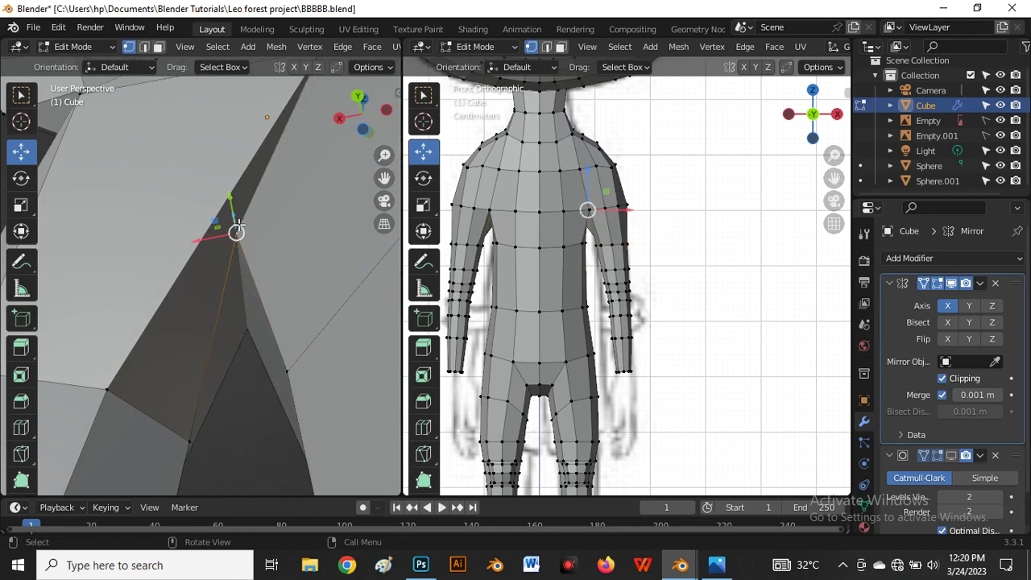
{"action": "middle_click_drag", "start_coordinate": [239, 228], "coordinate": [240, 266]}
{"action": "key", "text": "g"}
{"action": "key", "text": "z"}
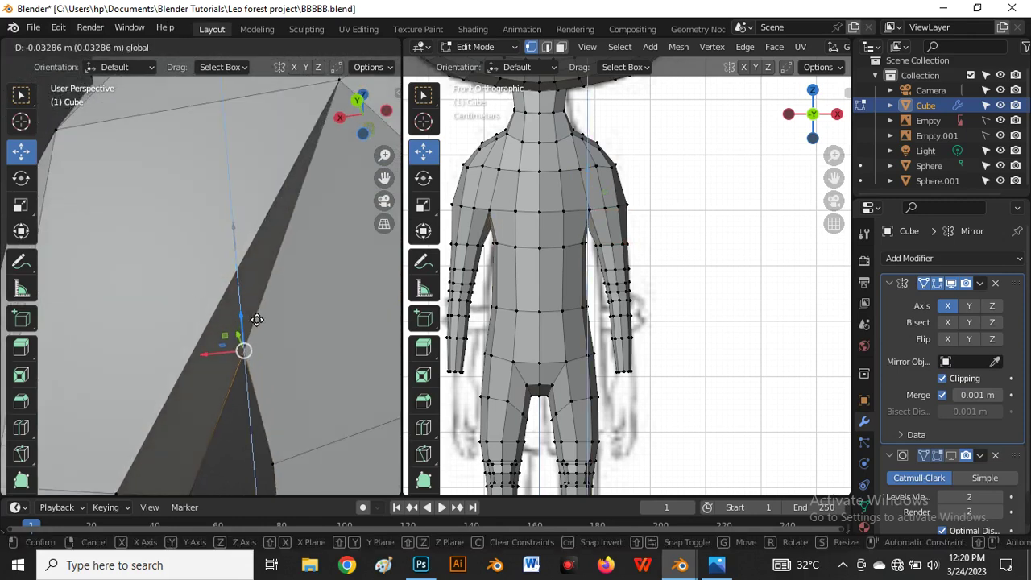
{"action": "left_click_drag", "start_coordinate": [256, 320], "coordinate": [255, 320]}
{"action": "left_click_drag", "start_coordinate": [227, 355], "coordinate": [256, 352]}
Move the lowered underarm vertex outward along the X axis in front view so it lines up beneath the front armpit vertex.
{"action": "scroll", "coordinate": [240, 260], "scroll_direction": "down", "scroll_amount": 6}
{"action": "mouse_move", "coordinate": [259, 291]}
{"action": "middle_mouse_down"}
{"action": "mouse_move", "coordinate": [269, 303]}
{"action": "mouse_move", "coordinate": [258, 307]}
{"action": "middle_mouse_up"}
{"action": "key", "text": "grave"}
{"action": "left_click", "coordinate": [120, 283]}
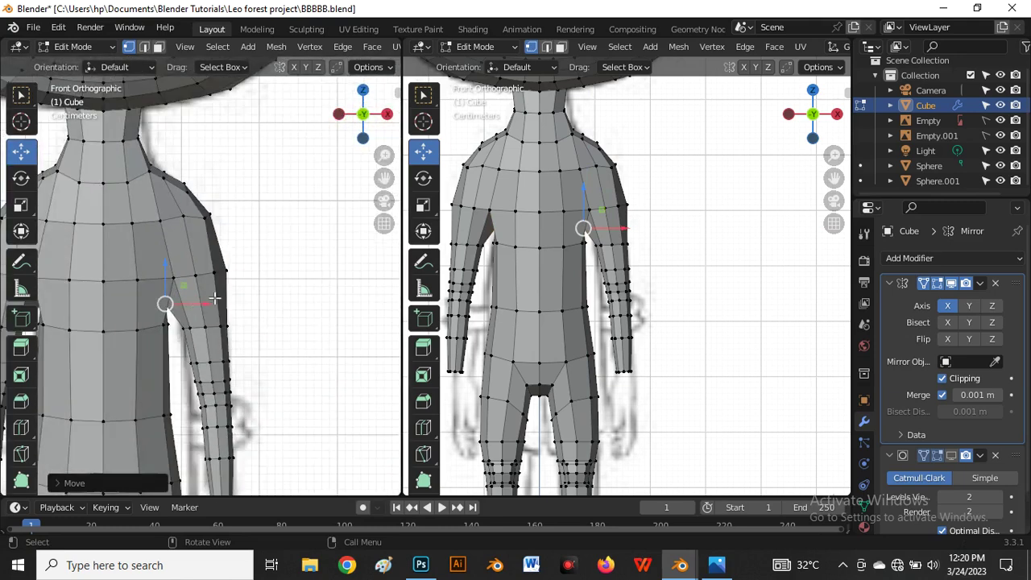
{"action": "scroll", "coordinate": [214, 299], "scroll_direction": "up", "scroll_amount": 5}
{"action": "key", "text": "g"}
{"action": "key", "text": "x"}
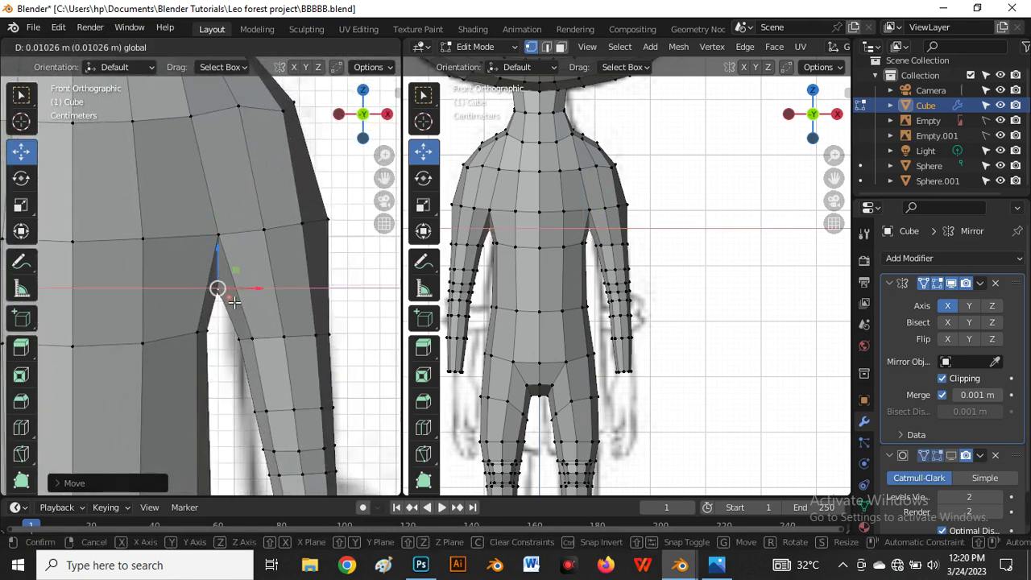
{"action": "left_click", "coordinate": [233, 301]}
{"action": "scroll", "coordinate": [238, 294], "scroll_direction": "down", "scroll_amount": 3}
{"action": "scroll", "coordinate": [243, 278], "scroll_direction": "up", "scroll_amount": 5}
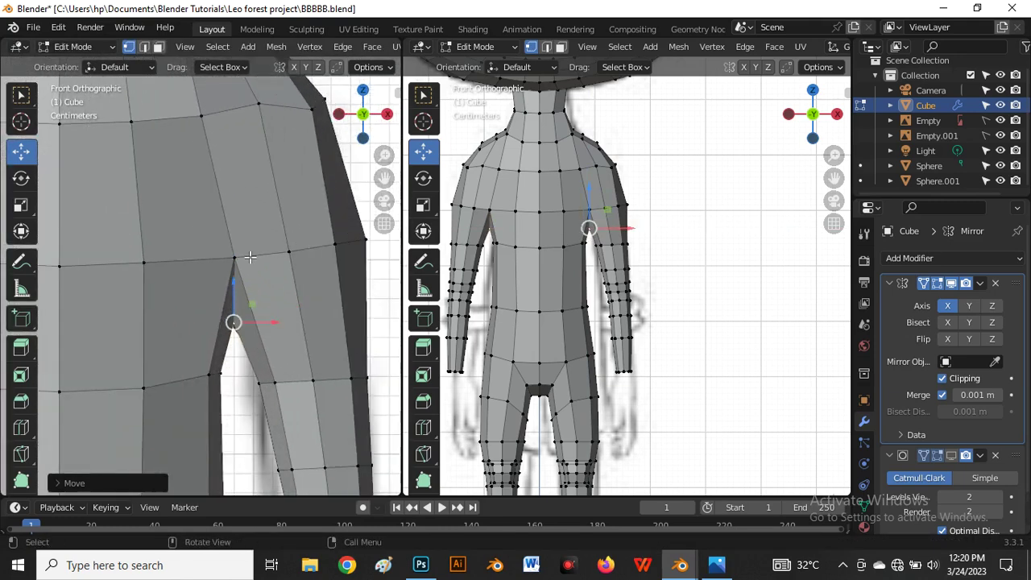
Slide the upper-arm edge loop at armpit level up toward the shoulder, raising its outer segment a little further.
{"action": "left_click", "coordinate": [269, 263], "text": "alt"}
{"action": "scroll", "coordinate": [268, 261], "scroll_direction": "down", "scroll_amount": 2}
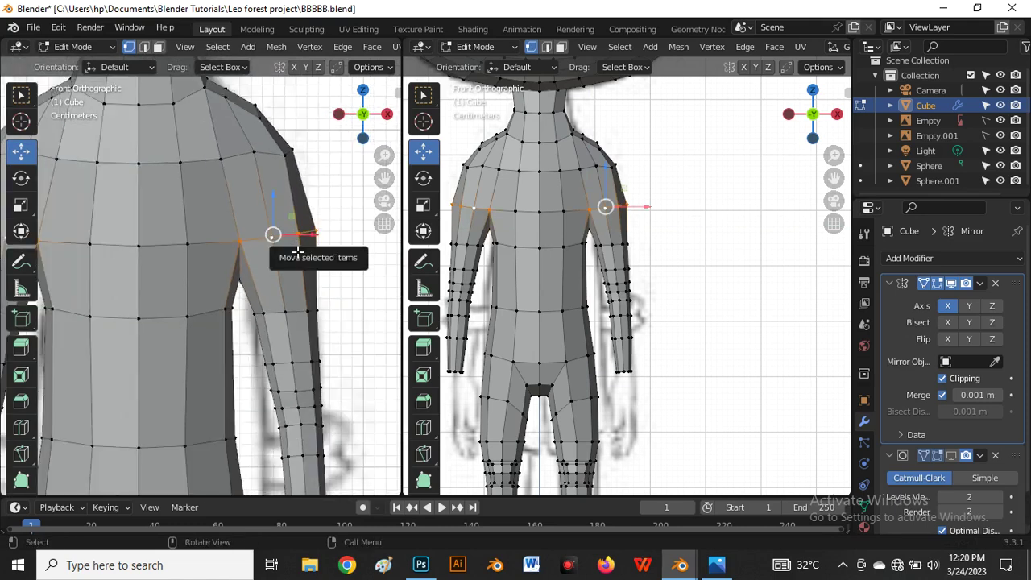
{"action": "key", "text": "g"}
{"action": "key", "text": "g"}
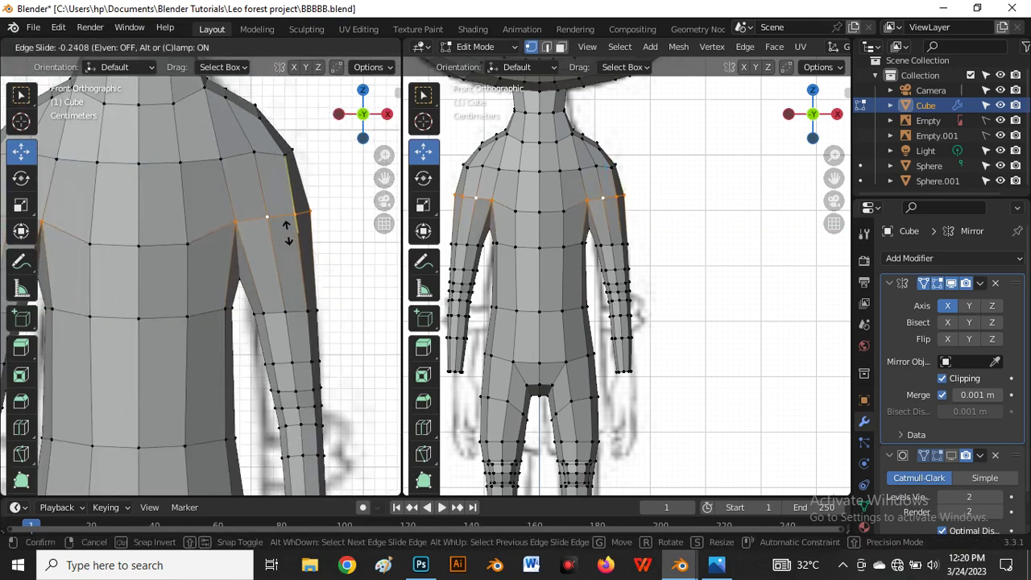
{"action": "left_click", "coordinate": [284, 231]}
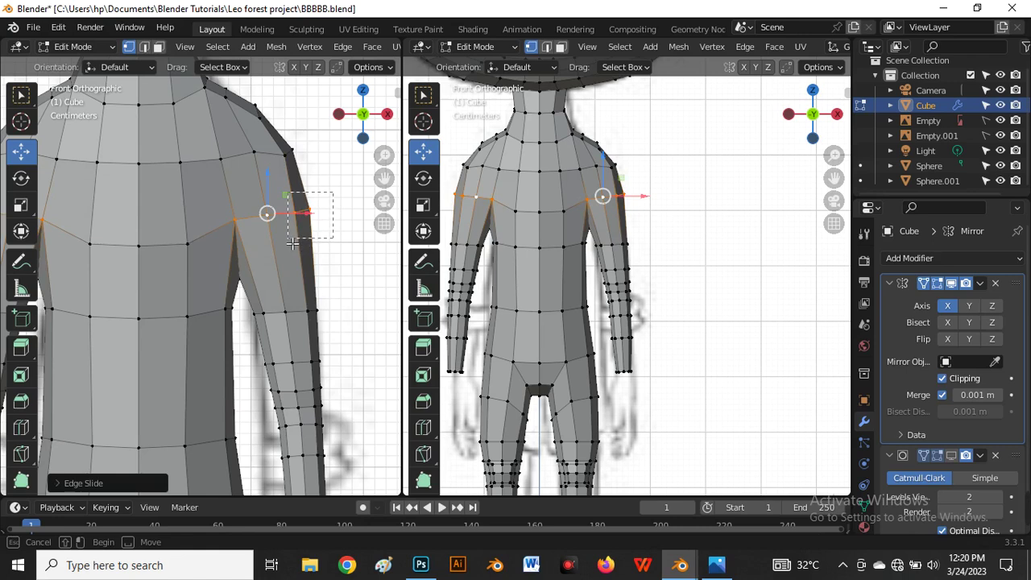
{"action": "key", "text": "g"}
{"action": "key", "text": "g"}
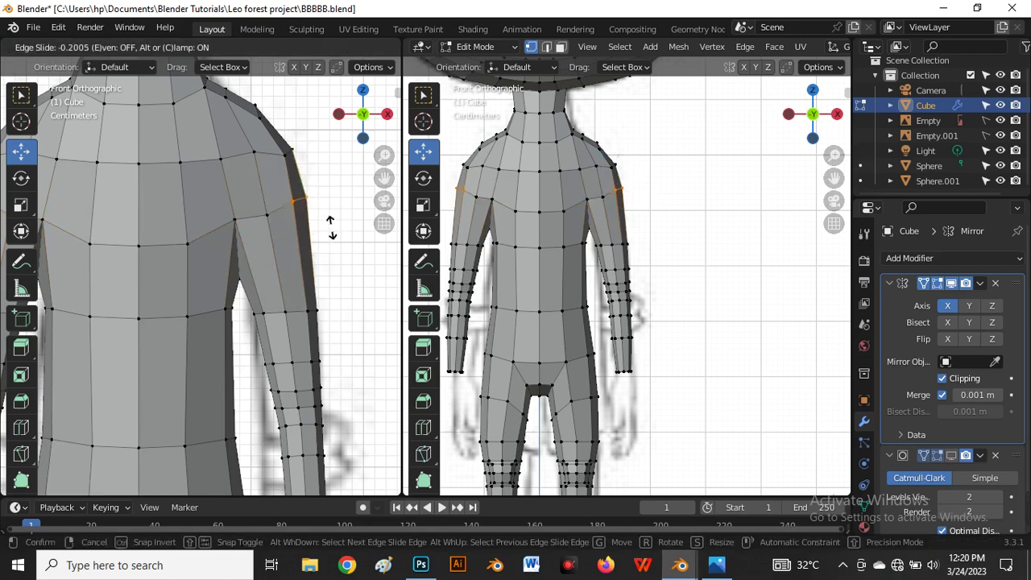
{"action": "left_click", "coordinate": [330, 227]}
Add a centred loop cut around the upper arm below the armpit and scale it down slightly.
{"action": "key", "text": "ctrl+r"}
{"action": "left_click", "coordinate": [310, 279]}
{"action": "right_click", "coordinate": [312, 281]}
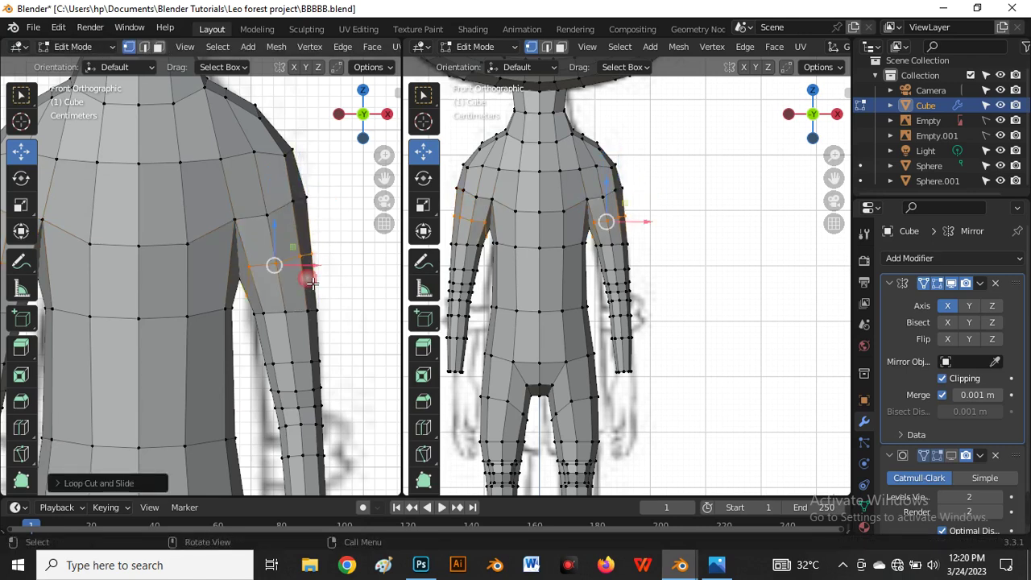
{"action": "key", "text": "s"}
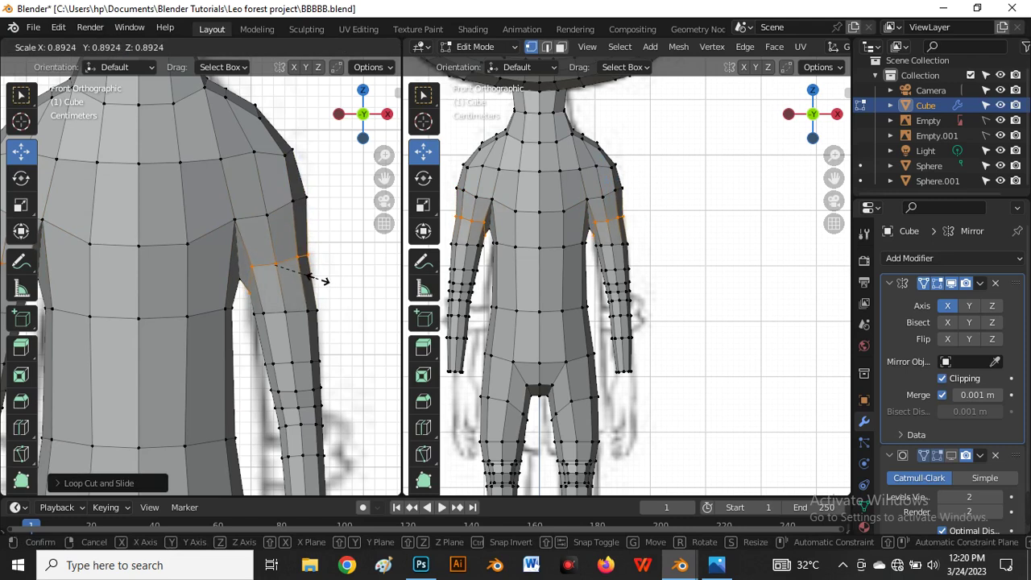
{"action": "left_click", "coordinate": [322, 282]}
Raise the underarm vertex of the new arm loop and slide the loop's inner front vertex slightly toward the arm's centre.
{"action": "scroll", "coordinate": [282, 293], "scroll_direction": "up", "scroll_amount": 3}
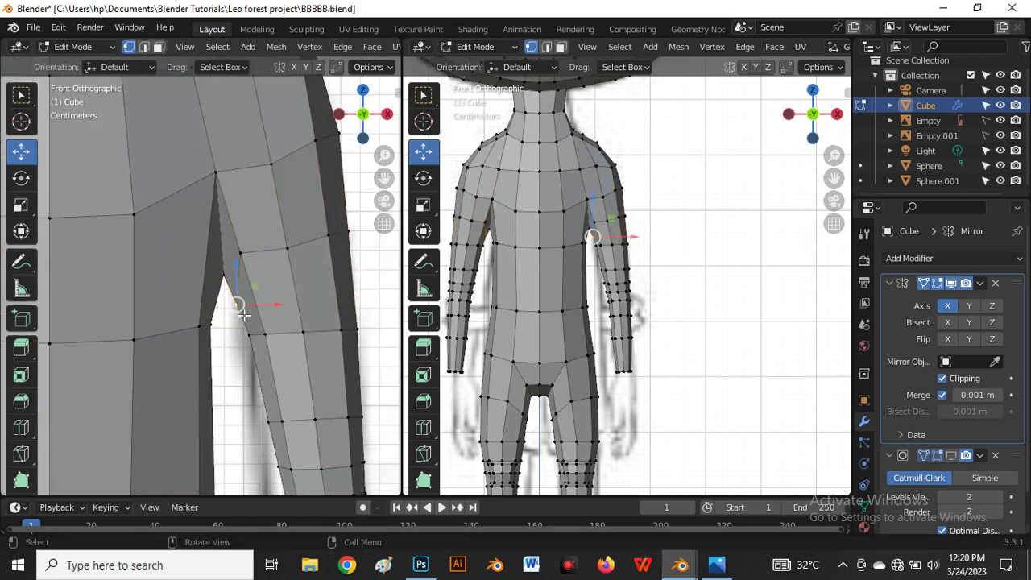
{"action": "left_click_drag", "start_coordinate": [238, 306], "coordinate": [238, 286]}
{"action": "key", "text": "shift+v"}
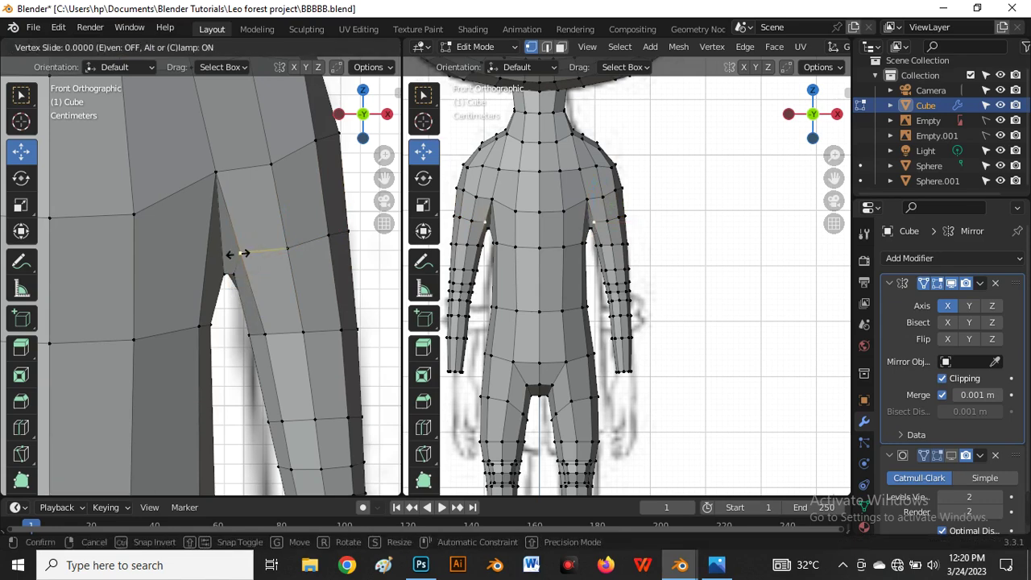
{"action": "left_click", "coordinate": [245, 254]}
Slide the new loop's middle and outer front vertices slightly upward, along with the middle front vertex of the loop above.
{"action": "left_click", "coordinate": [294, 252]}
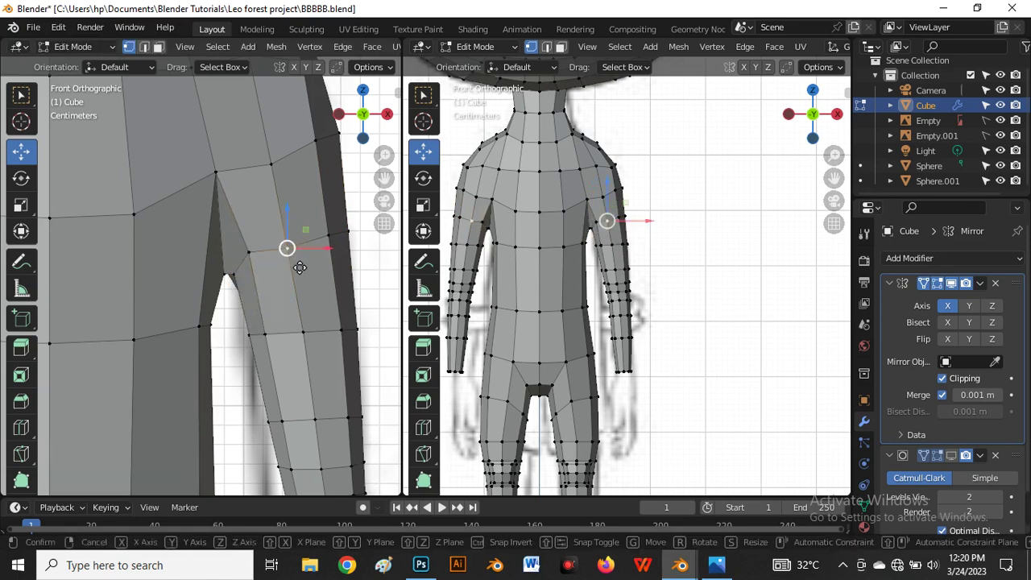
{"action": "key", "text": "shift+v"}
{"action": "left_click", "coordinate": [291, 251]}
{"action": "left_click", "coordinate": [340, 244]}
{"action": "key", "text": "shift+v"}
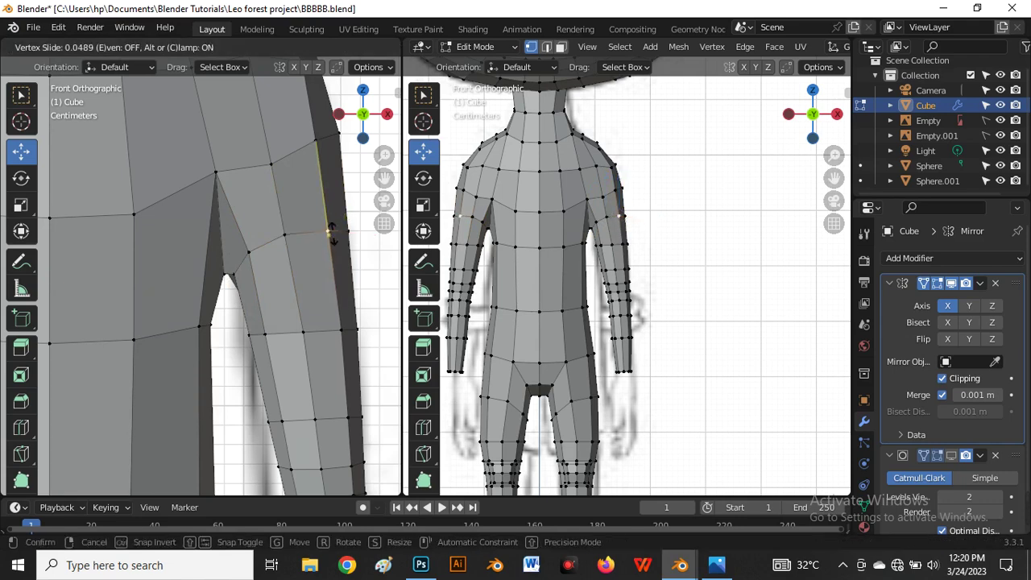
{"action": "left_click", "coordinate": [336, 233]}
{"action": "left_click", "coordinate": [272, 165]}
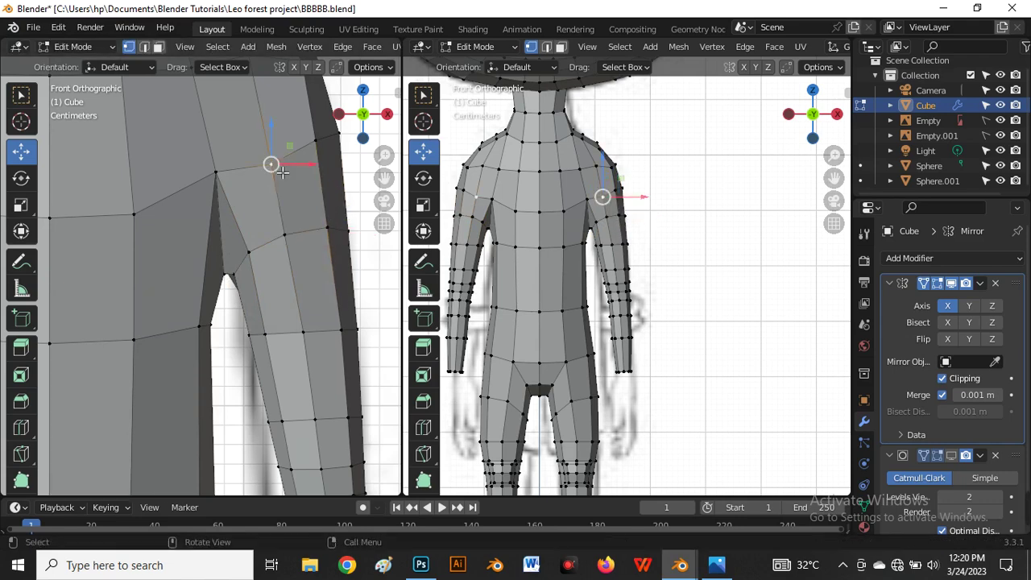
{"action": "key", "text": "shift+v"}
{"action": "left_click", "coordinate": [277, 167]}
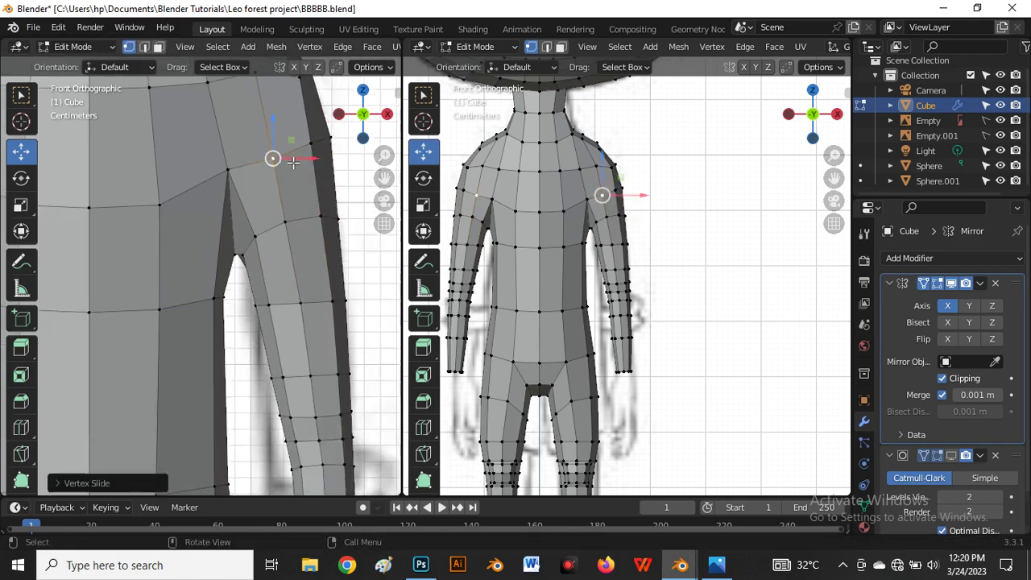
Move the centre vertex of the upper back slightly upward to even out the back's edge flow.
{"action": "scroll", "coordinate": [298, 173], "scroll_direction": "down", "scroll_amount": 5}
{"action": "middle_click_drag", "start_coordinate": [330, 161], "coordinate": [177, 214]}
{"action": "left_click_drag", "start_coordinate": [173, 171], "coordinate": [173, 166]}
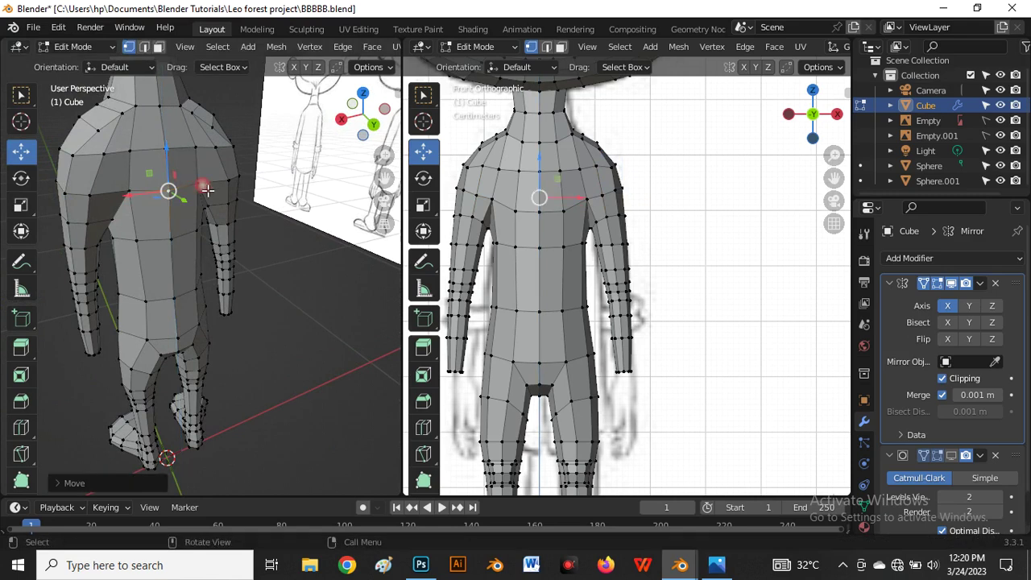
{"action": "middle_click_drag", "start_coordinate": [172, 165], "coordinate": [147, 155]}
{"action": "scroll", "coordinate": [161, 153], "scroll_direction": "up", "scroll_amount": 8}
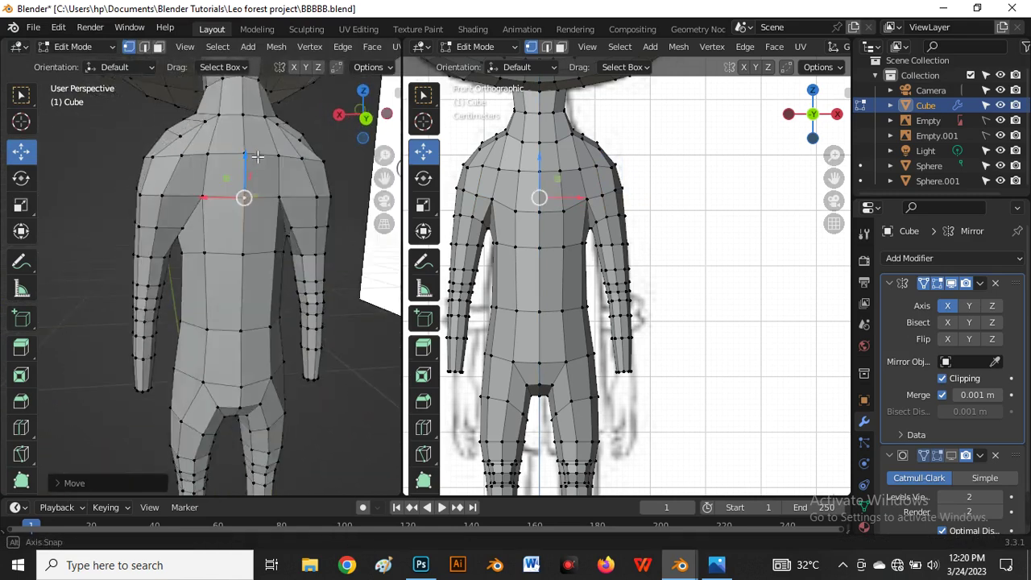
Slide the rear shoulder vertices outward along their edges and nudge the outermost one toward the arm to even their spacing.
{"action": "left_click", "coordinate": [196, 145]}
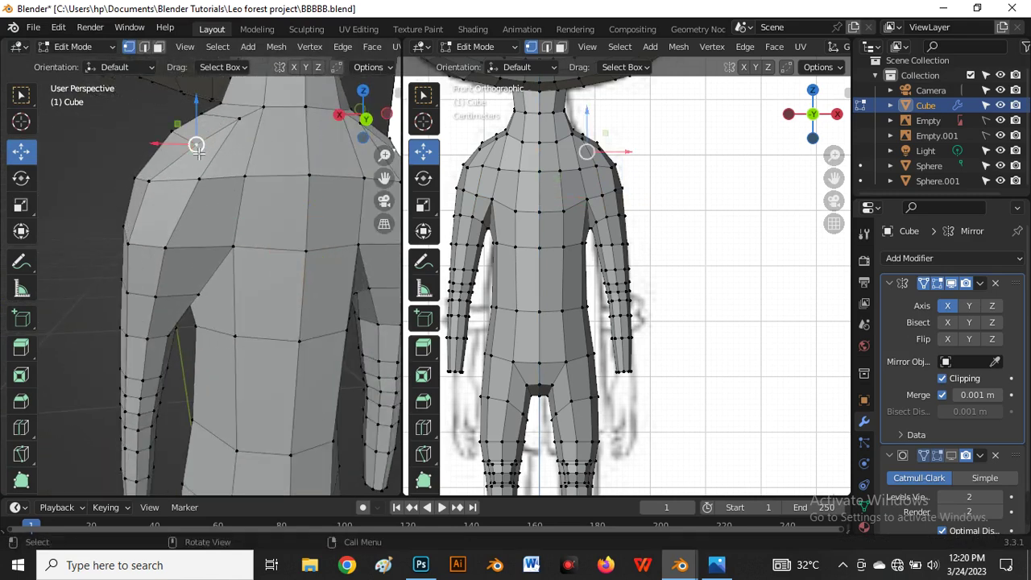
{"action": "key", "text": "g"}
{"action": "key", "text": "g"}
{"action": "left_click", "coordinate": [221, 122]}
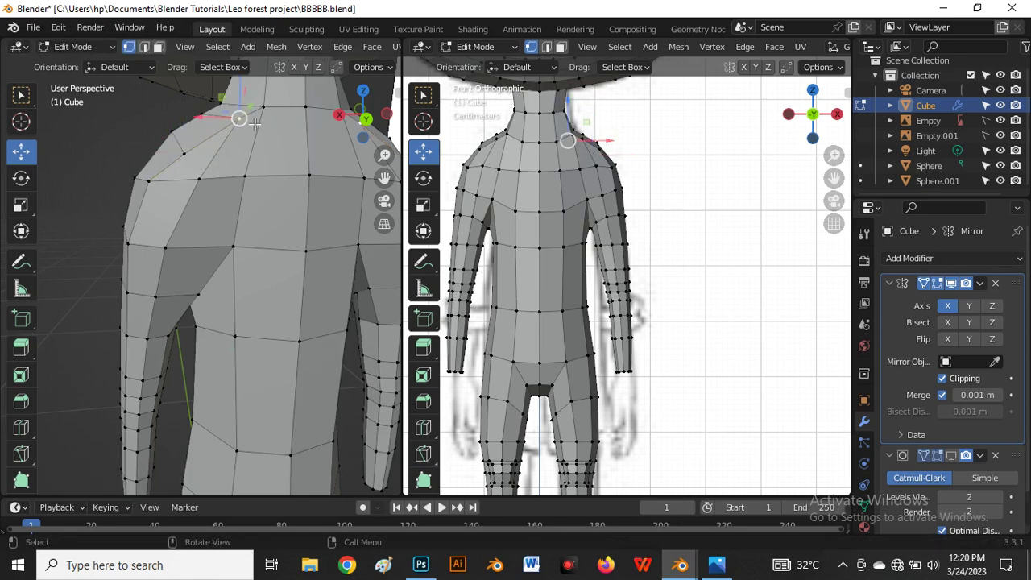
{"action": "key", "text": "g"}
{"action": "key", "text": "g"}
{"action": "left_click", "coordinate": [216, 129]}
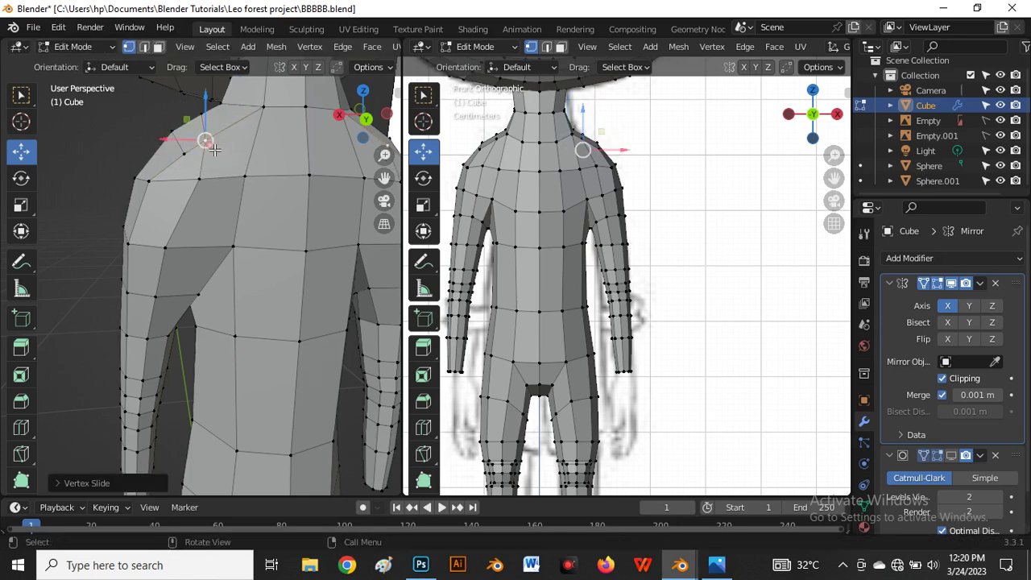
{"action": "key", "text": "g"}
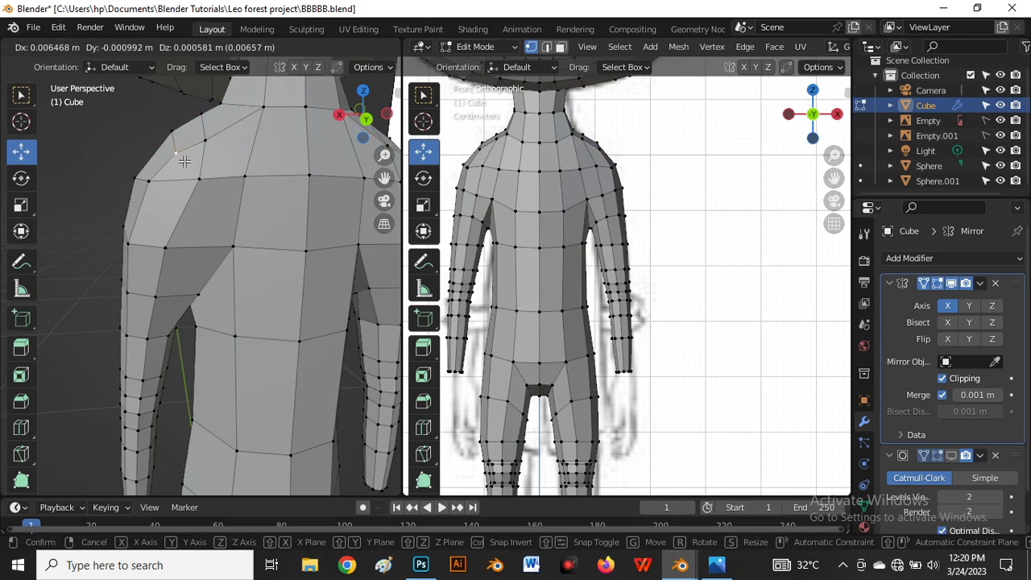
{"action": "left_click", "coordinate": [187, 163]}
Nudge the vertex at the back of the neck base slightly outward from the body.
{"action": "middle_click_drag", "start_coordinate": [187, 162], "coordinate": [166, 279]}
{"action": "left_click", "coordinate": [187, 241]}
{"action": "left_click_drag", "start_coordinate": [151, 275], "coordinate": [146, 280]}
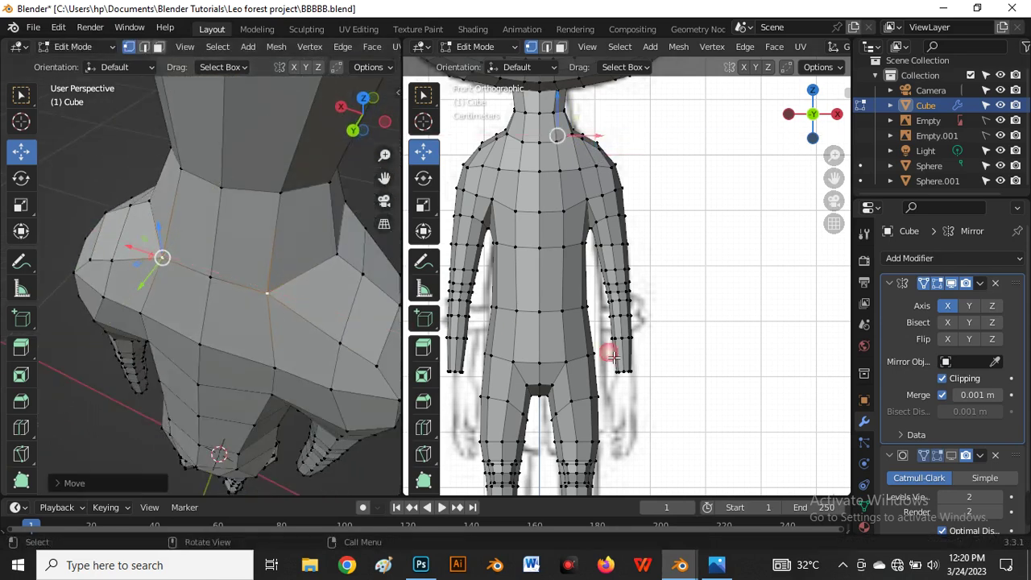
Enable the Subdivision modifier's viewport display and examine the smoothed shoulders, armpits and arms in Object Mode from several angles.
{"action": "left_click", "coordinate": [952, 456]}
{"action": "mouse_move", "coordinate": [218, 236]}
{"action": "middle_mouse_down"}
{"action": "mouse_move", "coordinate": [229, 363]}
{"action": "mouse_move", "coordinate": [249, 230]}
{"action": "mouse_move", "coordinate": [151, 263]}
{"action": "mouse_move", "coordinate": [188, 274]}
{"action": "middle_mouse_up"}
{"action": "key", "text": "Tab"}
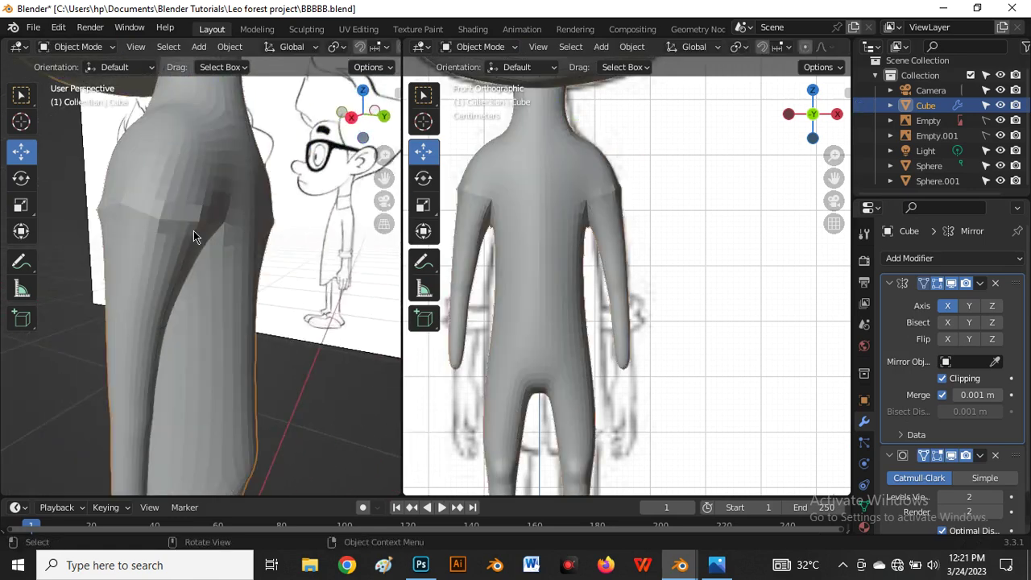
{"action": "mouse_move", "coordinate": [193, 231]}
{"action": "middle_mouse_down"}
{"action": "mouse_move", "coordinate": [242, 280]}
{"action": "mouse_move", "coordinate": [203, 253]}
{"action": "middle_mouse_up"}
{"action": "key", "text": "grave"}
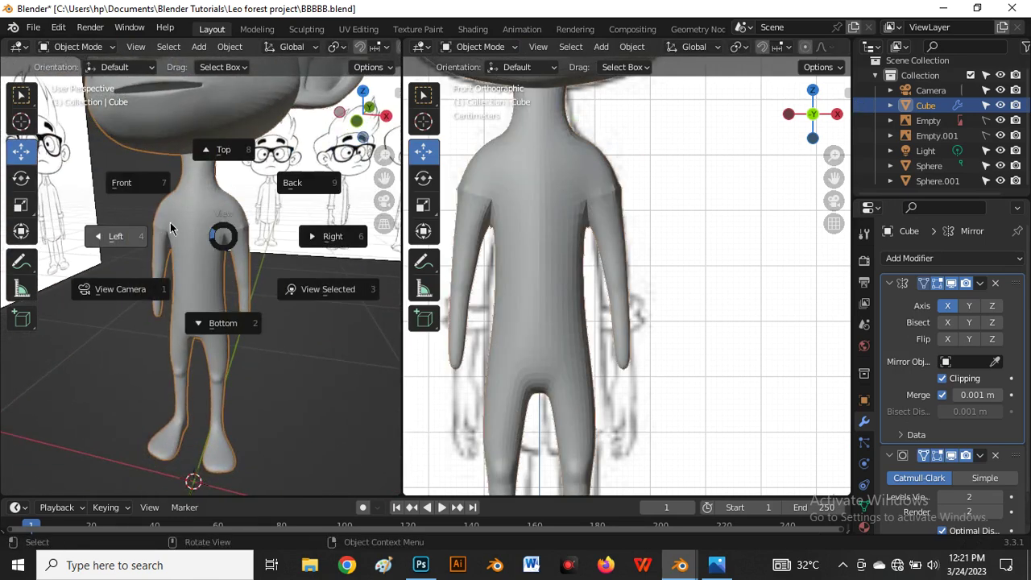
{"action": "left_click", "coordinate": [127, 180]}
{"action": "scroll", "coordinate": [194, 226], "scroll_direction": "up", "scroll_amount": 5}
{"action": "scroll", "coordinate": [197, 243], "scroll_direction": "down", "scroll_amount": 1}
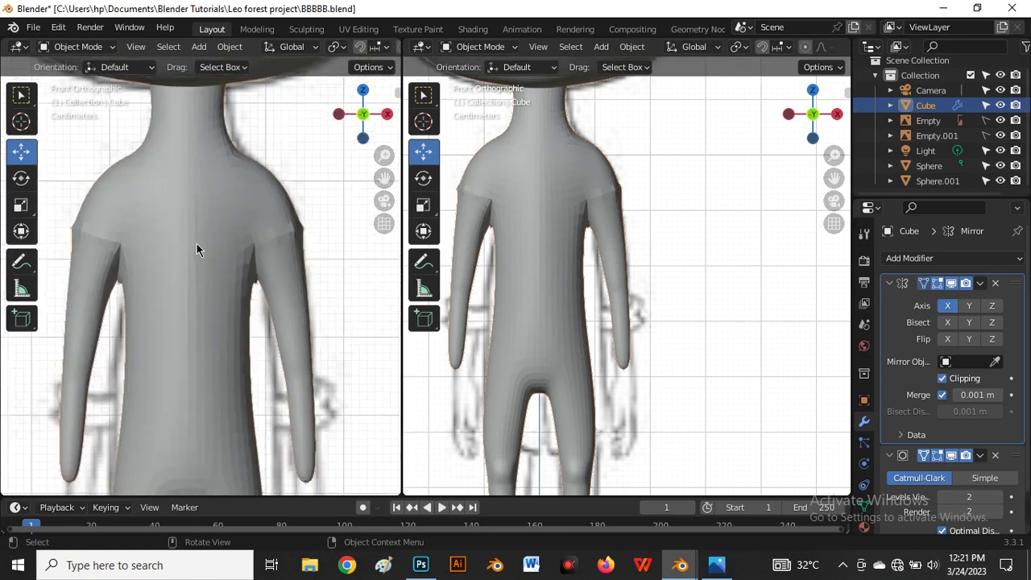
{"action": "scroll", "coordinate": [576, 216], "scroll_direction": "down", "scroll_amount": 4}
{"action": "middle_click_drag", "start_coordinate": [346, 270], "coordinate": [190, 181]}
{"action": "scroll", "coordinate": [210, 298], "scroll_direction": "down", "scroll_amount": 2}
{"action": "scroll", "coordinate": [212, 306], "scroll_direction": "up", "scroll_amount": 3}
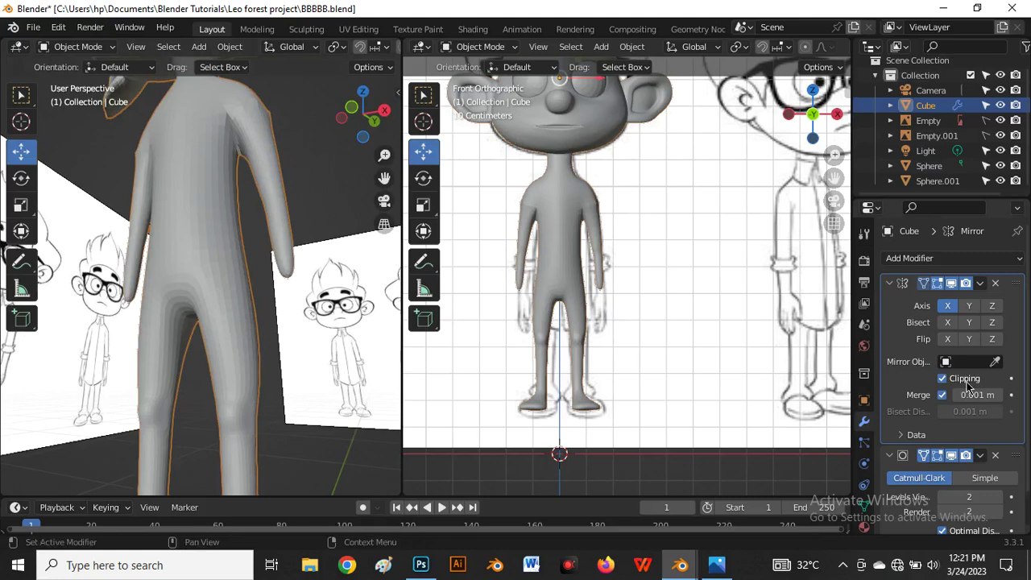
Disable the subdivision viewport display, delete the face closing the end of the wrist, and return to front view.
{"action": "left_click", "coordinate": [952, 456]}
{"action": "scroll", "coordinate": [308, 300], "scroll_direction": "up", "scroll_amount": 3}
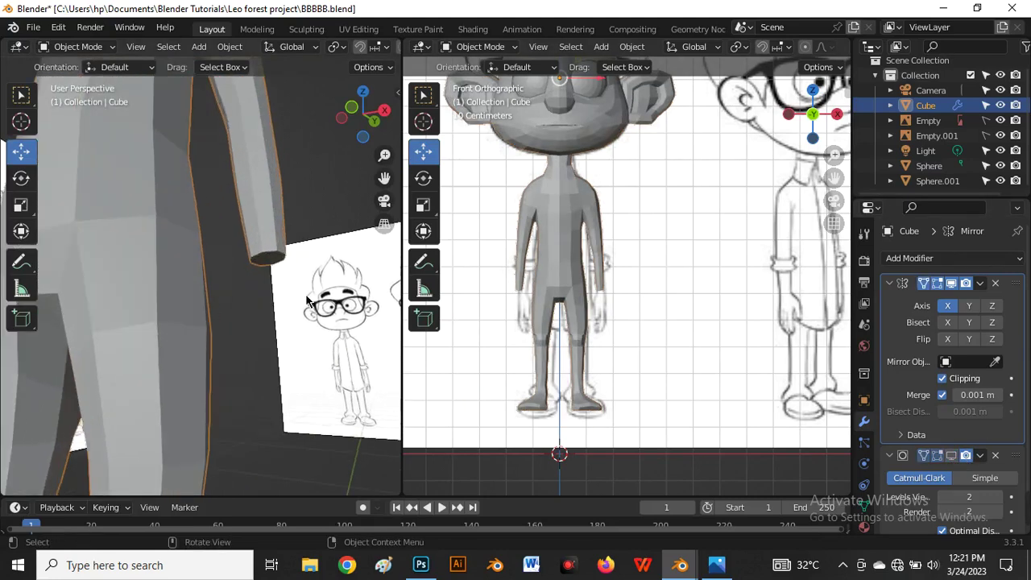
{"action": "key", "text": "Tab"}
{"action": "key", "text": "3"}
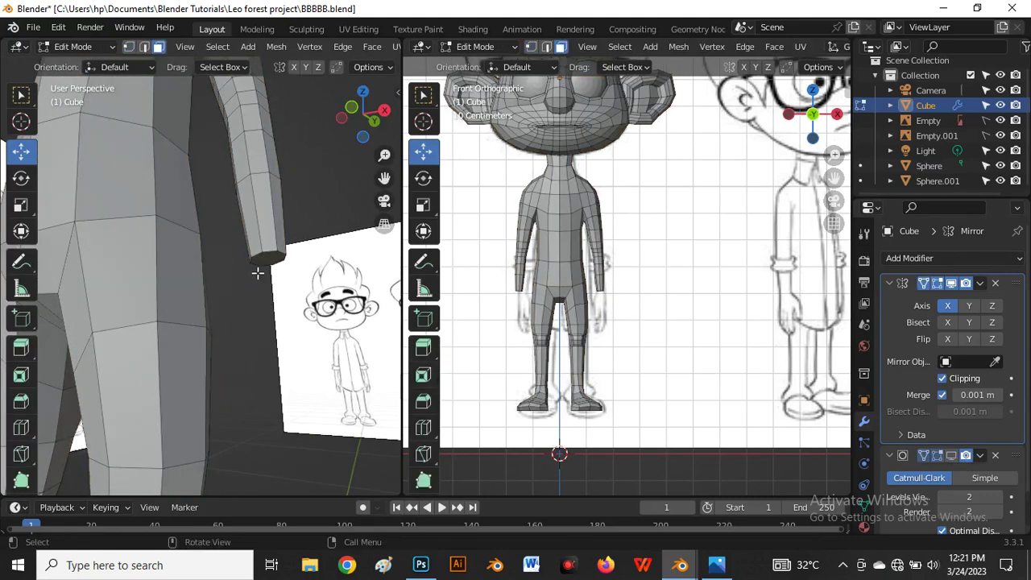
{"action": "middle_click_drag", "start_coordinate": [258, 271], "coordinate": [262, 235]}
{"action": "key", "text": "x"}
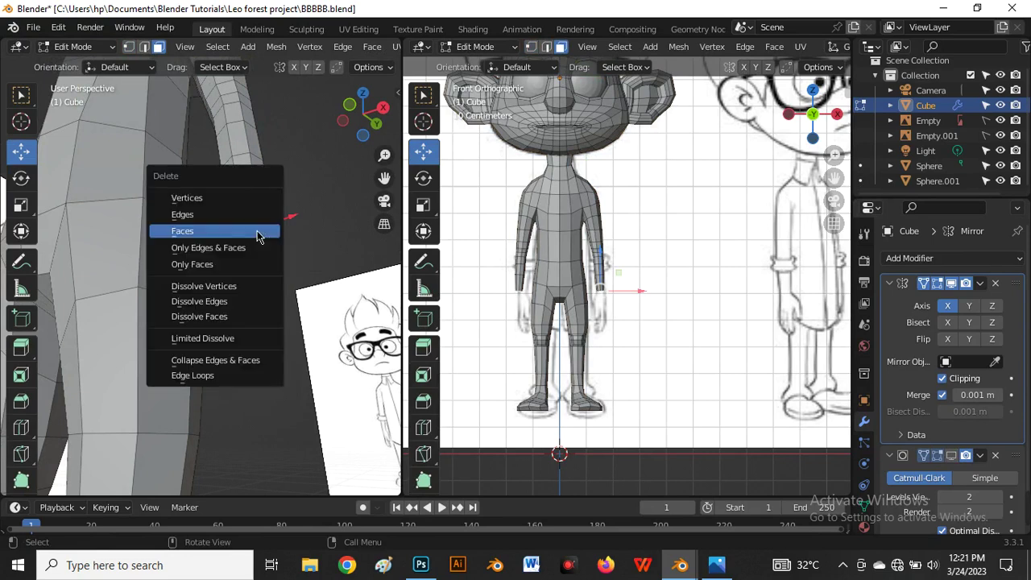
{"action": "left_click", "coordinate": [258, 234]}
{"action": "key", "text": "grave"}
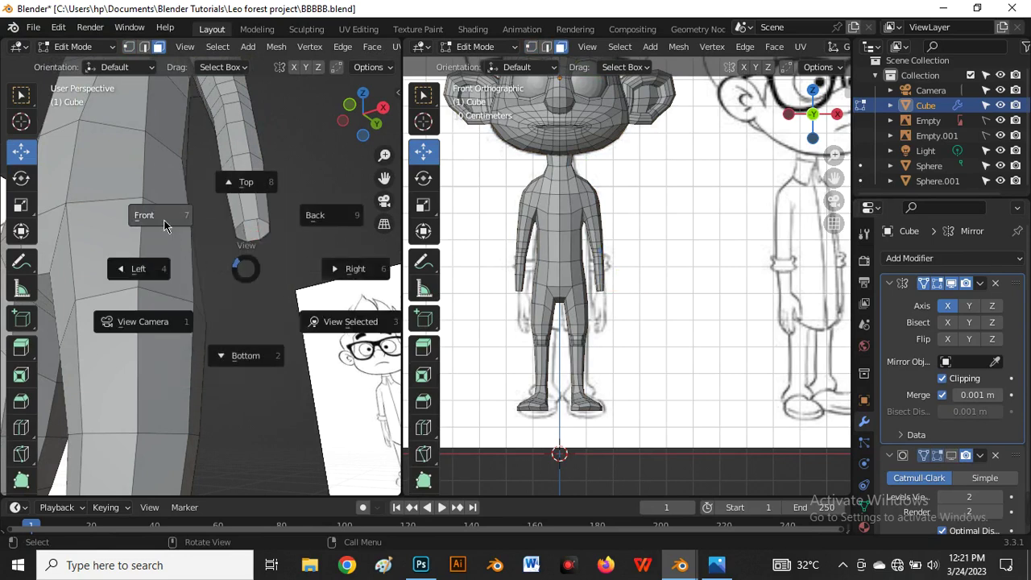
{"action": "left_click", "coordinate": [161, 225]}
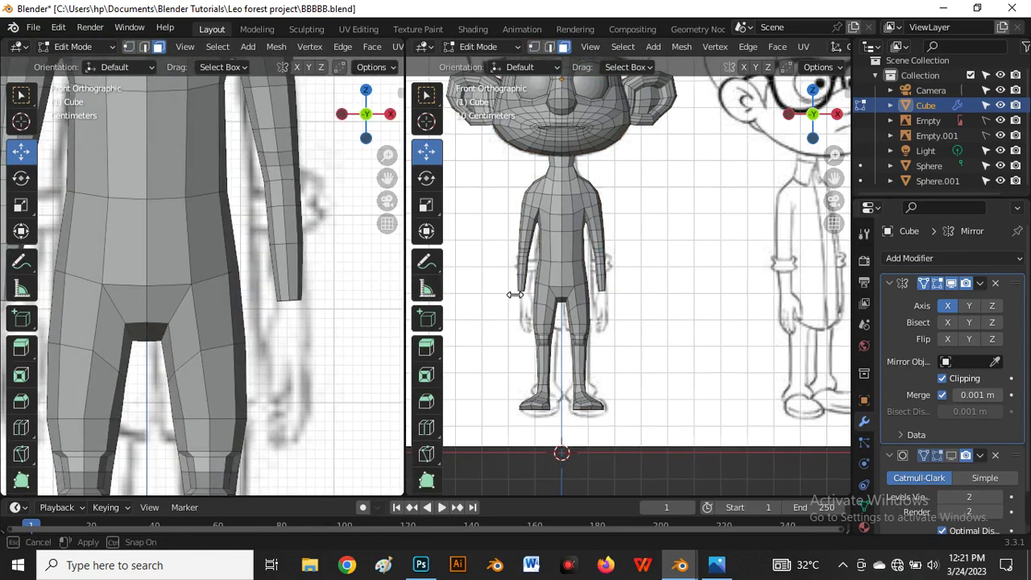
Widen the main viewport, enable the Subdivision modifier's viewport display, and apply Shade Smooth to the character in Object Mode.
{"action": "left_click_drag", "start_coordinate": [411, 289], "coordinate": [604, 322]}
{"action": "scroll", "coordinate": [453, 329], "scroll_direction": "down", "scroll_amount": 3}
{"action": "scroll", "coordinate": [429, 279], "scroll_direction": "up", "scroll_amount": 4}
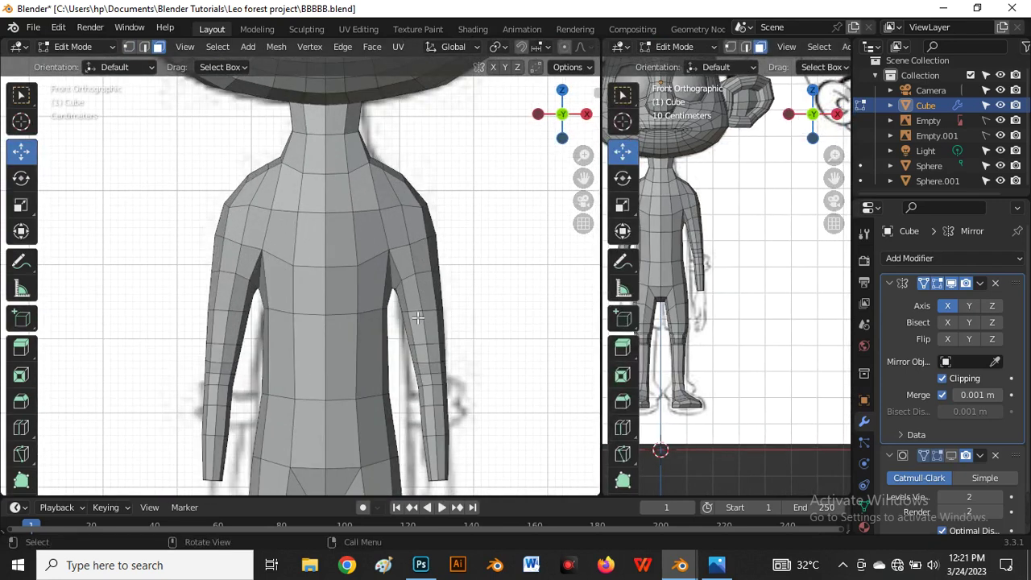
{"action": "left_click", "coordinate": [911, 457]}
{"action": "key", "text": "Tab"}
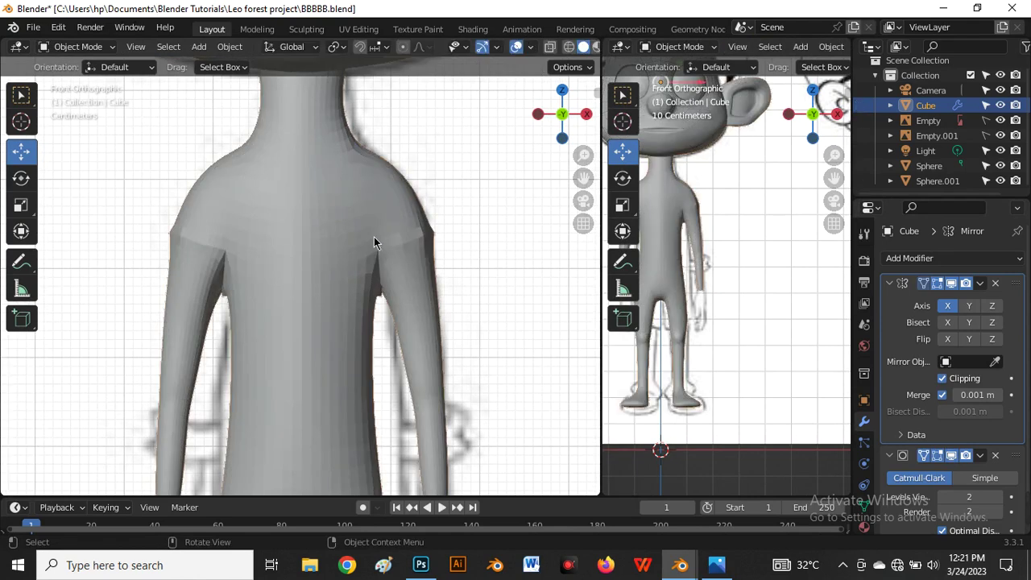
{"action": "right_click", "coordinate": [339, 206]}
{"action": "left_click", "coordinate": [337, 201]}
{"action": "scroll", "coordinate": [343, 242], "scroll_direction": "down", "scroll_amount": 3}
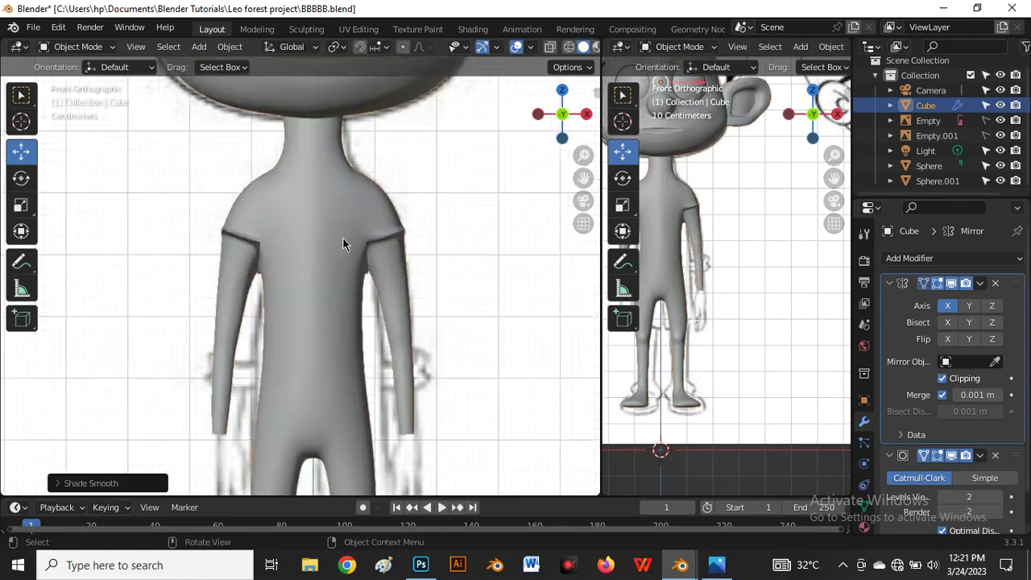
Examine the smoothed upper-arm creases and shoulder topology from the back and side views.
{"action": "middle_click_drag", "start_coordinate": [377, 279], "coordinate": [197, 212]}
{"action": "key", "text": "Tab"}
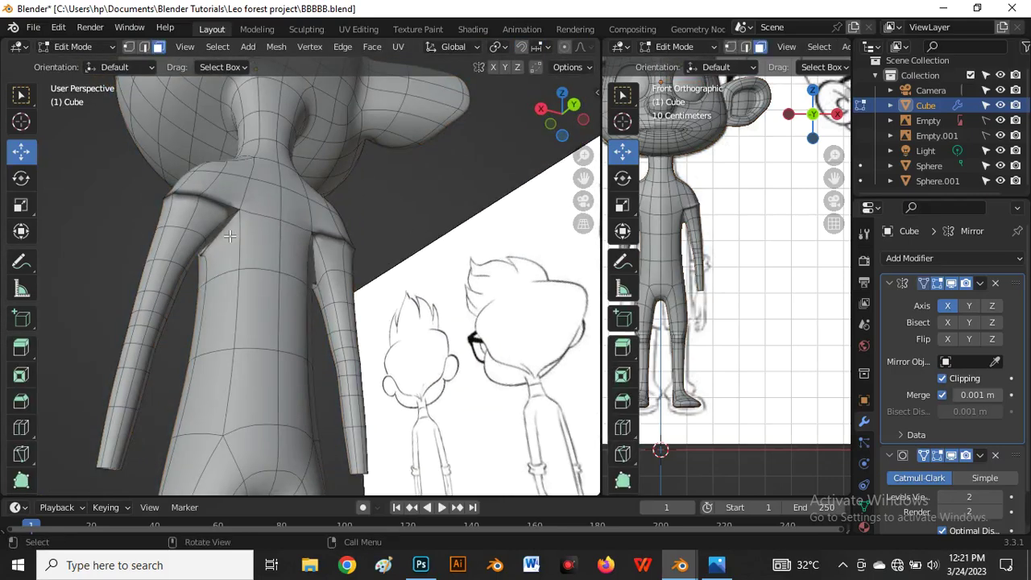
{"action": "key", "text": "grave"}
{"action": "left_click", "coordinate": [178, 211]}
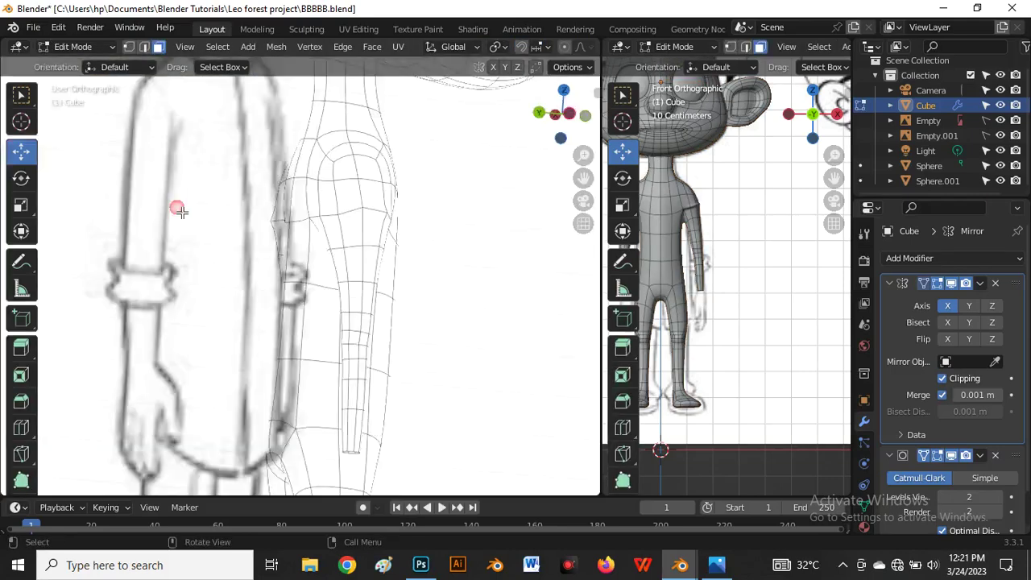
{"action": "key", "text": "Tab"}
{"action": "key", "text": "Tab"}
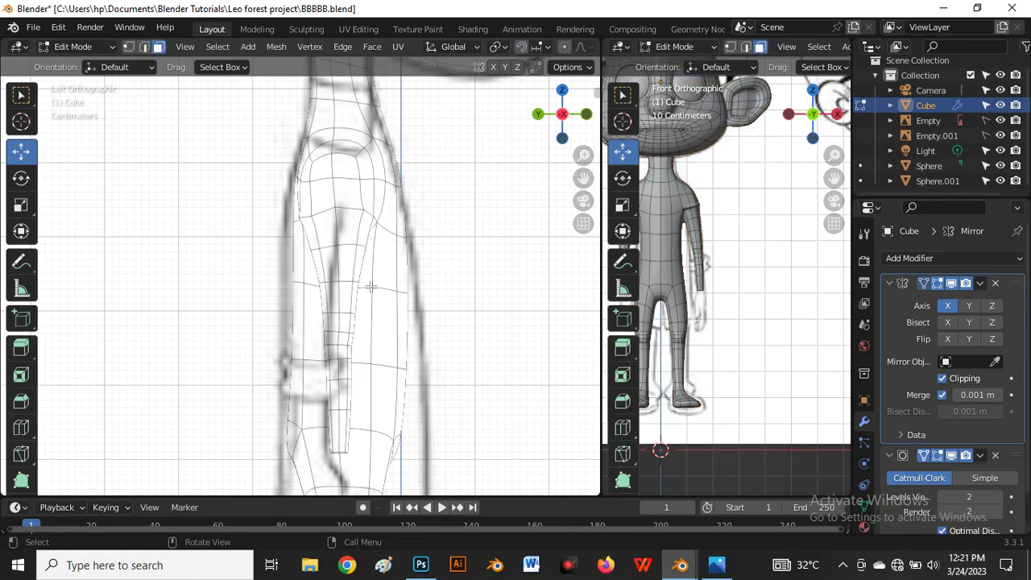
{"action": "middle_click_drag", "start_coordinate": [321, 258], "coordinate": [173, 301]}
{"action": "key", "text": "1"}
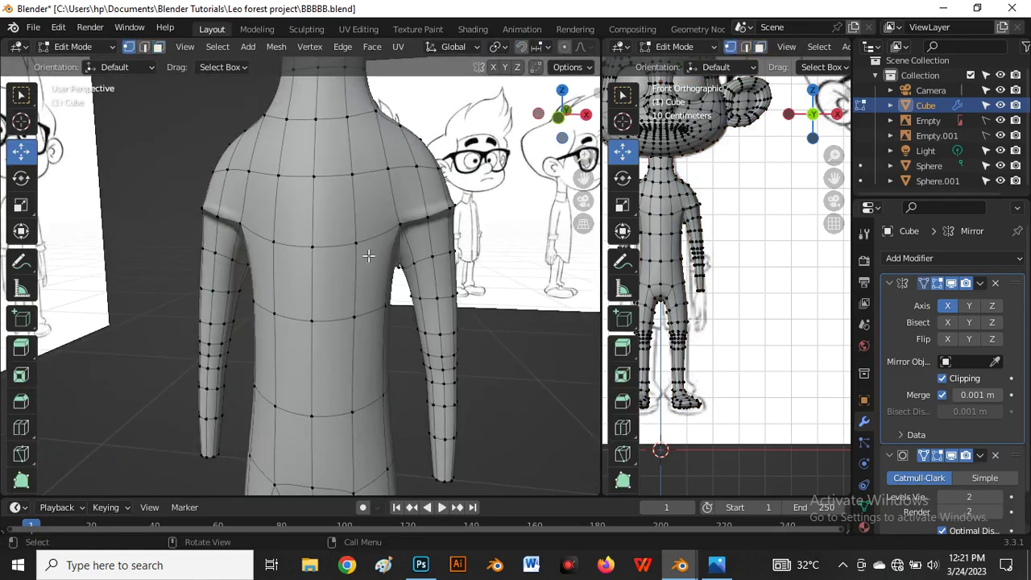
{"action": "middle_click_drag", "start_coordinate": [369, 256], "coordinate": [331, 304]}
Select the whole character mesh and recalculate its normals to the outside.
{"action": "key", "text": "a"}
{"action": "scroll", "coordinate": [339, 303], "scroll_direction": "down", "scroll_amount": 3}
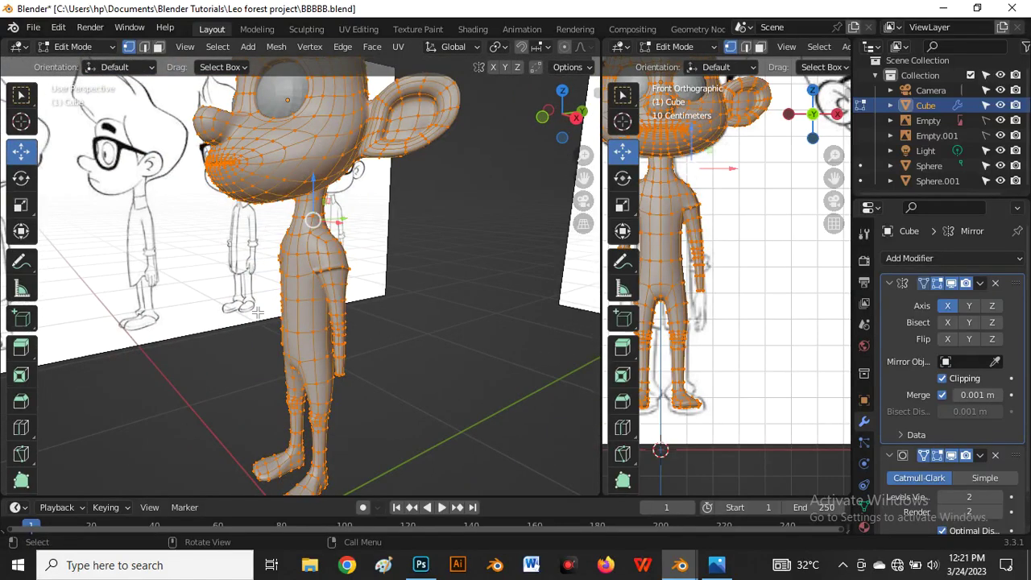
{"action": "key", "text": "3"}
{"action": "middle_click_drag", "start_coordinate": [257, 307], "coordinate": [274, 259]}
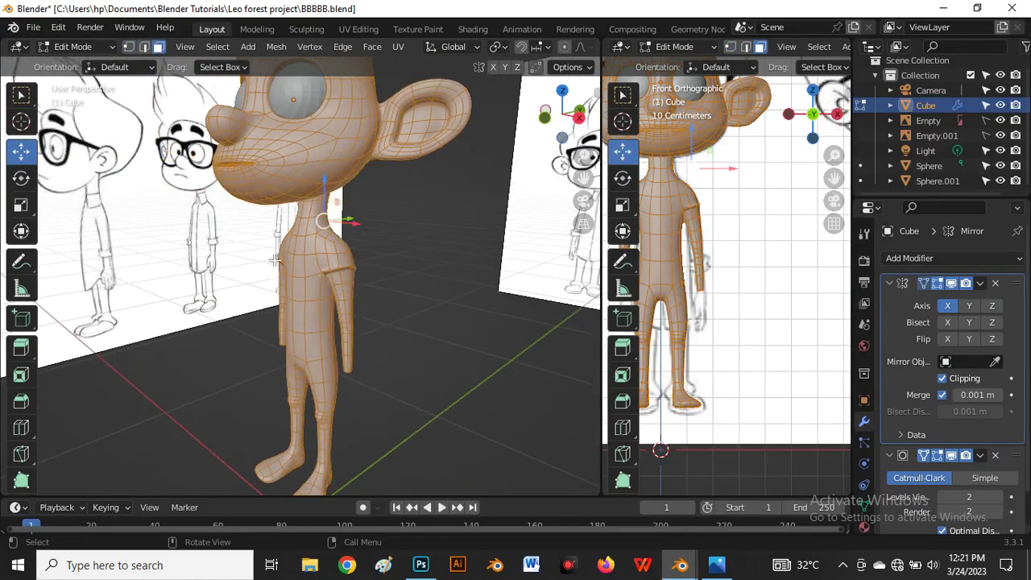
{"action": "left_click", "coordinate": [277, 50]}
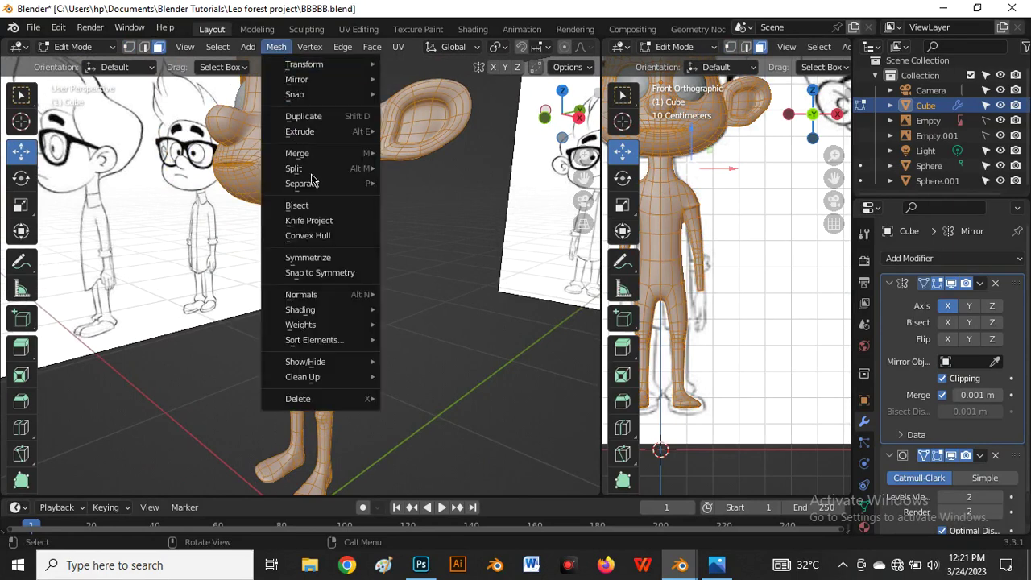
{"action": "mouse_move", "coordinate": [322, 298]}
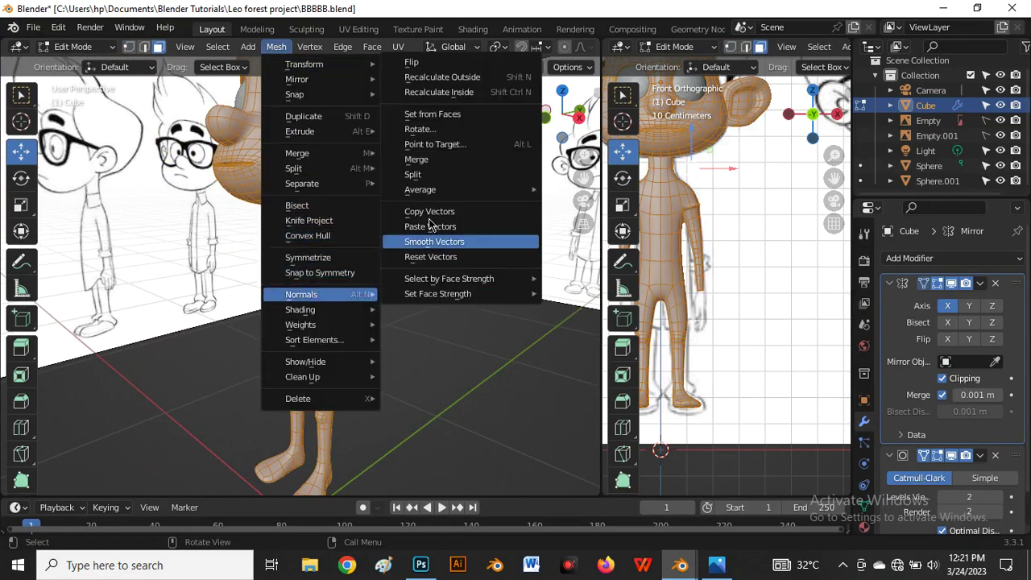
{"action": "left_click", "coordinate": [453, 79]}
{"action": "scroll", "coordinate": [348, 281], "scroll_direction": "up", "scroll_amount": 3}
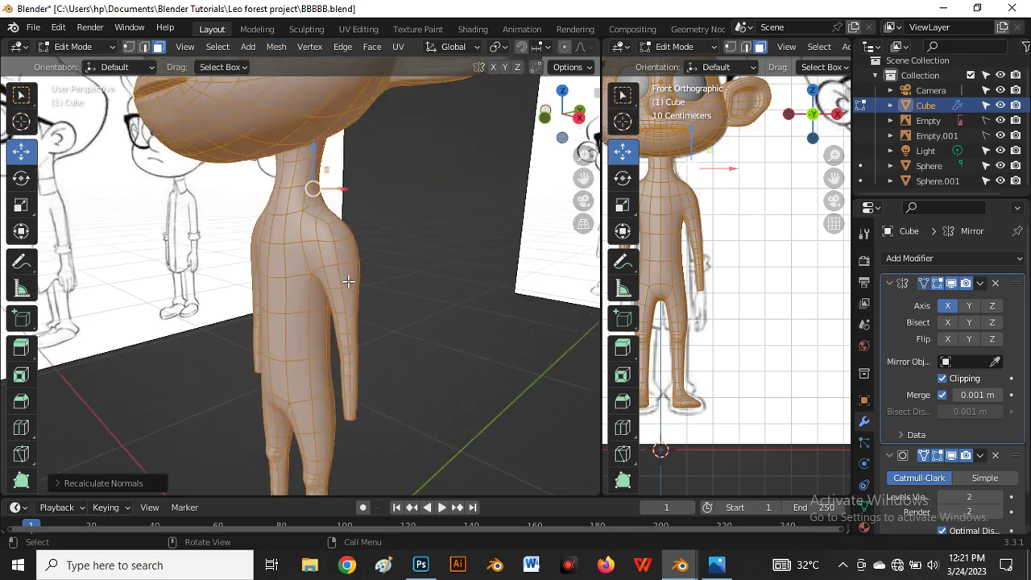
Inspect the smoothed shoulders and arms from the back and side, ending in a close front view of the armpits.
{"action": "key", "text": "Tab"}
{"action": "middle_click_drag", "start_coordinate": [297, 327], "coordinate": [202, 310]}
{"action": "key", "text": "Tab"}
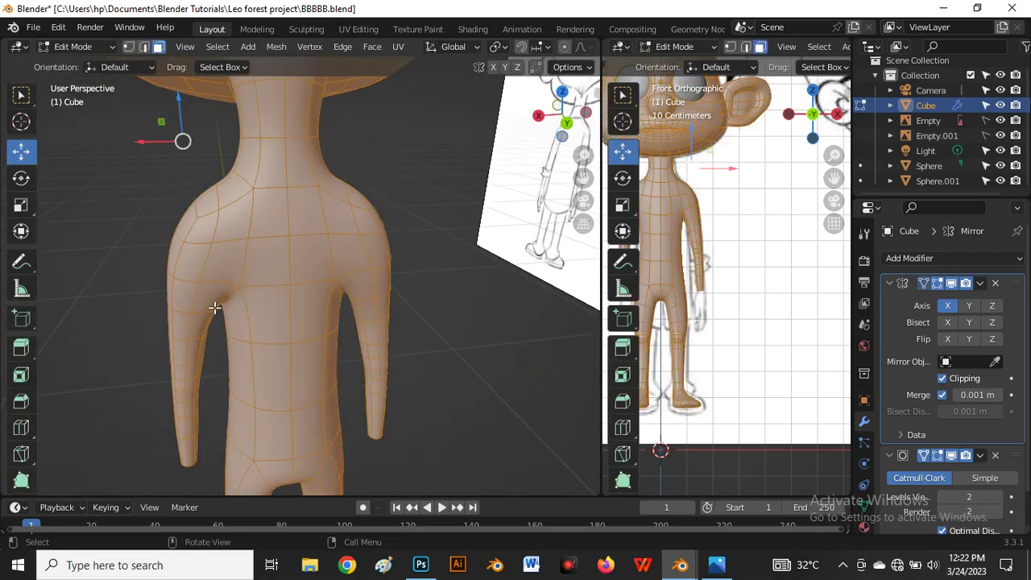
{"action": "left_click", "coordinate": [172, 345]}
{"action": "middle_click_drag", "start_coordinate": [172, 345], "coordinate": [319, 344]}
{"action": "key", "text": "grave"}
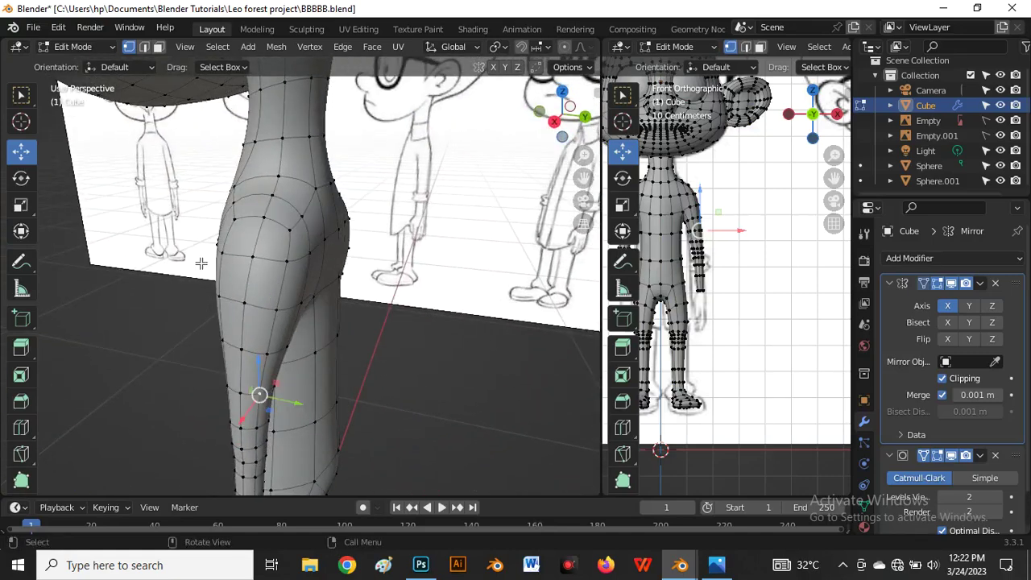
{"action": "key", "text": "KP_1"}
{"action": "scroll", "coordinate": [363, 300], "scroll_direction": "up", "scroll_amount": 5}
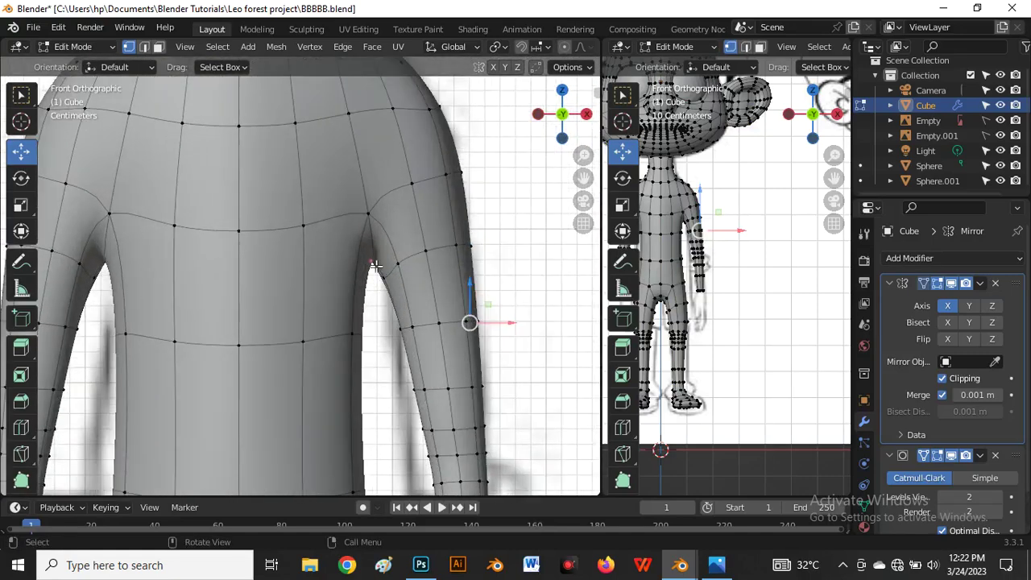
Disable the subdivision viewport display and add an edge loop around the torso just below the armpits.
{"action": "left_click", "coordinate": [389, 284]}
{"action": "left_click", "coordinate": [950, 456]}
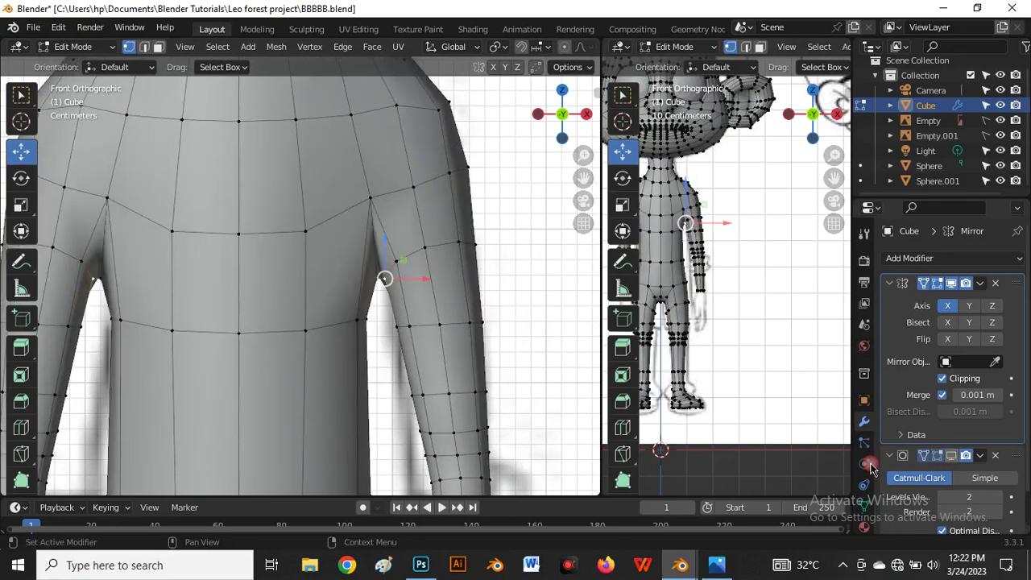
{"action": "key", "text": "ctrl+r"}
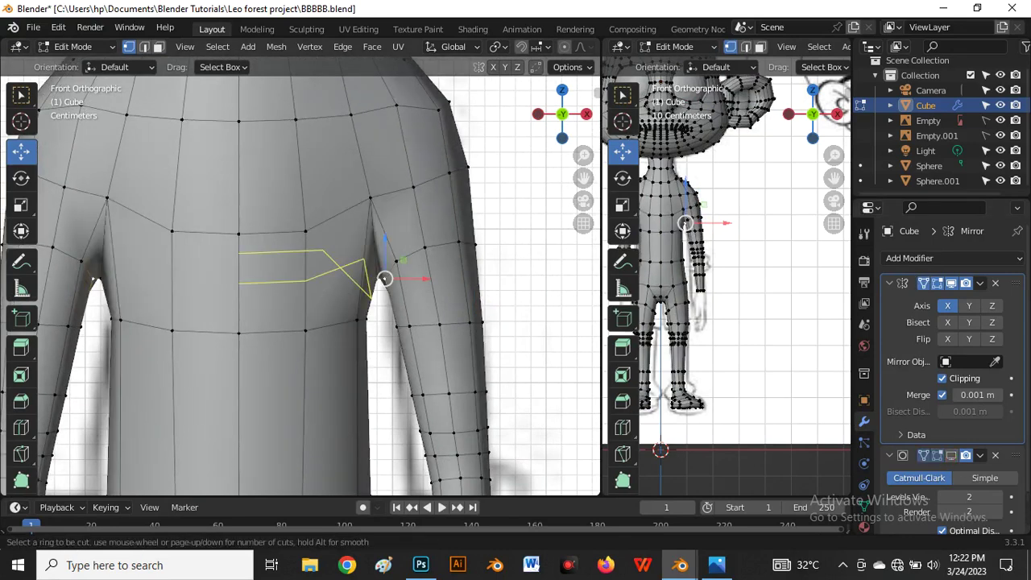
{"action": "left_click", "coordinate": [373, 281]}
{"action": "left_click_drag", "start_coordinate": [353, 281], "coordinate": [343, 280]}
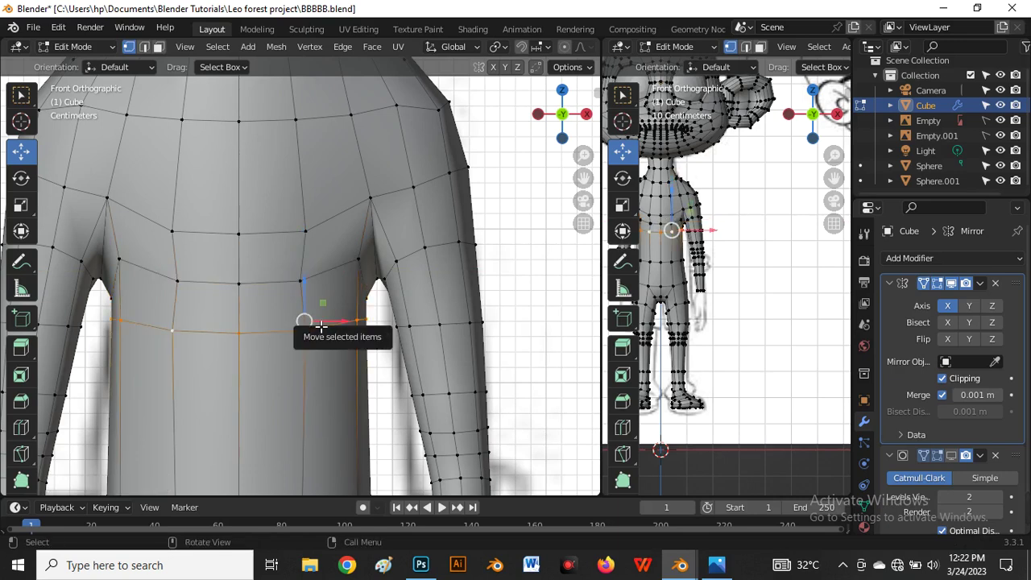
Slide the torso loop beneath the new cut downward and lower the new loop's side vertex along its edge.
{"action": "key", "text": "g"}
{"action": "key", "text": "g"}
{"action": "left_click", "coordinate": [302, 358]}
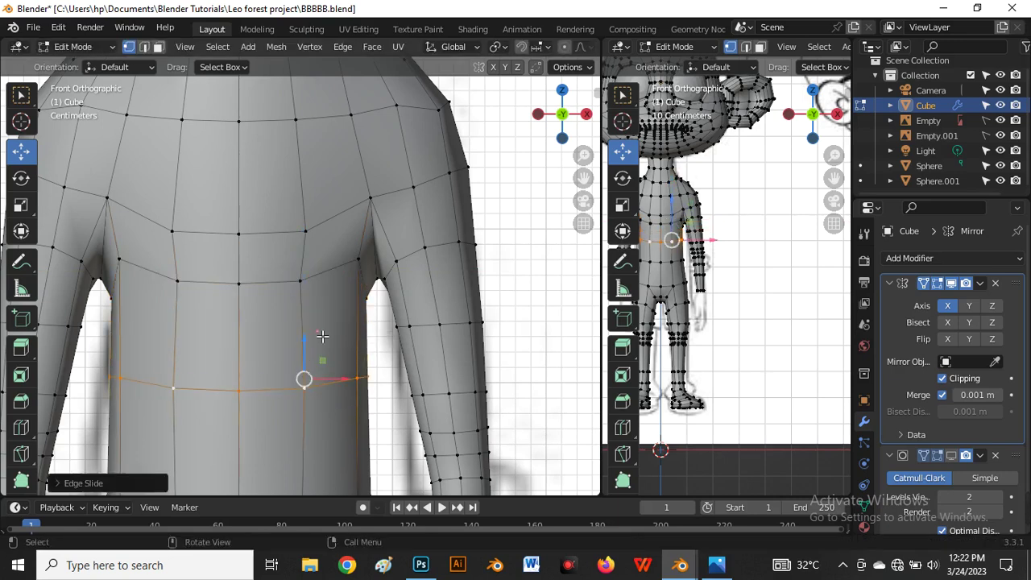
{"action": "left_click", "coordinate": [359, 264]}
{"action": "key", "text": "g"}
{"action": "key", "text": "g"}
{"action": "left_click", "coordinate": [352, 283]}
{"action": "scroll", "coordinate": [329, 271], "scroll_direction": "down", "scroll_amount": 4}
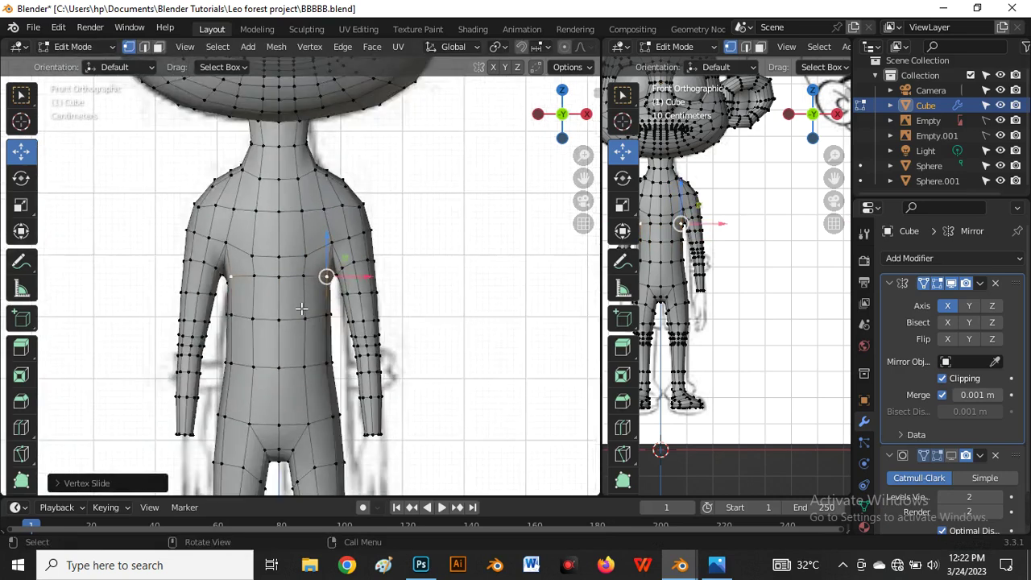
Slide the chest edge row upward until it is level with the front armpit corners.
{"action": "scroll", "coordinate": [323, 259], "scroll_direction": "up", "scroll_amount": 4}
{"action": "left_click", "coordinate": [259, 234], "text": "alt"}
{"action": "key", "text": "g"}
{"action": "key", "text": "g"}
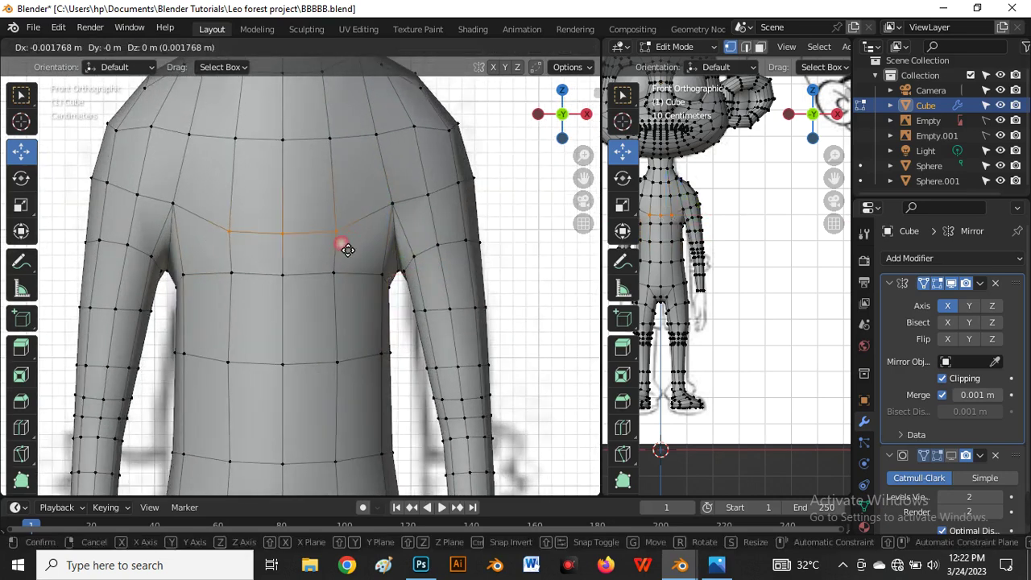
{"action": "left_click", "coordinate": [313, 256]}
{"action": "scroll", "coordinate": [313, 256], "scroll_direction": "down", "scroll_amount": 4}
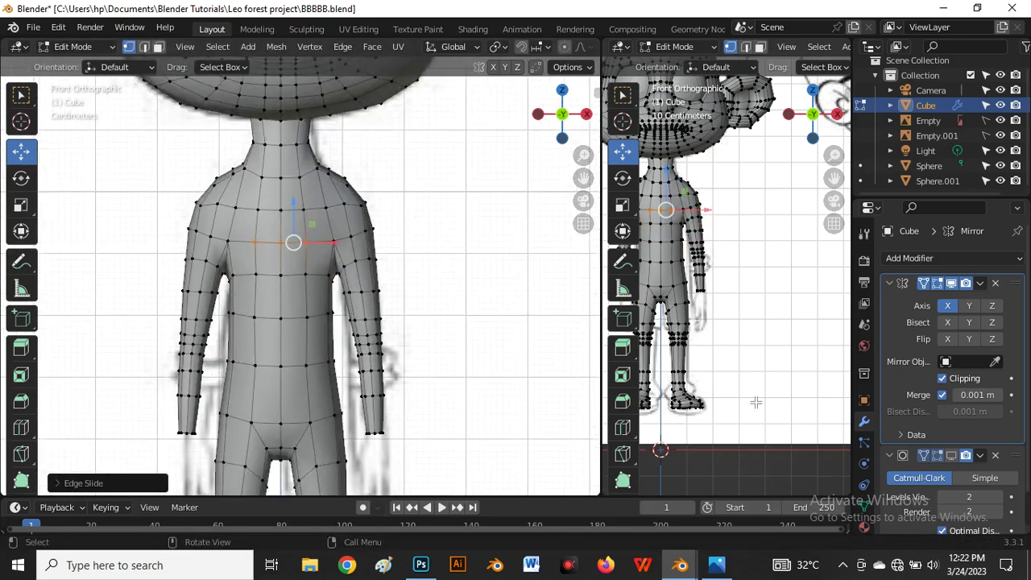
Enable the subdivision viewport display and examine the smoothed body in Object Mode, ending in right side view.
{"action": "left_click", "coordinate": [954, 460]}
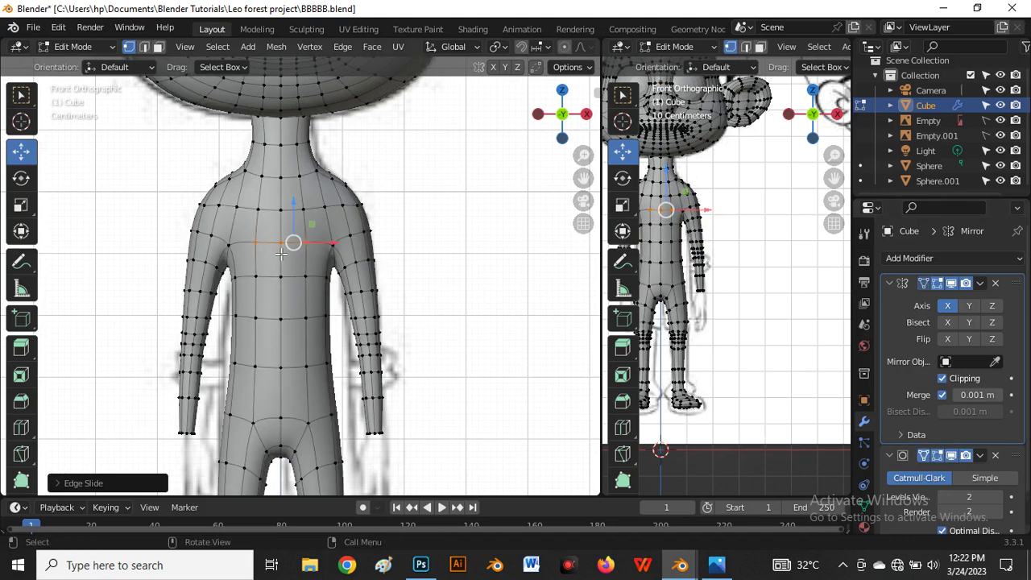
{"action": "scroll", "coordinate": [282, 251], "scroll_direction": "up", "scroll_amount": 2}
{"action": "key", "text": "Tab"}
{"action": "scroll", "coordinate": [282, 253], "scroll_direction": "down", "scroll_amount": 3}
{"action": "middle_click_drag", "start_coordinate": [310, 298], "coordinate": [268, 297]}
{"action": "key", "text": "grave"}
{"action": "left_click", "coordinate": [348, 284]}
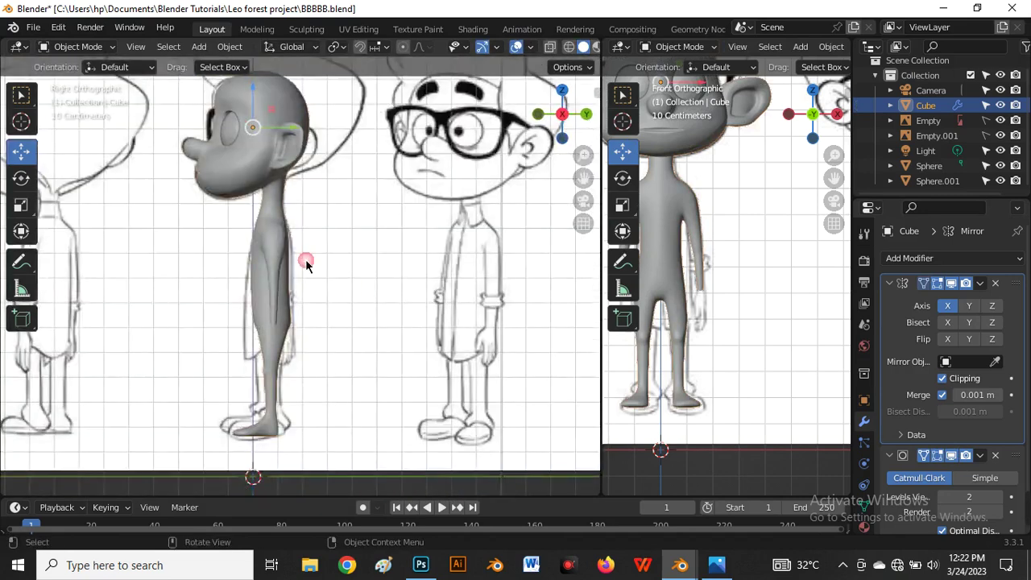
{"action": "scroll", "coordinate": [306, 258], "scroll_direction": "up", "scroll_amount": 4}
Return to Edit Mode and nudge the vertex above the rear armpit along the Y axis.
{"action": "key", "text": "Tab"}
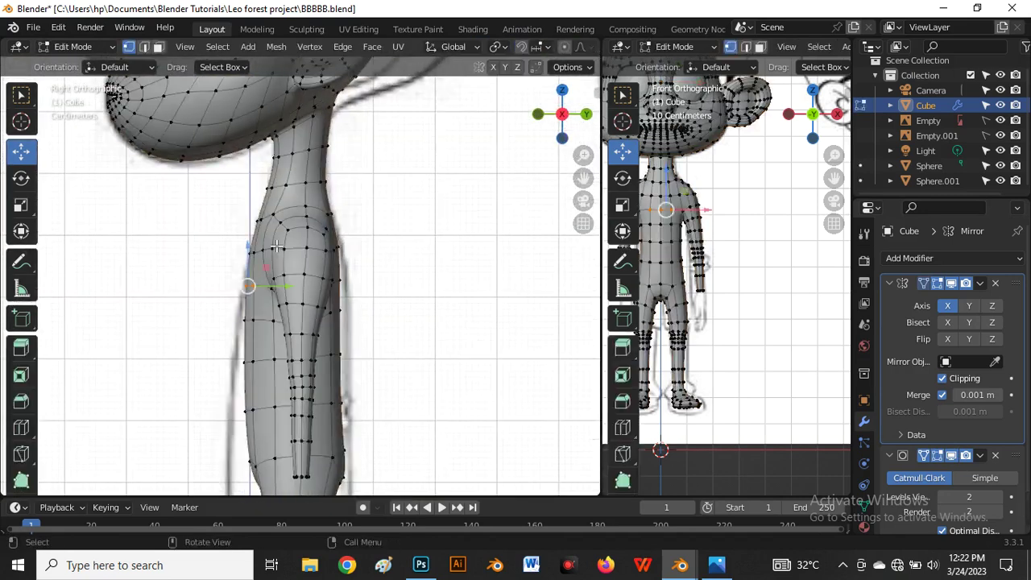
{"action": "left_click", "coordinate": [279, 224]}
{"action": "scroll", "coordinate": [281, 223], "scroll_direction": "up", "scroll_amount": 3}
{"action": "middle_click_drag", "start_coordinate": [282, 224], "coordinate": [276, 266], "text": "shift"}
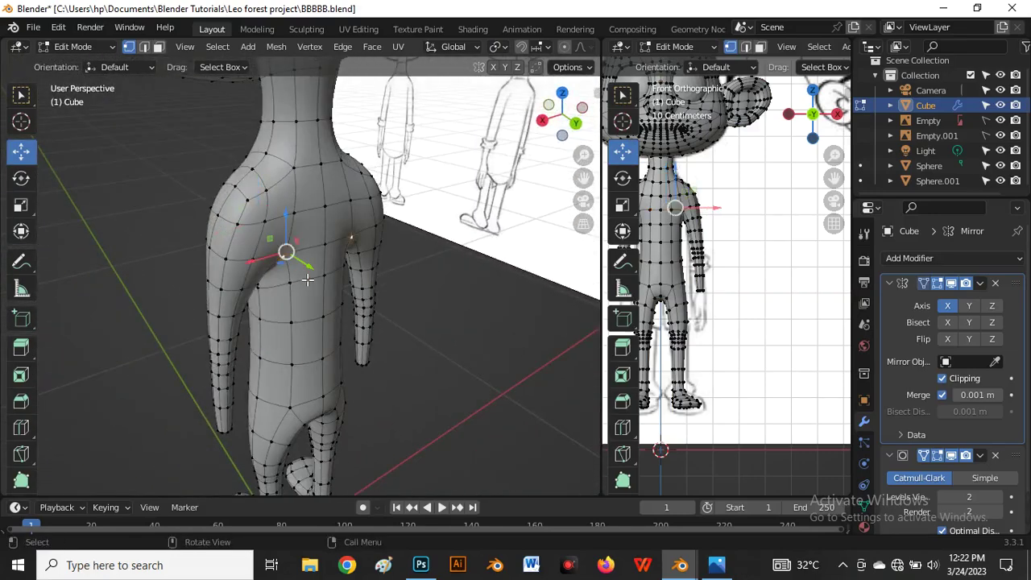
{"action": "mouse_move", "coordinate": [312, 271]}
{"action": "left_mouse_down"}
{"action": "mouse_move", "coordinate": [321, 281]}
{"action": "mouse_move", "coordinate": [307, 279]}
{"action": "left_mouse_up"}
Select the vertex path from the neck base to the front armpit and nudge it slightly along the Y axis.
{"action": "middle_click_drag", "start_coordinate": [307, 280], "coordinate": [355, 218]}
{"action": "middle_click_drag", "start_coordinate": [331, 185], "coordinate": [330, 240]}
{"action": "left_click", "coordinate": [338, 255], "text": "ctrl"}
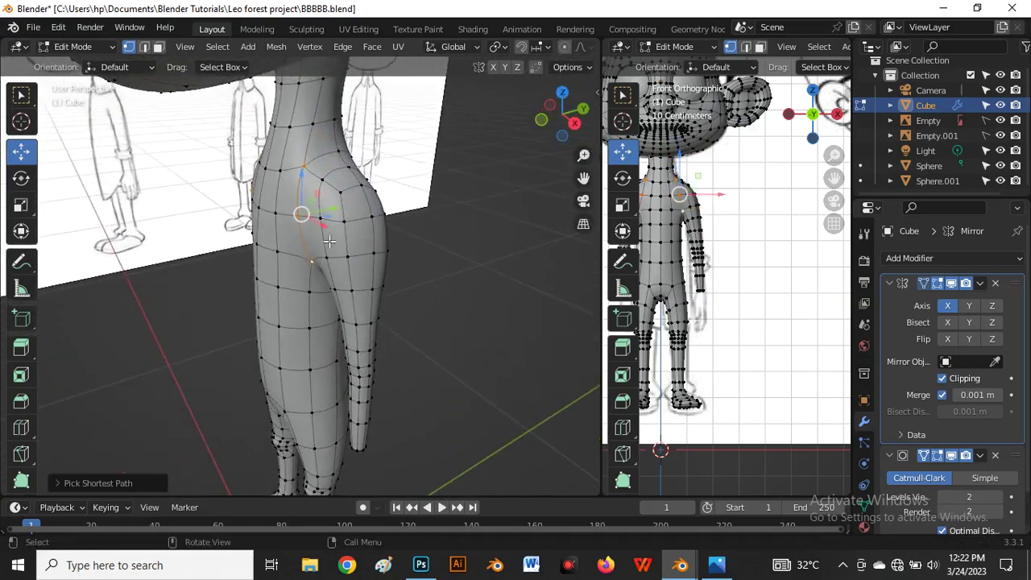
{"action": "left_click_drag", "start_coordinate": [342, 216], "coordinate": [332, 213]}
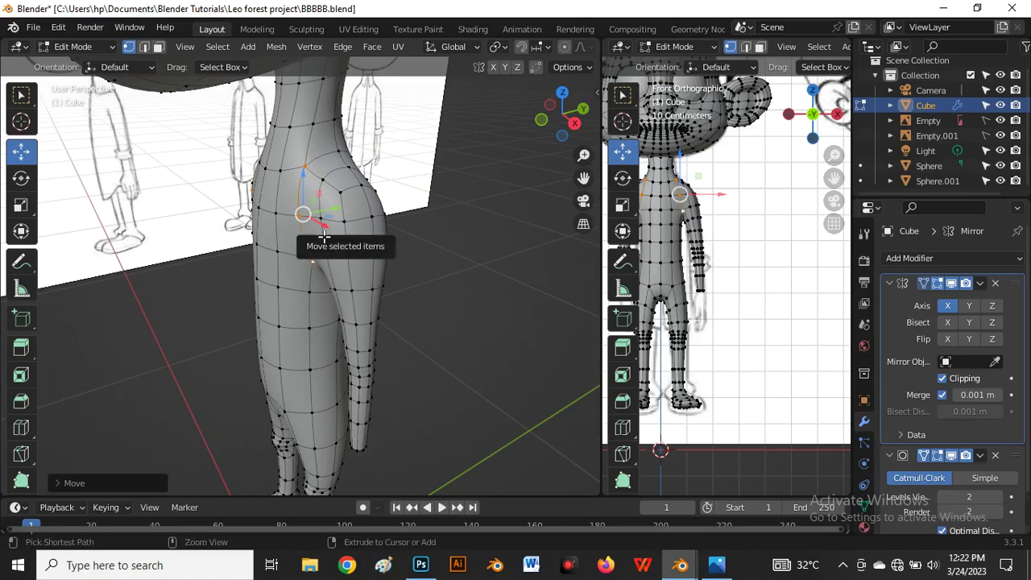
Select the edge loop where the shoulder joins the torso and bevel it with one segment about 0.008 m wide.
{"action": "middle_click_drag", "start_coordinate": [329, 200], "coordinate": [186, 183]}
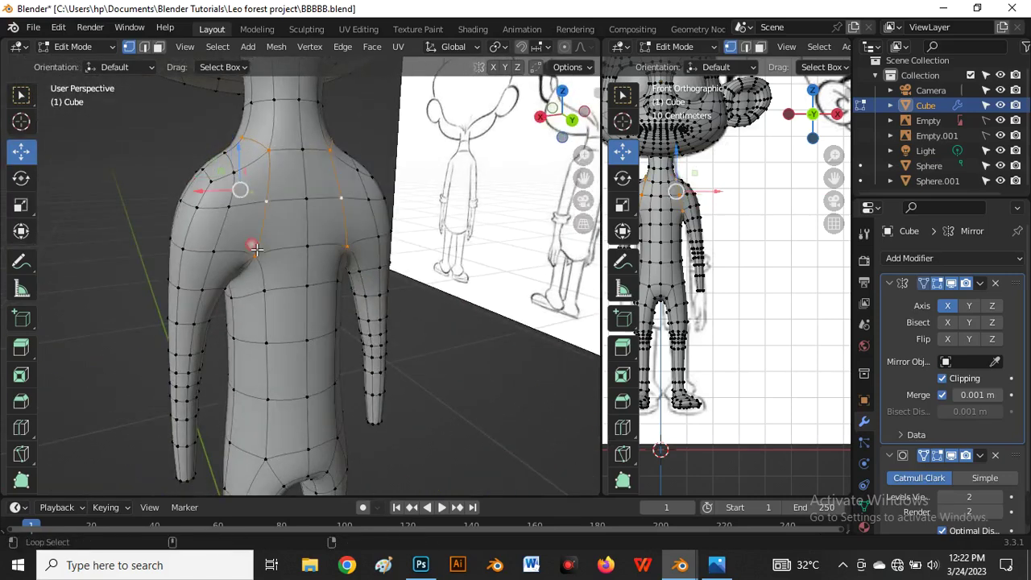
{"action": "middle_click_drag", "start_coordinate": [257, 249], "coordinate": [370, 282]}
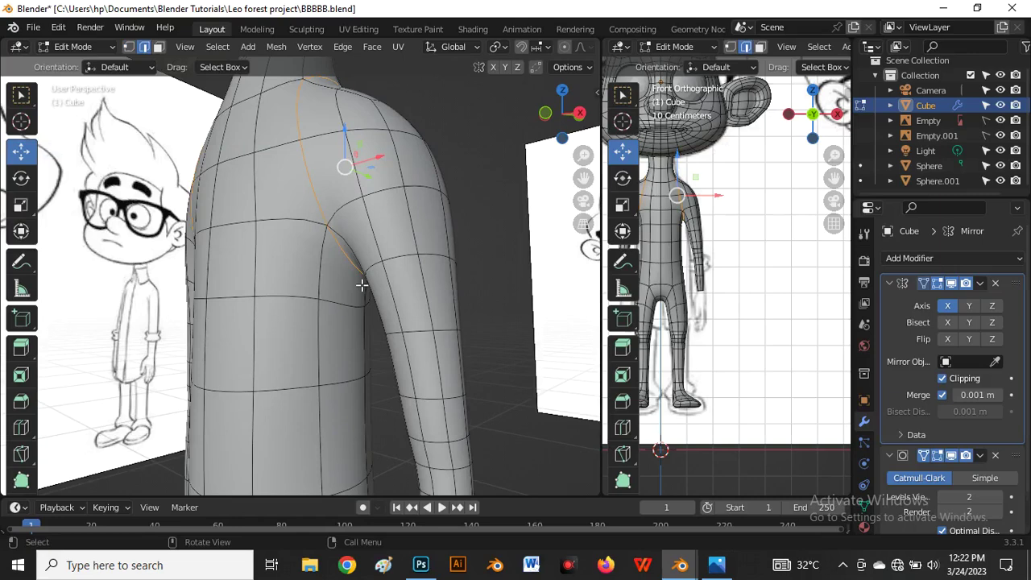
{"action": "key", "text": "ctrl+b"}
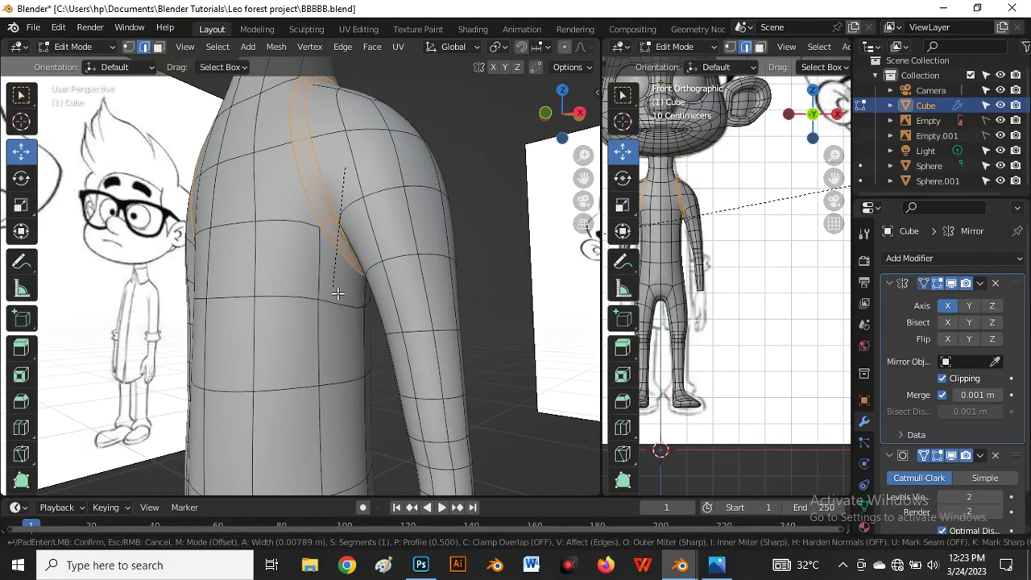
{"action": "left_click", "coordinate": [337, 293]}
Disable the subdivision viewport display and check the beveled shoulder in Object Mode.
{"action": "middle_click_drag", "start_coordinate": [336, 293], "coordinate": [299, 225]}
{"action": "key", "text": "Tab"}
{"action": "key", "text": "Tab"}
{"action": "left_click", "coordinate": [957, 457]}
{"action": "key", "text": "Tab"}
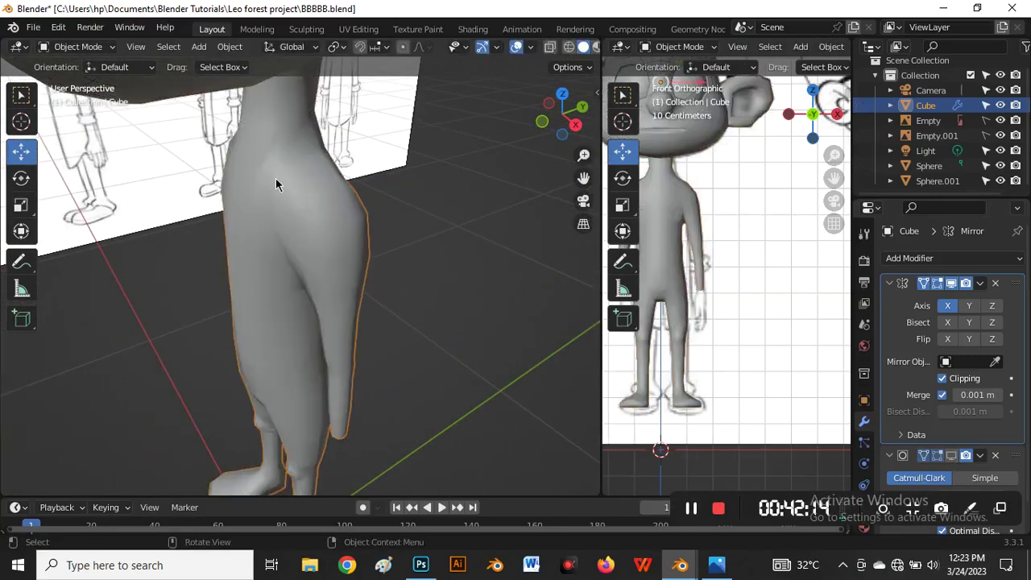
{"action": "scroll", "coordinate": [275, 178], "scroll_direction": "up", "scroll_amount": 2}
In Edit Mode, move the two vertices at the upper front of the shoulder seam slightly down in the right orthographic view.
{"action": "key", "text": "Tab"}
{"action": "key", "text": "1"}
{"action": "middle_click_drag", "start_coordinate": [286, 203], "coordinate": [298, 152]}
{"action": "key", "text": "grave"}
{"action": "left_click", "coordinate": [414, 223]}
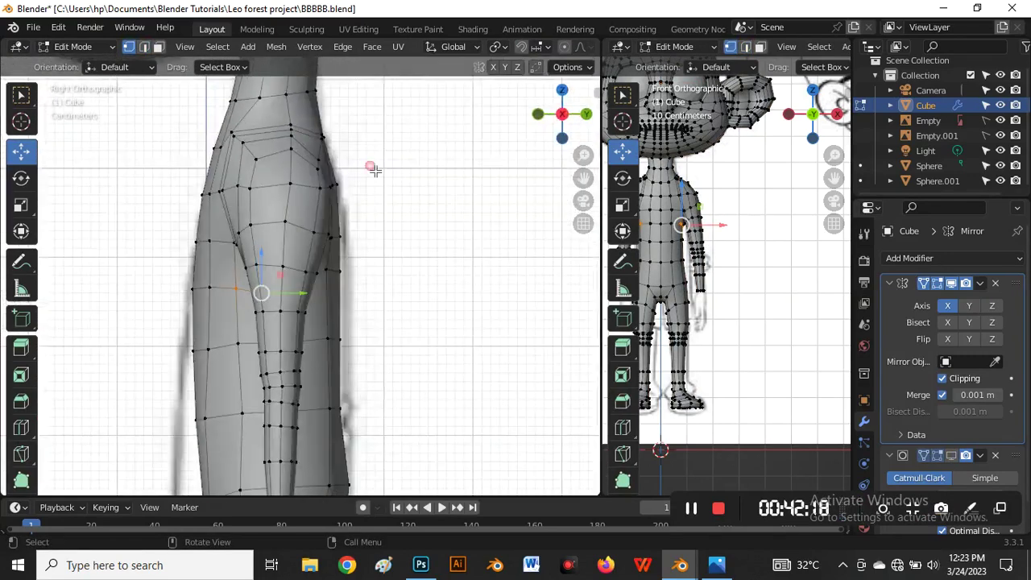
{"action": "scroll", "coordinate": [239, 141], "scroll_direction": "up", "scroll_amount": 3}
{"action": "left_click", "coordinate": [239, 142]}
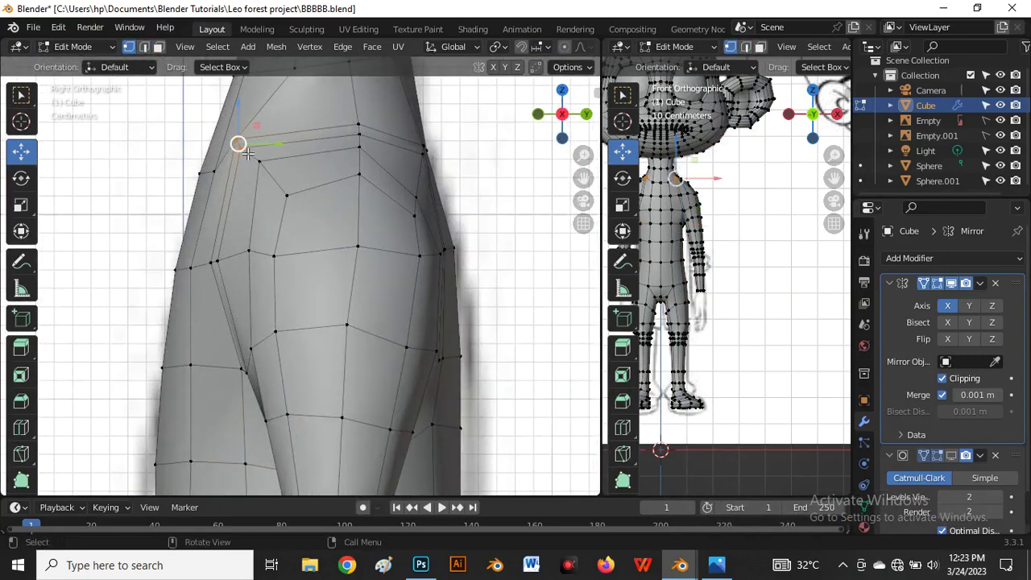
{"action": "key", "text": "g"}
{"action": "left_click", "coordinate": [252, 172]}
{"action": "left_click", "coordinate": [259, 167]}
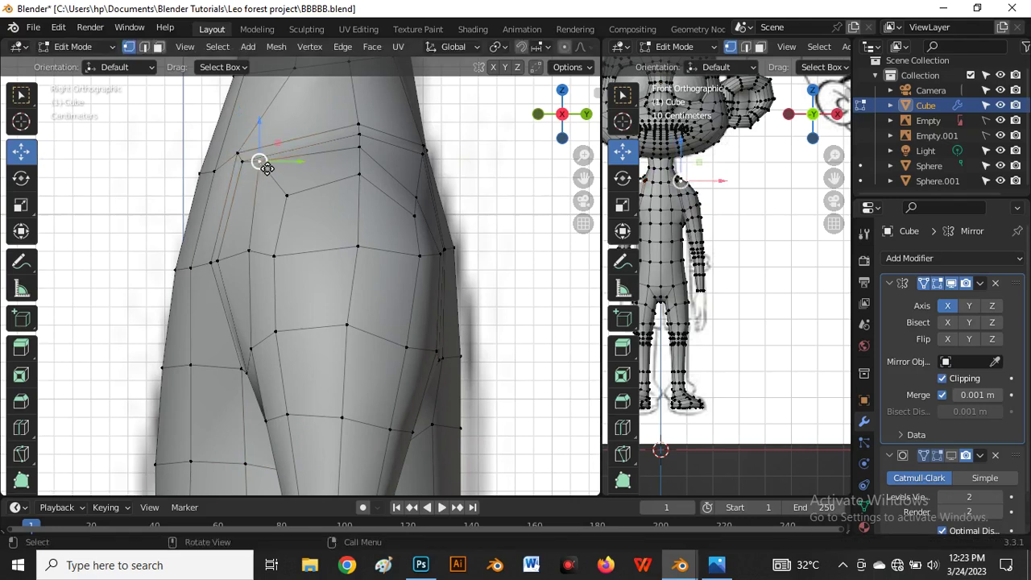
{"action": "key", "text": "g"}
{"action": "left_click", "coordinate": [265, 176]}
Select the shortest vertex path down the front shoulder seam to the armpit and nudge it slightly forward along the Y axis.
{"action": "middle_click_drag", "start_coordinate": [265, 175], "coordinate": [369, 225]}
{"action": "left_click", "coordinate": [354, 200]}
{"action": "middle_click_drag", "start_coordinate": [357, 307], "coordinate": [319, 338]}
{"action": "left_click", "coordinate": [373, 285], "text": "ctrl"}
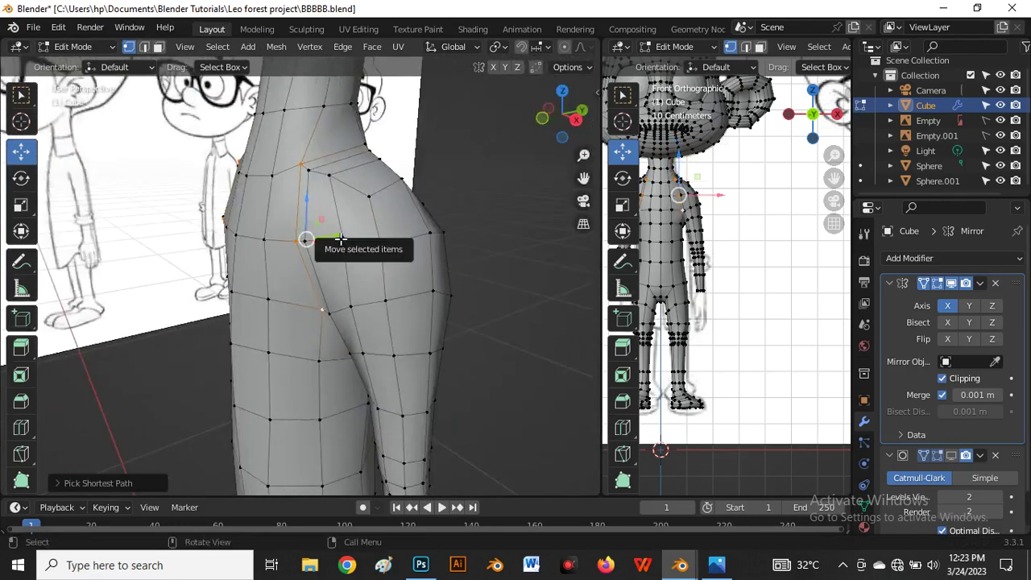
{"action": "left_click_drag", "start_coordinate": [341, 240], "coordinate": [338, 241]}
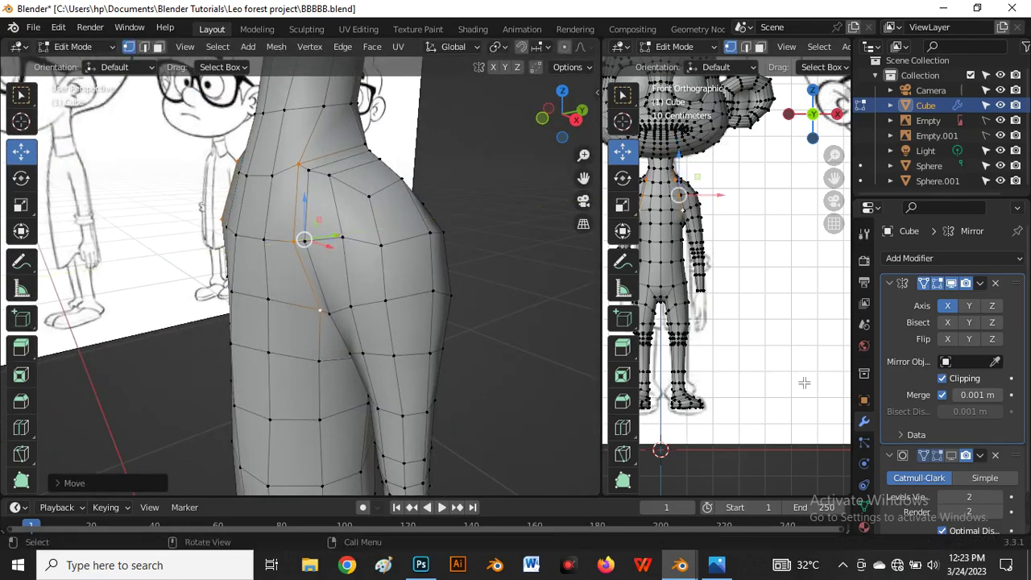
Enable the subdivision modifier's viewport display and check the smoothed shoulder and armpit in Object Mode.
{"action": "left_click", "coordinate": [951, 456]}
{"action": "key", "text": "Tab"}
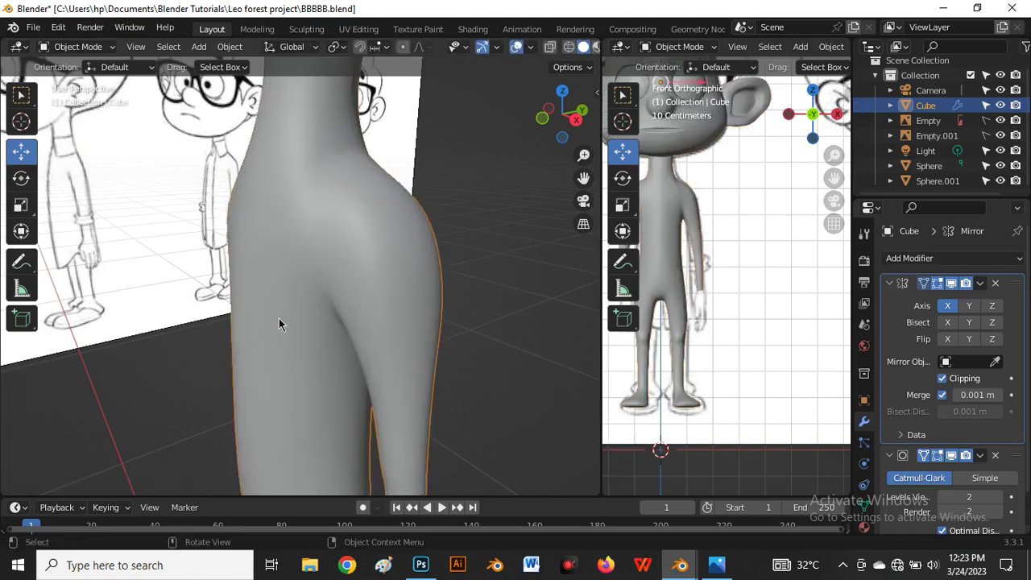
{"action": "middle_click_drag", "start_coordinate": [279, 318], "coordinate": [402, 329]}
Deselect the body and compare the head, torso, arms and legs with the reference drawing in front orthographic view.
{"action": "key", "text": "grave"}
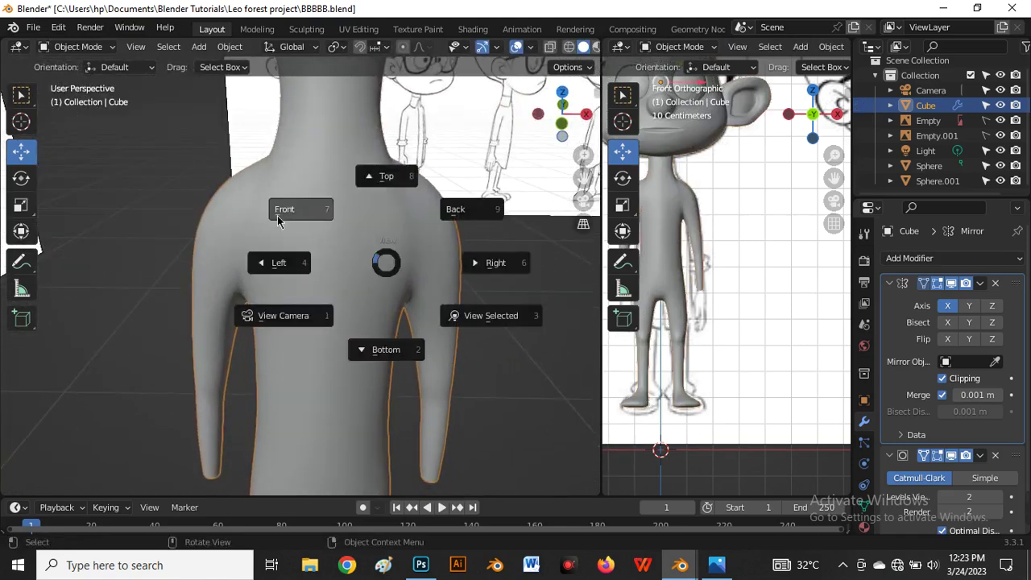
{"action": "left_click", "coordinate": [281, 214]}
{"action": "scroll", "coordinate": [355, 266], "scroll_direction": "down", "scroll_amount": 3}
{"action": "left_click", "coordinate": [386, 214]}
{"action": "scroll", "coordinate": [355, 266], "scroll_direction": "down", "scroll_amount": 3}
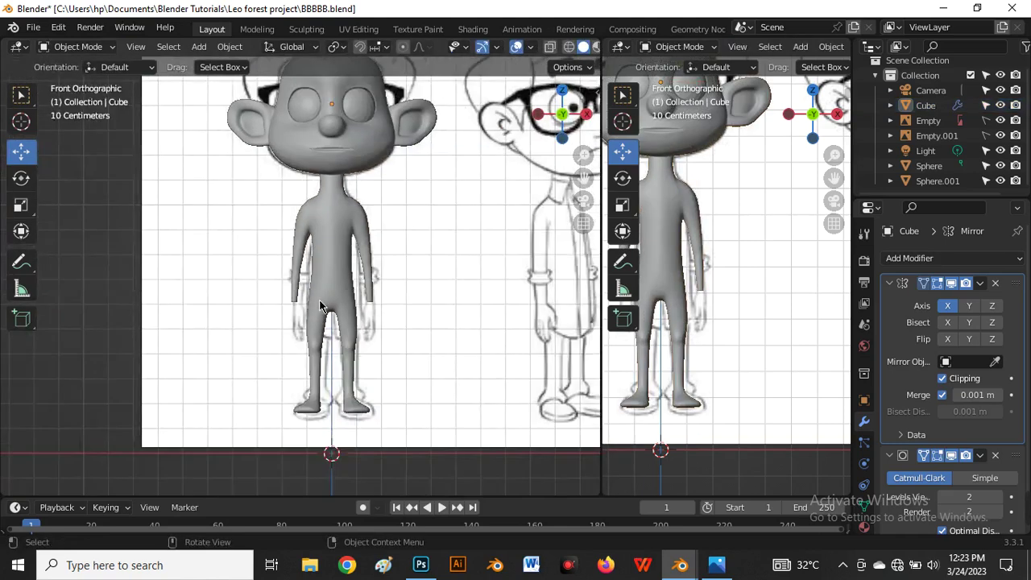
{"action": "scroll", "coordinate": [326, 322], "scroll_direction": "up", "scroll_amount": 2}
{"action": "scroll", "coordinate": [316, 298], "scroll_direction": "down", "scroll_amount": 2}
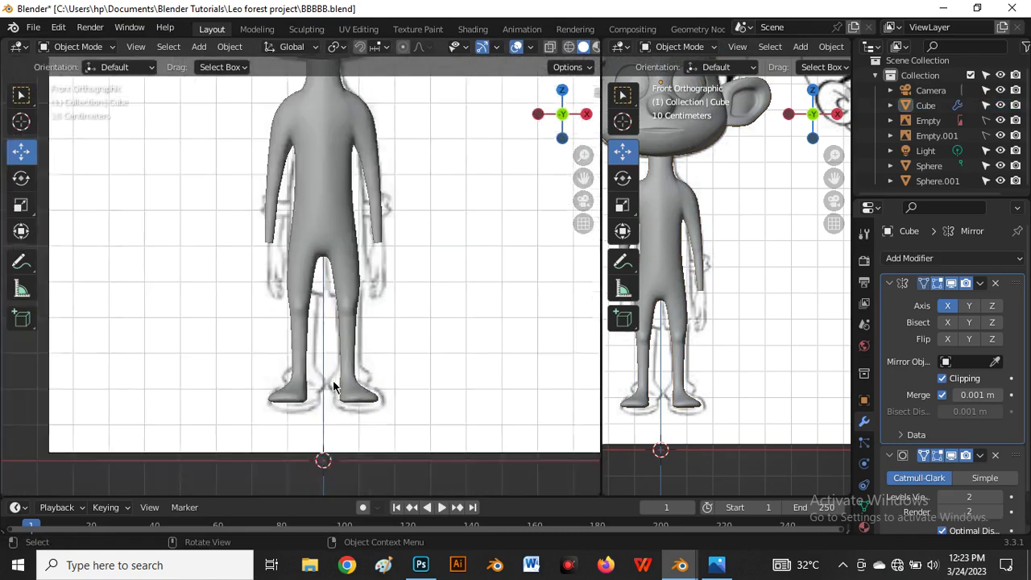
{"action": "scroll", "coordinate": [359, 221], "scroll_direction": "up", "scroll_amount": 4}
{"action": "scroll", "coordinate": [360, 219], "scroll_direction": "down", "scroll_amount": 3}
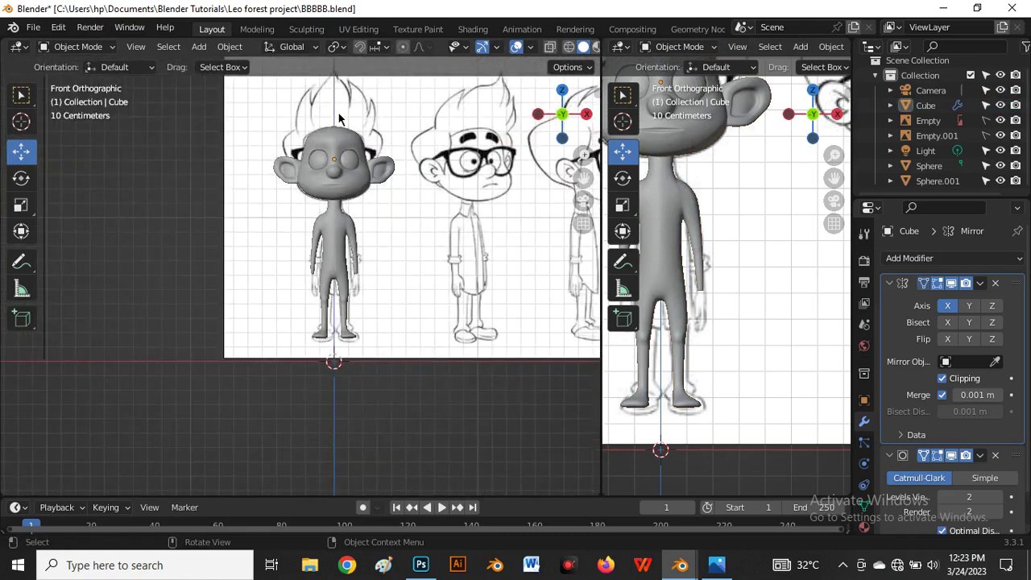
{"action": "scroll", "coordinate": [352, 161], "scroll_direction": "up", "scroll_amount": 3}
{"action": "scroll", "coordinate": [346, 262], "scroll_direction": "down", "scroll_amount": 3}
{"action": "scroll", "coordinate": [380, 251], "scroll_direction": "up", "scroll_amount": 4}
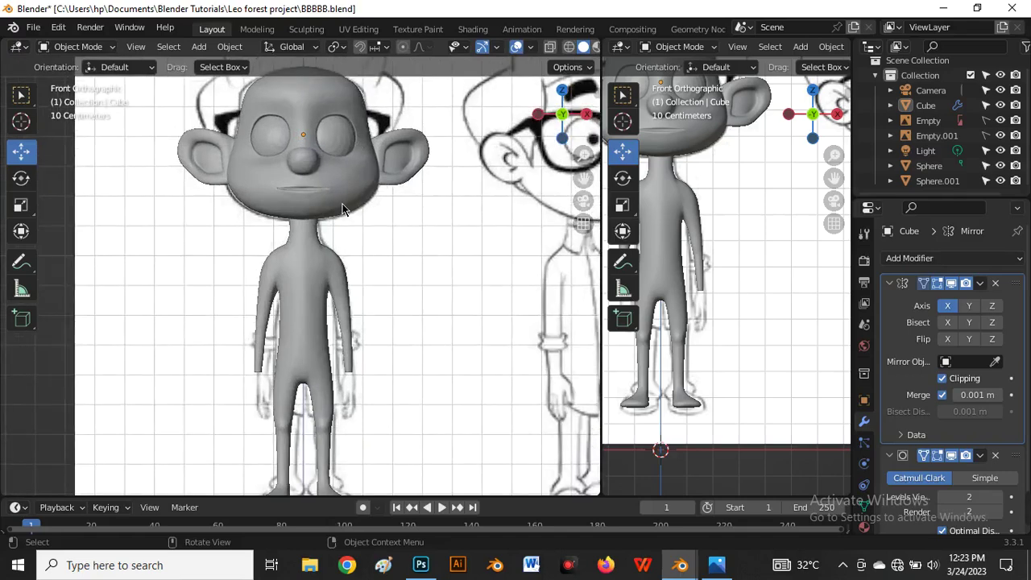
{"action": "scroll", "coordinate": [333, 230], "scroll_direction": "down", "scroll_amount": 3}
{"action": "scroll", "coordinate": [352, 304], "scroll_direction": "up", "scroll_amount": 4}
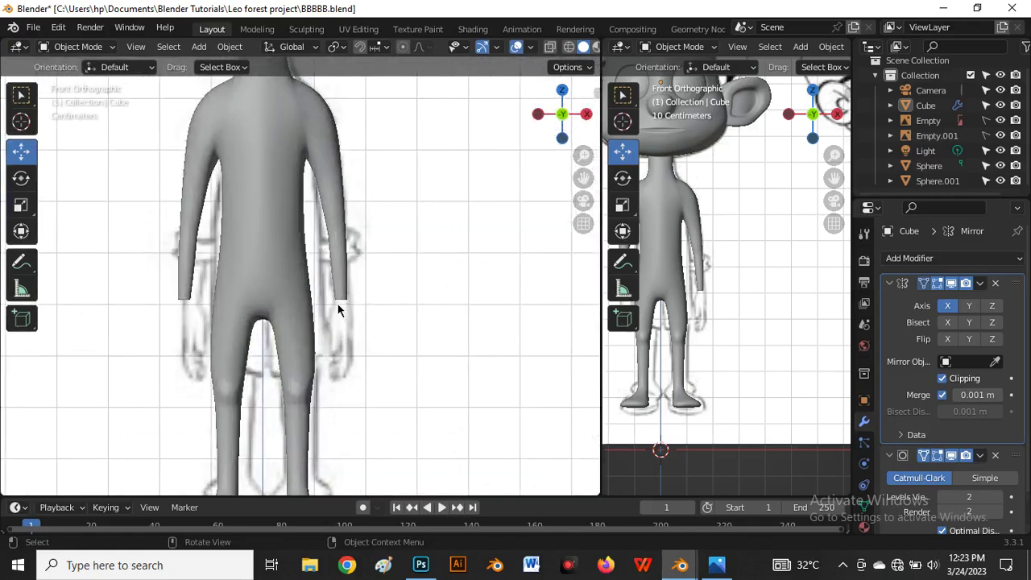
{"action": "scroll", "coordinate": [339, 303], "scroll_direction": "down", "scroll_amount": 5}
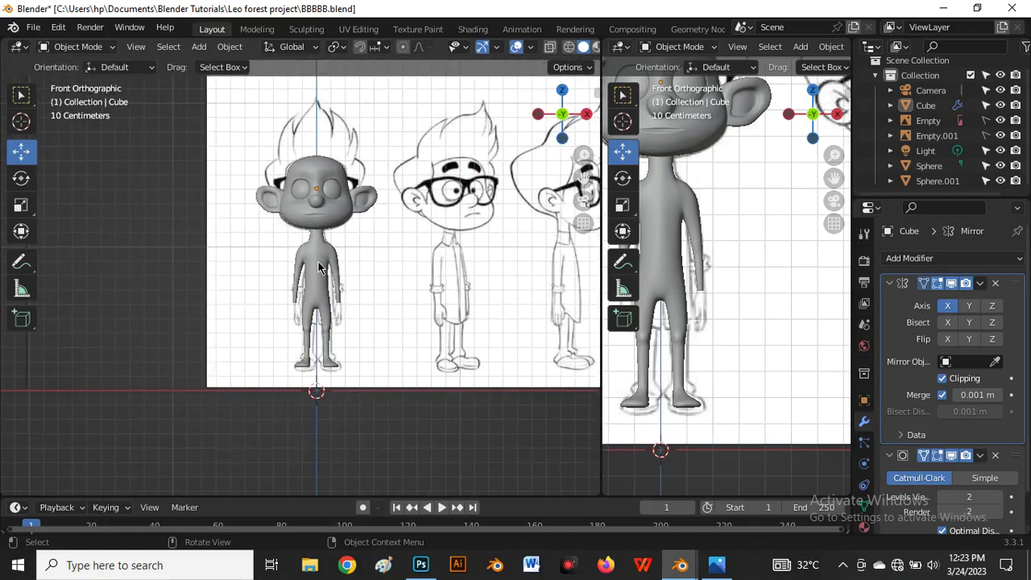
{"action": "scroll", "coordinate": [320, 269], "scroll_direction": "up", "scroll_amount": 3}
{"action": "scroll", "coordinate": [318, 266], "scroll_direction": "down", "scroll_amount": 4}
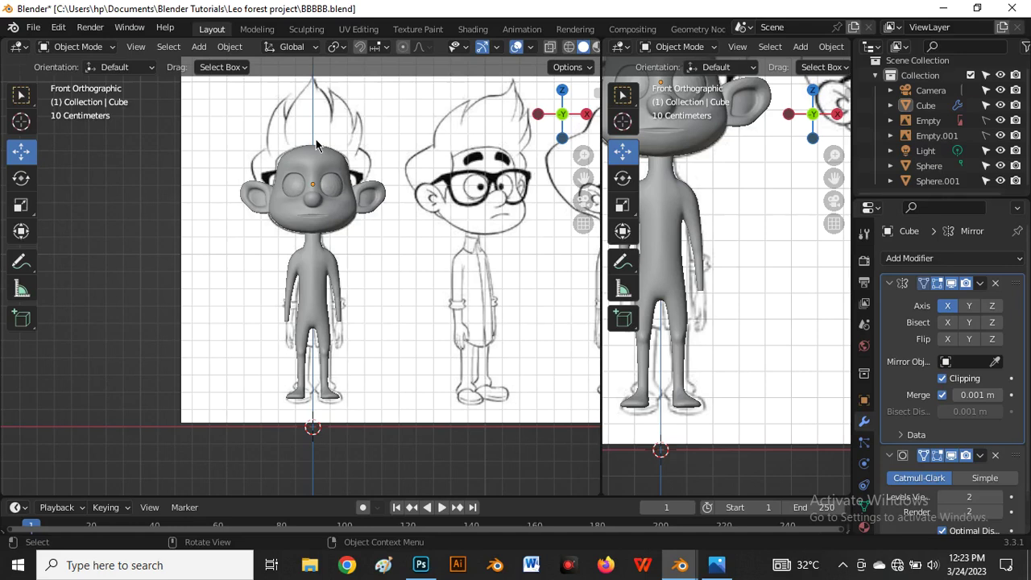
{"action": "scroll", "coordinate": [288, 195], "scroll_direction": "up", "scroll_amount": 1}
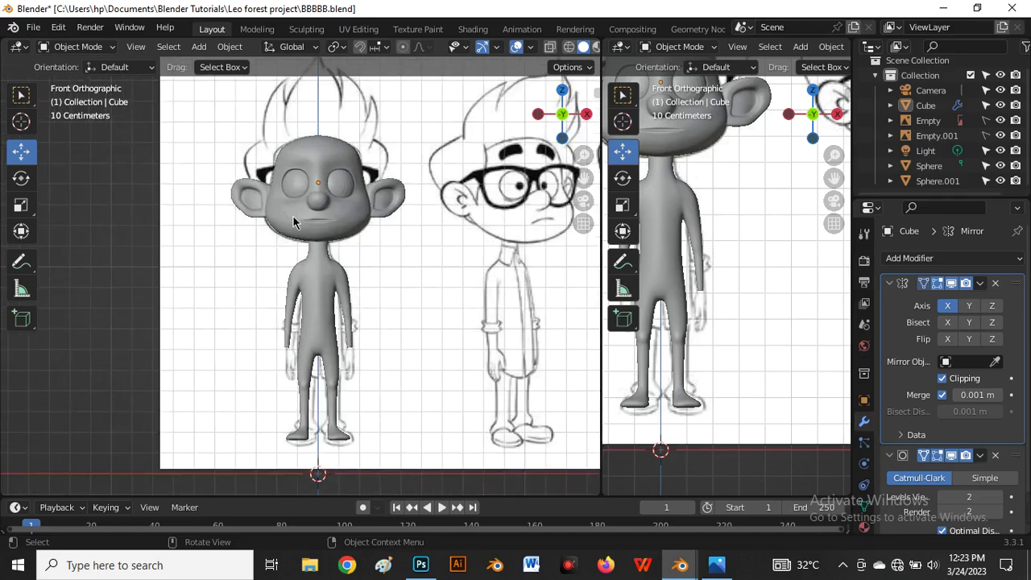
{"action": "scroll", "coordinate": [292, 215], "scroll_direction": "up", "scroll_amount": 3}
{"action": "mouse_move", "coordinate": [1026, 532]}
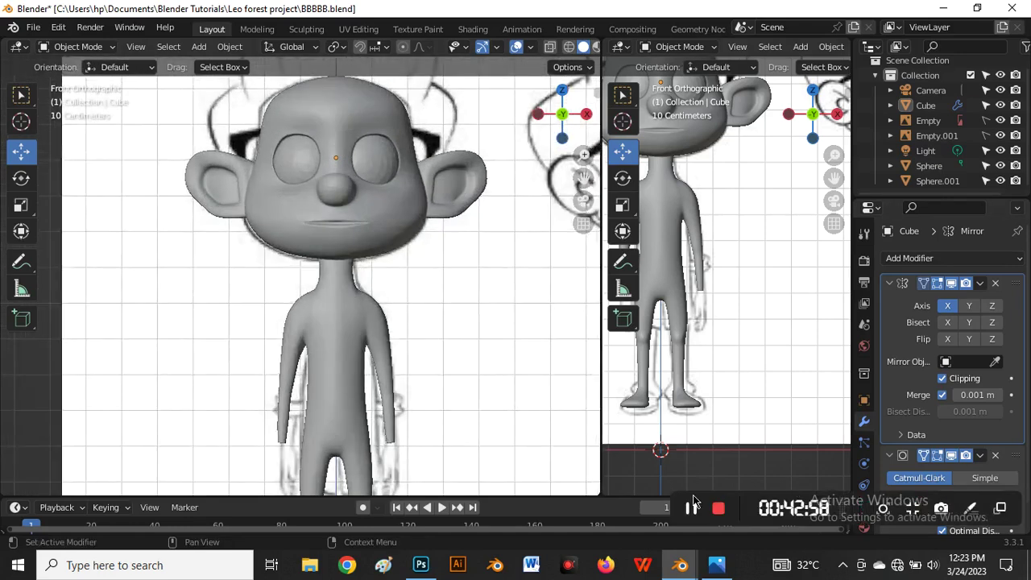